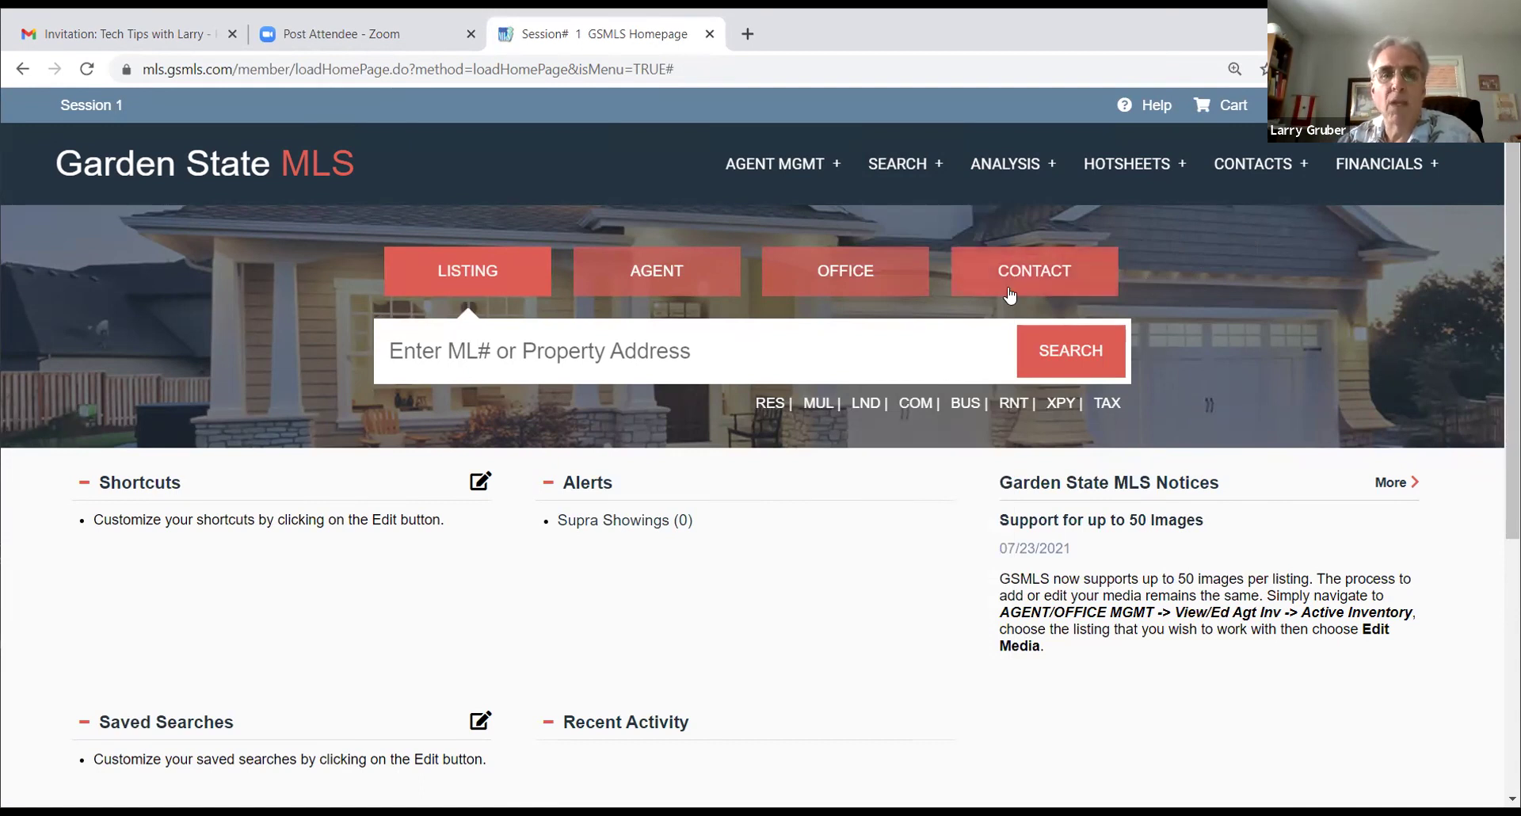
click(773, 172)
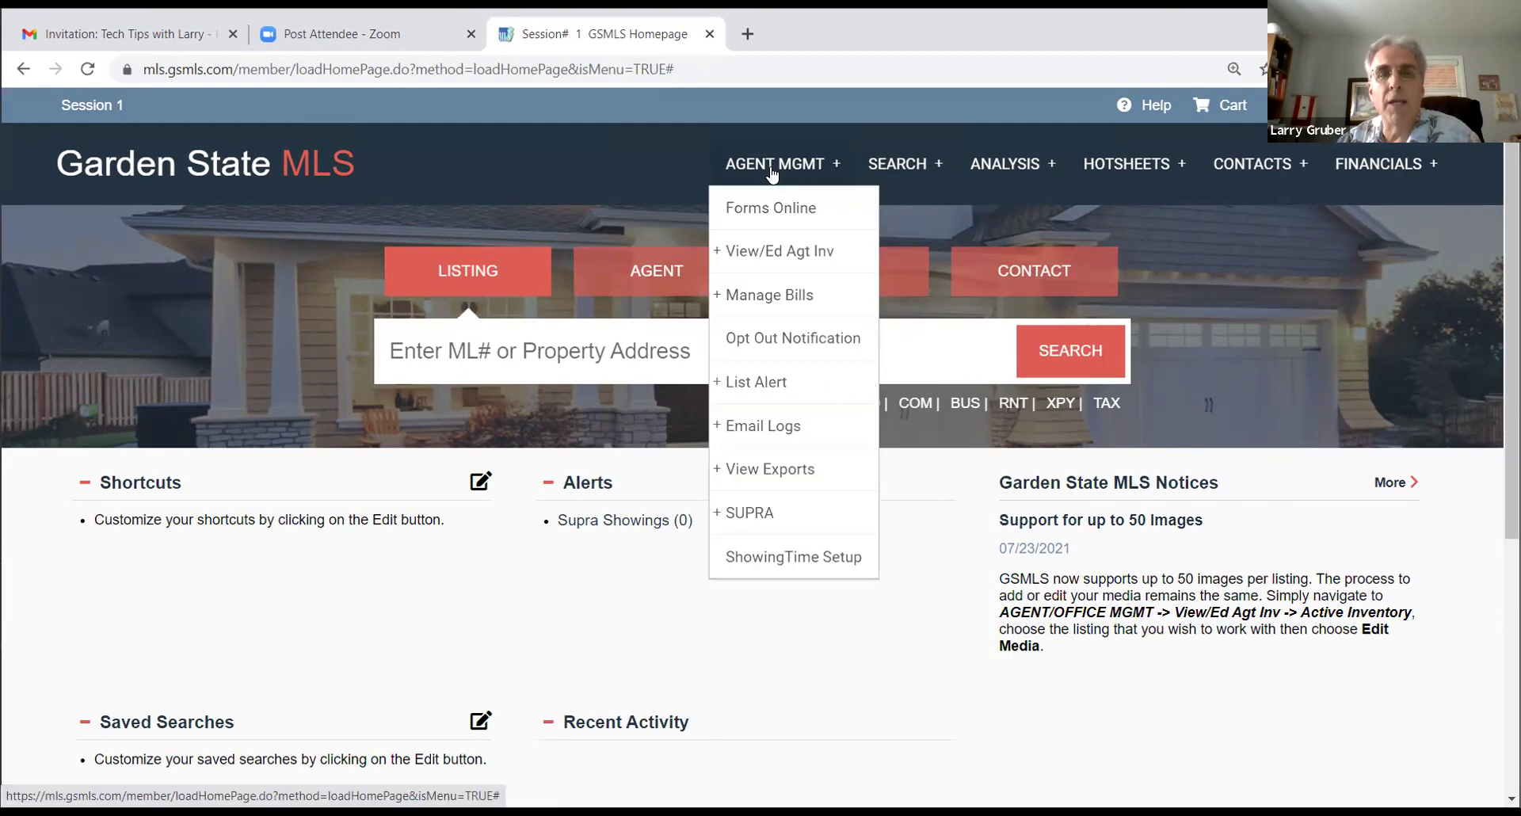
mouse_move(1014, 169)
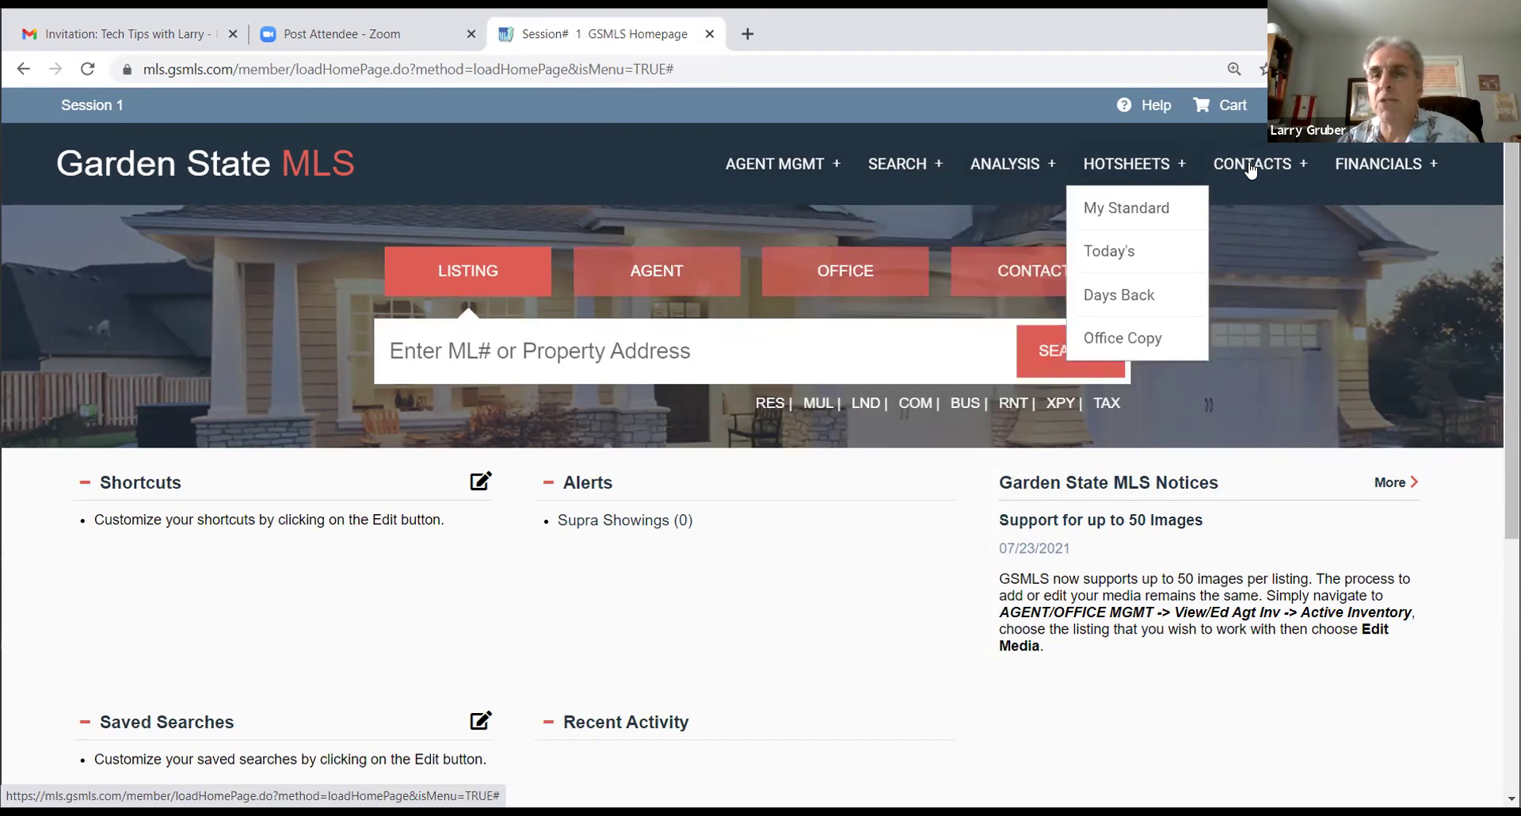
mouse_move(1250, 169)
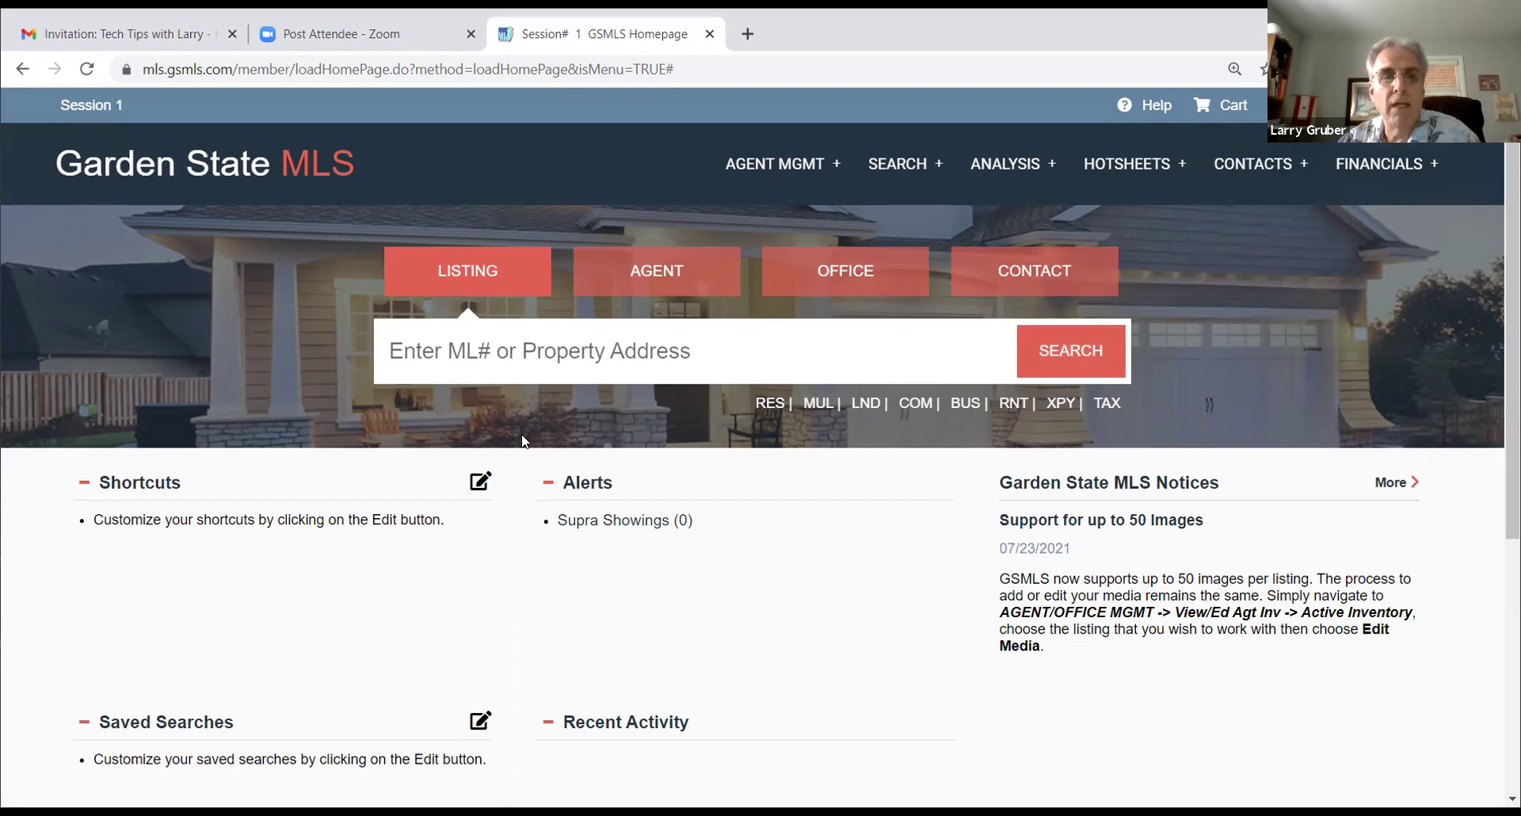
click(499, 349)
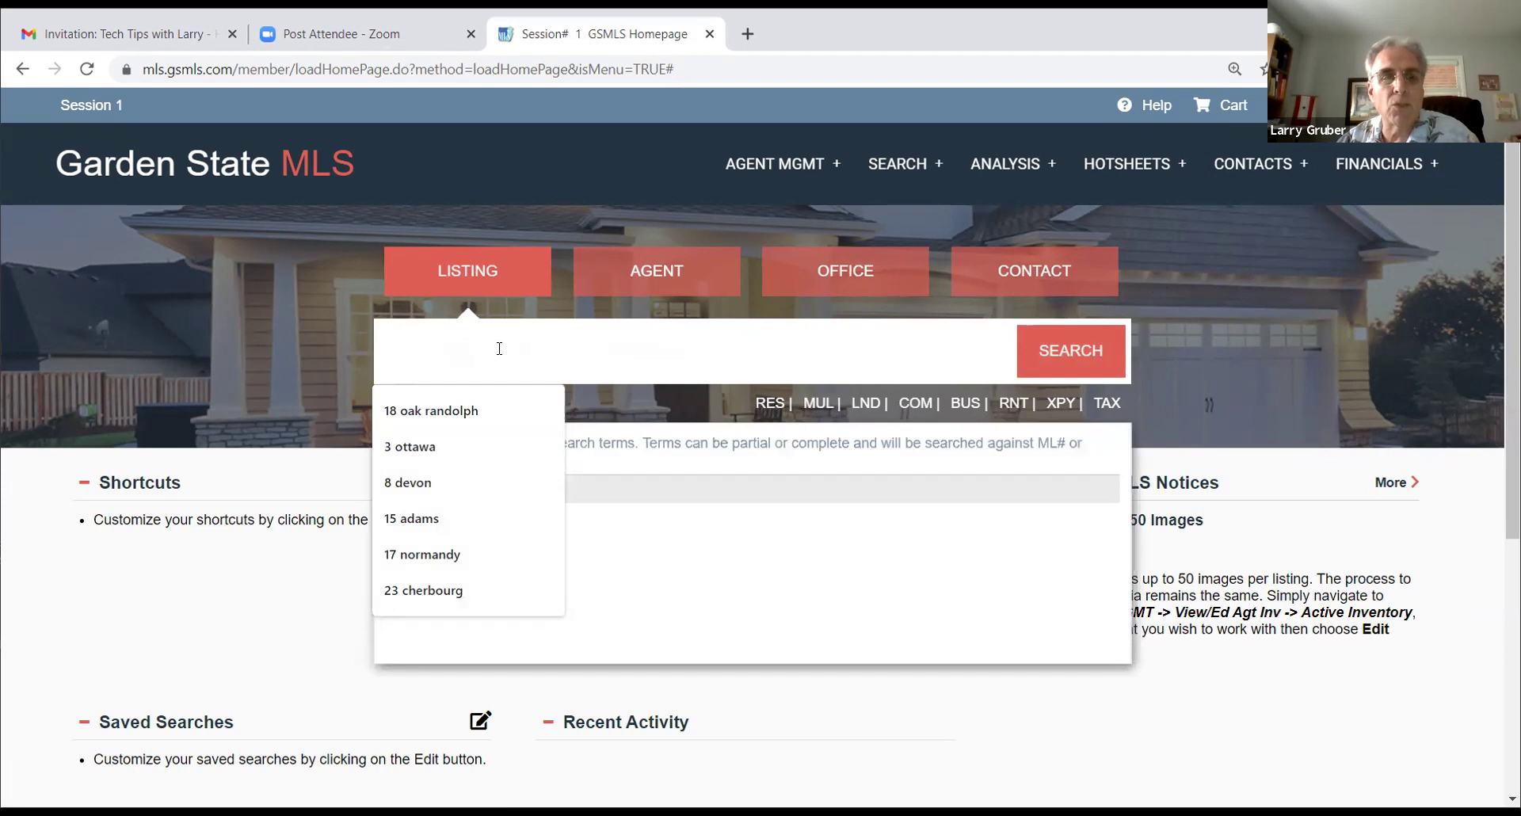
click(412, 446)
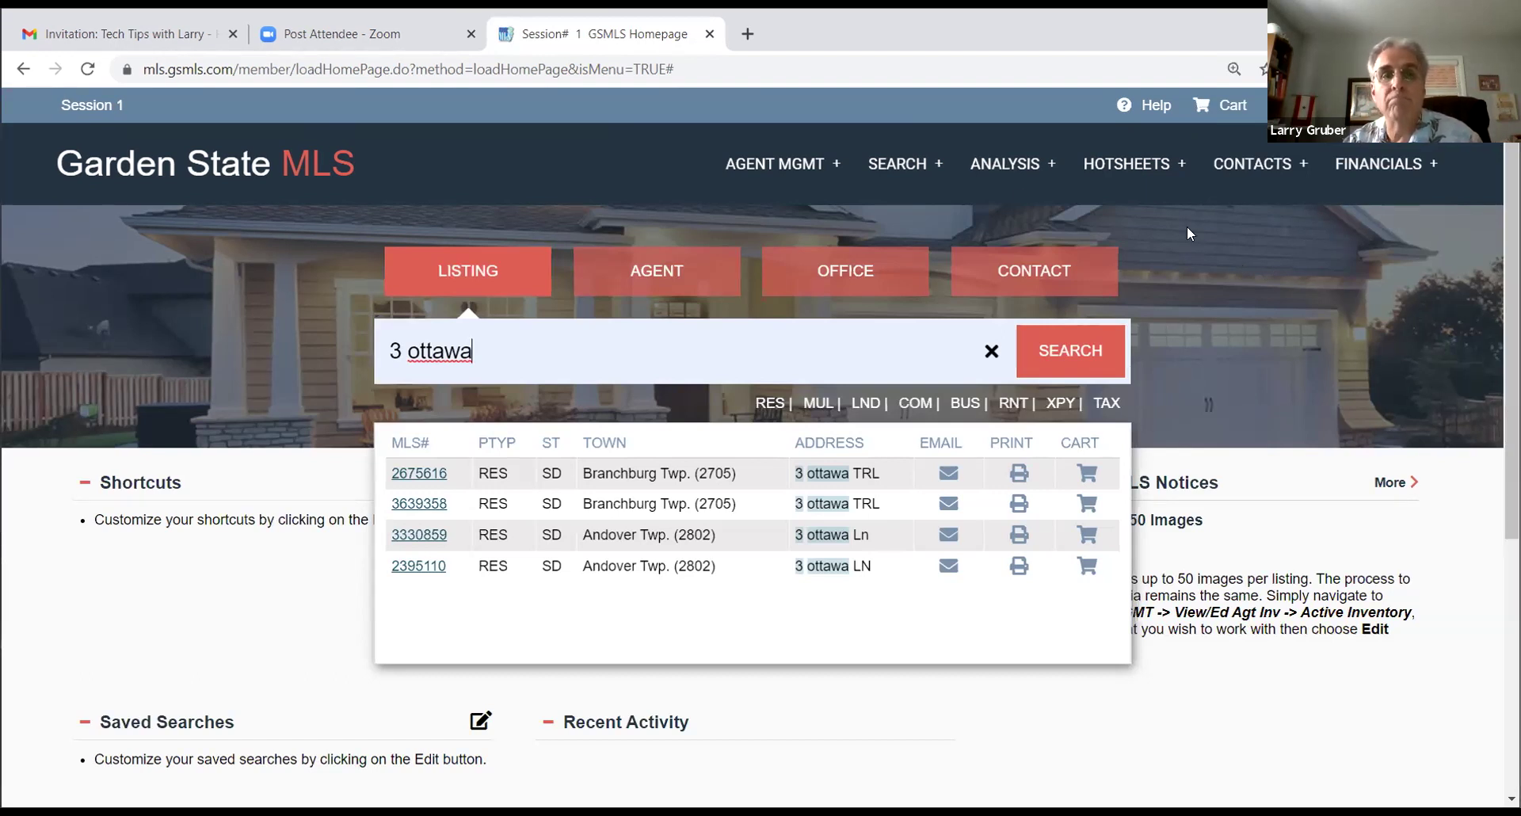
Step: Open the agent's Productivity report from AGENT MGMT > View/Ed Agt Inv
click(776, 180)
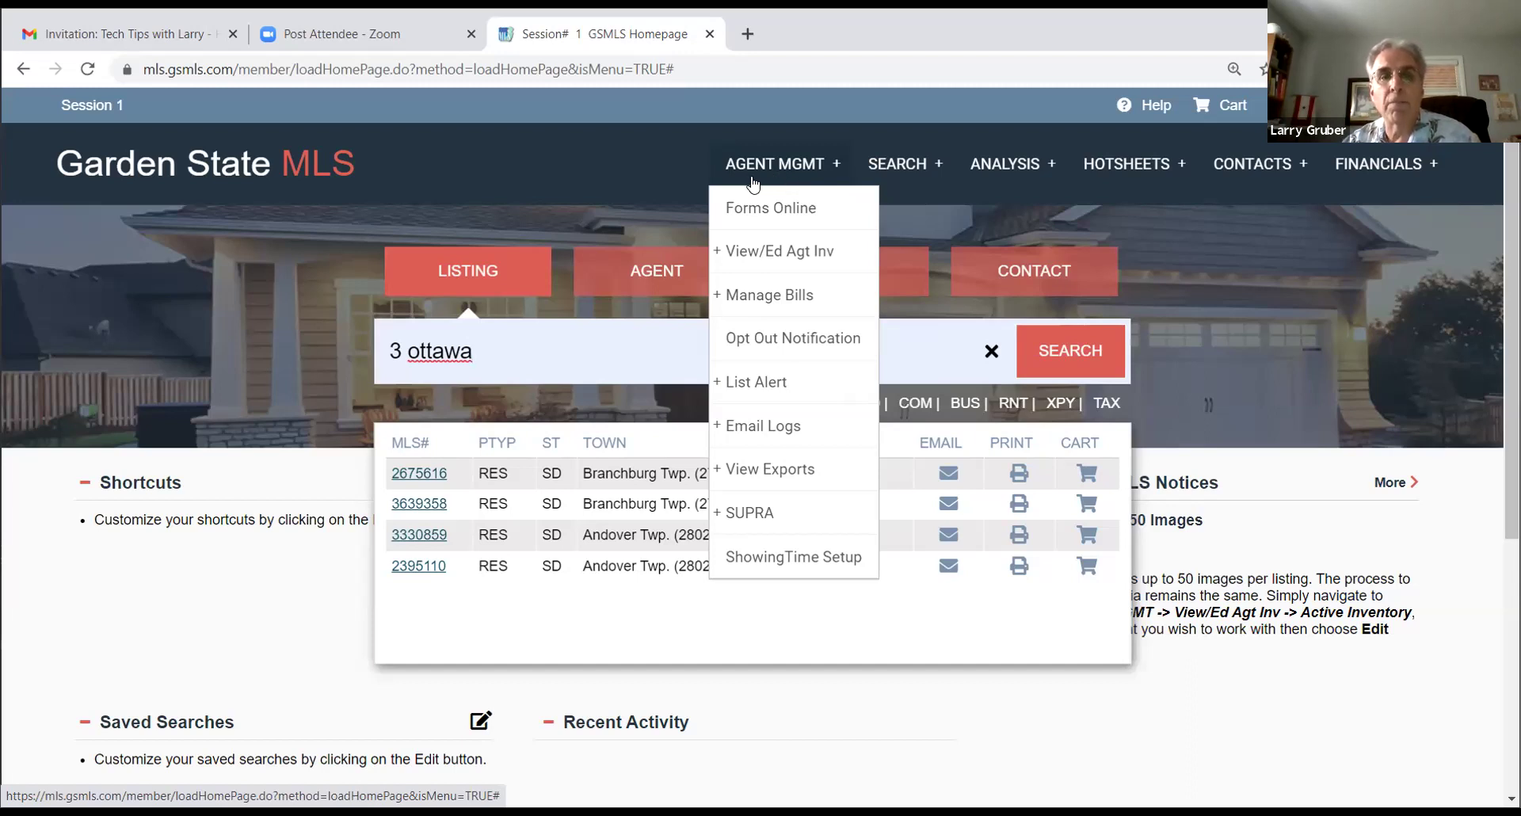
mouse_move(755, 255)
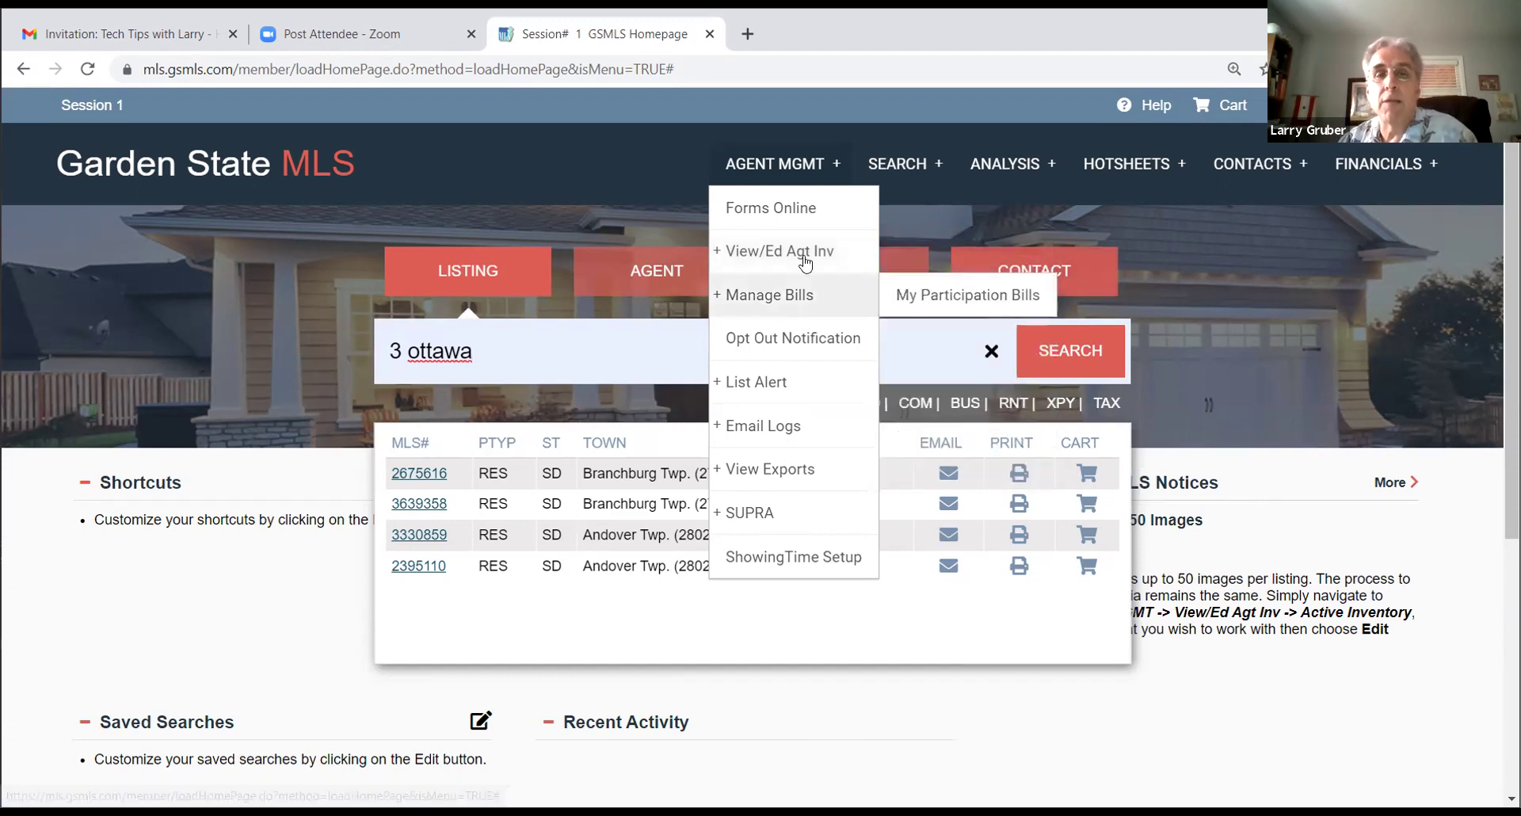
mouse_move(810, 270)
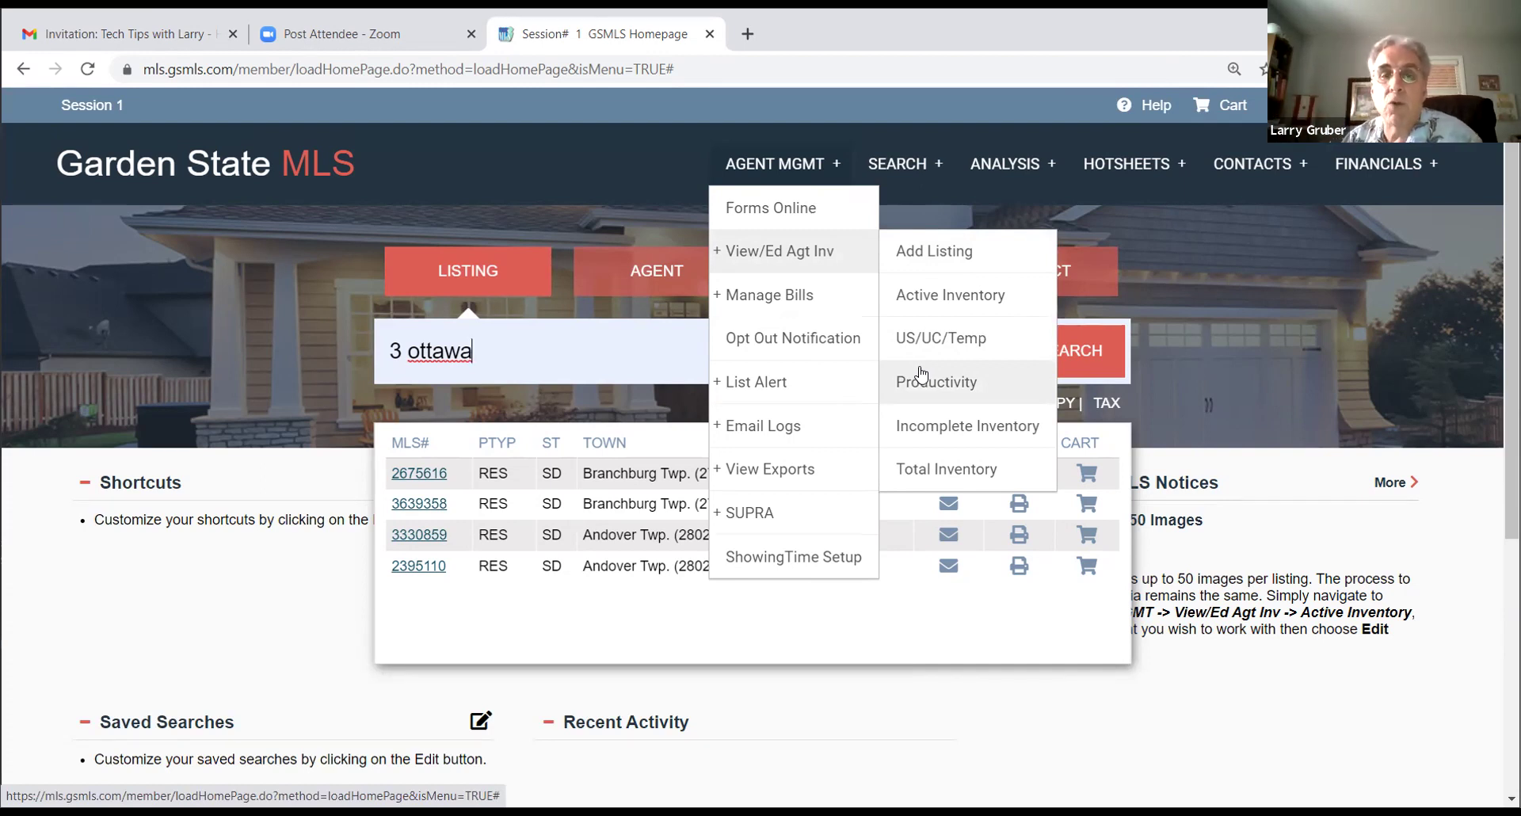
click(917, 385)
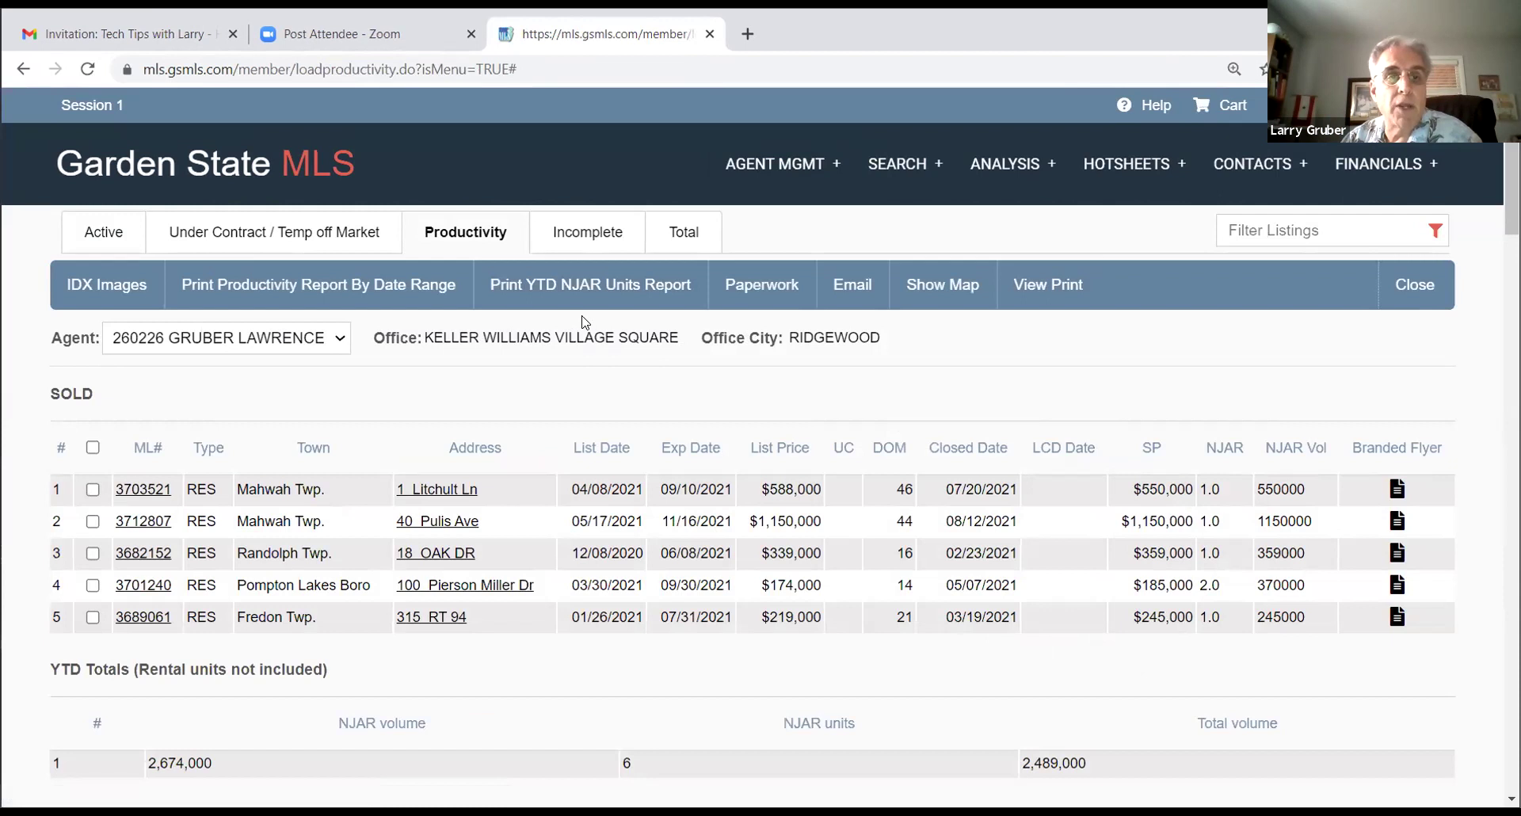
Step: Scroll through the OLD SOLD listings on the Productivity report, then back toward the year-to-date totals
scroll(571, 301, down, 3)
scroll(554, 298, down, 6)
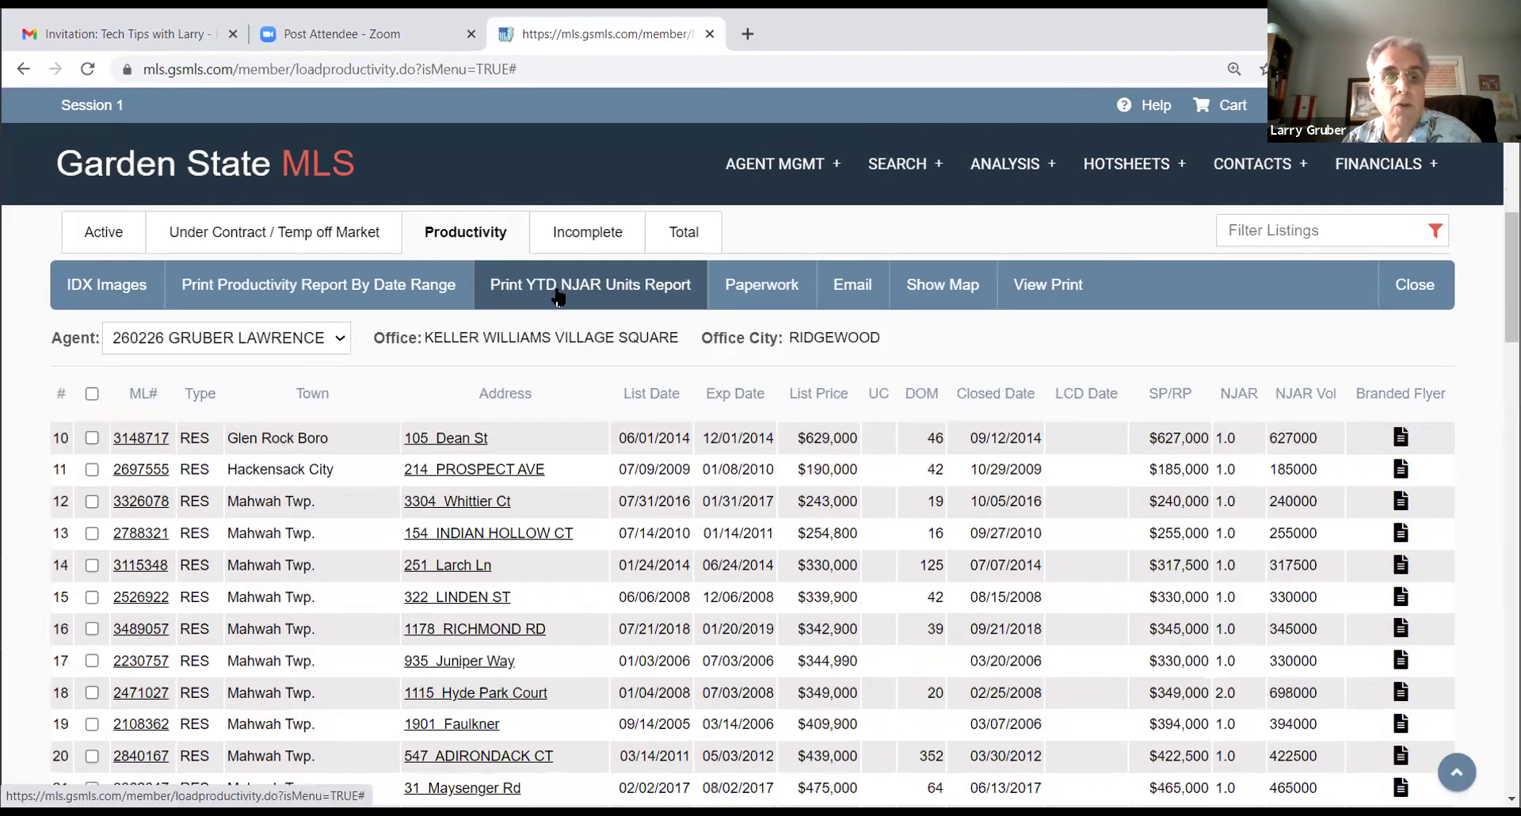
scroll(555, 298, down, 3)
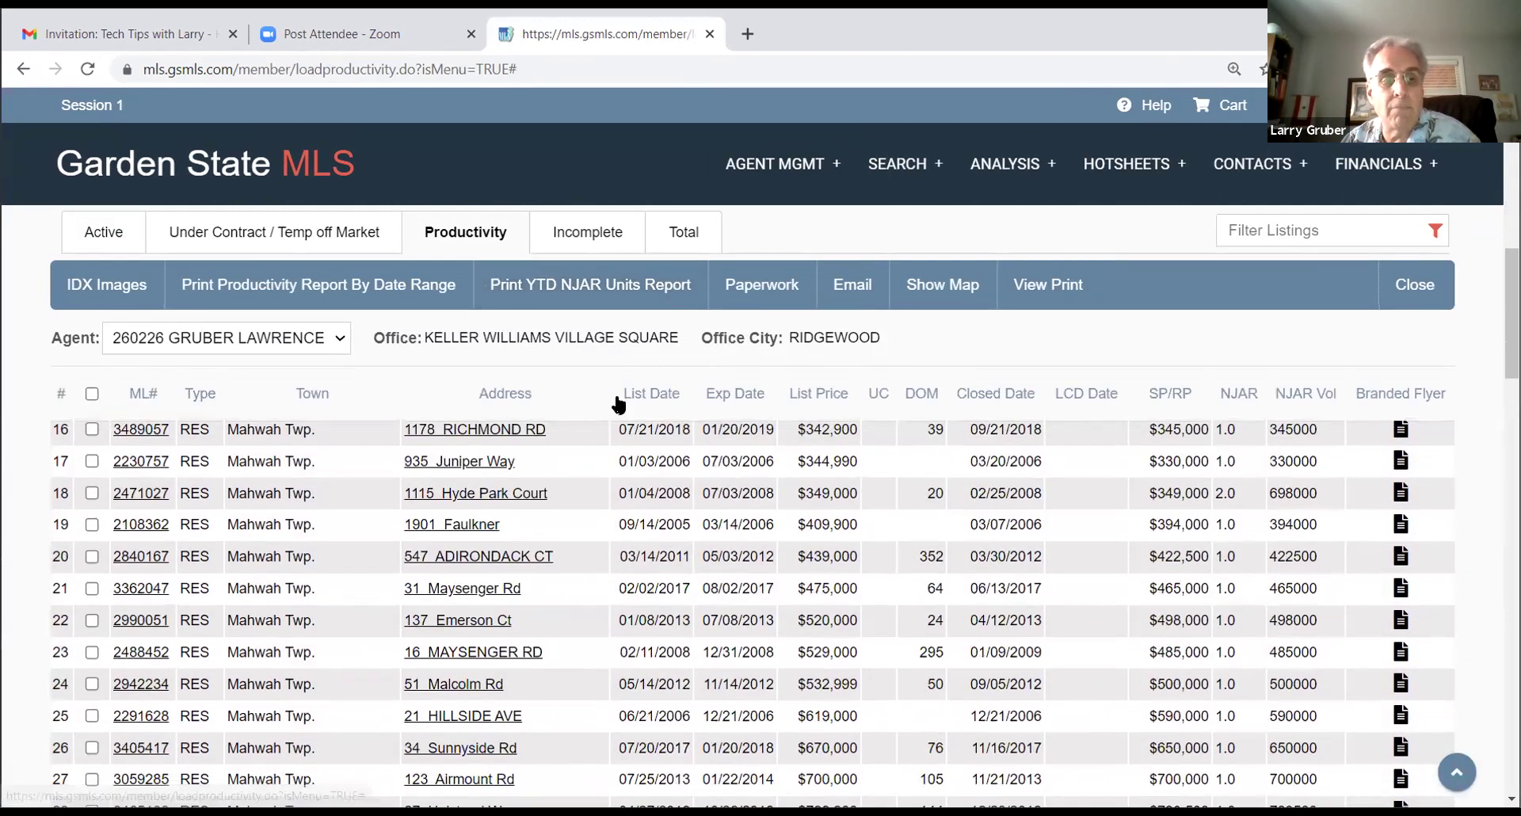
scroll(673, 440, down, 6)
scroll(674, 441, down, 4)
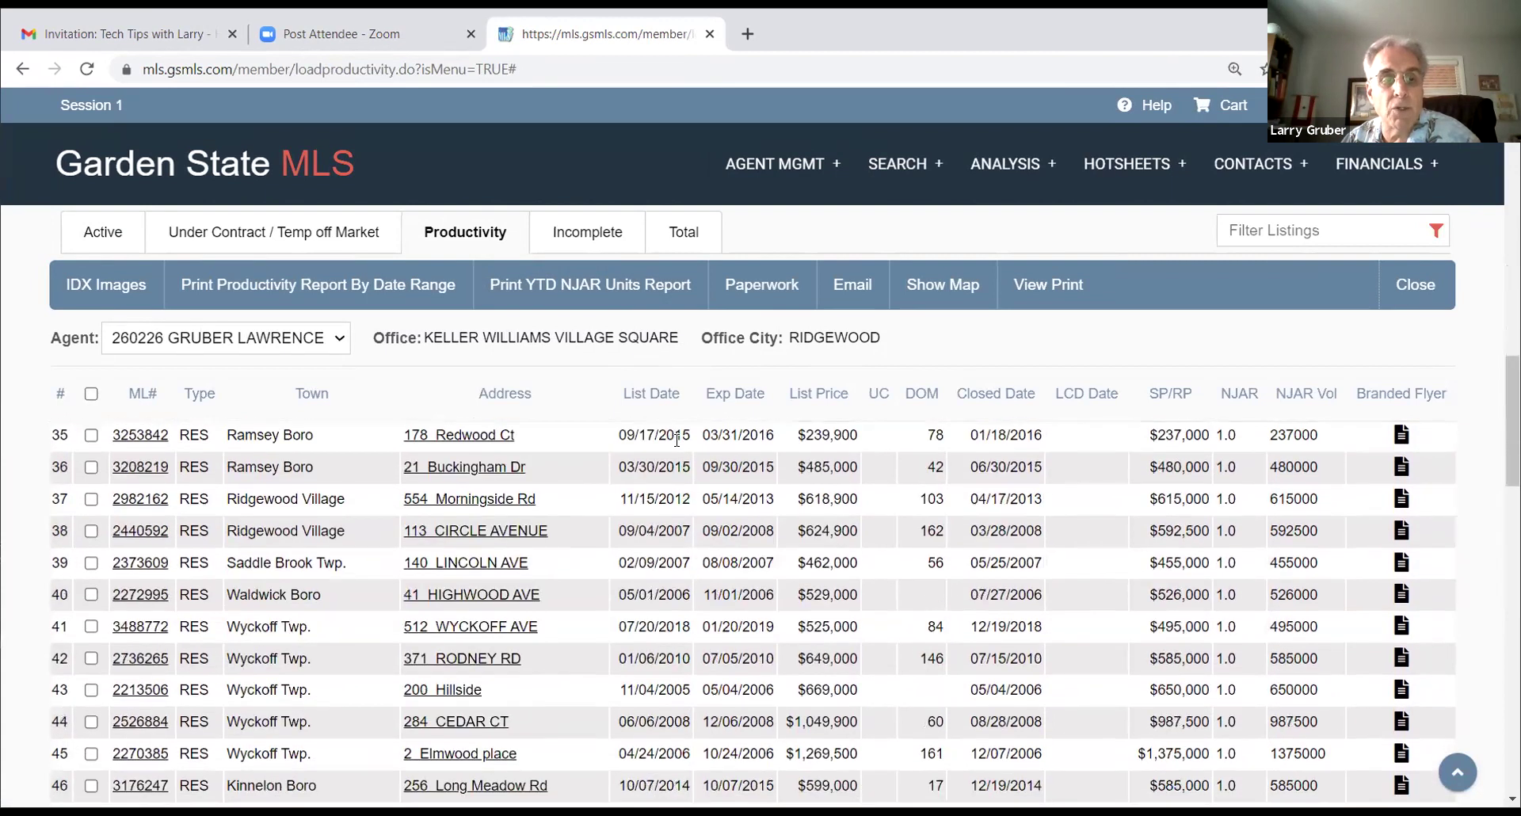
scroll(689, 444, down, 4)
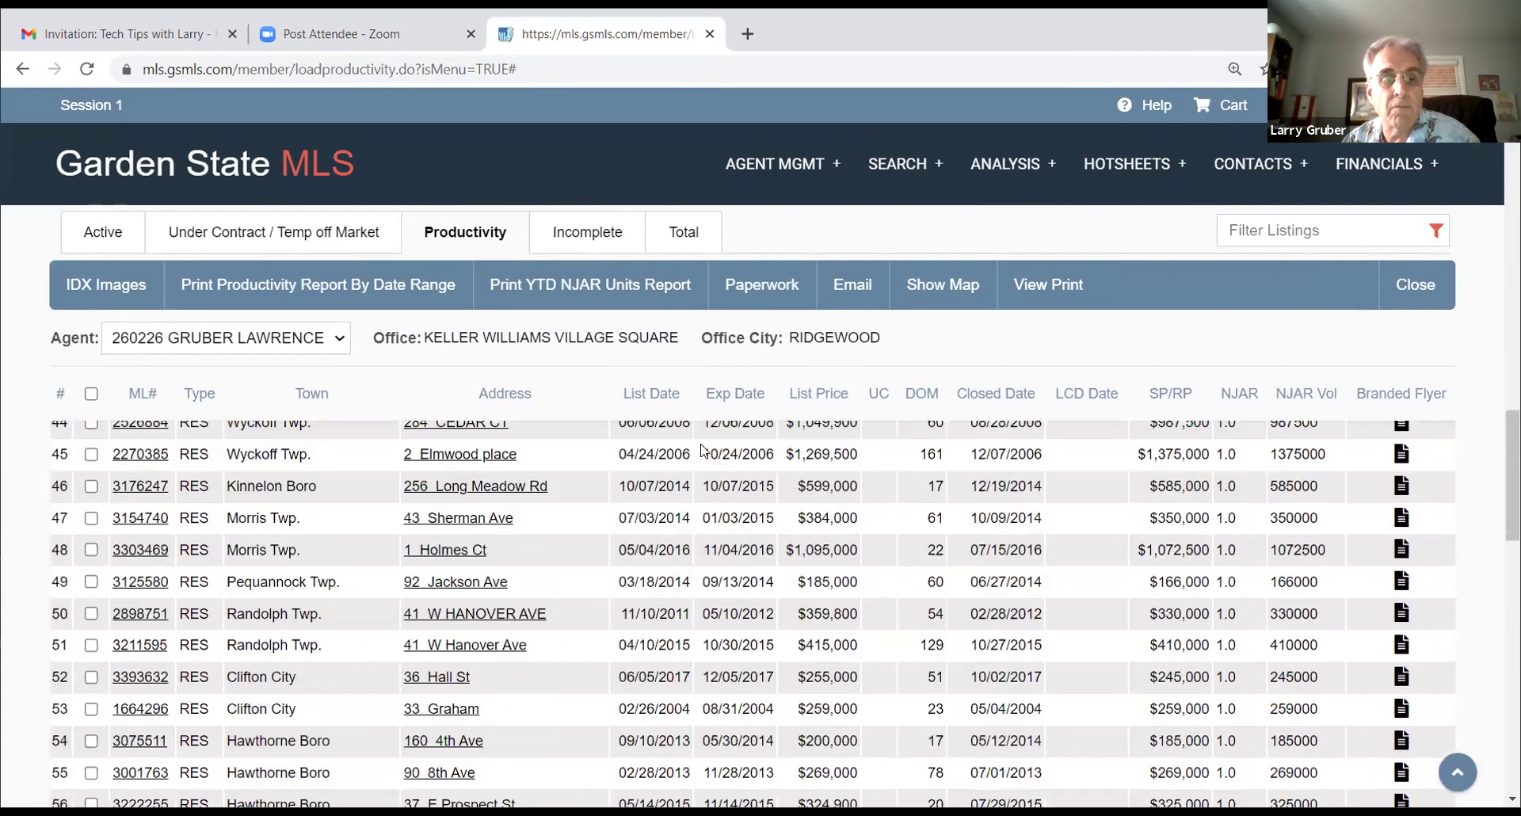
scroll(703, 450, down, 4)
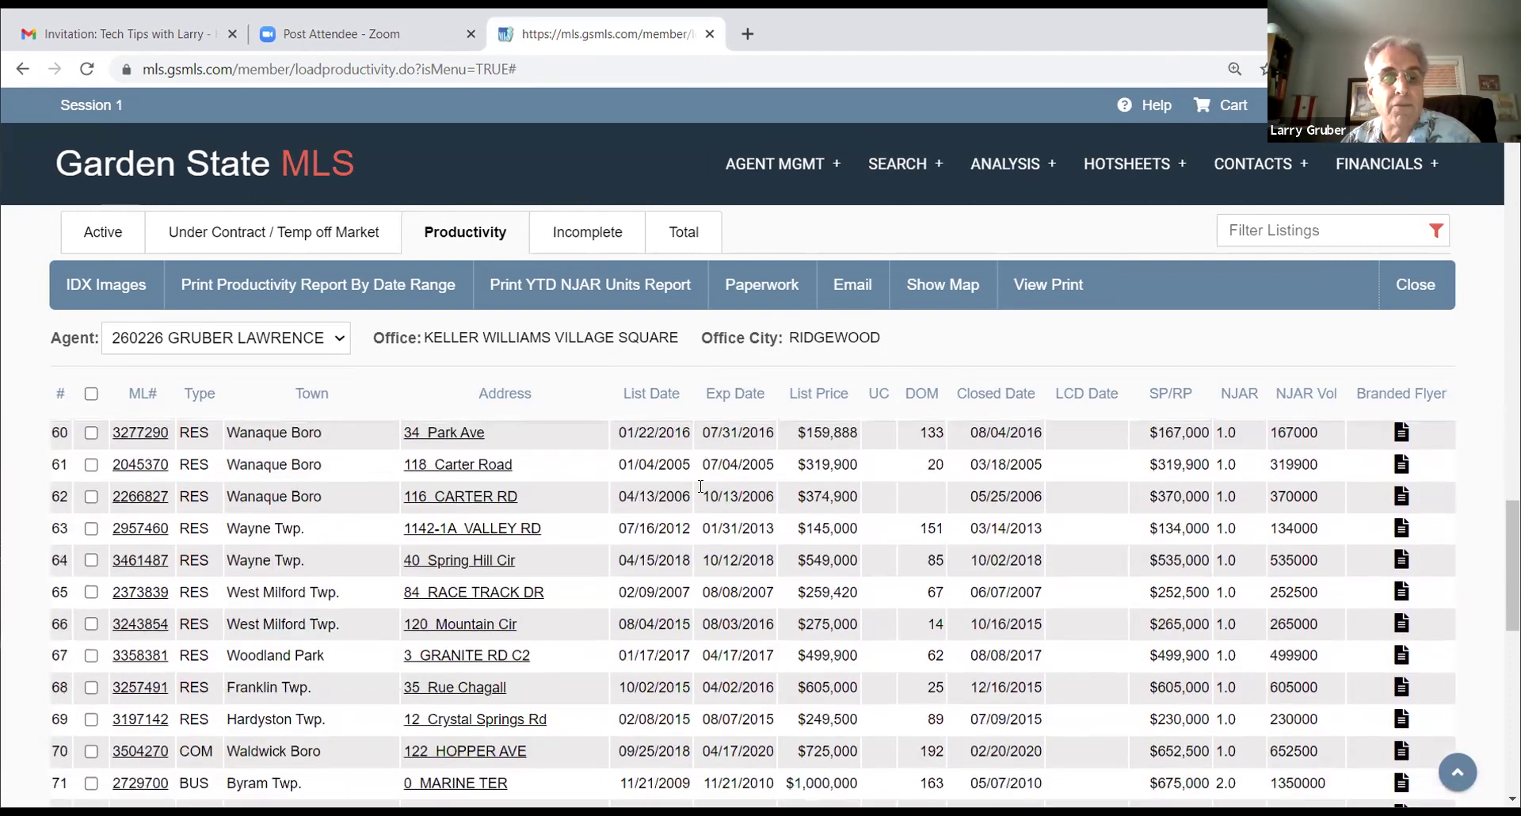
scroll(700, 486, down, 1)
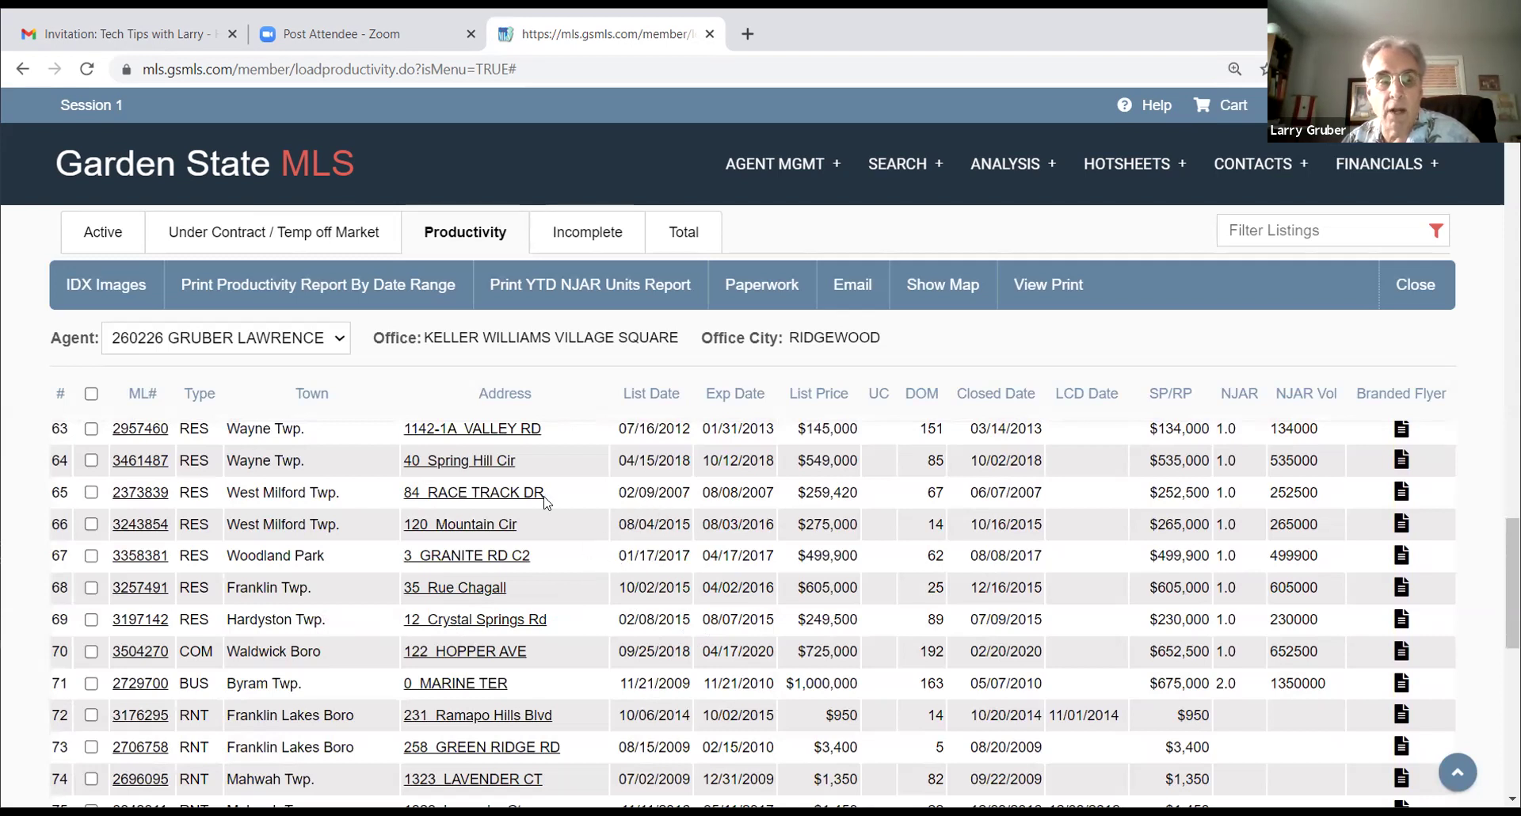
scroll(579, 501, down, 3)
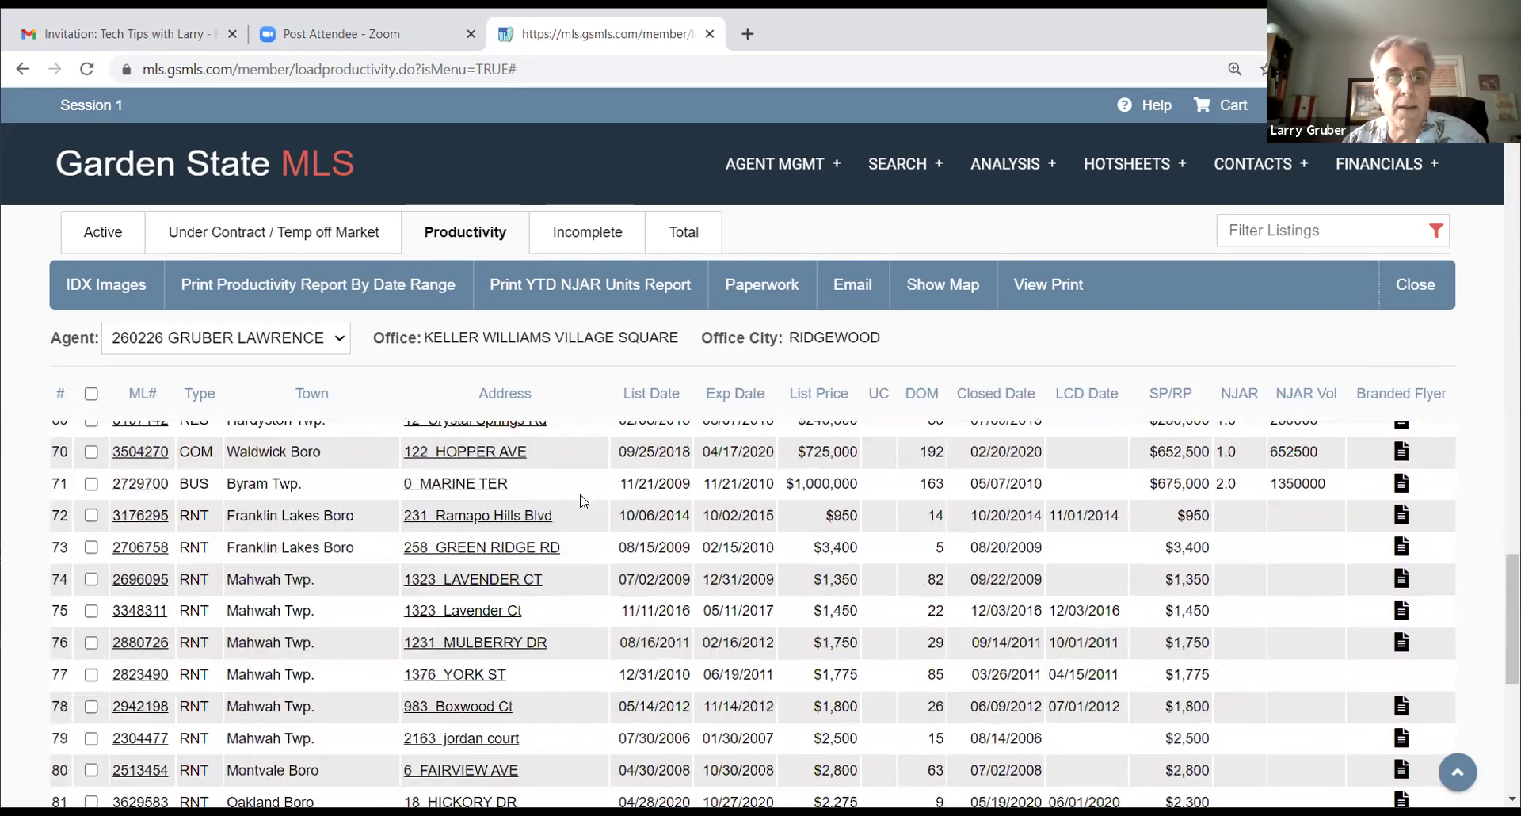
scroll(581, 495, up, 15)
scroll(582, 494, up, 10)
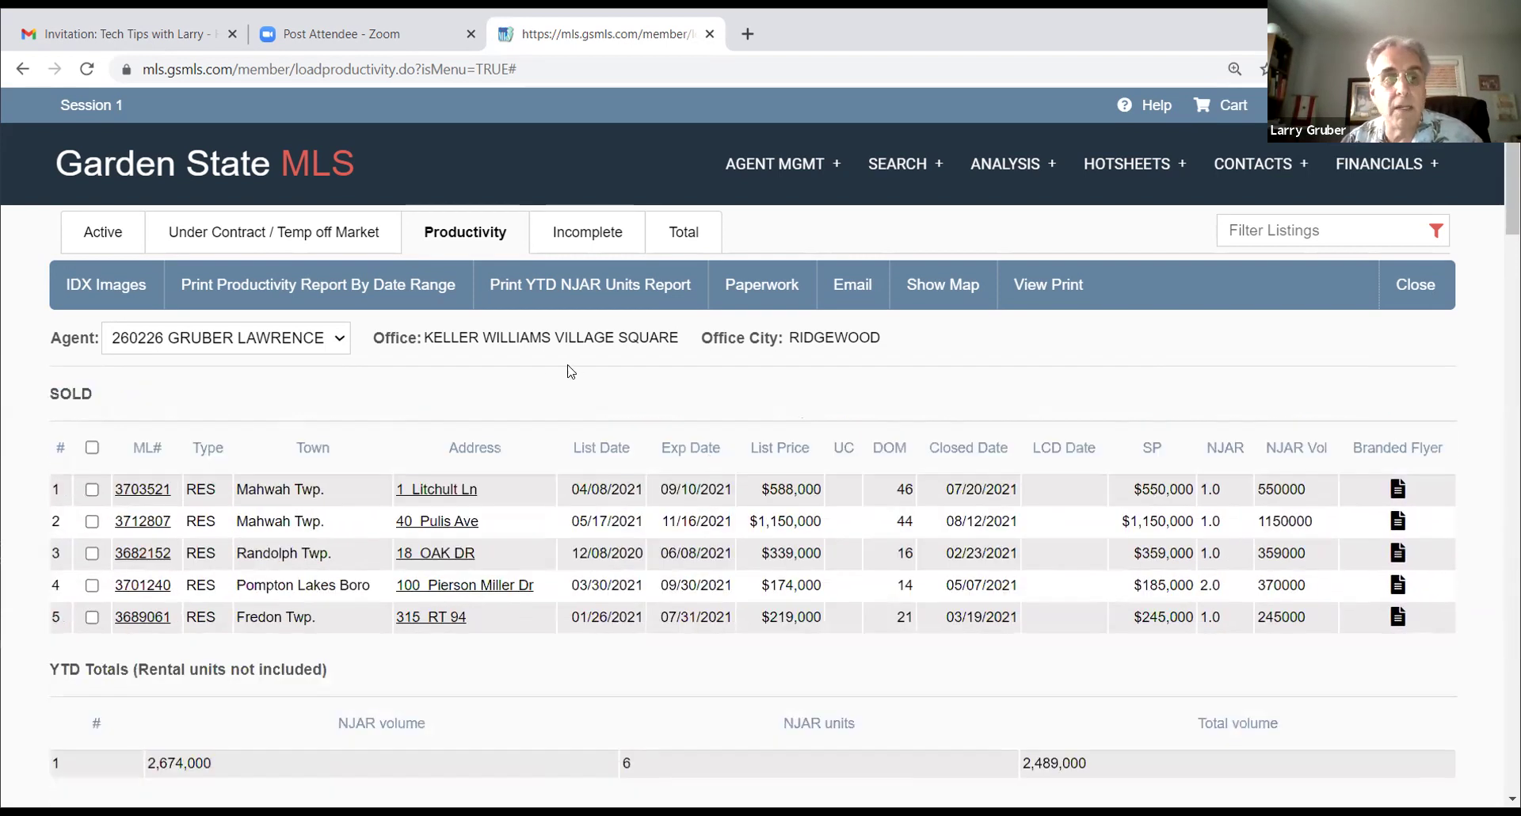
Step: Browse the AGENT MGMT menu's agent inventory views and billing options
click(780, 164)
click(820, 253)
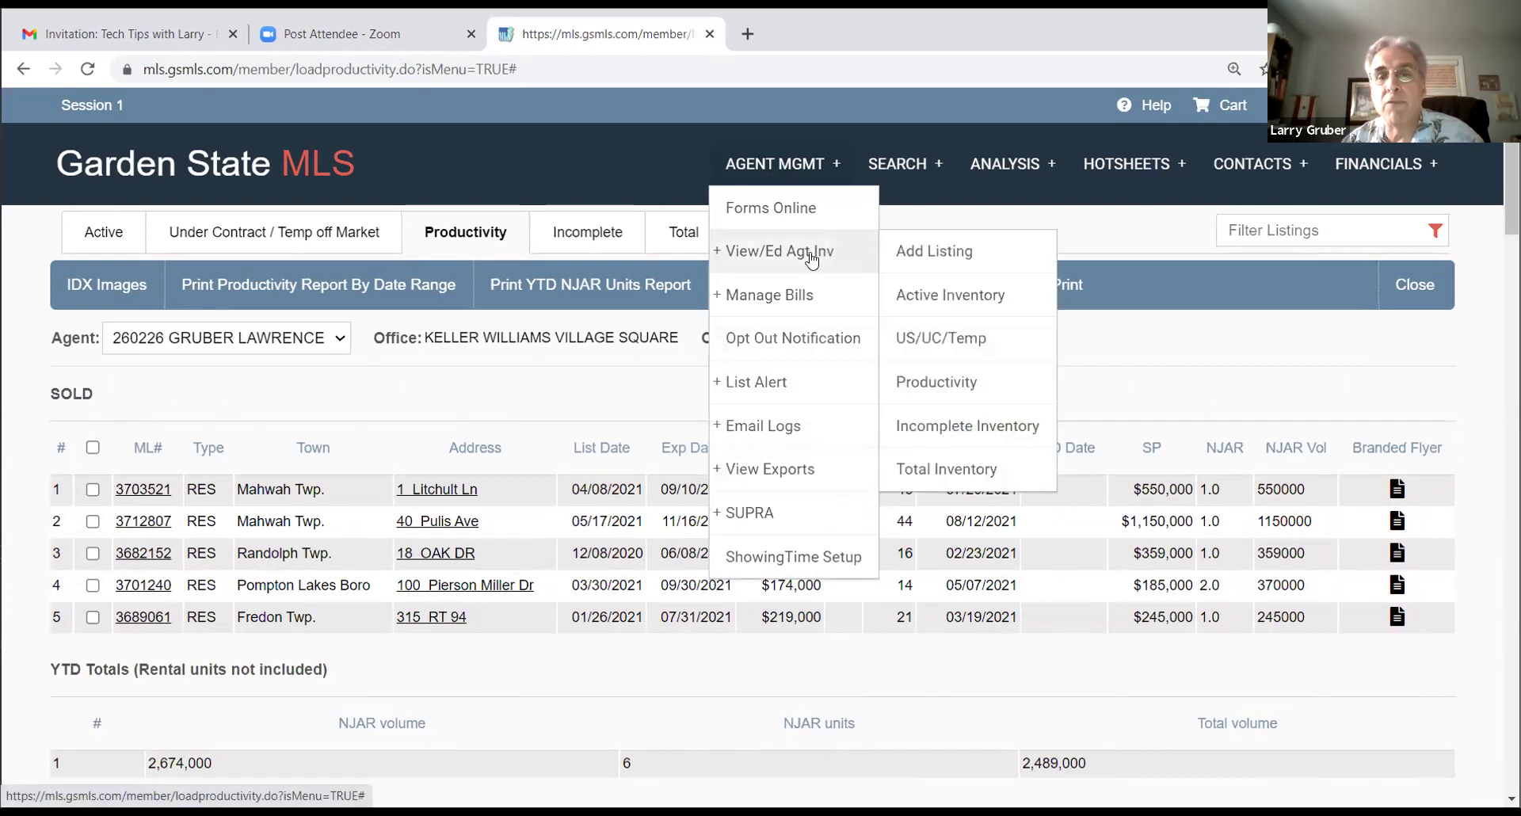
click(783, 290)
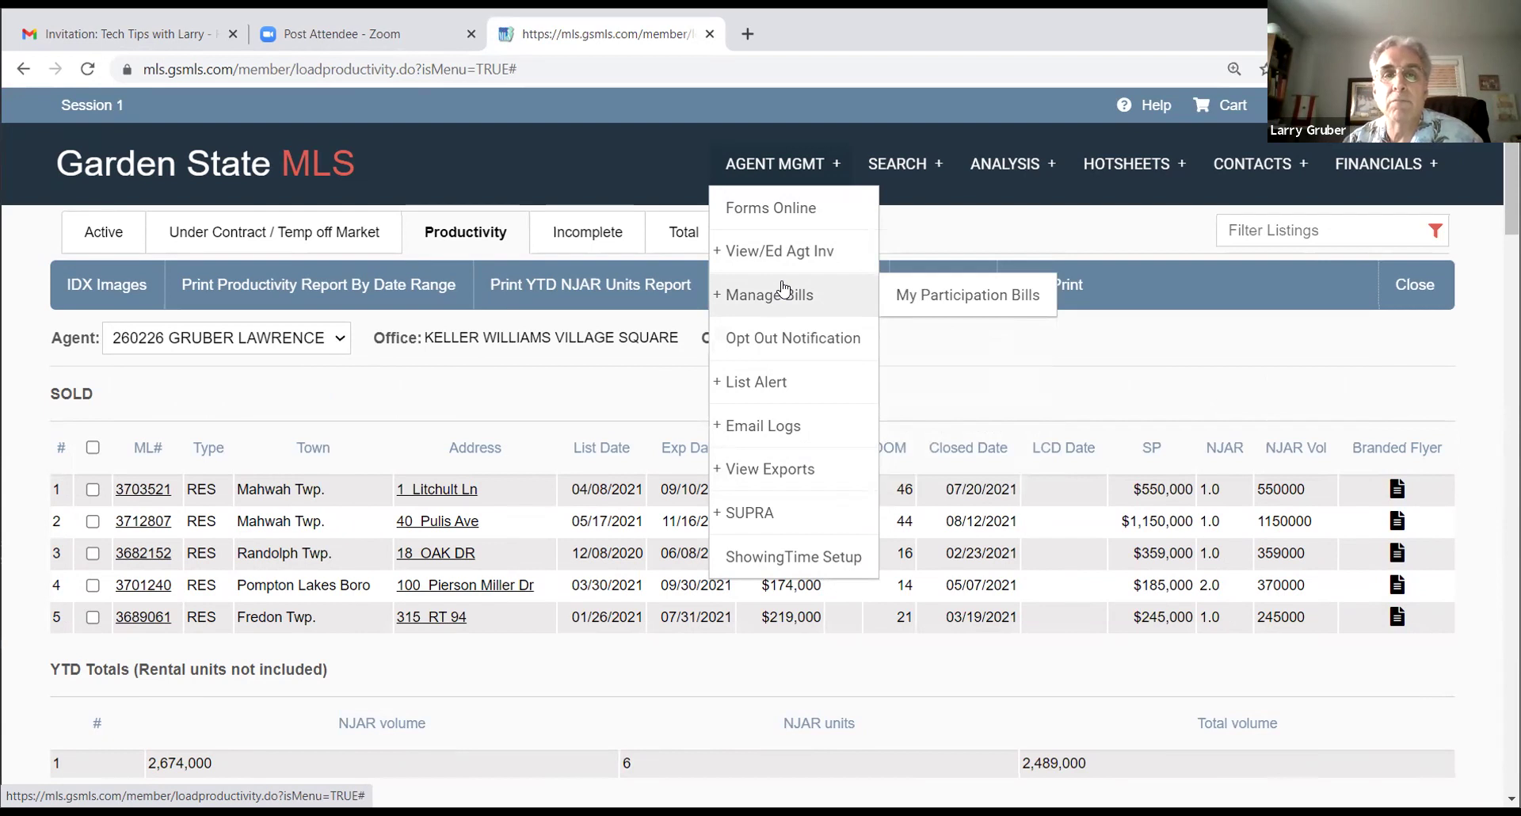
mouse_move(773, 386)
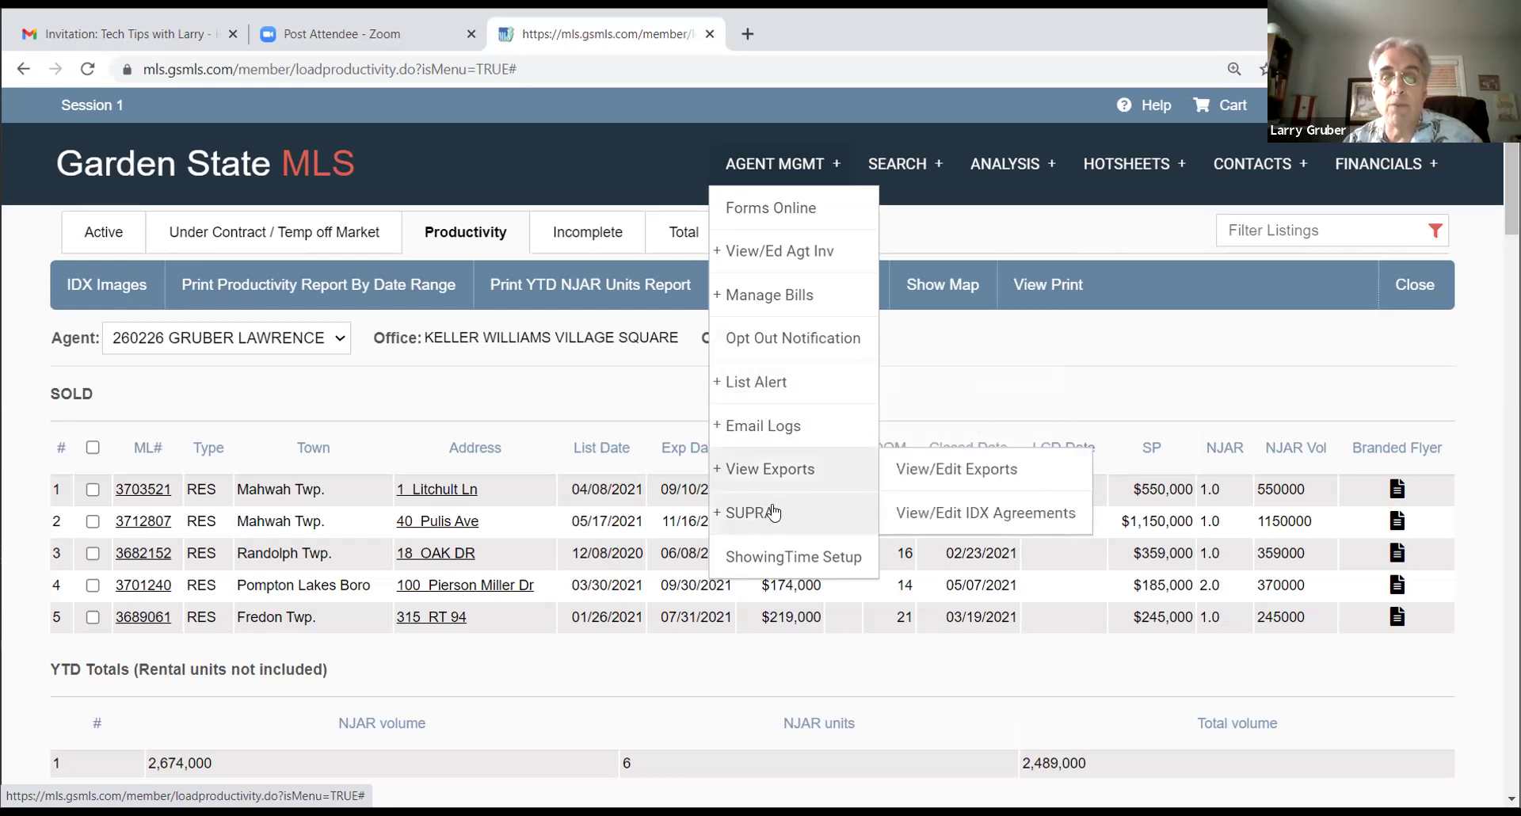
mouse_move(757, 519)
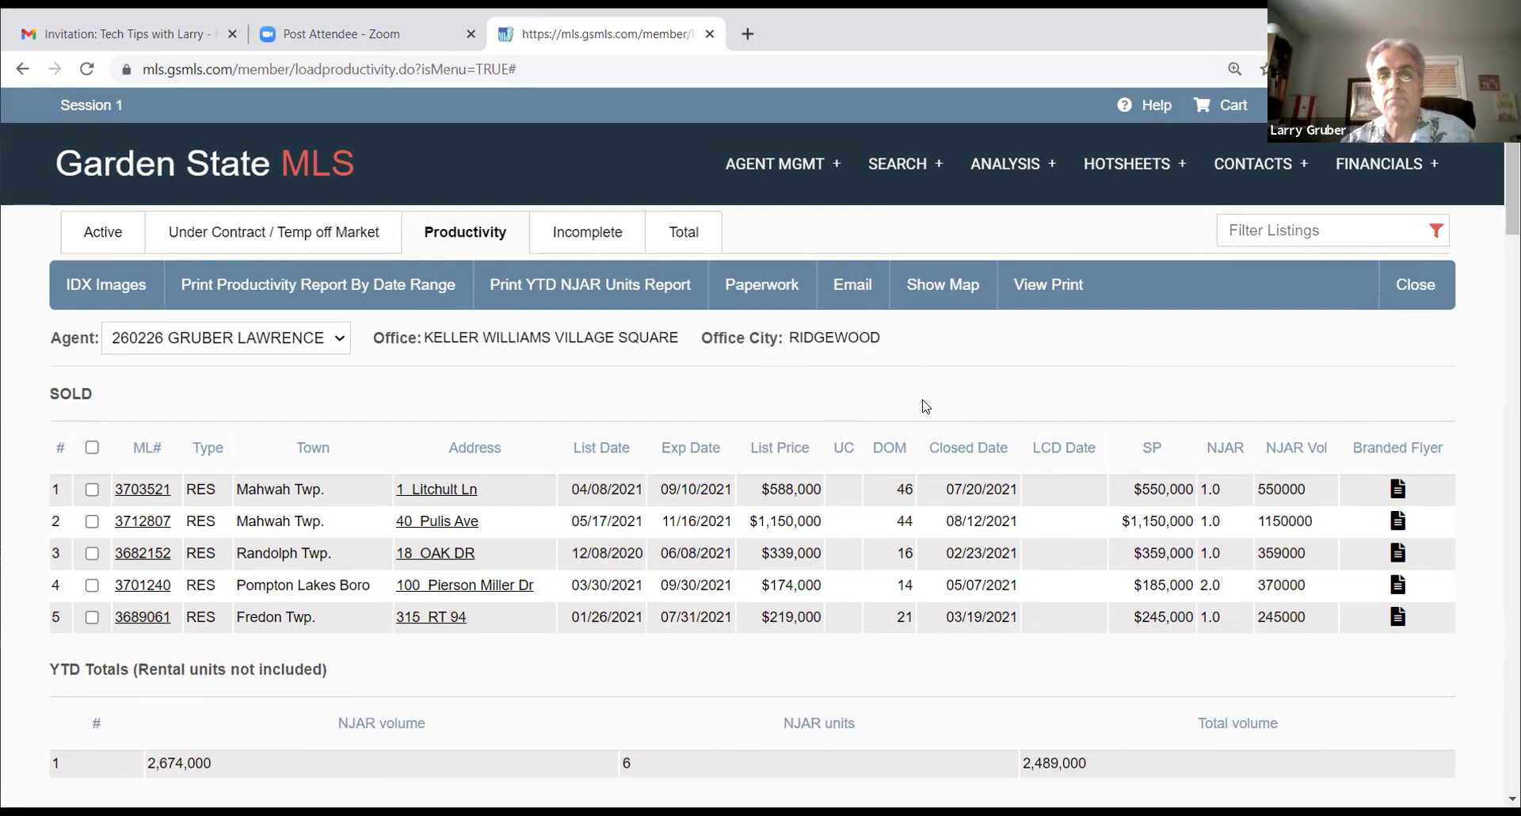
Step: Close the SEARCH menu and return to the Garden State MLS member homepage
click(880, 179)
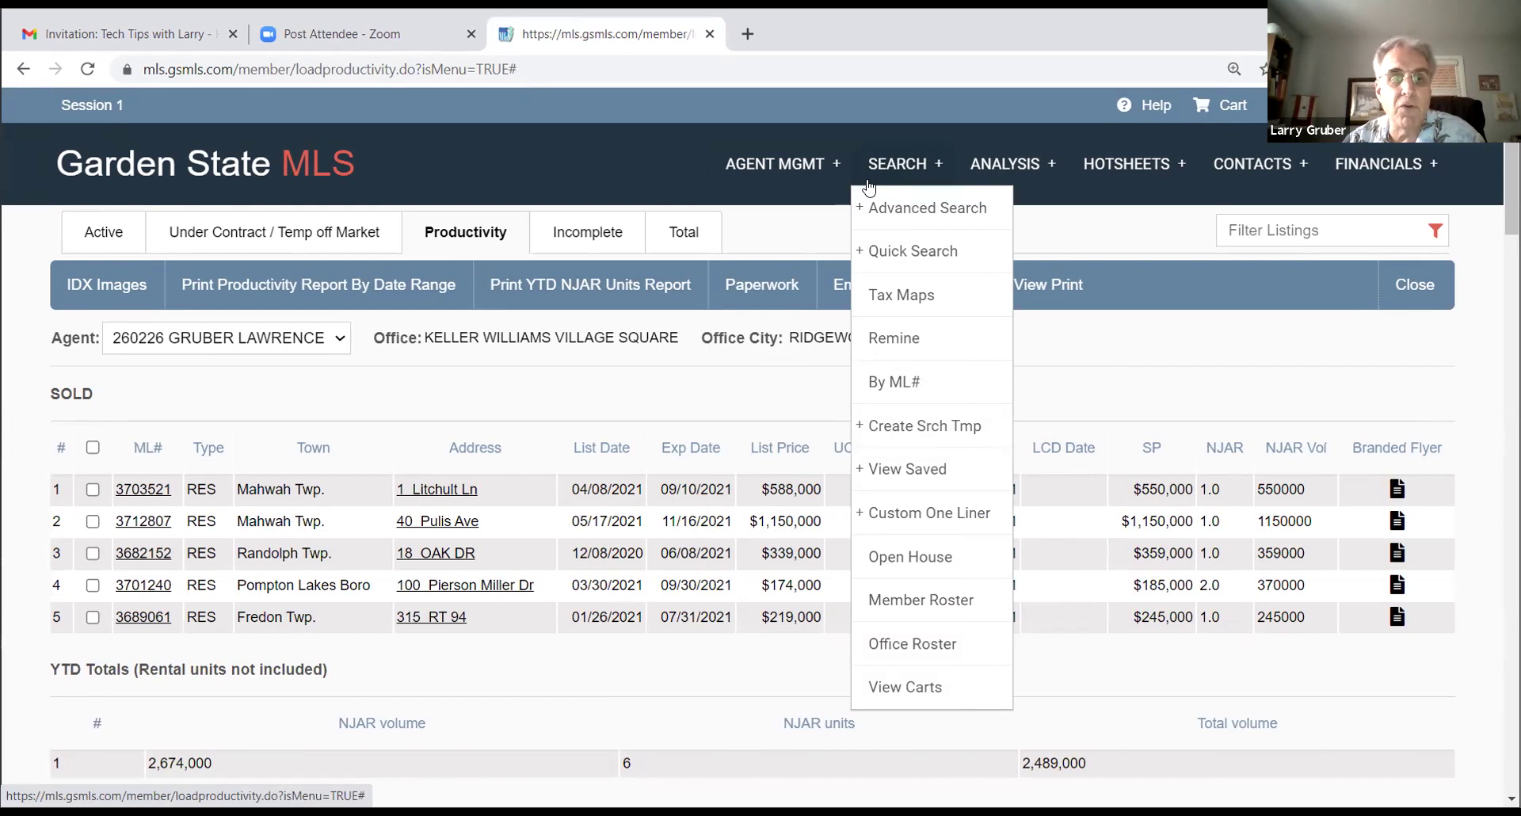
click(300, 299)
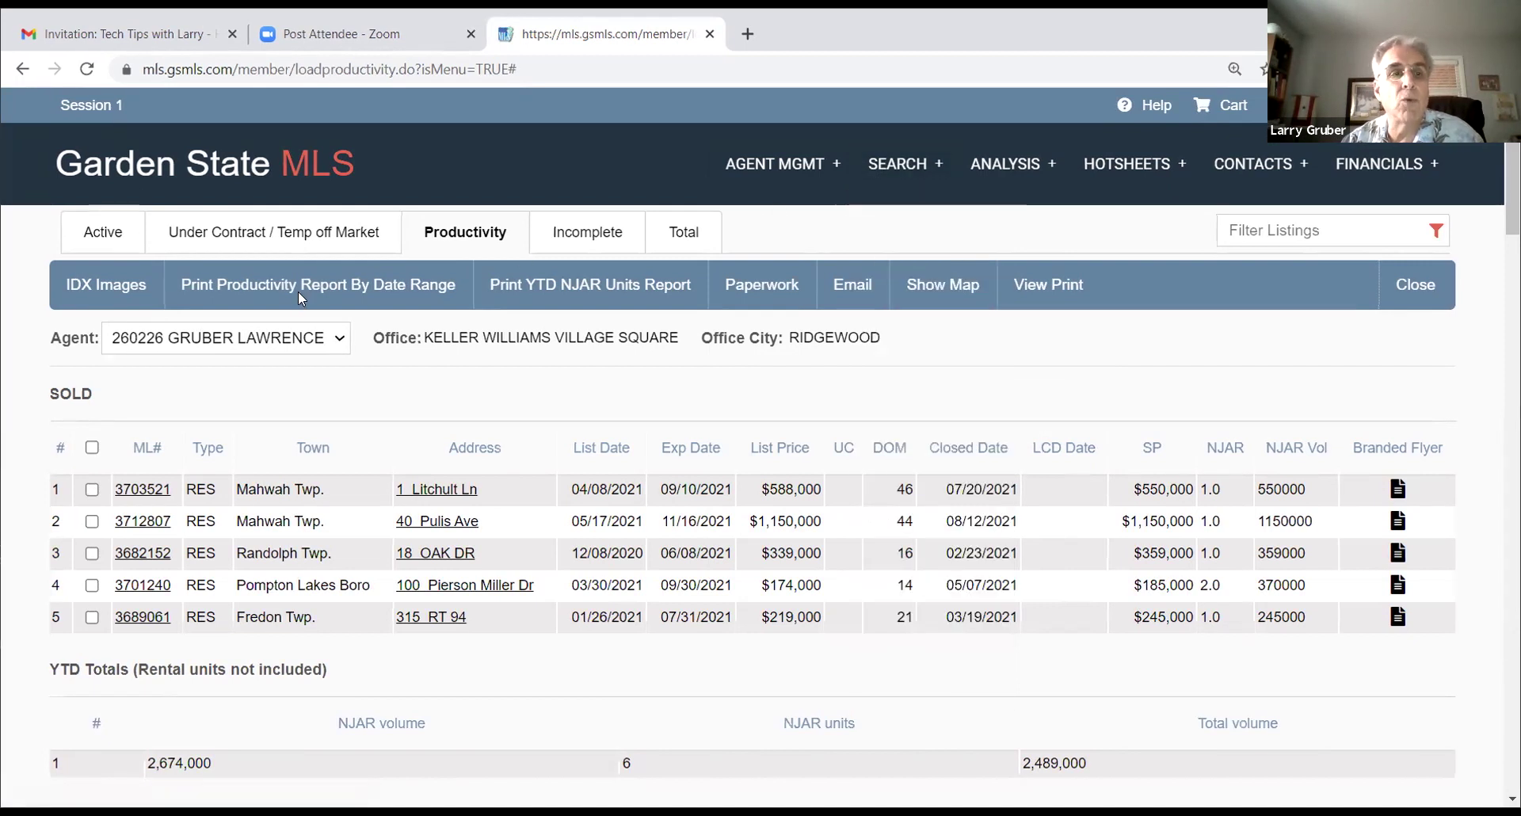
click(160, 169)
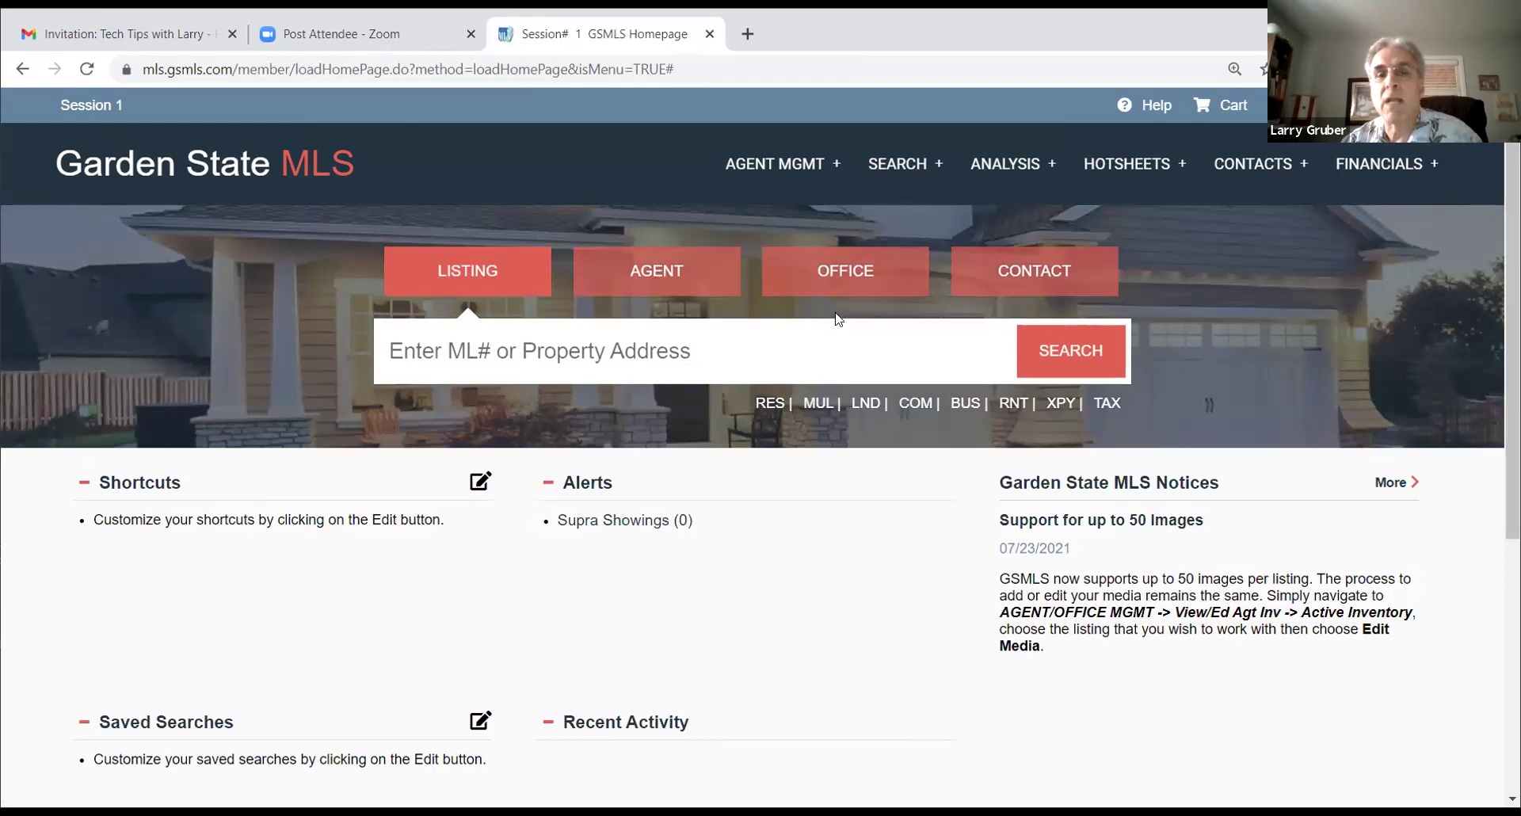
click(899, 166)
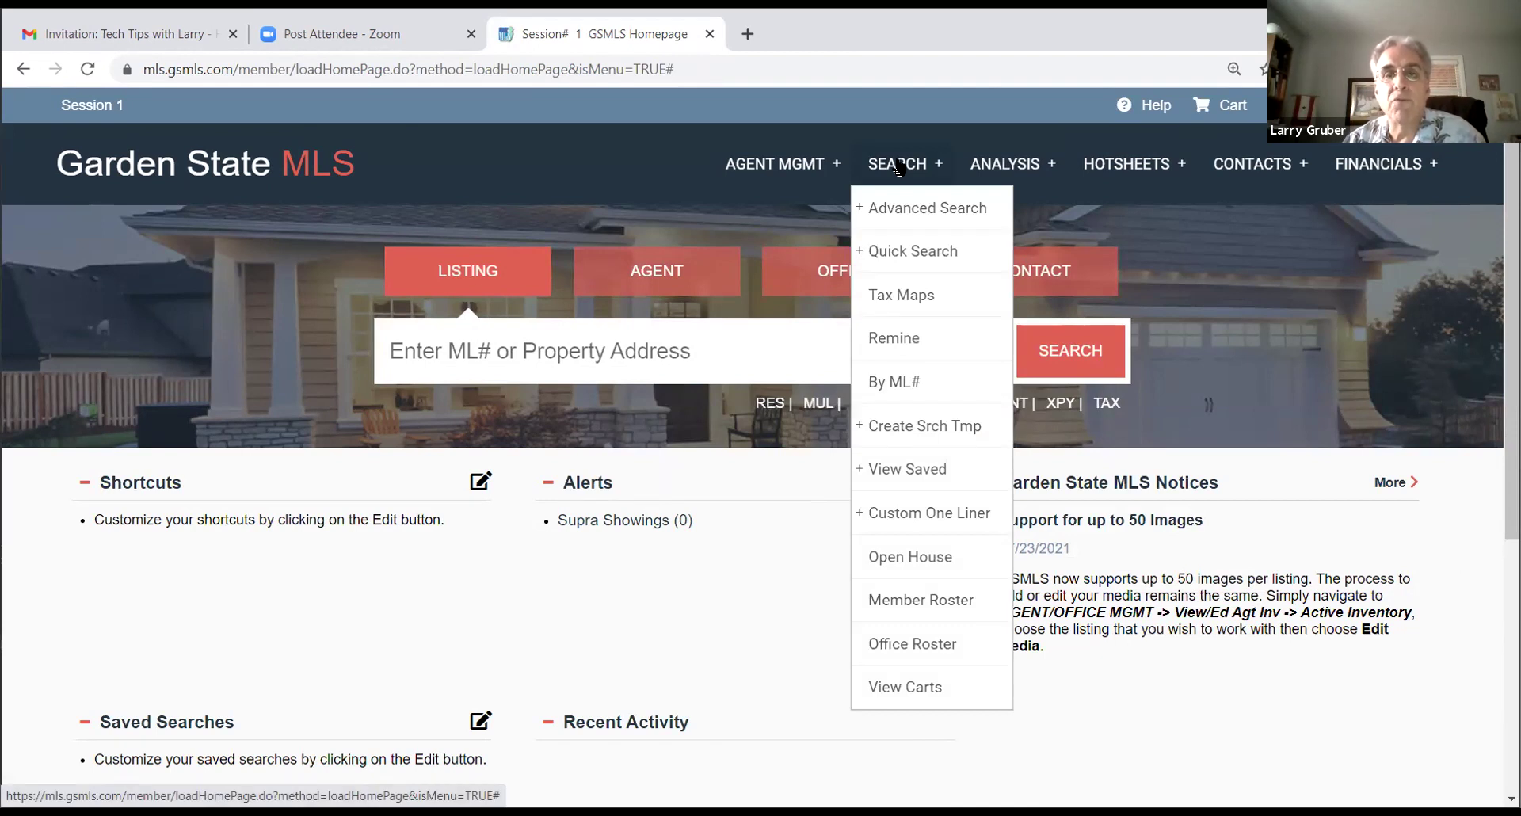
Step: Show the SEARCH menu's Quick Search submenu with its RES, MUL and LND choices
mouse_move(893, 224)
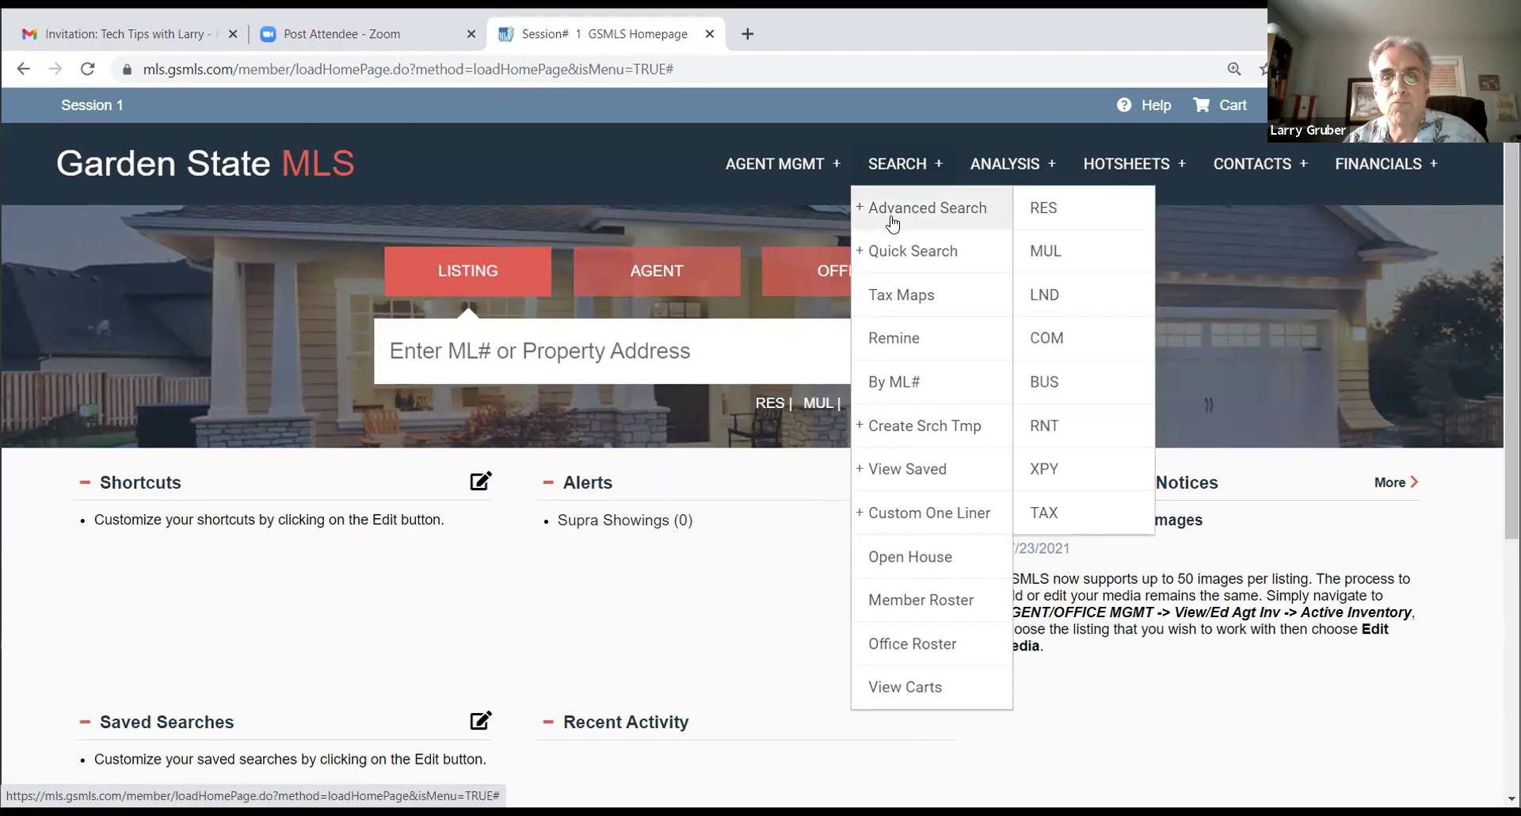
mouse_move(903, 256)
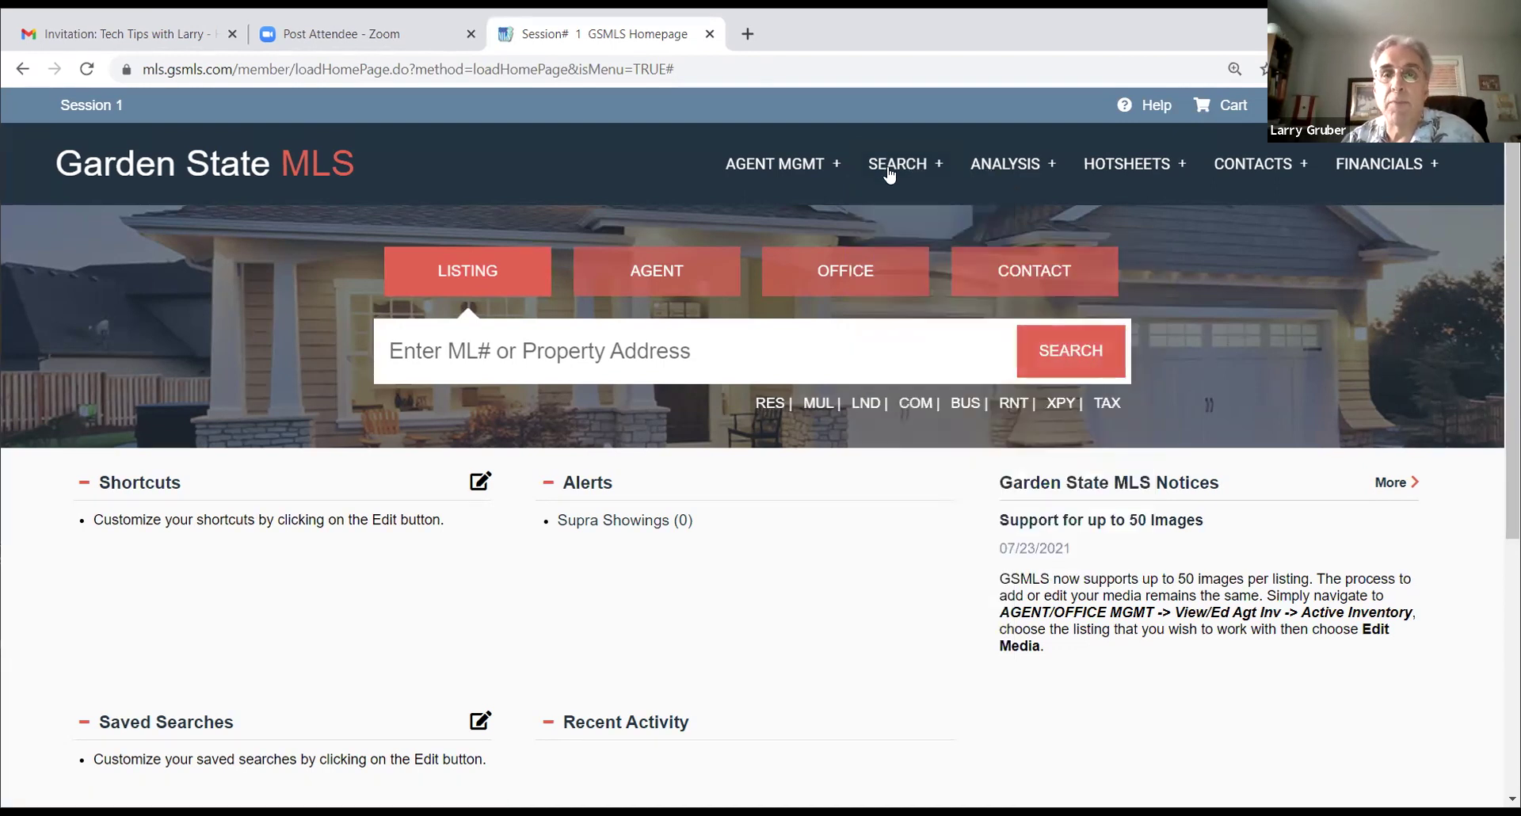
mouse_move(889, 173)
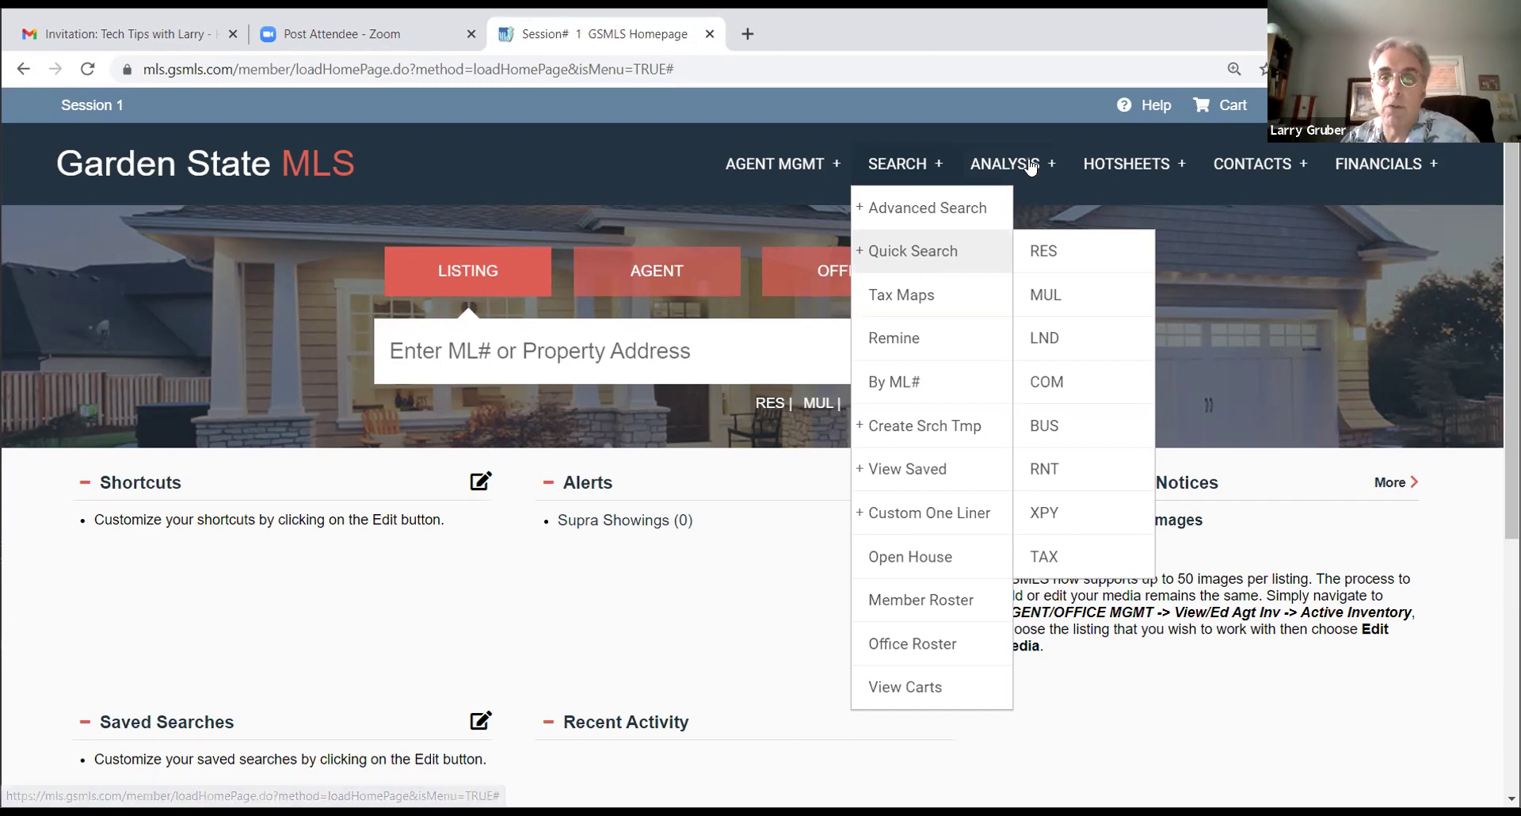
click(1004, 163)
click(900, 163)
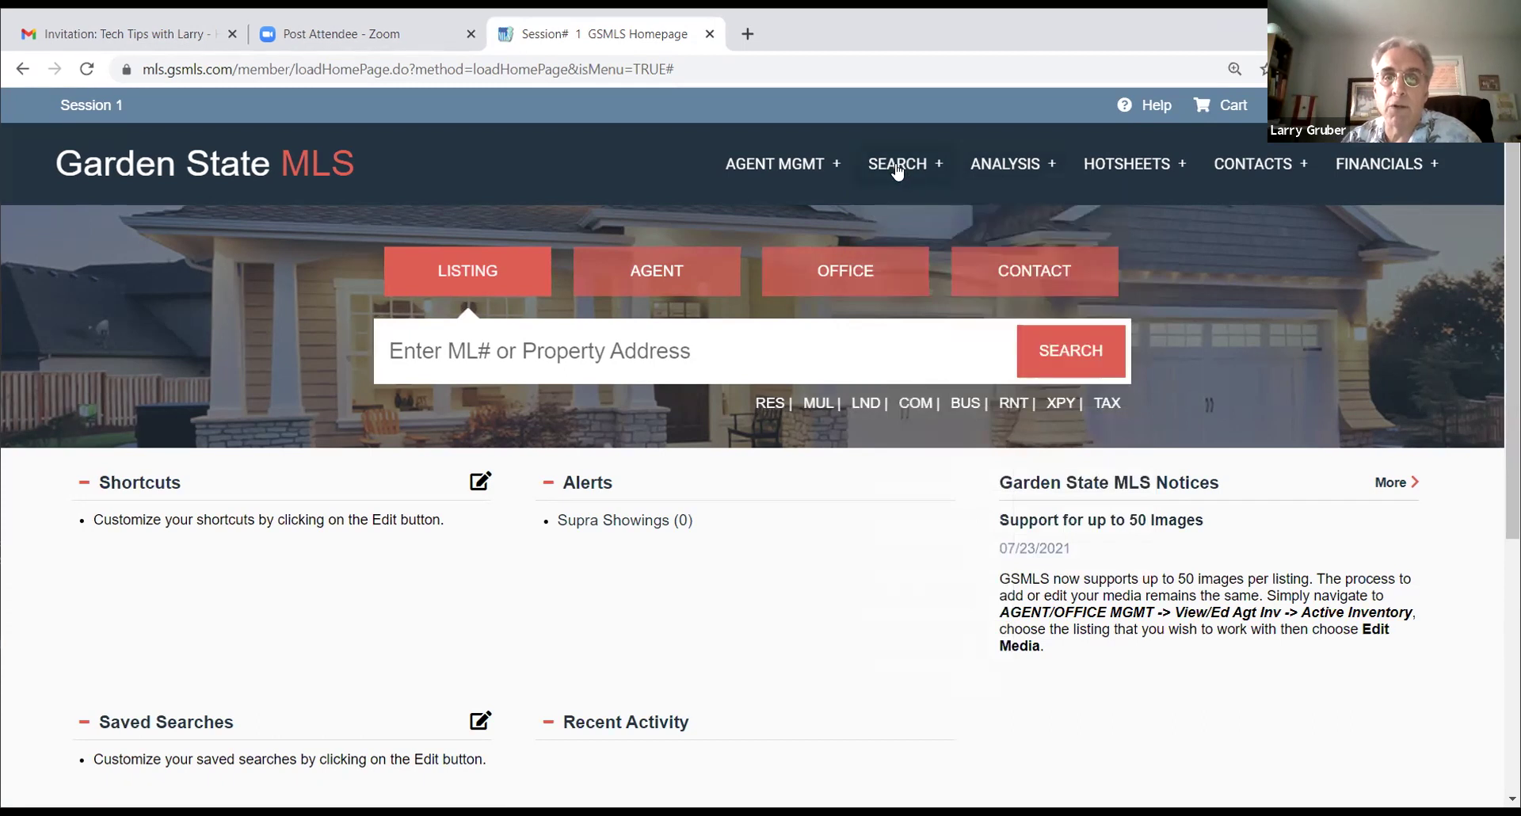
mouse_move(888, 251)
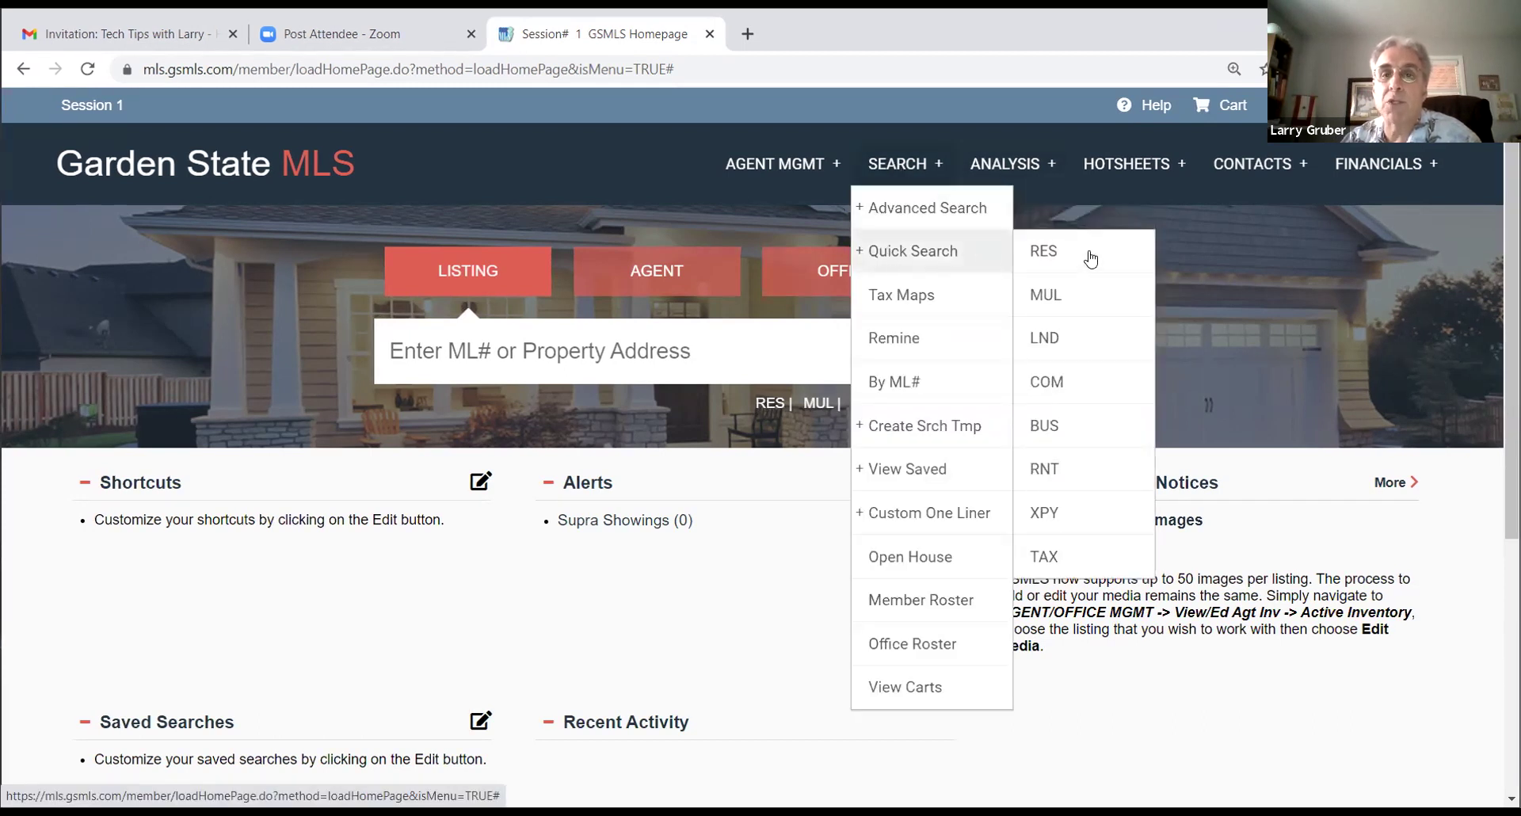
Step: Open the RES quick search, tick 25 Passaic, and select towns 2504 Hawthorne Bor and 2506 North Haledon
click(1046, 254)
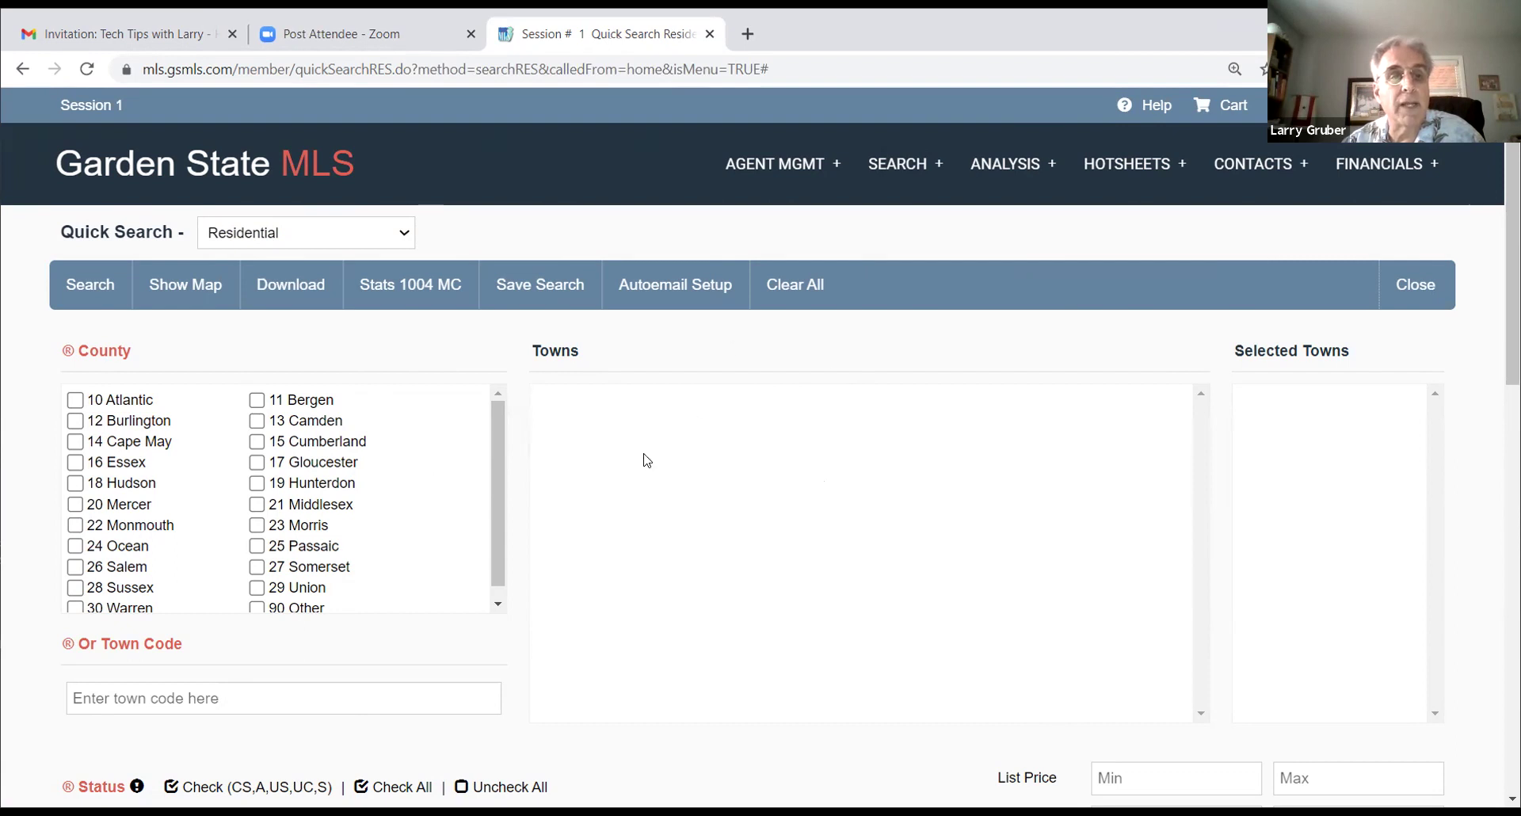
click(257, 546)
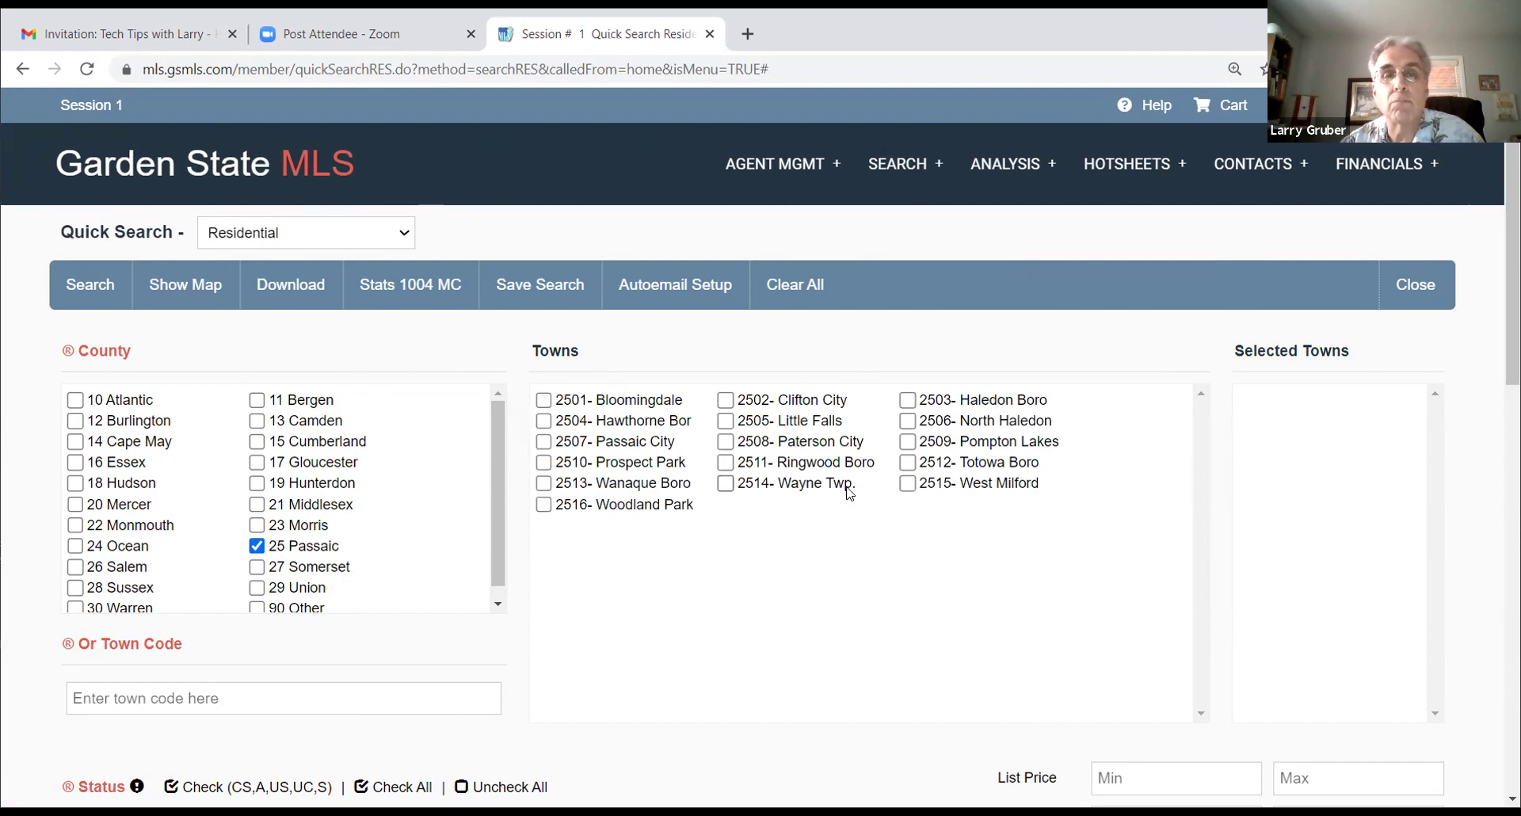
scroll(435, 566, down, 1)
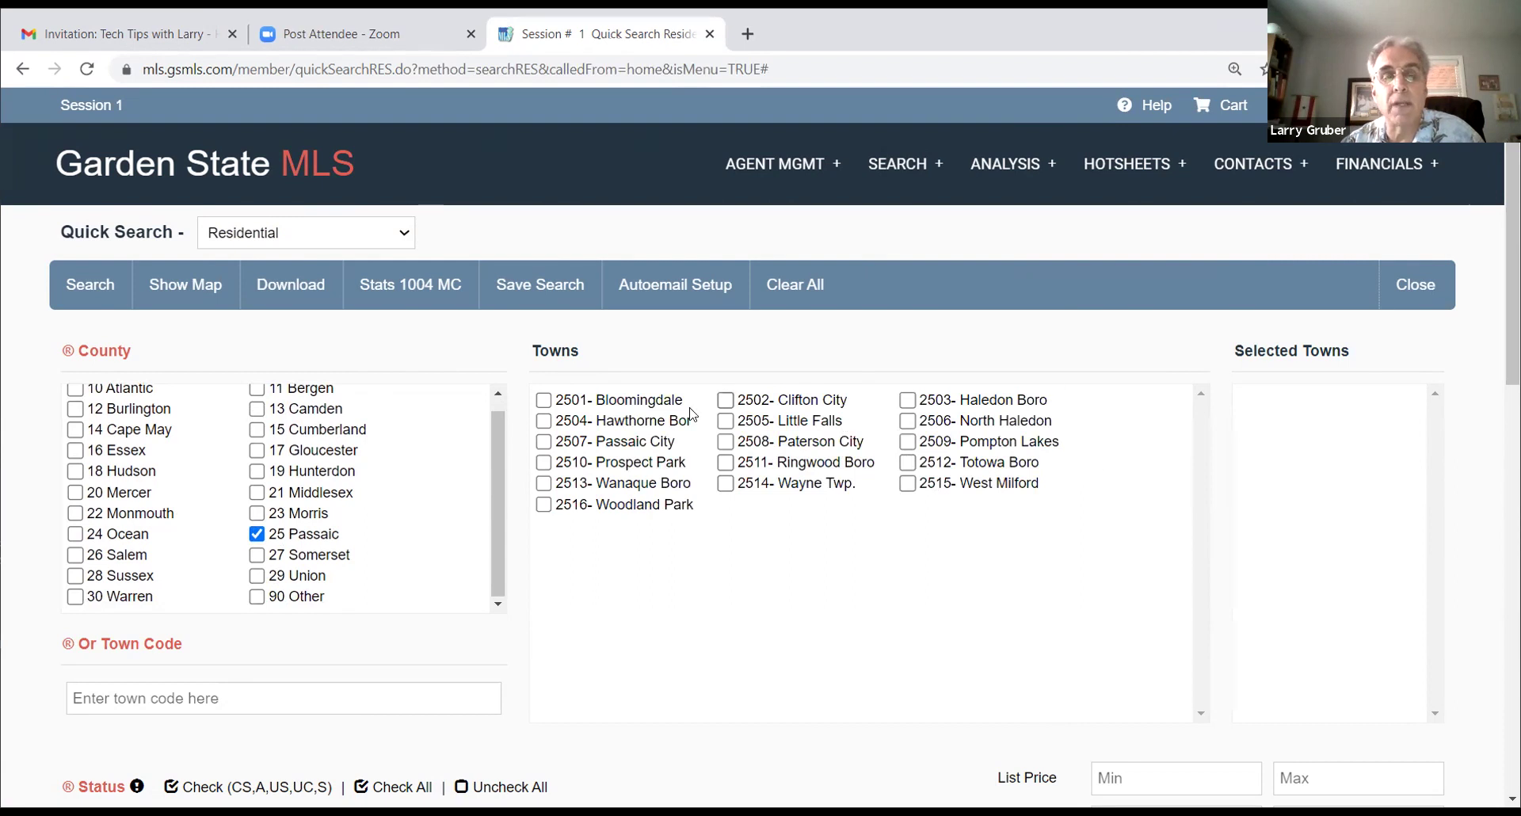
click(544, 421)
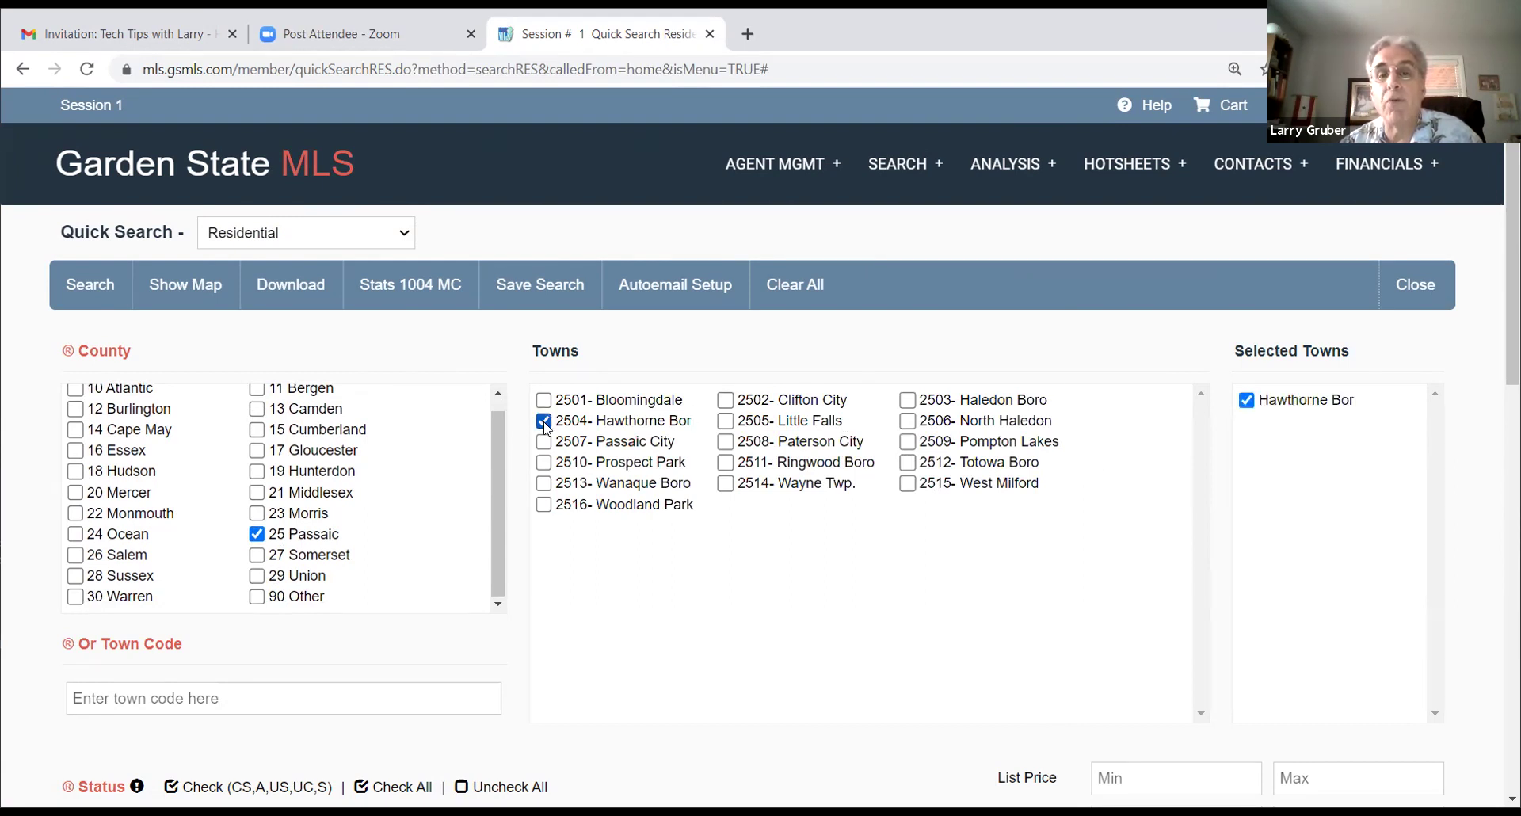
click(908, 421)
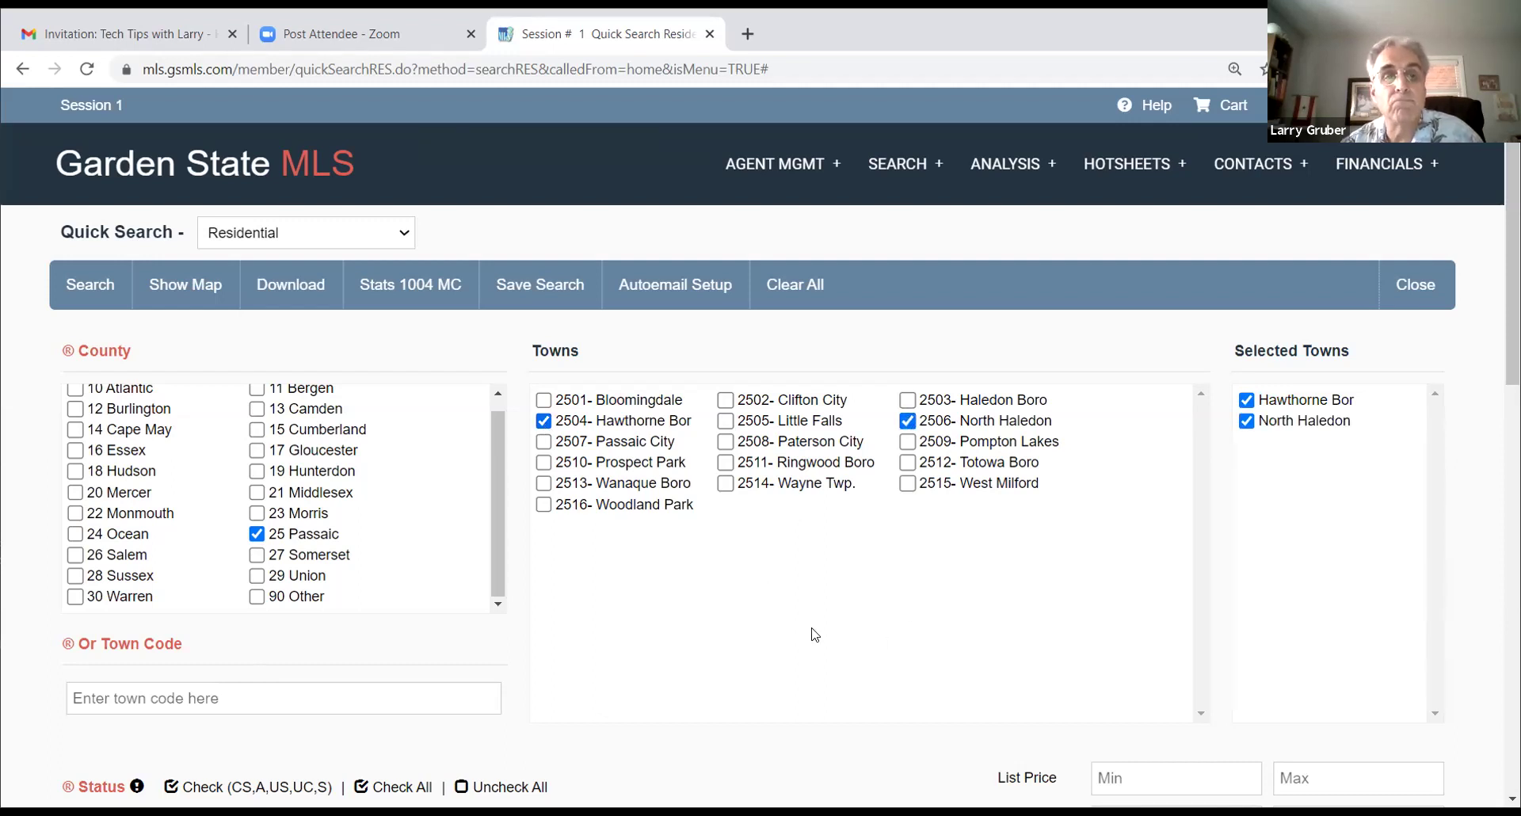
scroll(800, 632, down, 1)
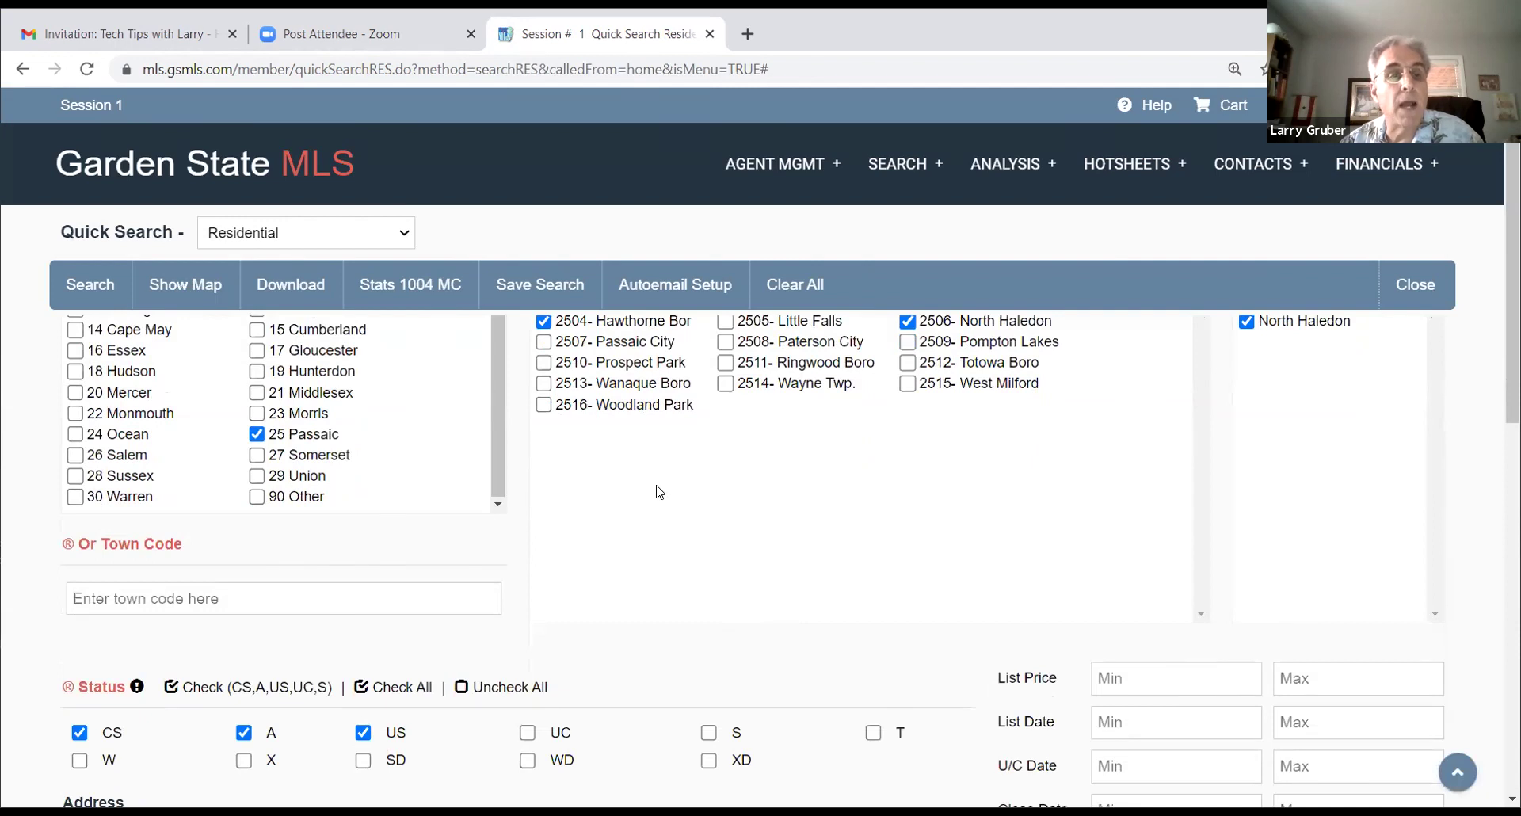
scroll(662, 490, down, 1)
scroll(663, 489, down, 1)
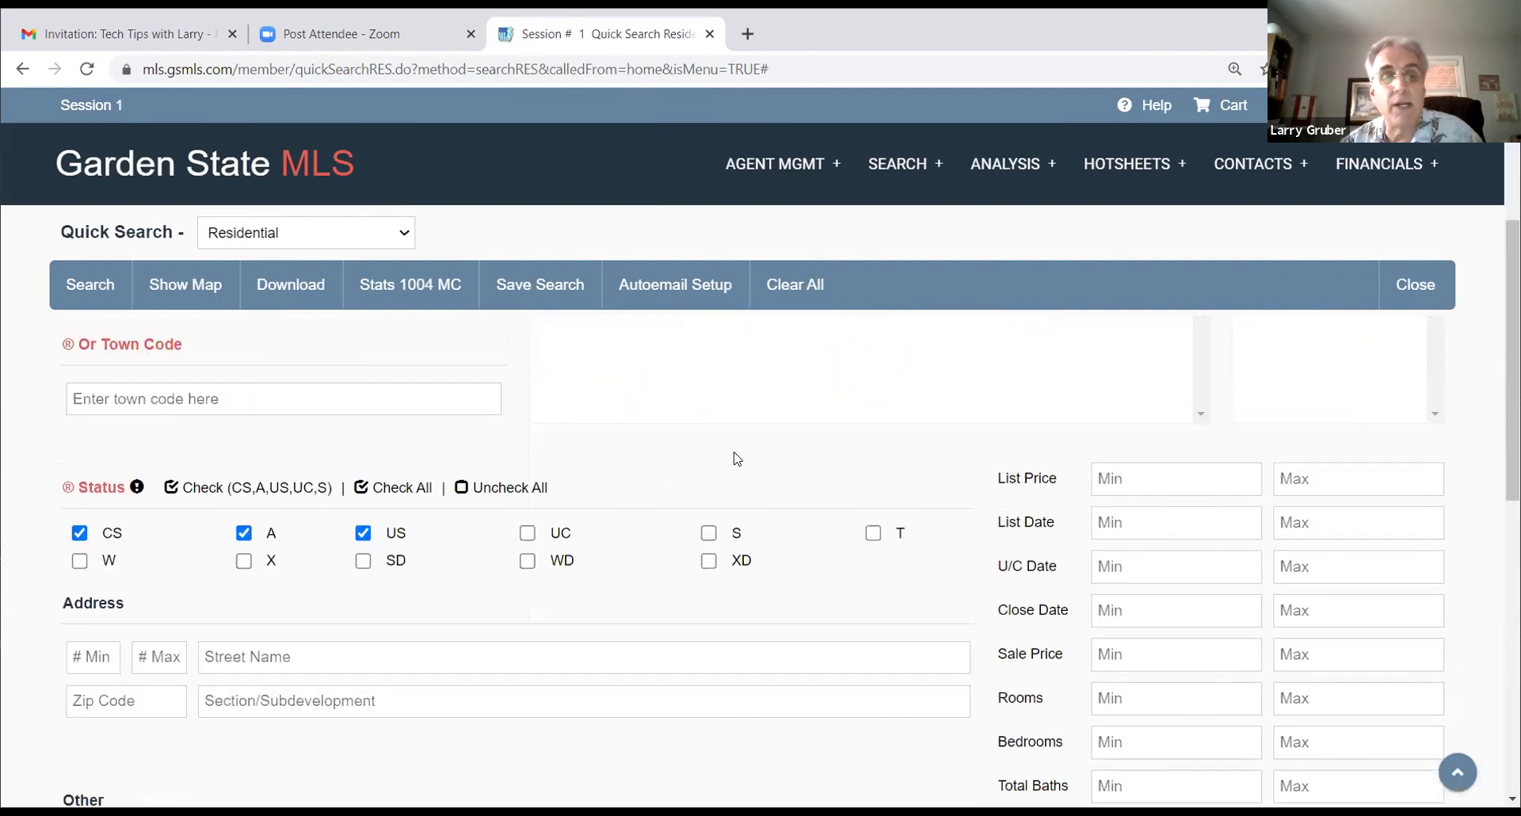
scroll(735, 452, down, 2)
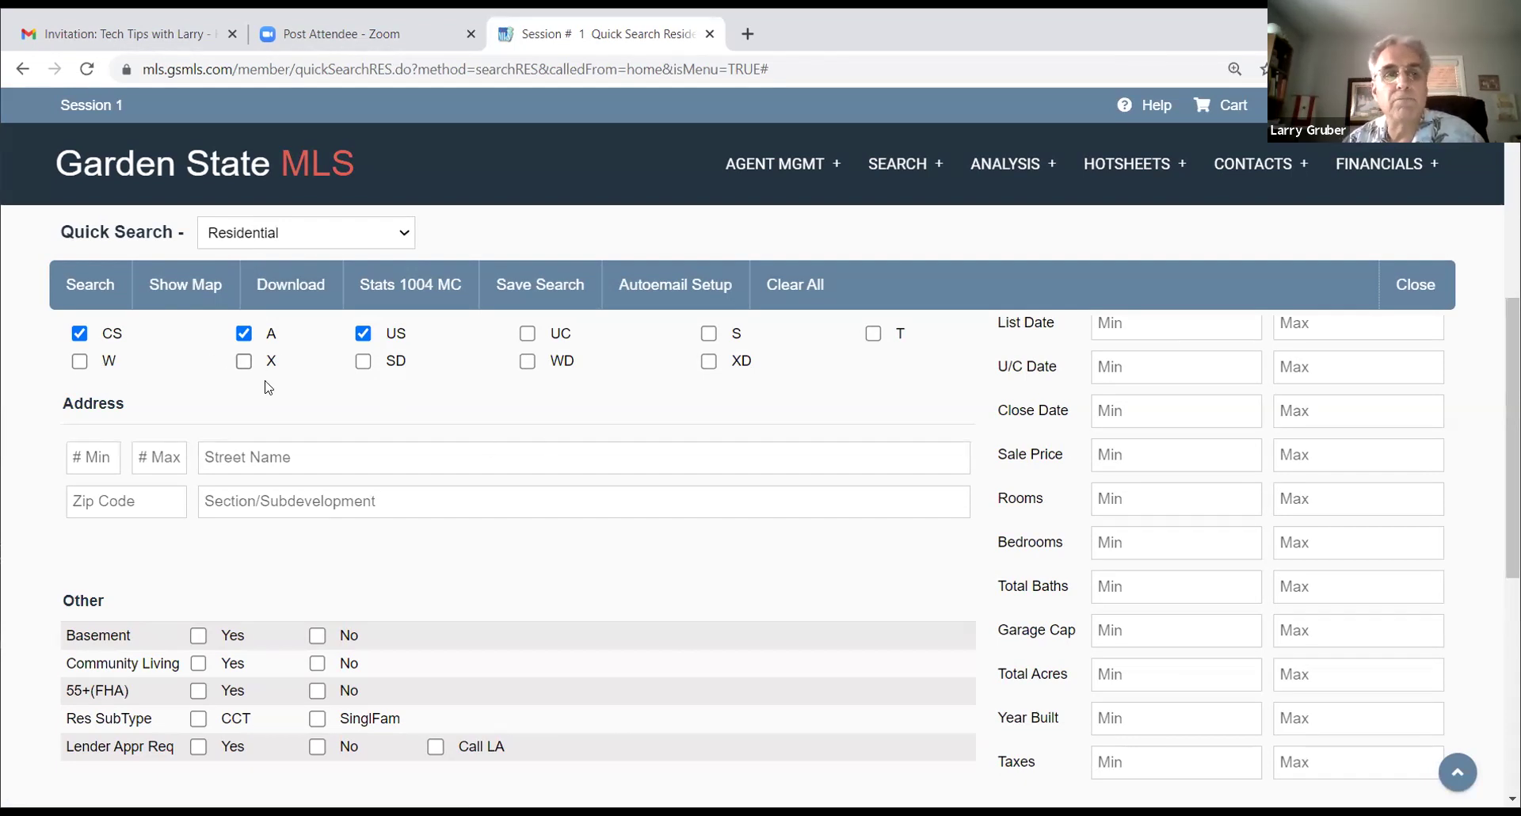
Step: Clear all listing statuses so only status A is checked
scroll(269, 387, up, 1)
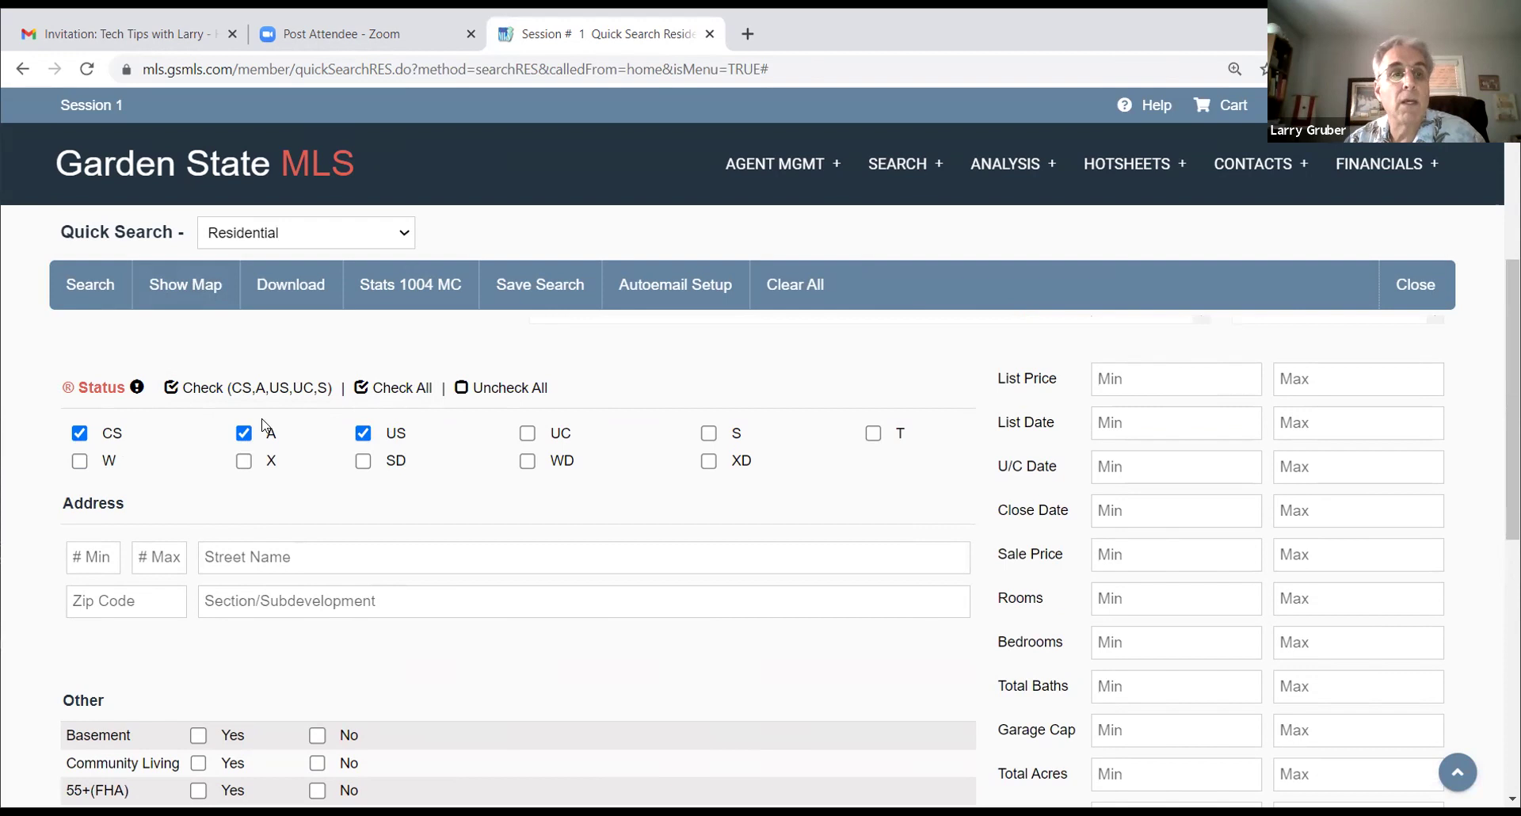
click(171, 393)
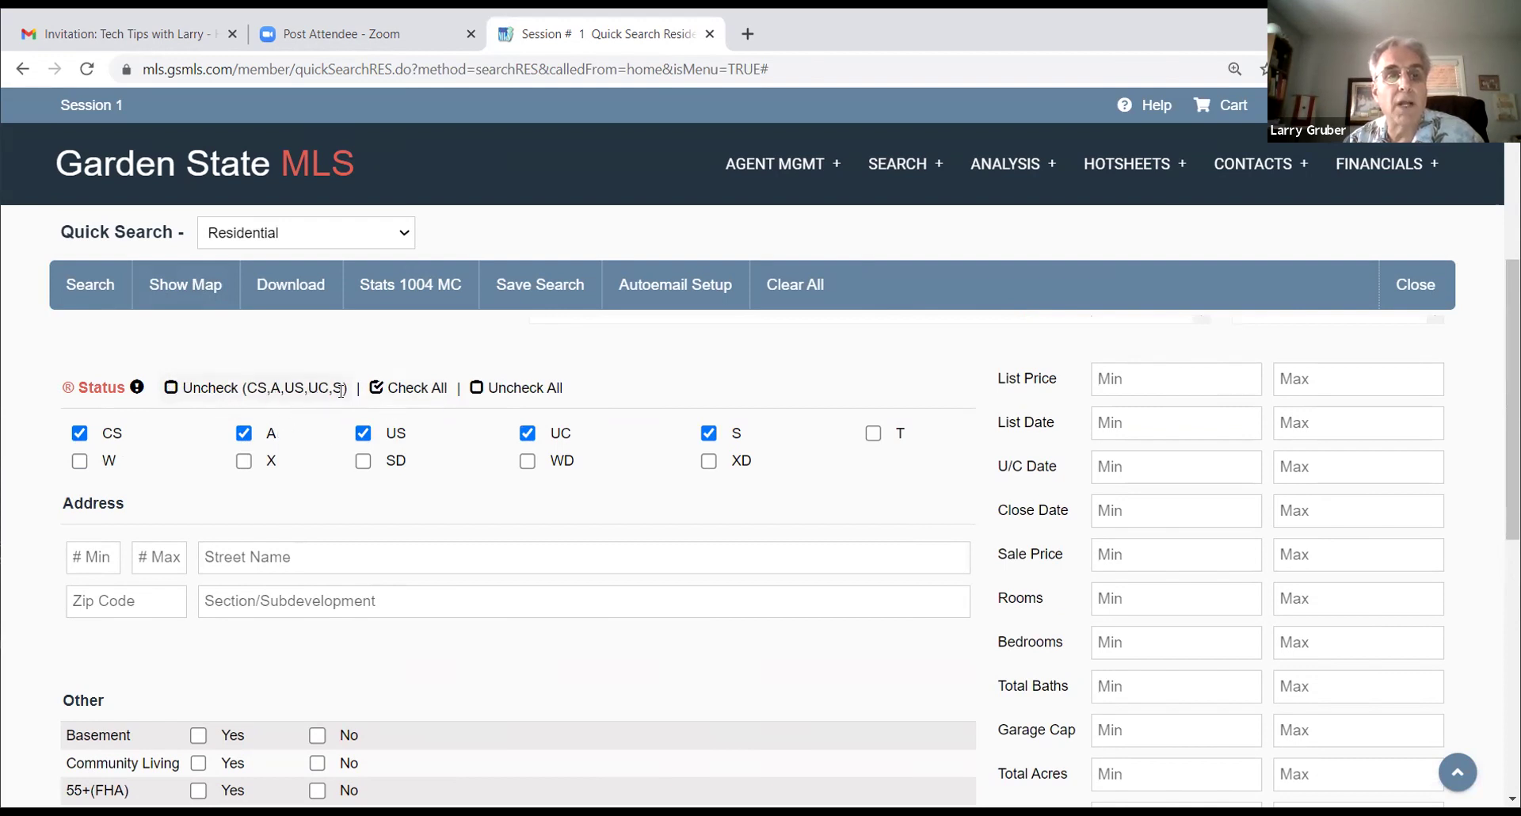
click(386, 388)
click(476, 389)
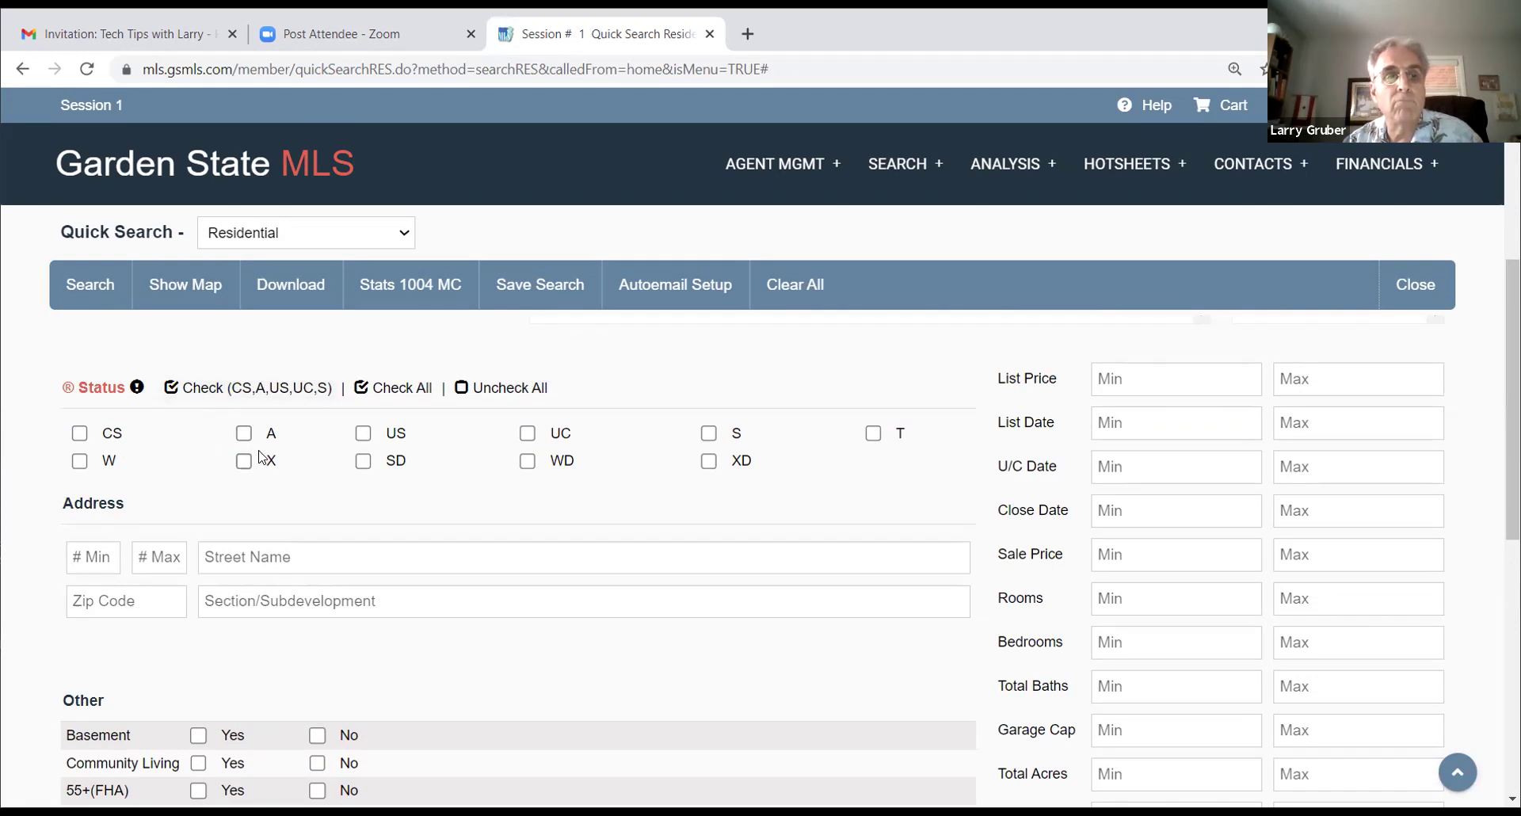
click(243, 433)
Step: Move through the Street Name, Zip Code and Section/Subdevelopment fields, leaving them empty
scroll(517, 526, down, 1)
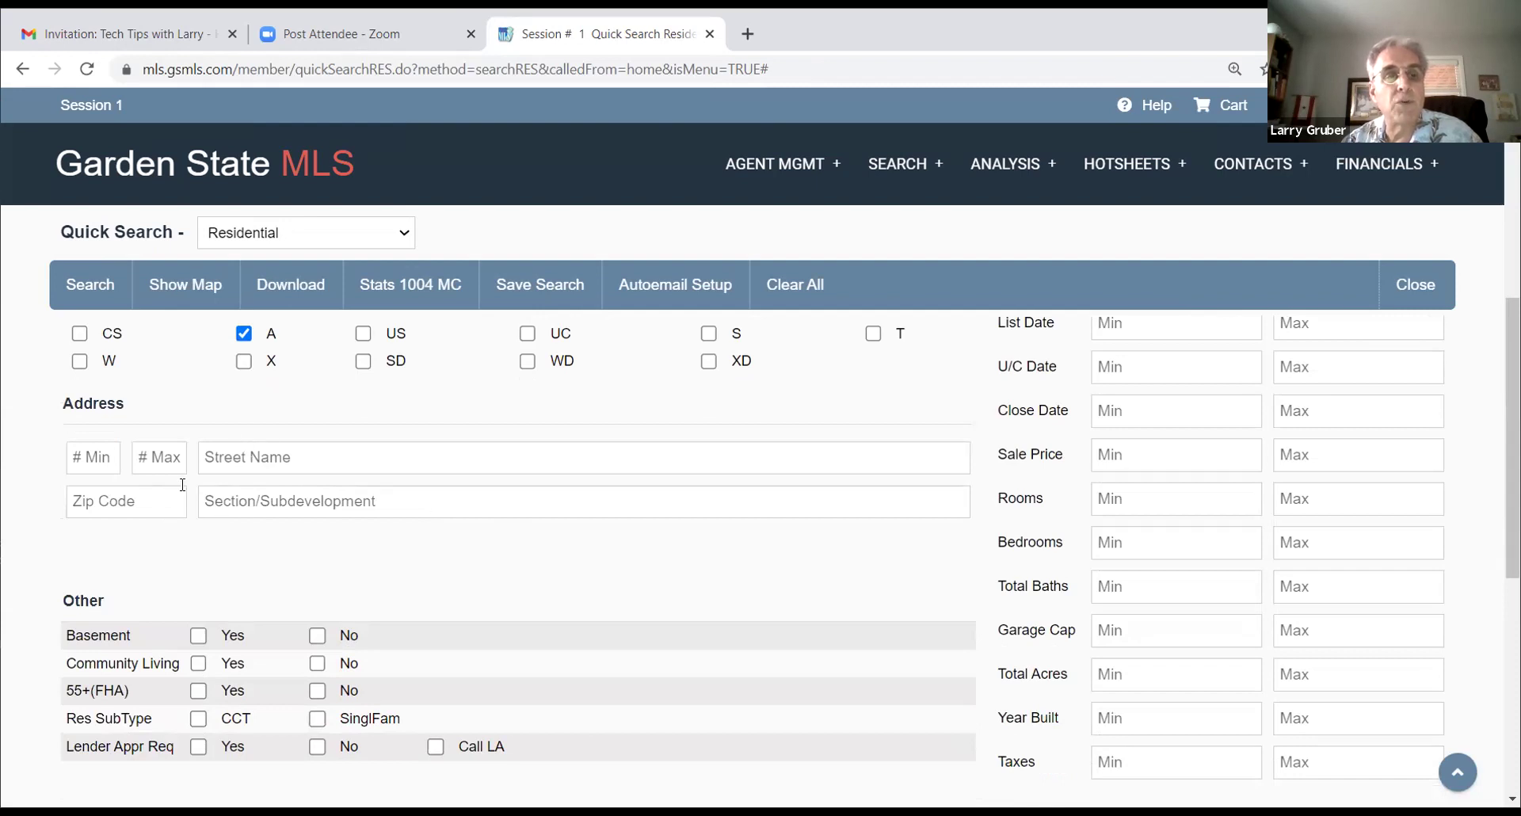
click(282, 462)
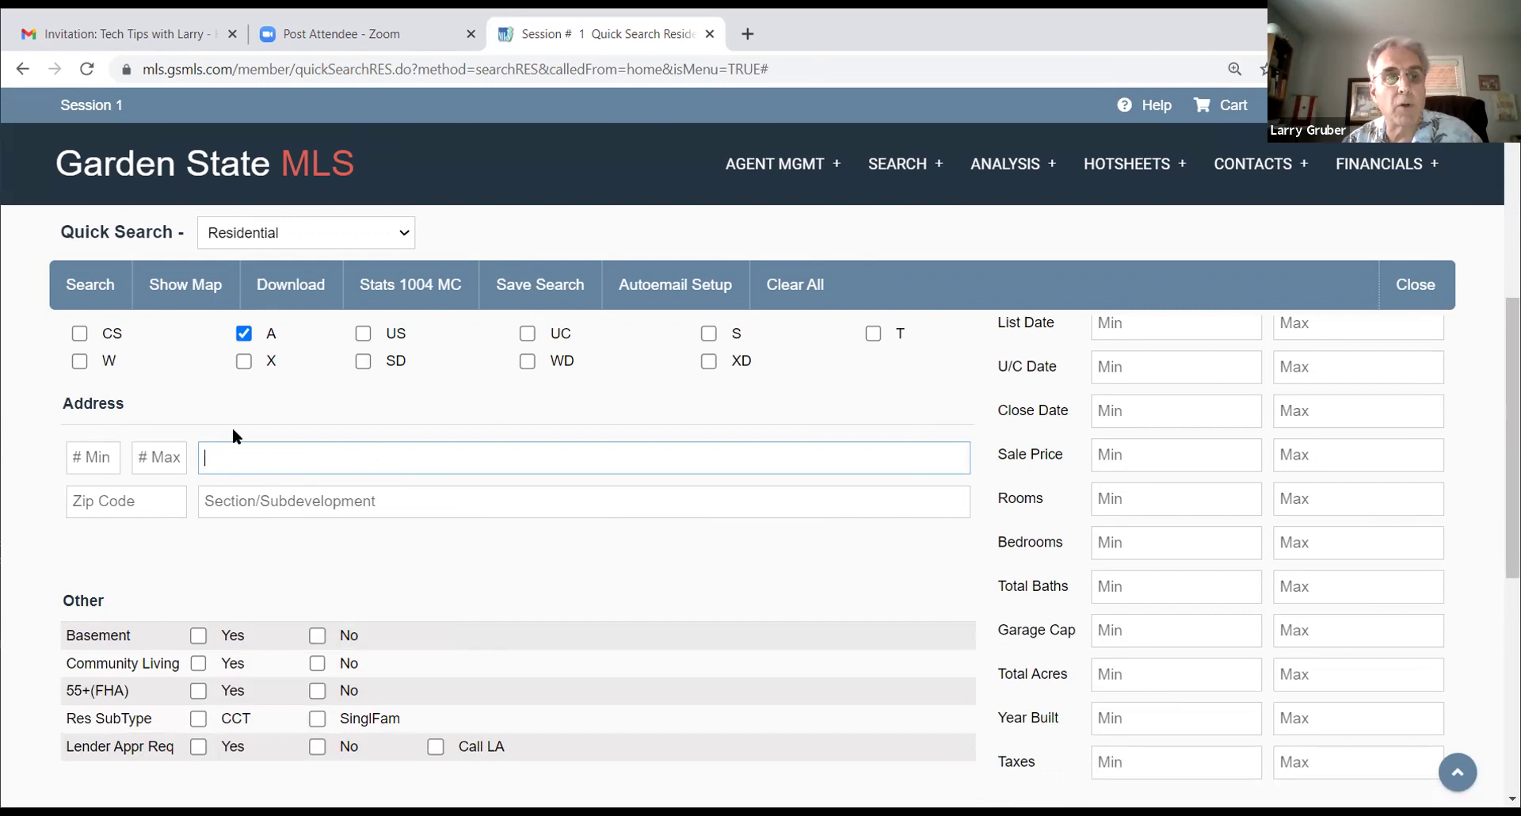
click(126, 504)
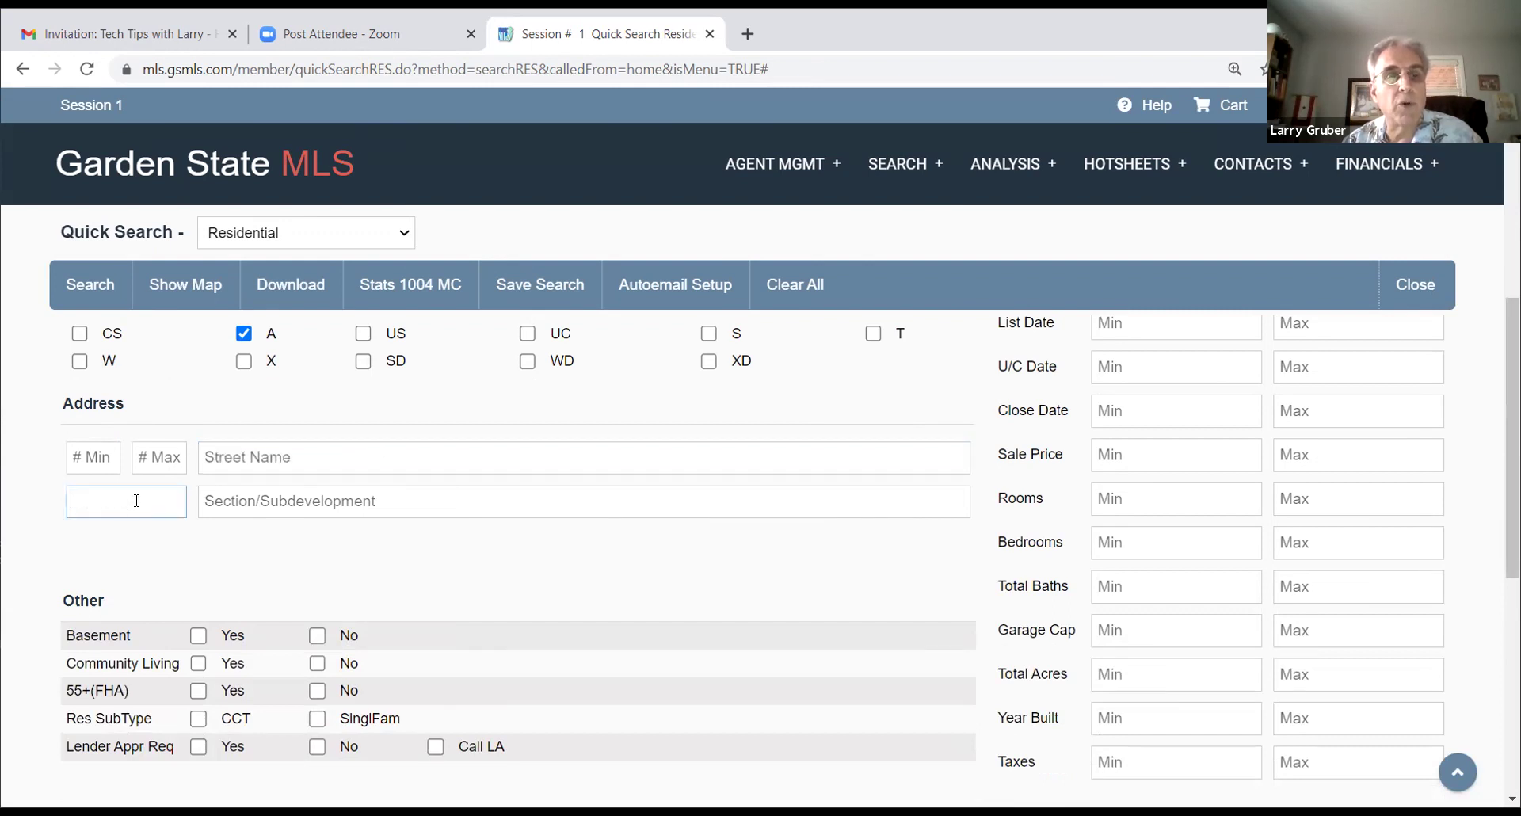
click(306, 495)
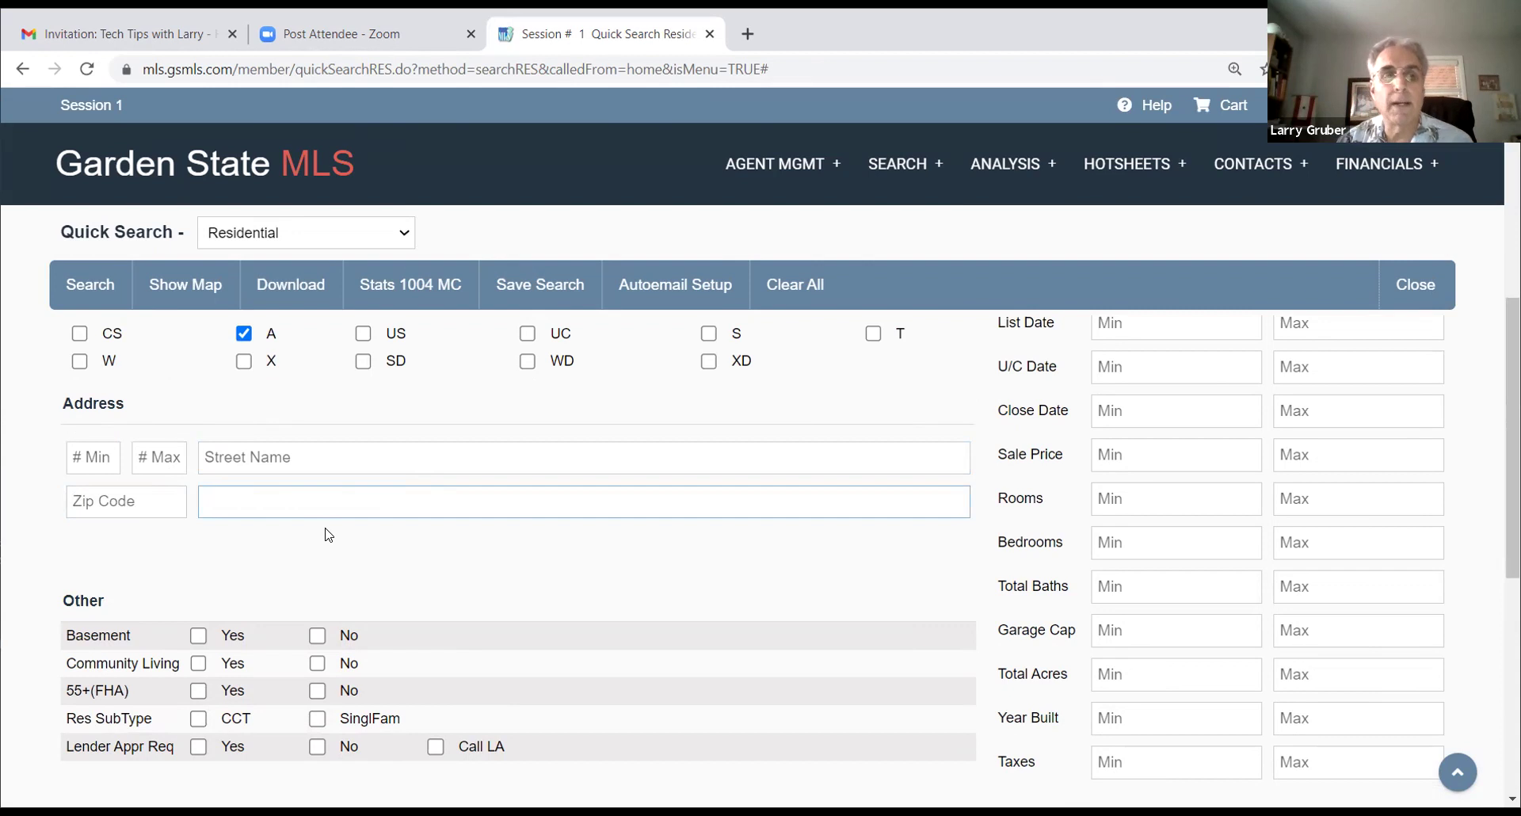
Step: Search with subdevelopment 'Lafayette', decline viewing the 1 matching record, and reselect the entry
text(Lafayetter)
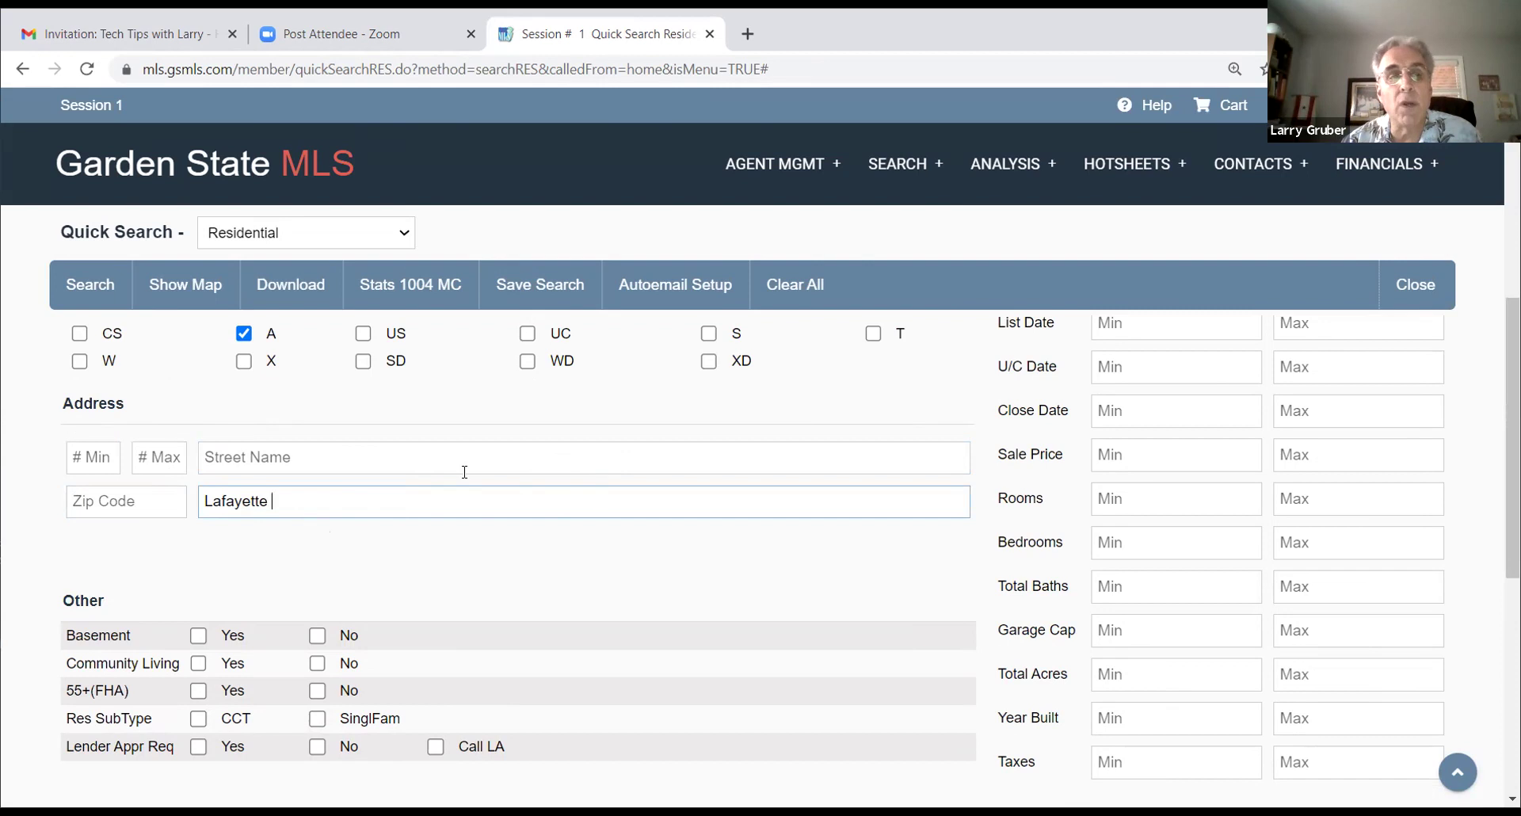
click(85, 289)
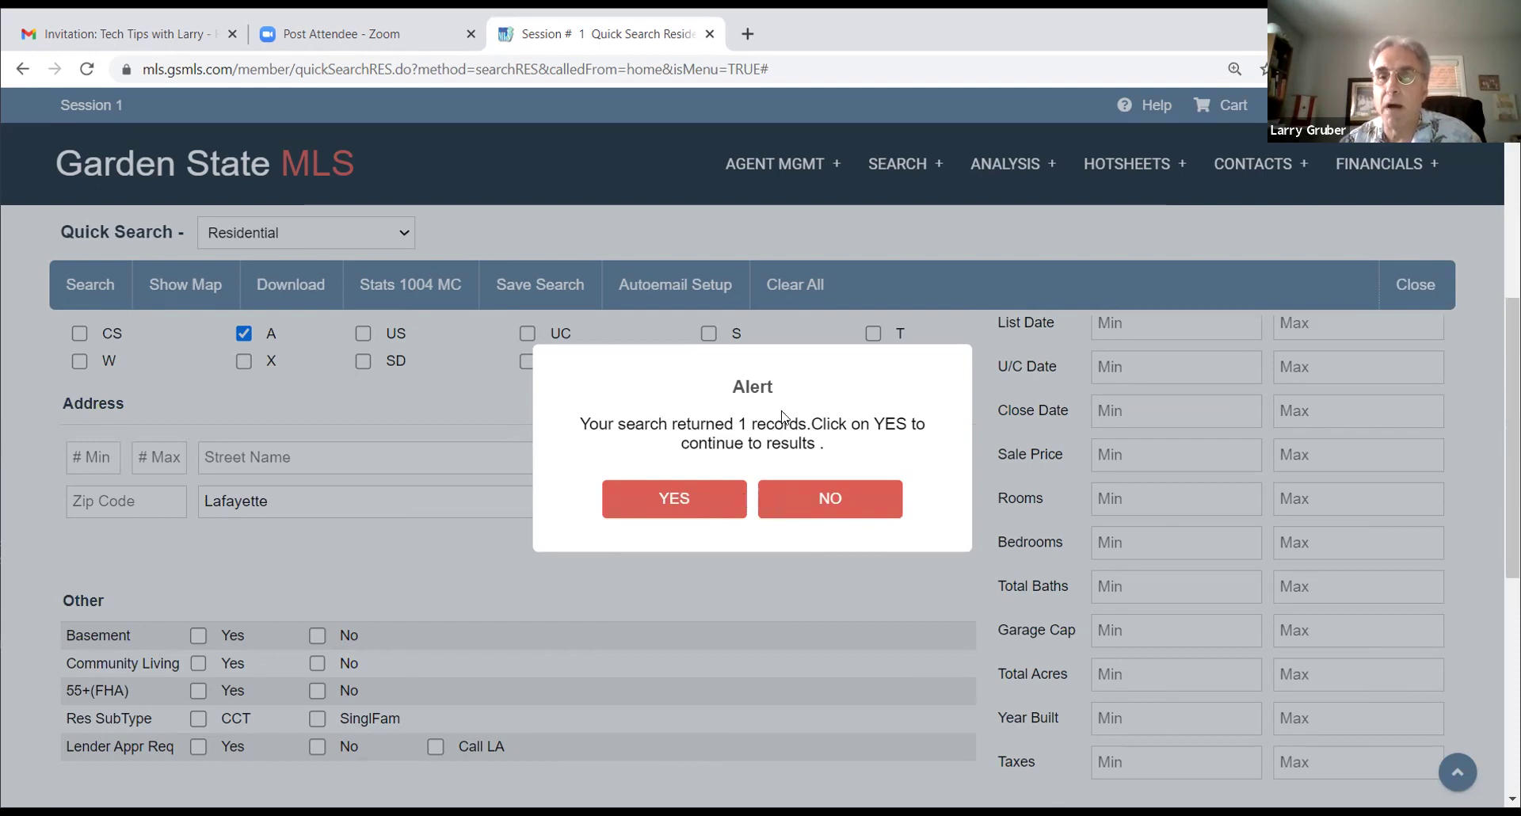
click(820, 501)
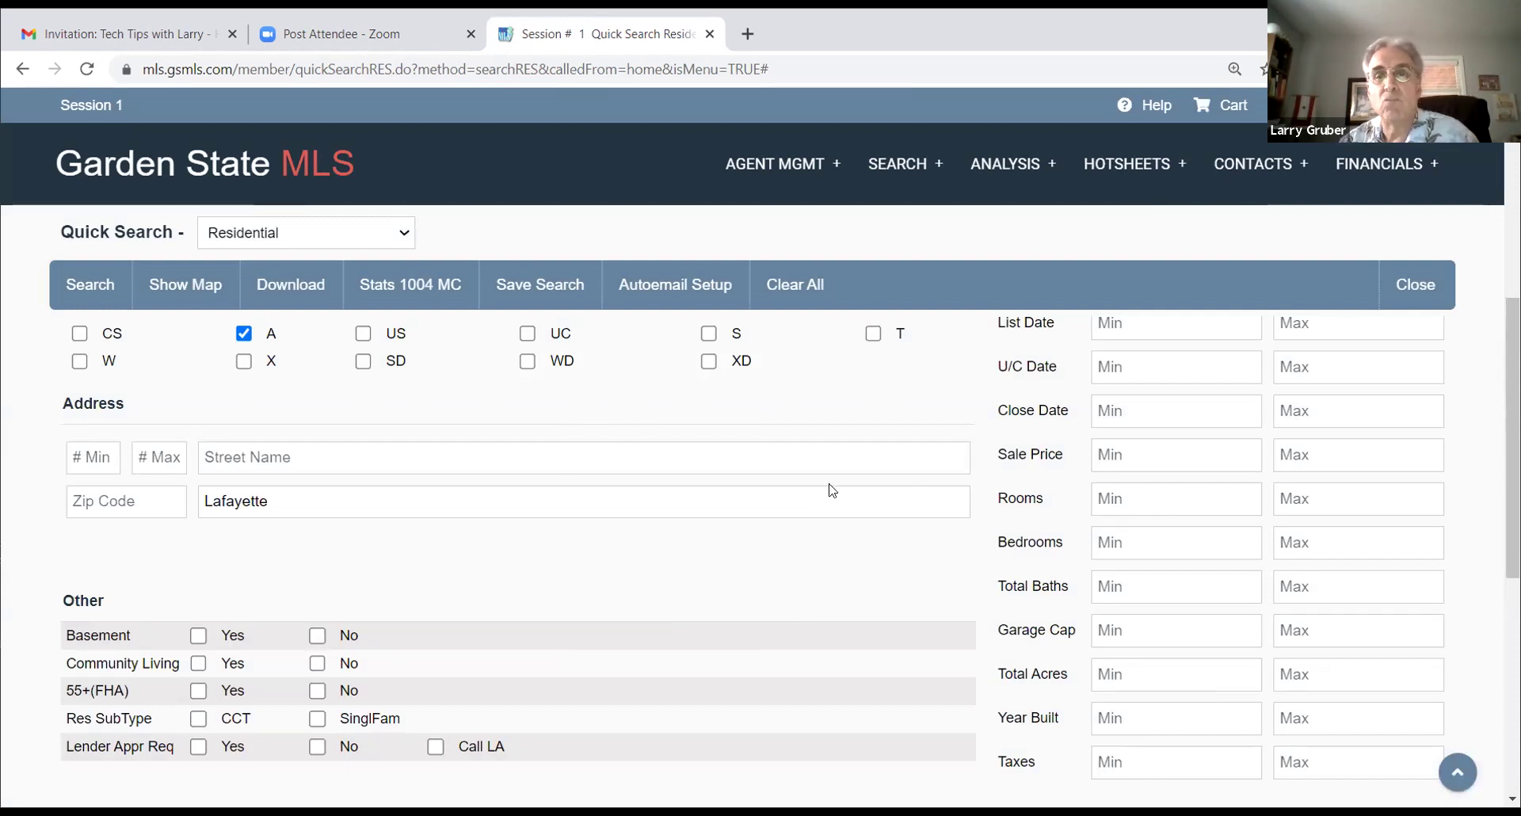
double_click(236, 501)
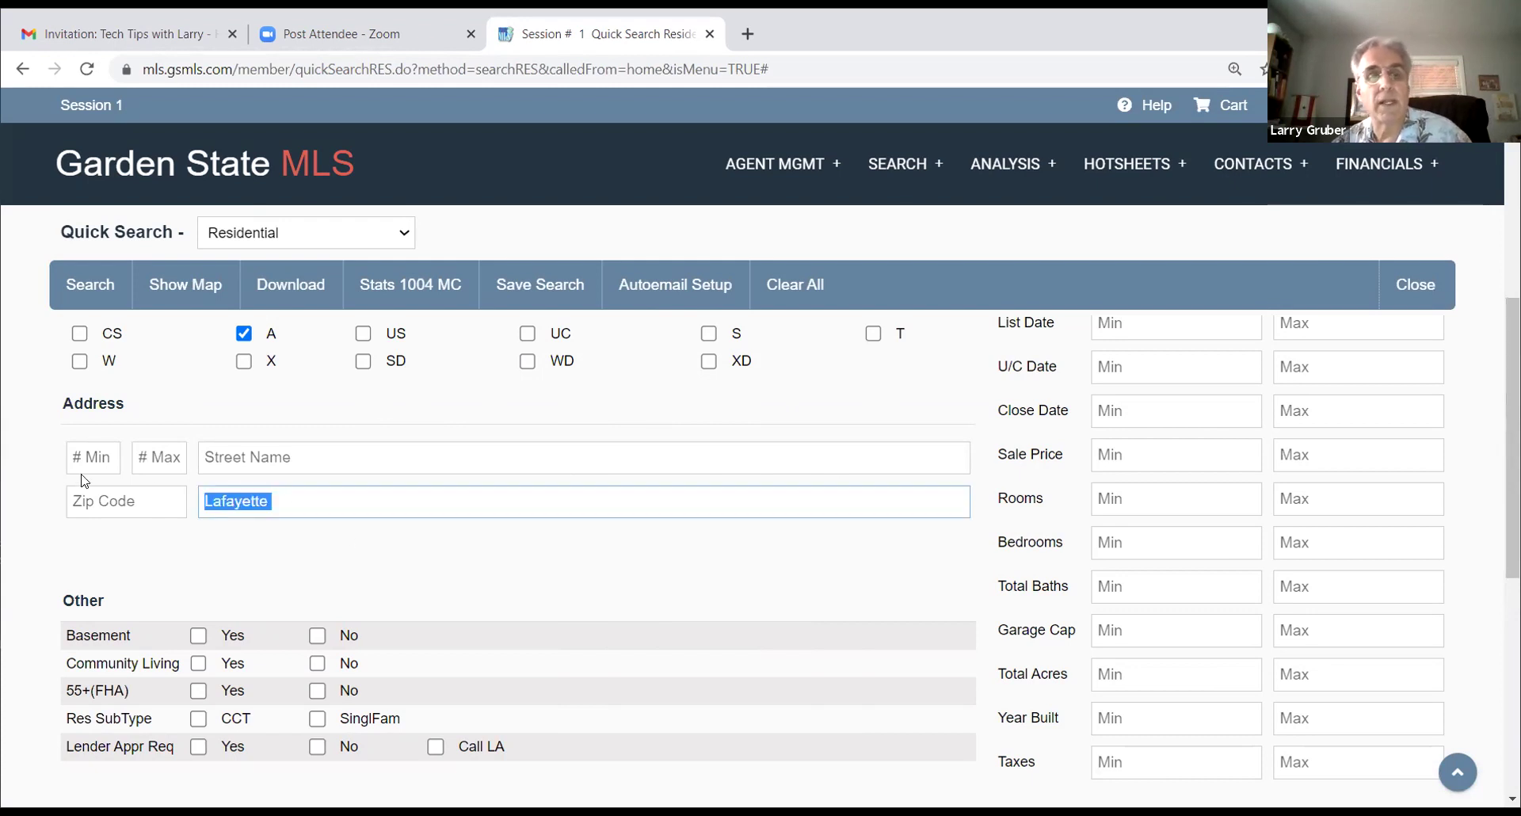
key(BackSpace)
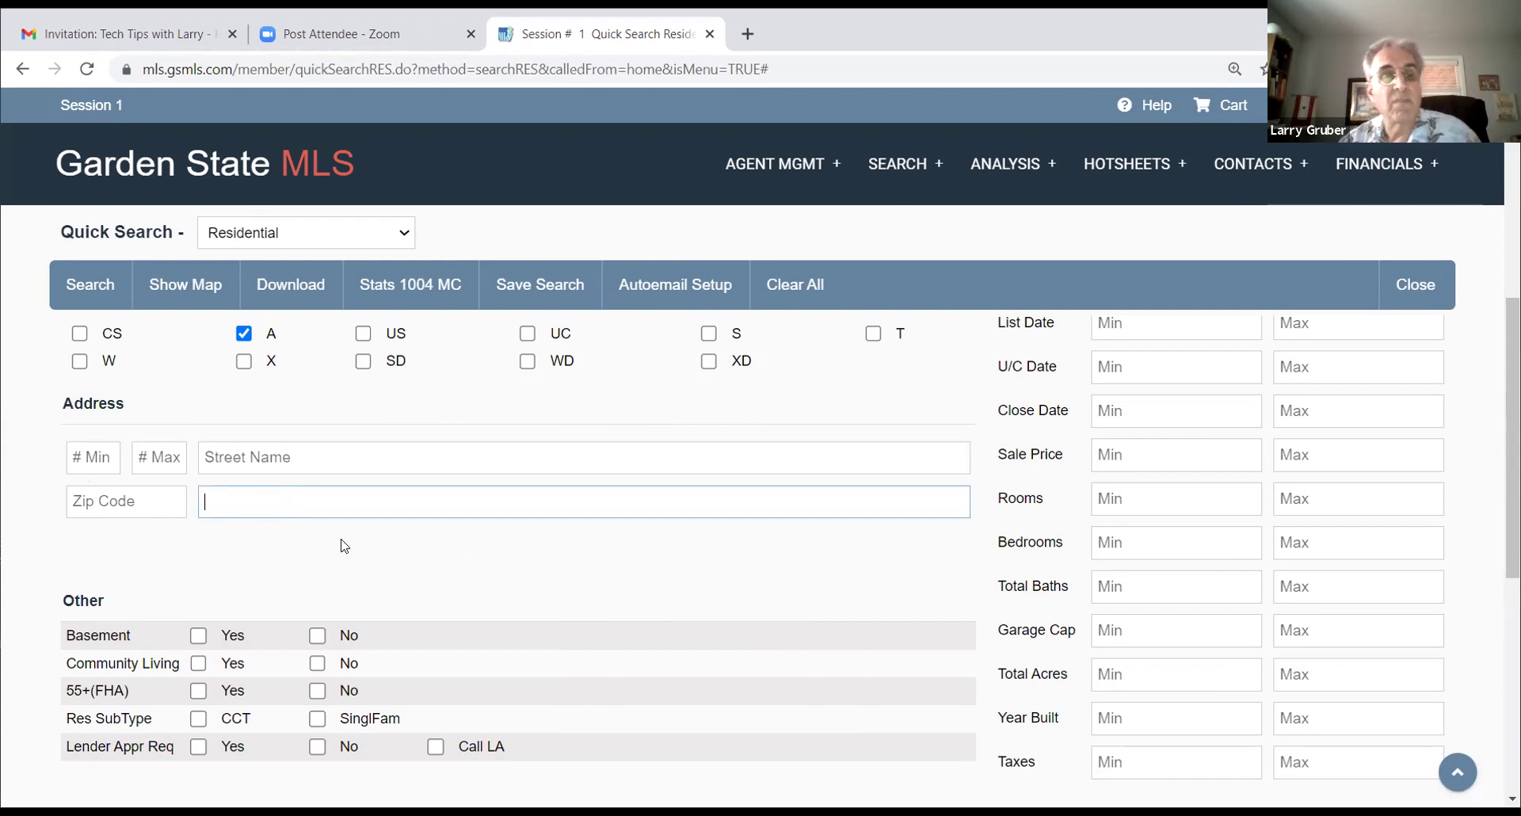
scroll(345, 546, down, 1)
scroll(469, 504, down, 1)
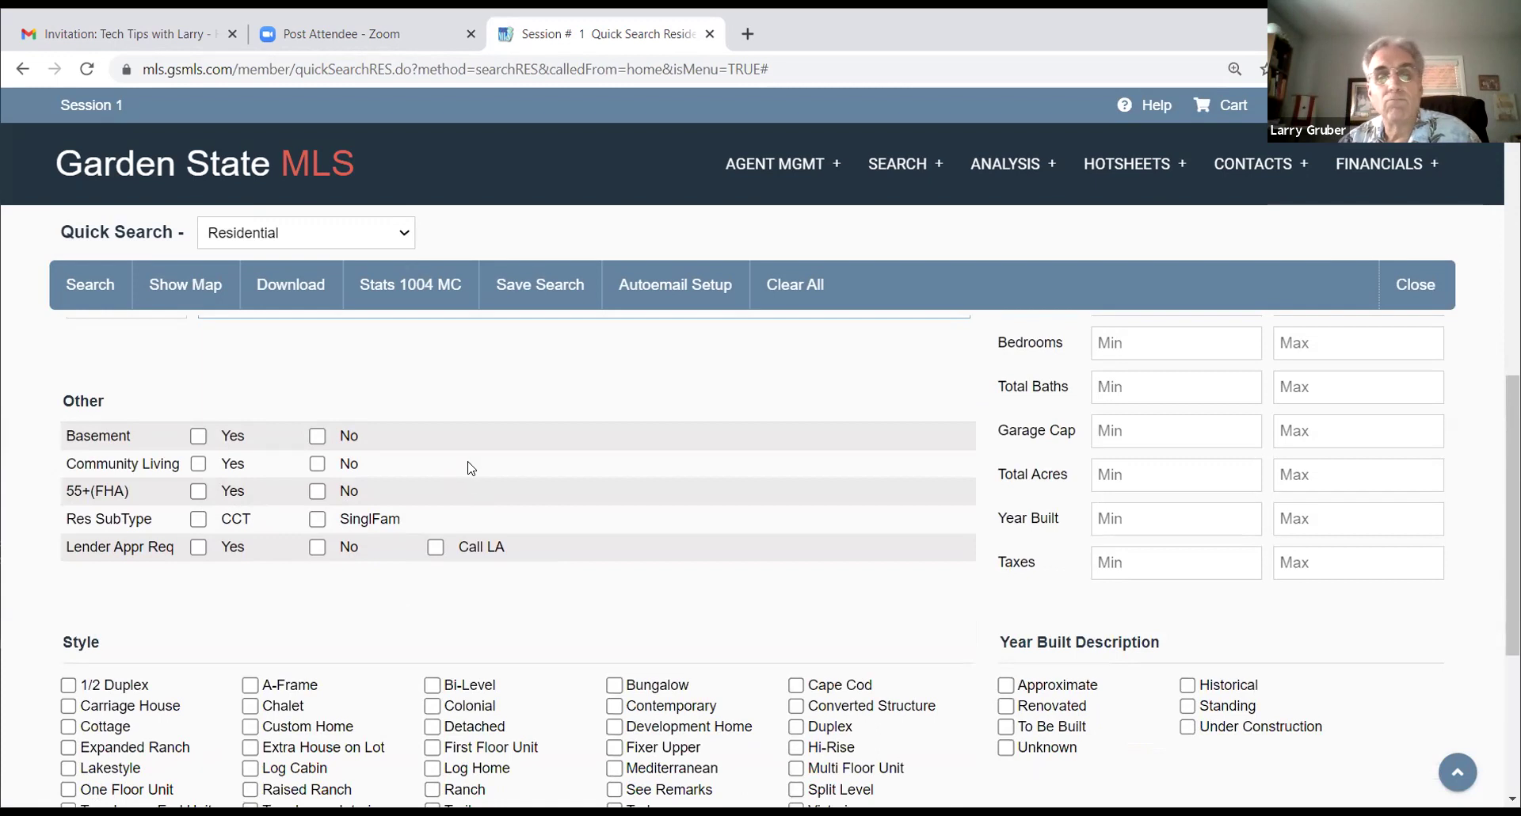
scroll(584, 441, up, 3)
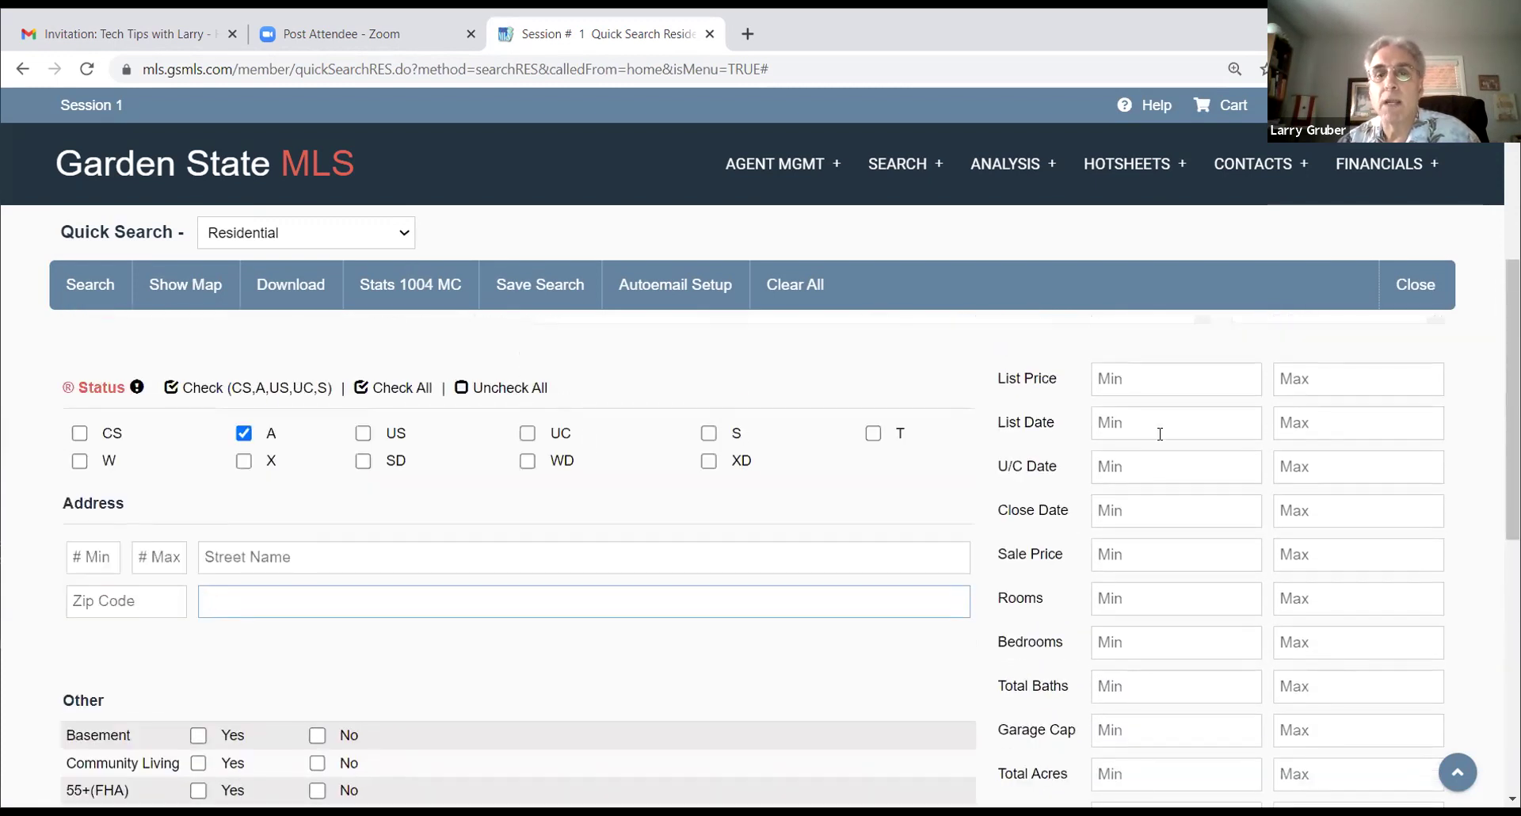
scroll(1334, 335, down, 1)
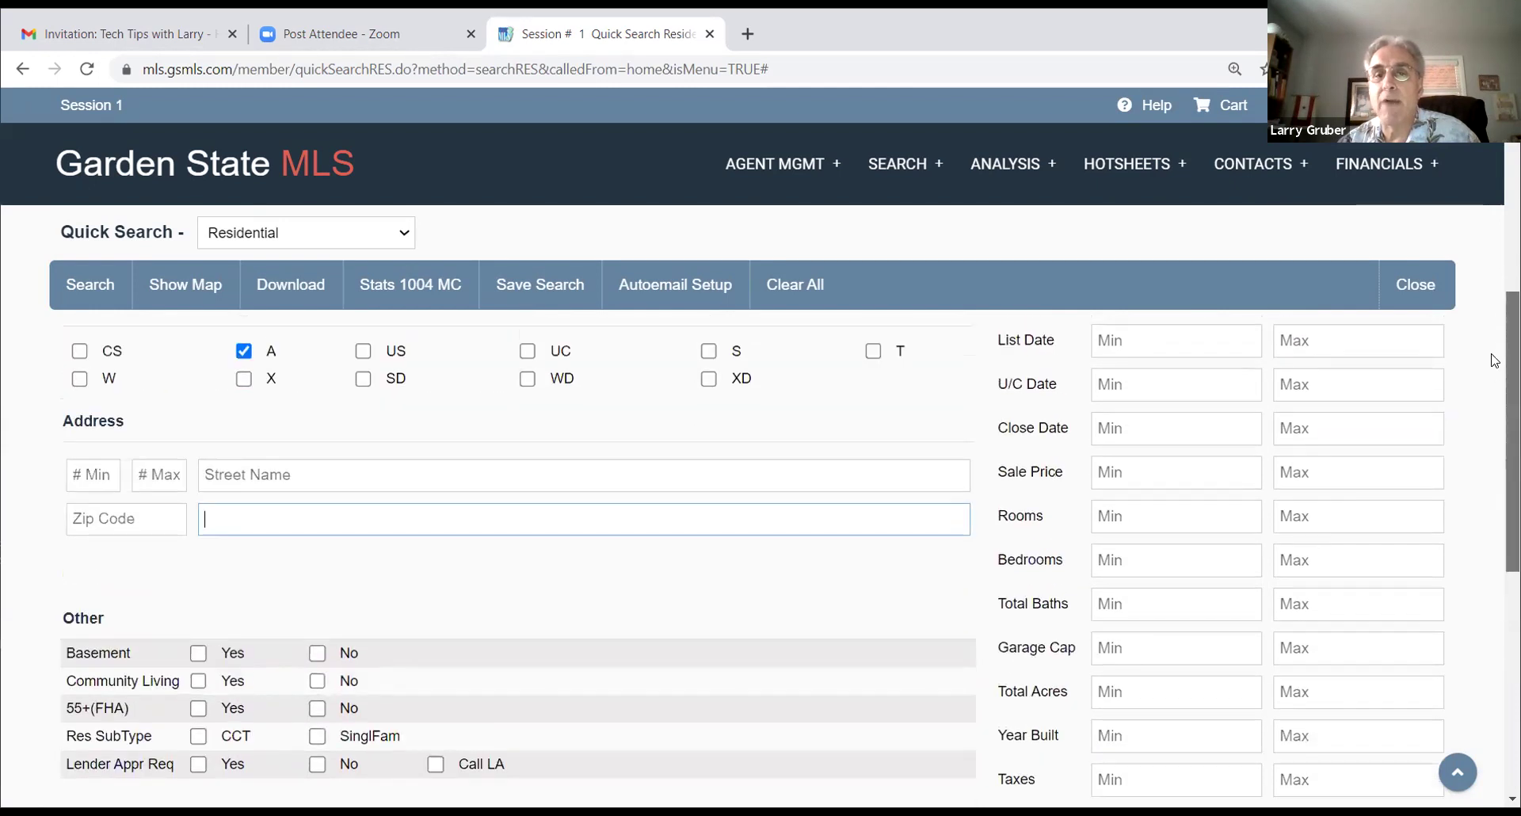
scroll(1266, 410, up, 1)
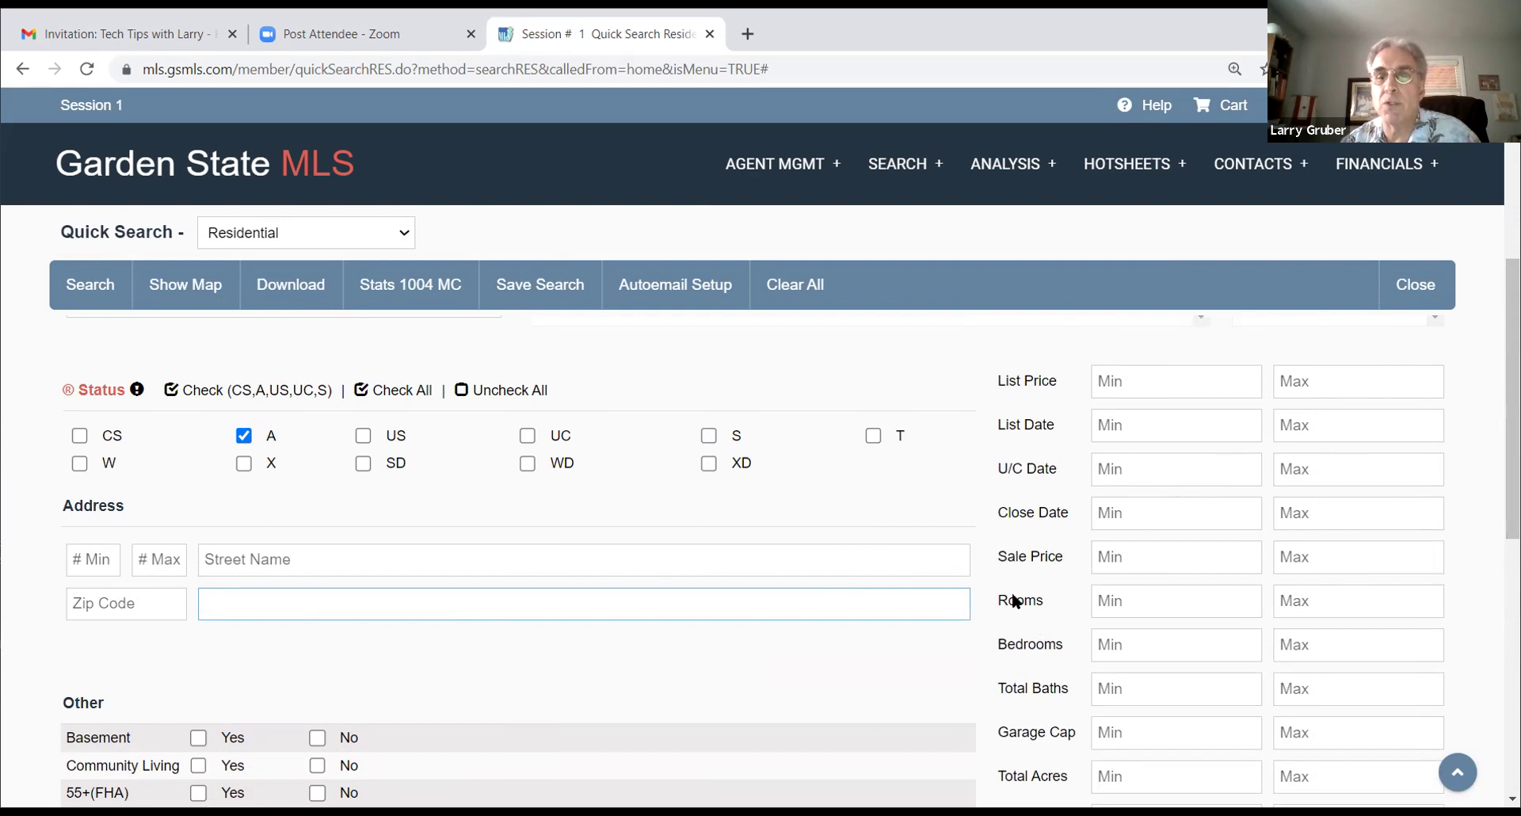
scroll(1017, 601, down, 2)
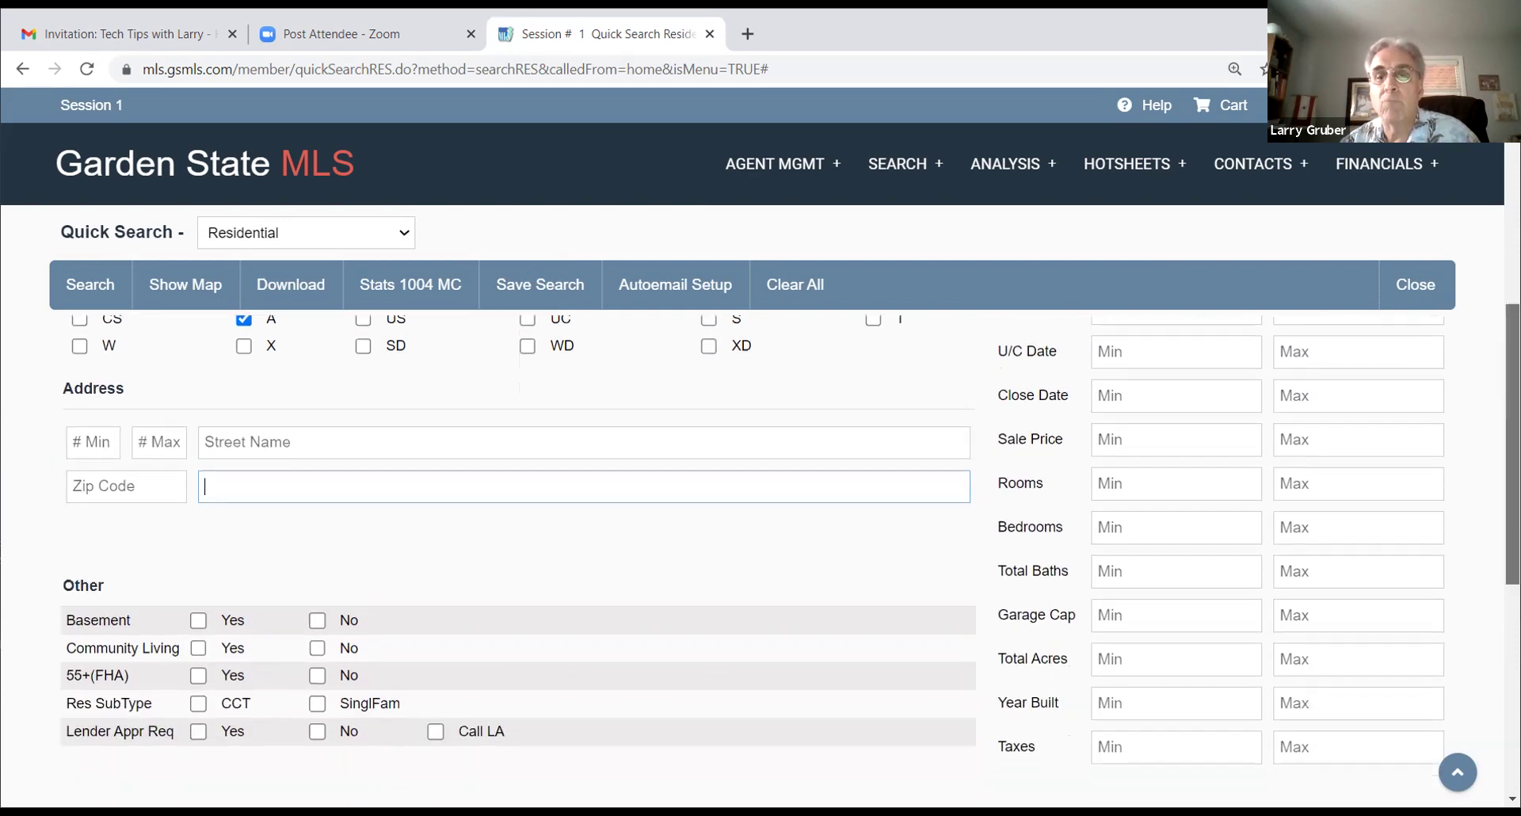
scroll(1188, 519, down, 1)
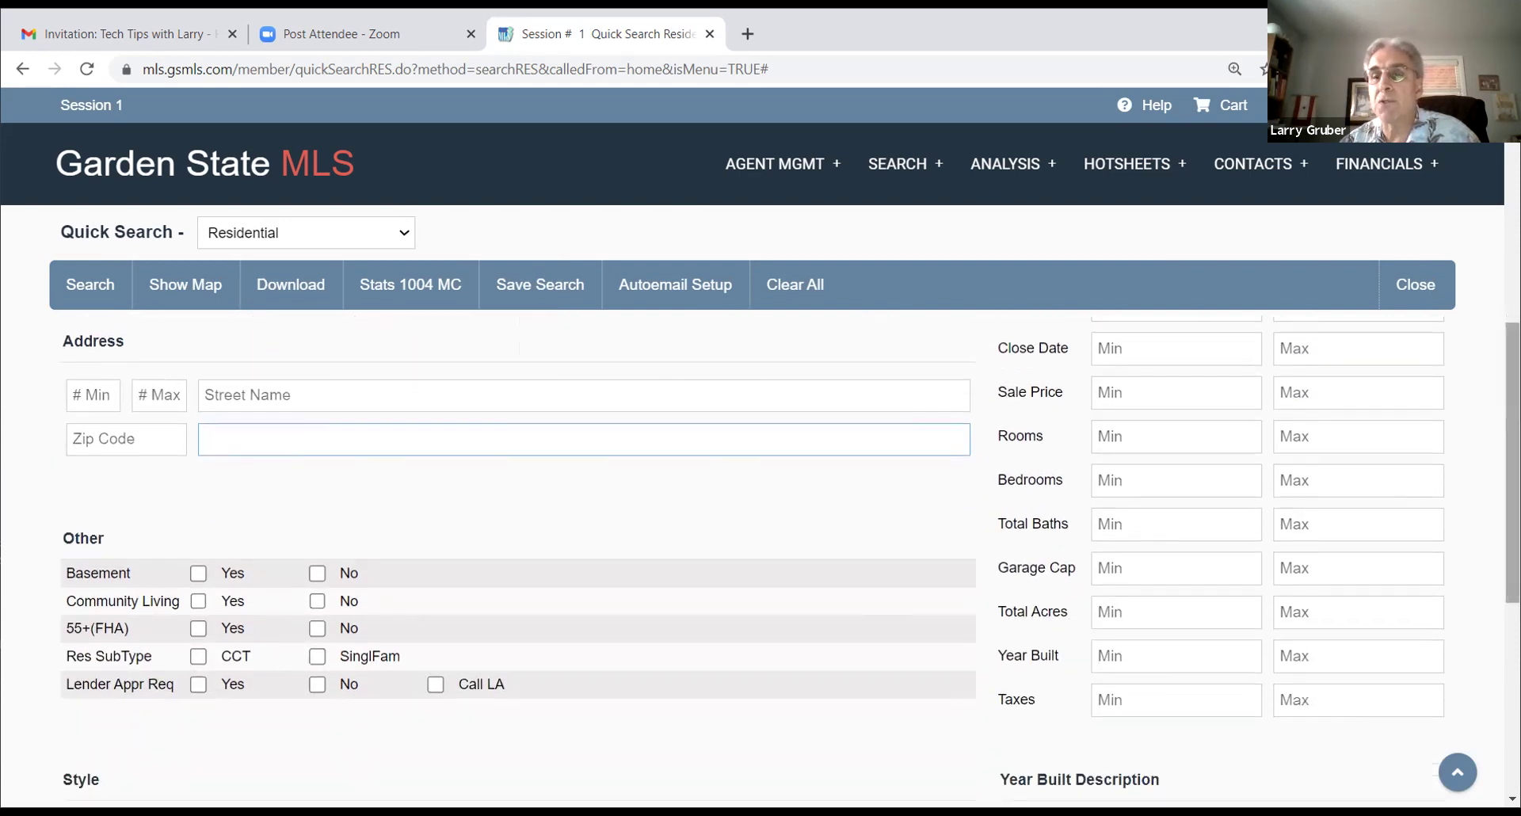
scroll(790, 561, down, 2)
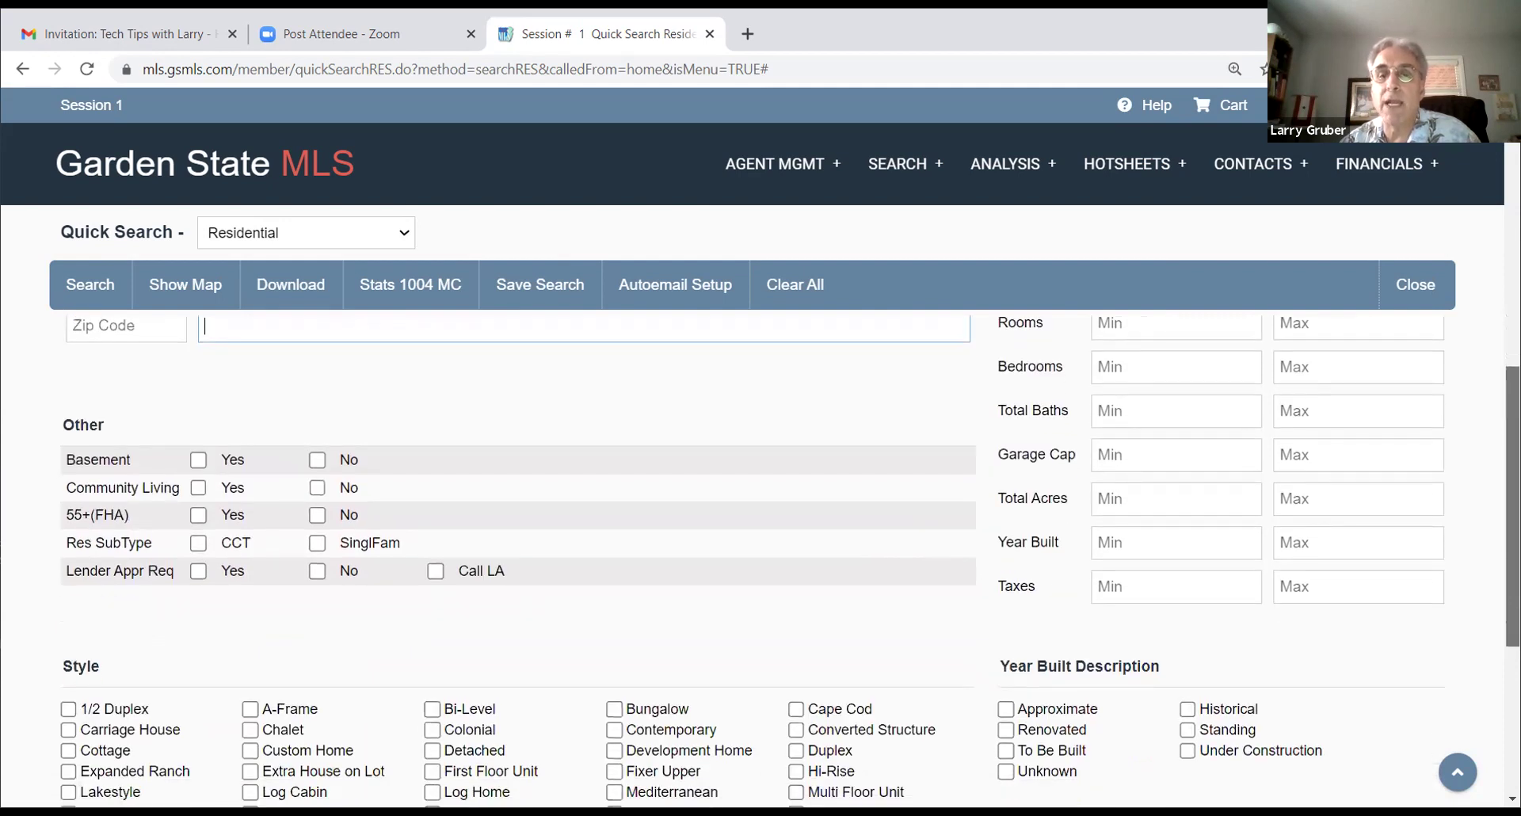
scroll(761, 554, up, 3)
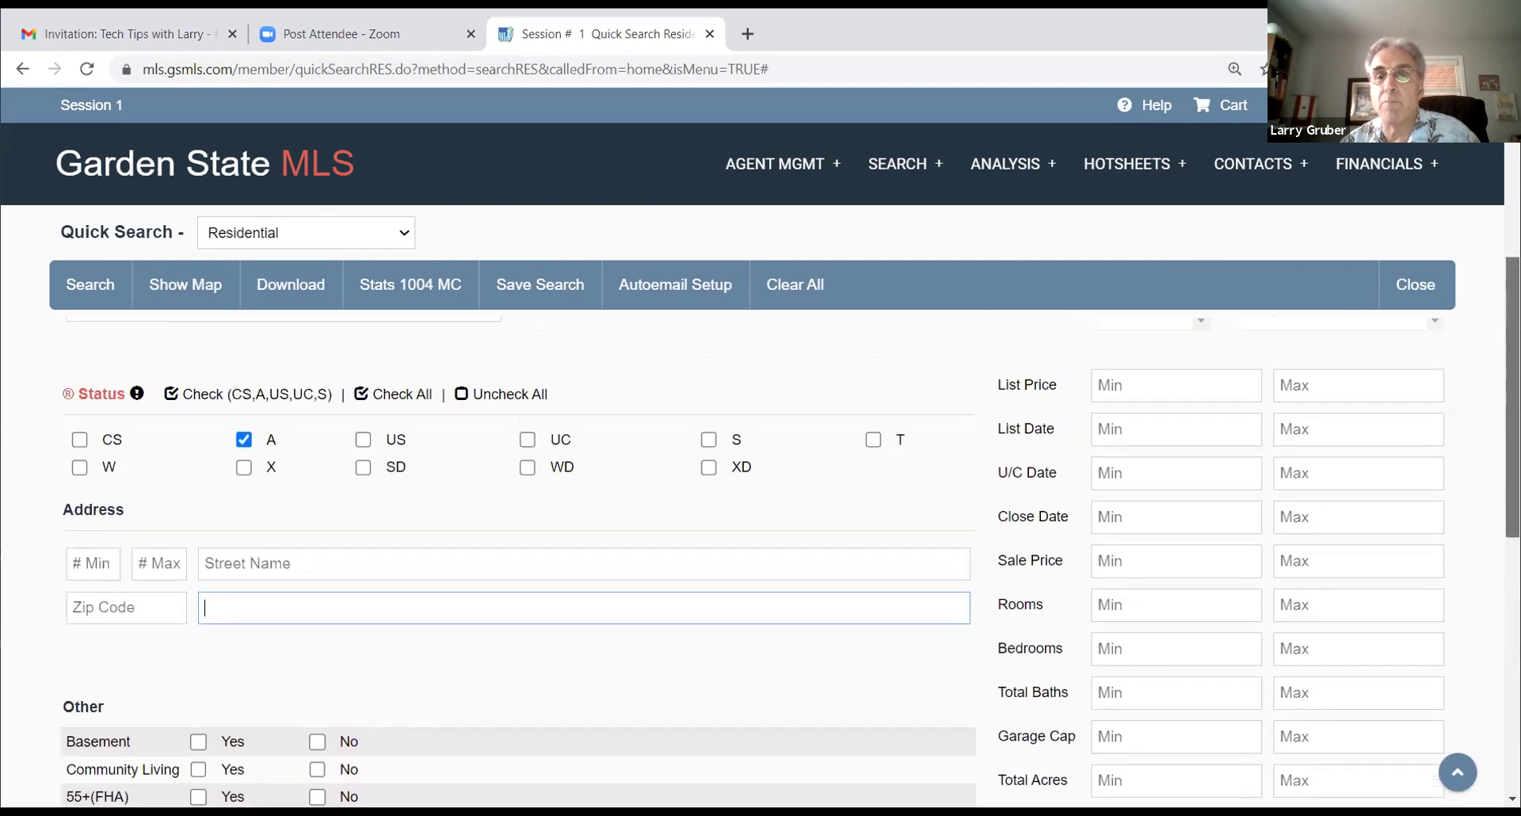
scroll(761, 555, down, 2)
scroll(761, 554, down, 2)
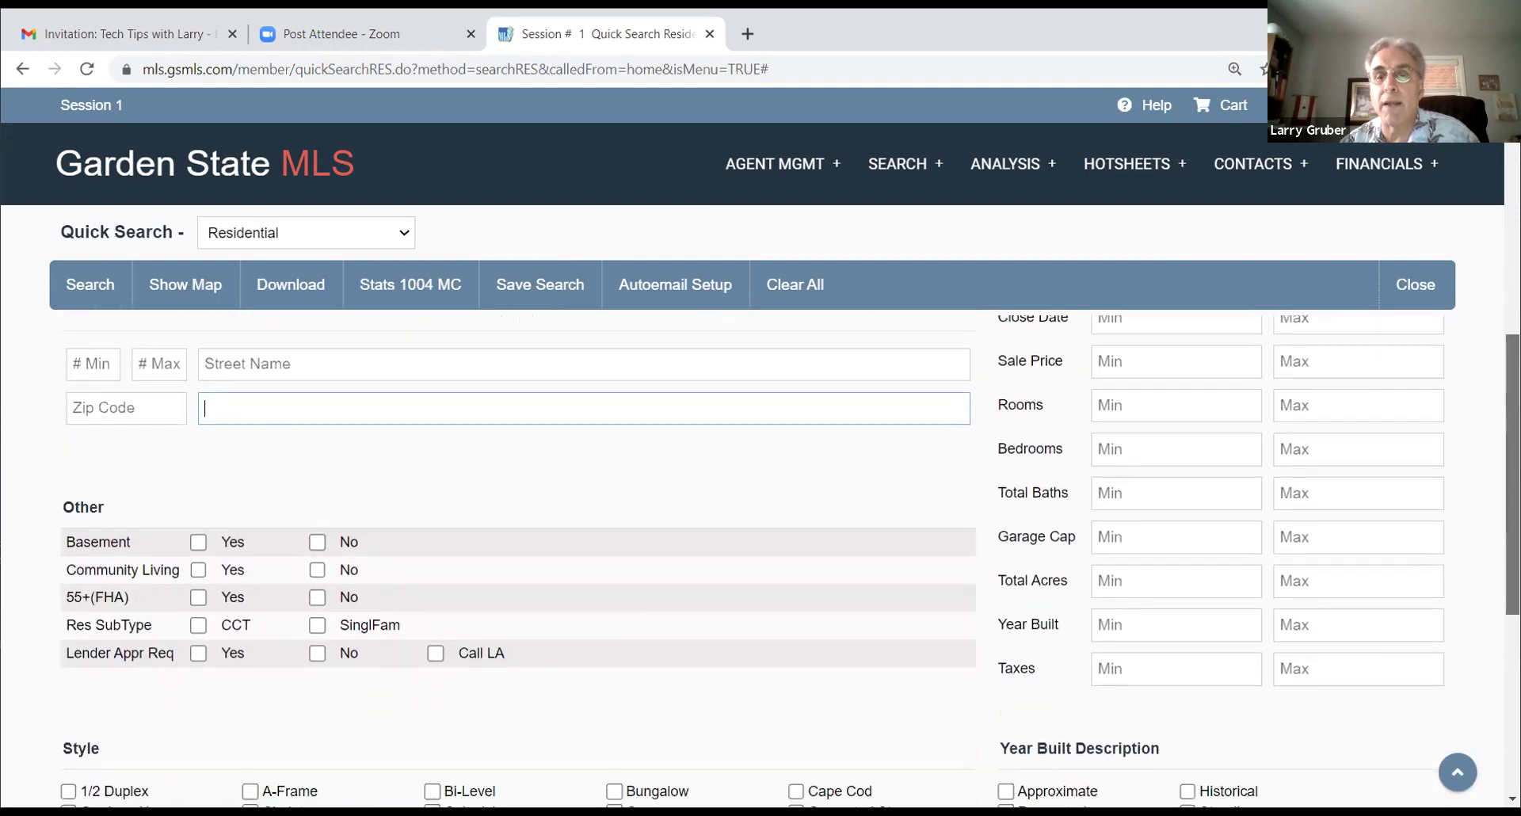
scroll(760, 554, down, 1)
scroll(760, 555, up, 1)
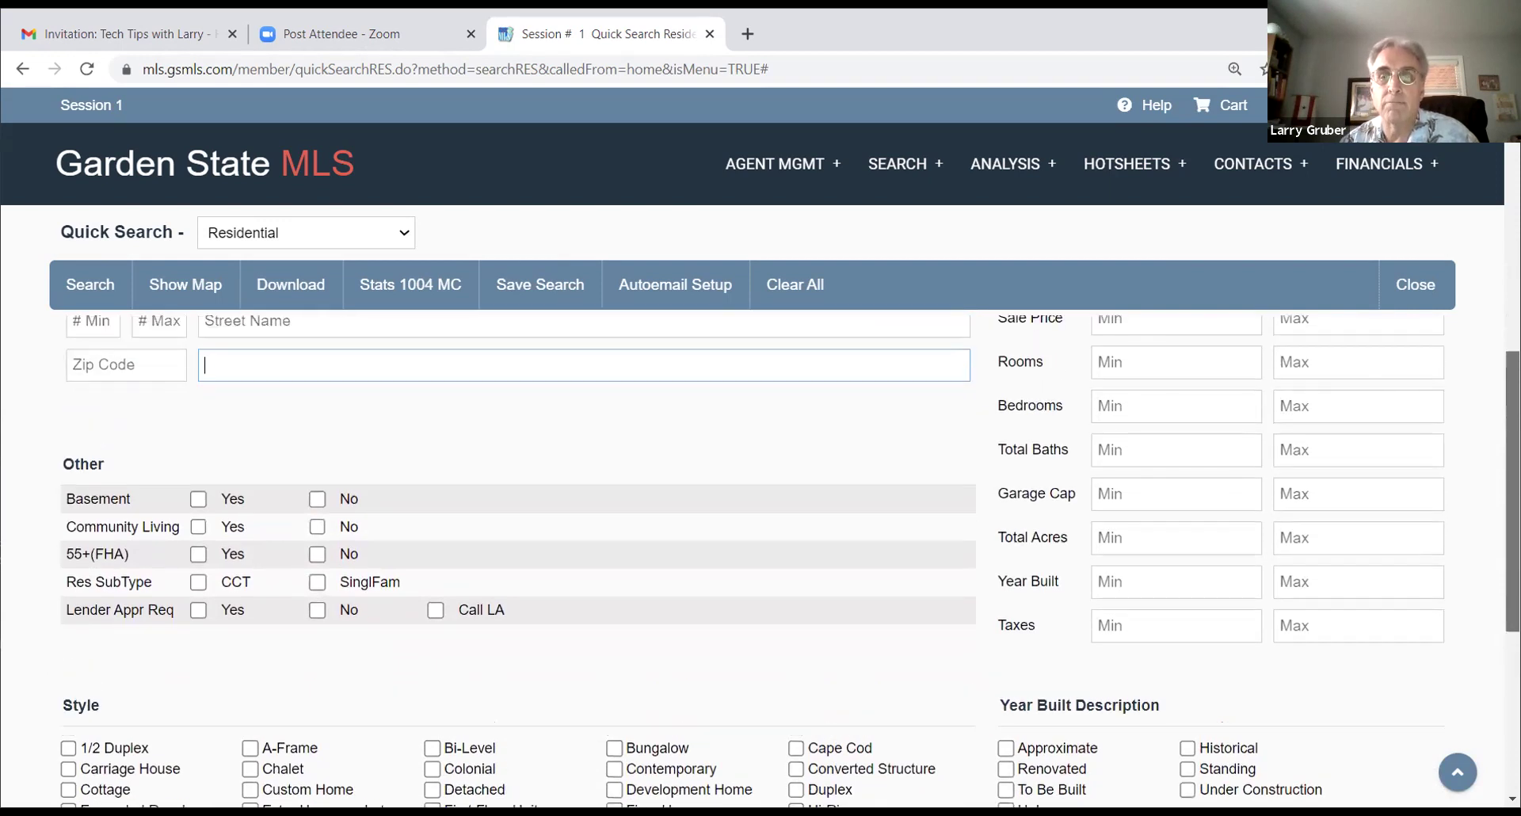
scroll(761, 554, up, 3)
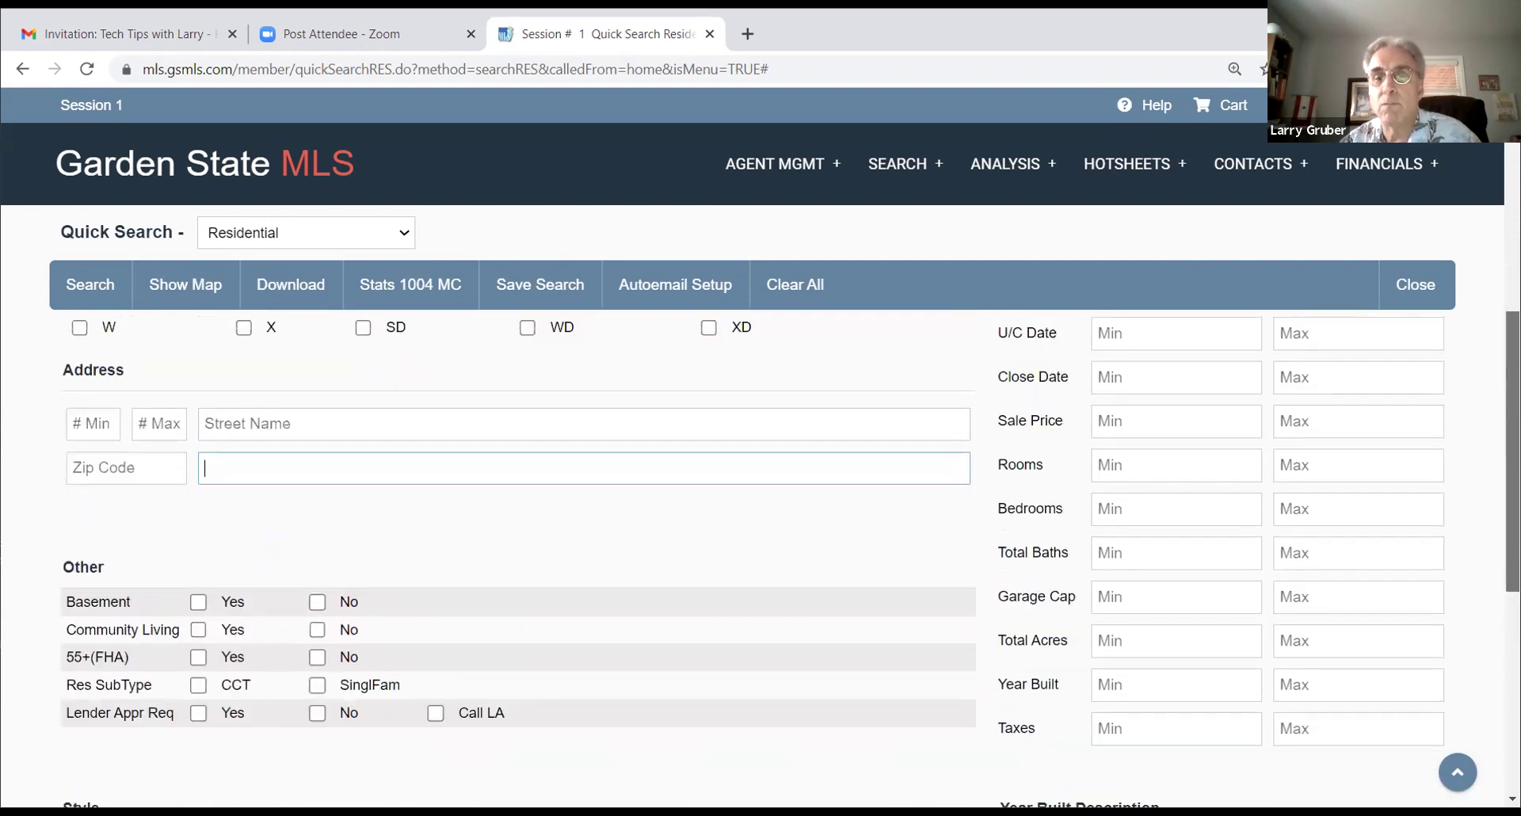
scroll(760, 555, down, 2)
scroll(760, 555, up, 2)
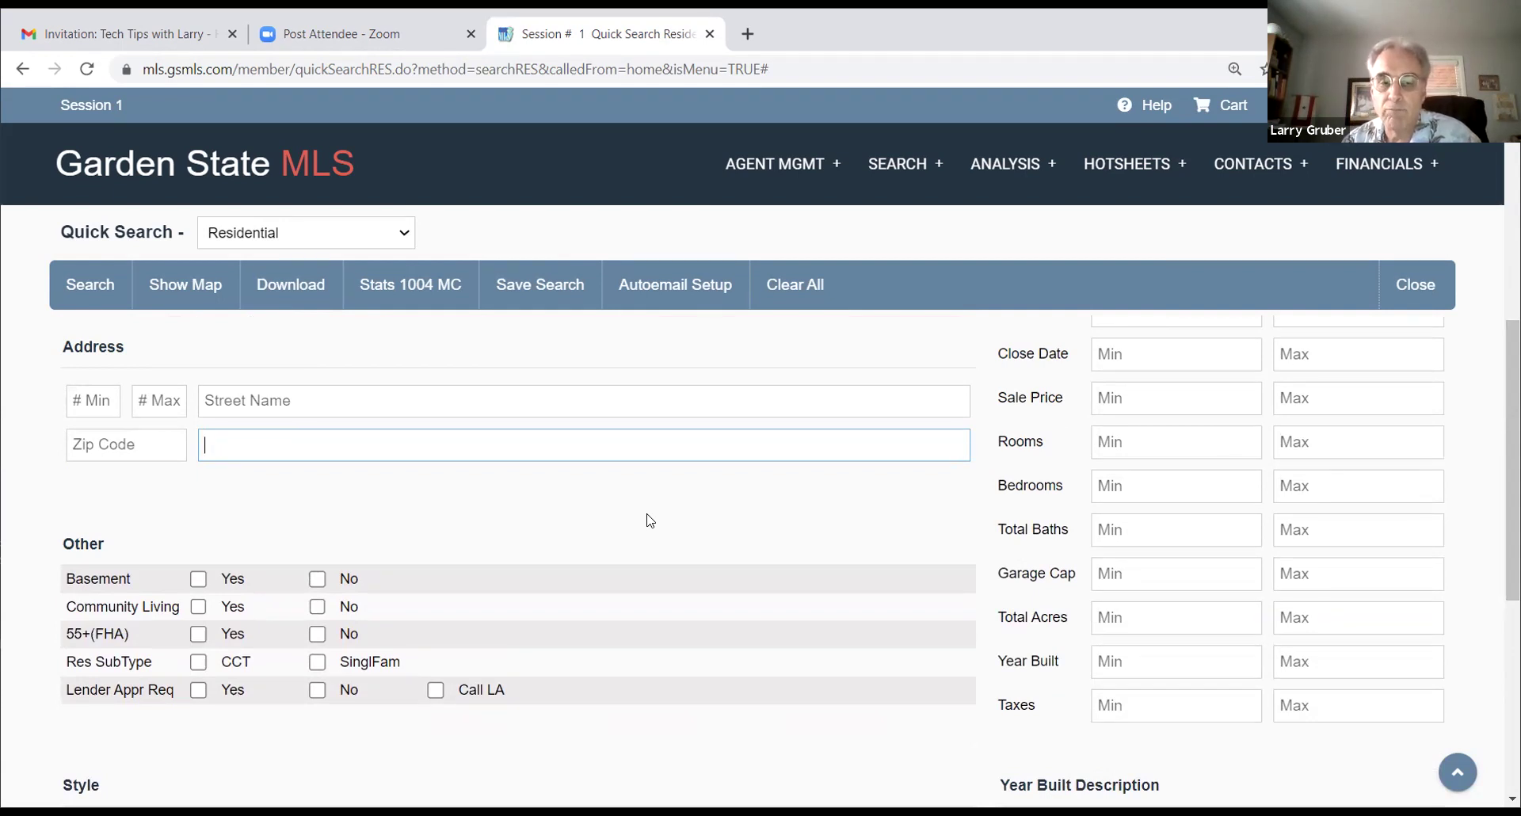
scroll(479, 564, down, 4)
scroll(504, 546, up, 6)
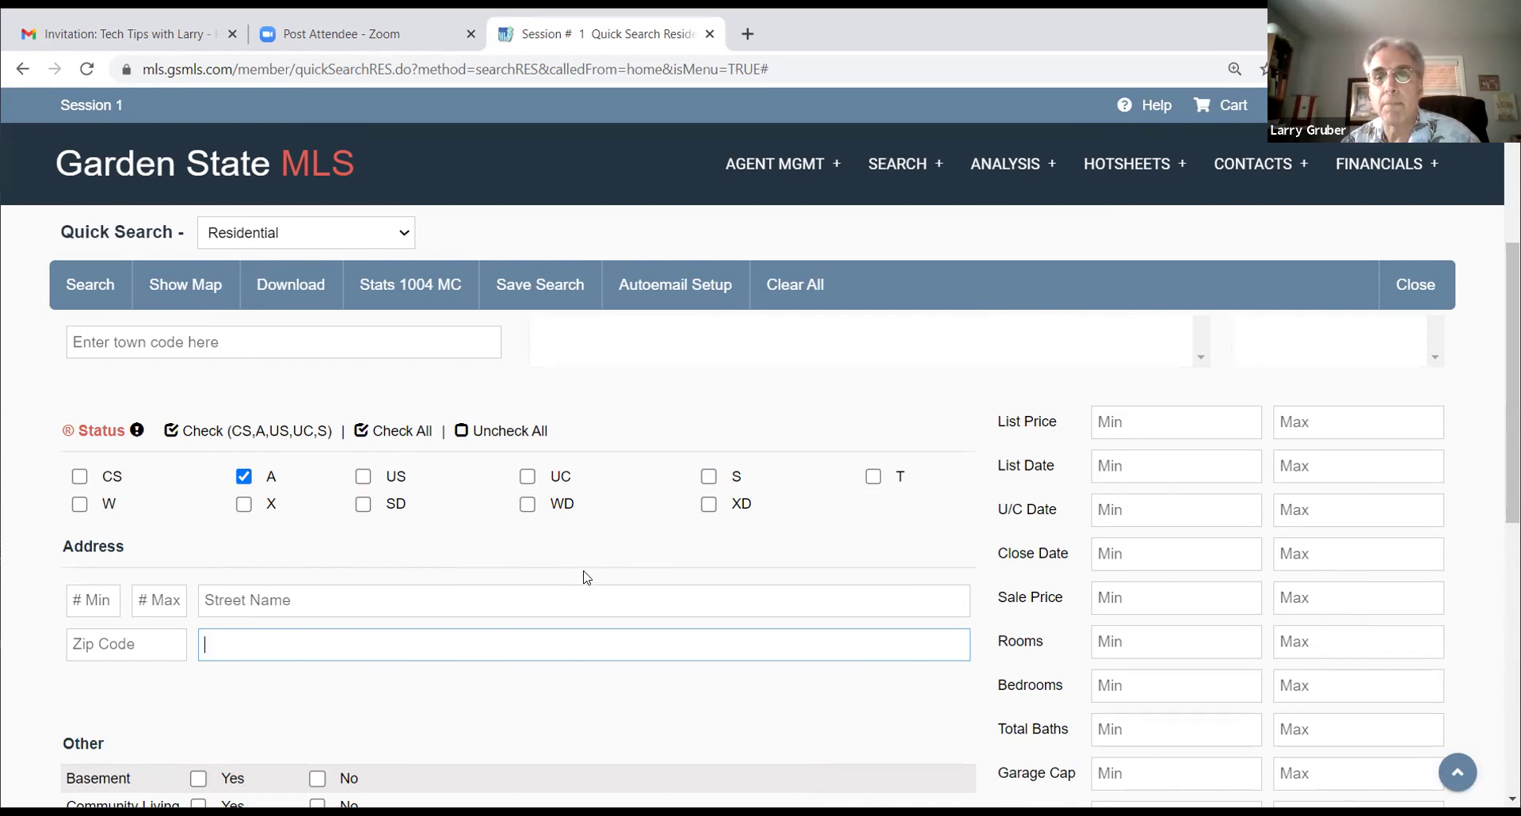
scroll(586, 570, down, 3)
scroll(521, 520, down, 1)
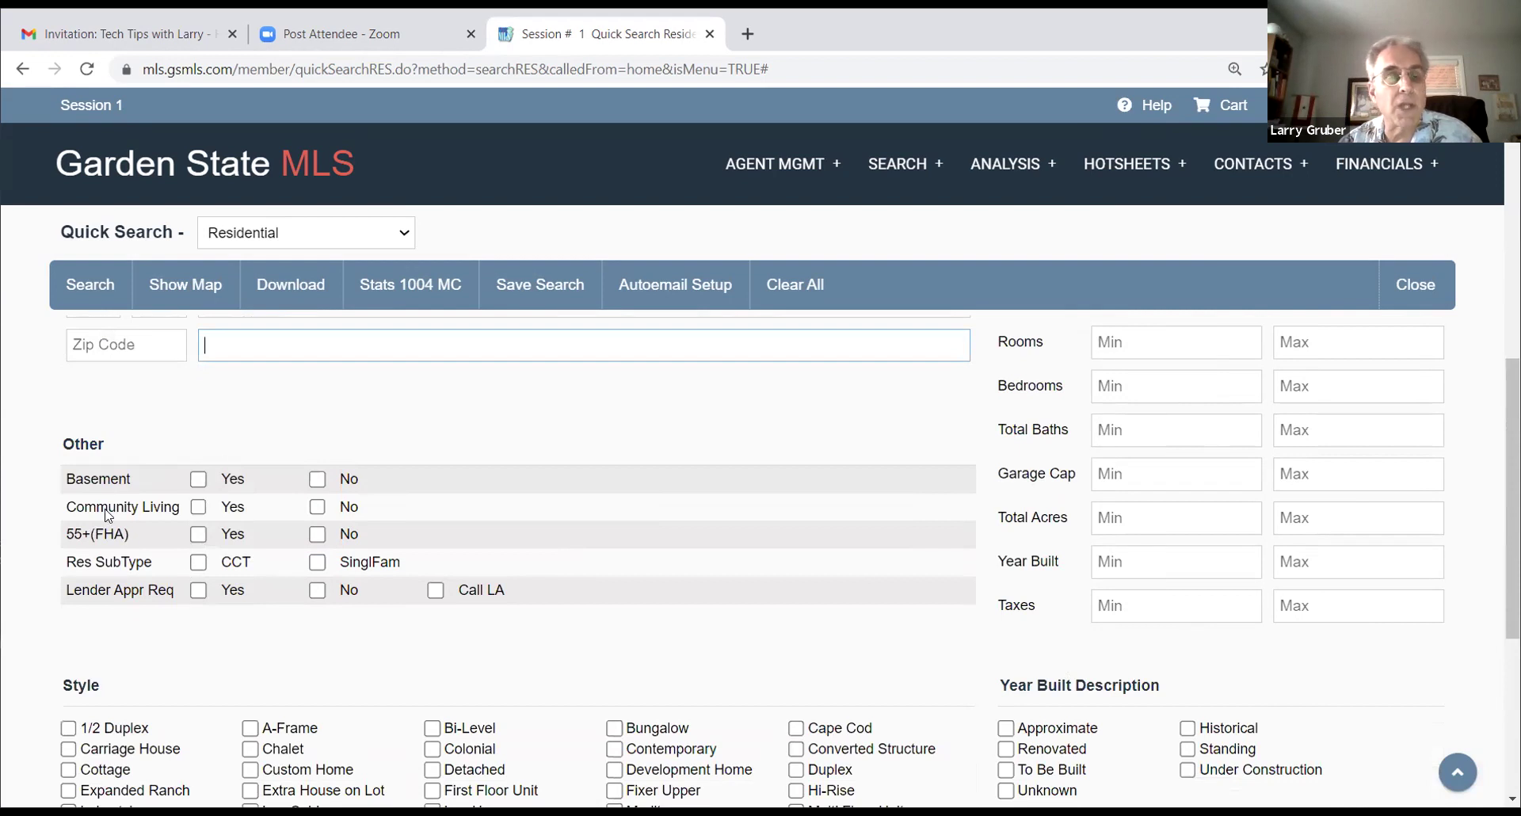
scroll(538, 443, down, 1)
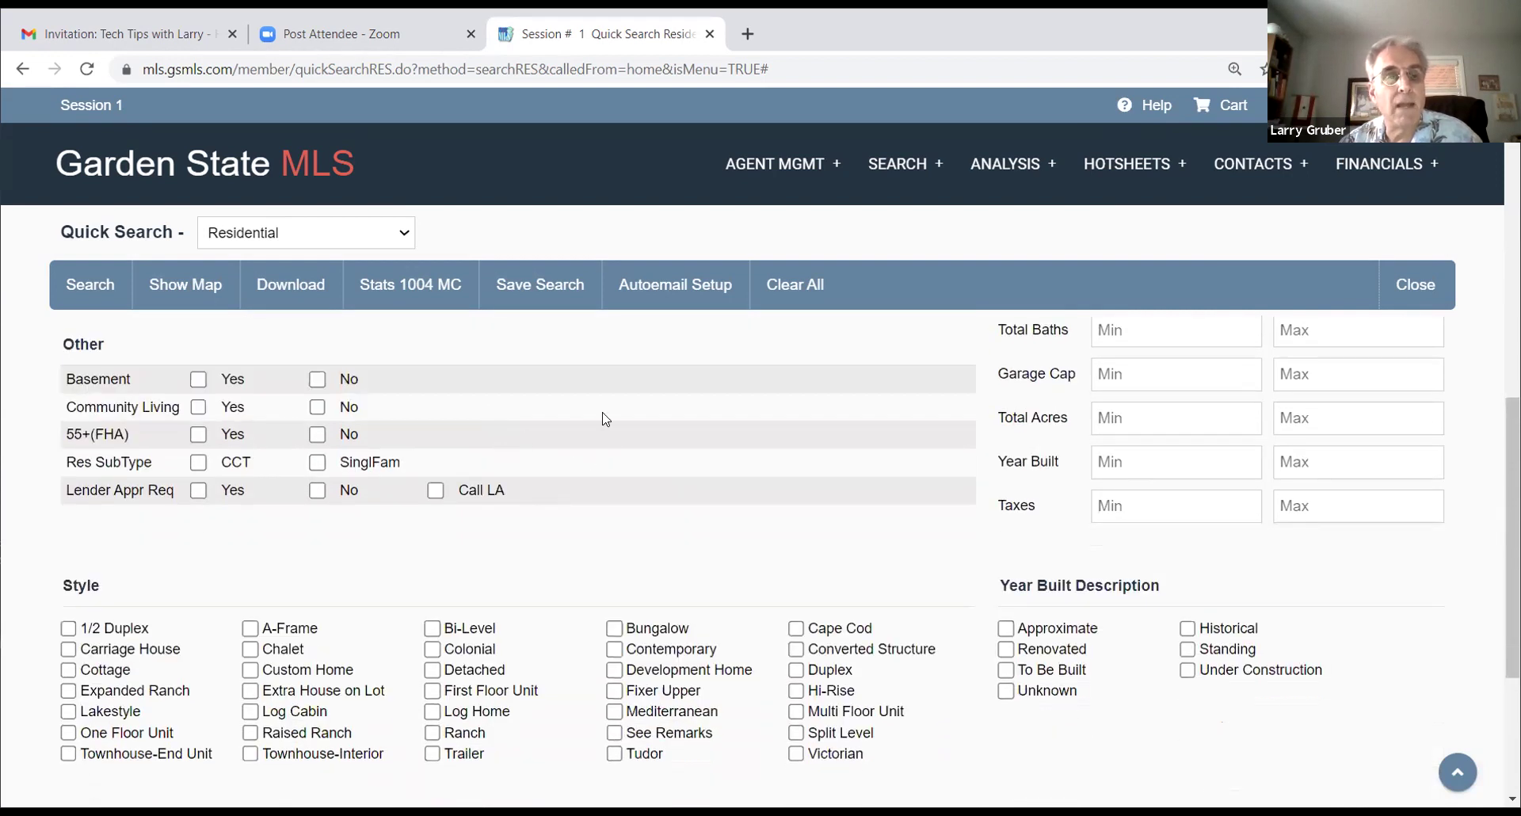
scroll(428, 436, up, 1)
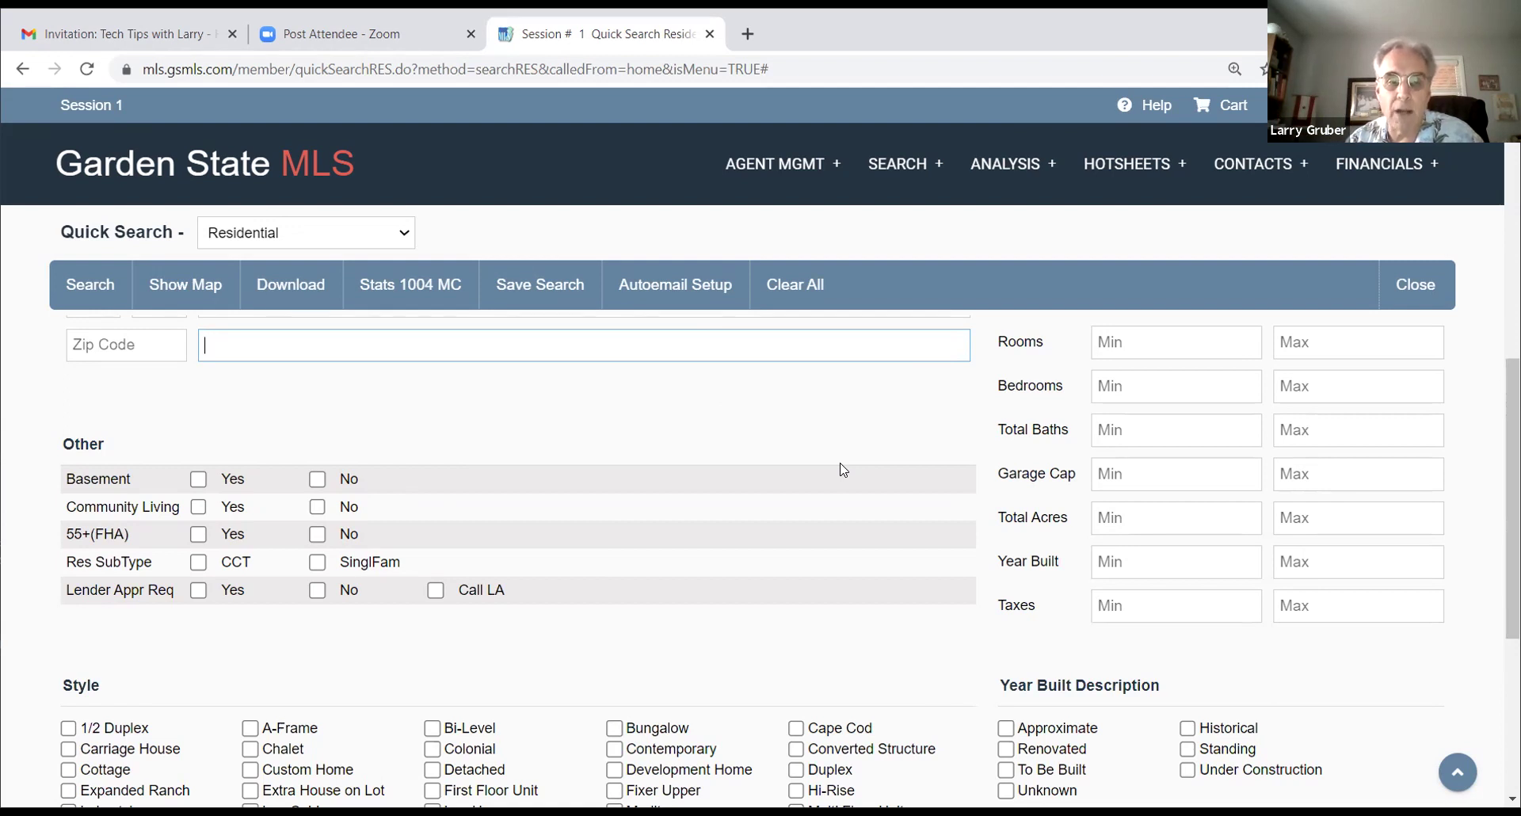
click(198, 506)
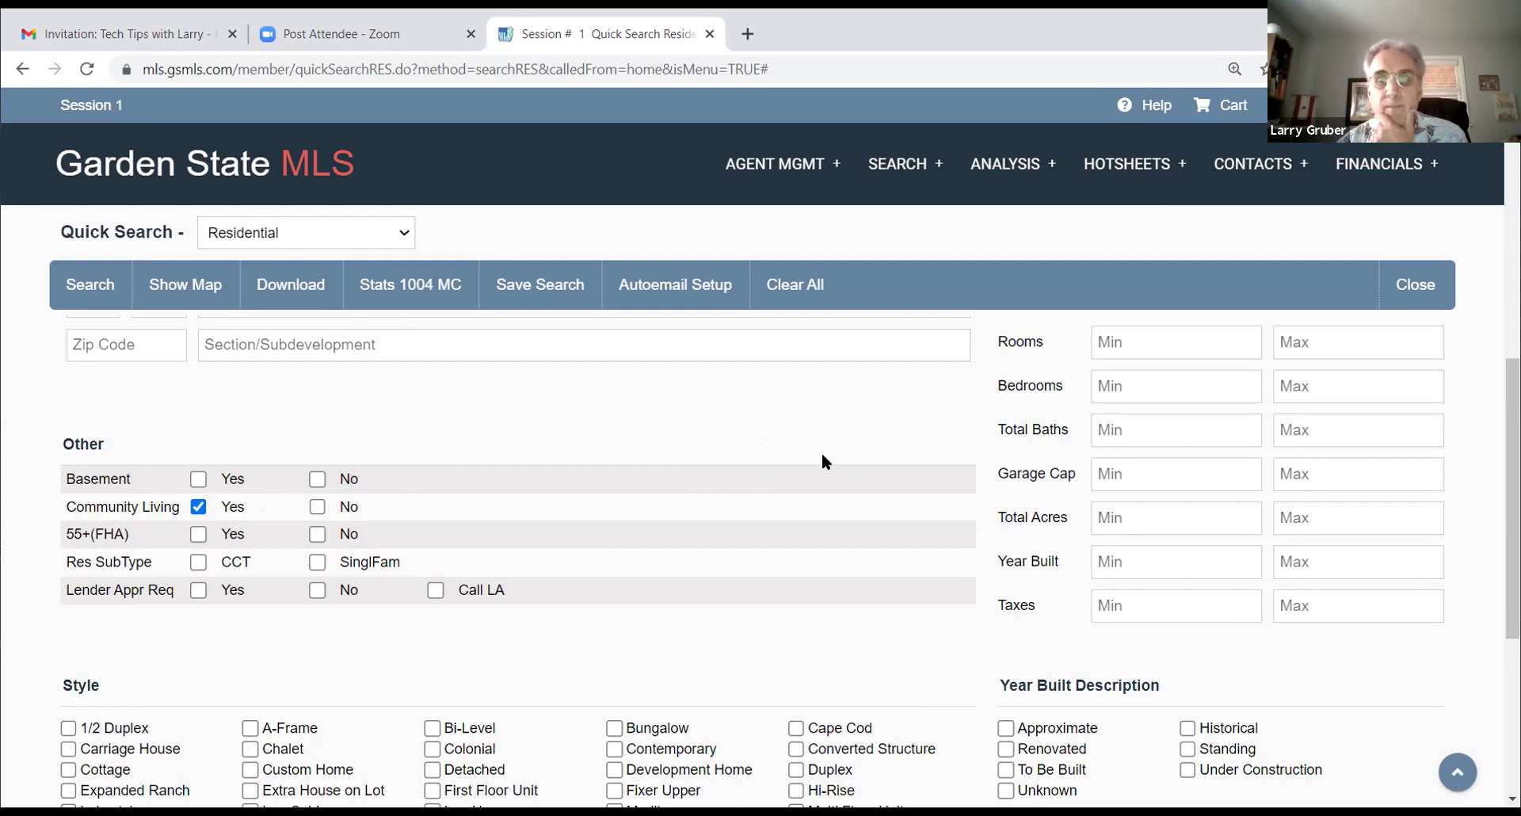
Step: Toggle Community Living, 55+(FHA) and CCT off again and limit Res SubType to SinglFam
click(191, 508)
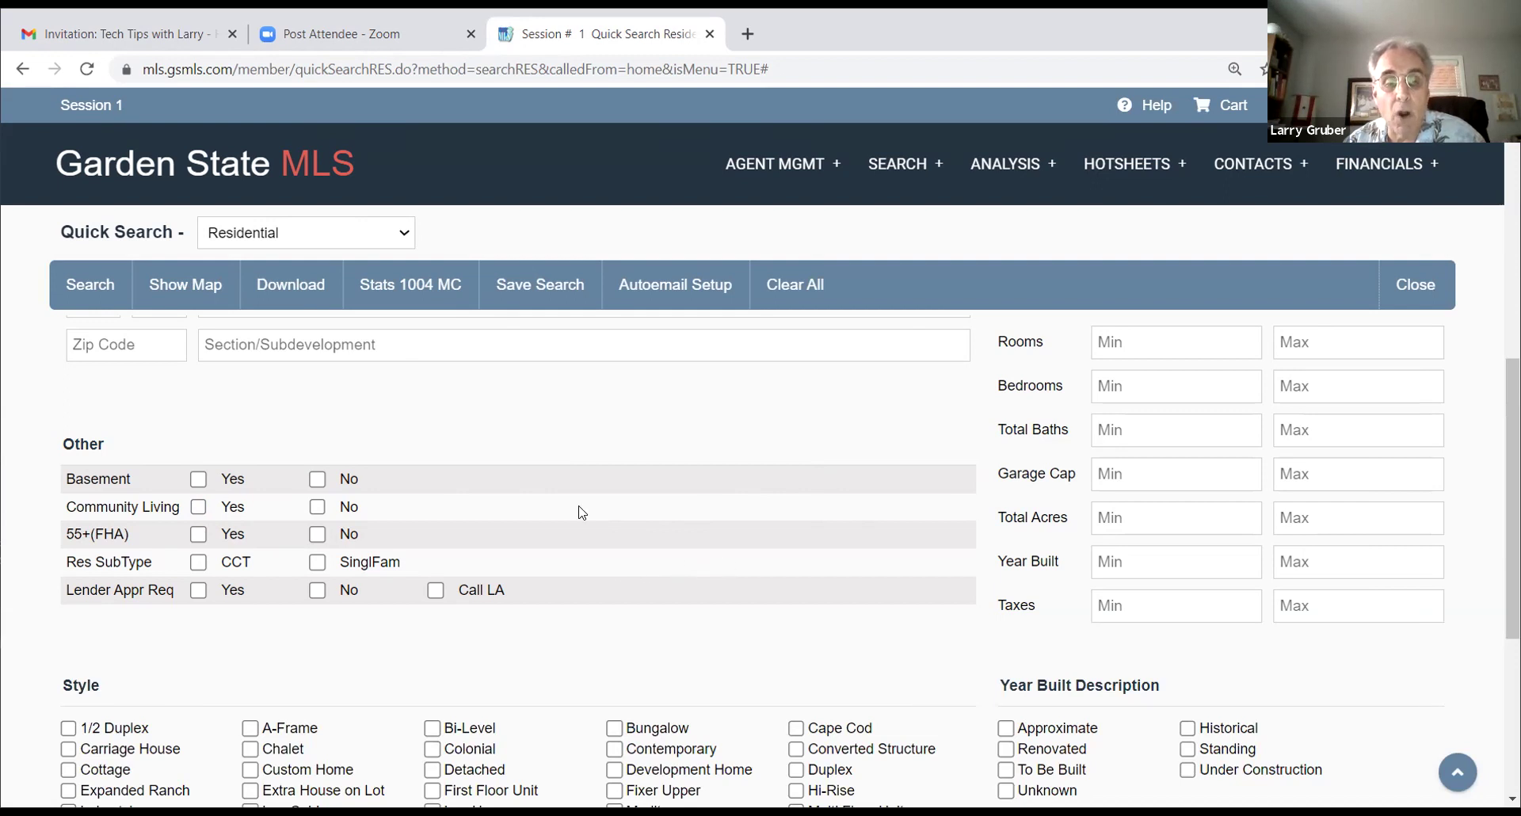
click(198, 534)
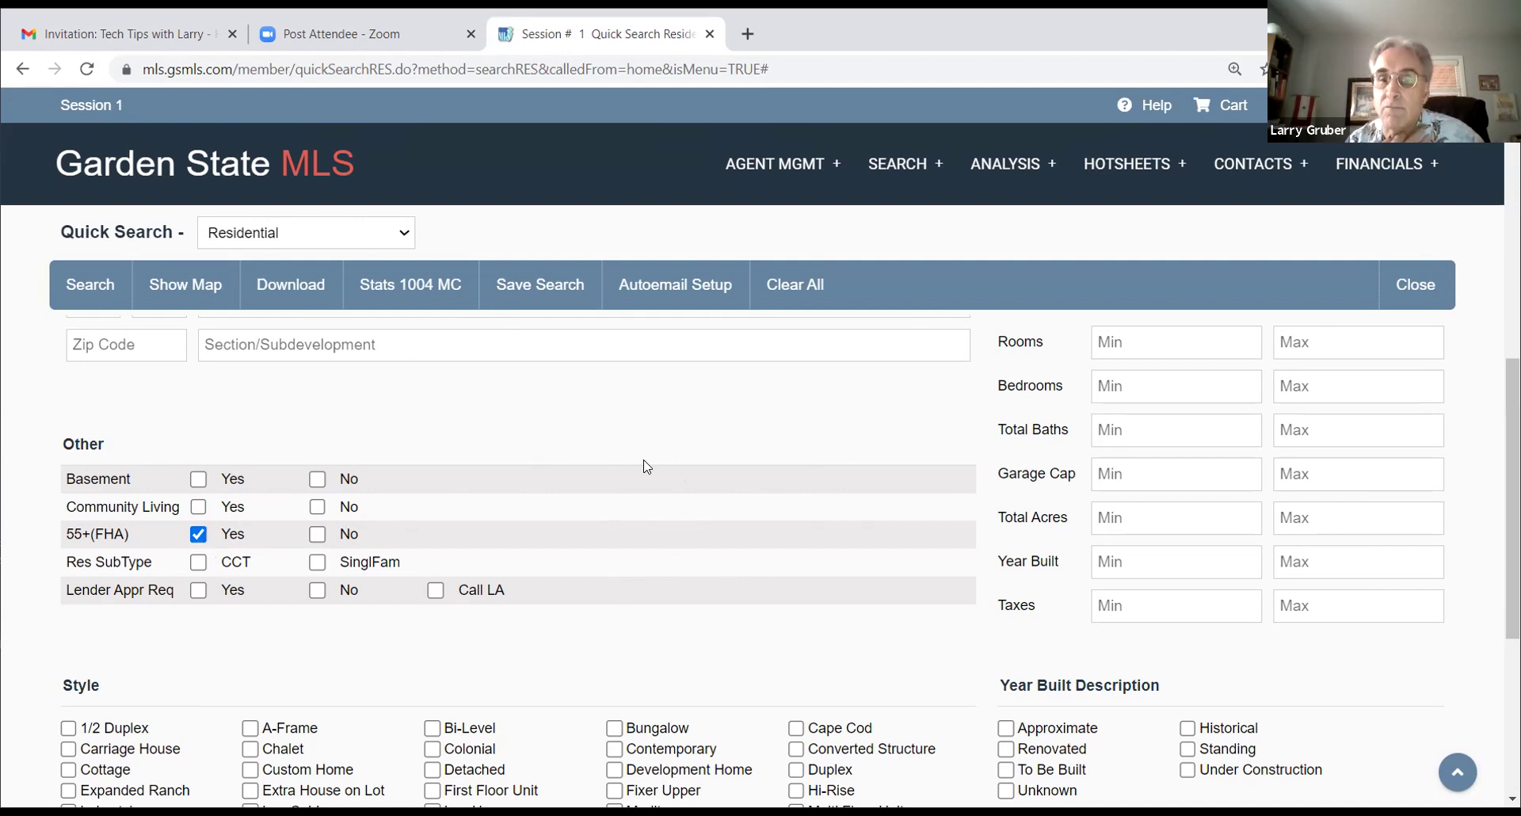
click(198, 534)
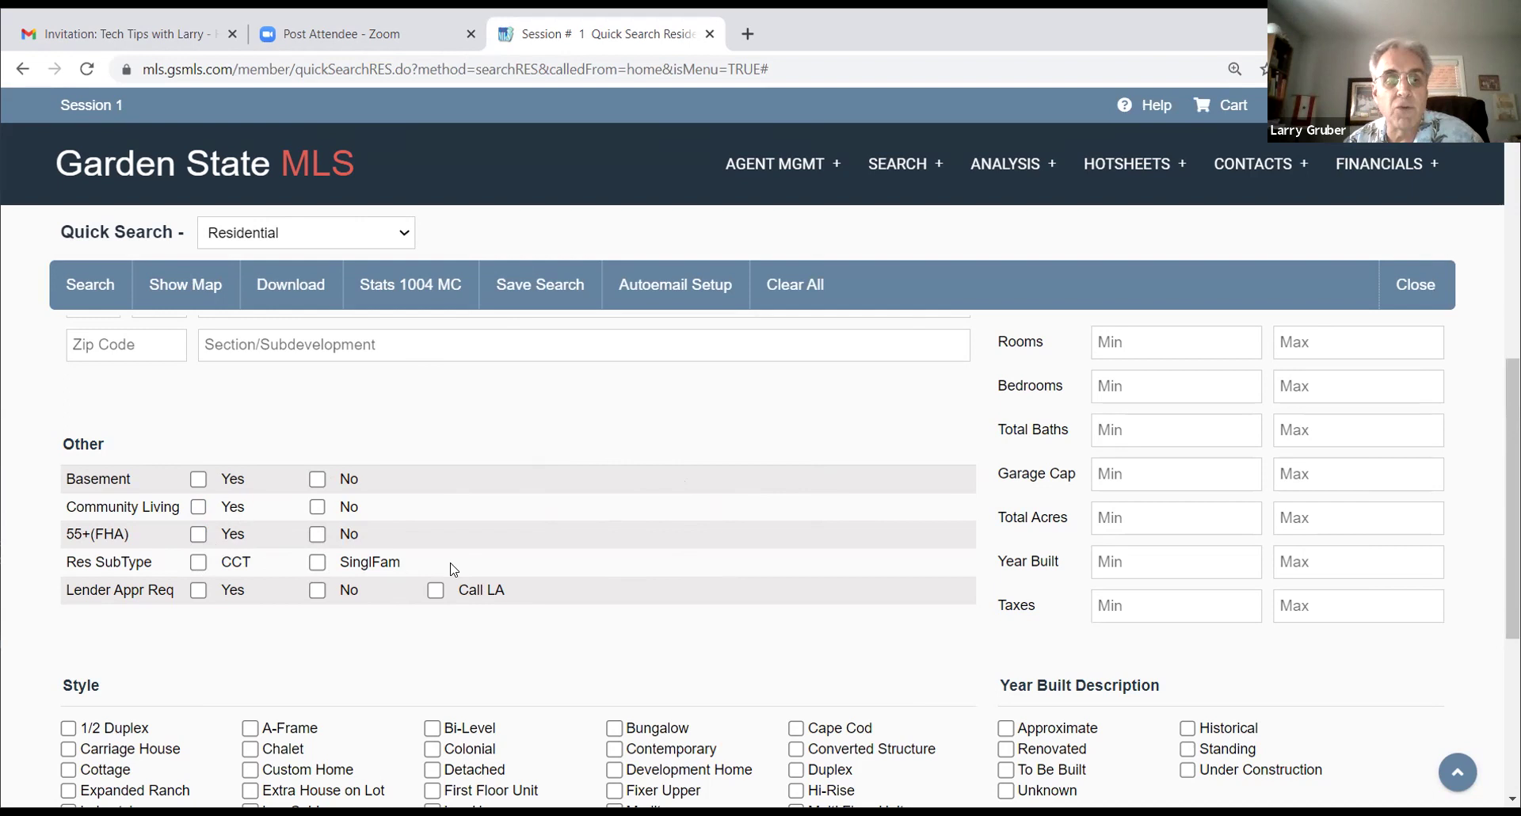
click(199, 564)
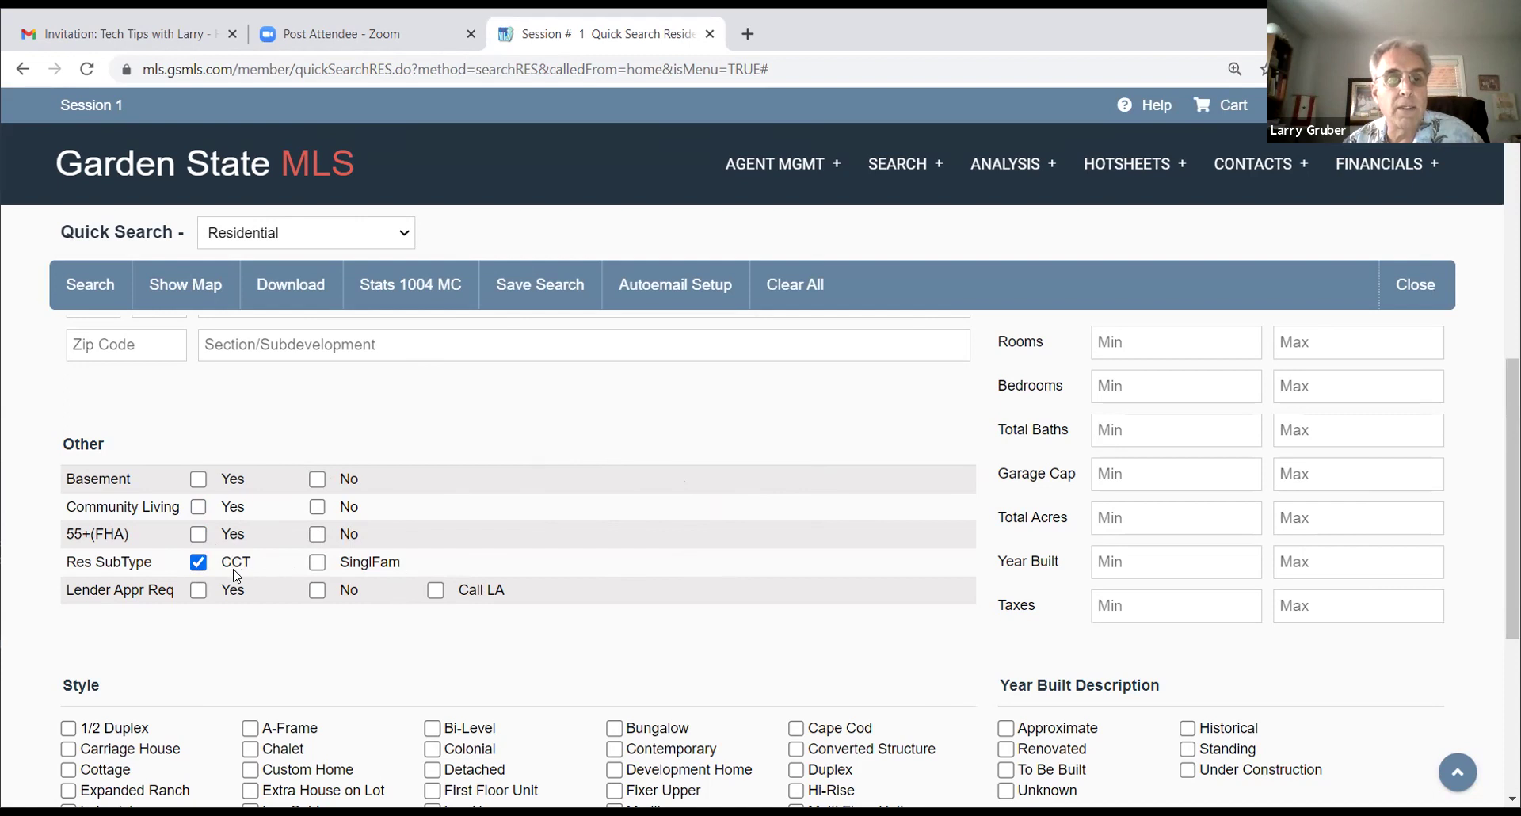
click(196, 567)
click(317, 564)
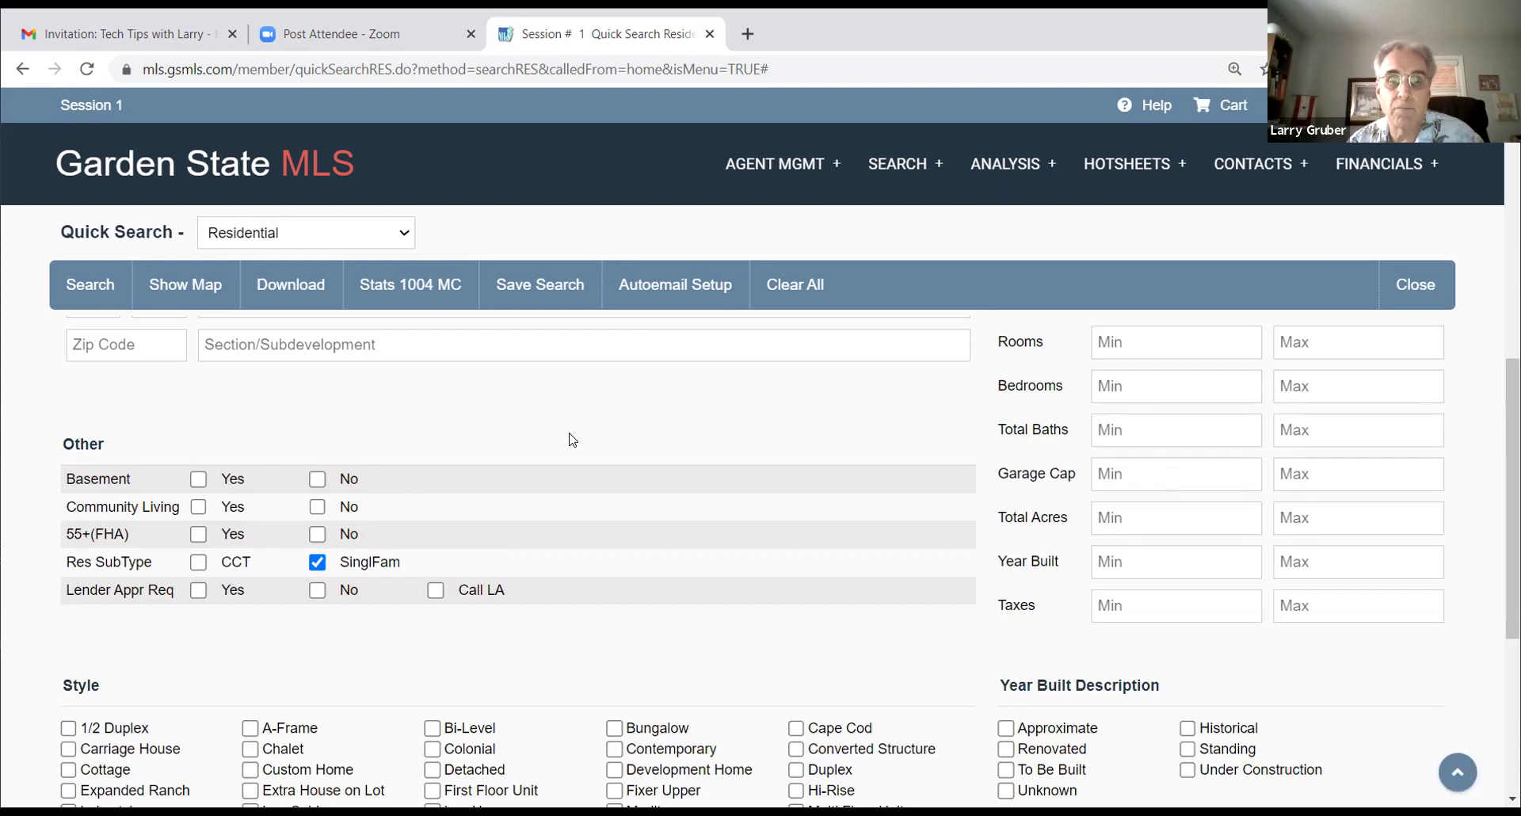
scroll(547, 376, up, 4)
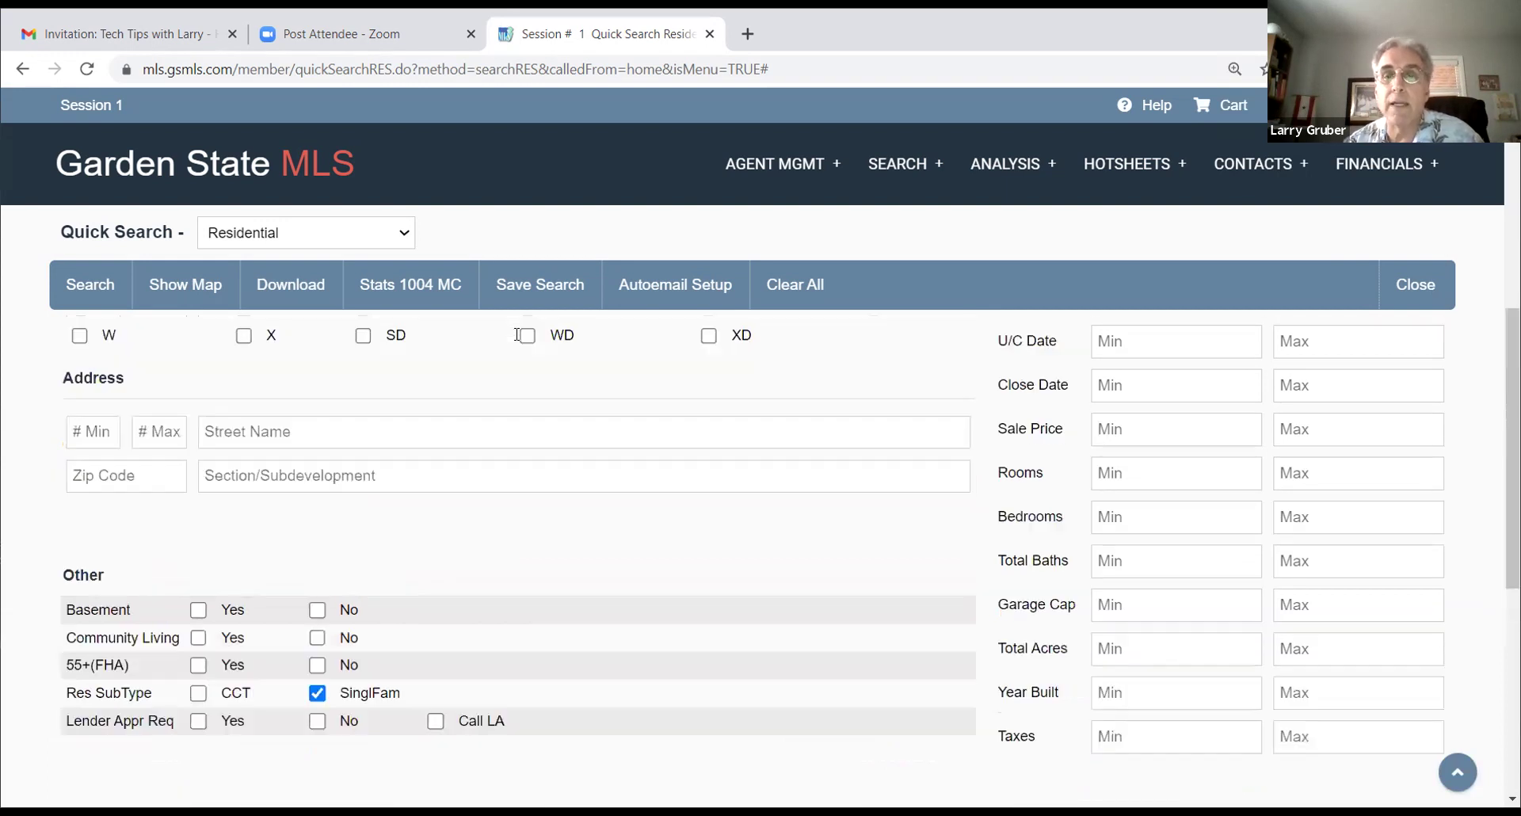
click(1332, 412)
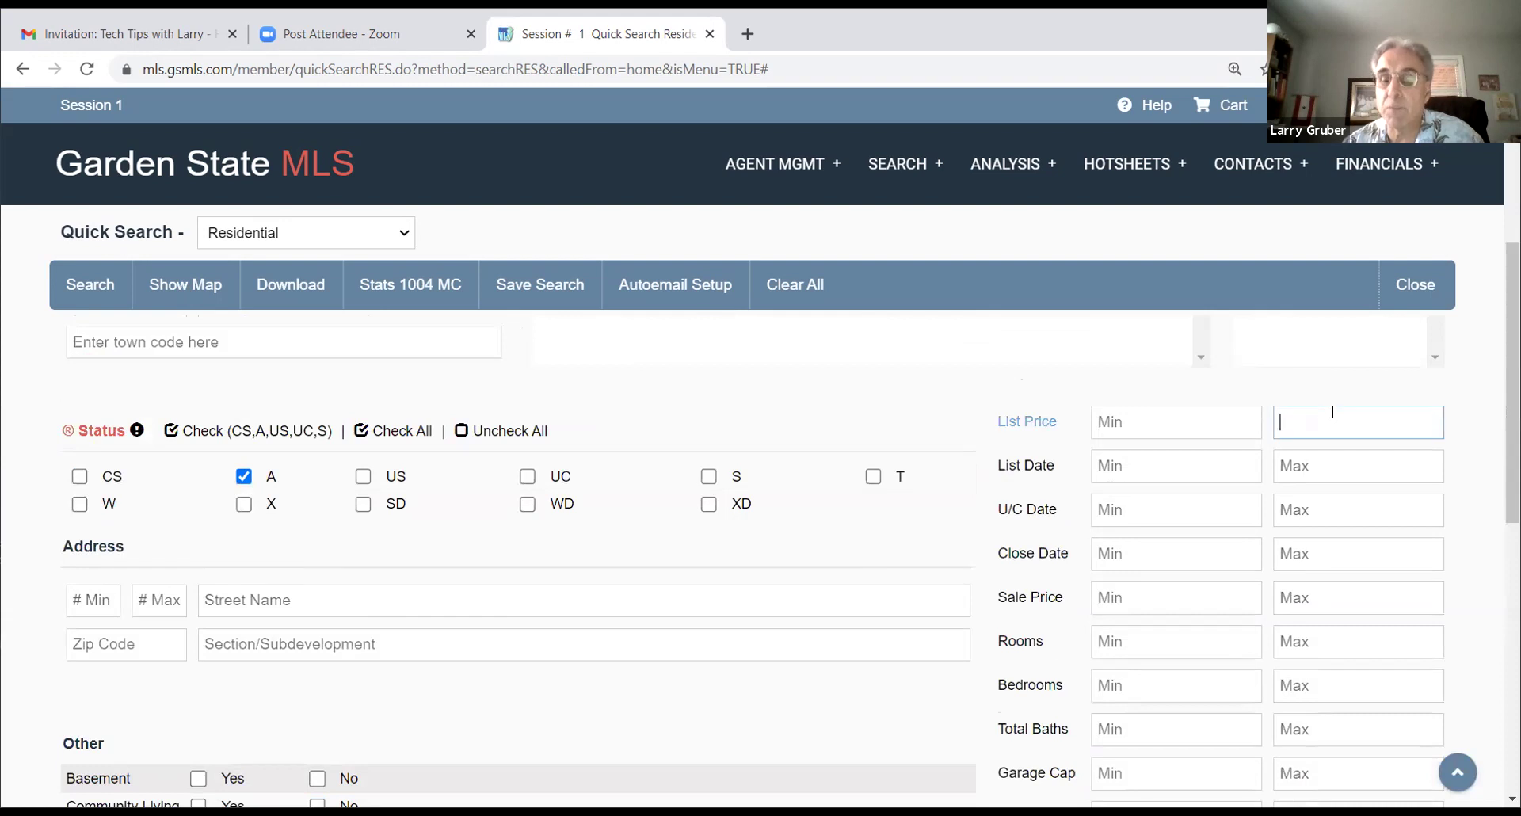
Step: Search with List Price Max 350000 (5 records), then clear SinglFam and search again (10 records)
text(350000)
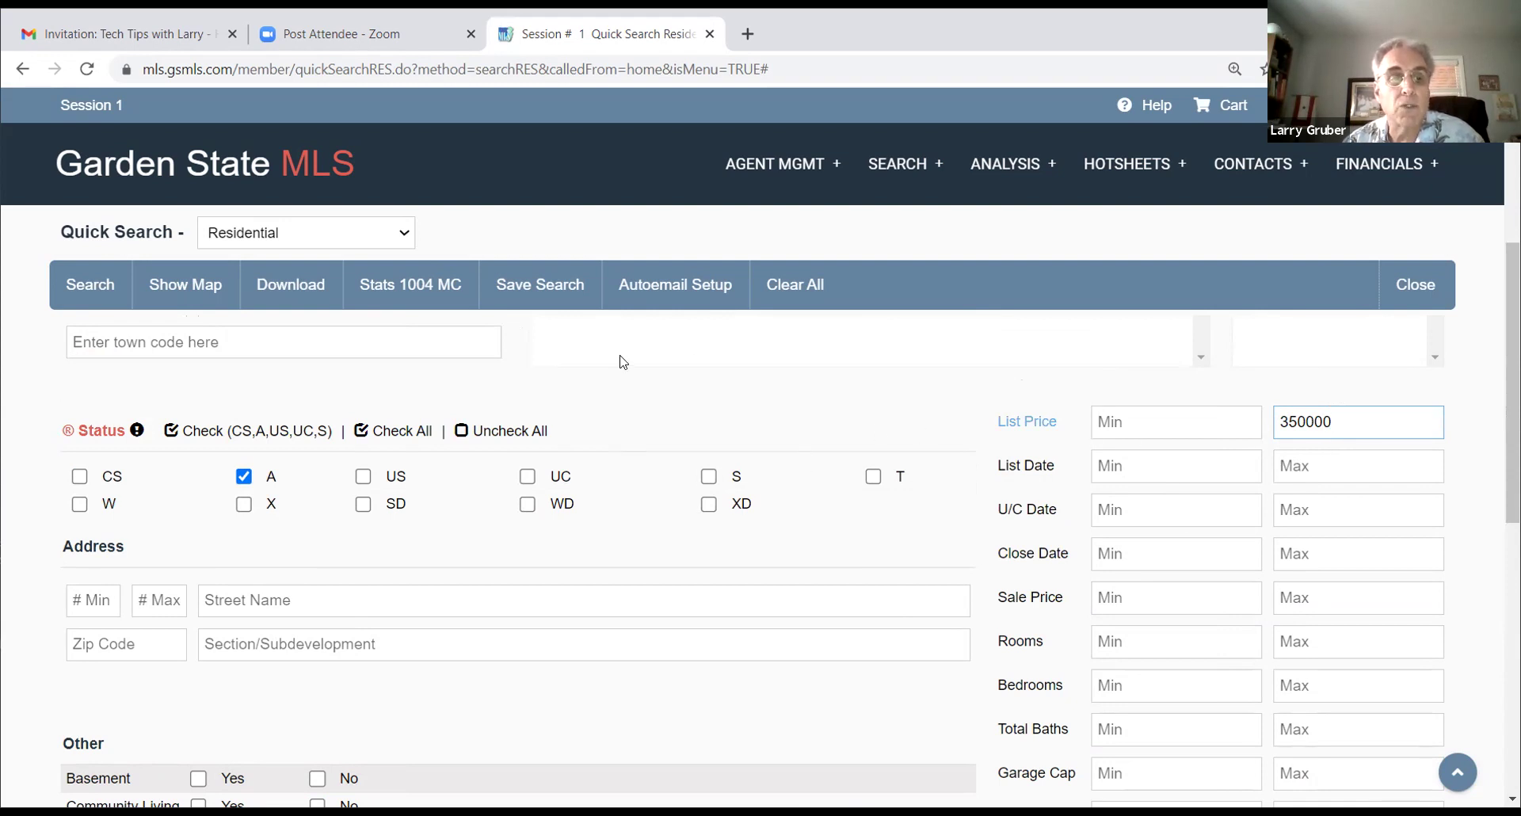
scroll(782, 452, down, 4)
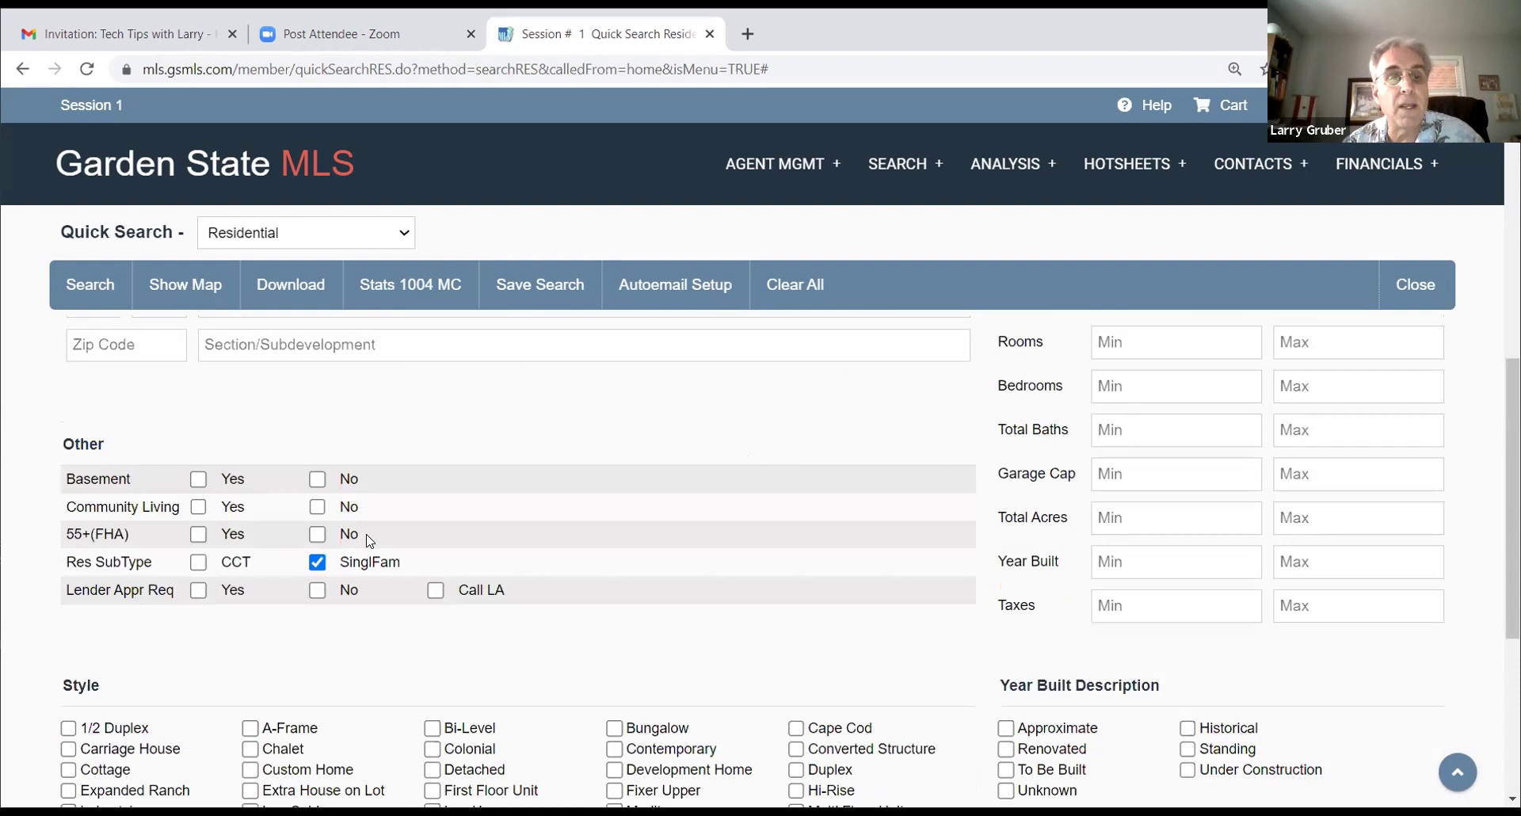
click(120, 283)
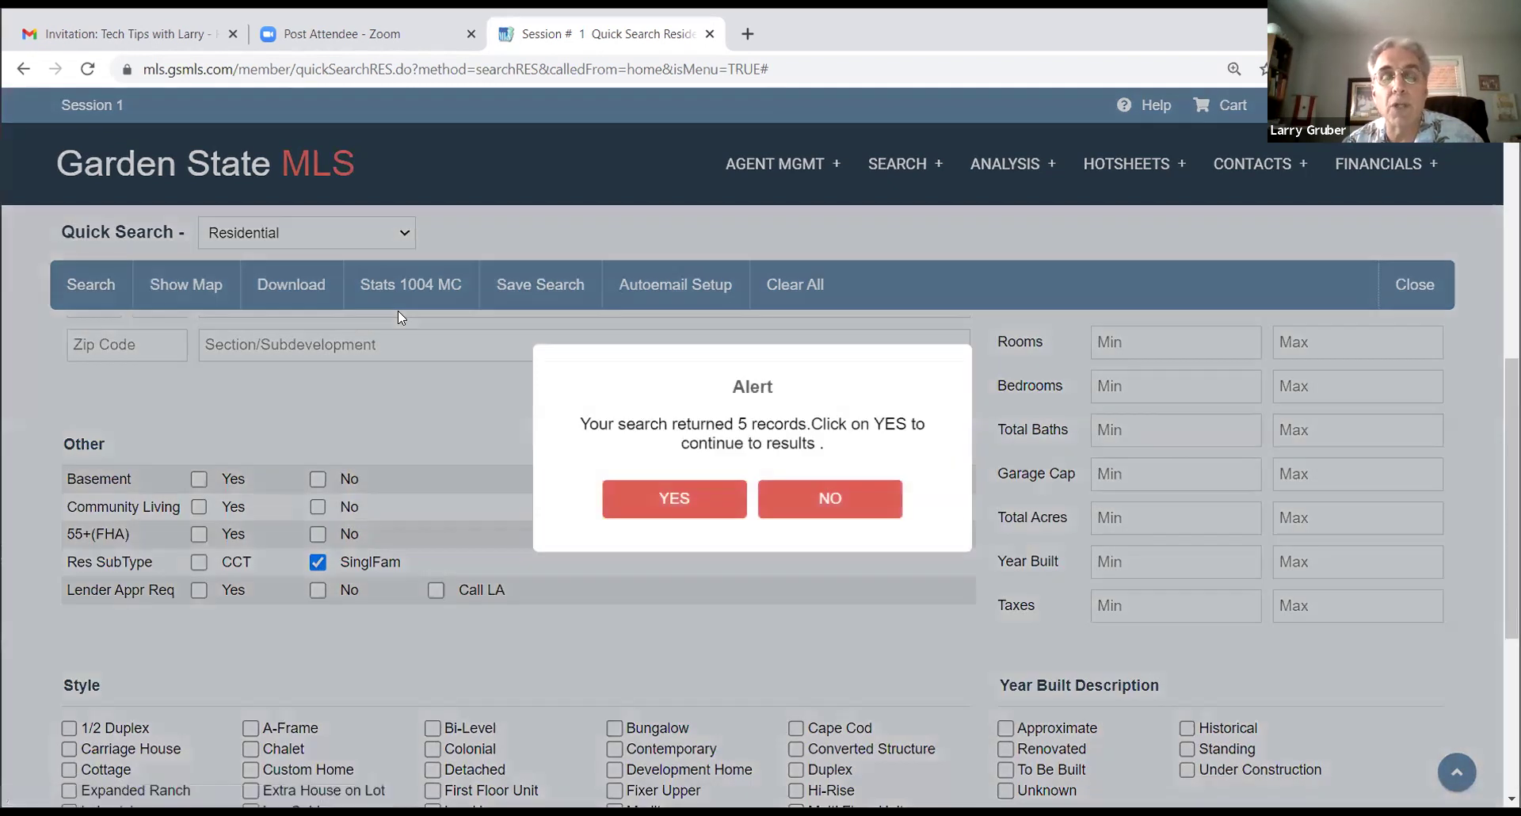
click(828, 500)
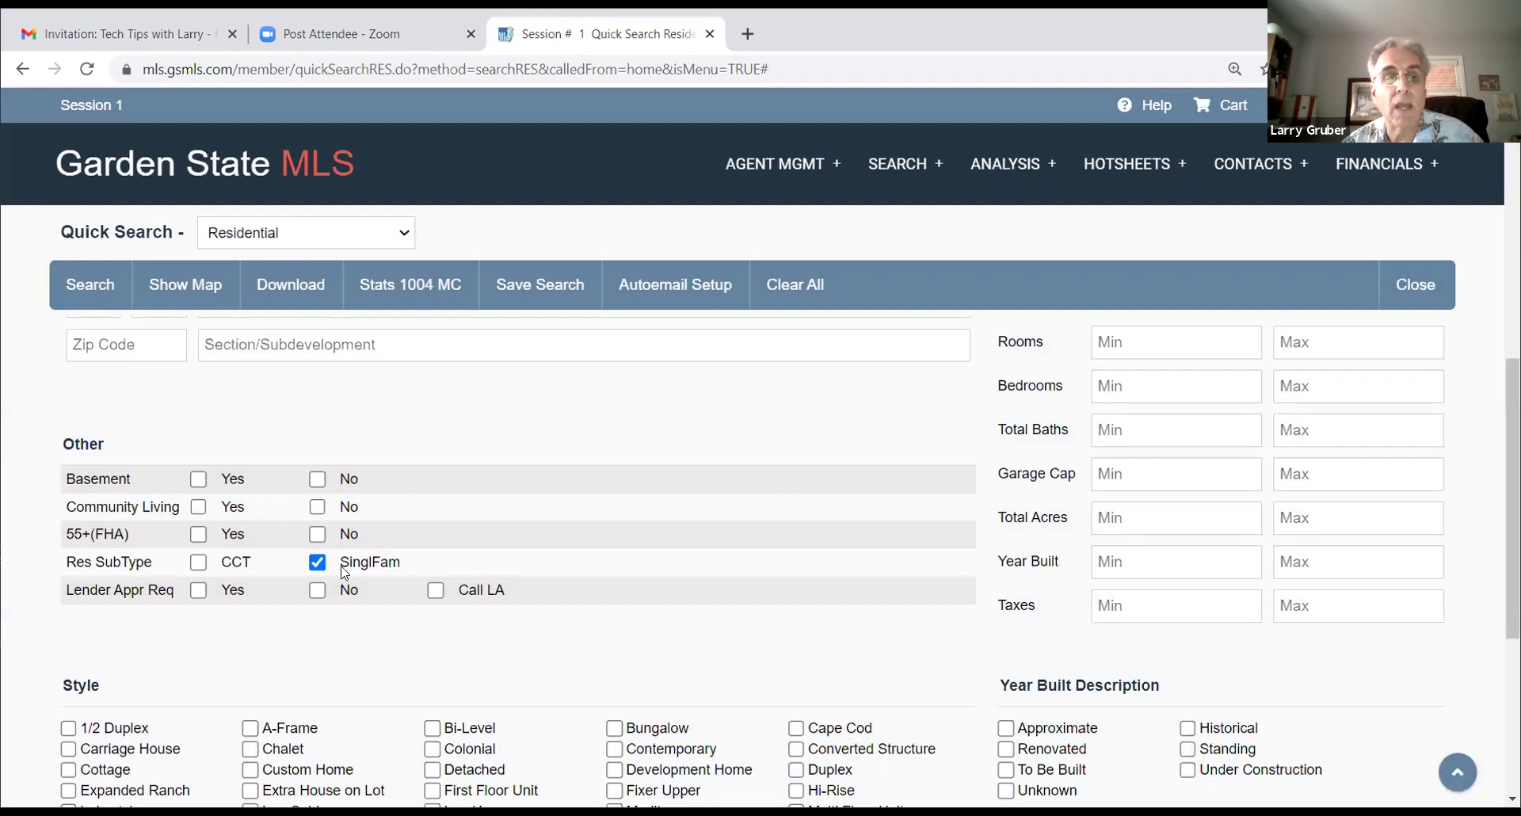
click(317, 562)
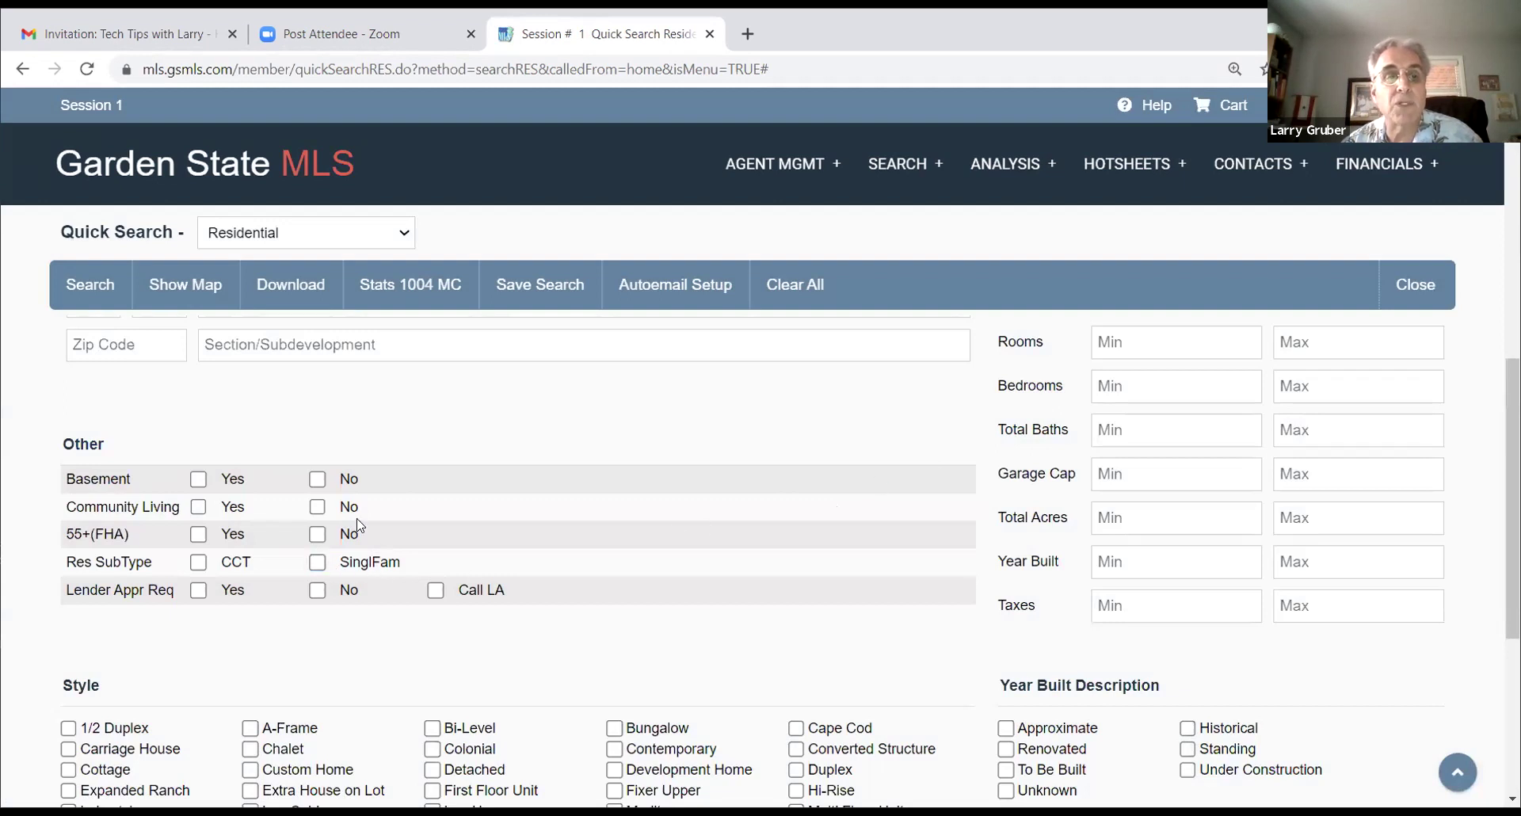
click(78, 281)
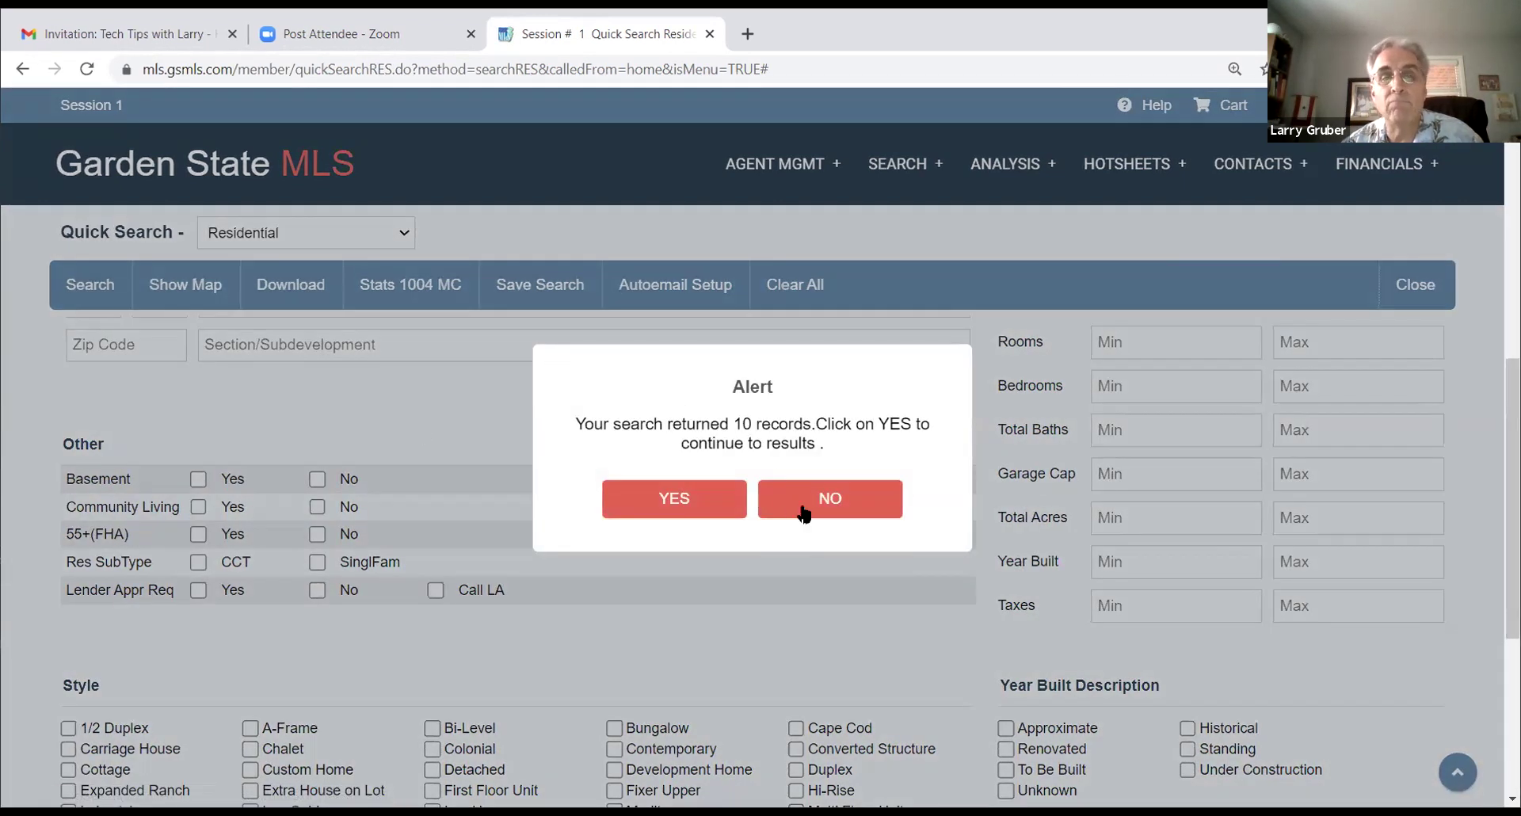
Step: Decline viewing the 10 matching records and re-tick SinglFam under Res SubType
click(648, 481)
click(317, 562)
scroll(629, 546, up, 4)
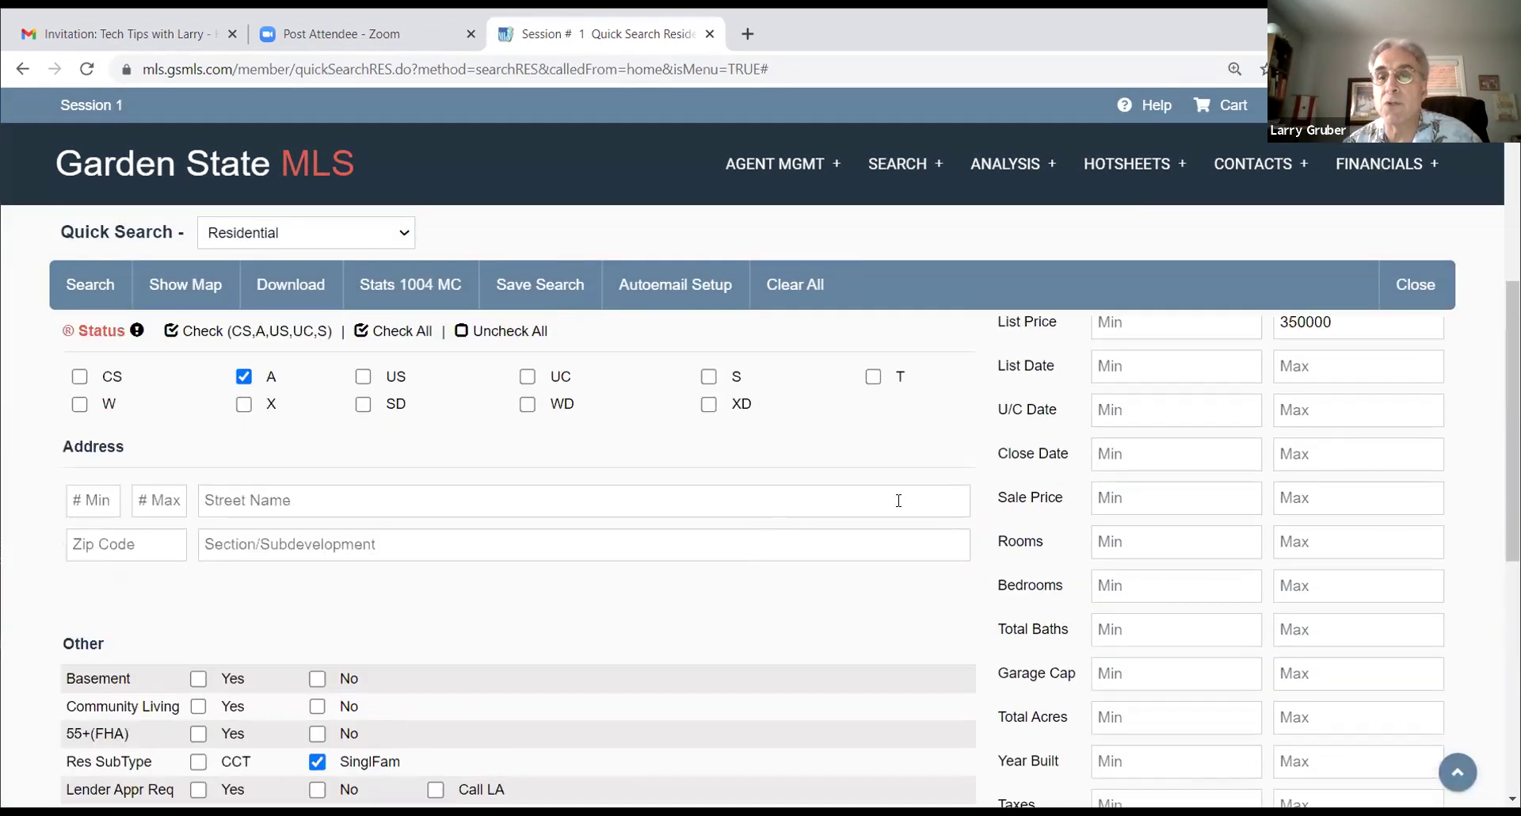
scroll(971, 486, up, 2)
scroll(840, 439, down, 5)
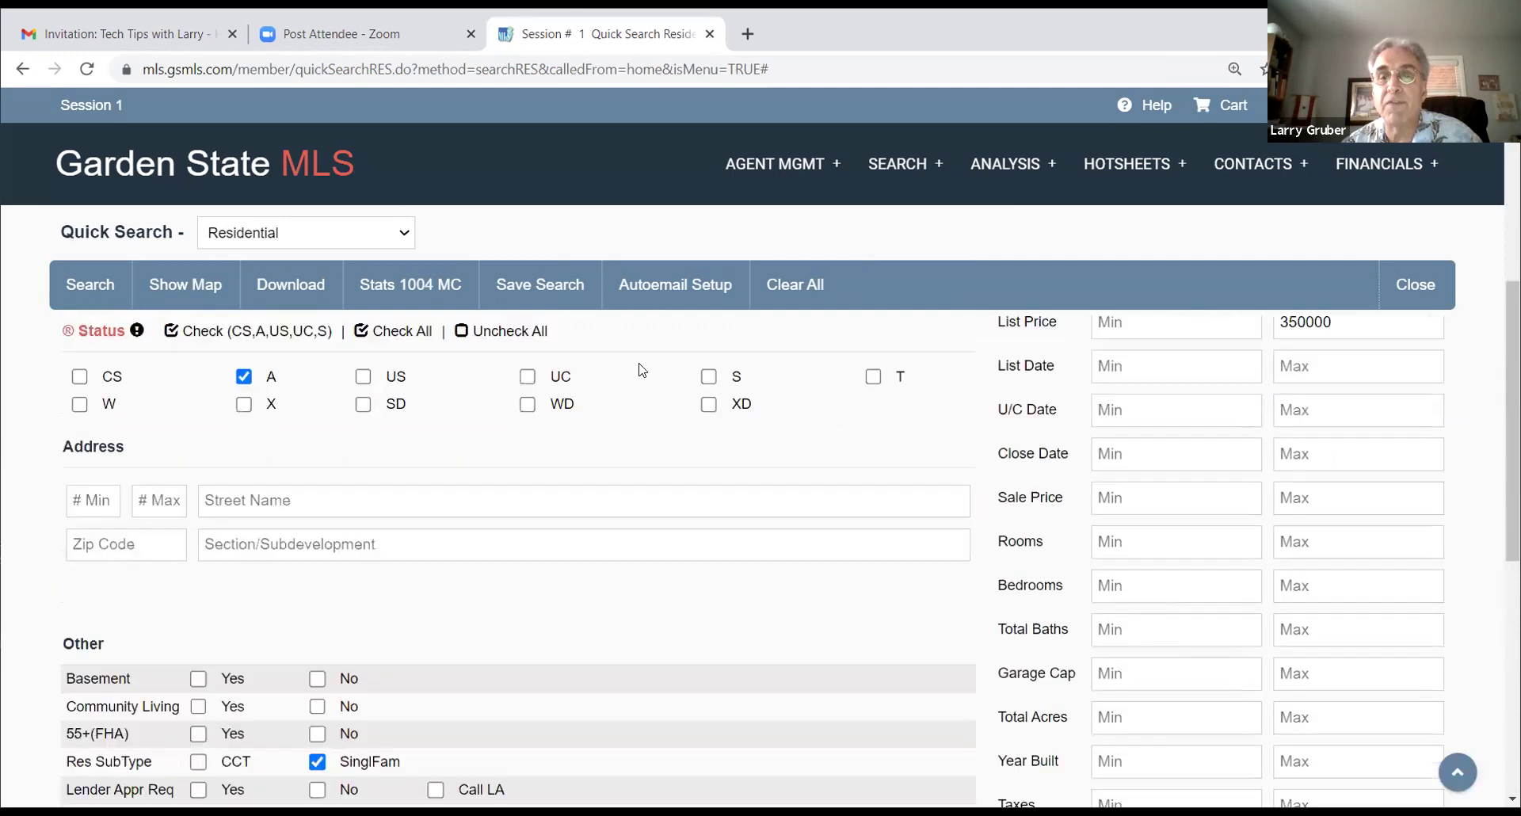
scroll(626, 356, down, 1)
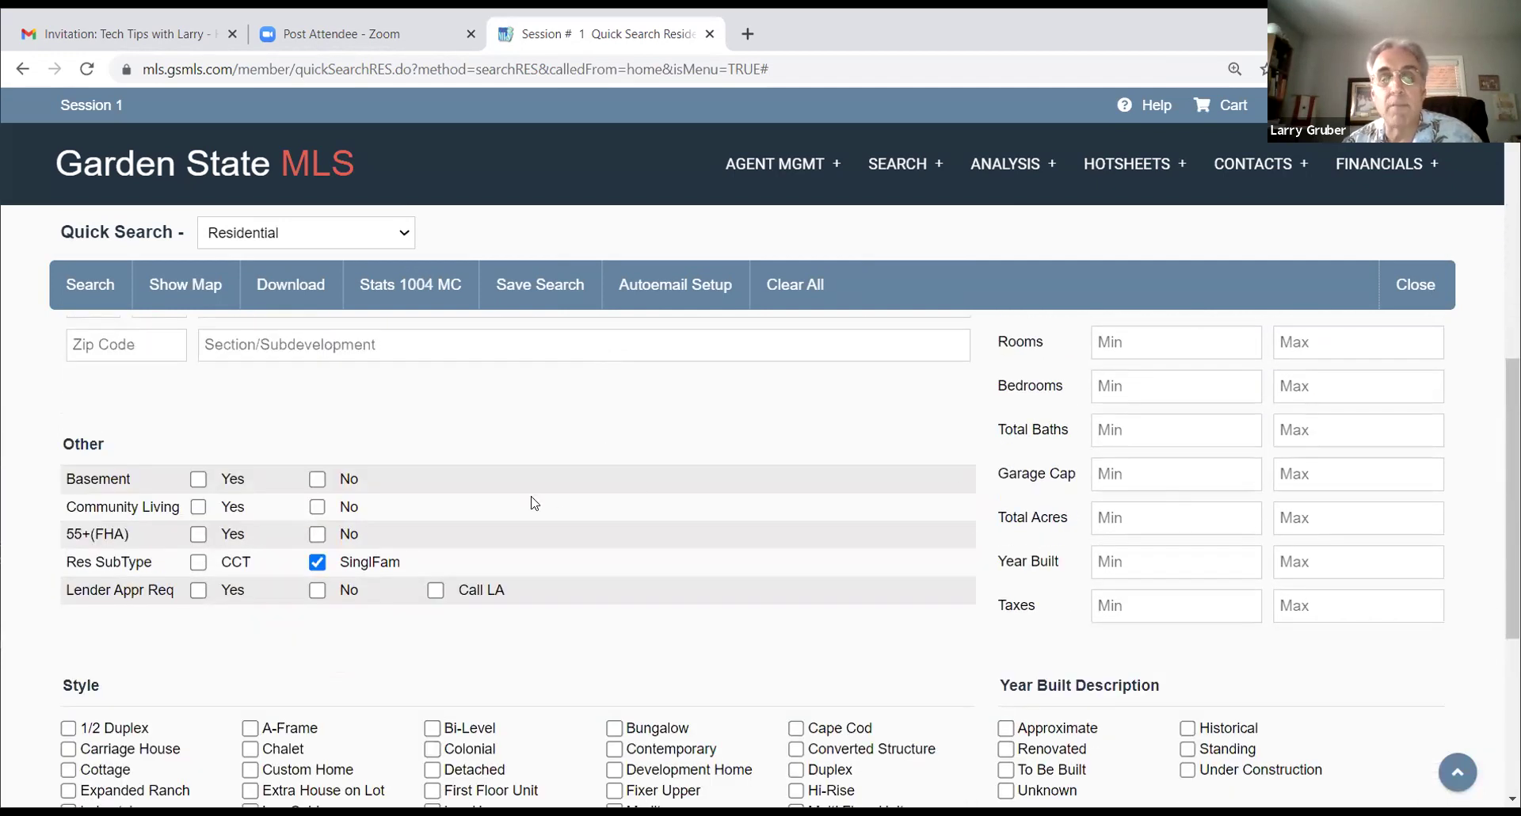
scroll(532, 495, down, 1)
scroll(546, 463, down, 1)
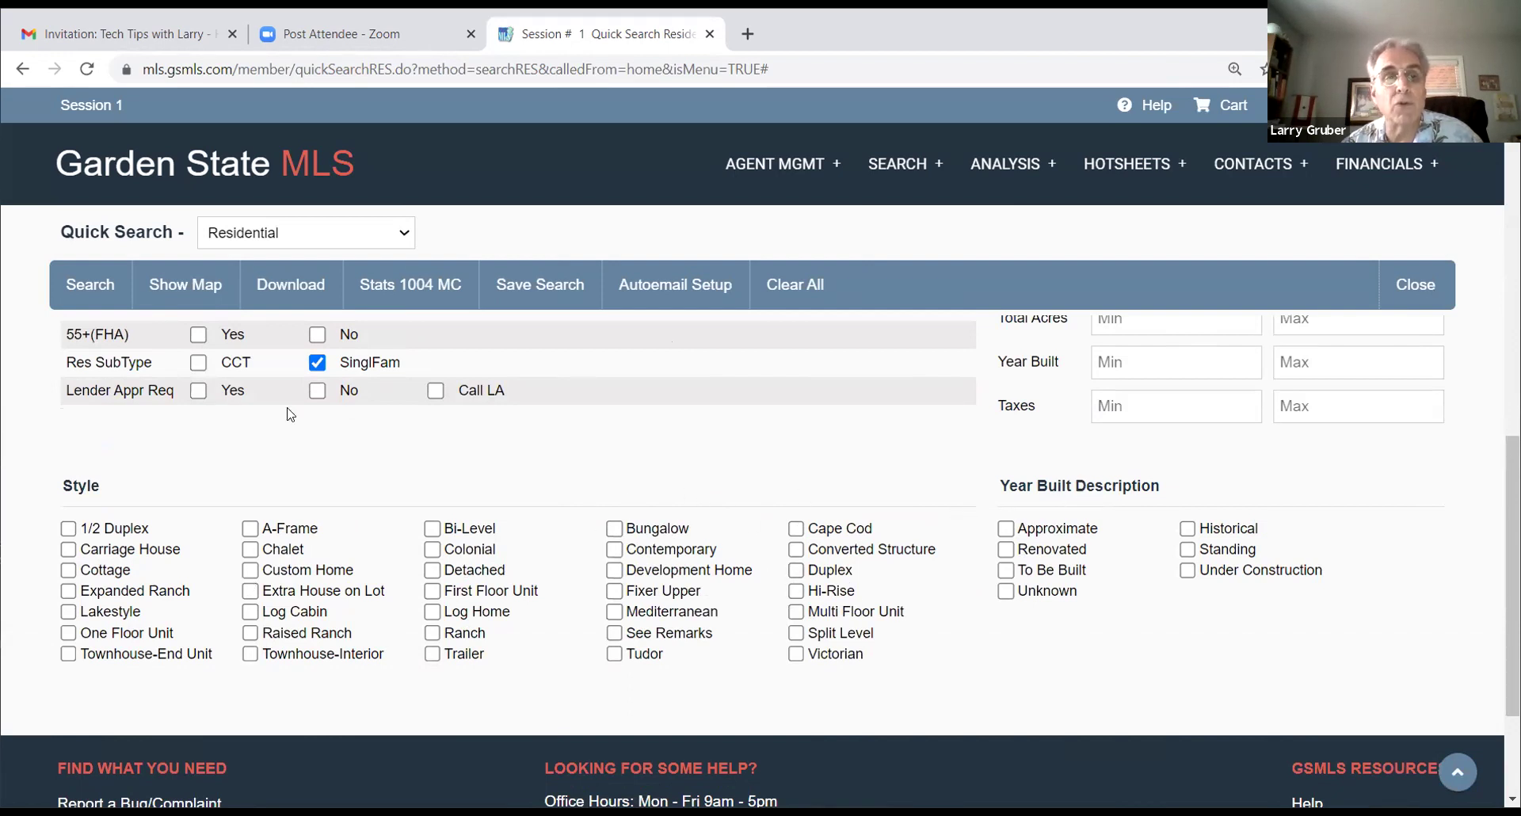
scroll(607, 338, up, 1)
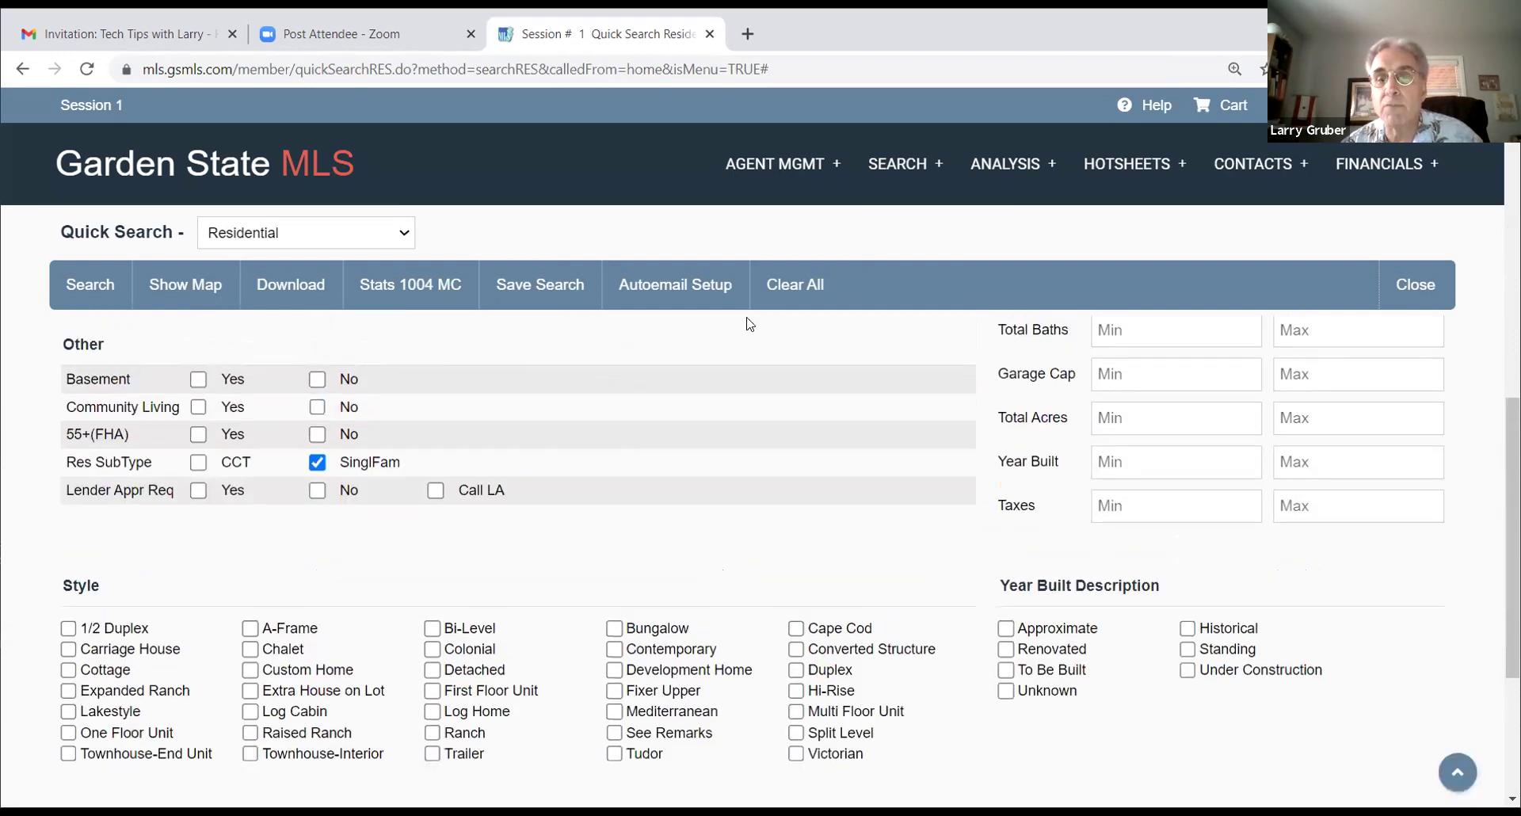
Step: Replace the SinglFam Res SubType restriction with CCT
scroll(750, 324, up, 4)
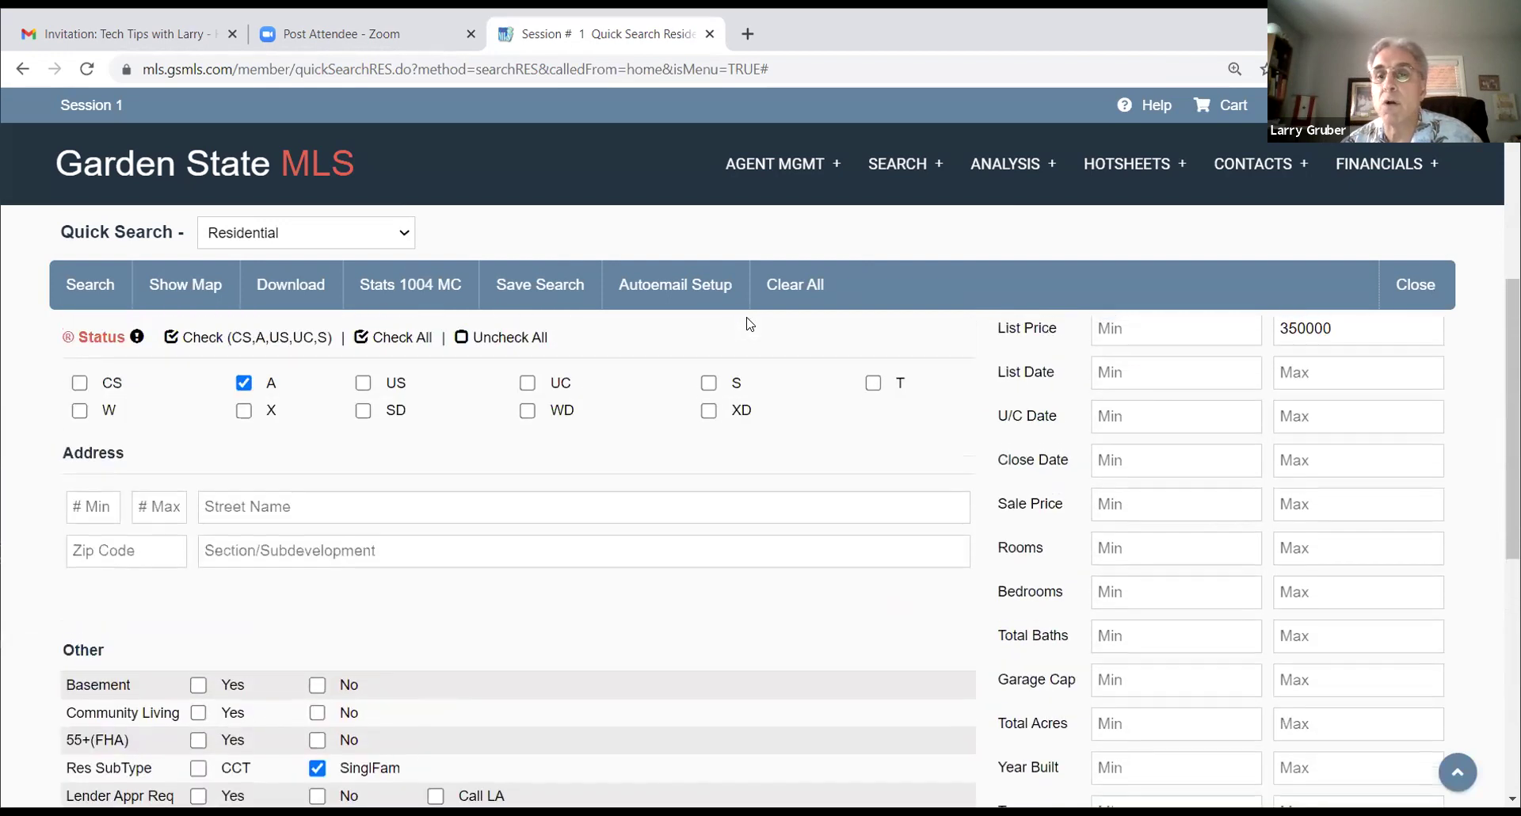
scroll(607, 401, down, 4)
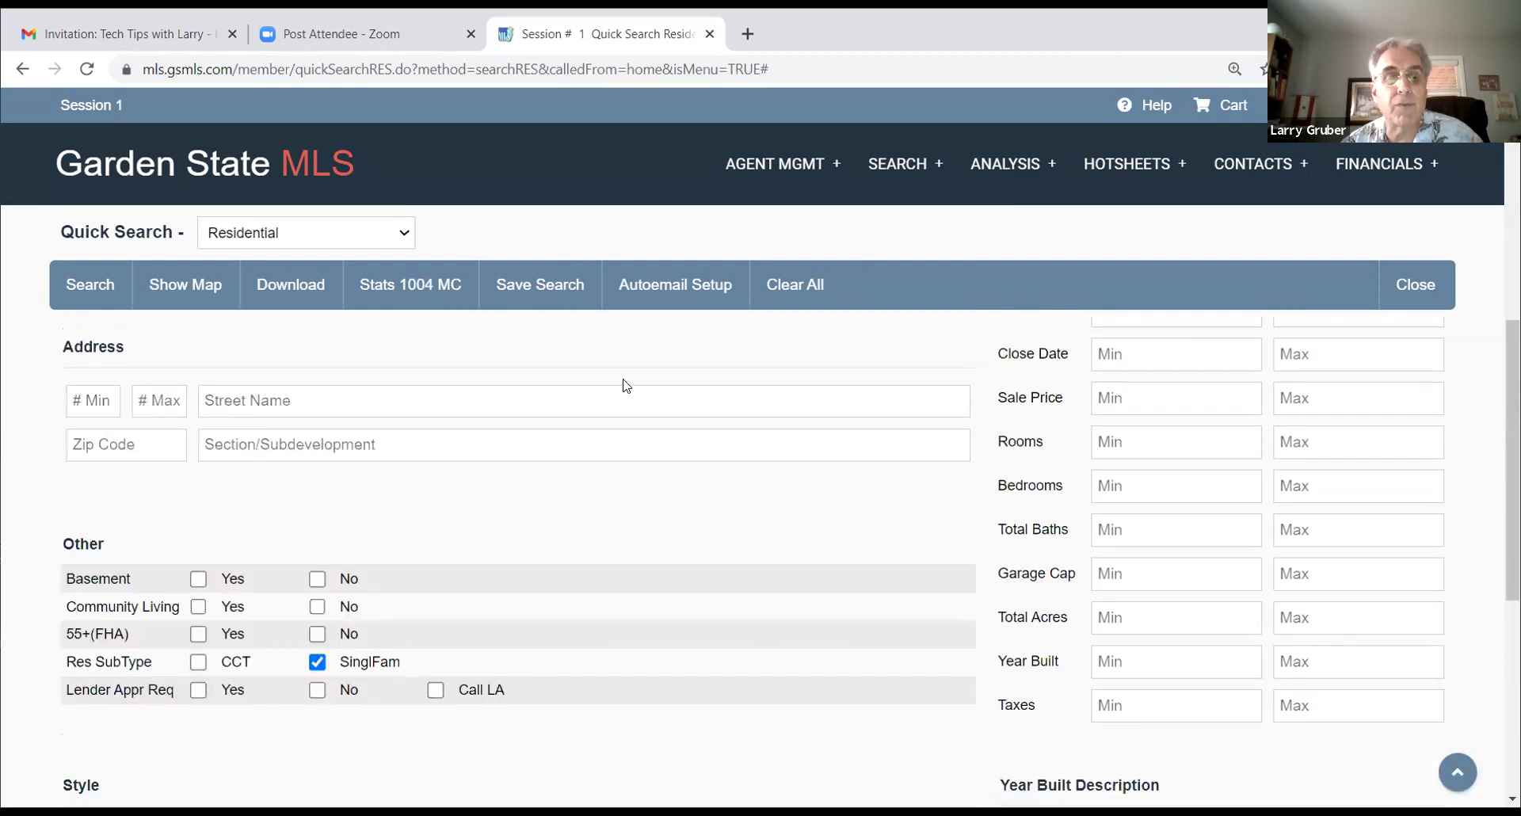
click(317, 462)
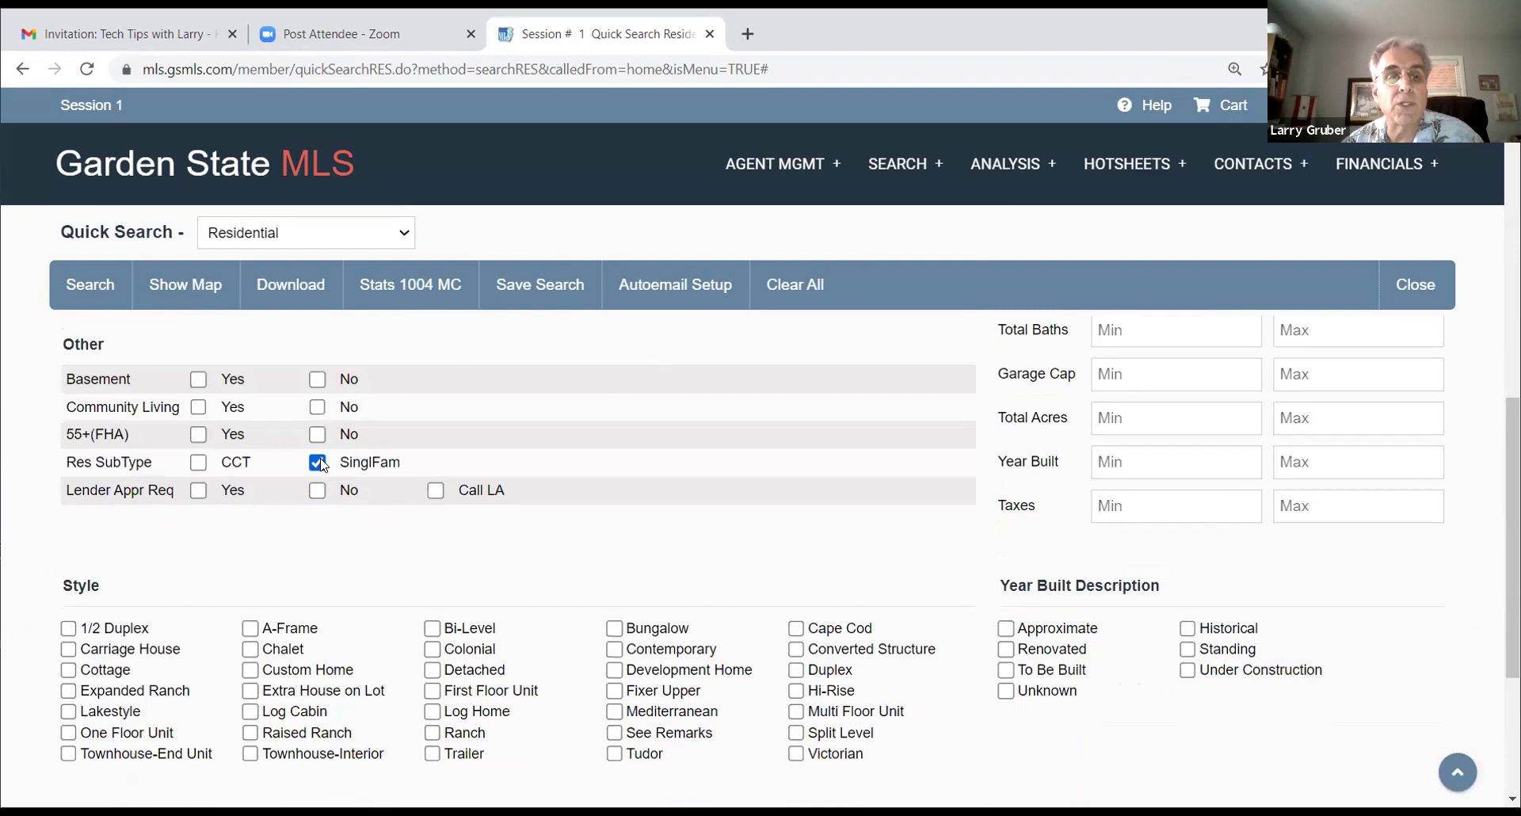
click(198, 462)
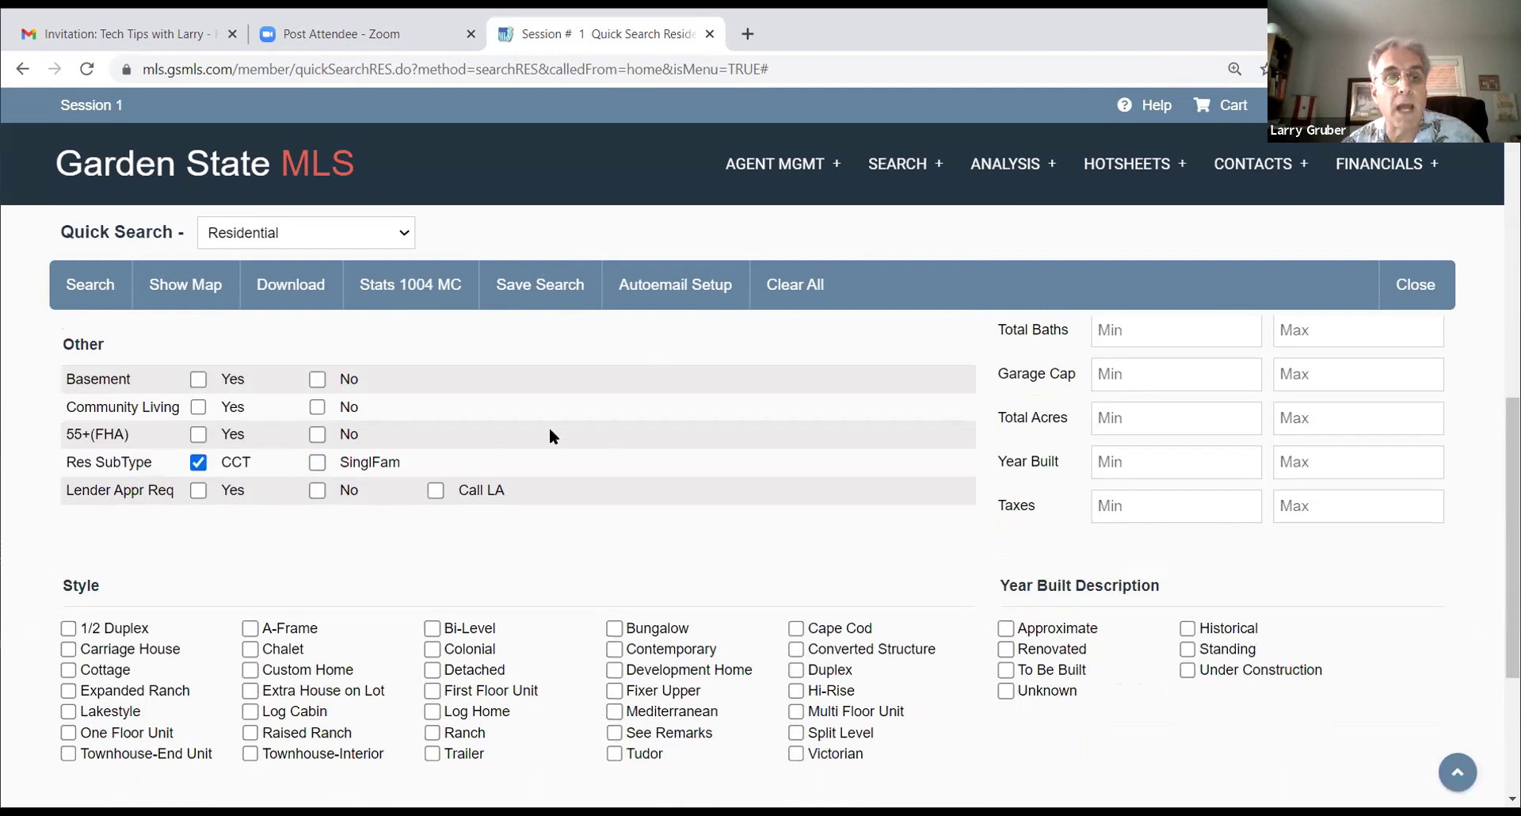
Step: Try the townhouse, multi-floor and one-floor Style options, then leave all Styles unchecked
scroll(548, 428, down, 1)
scroll(549, 434, down, 1)
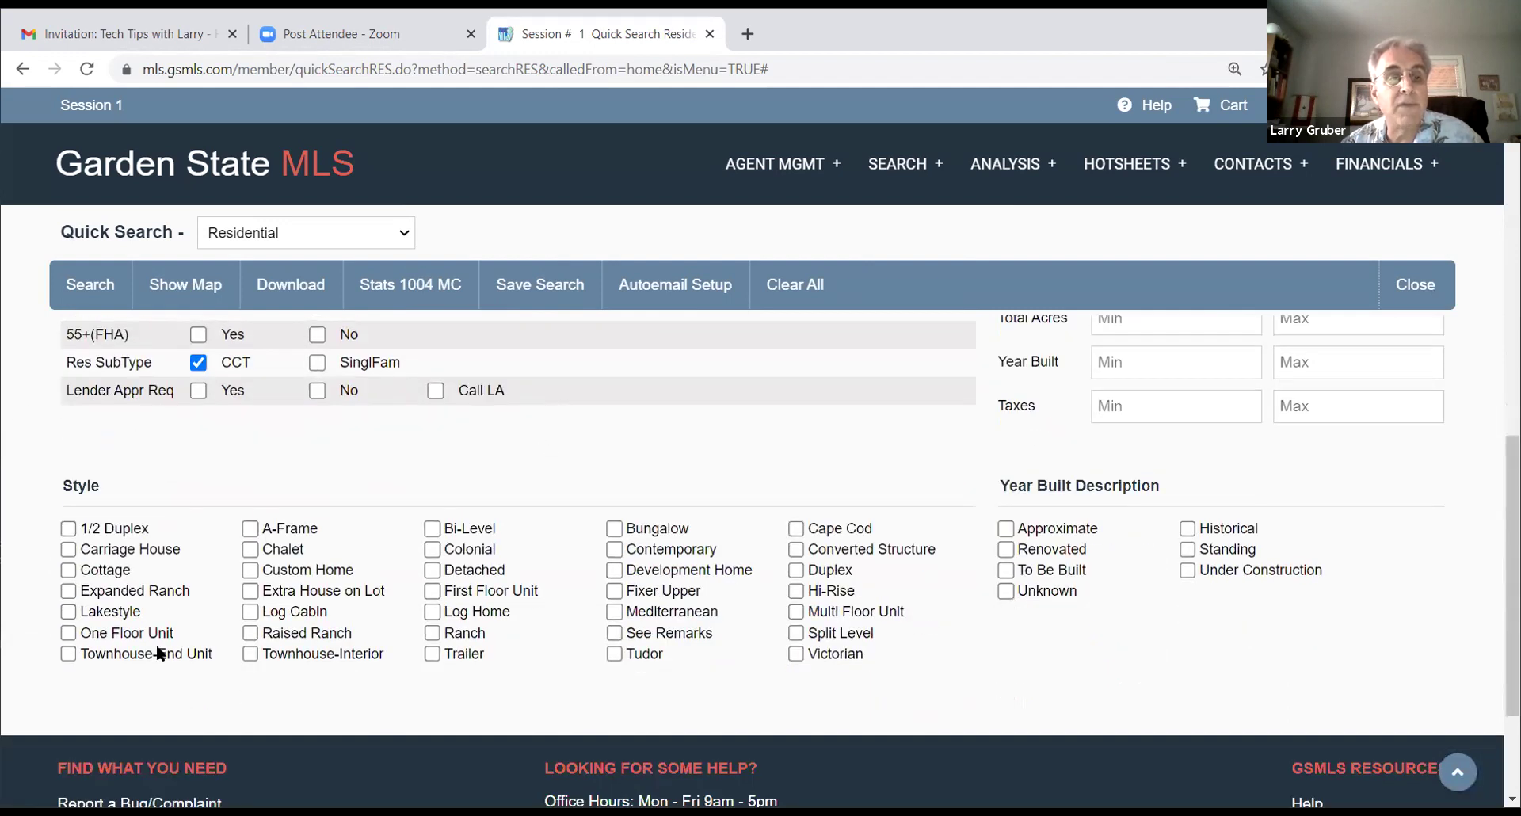
click(68, 654)
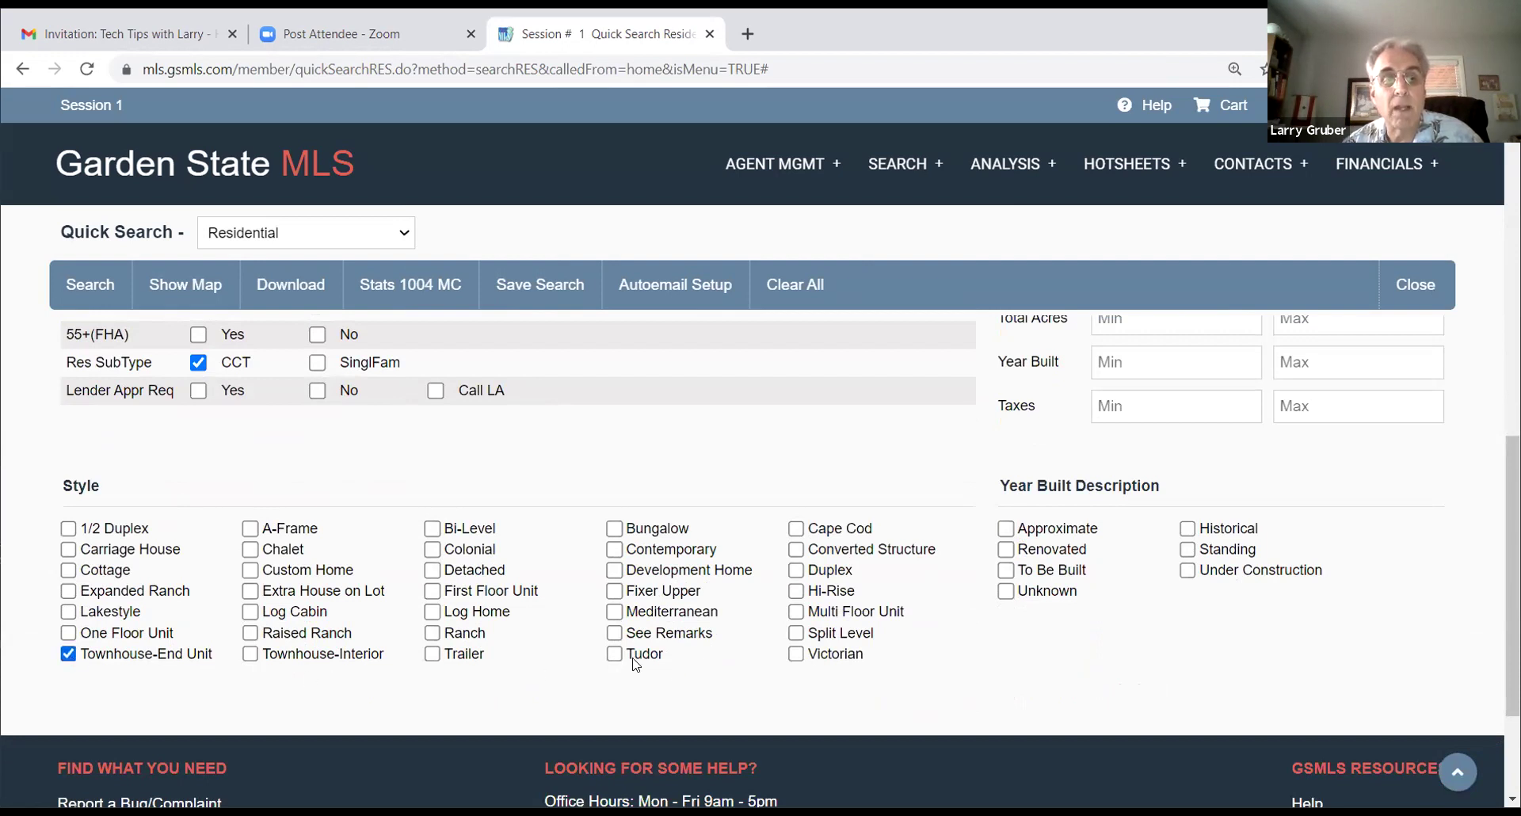
click(252, 656)
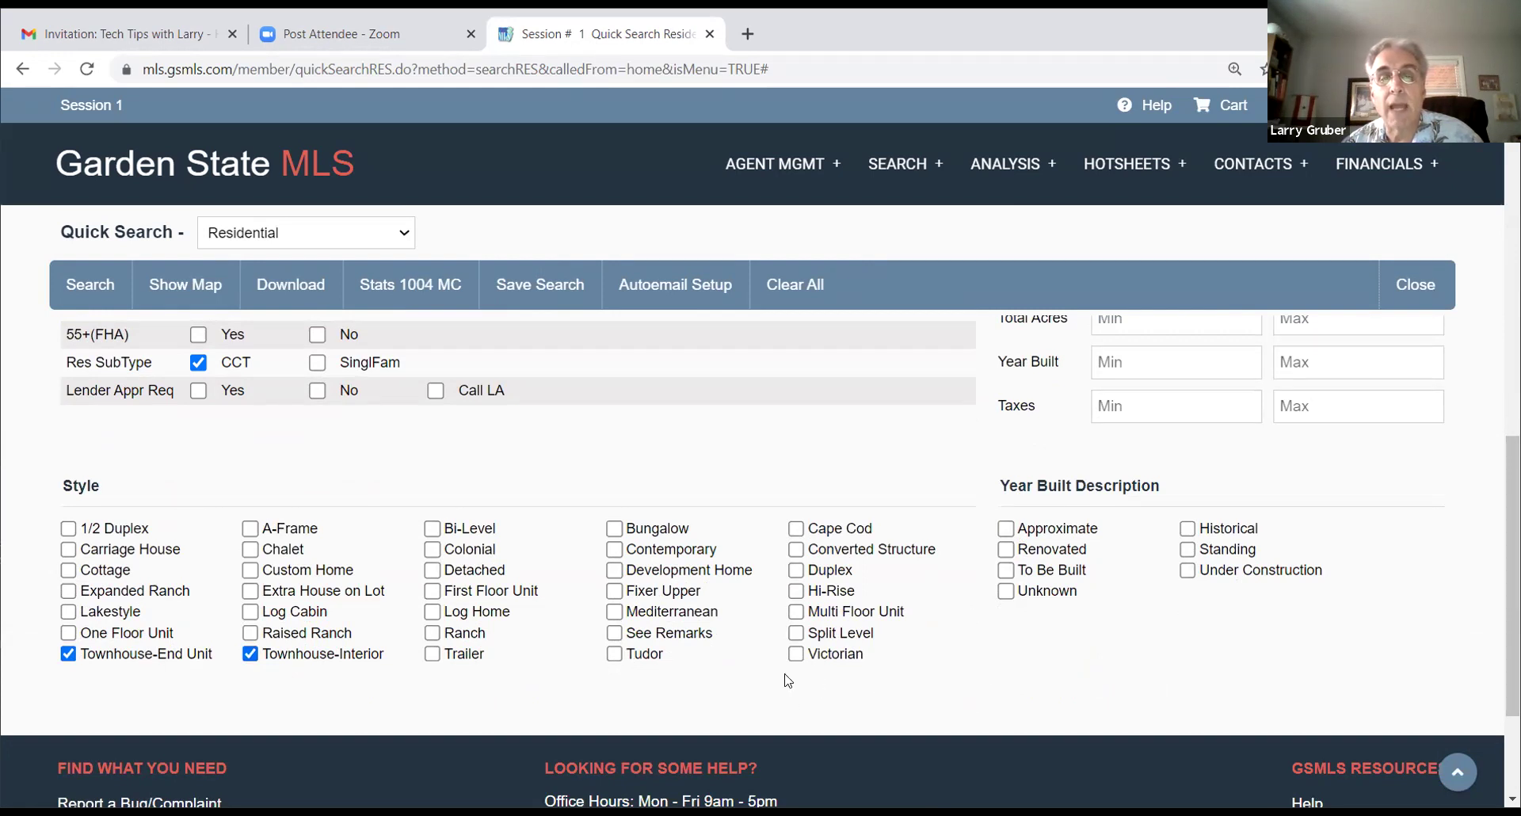
click(796, 612)
click(797, 612)
click(68, 633)
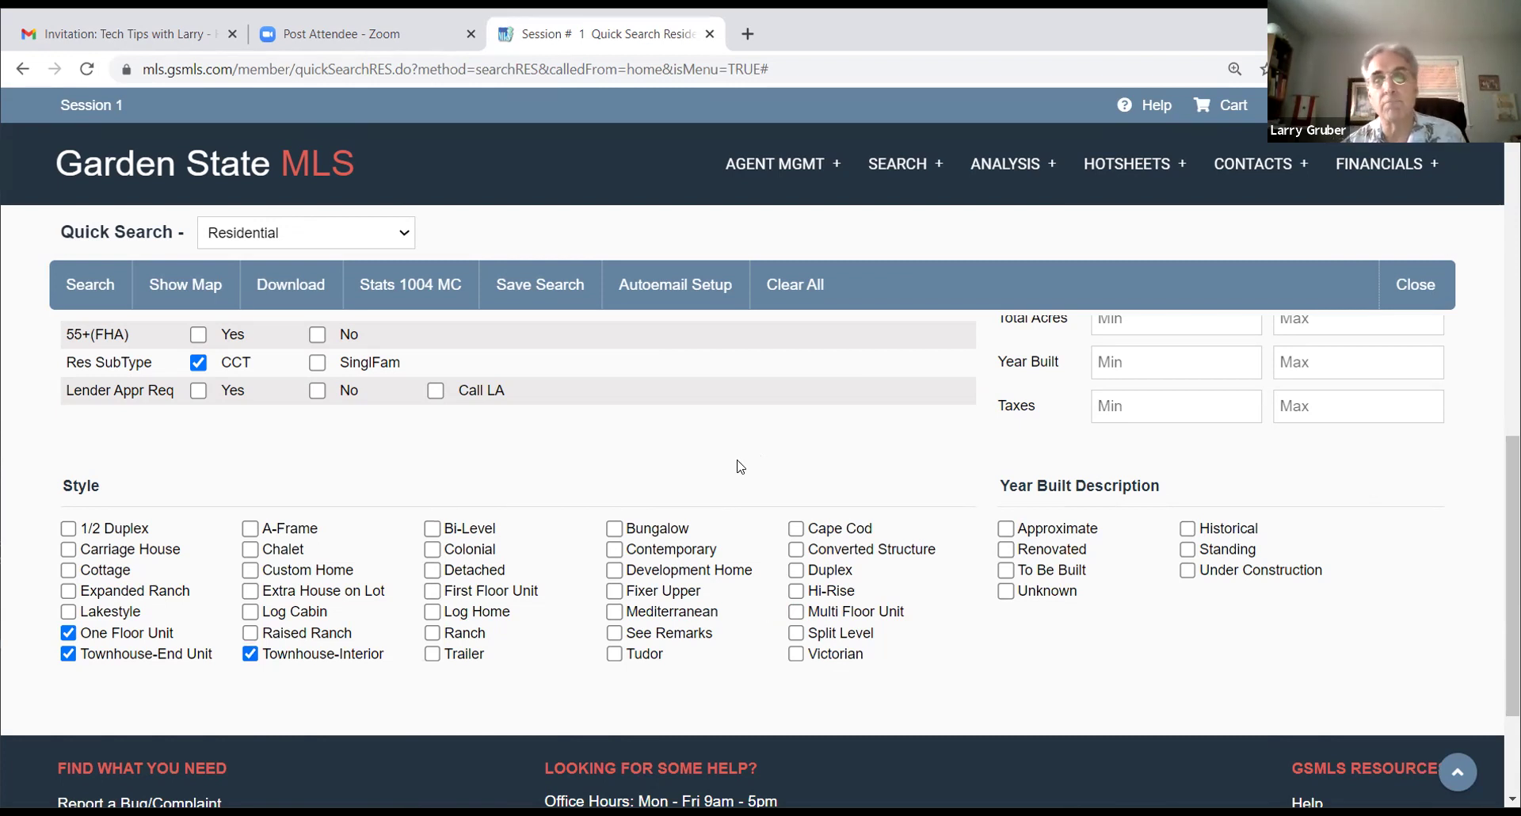
click(250, 654)
click(68, 654)
click(69, 633)
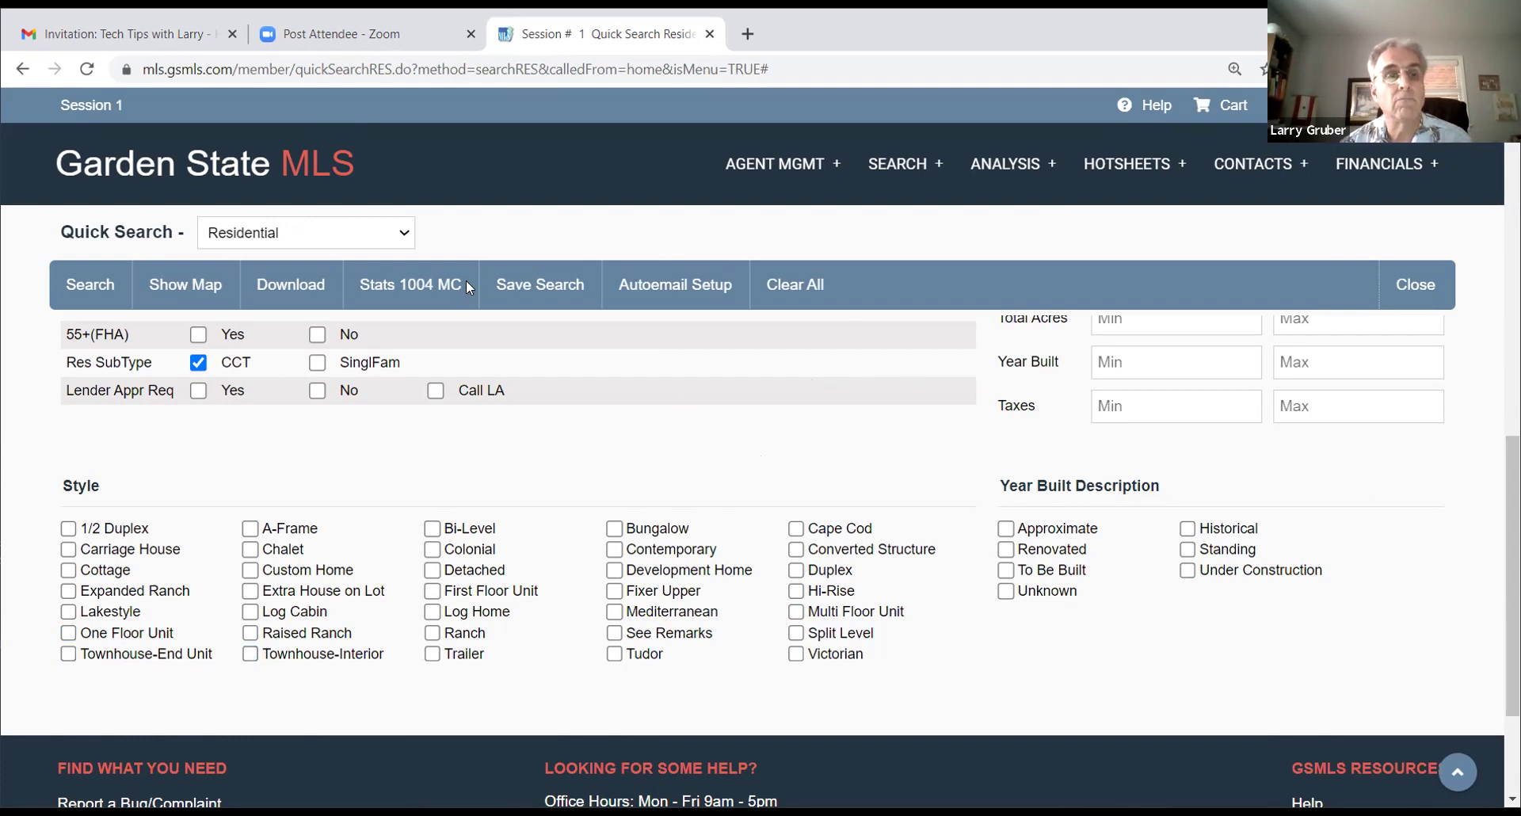
Step: Delete the 350000 value so the List Price Max field is empty
scroll(919, 436, up, 10)
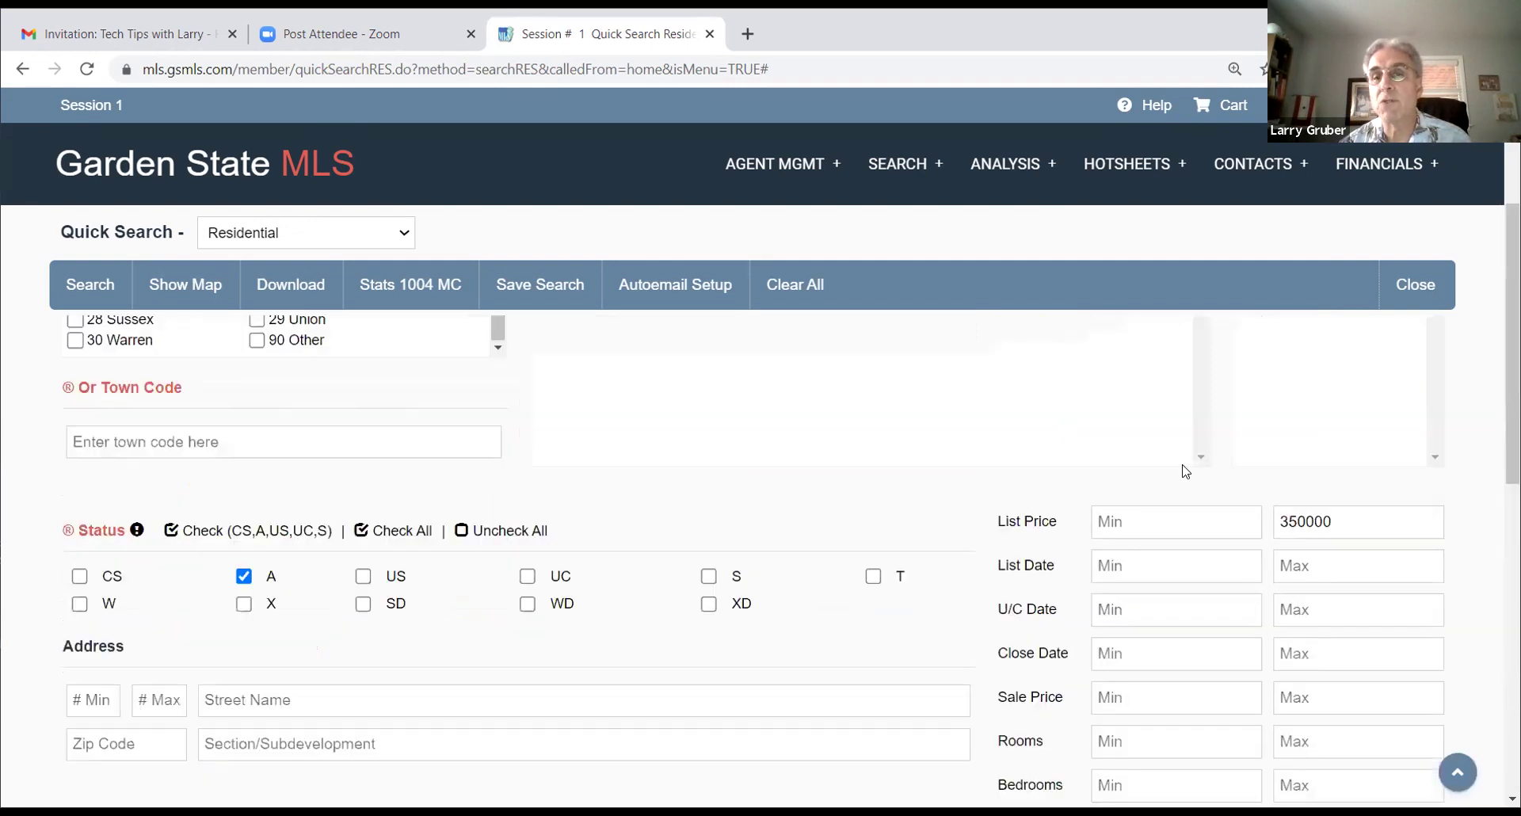
drag(1341, 520, 1132, 521)
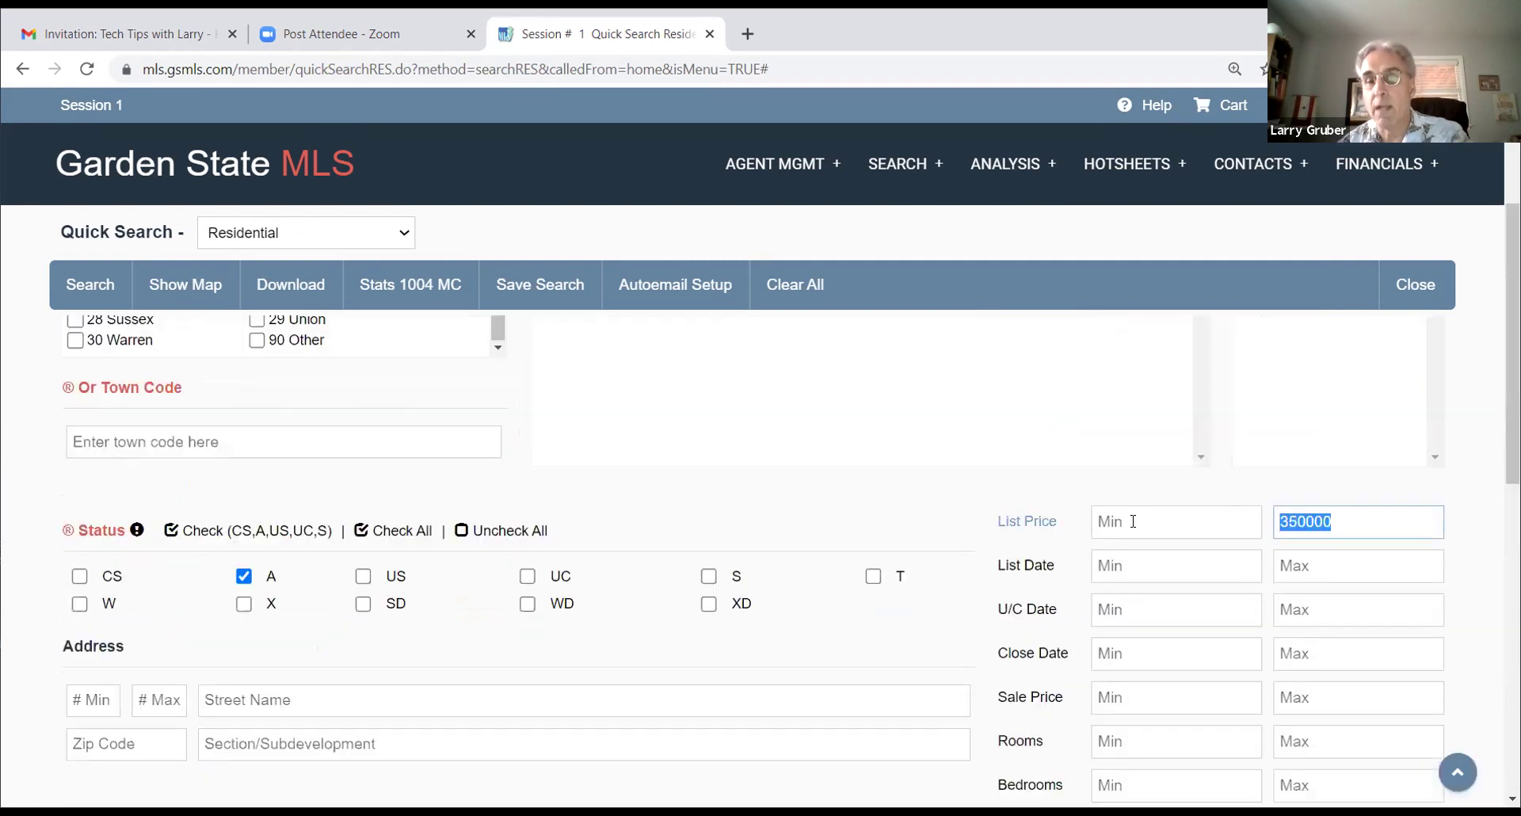
key(BackSpace)
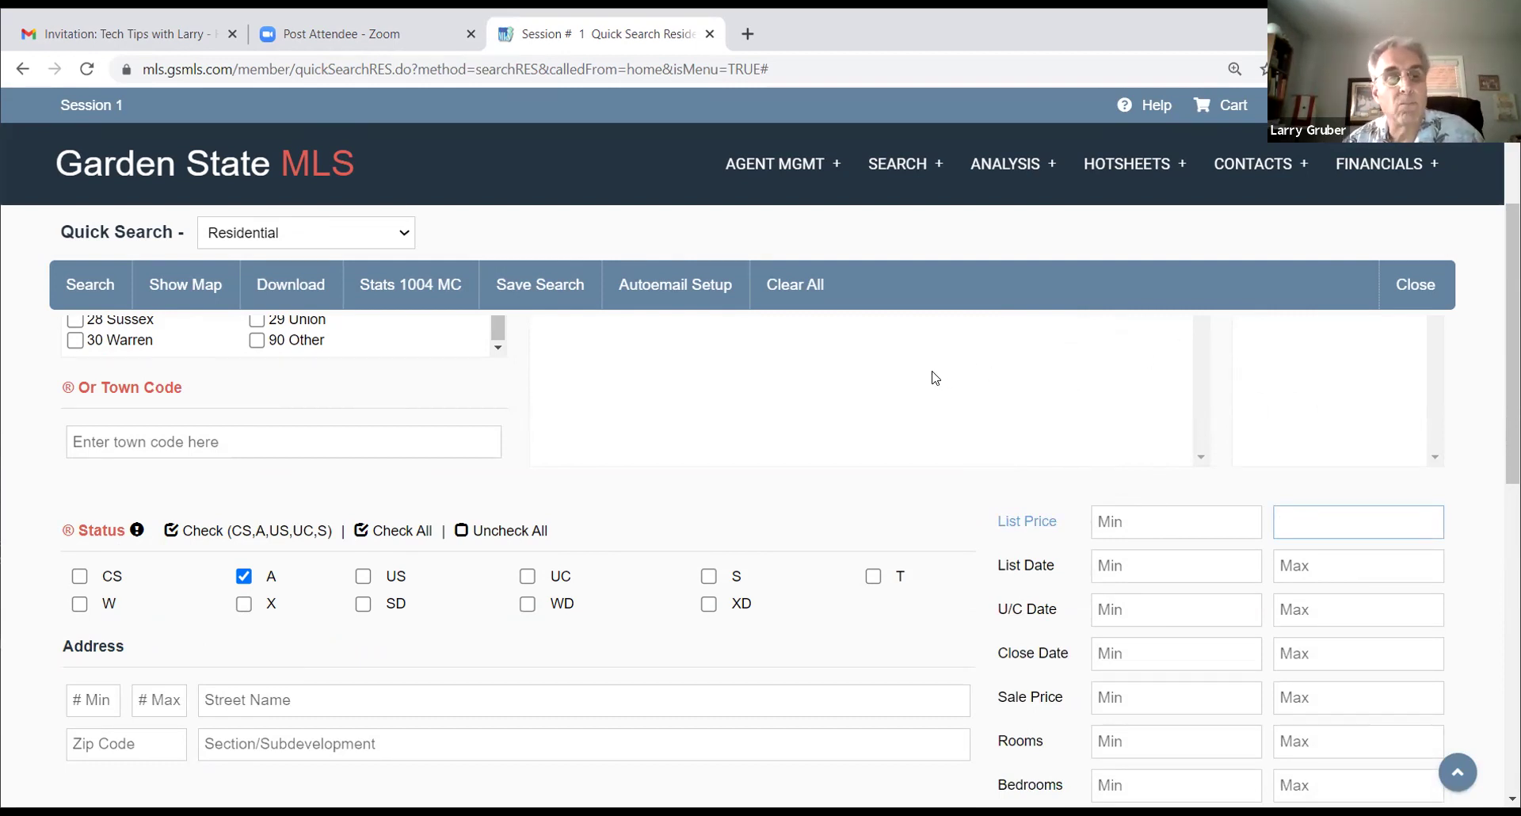
scroll(935, 378, down, 8)
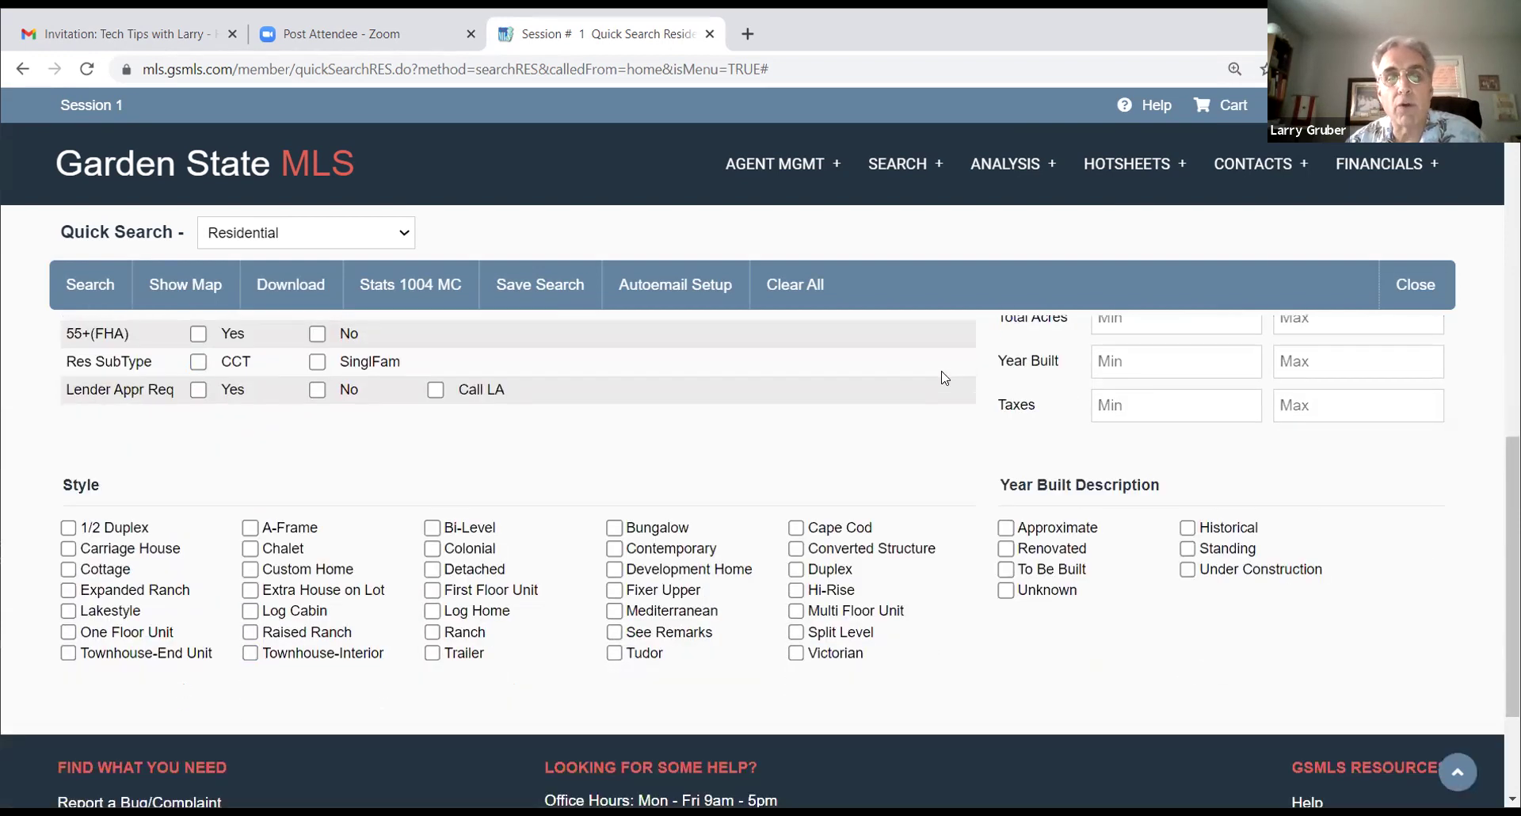
scroll(944, 378, down, 1)
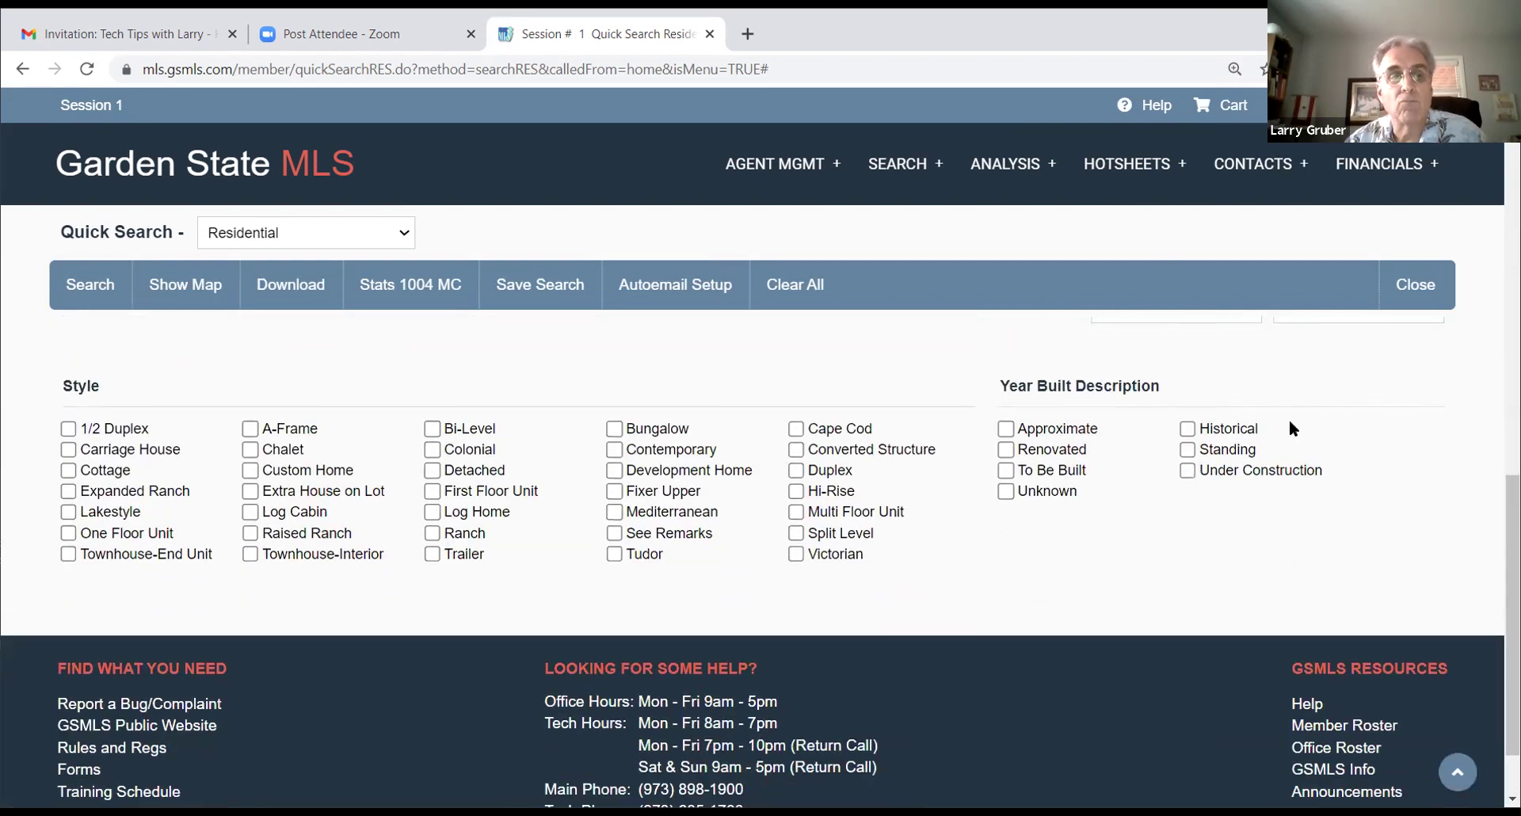
scroll(1342, 418, up, 5)
scroll(1342, 417, down, 4)
scroll(1345, 418, up, 4)
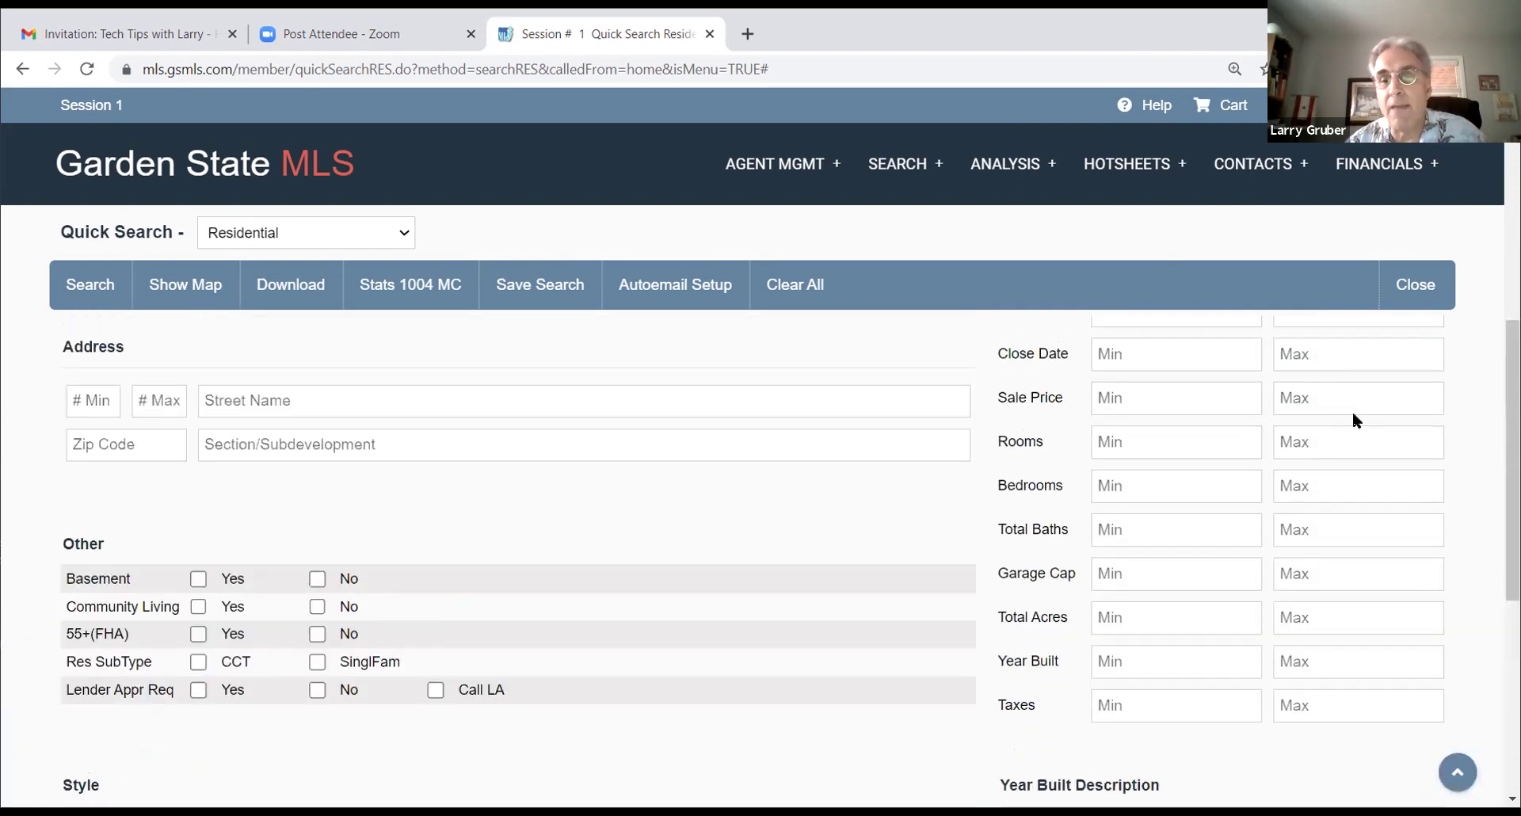
scroll(1352, 416, up, 4)
click(1353, 420)
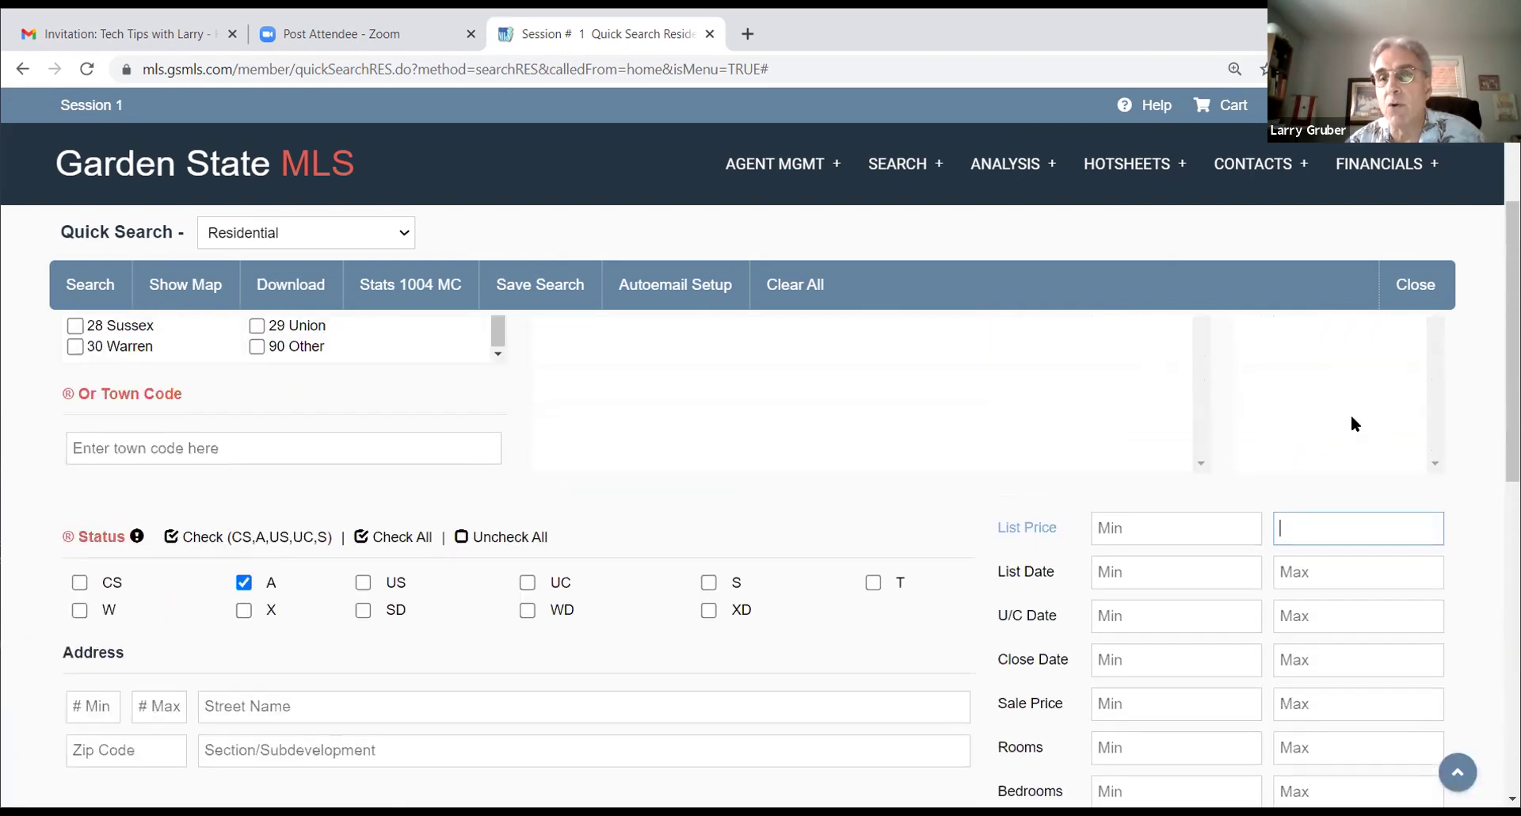
scroll(1351, 417, up, 3)
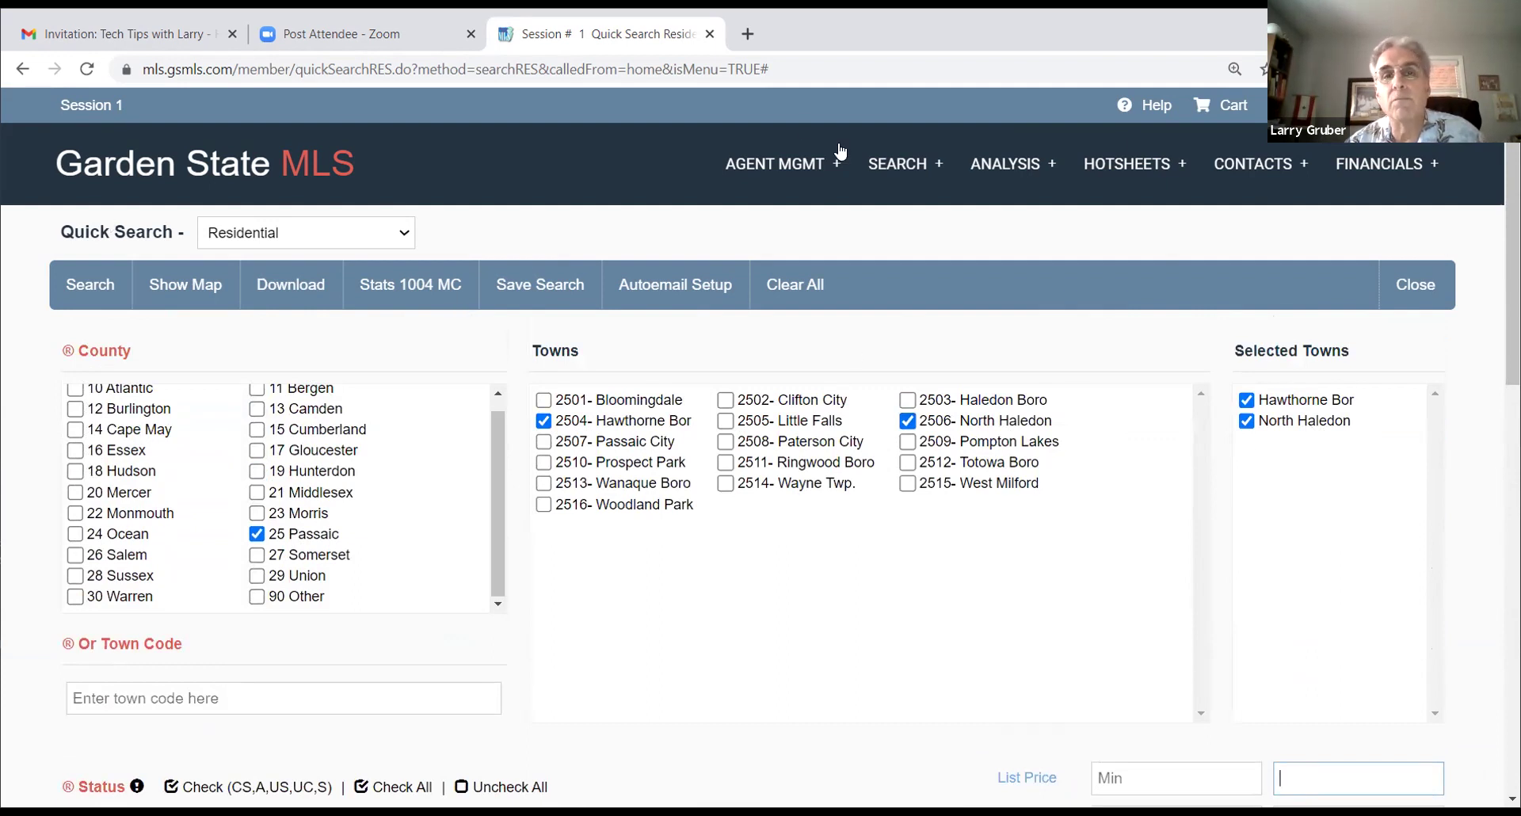
click(903, 164)
Step: Go to SEARCH > Advanced Search > RES to open the Residential Advance Search page
mouse_move(903, 220)
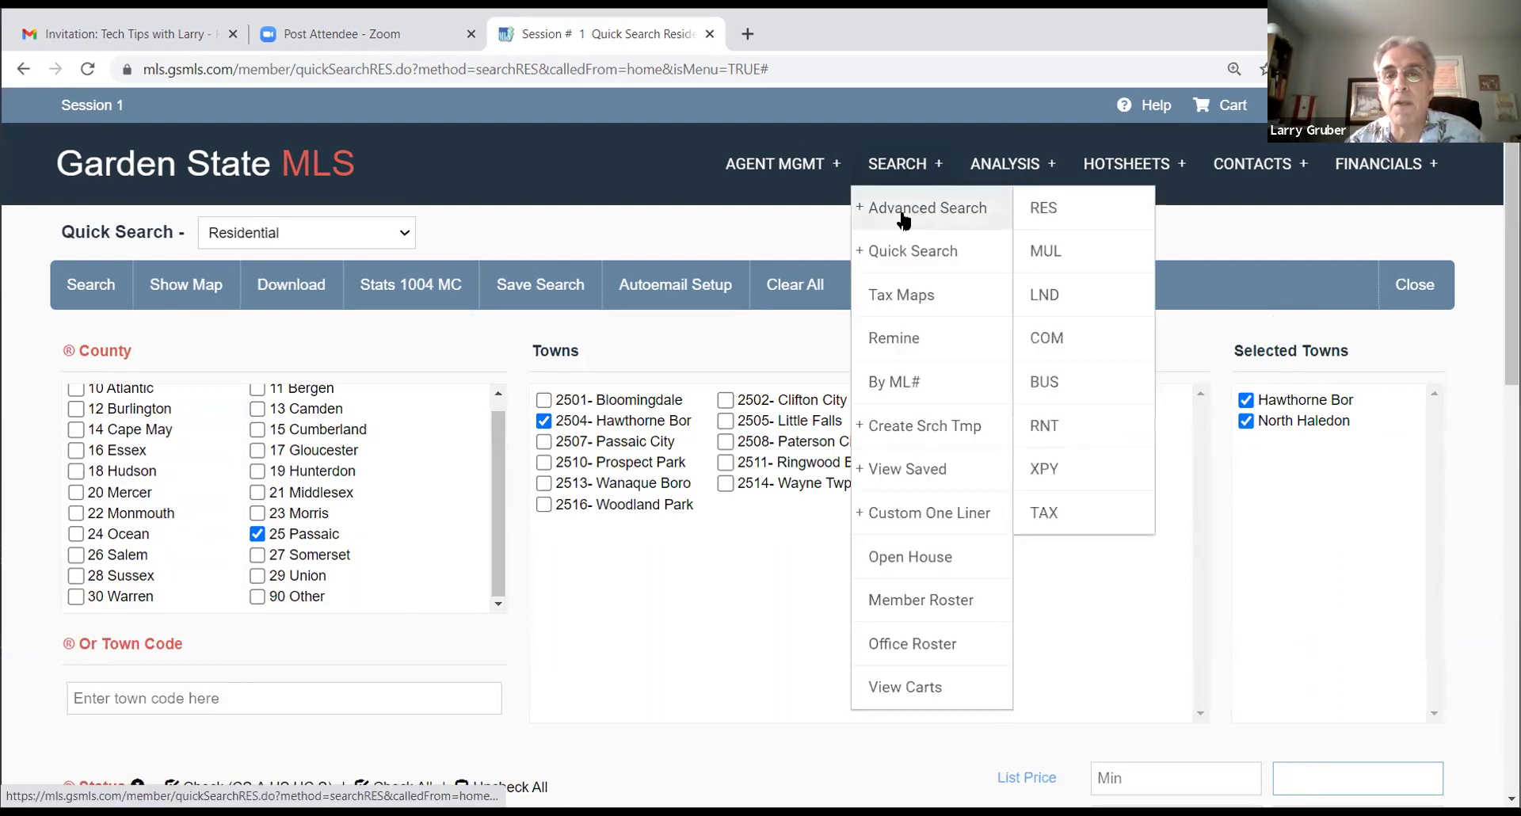
click(1021, 218)
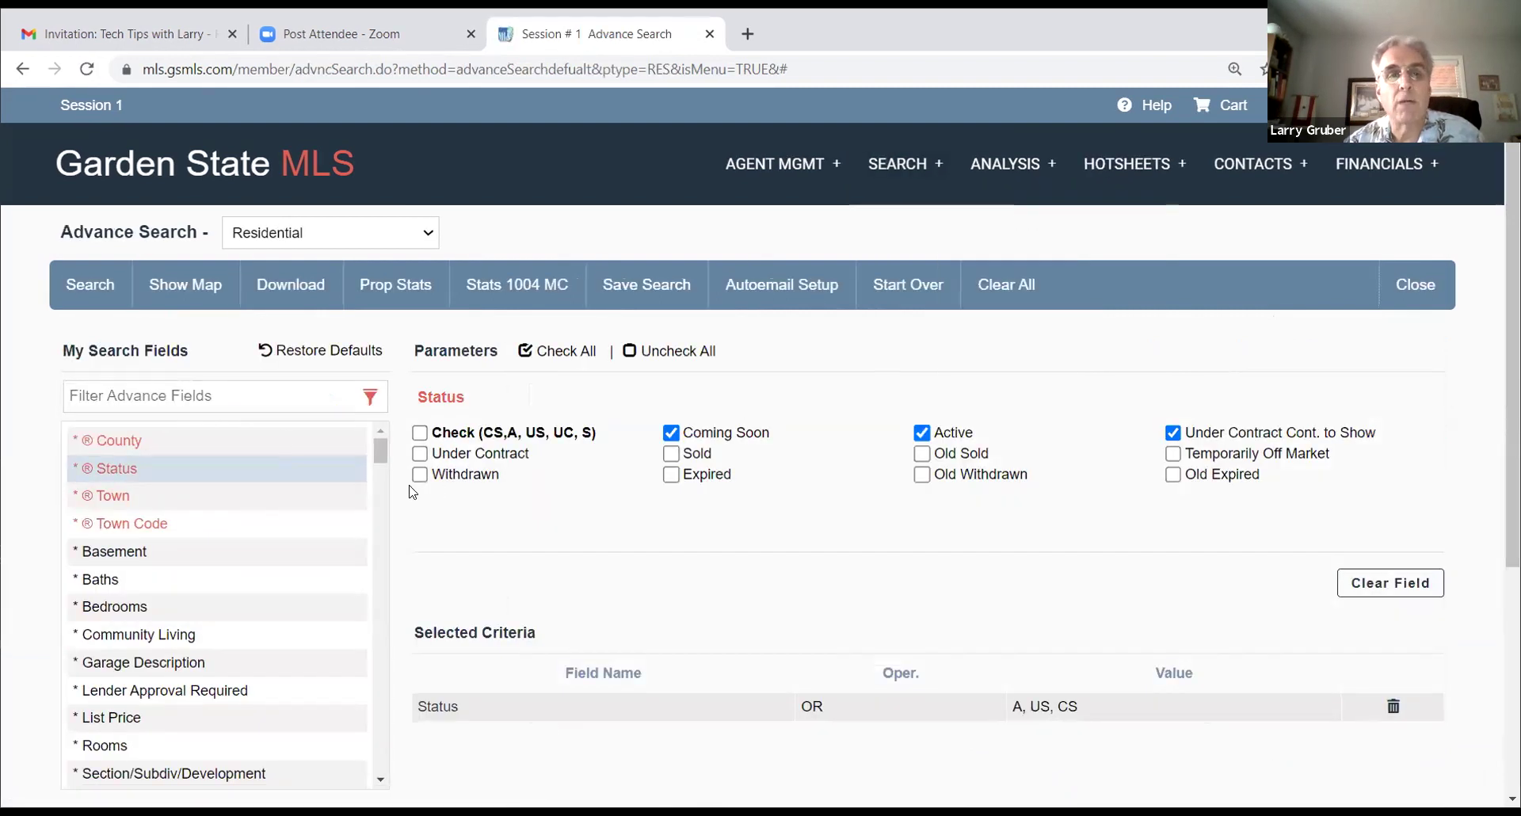
scroll(336, 475, down, 1)
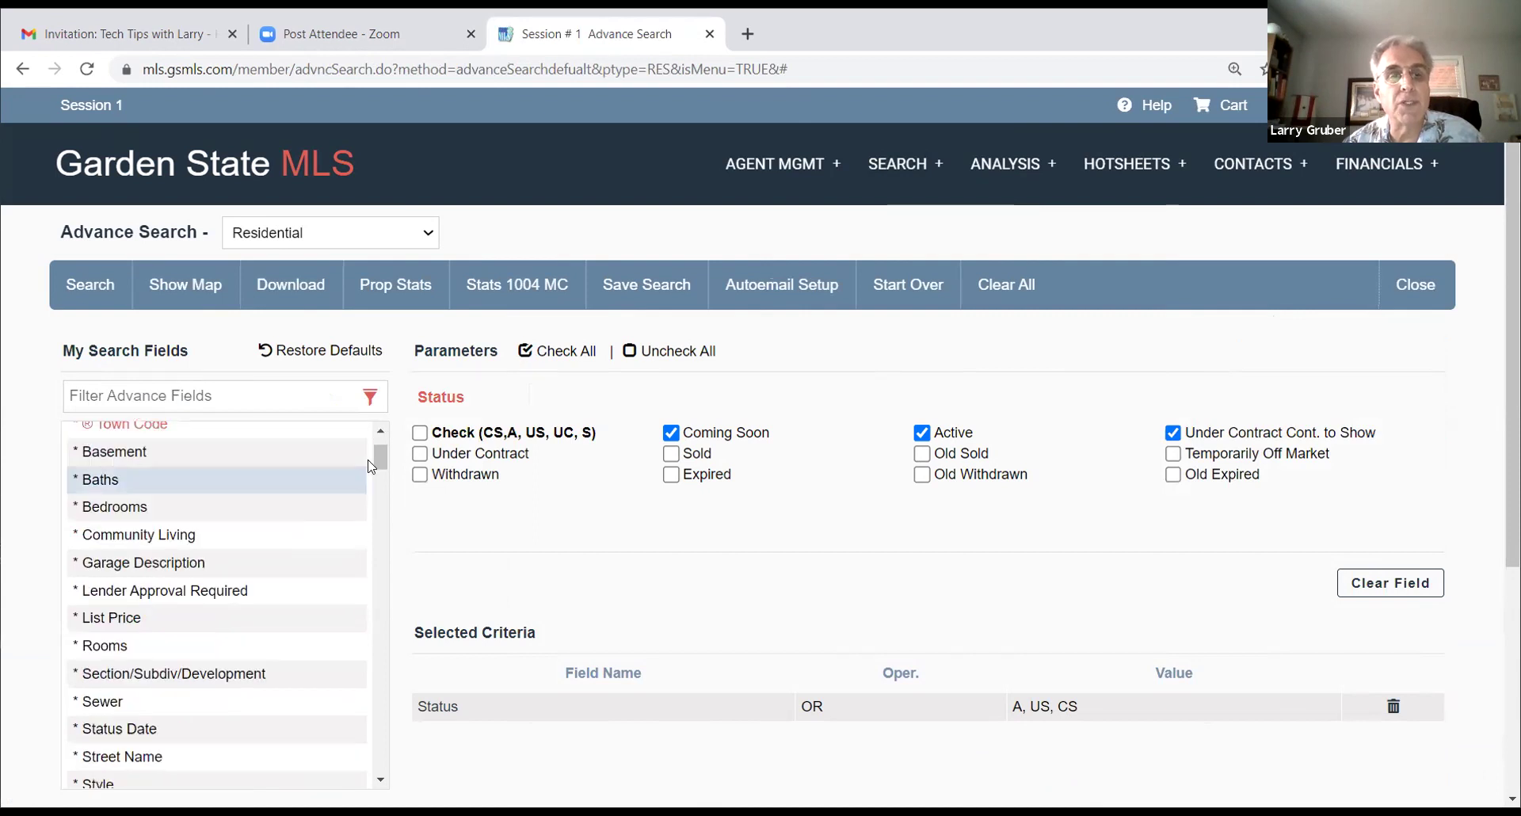
drag(377, 458, 369, 770)
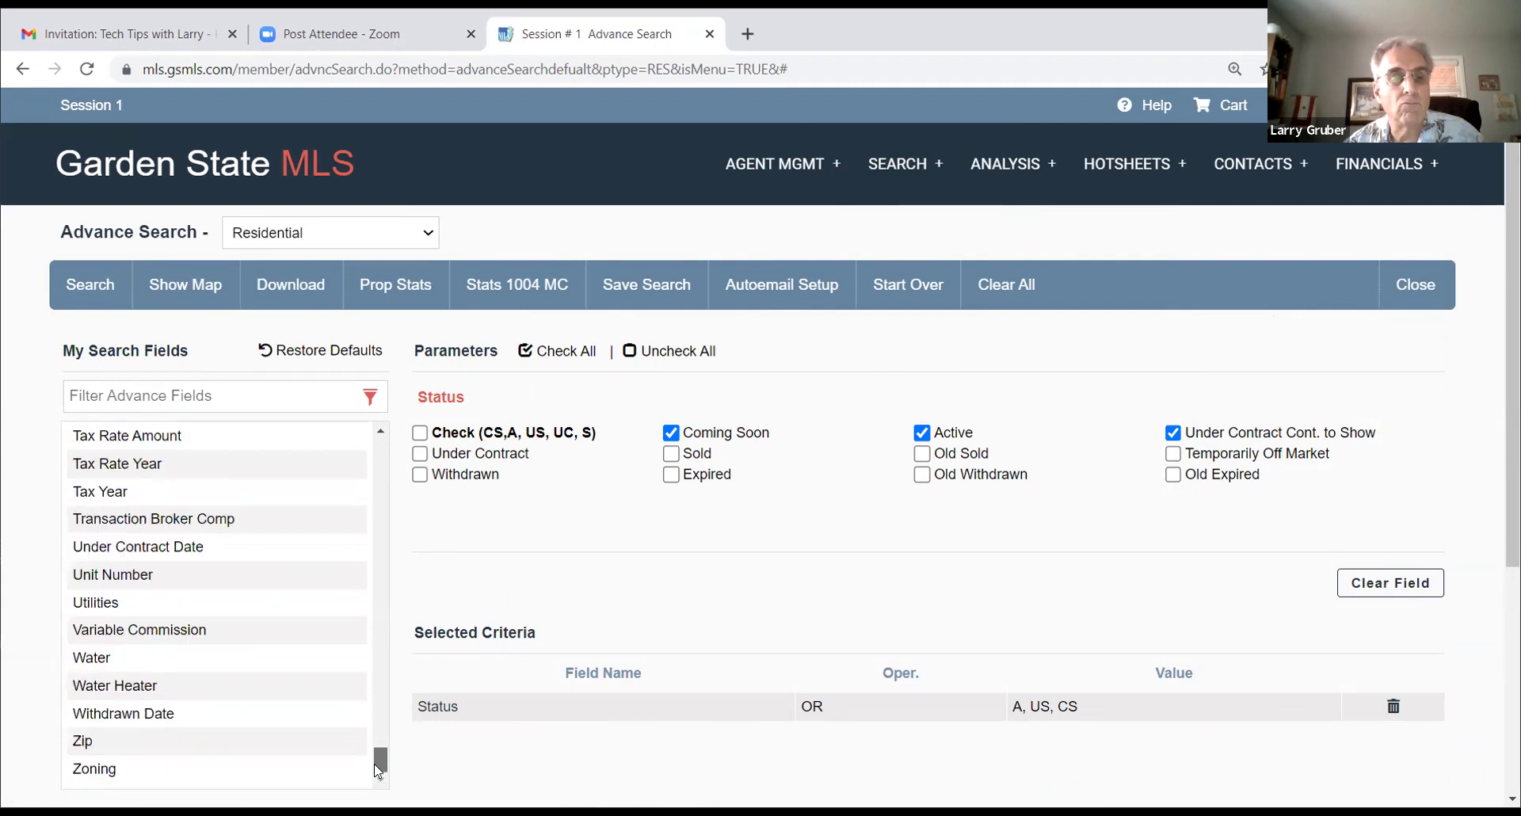
Step: Show the Water Heater criteria, then scroll the field list and bring up the Fuel Type options
click(189, 692)
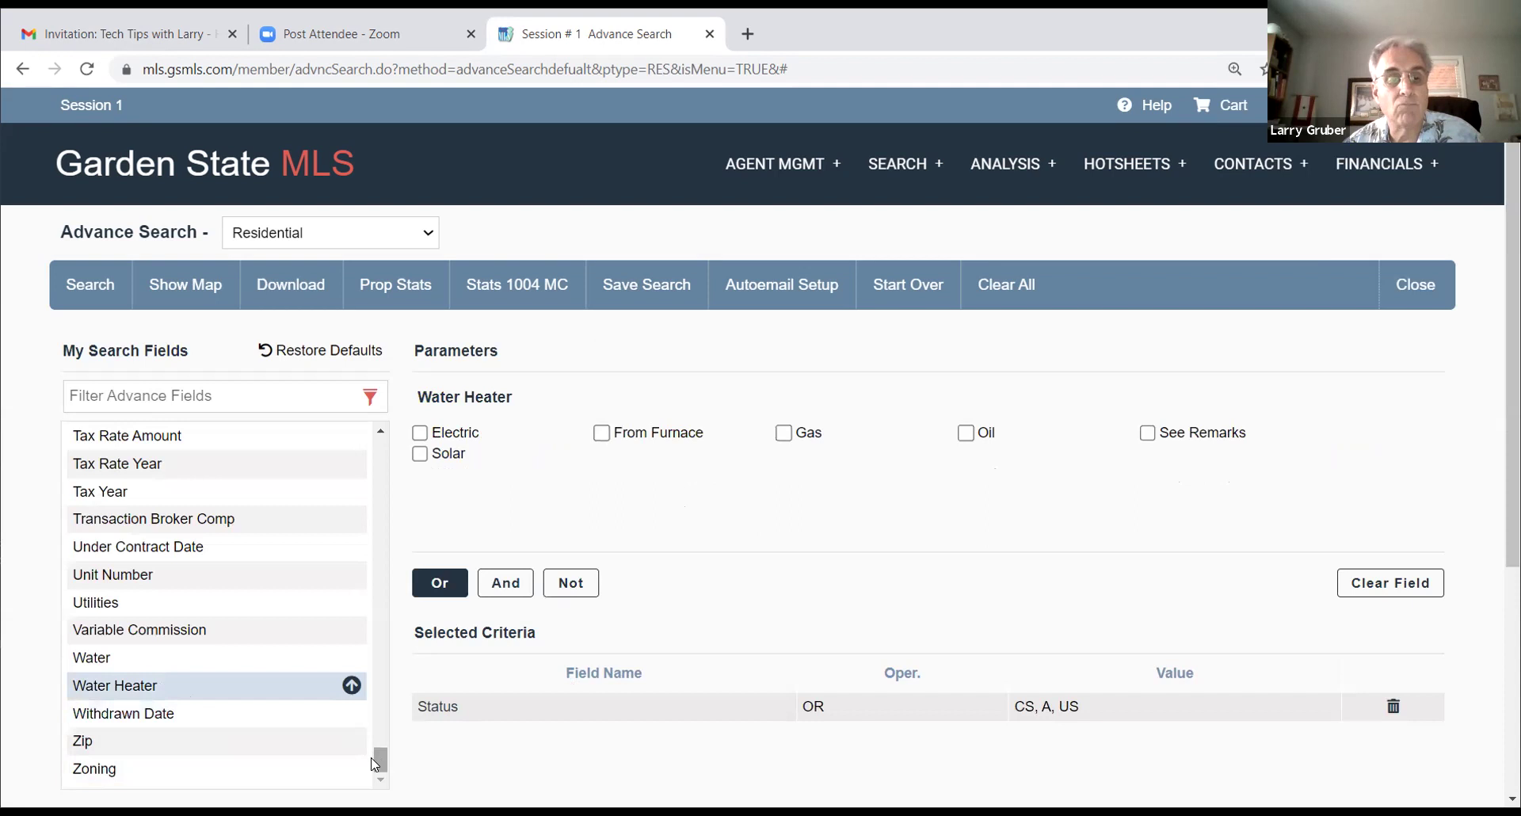
drag(378, 765, 393, 444)
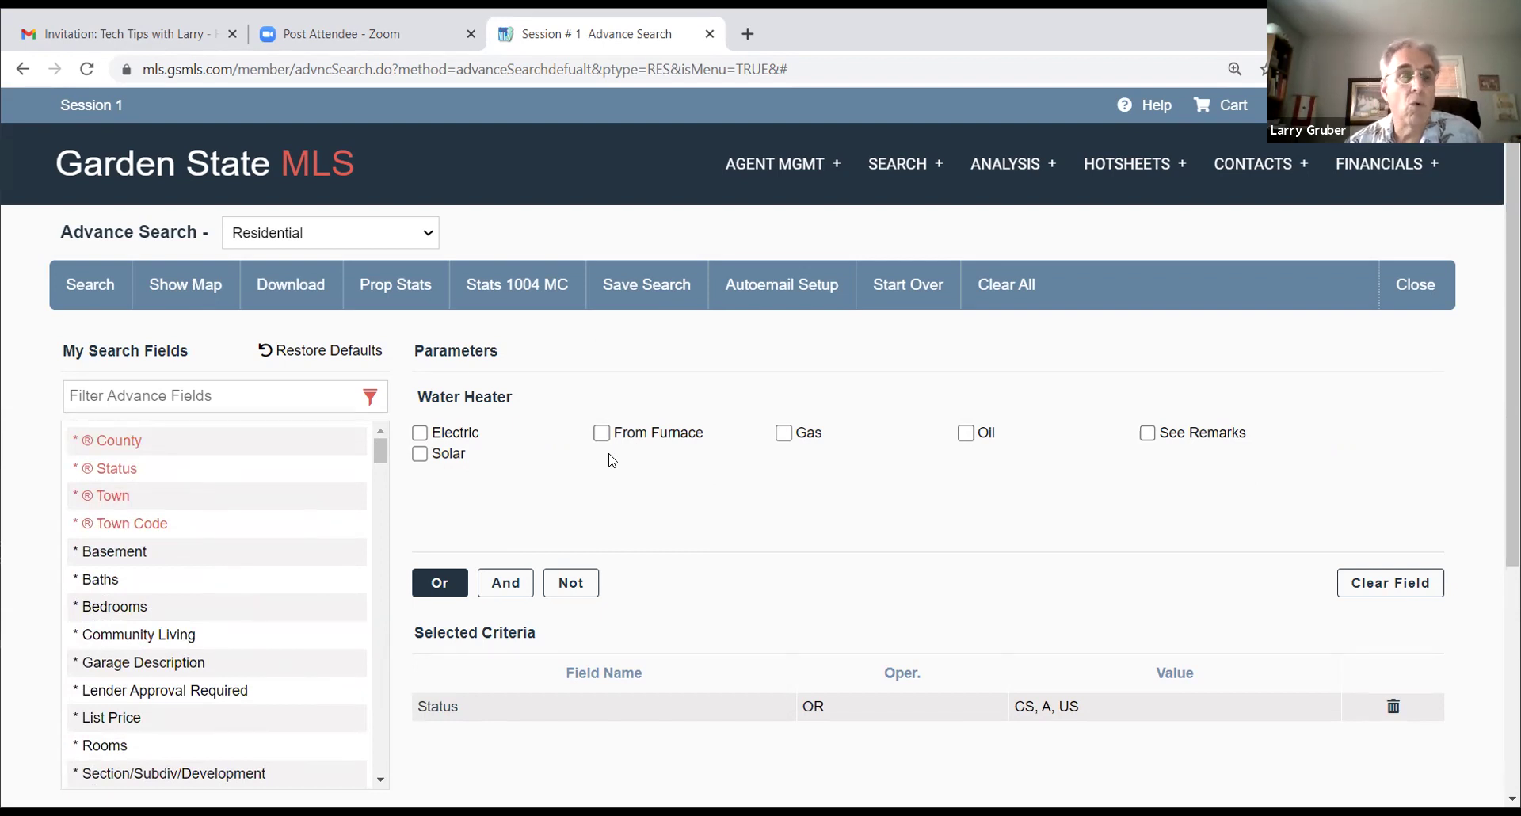
drag(370, 447, 379, 485)
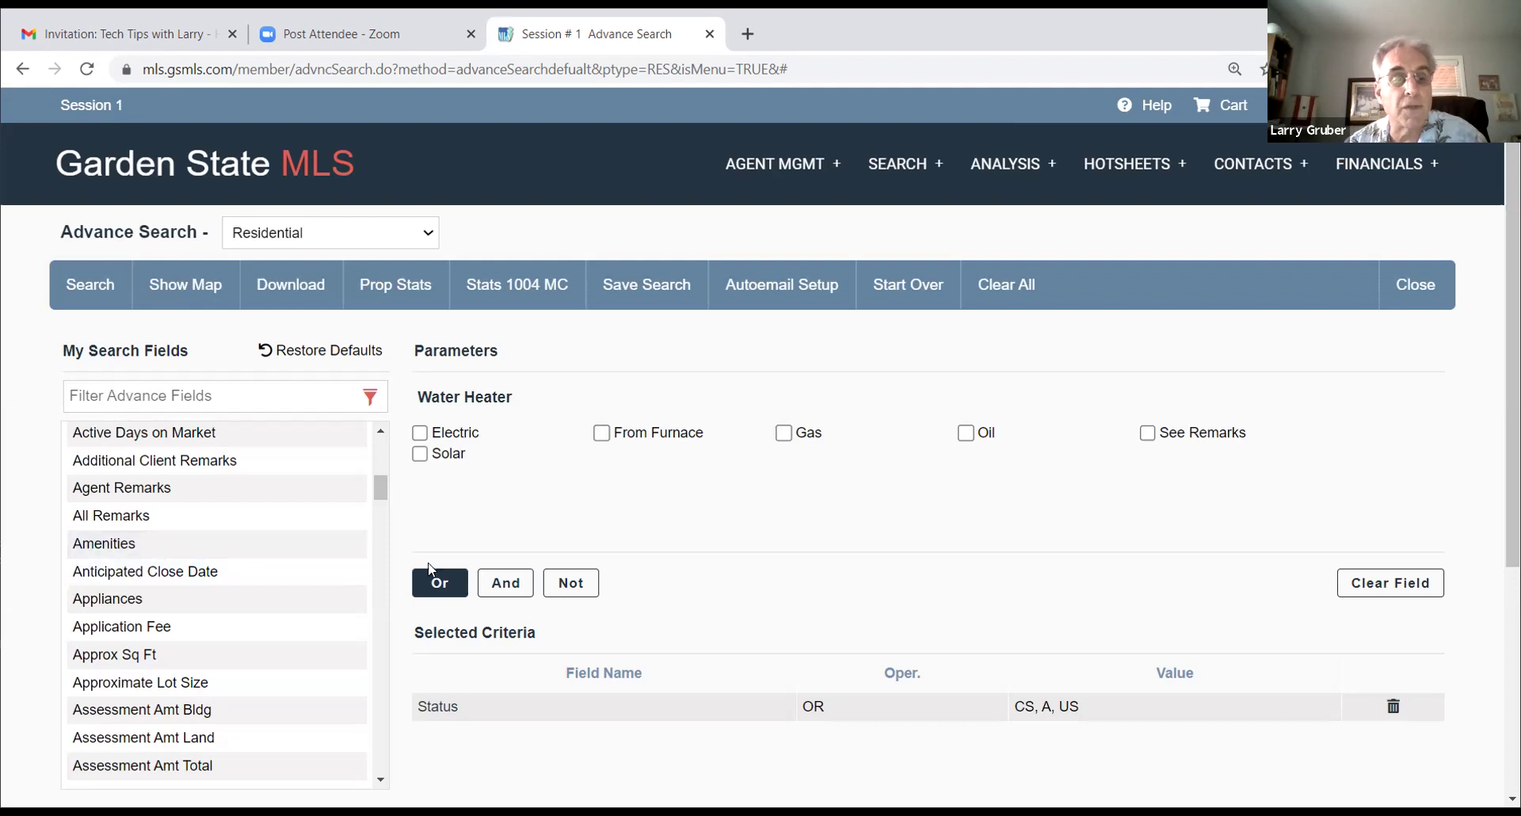
drag(379, 483, 377, 525)
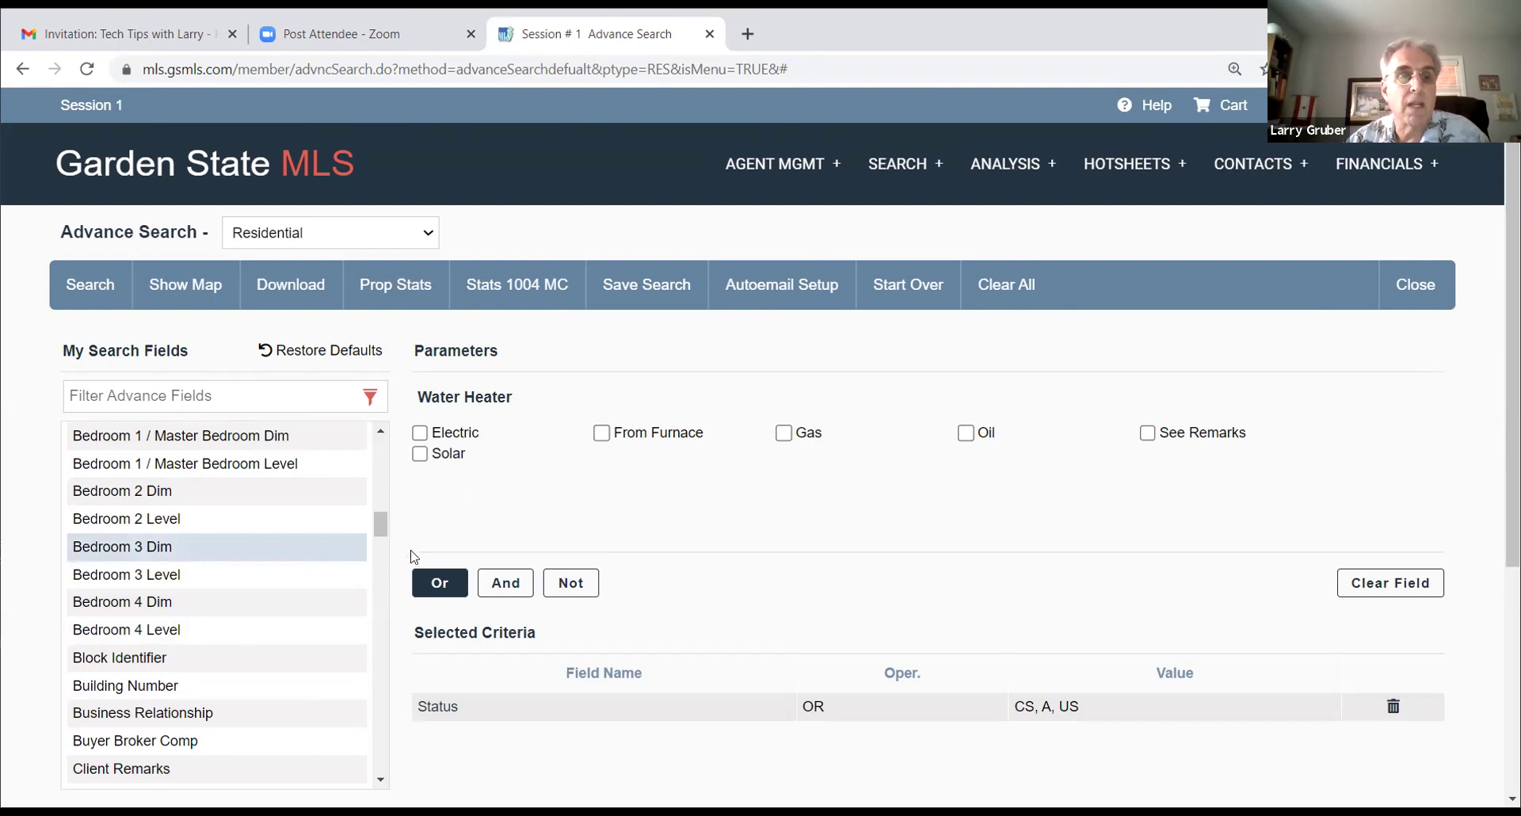
drag(381, 536, 346, 595)
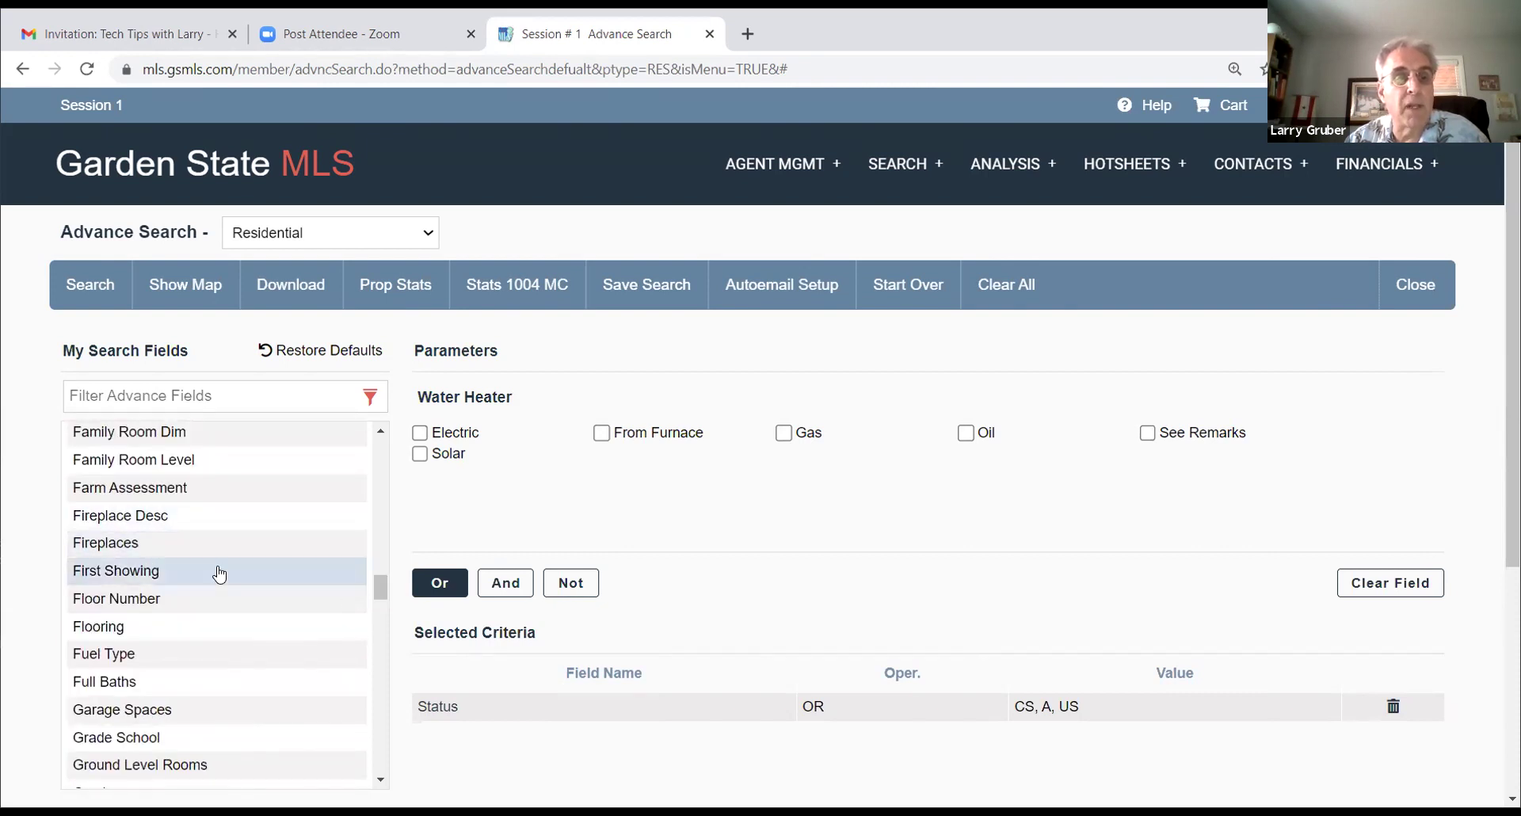
drag(375, 584, 380, 597)
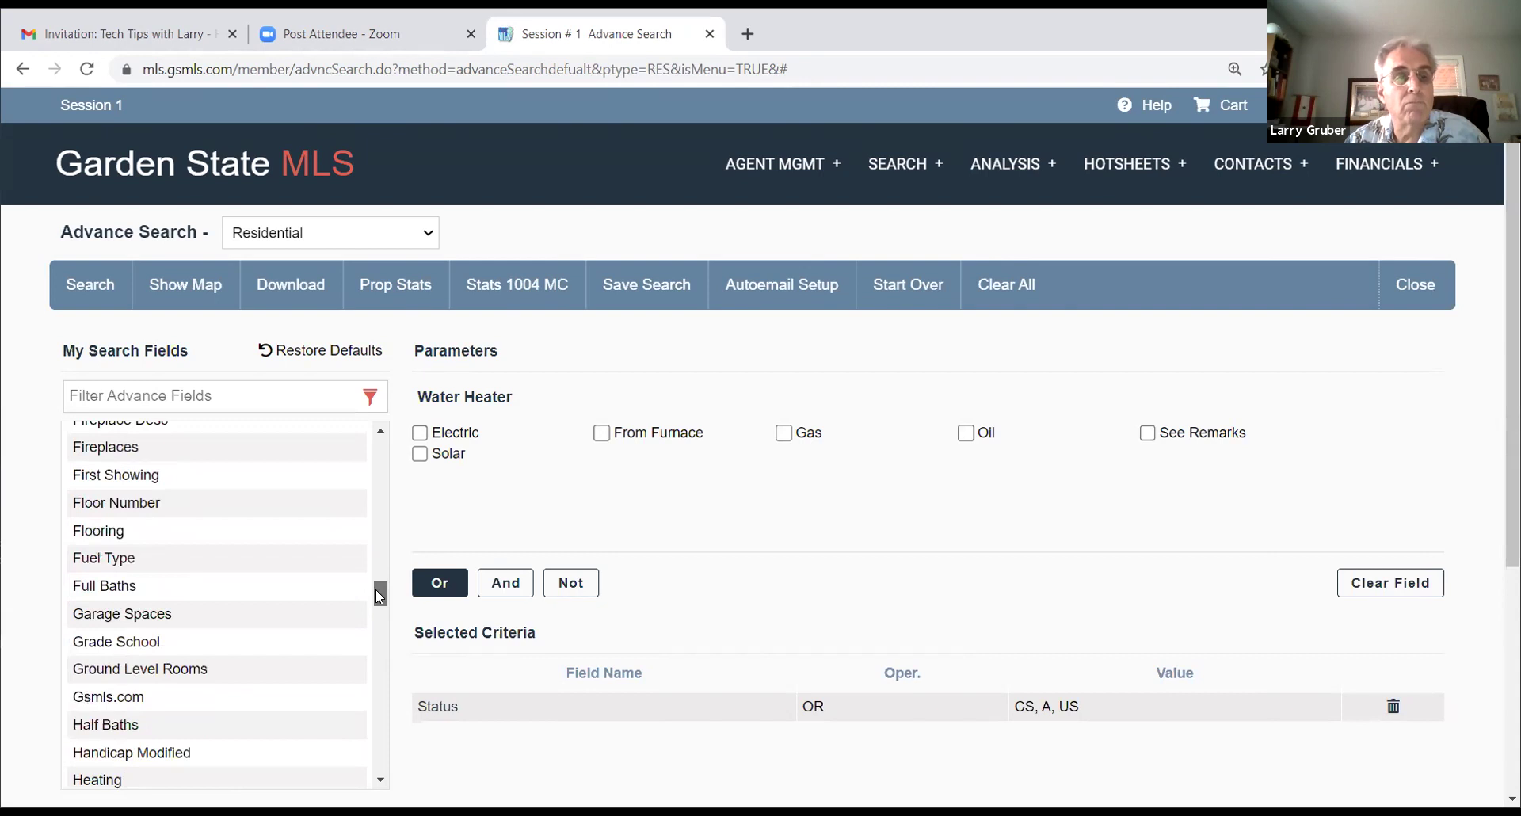
click(157, 563)
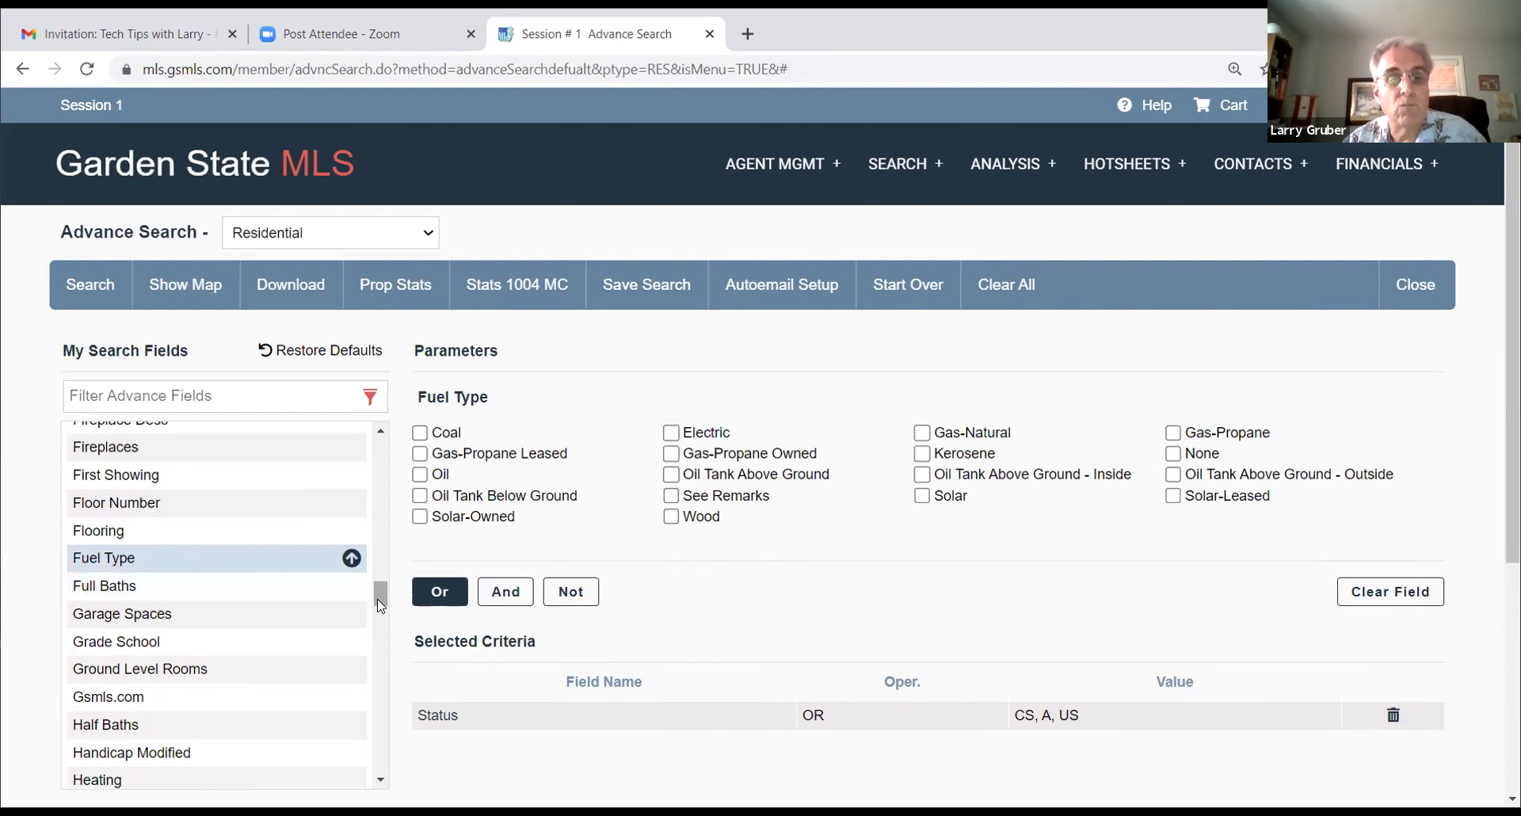
Step: Scroll further down the My Search Fields list past Fuel Type
drag(380, 599, 383, 638)
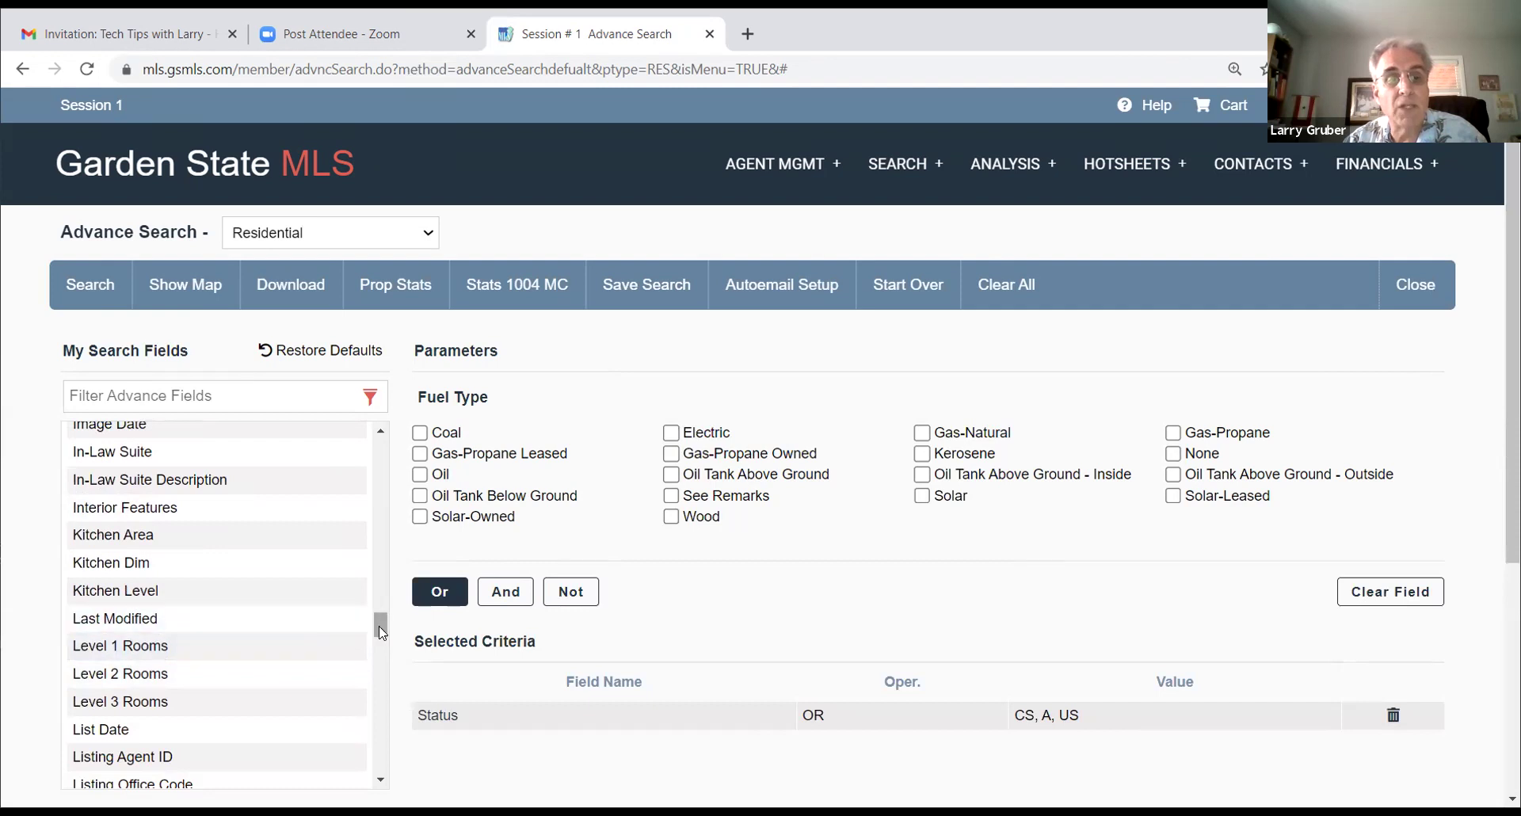
drag(379, 633, 381, 717)
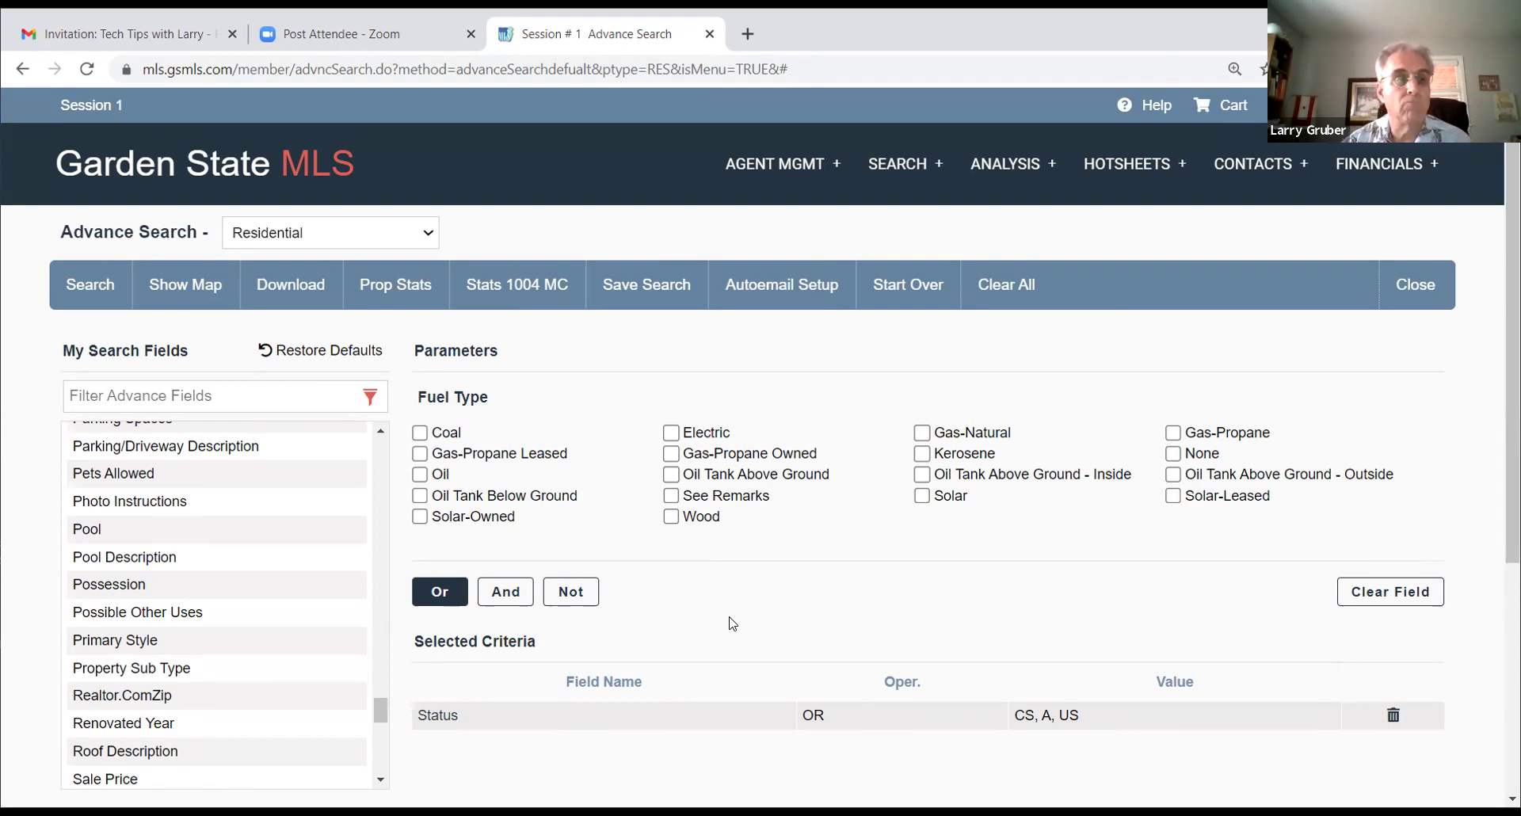
drag(377, 710, 376, 751)
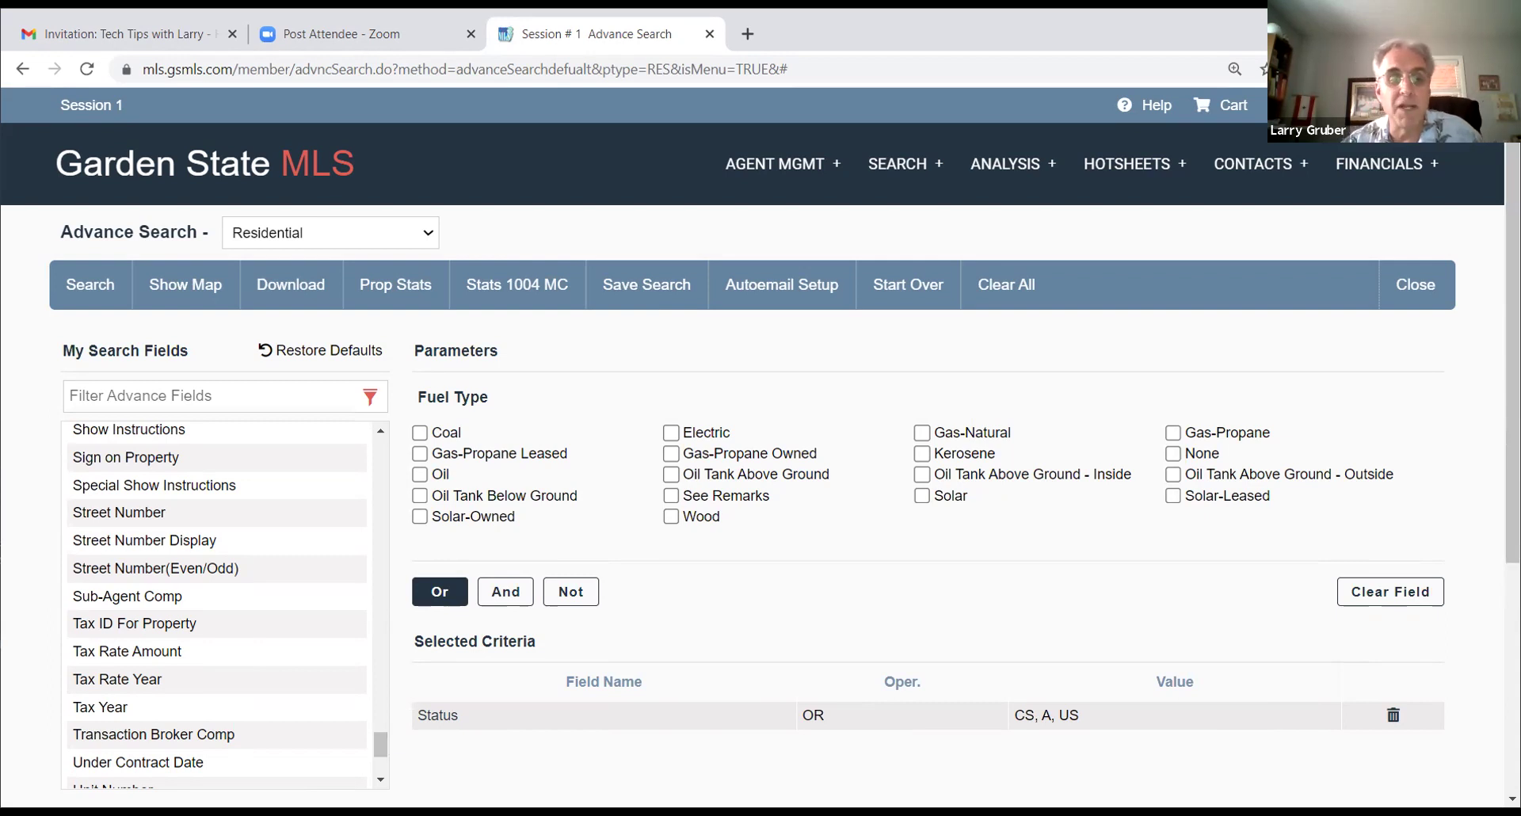
click(379, 783)
click(379, 783)
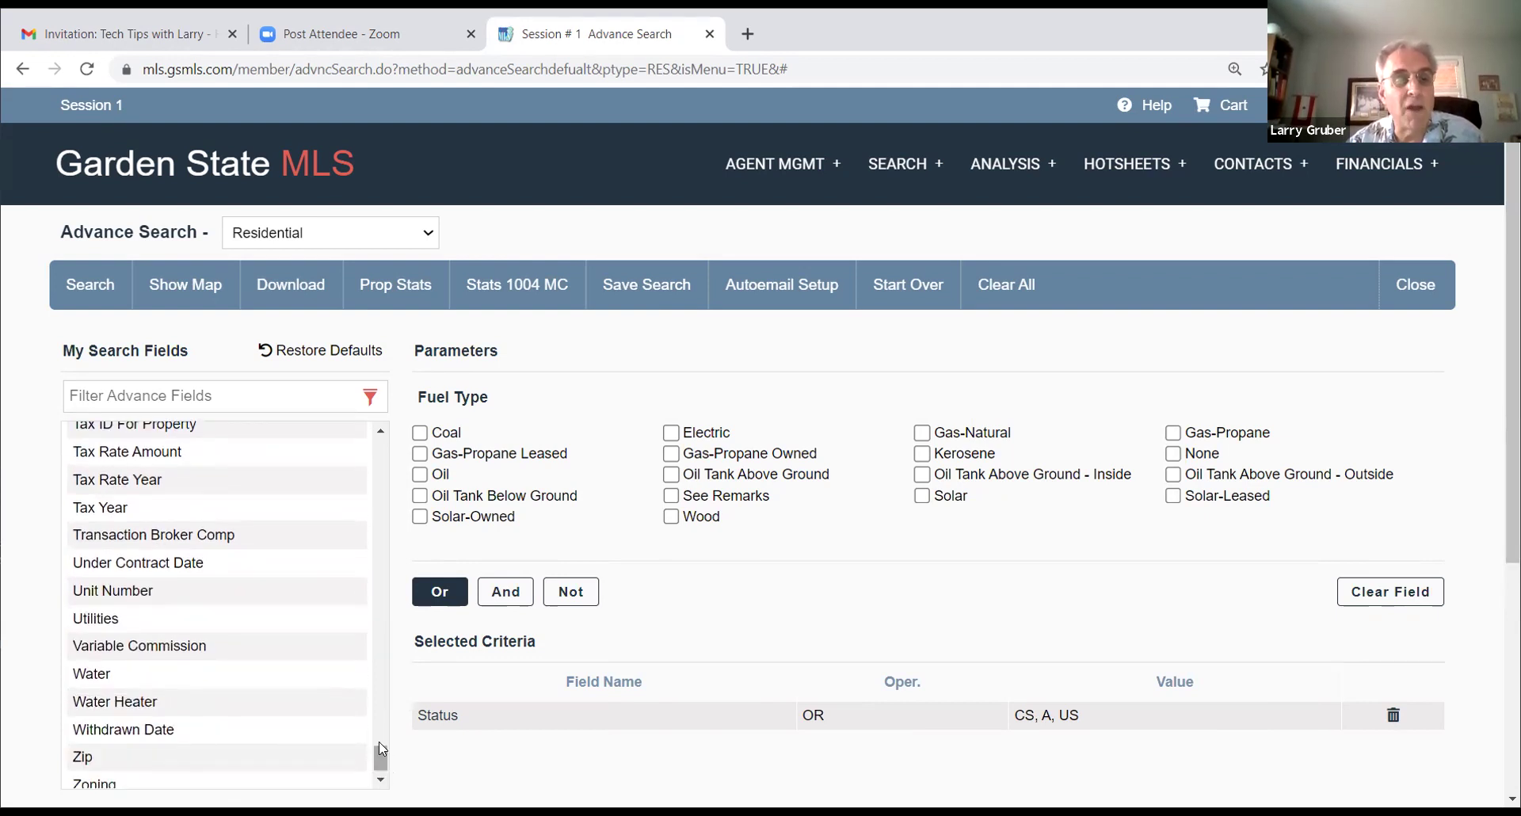
drag(379, 756, 422, 391)
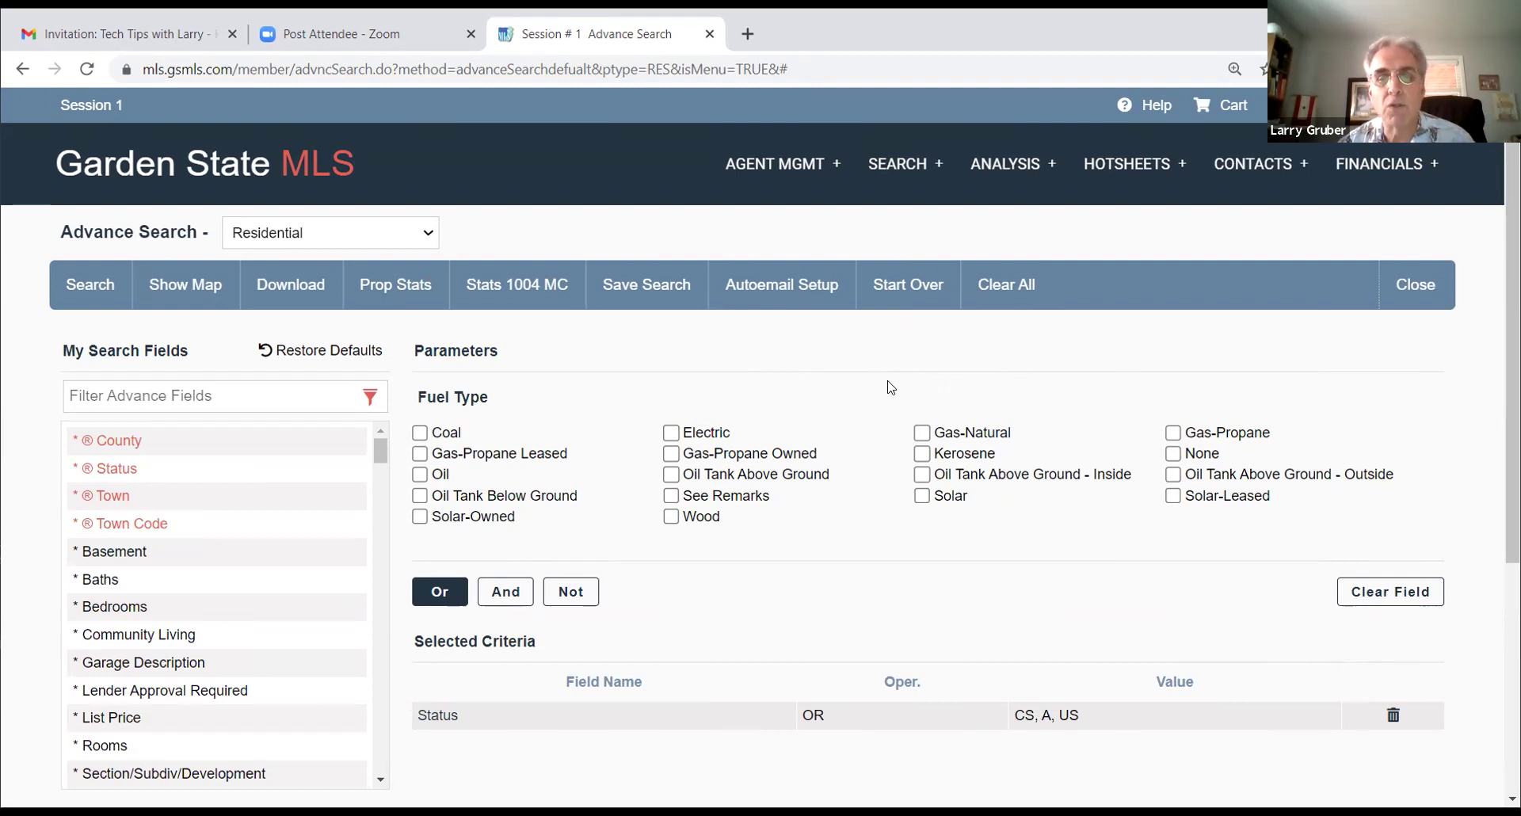
Step: Return to the MLS home page and start a new contact via CONTACTS > Add Contact
click(903, 282)
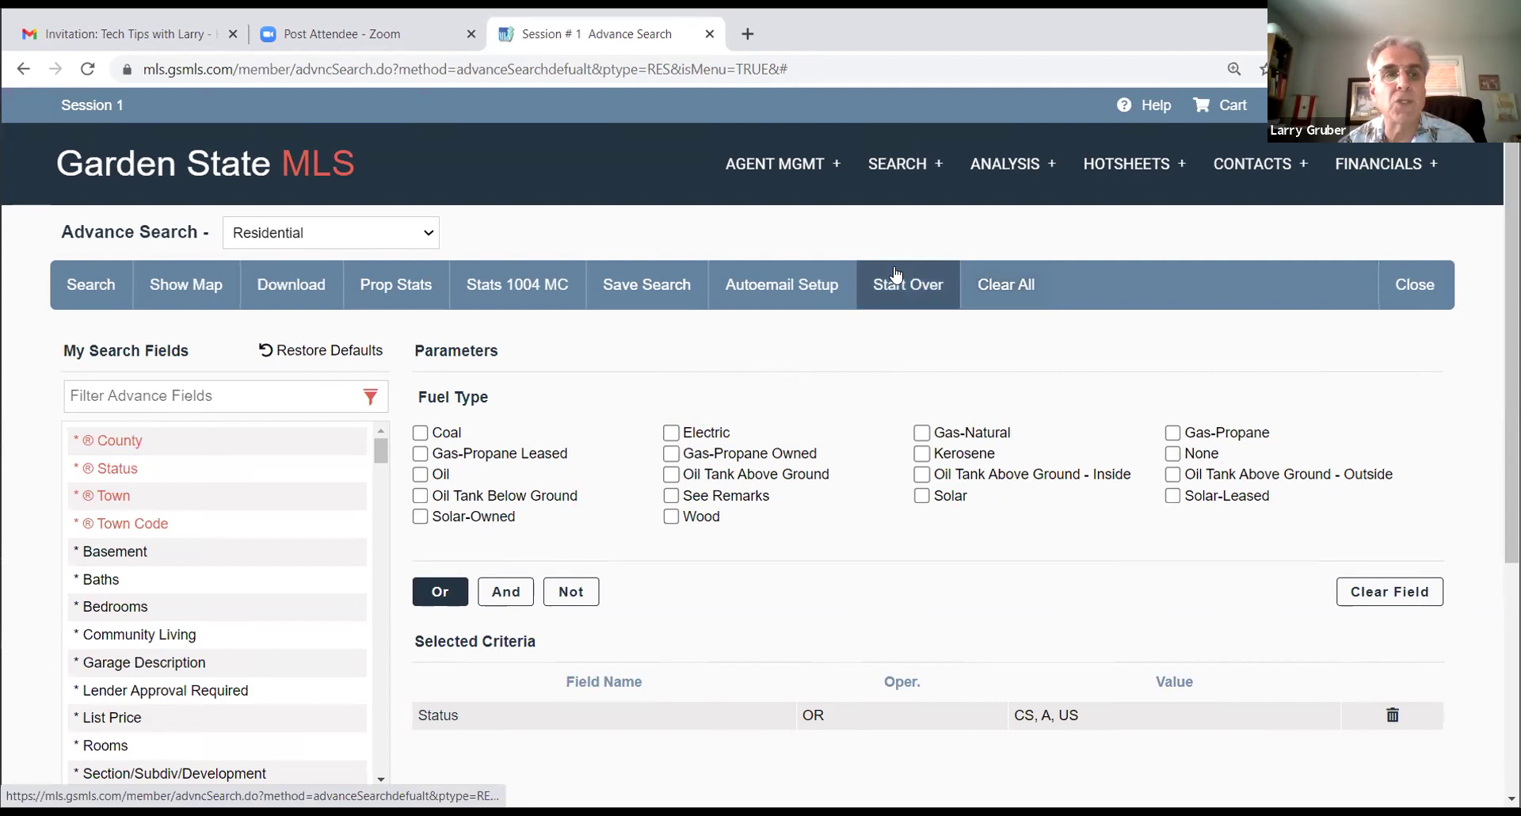
click(113, 165)
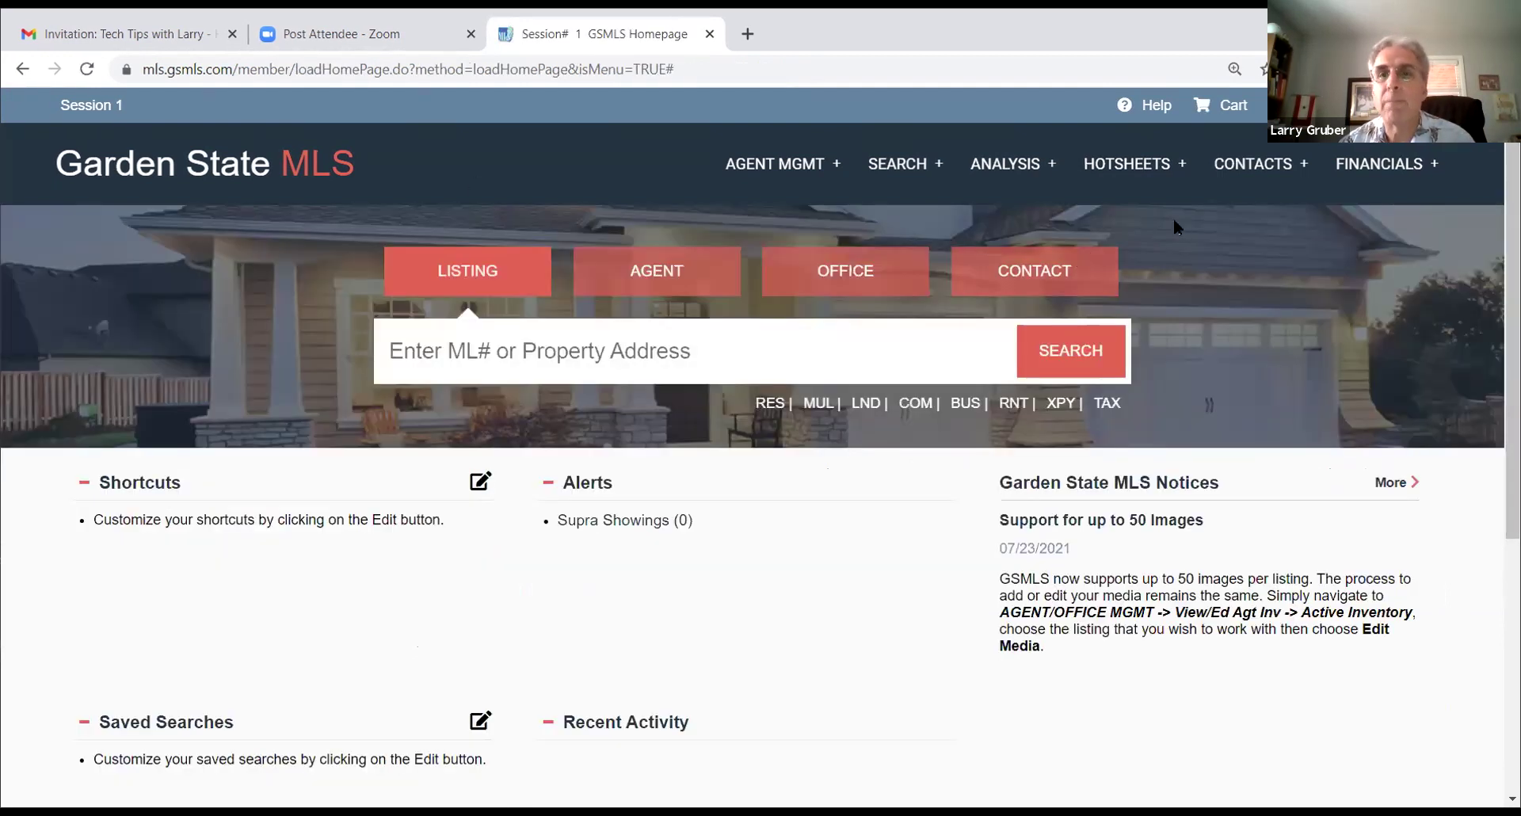
mouse_move(1245, 182)
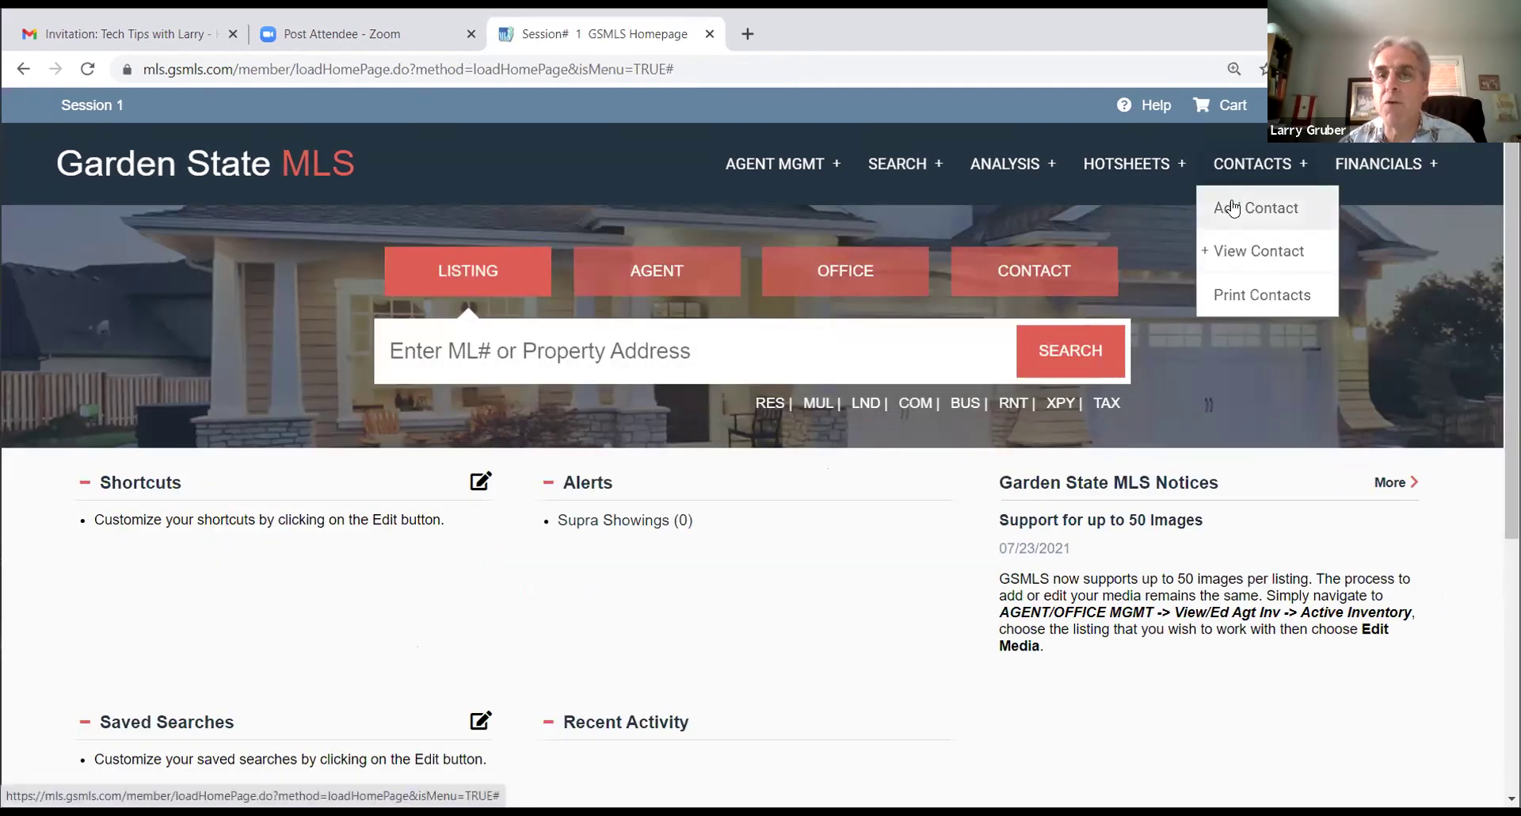
click(1233, 207)
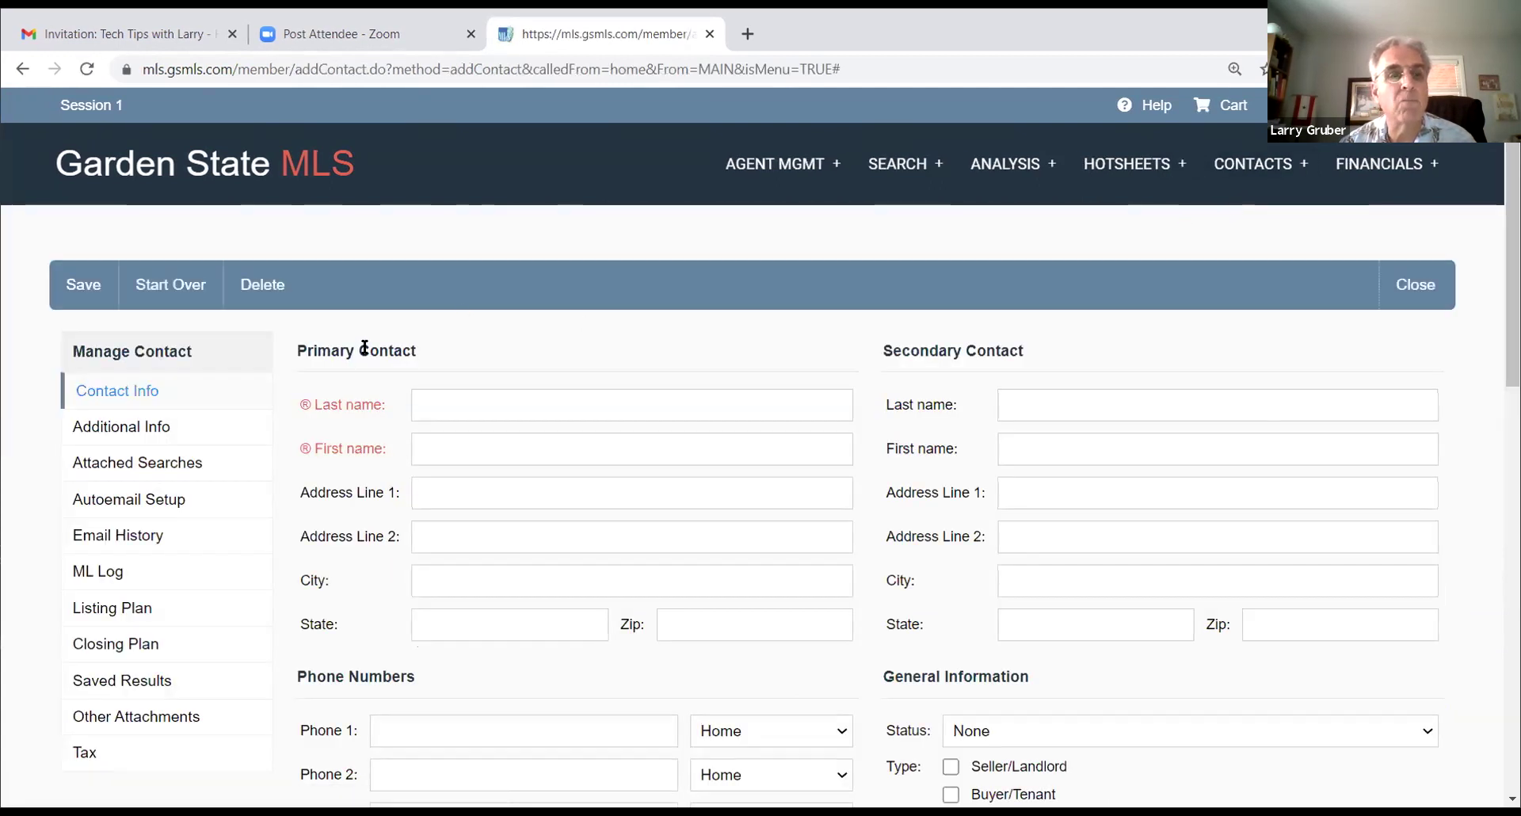
click(458, 398)
Step: Enter the contact's last name and first name
text(Buyer)
key(Tab)
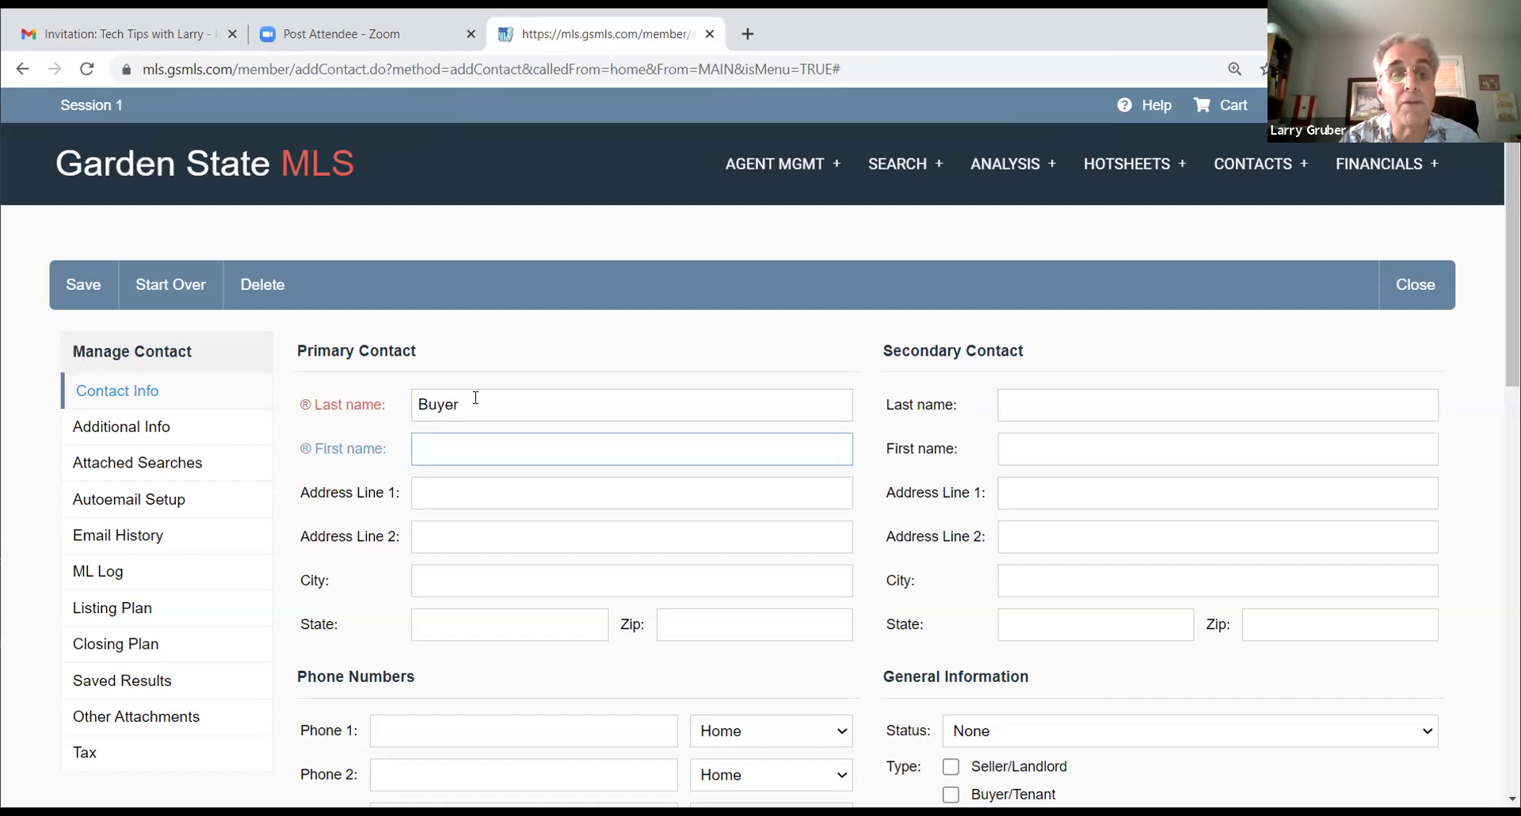
text(Barb)
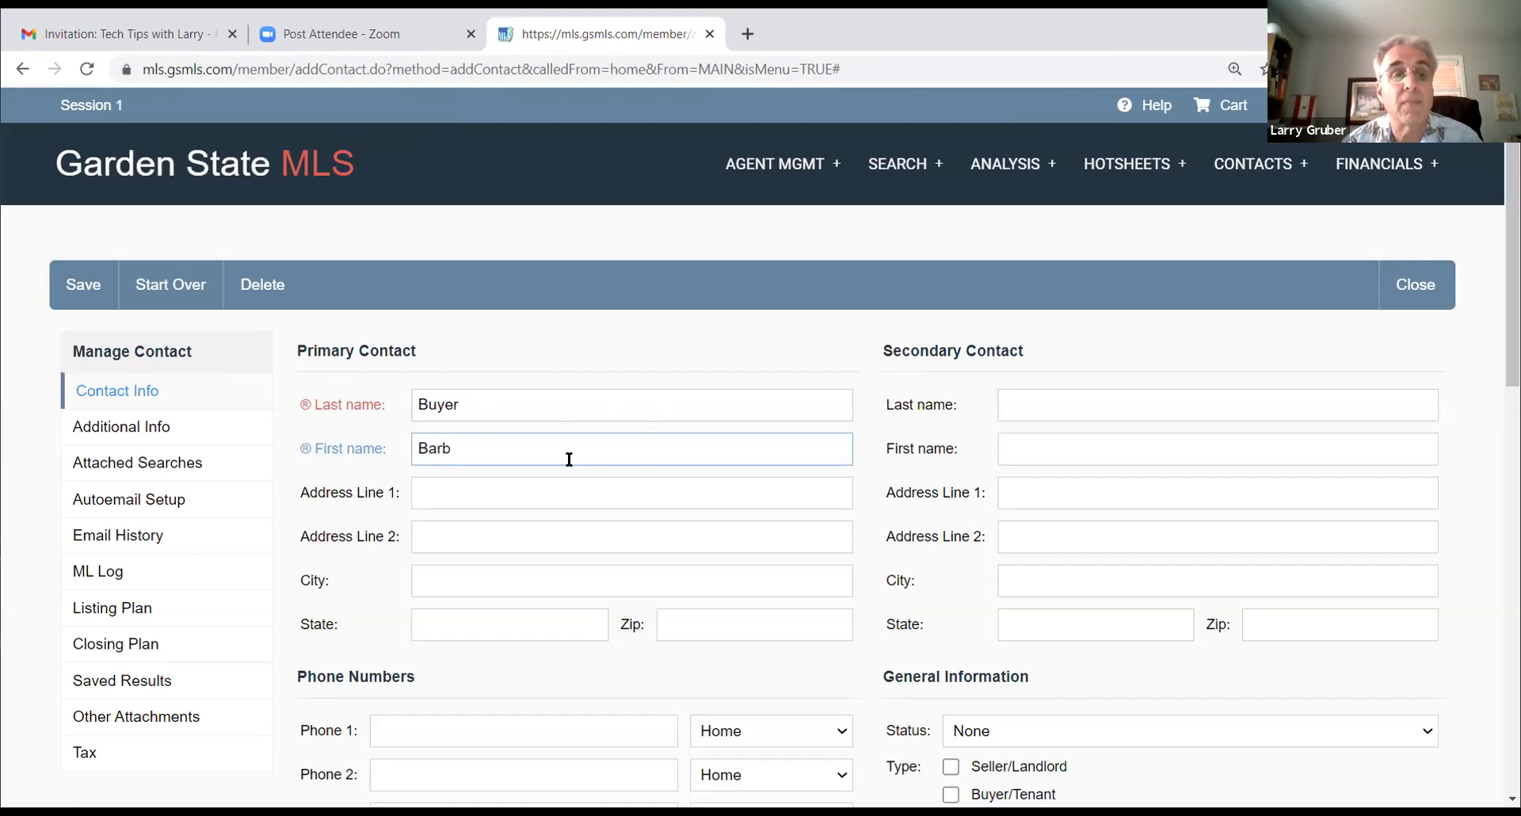
scroll(602, 458, down, 1)
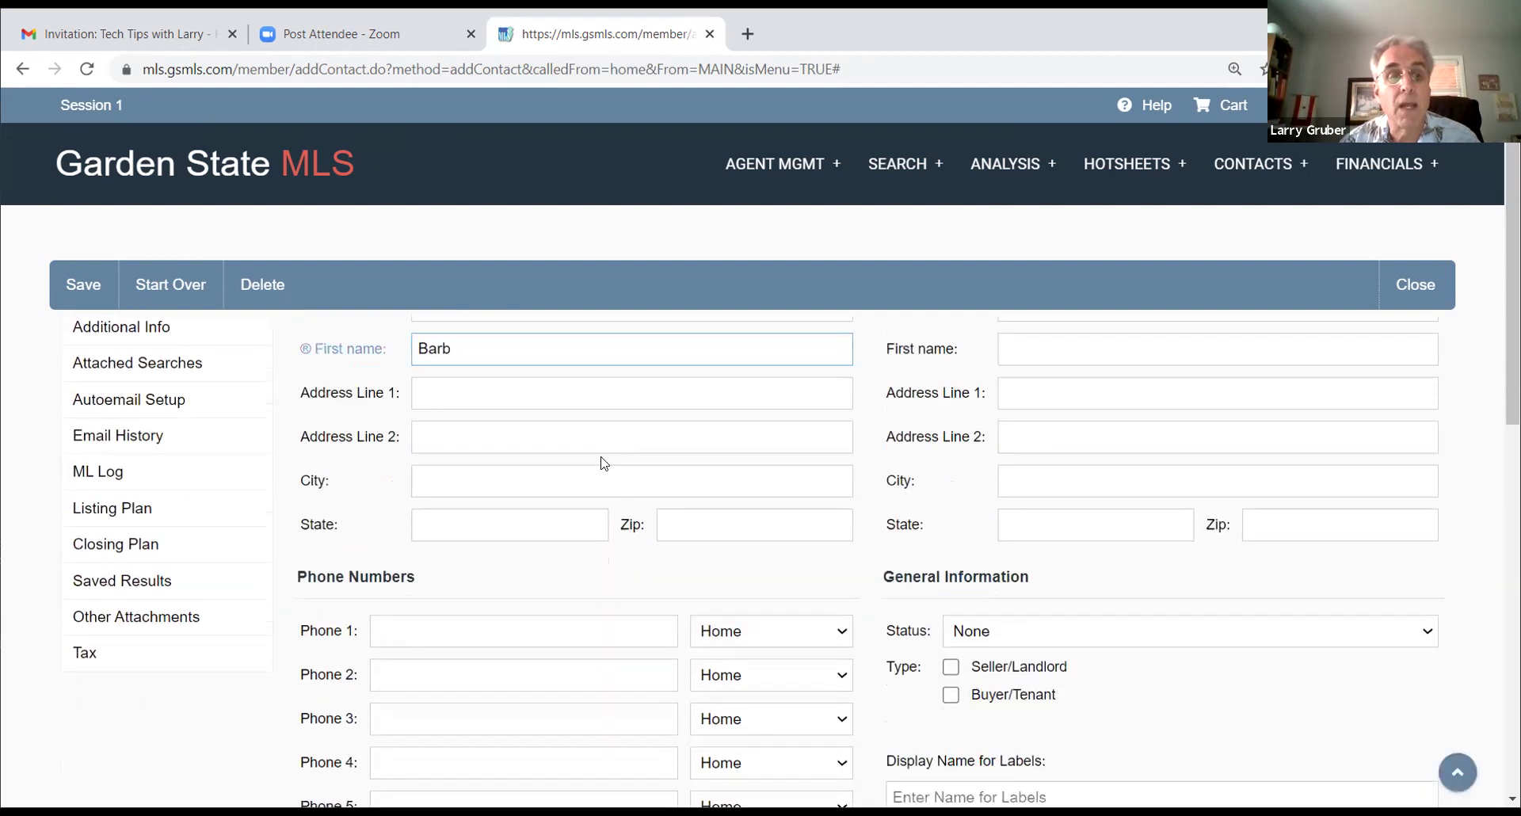
scroll(602, 458, up, 1)
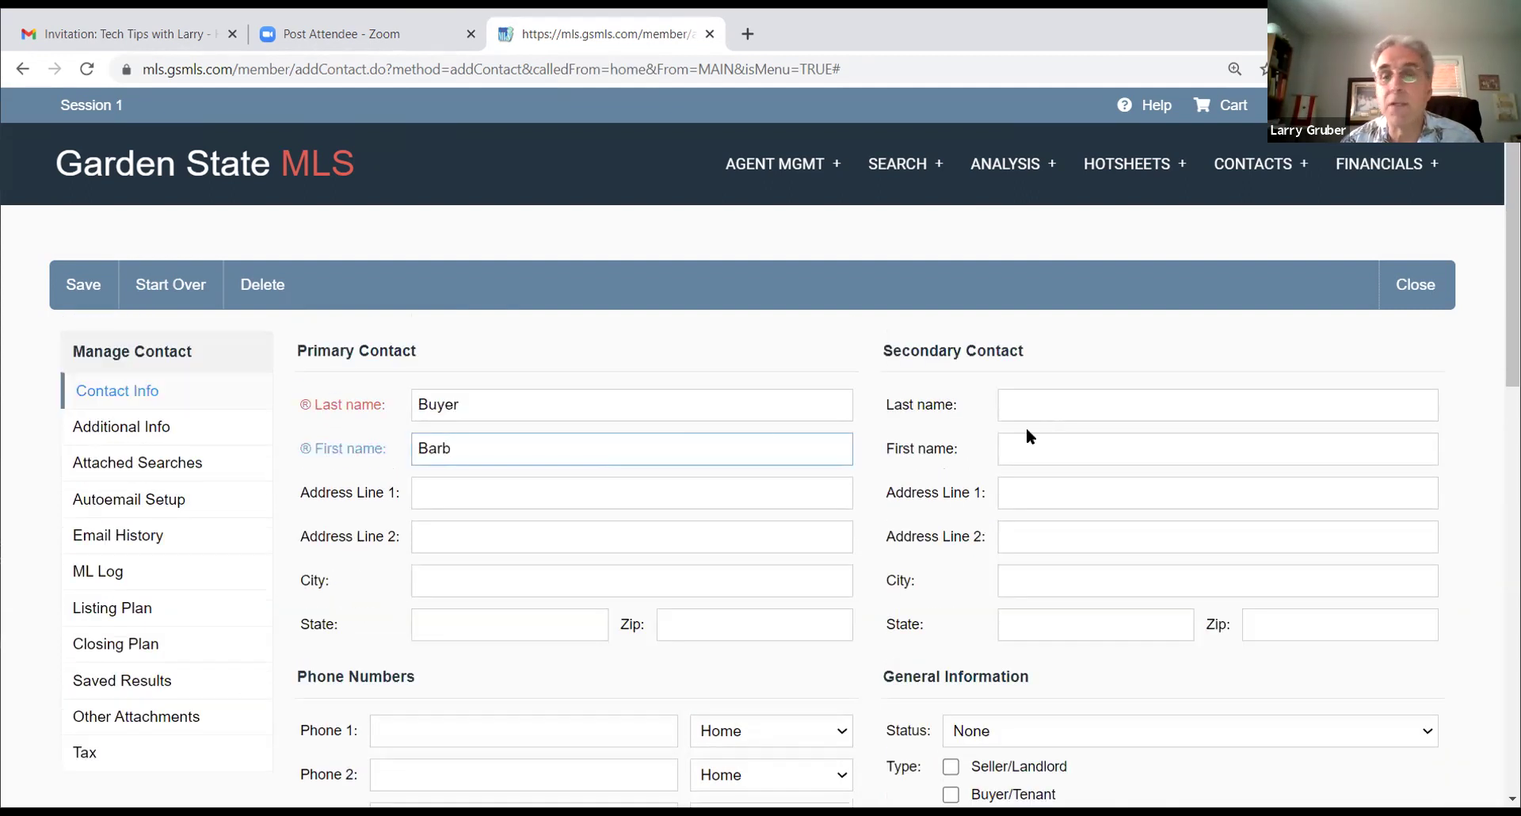
scroll(523, 467, down, 3)
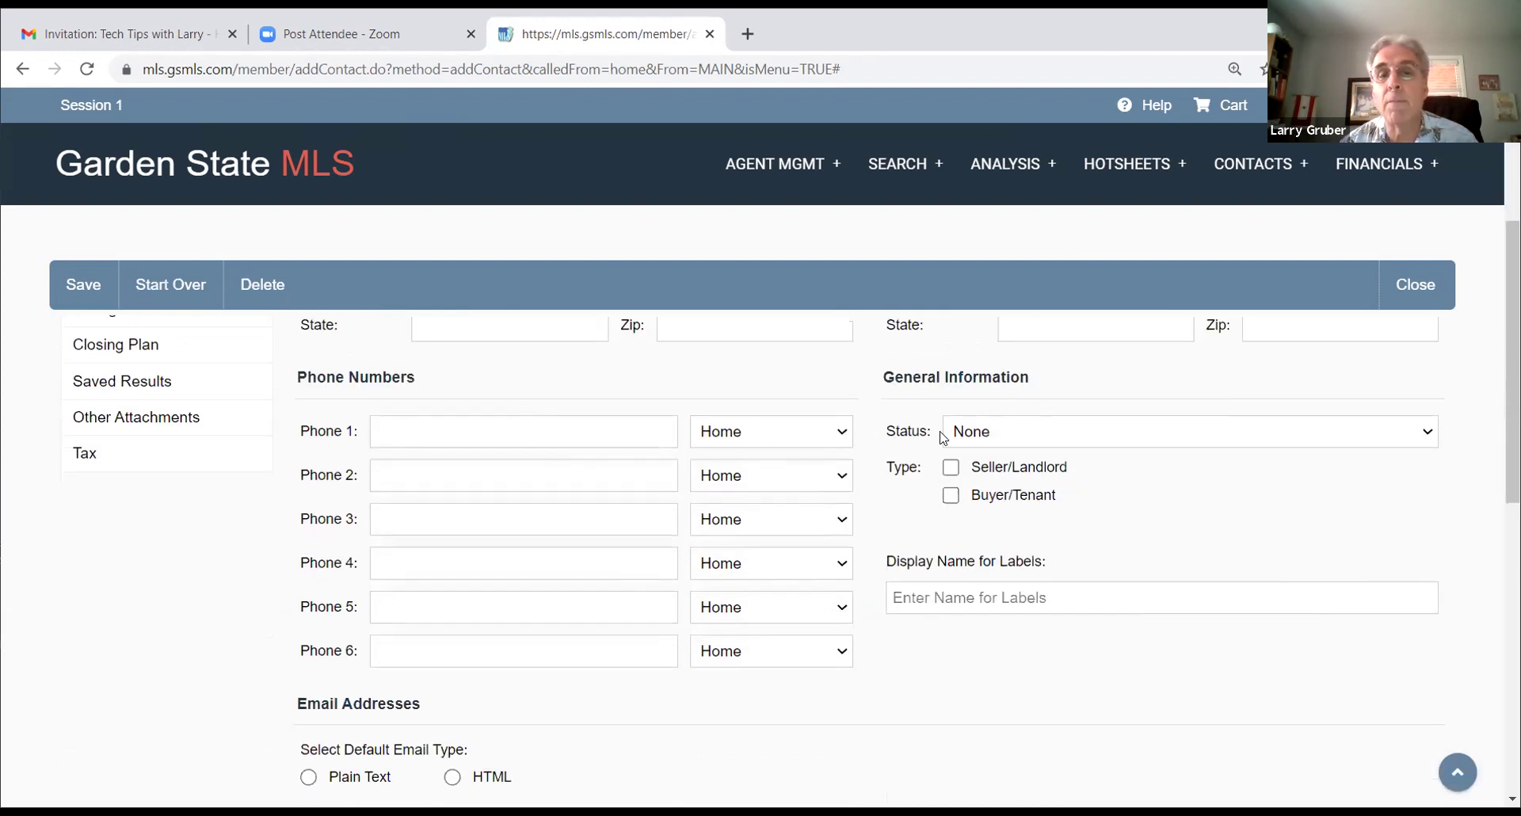
Step: Set the contact Status to Active and tick the Buyer/Tenant type
click(1074, 430)
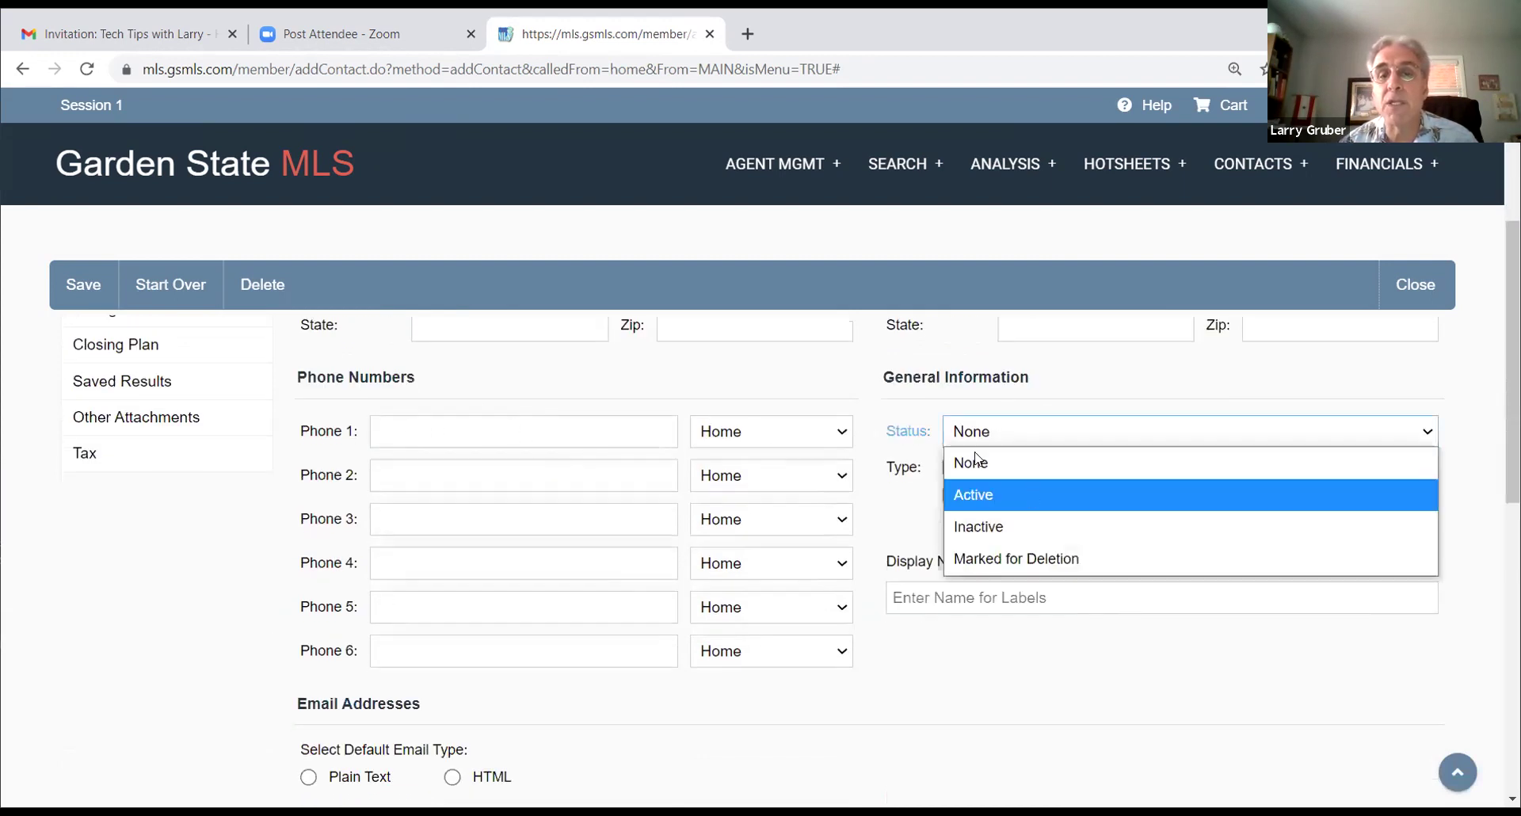
click(1027, 491)
click(950, 496)
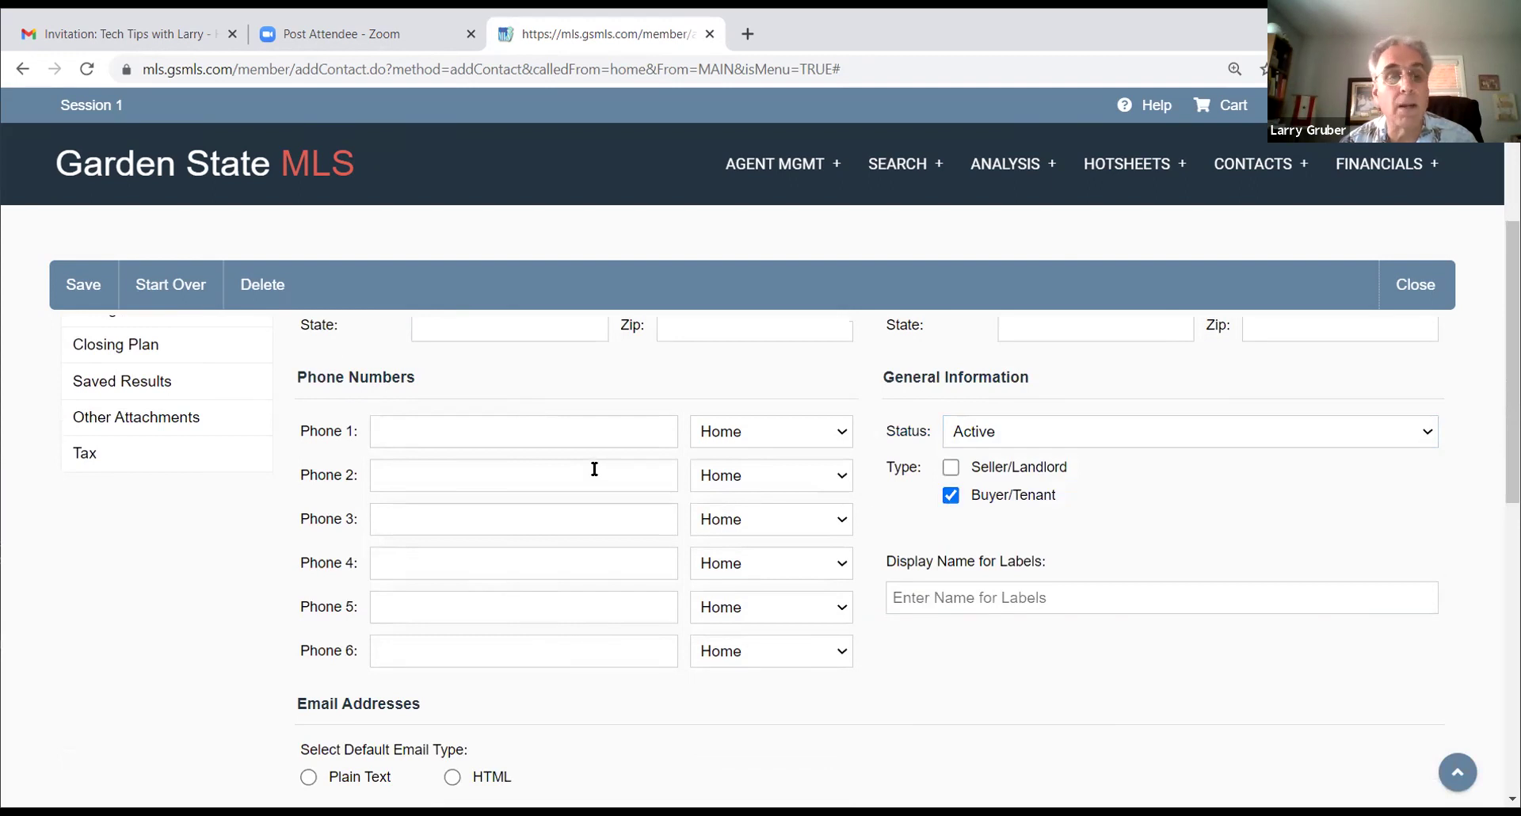
scroll(595, 473, down, 3)
scroll(605, 448, down, 1)
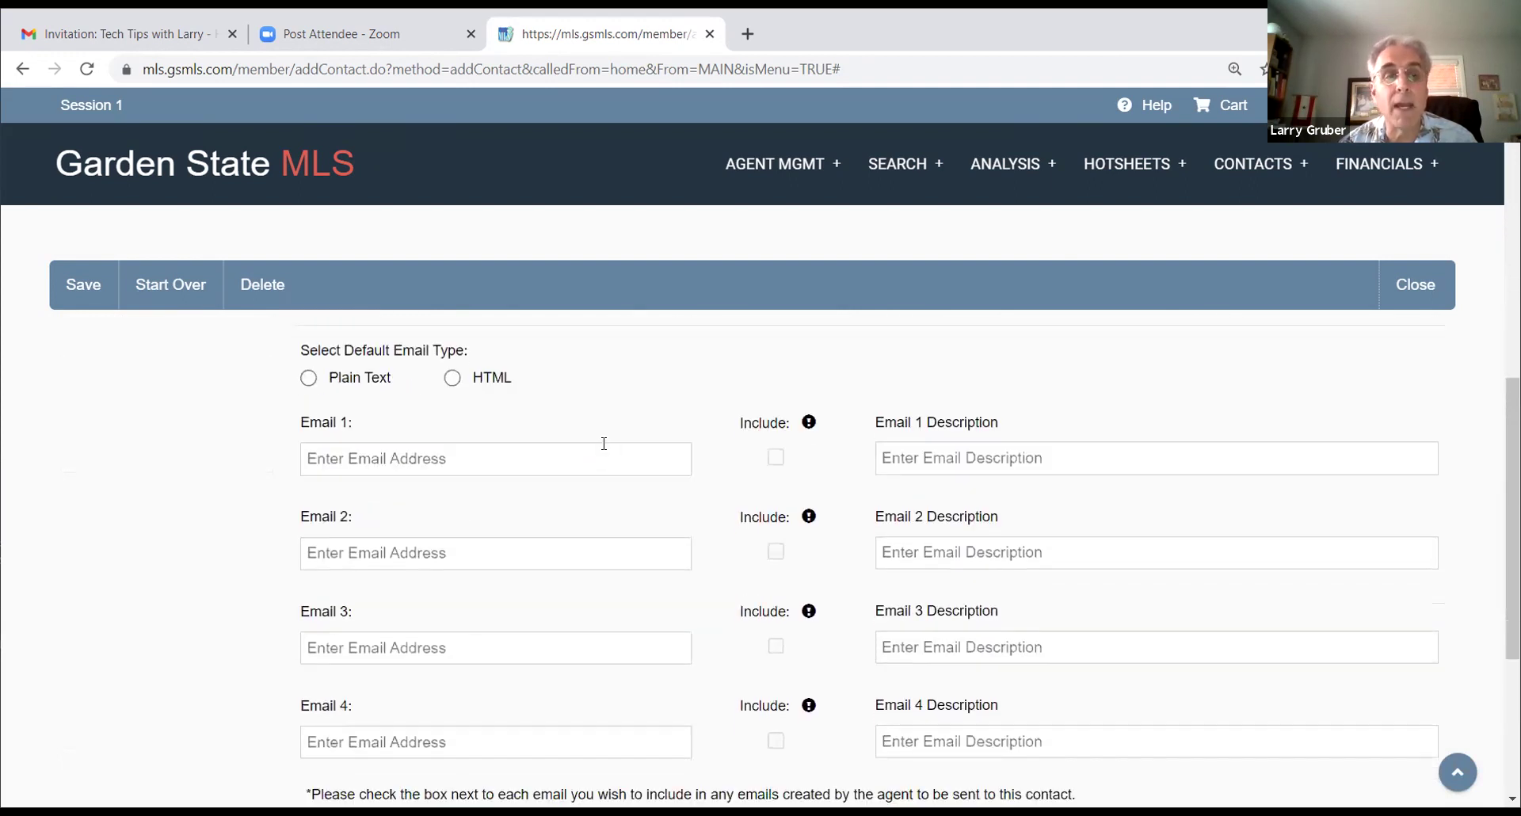
Step: Make HTML the default email format, enter the contact's e-mail in Email 1, and save
click(454, 378)
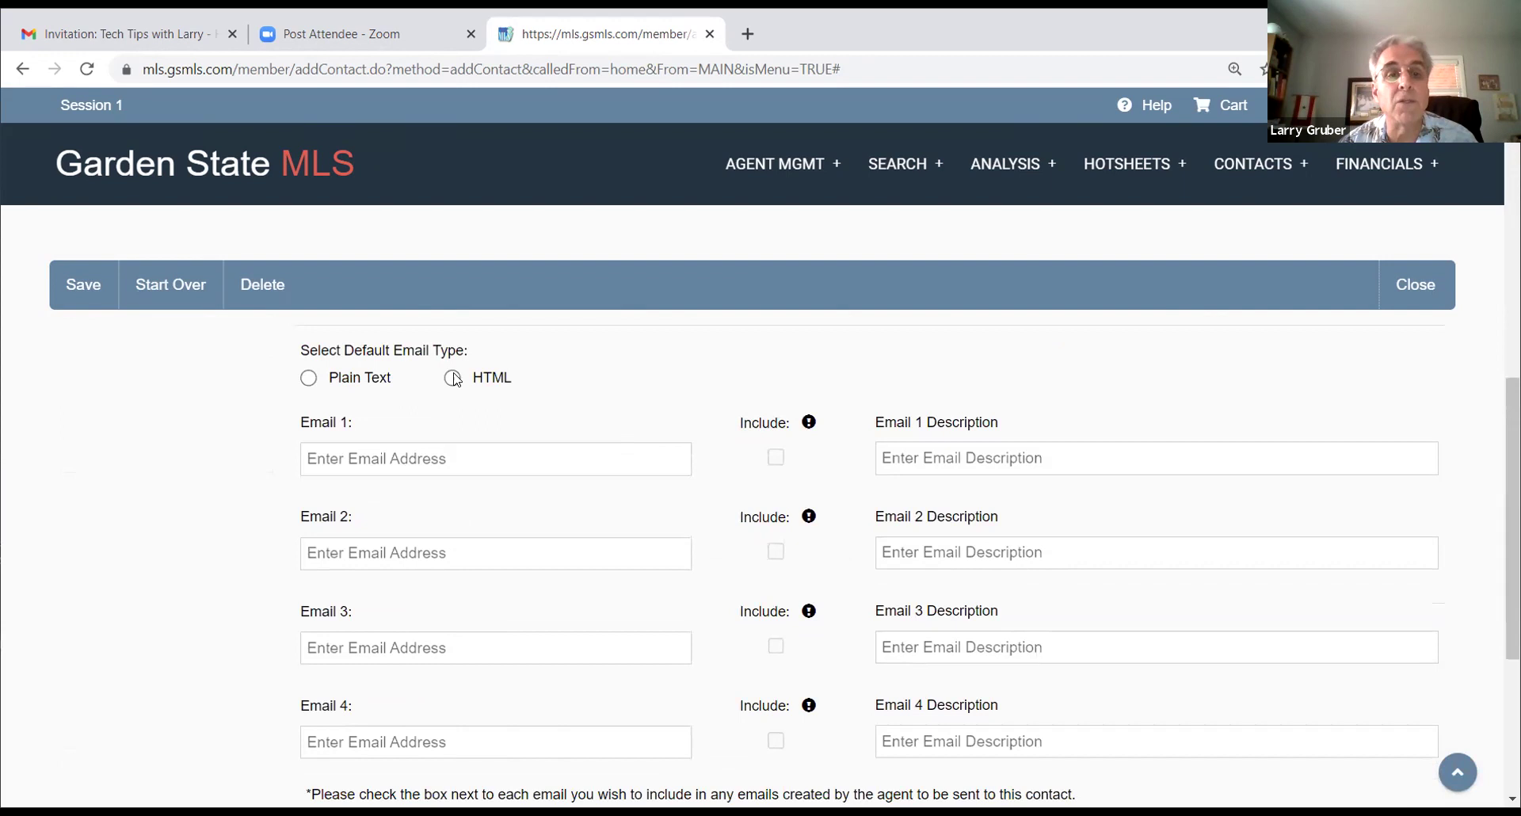
click(385, 460)
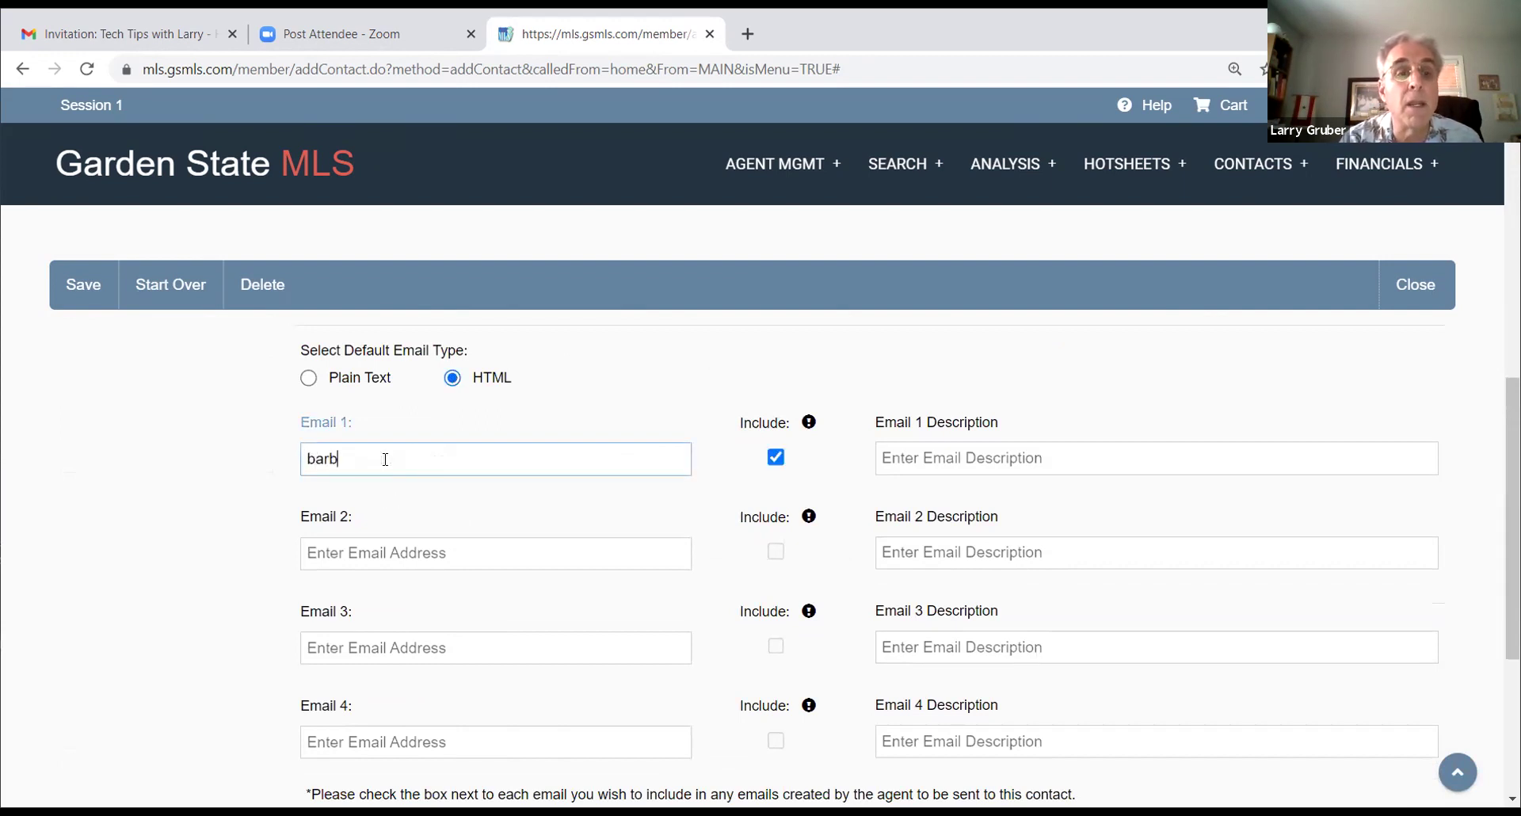
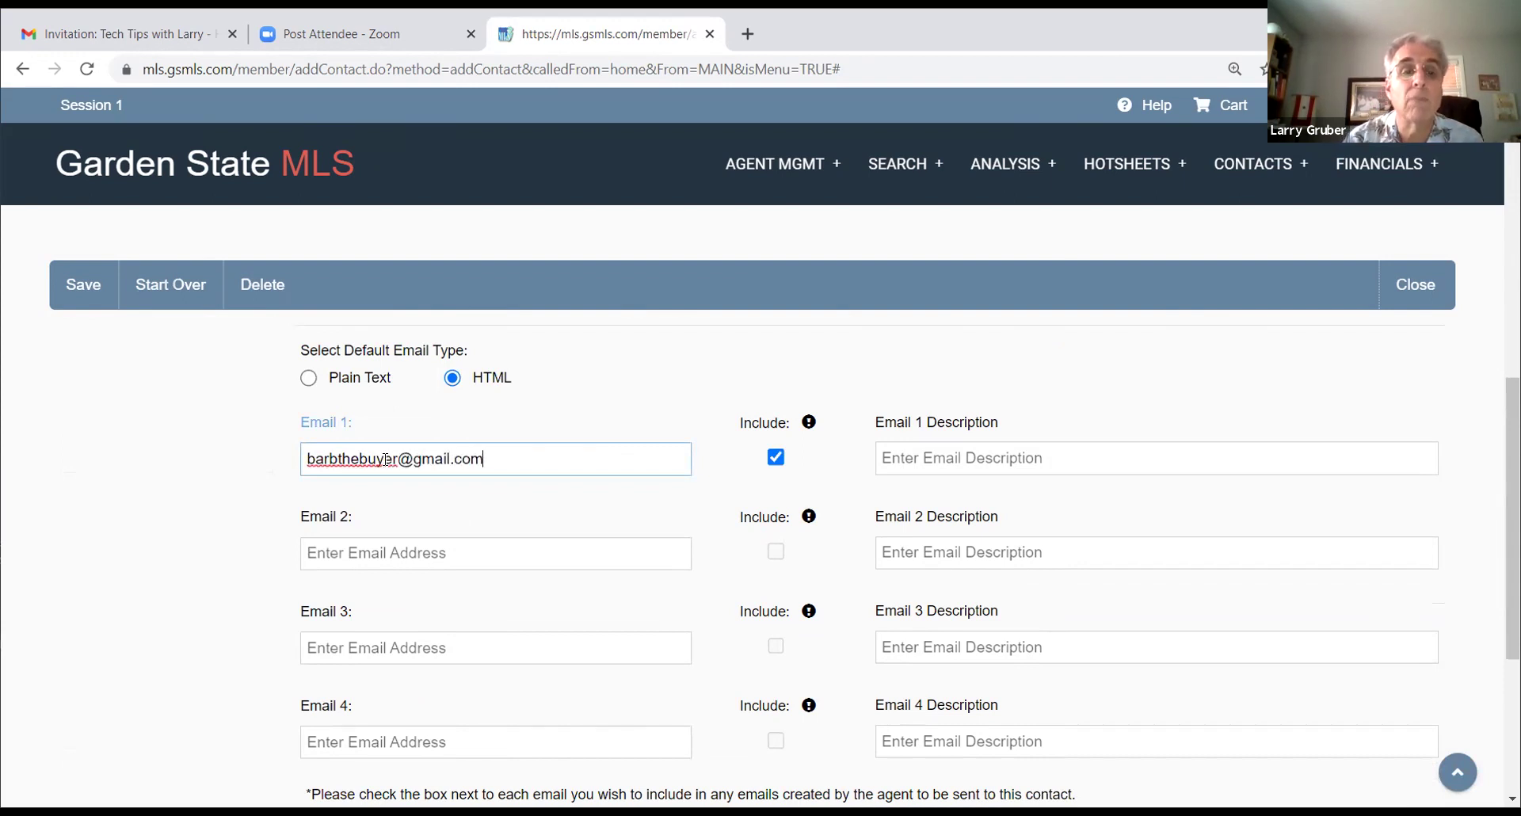
click(85, 286)
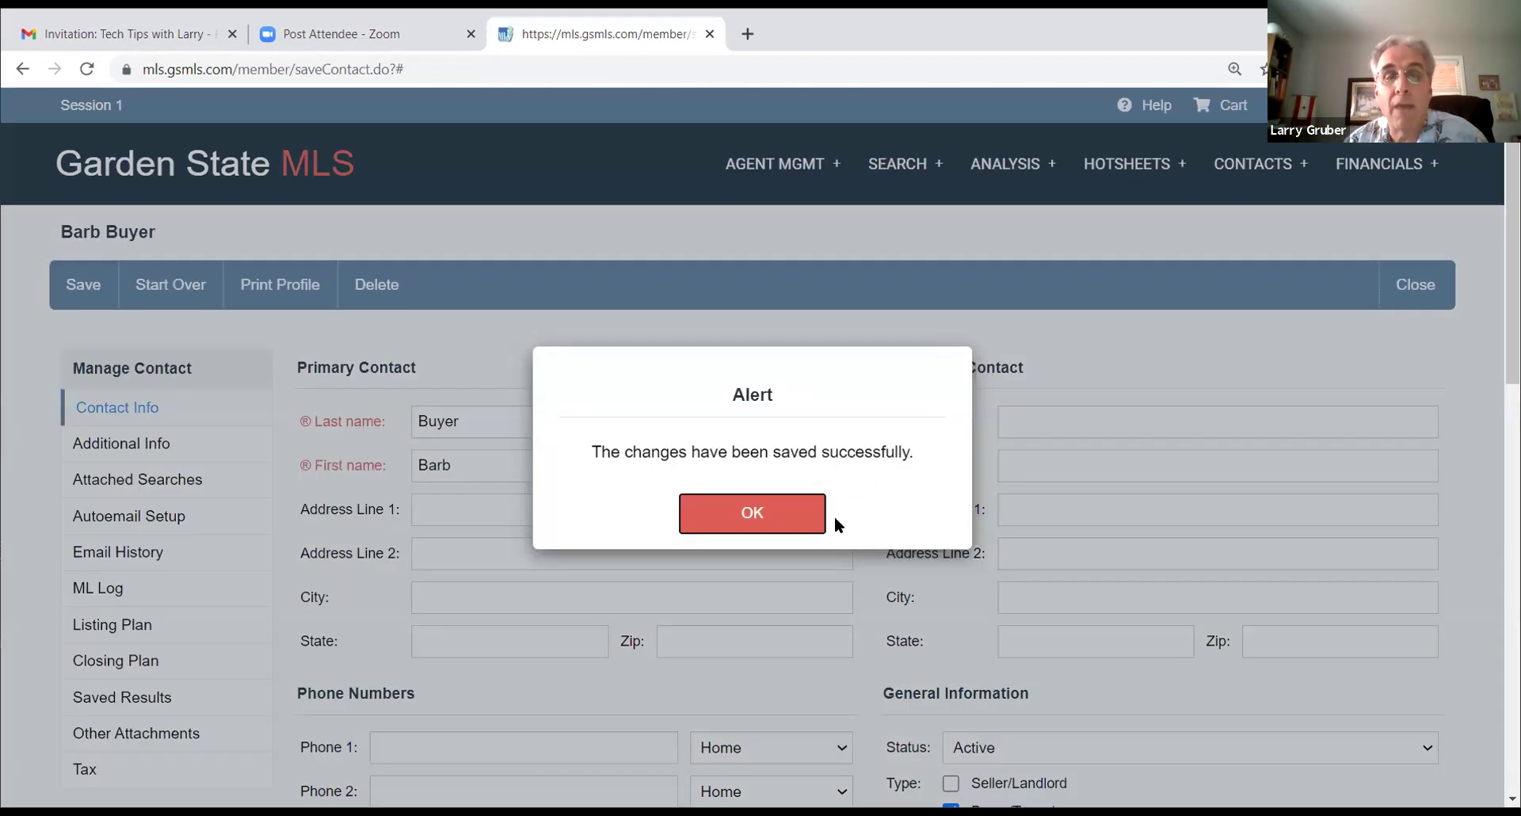
click(724, 518)
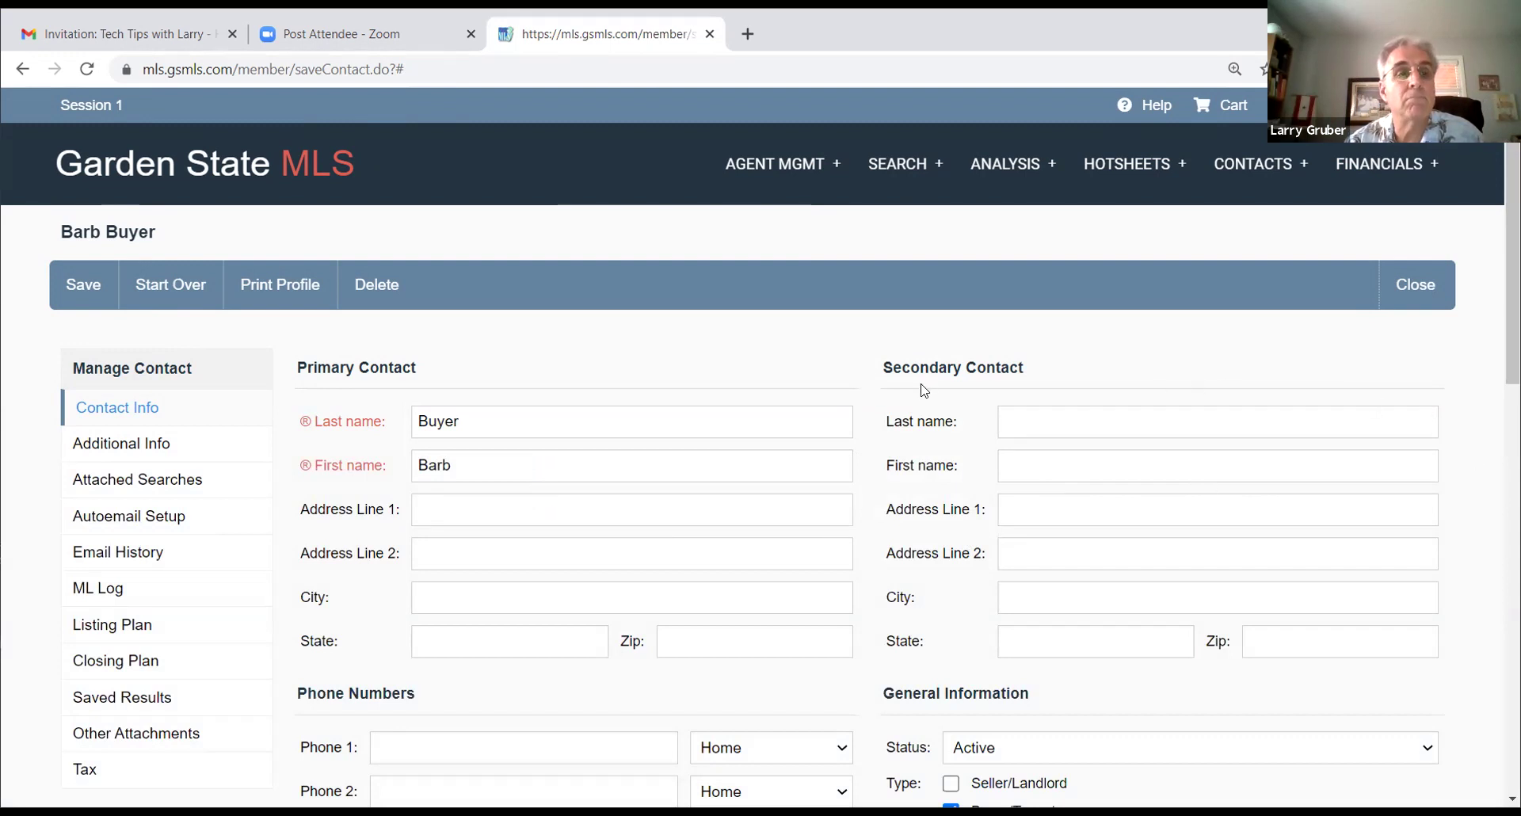
Step: Start a RES quick search limited to 25 Passaic county and 2504 Hawthorne Bor
click(889, 168)
mouse_move(908, 275)
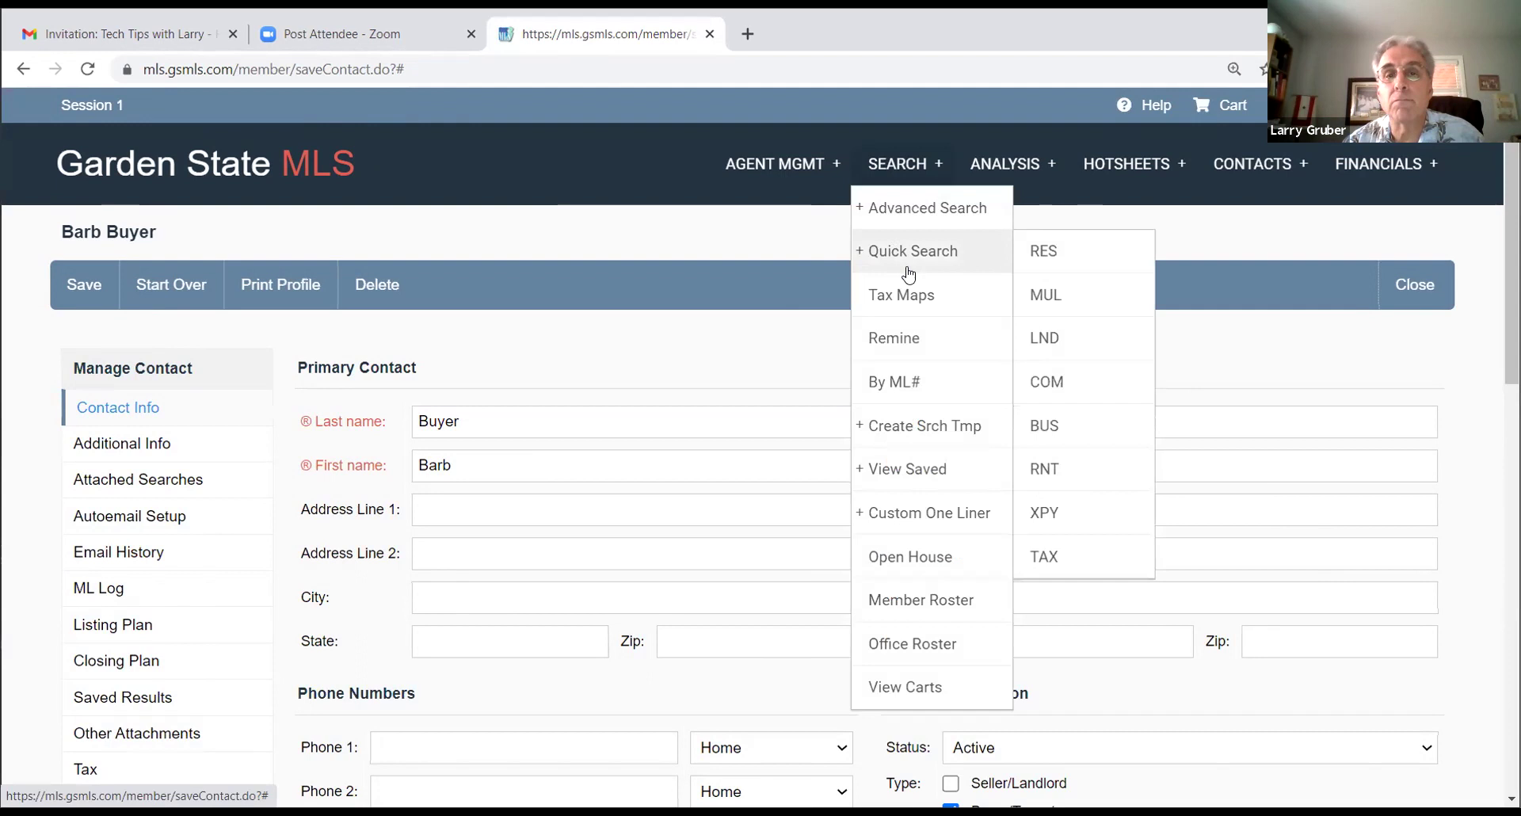
click(1040, 263)
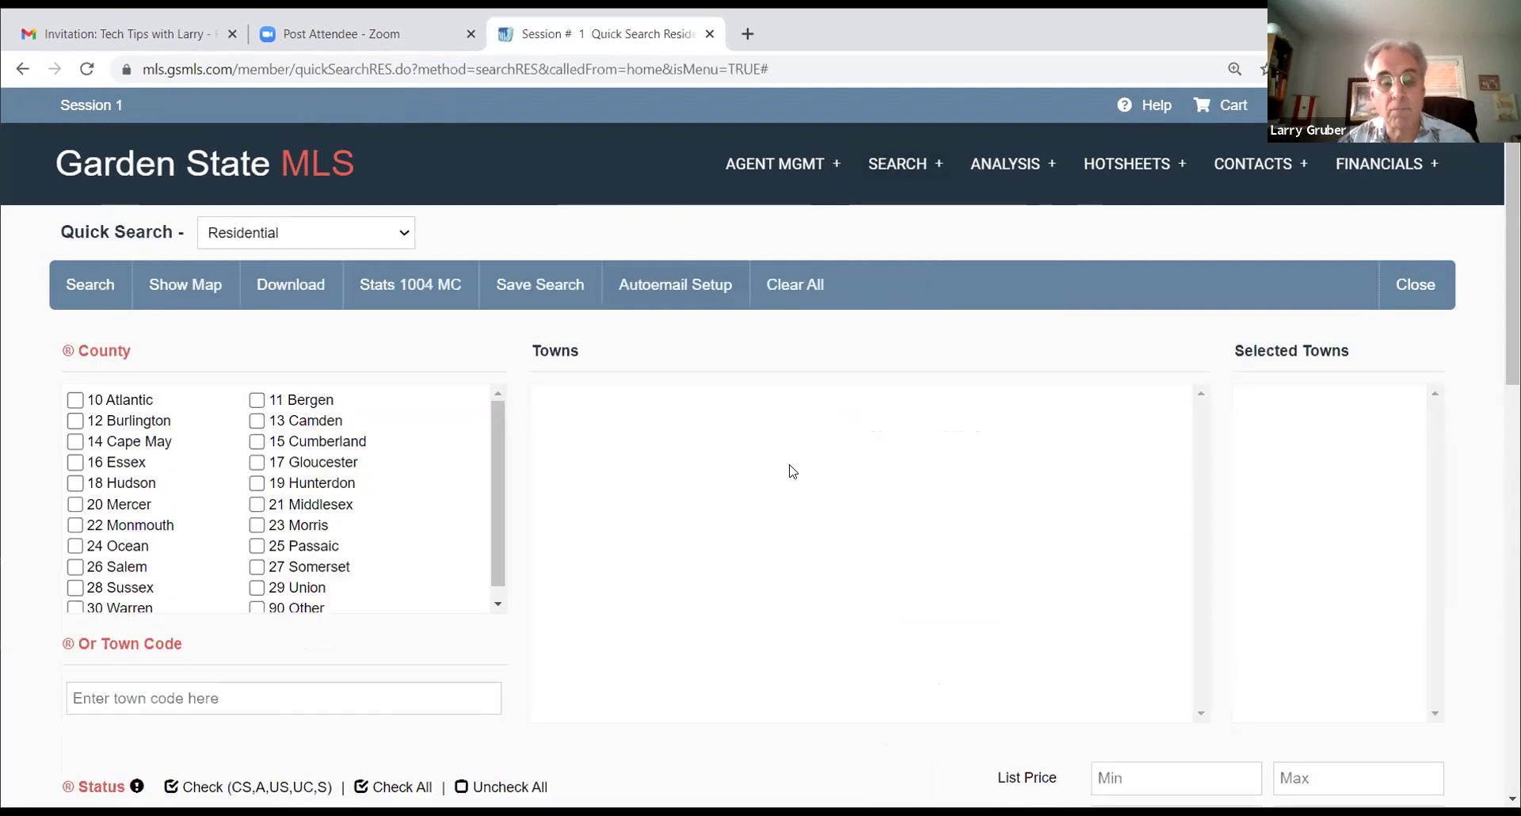
click(256, 547)
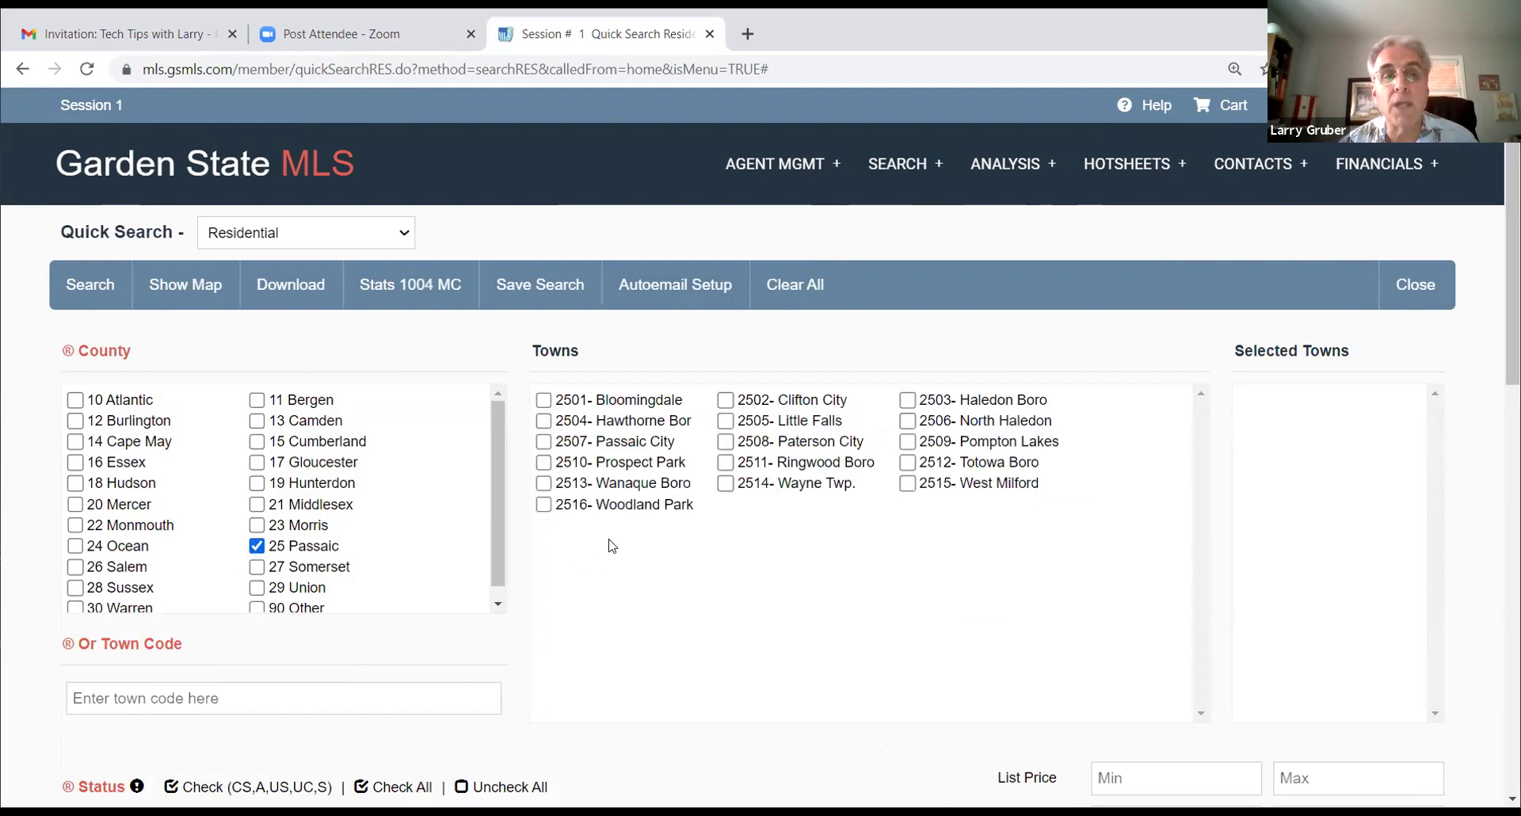
click(544, 420)
Step: Enter a list price range with 350000 as the minimum and 4500 as the maximum
scroll(677, 550, down, 3)
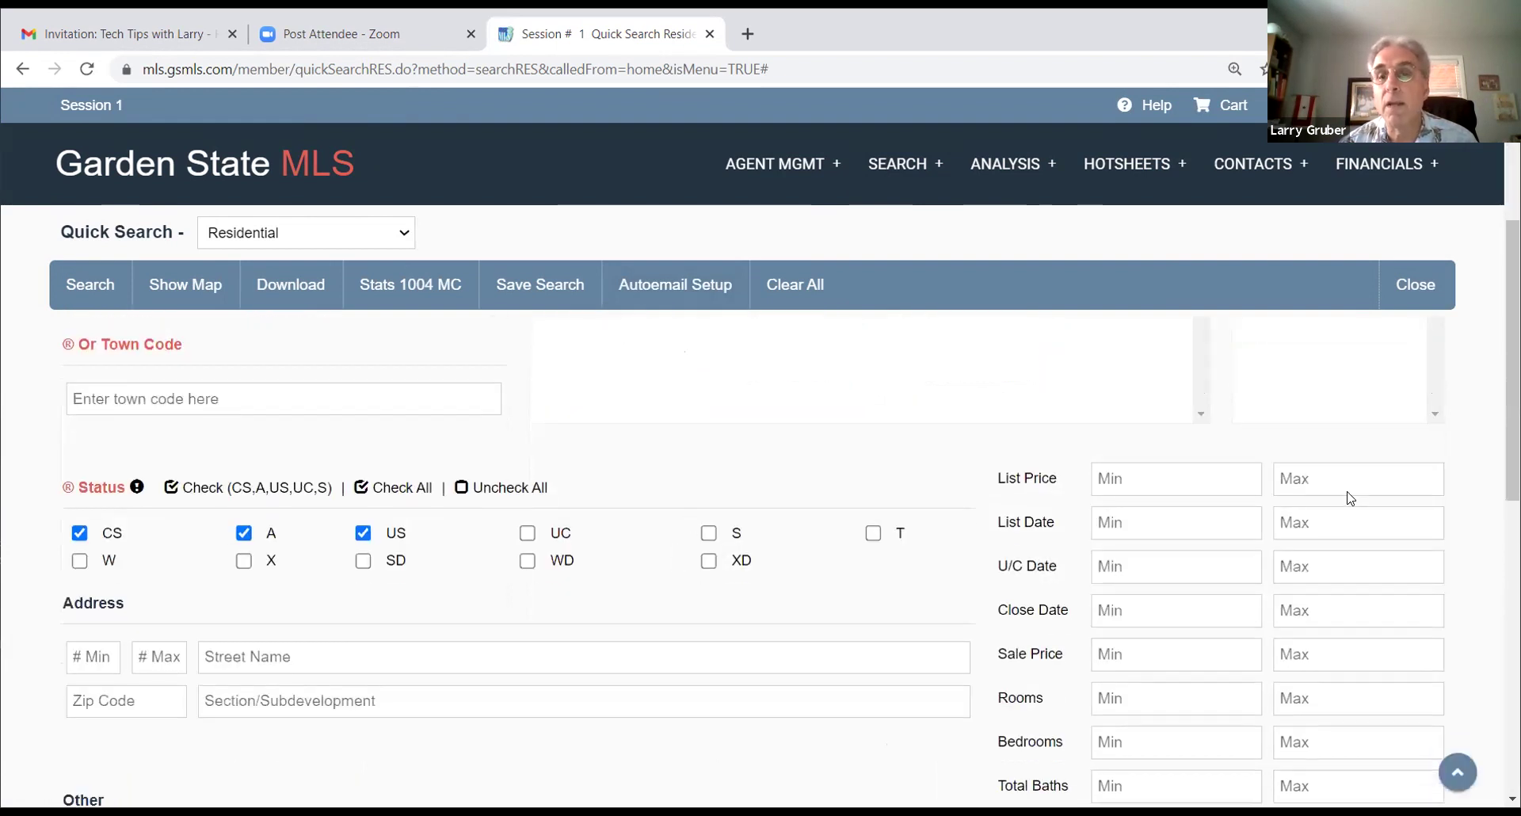
click(1309, 483)
click(1184, 473)
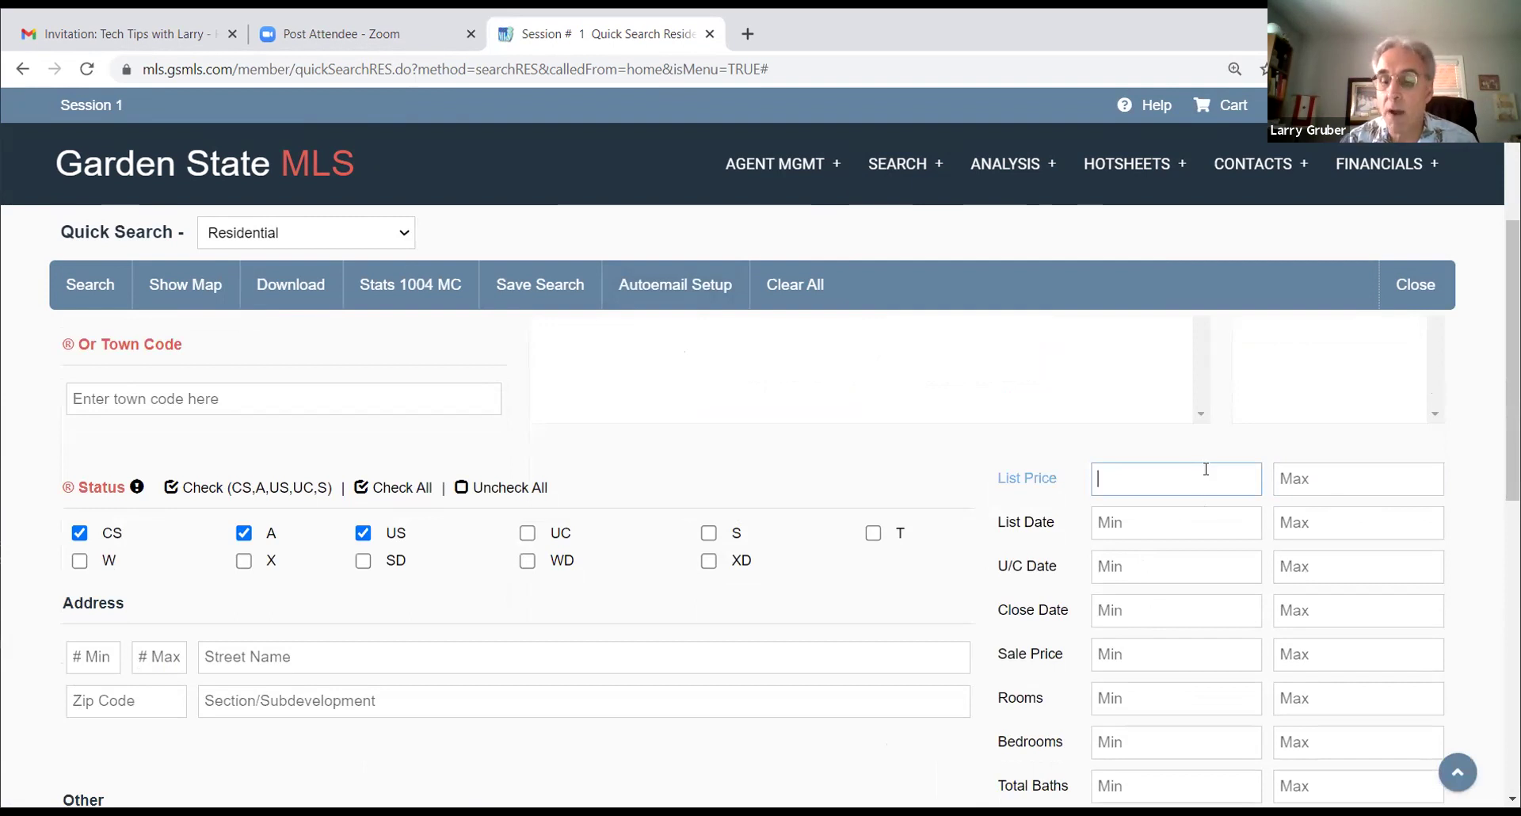
text(350000)
key(Tab)
text(4500)
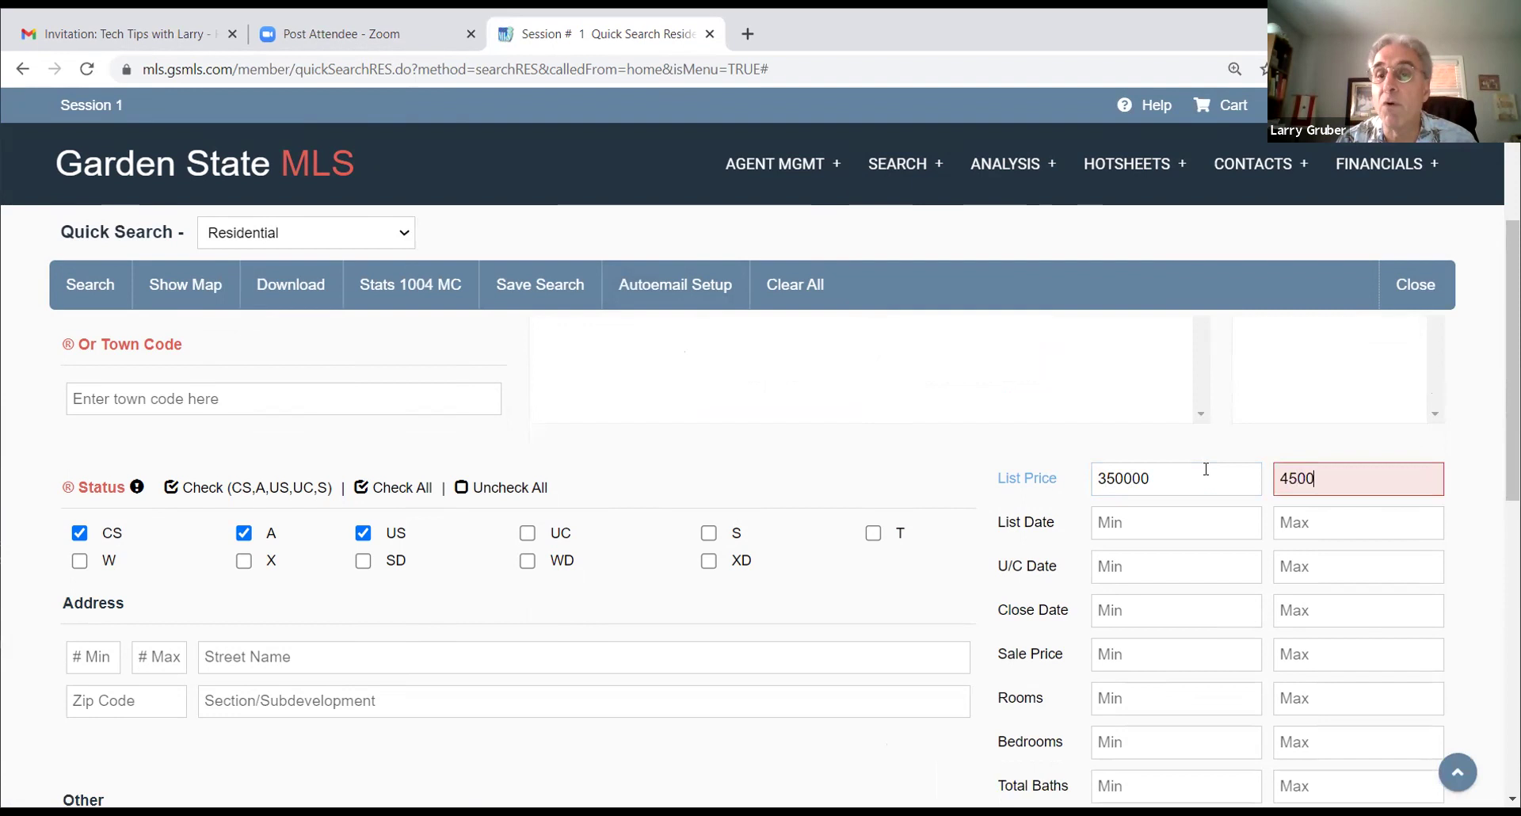
Step: Require at least 3 bedrooms, run the search, and stay on the form after the 3-result alert
scroll(1147, 541, down, 3)
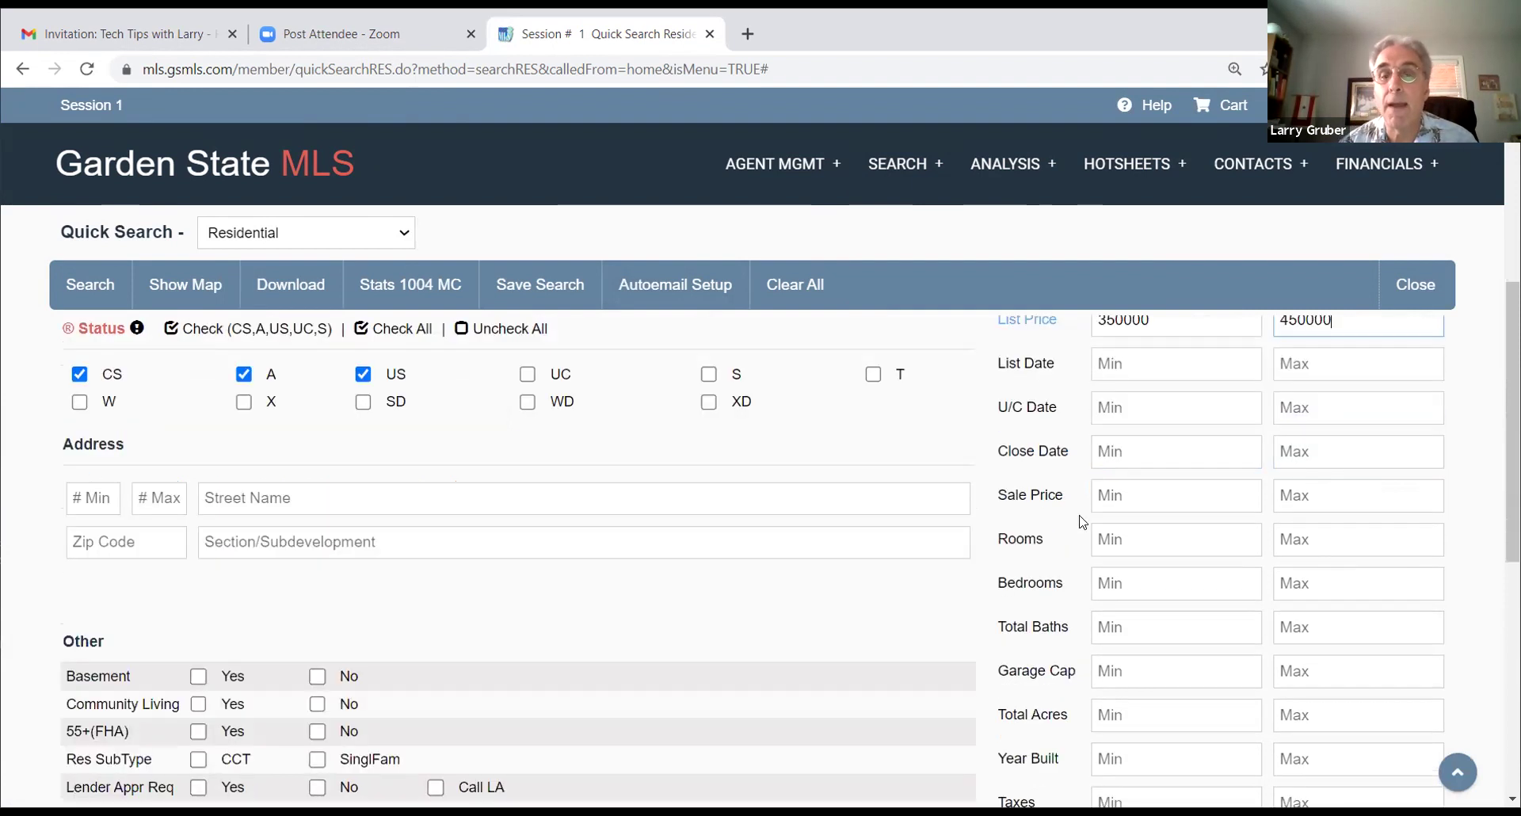
text(3)
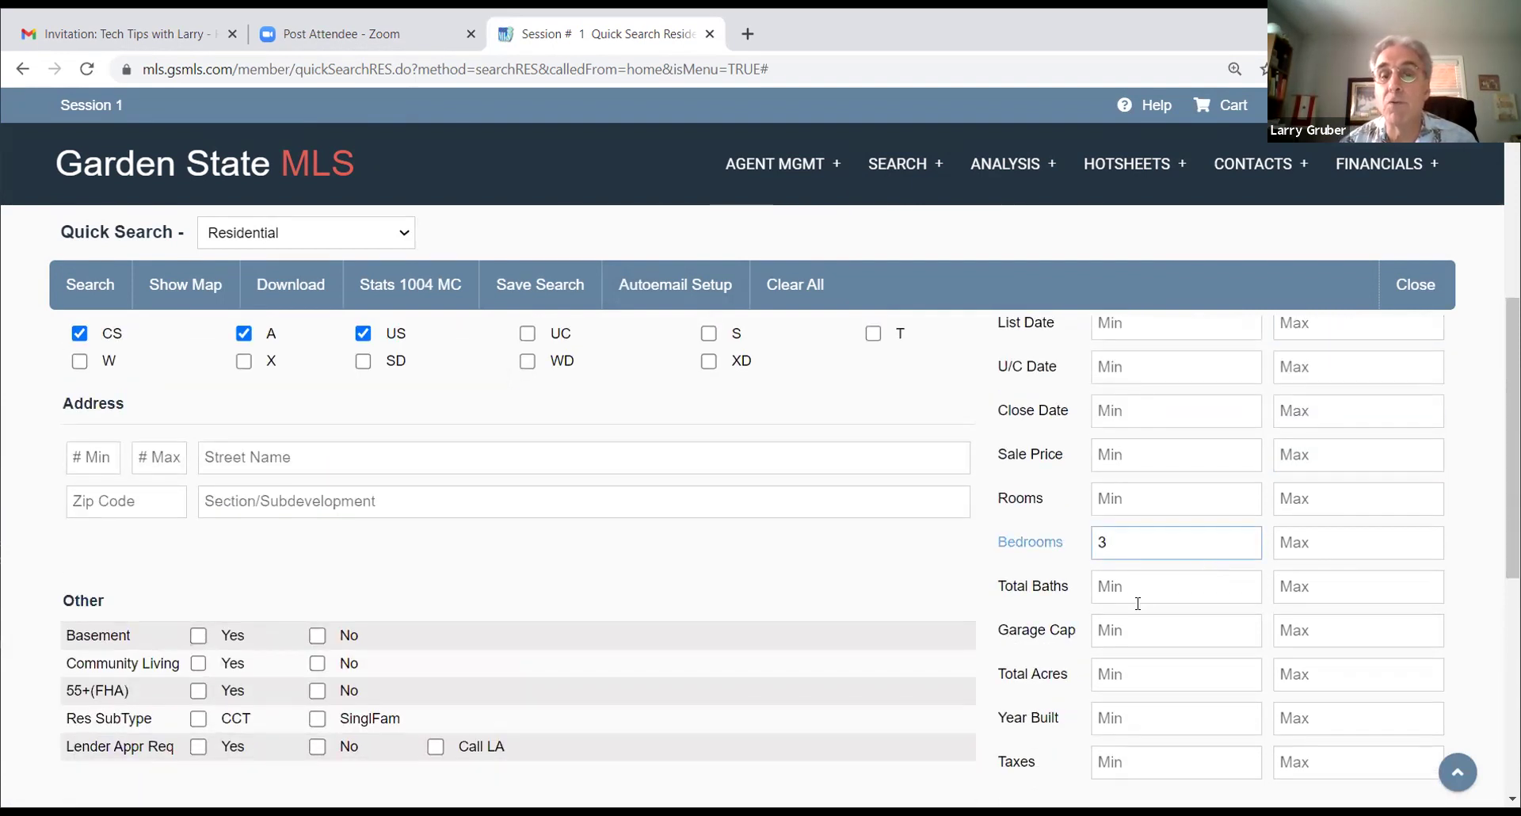
click(985, 416)
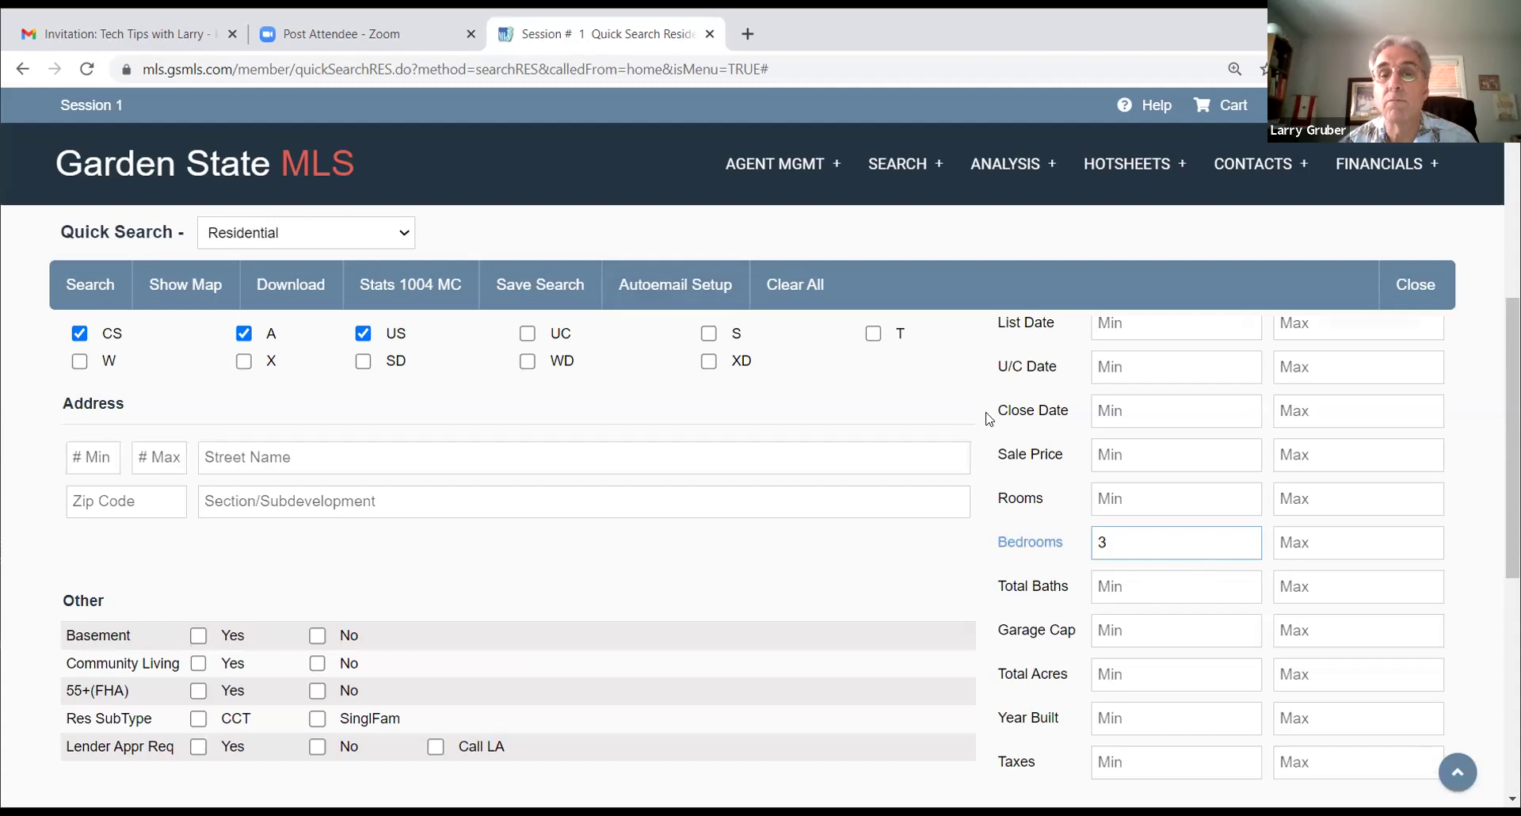
click(104, 294)
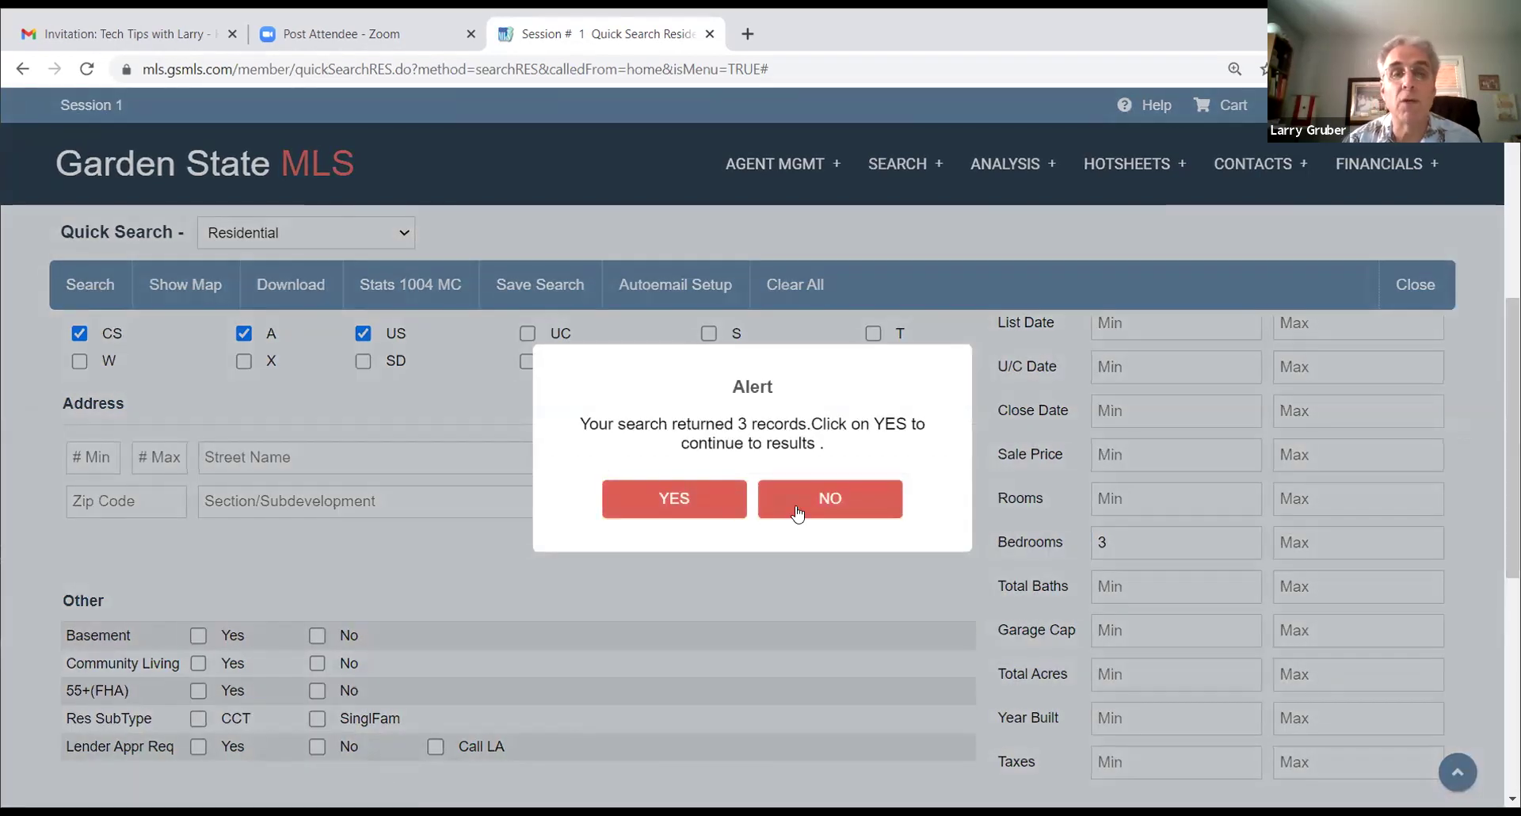
click(799, 504)
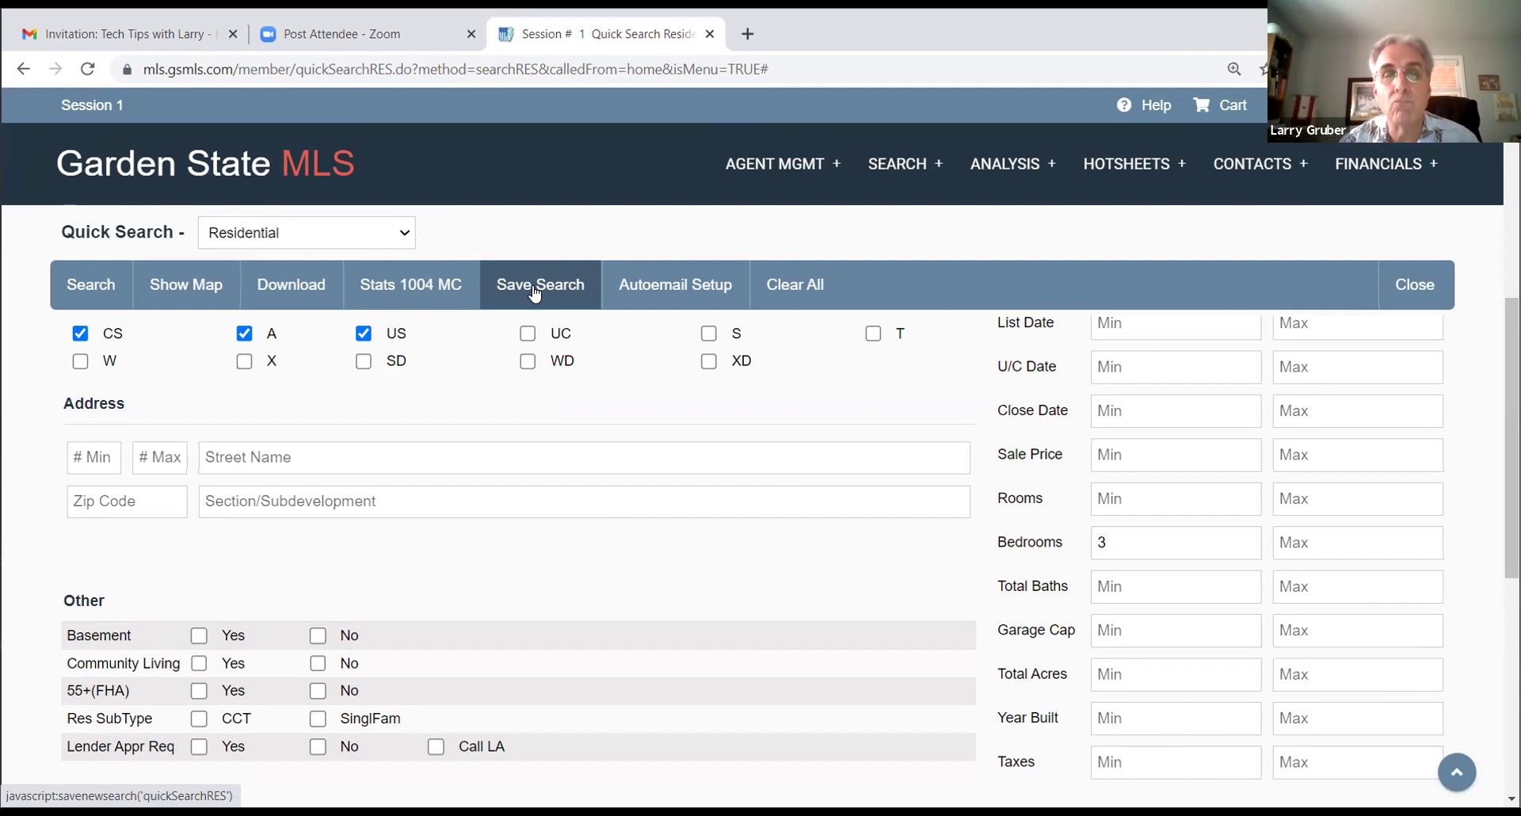
Step: Save the quick search under the client's name, linked to the client's contact, and confirm
click(530, 283)
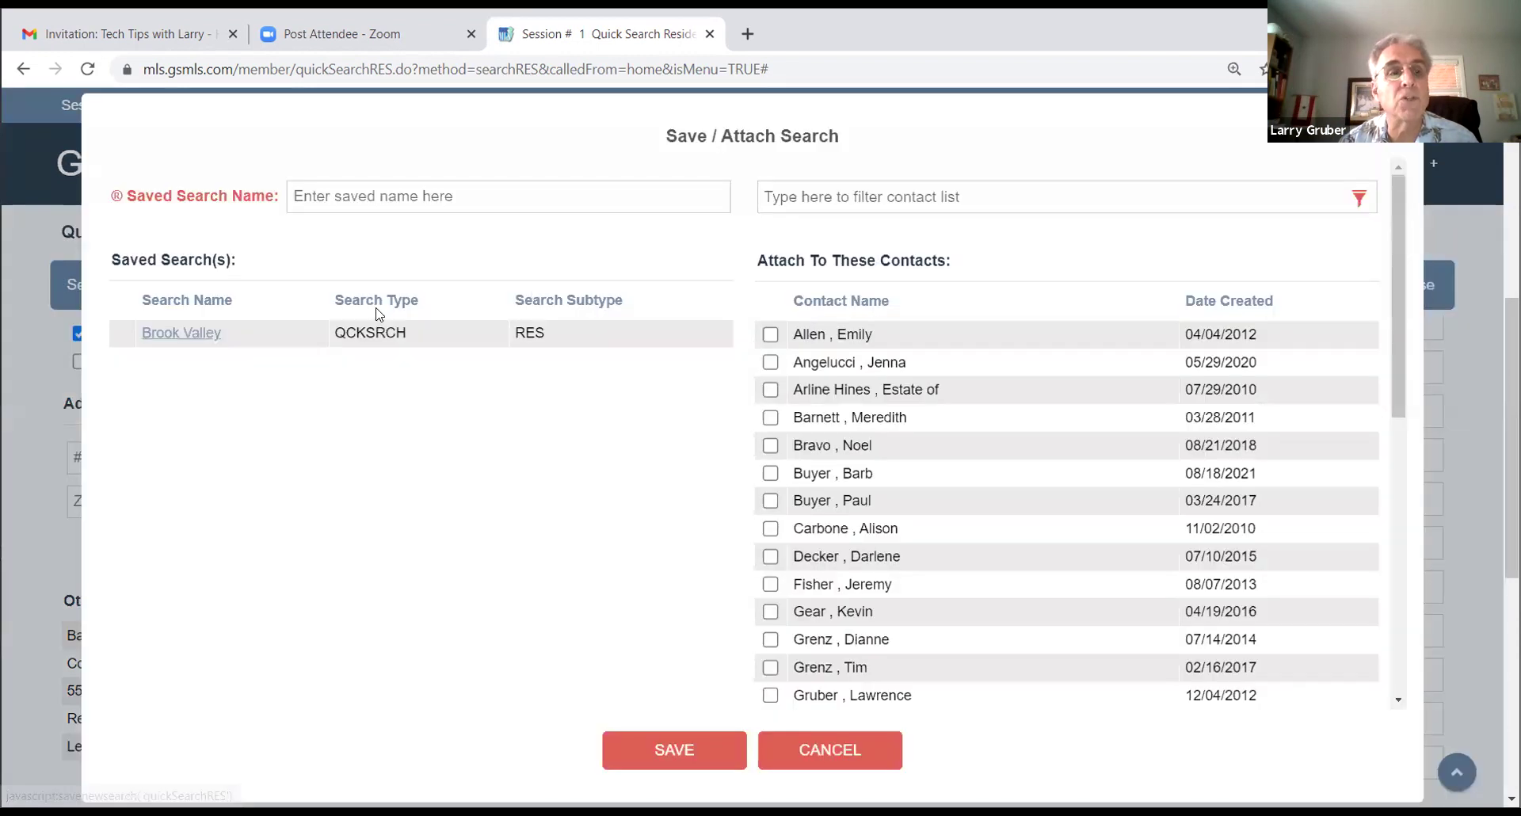
click(353, 197)
text(Bar)
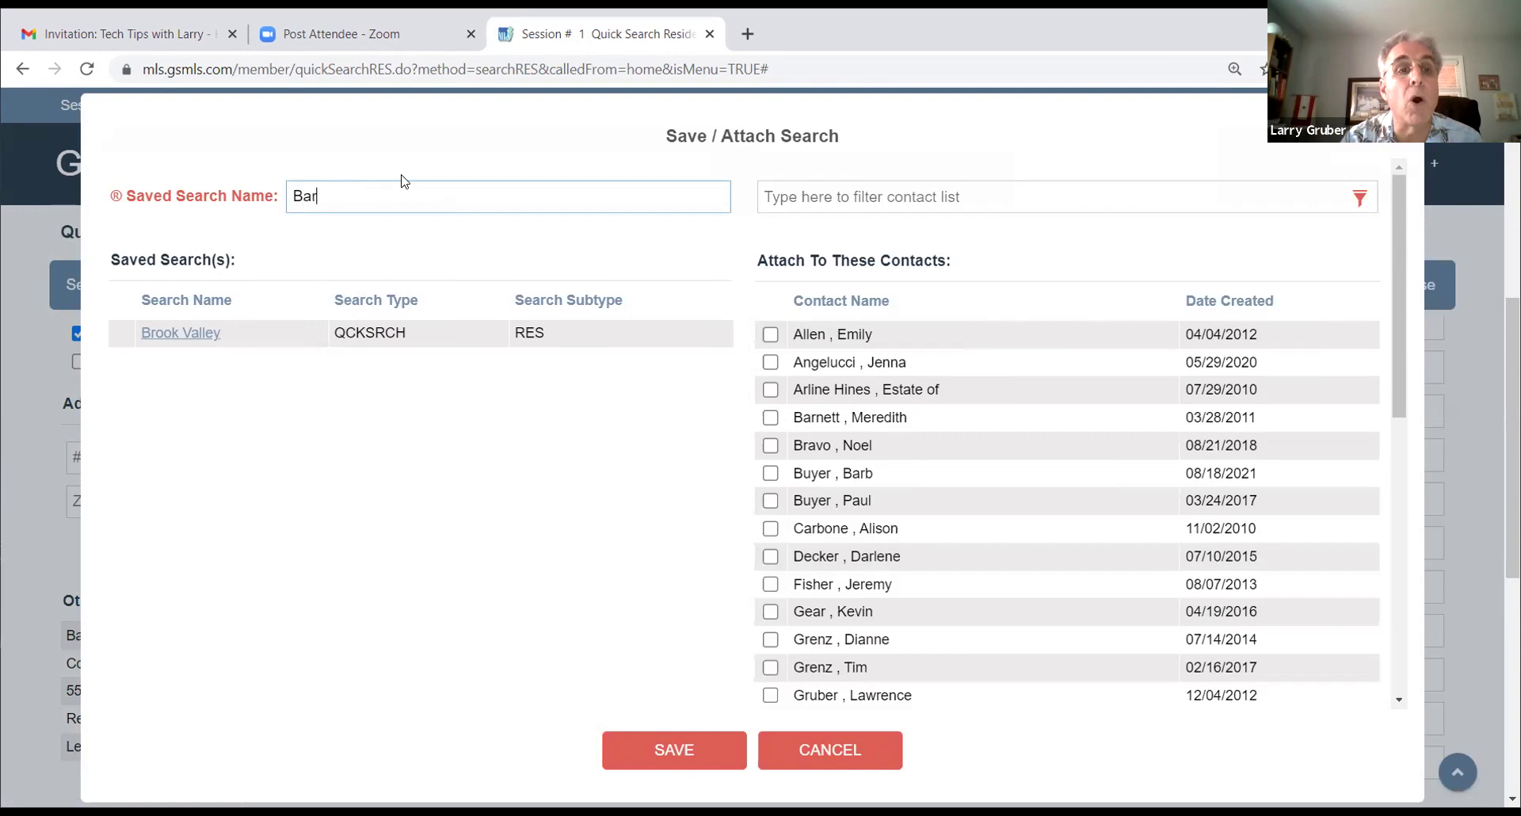
text(b Buyer)
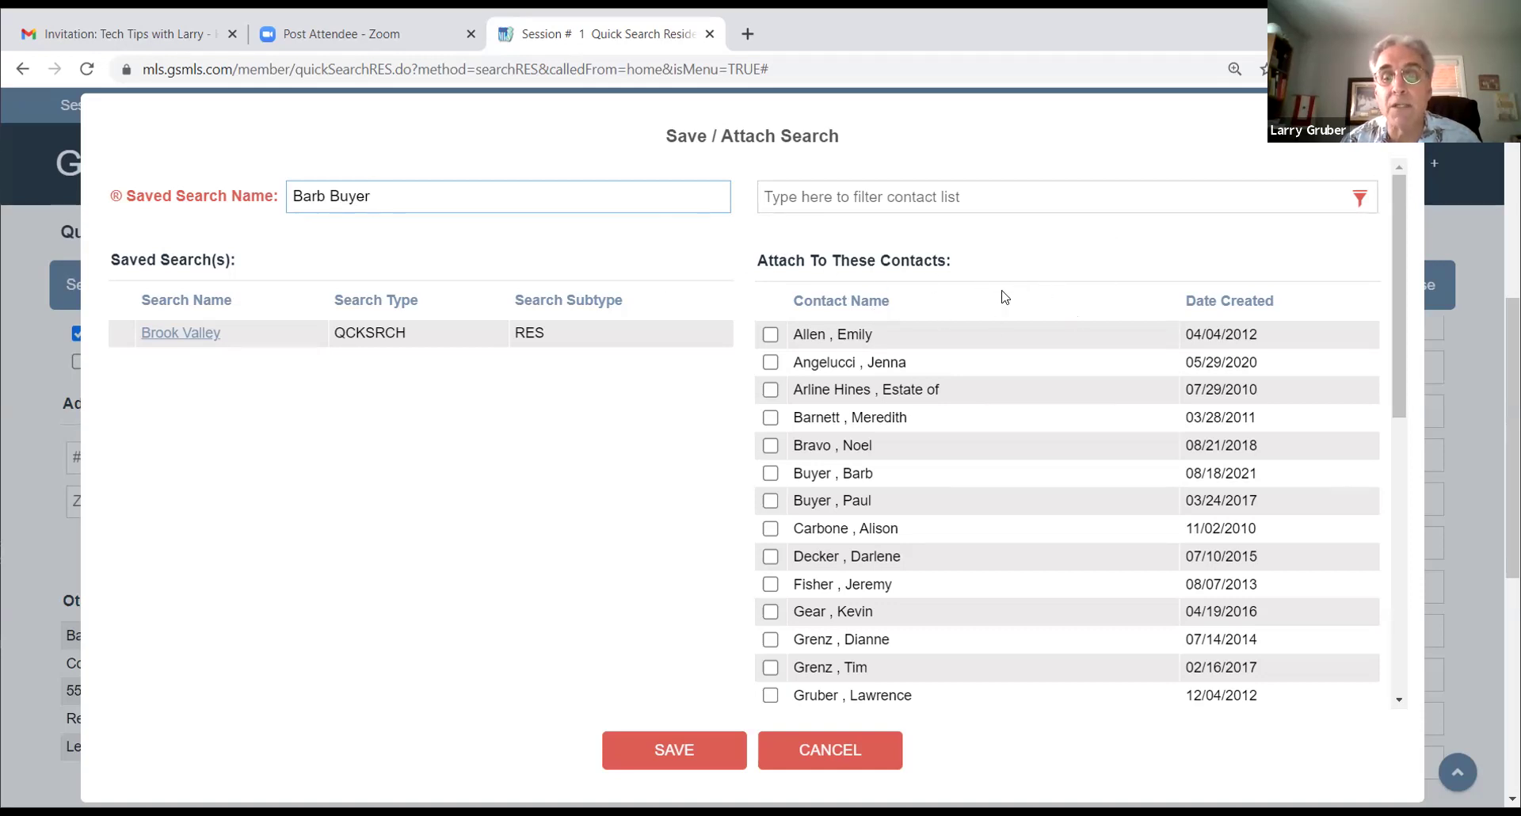
click(770, 472)
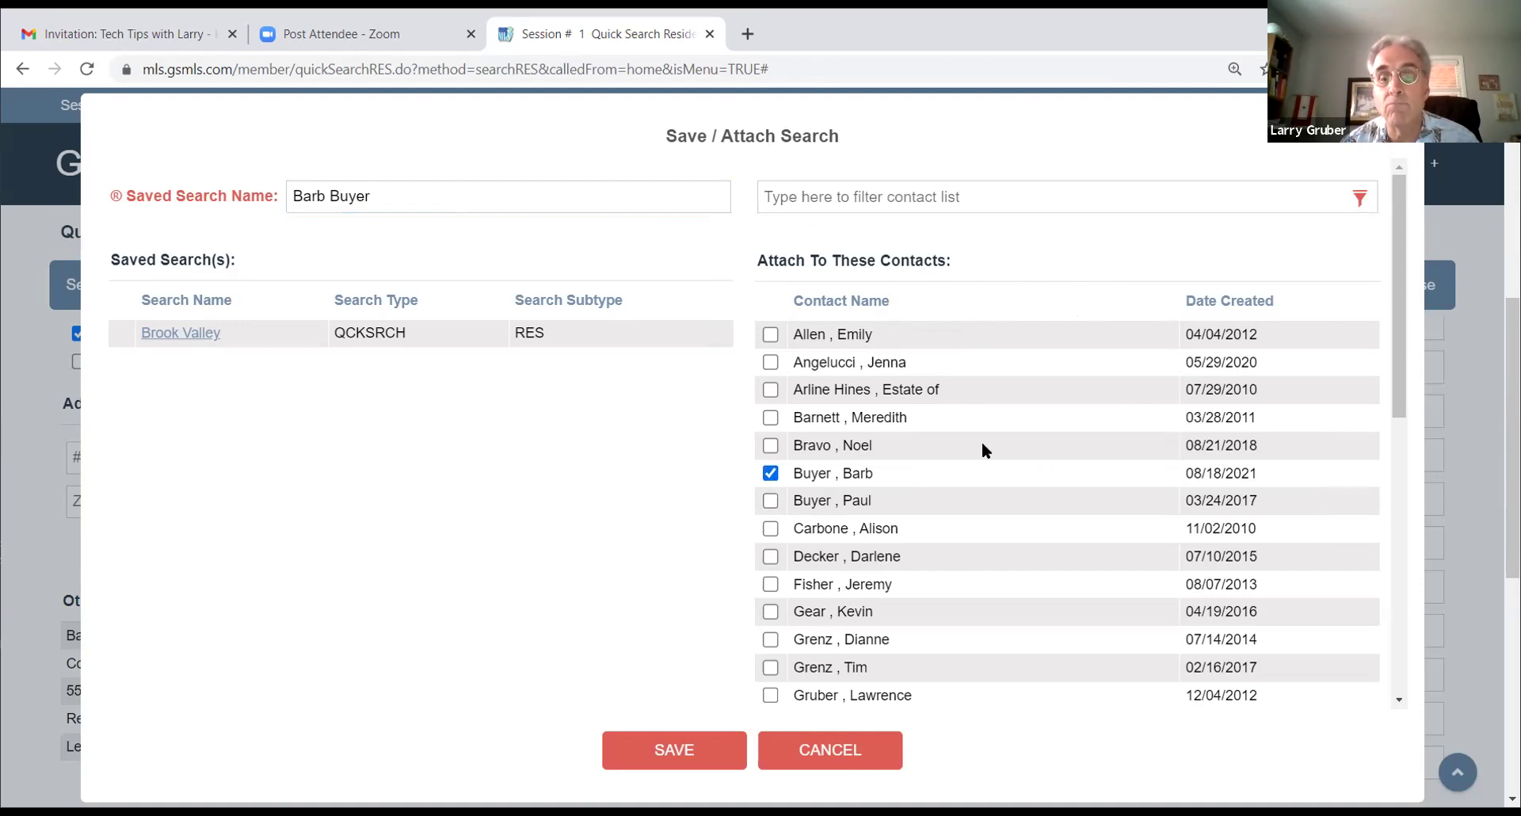
scroll(640, 460, down, 8)
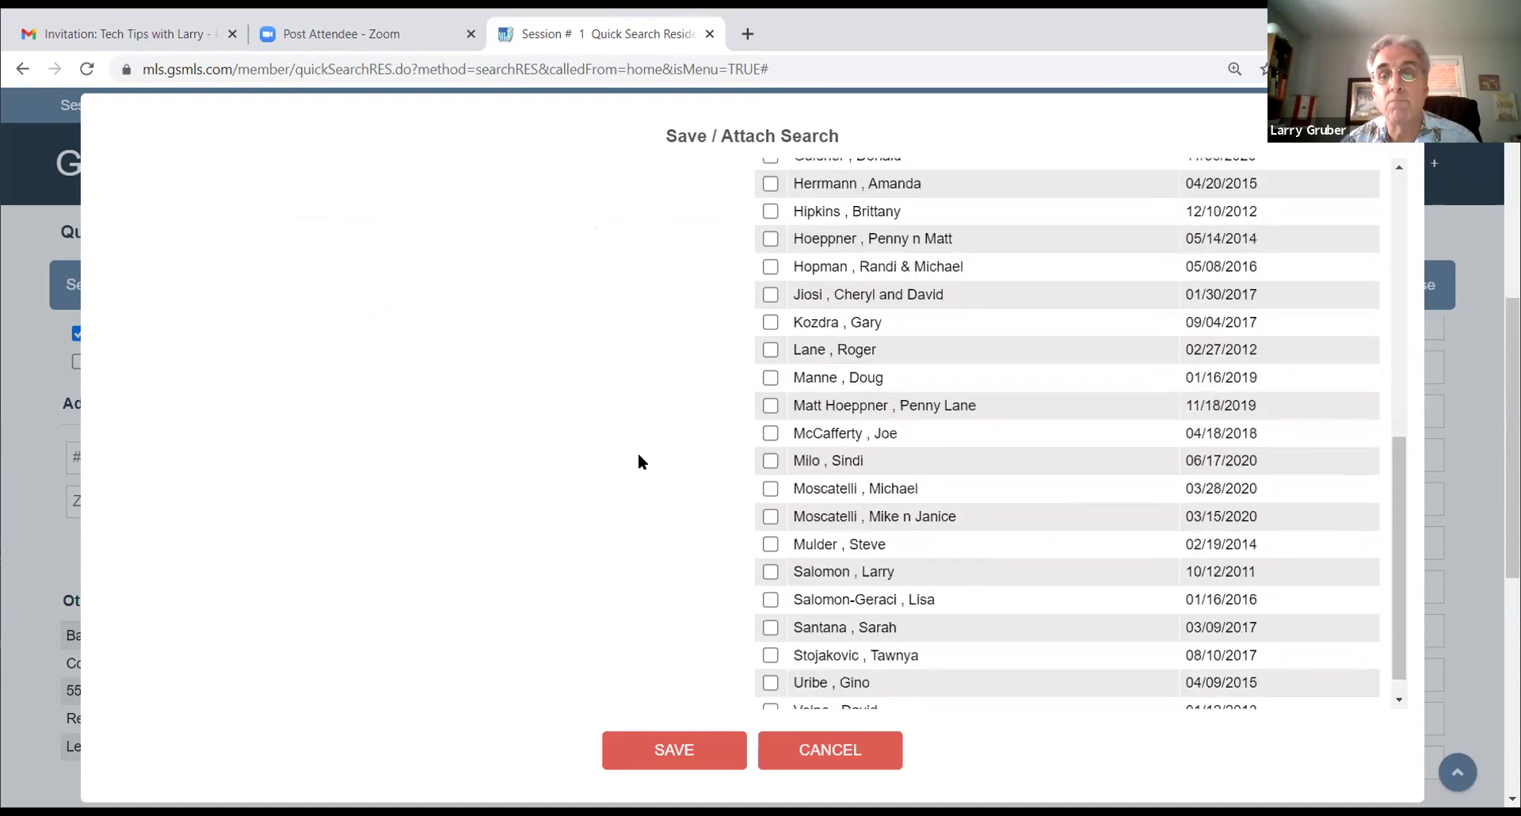
scroll(630, 444, up, 8)
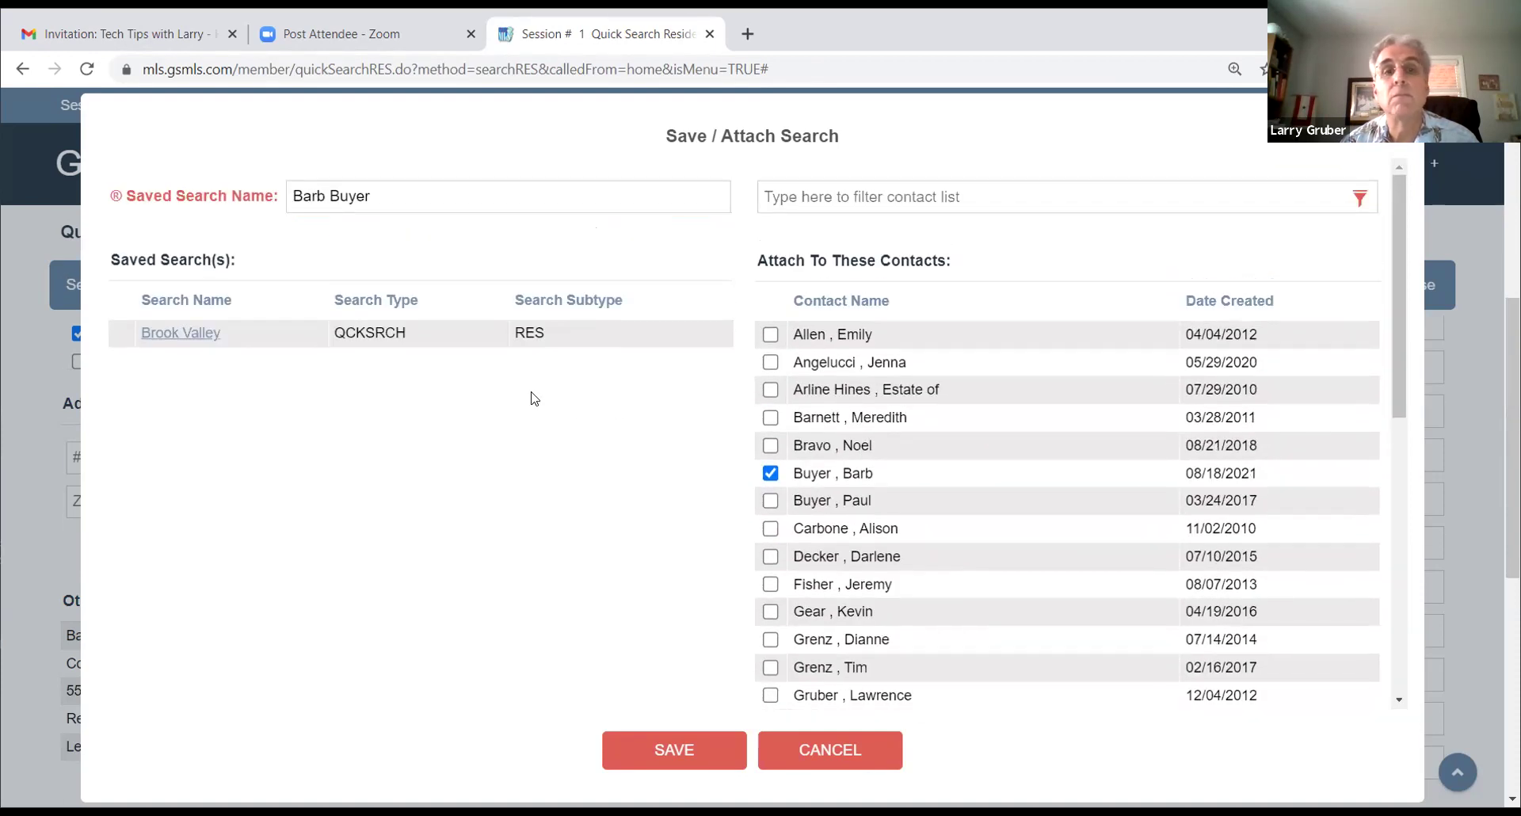
scroll(535, 399, up, 6)
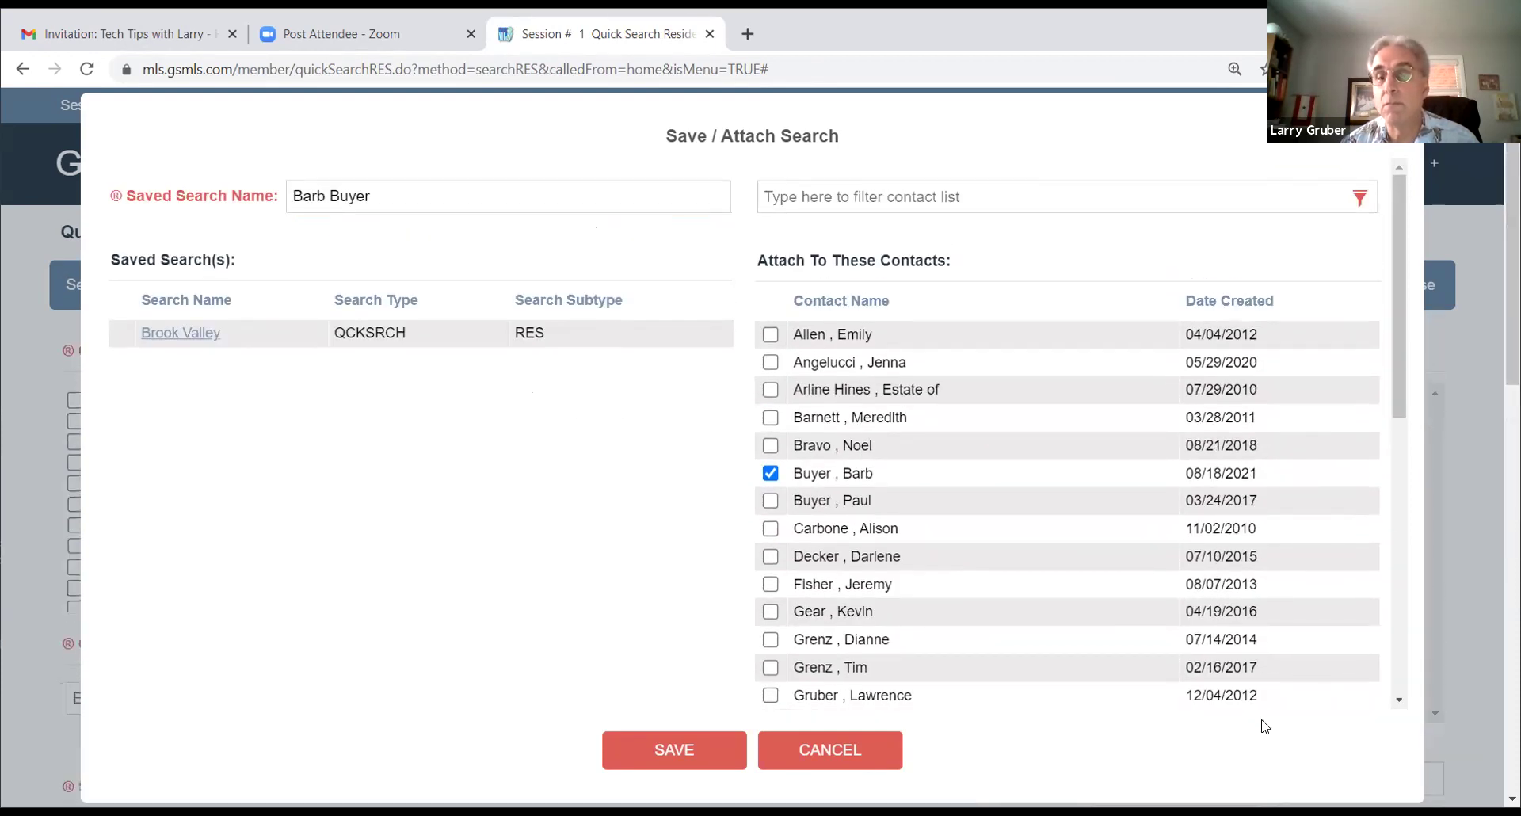
click(659, 757)
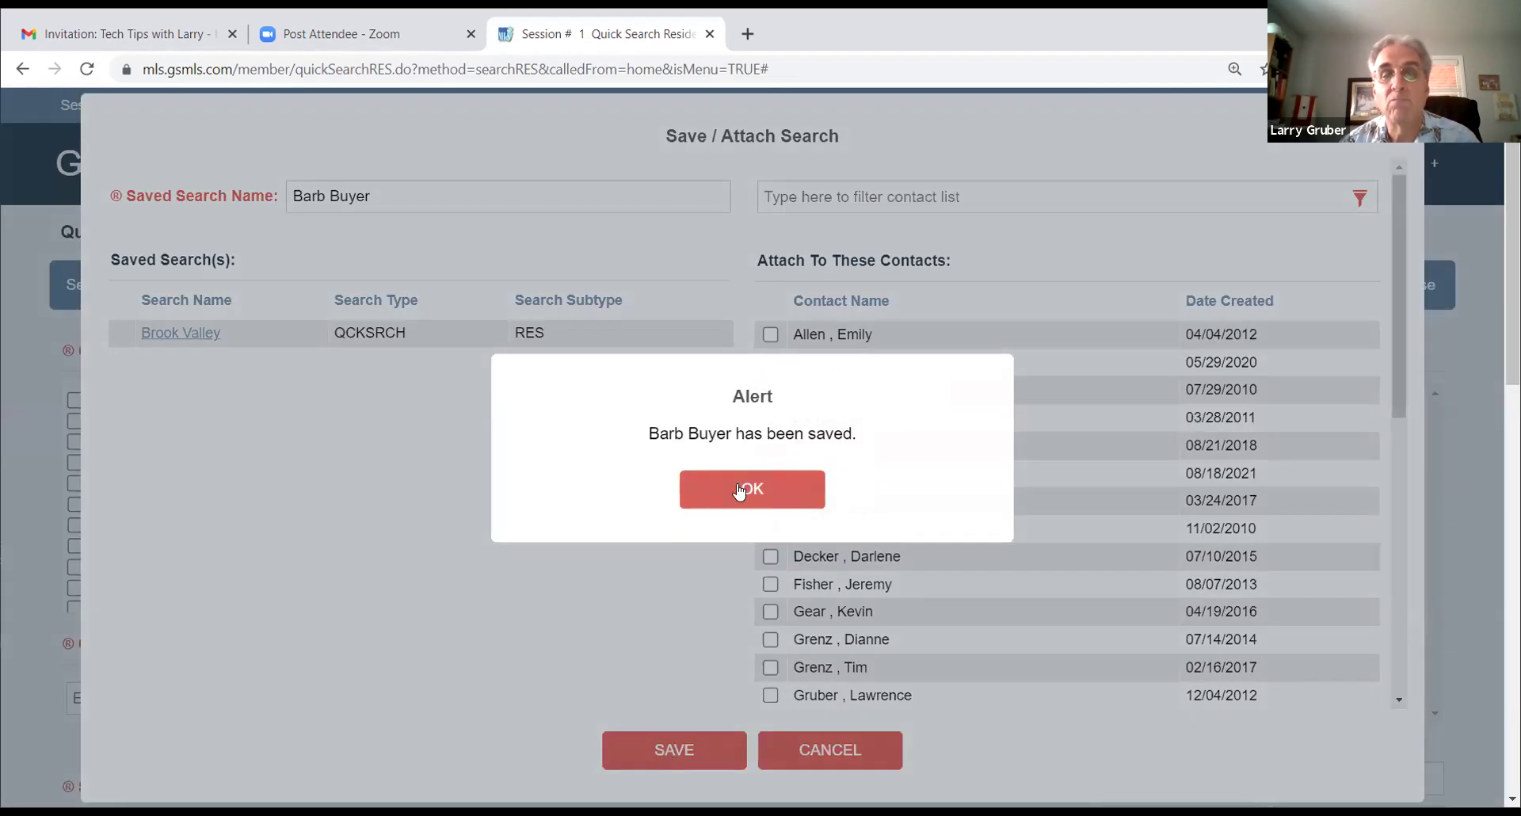
click(739, 491)
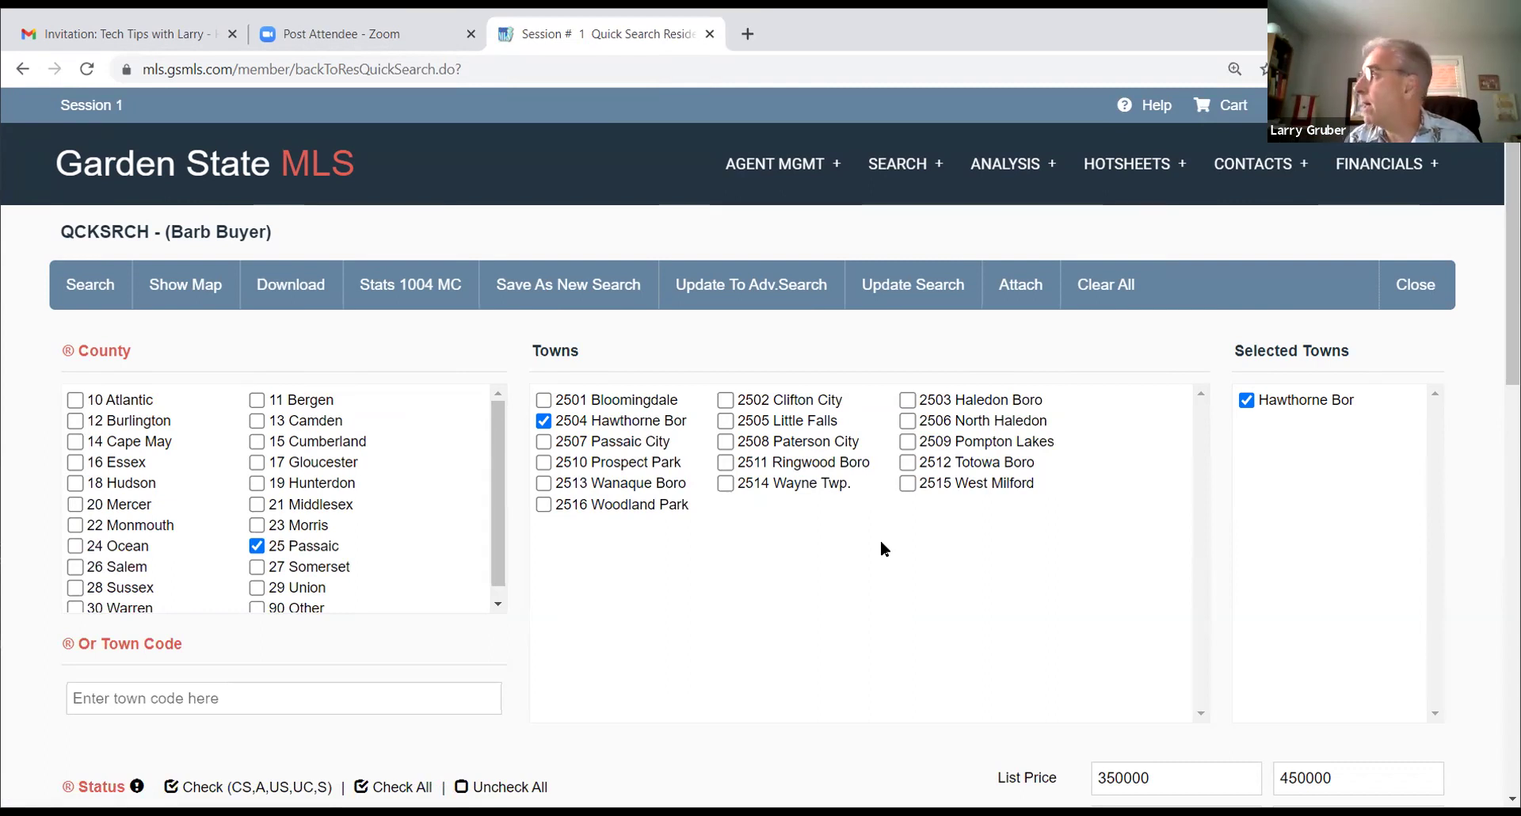
Step: Run the client's saved search from Prop/Tax Searches and select all three Hawthorne Boro listings
click(890, 167)
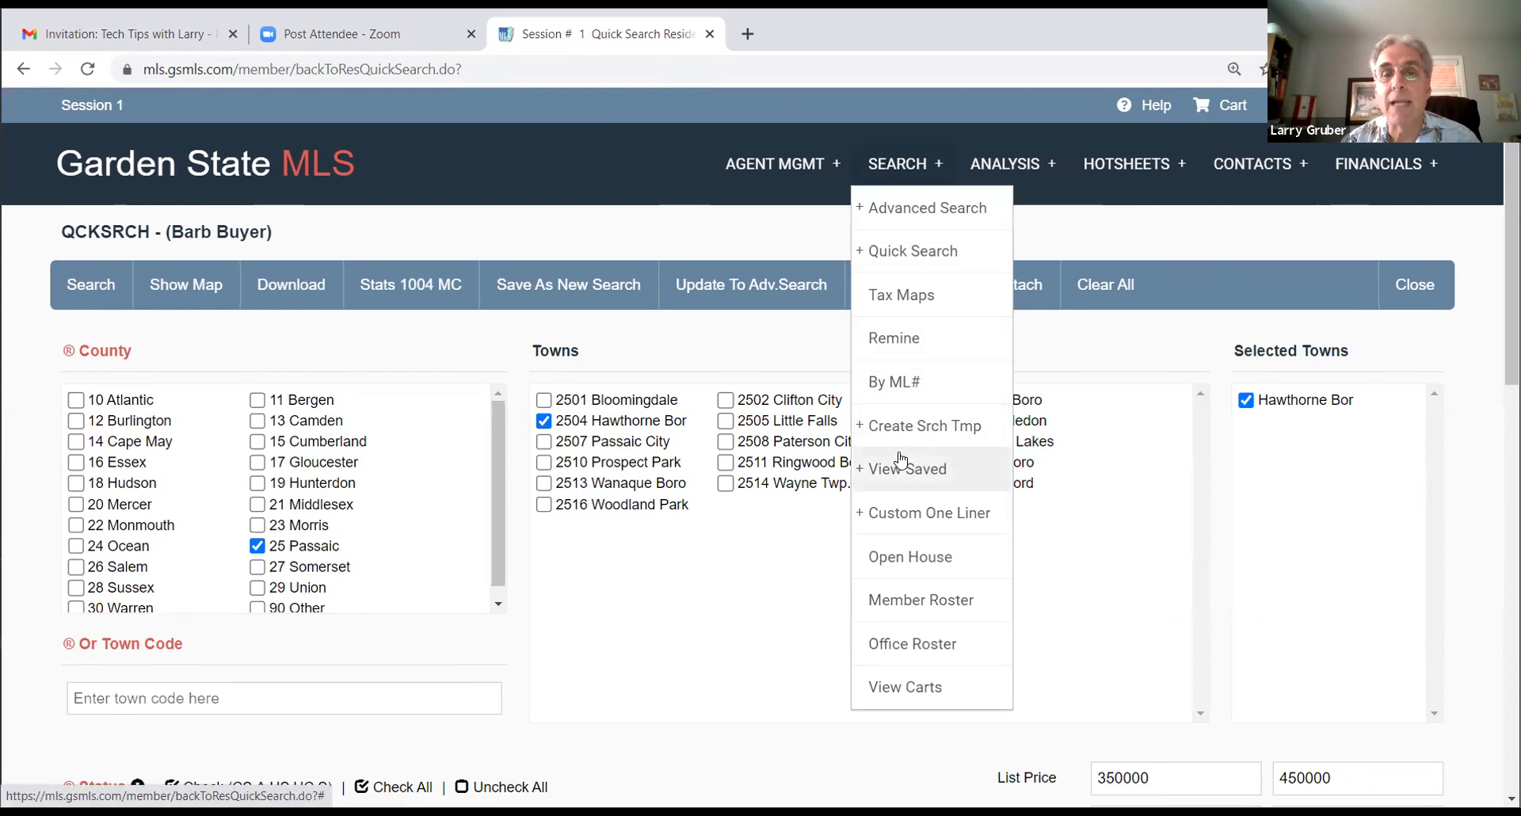
mouse_move(895, 472)
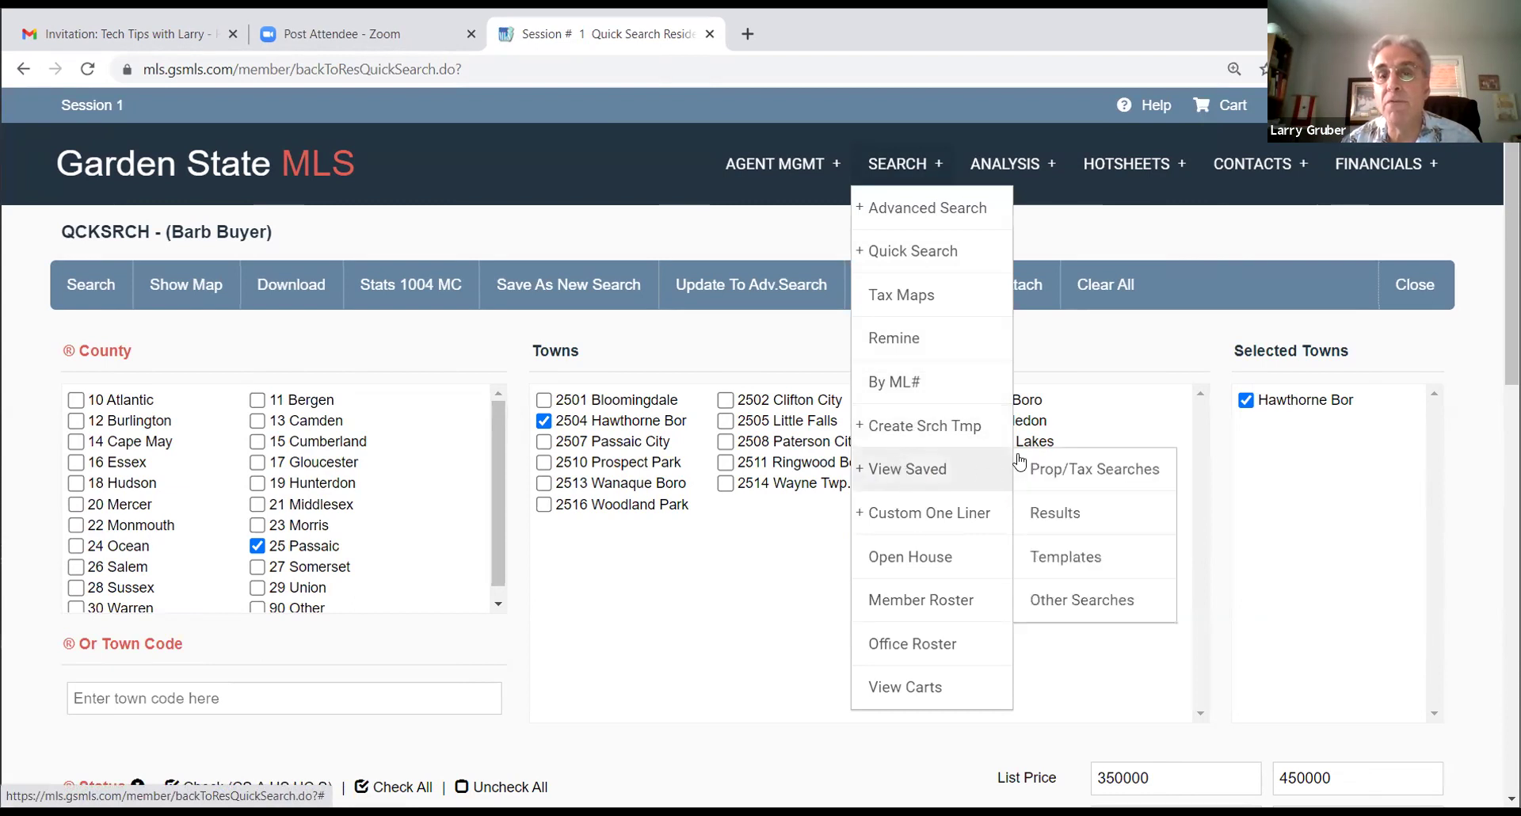
click(1055, 474)
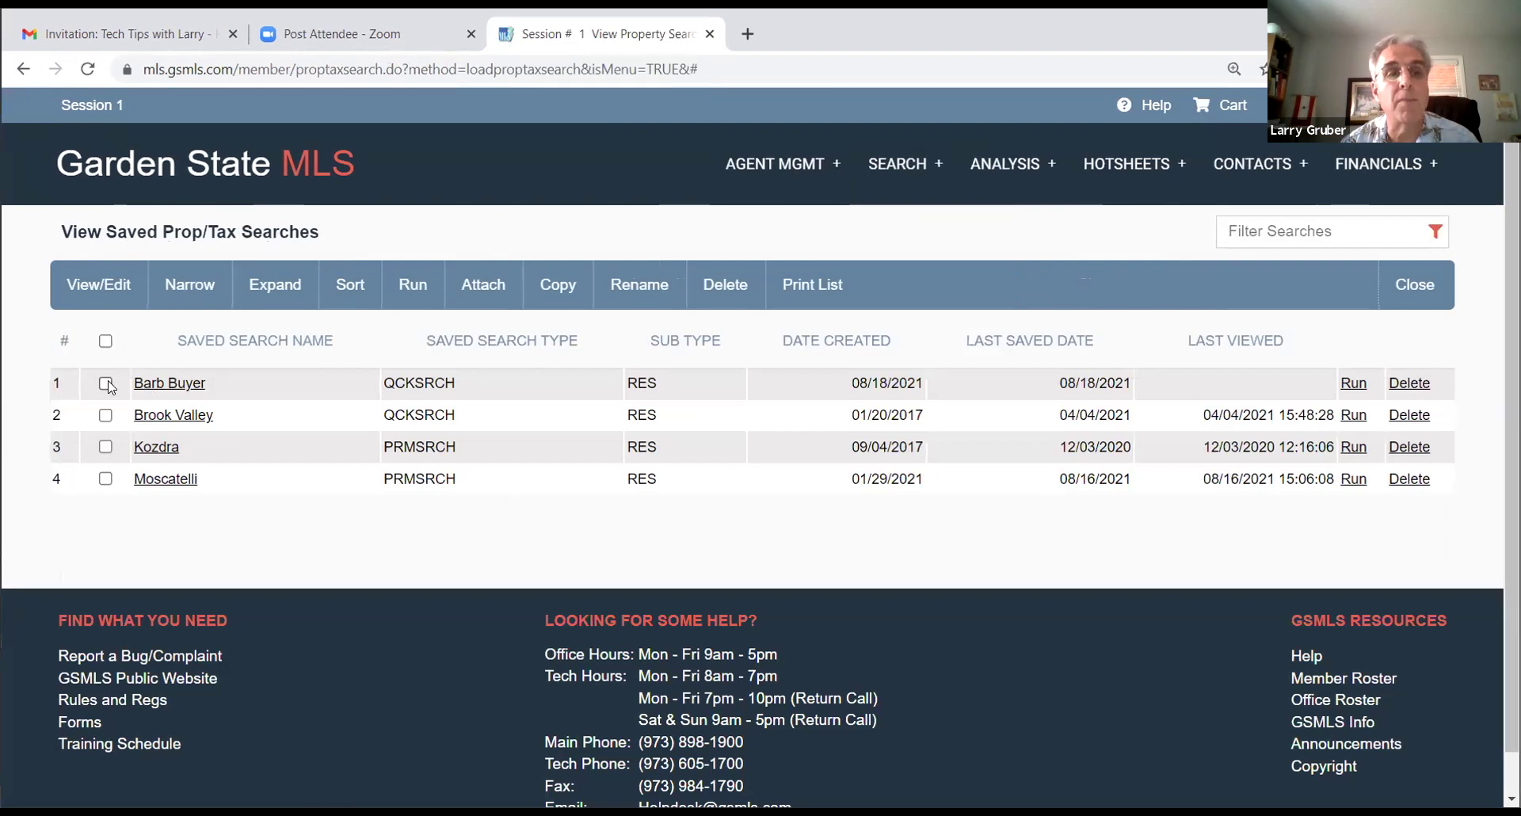
click(175, 385)
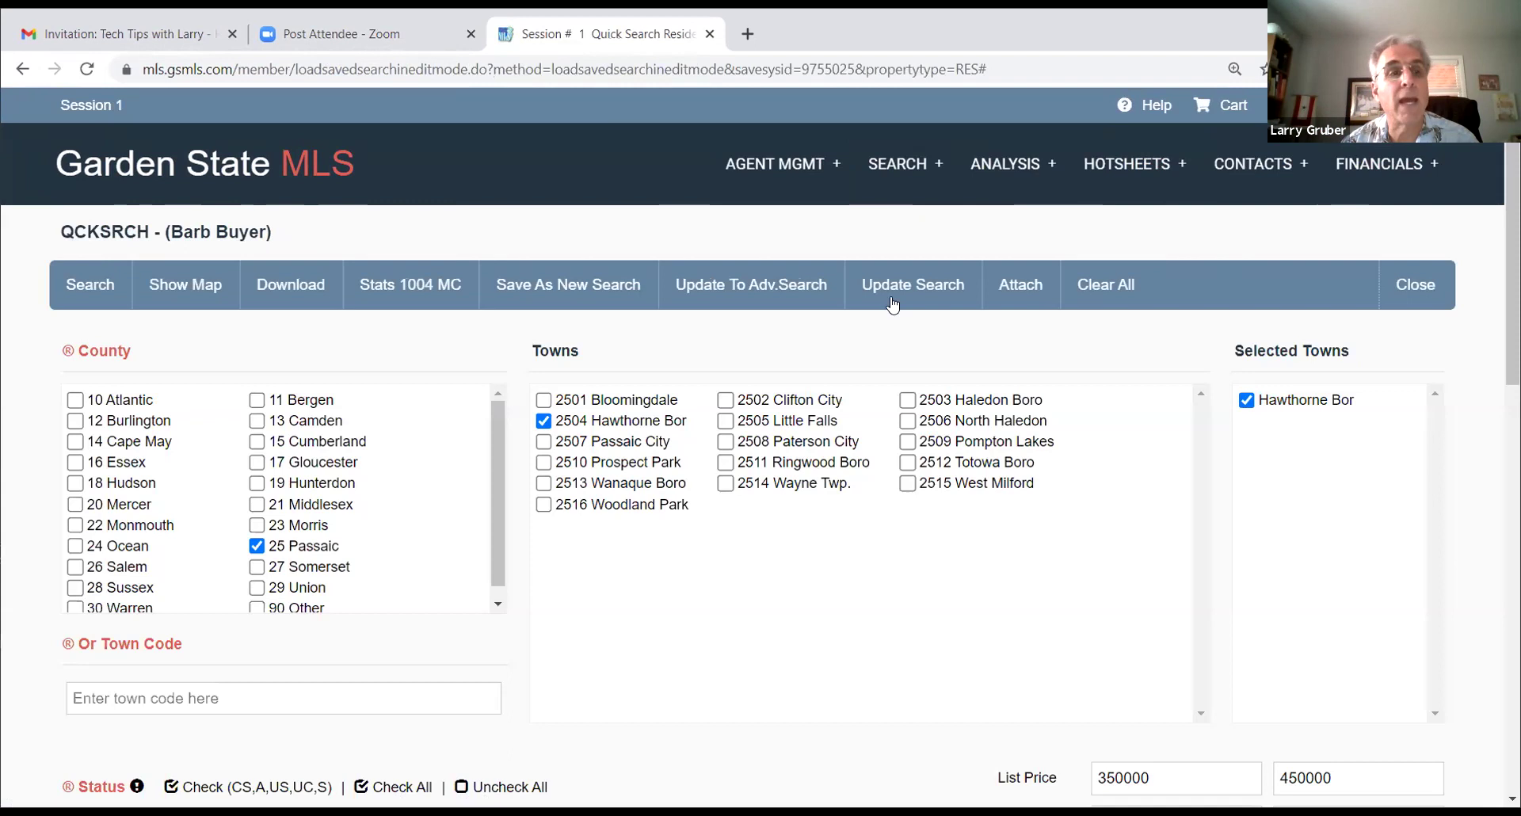
click(78, 283)
click(688, 495)
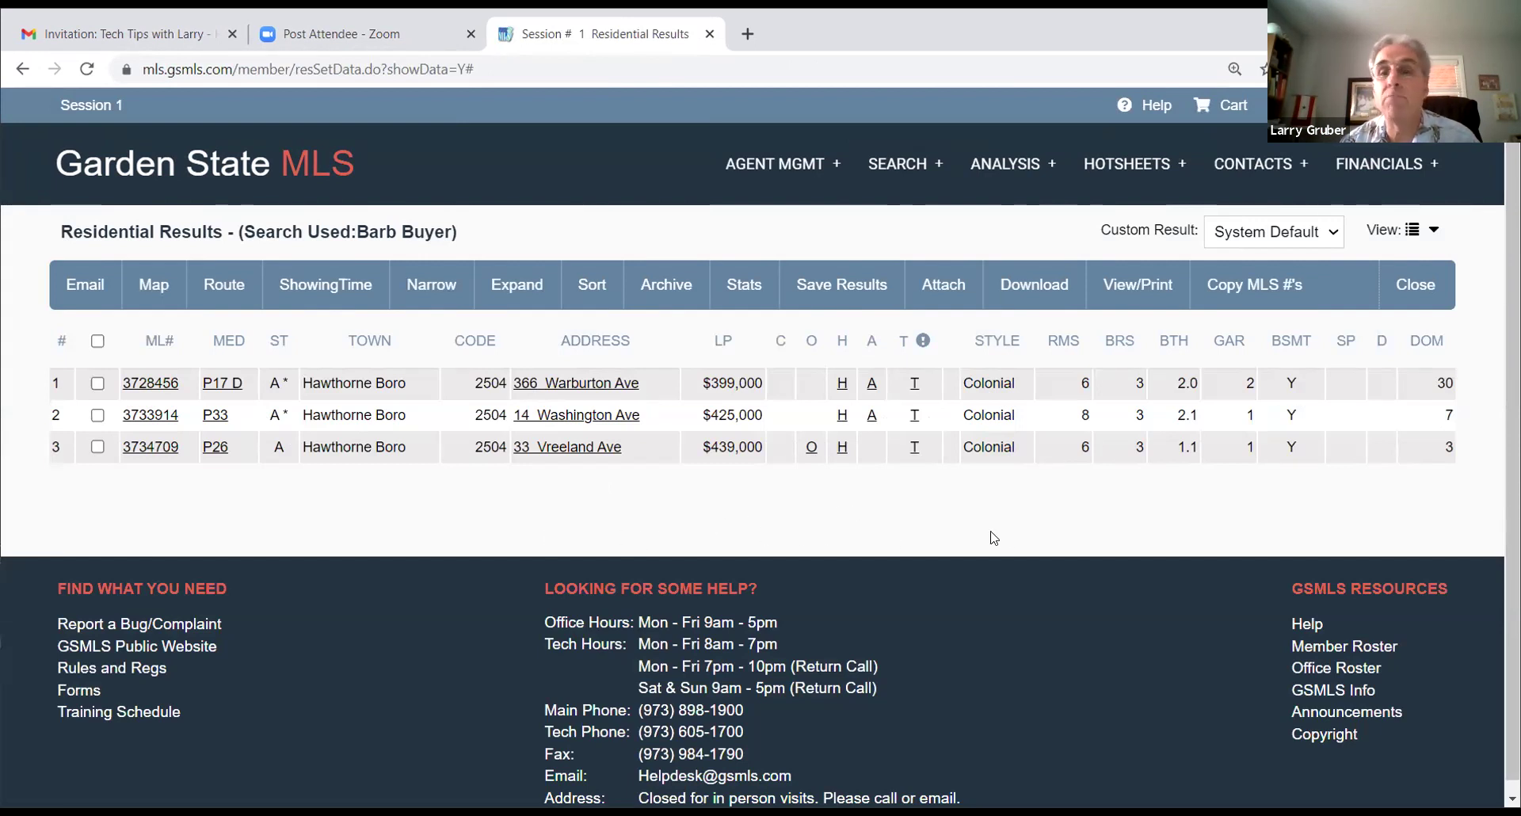
click(98, 342)
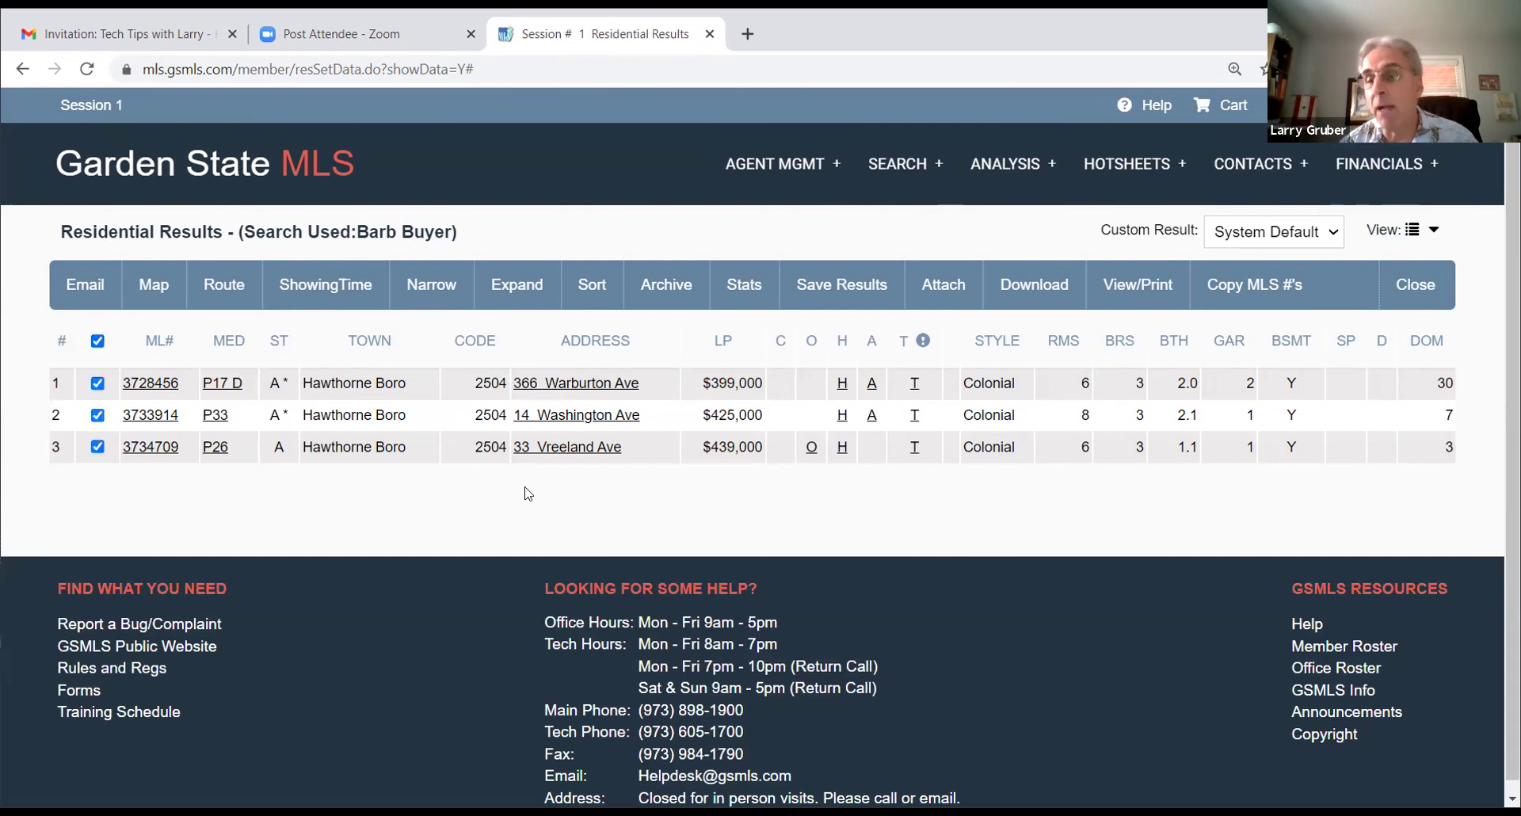
click(86, 282)
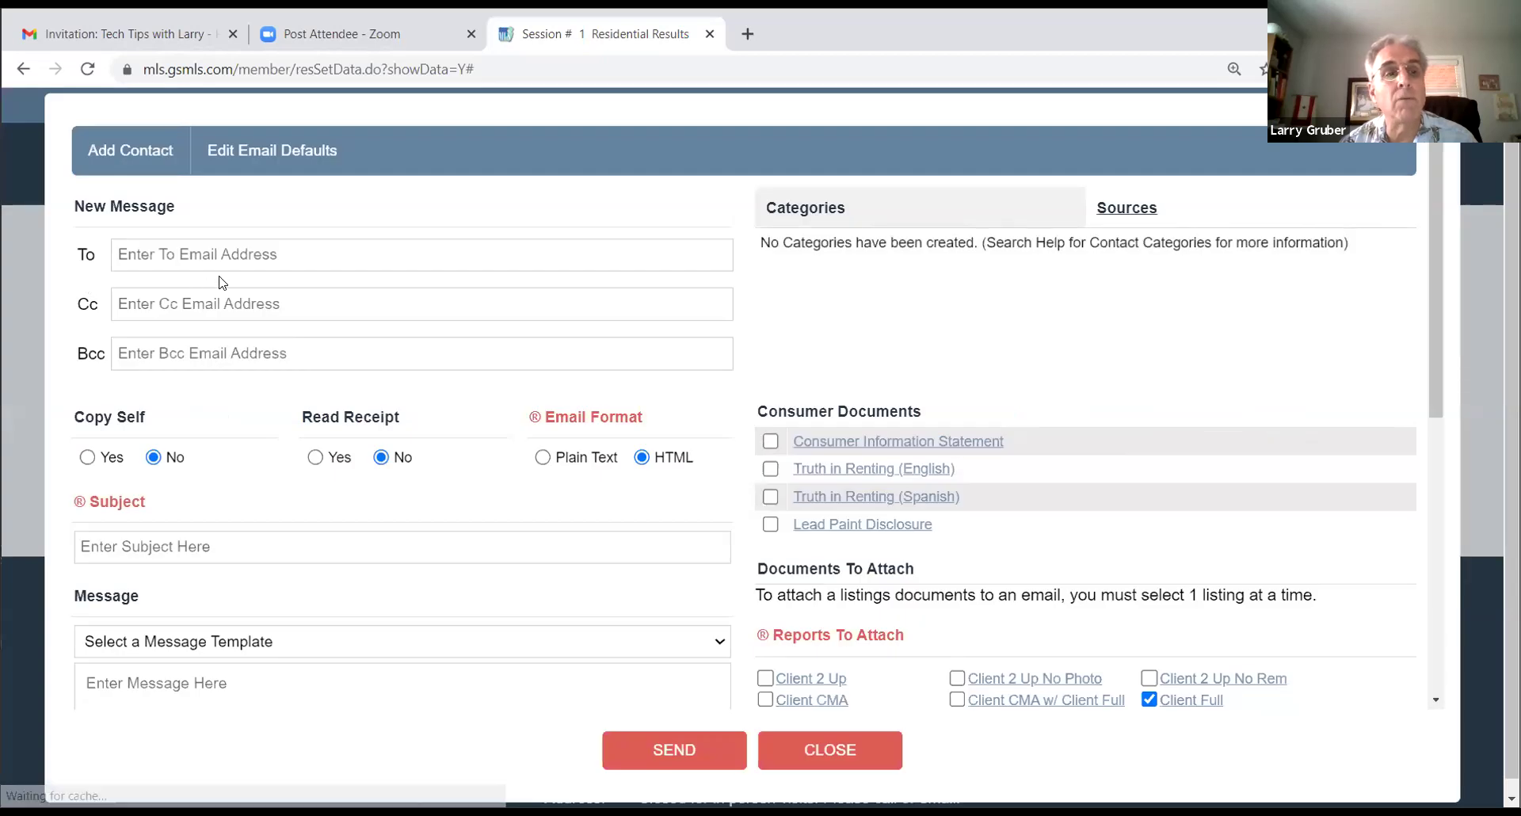
click(204, 260)
text(bar)
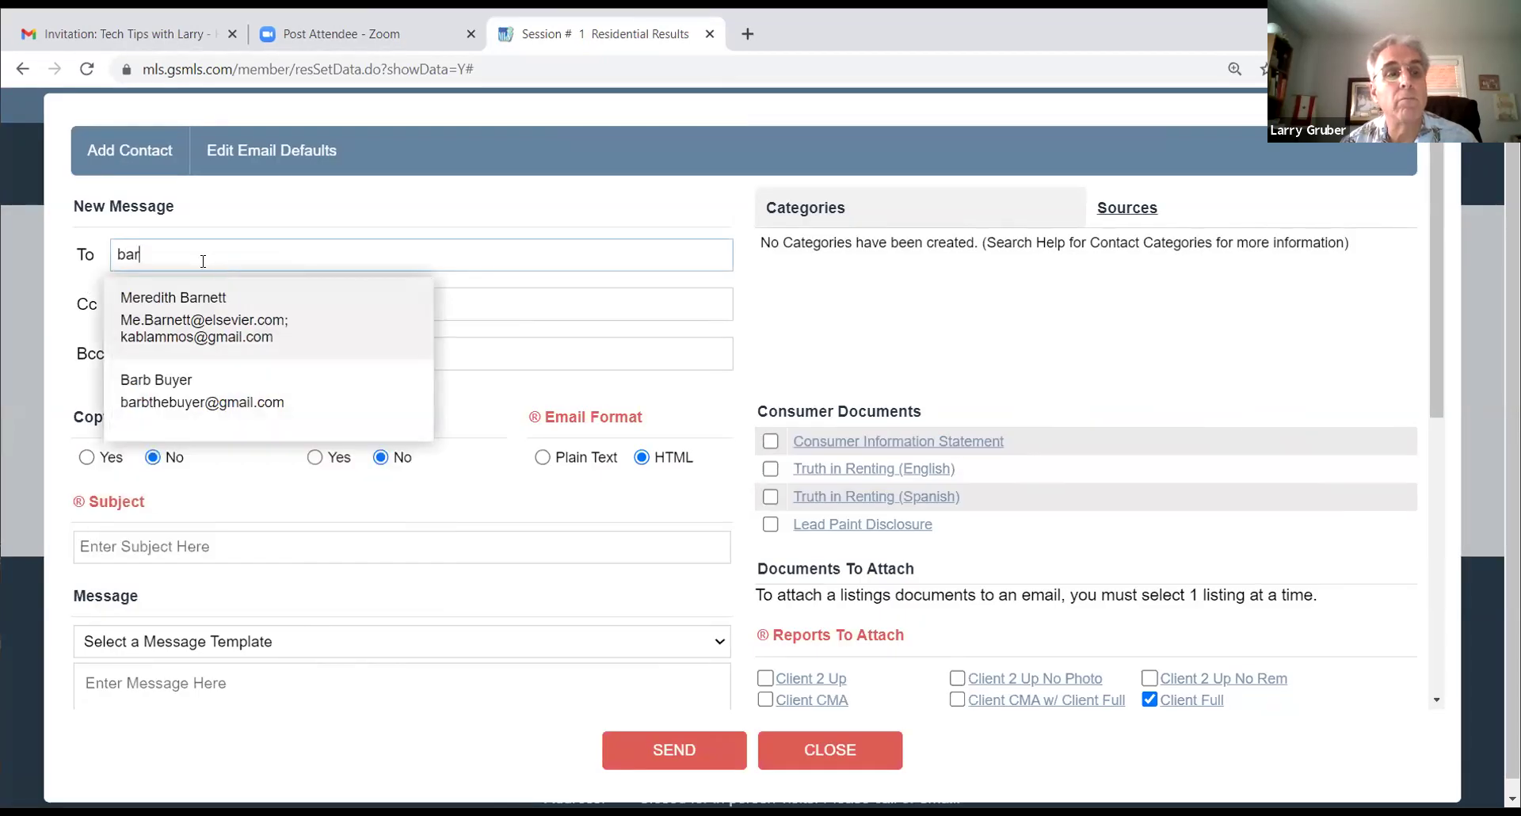
click(165, 391)
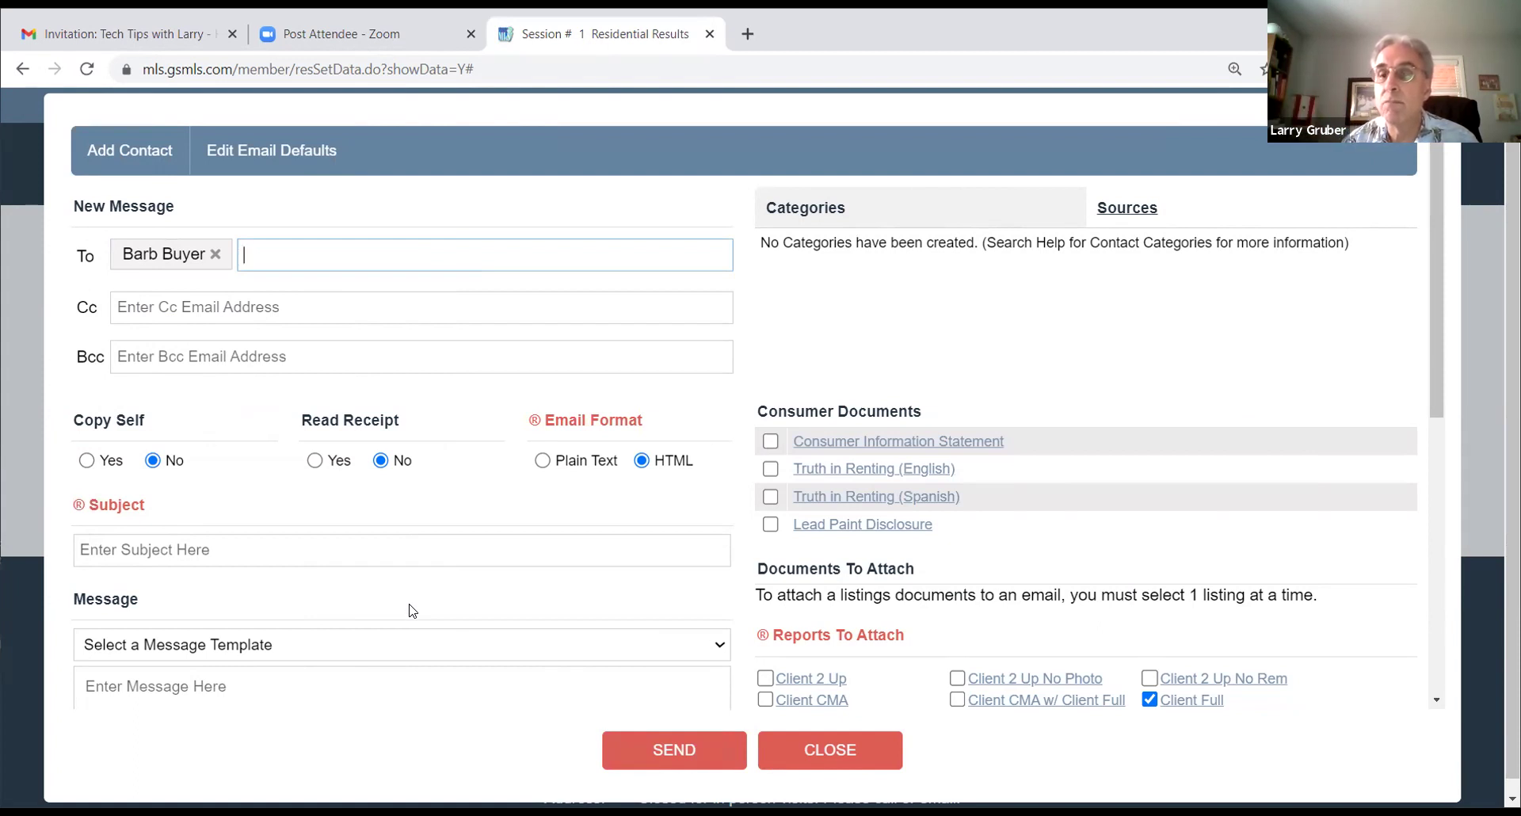
click(835, 753)
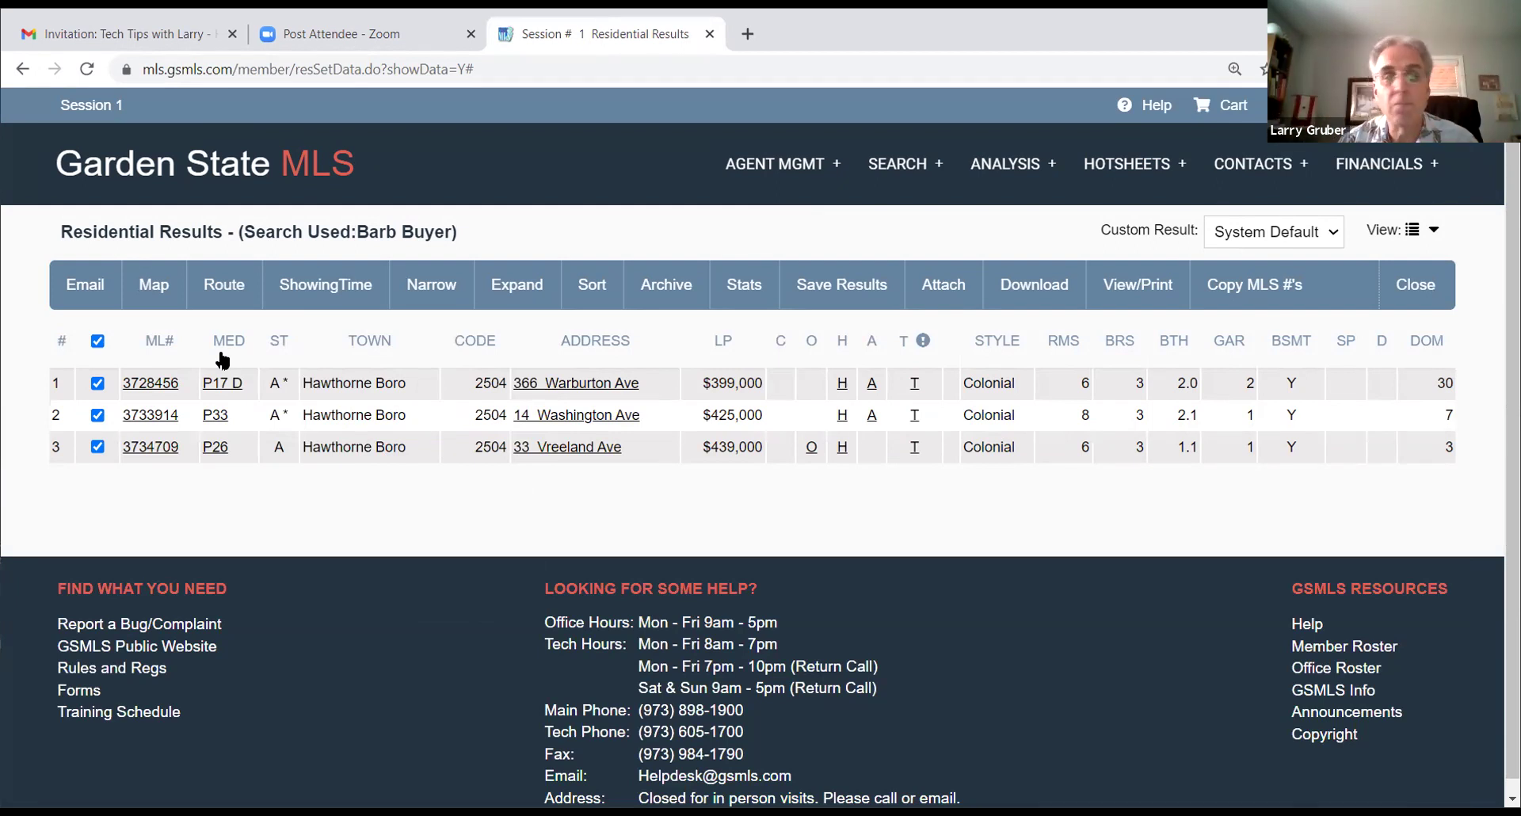
click(89, 293)
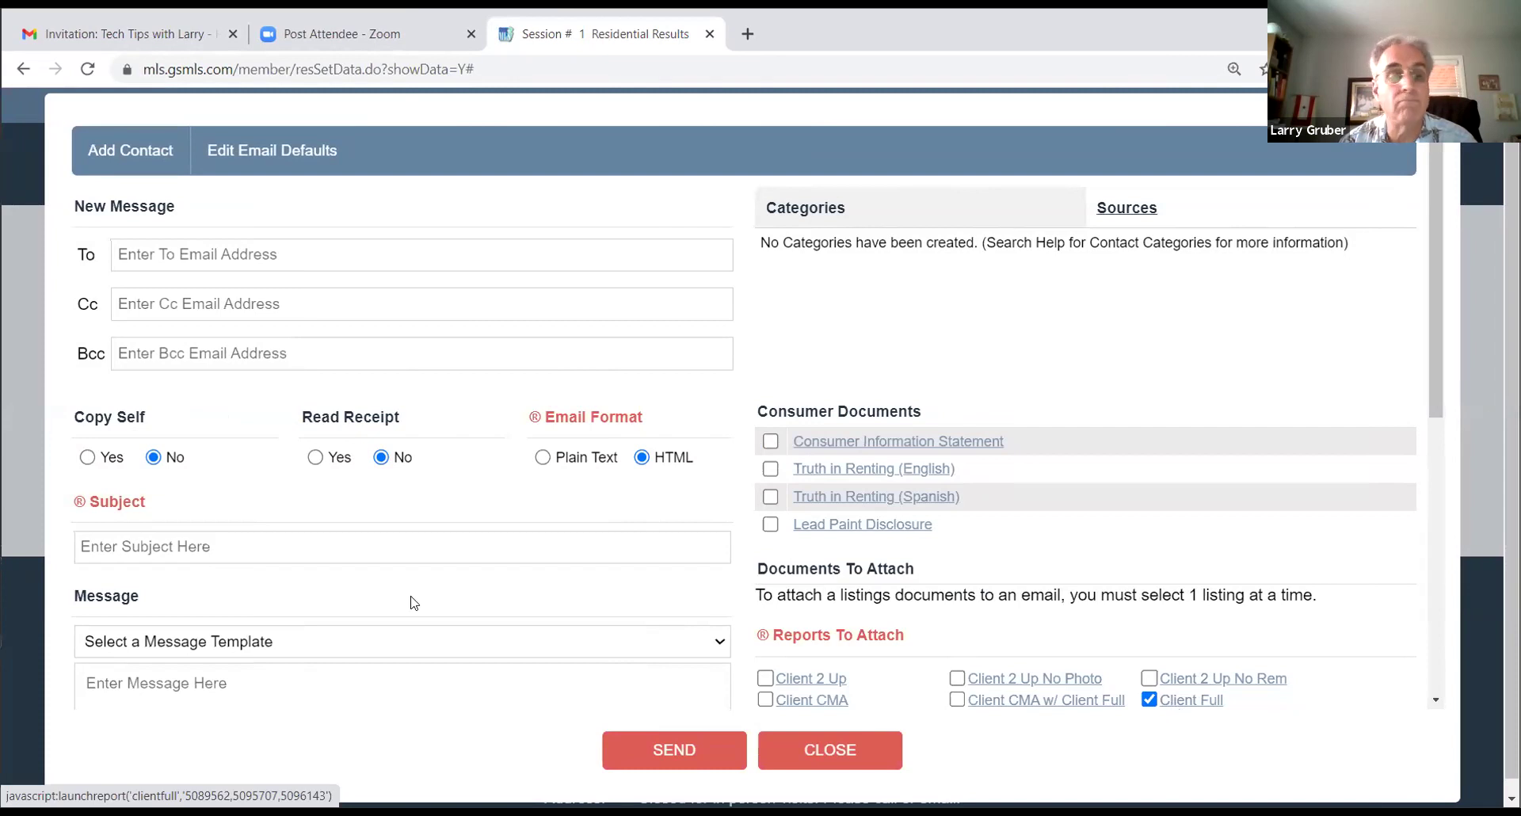
click(800, 748)
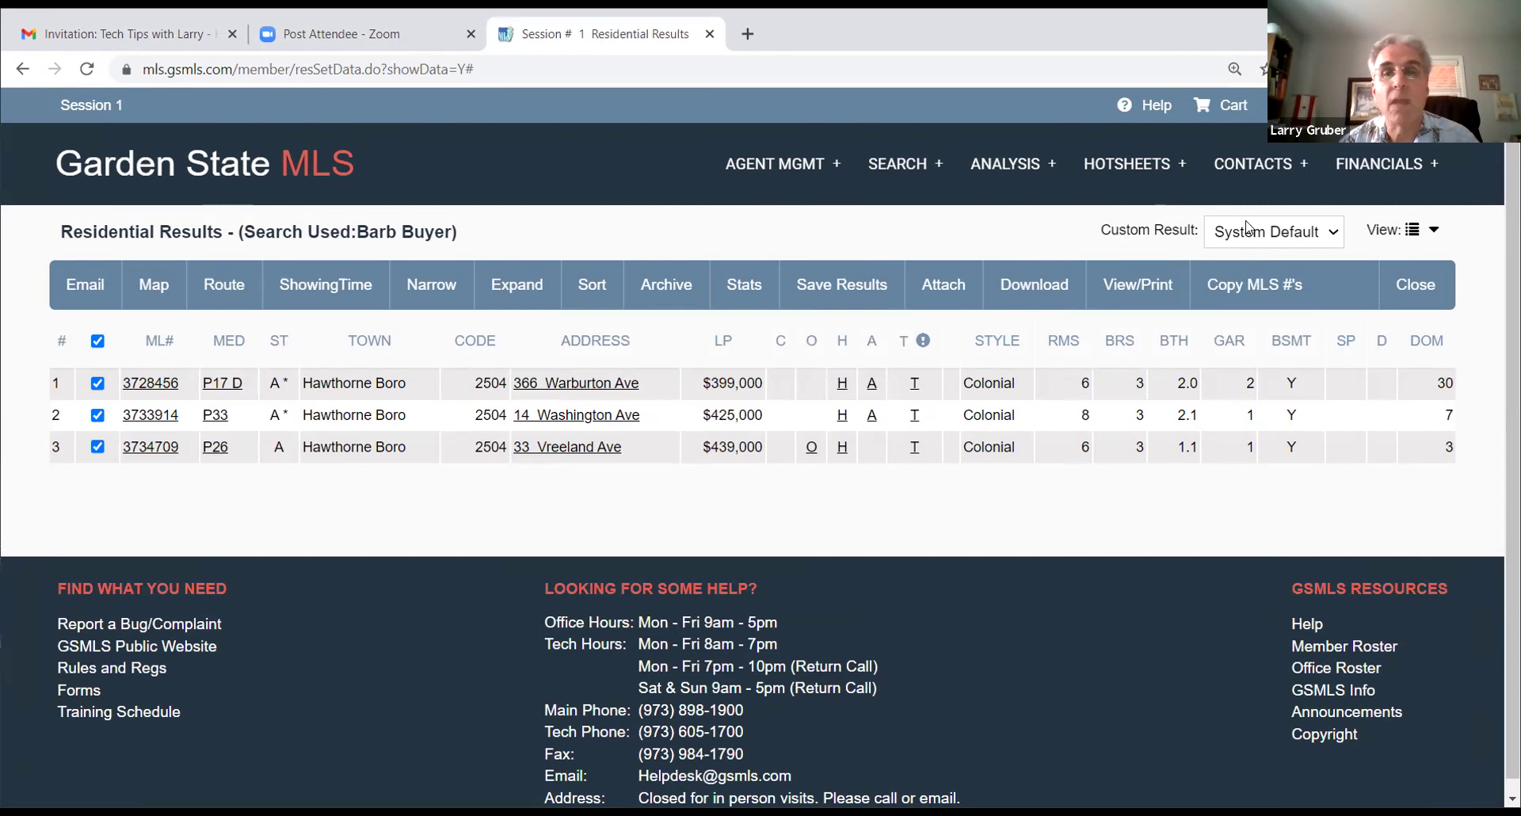
click(1252, 164)
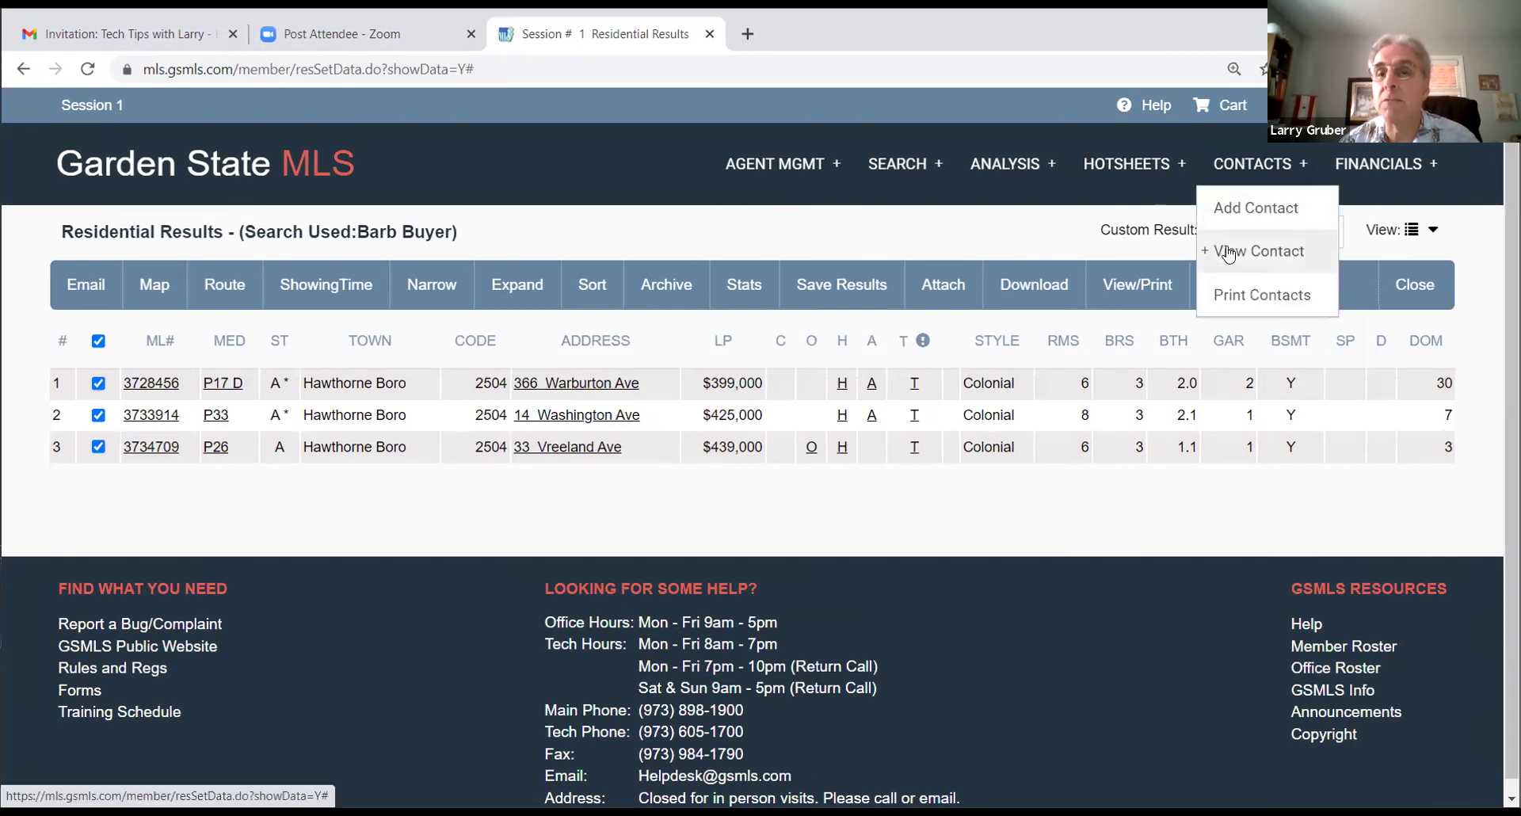
mouse_move(1229, 254)
click(1388, 250)
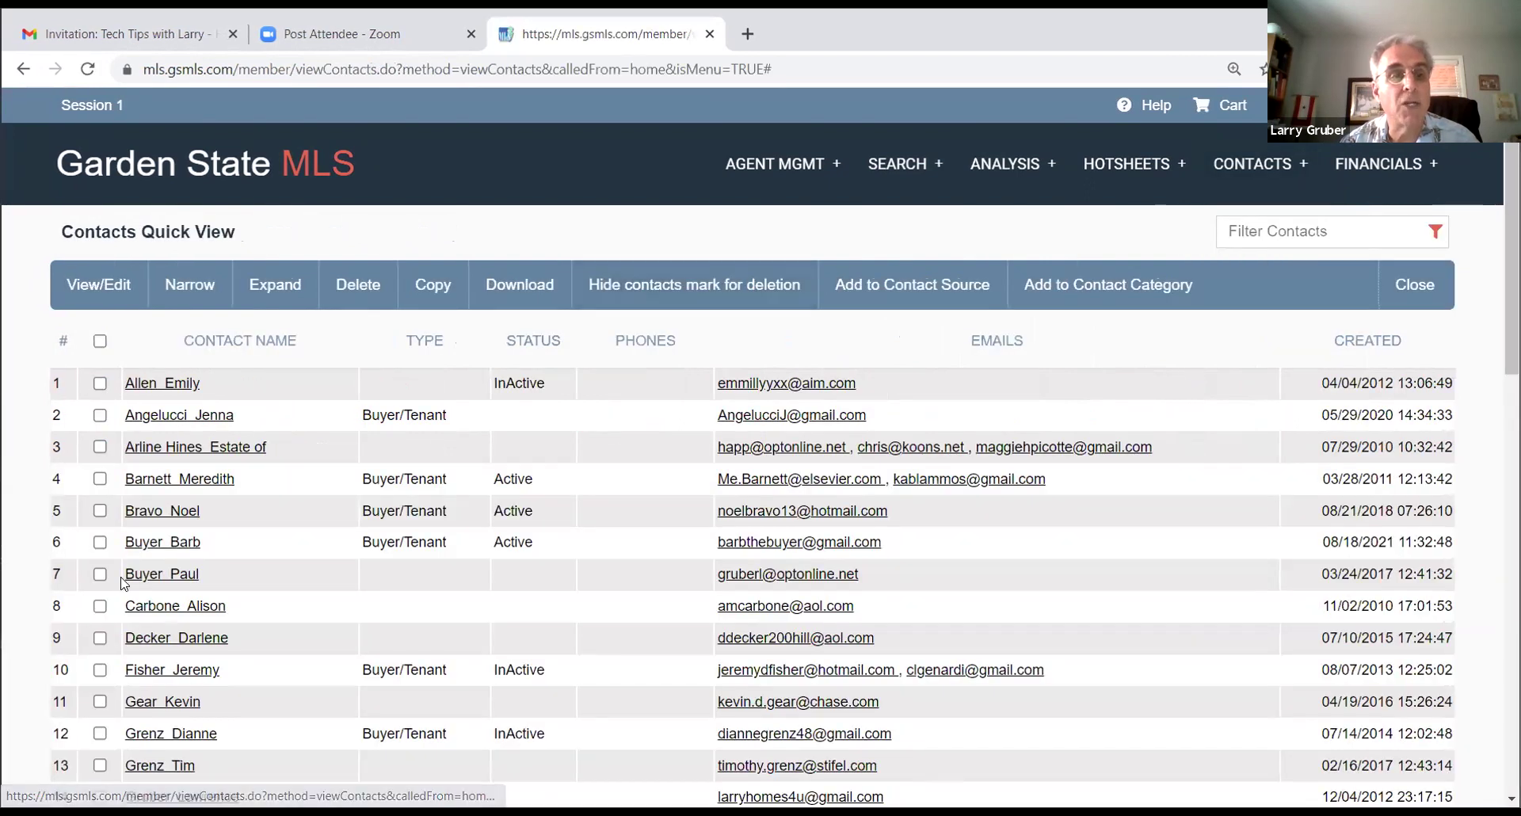
click(99, 542)
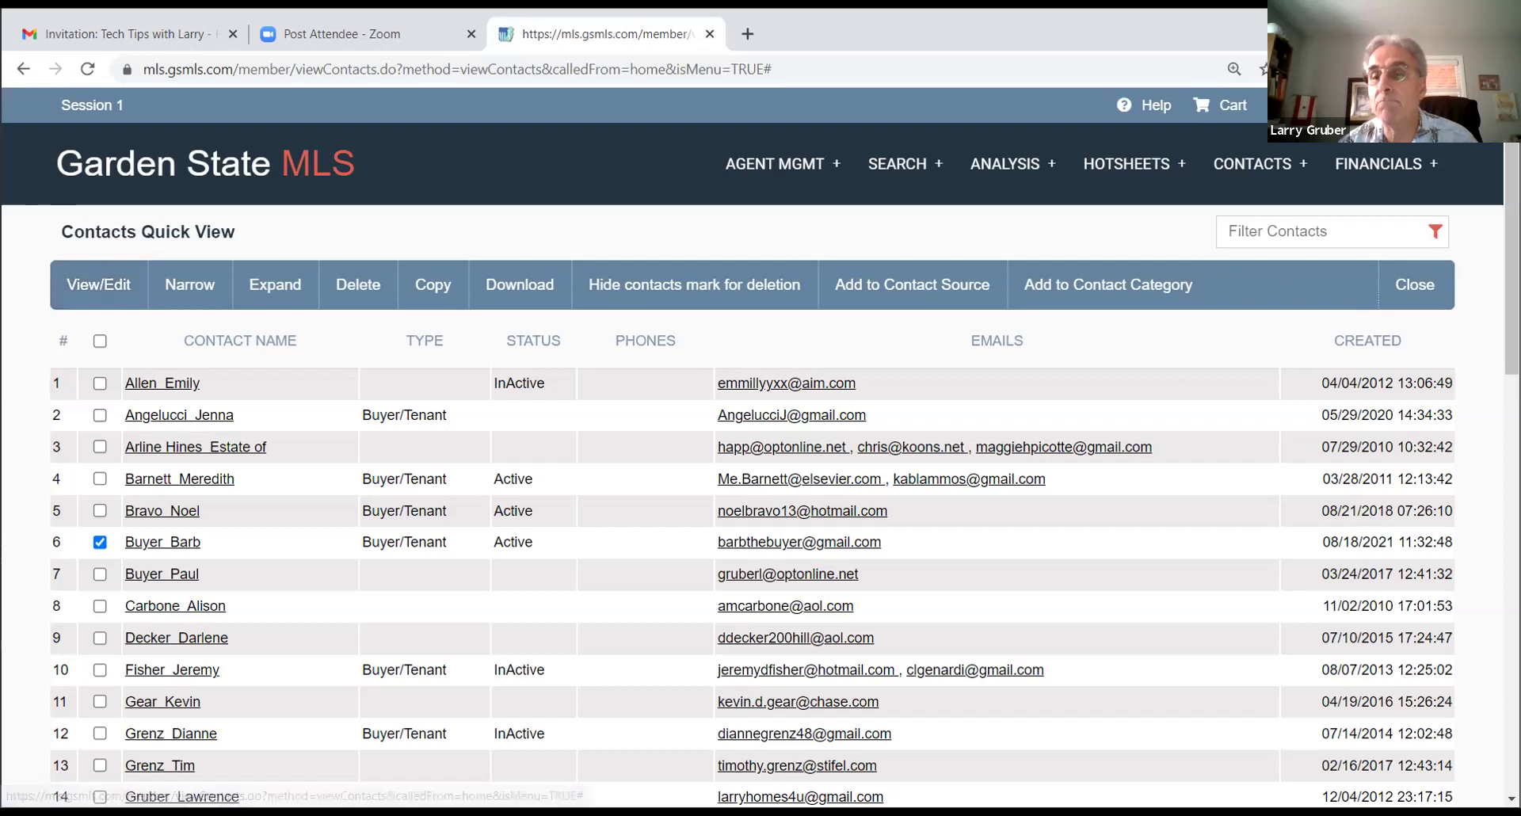
click(96, 284)
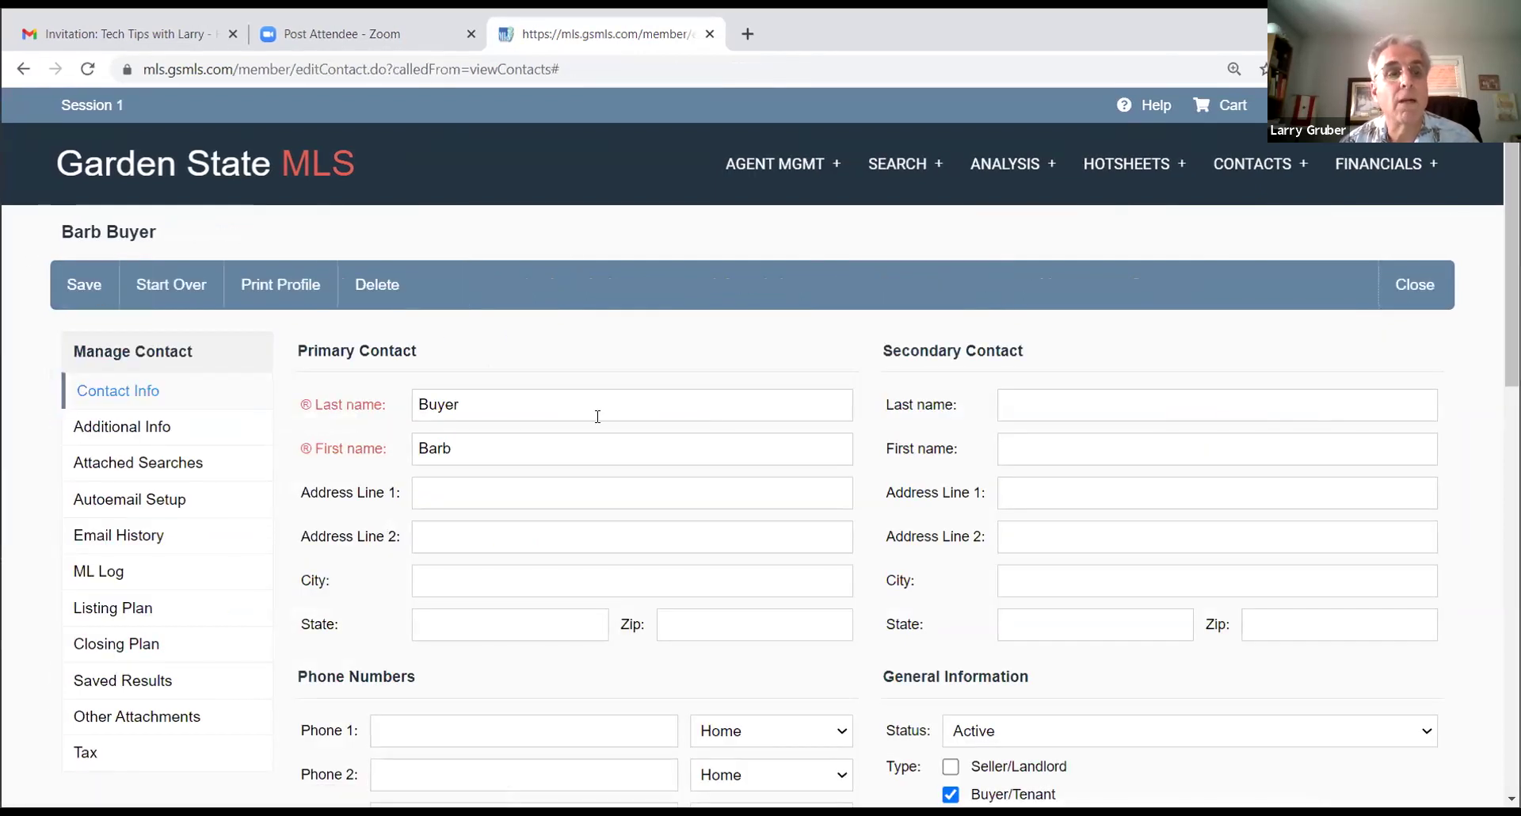
scroll(523, 405, down, 2)
scroll(521, 401, down, 8)
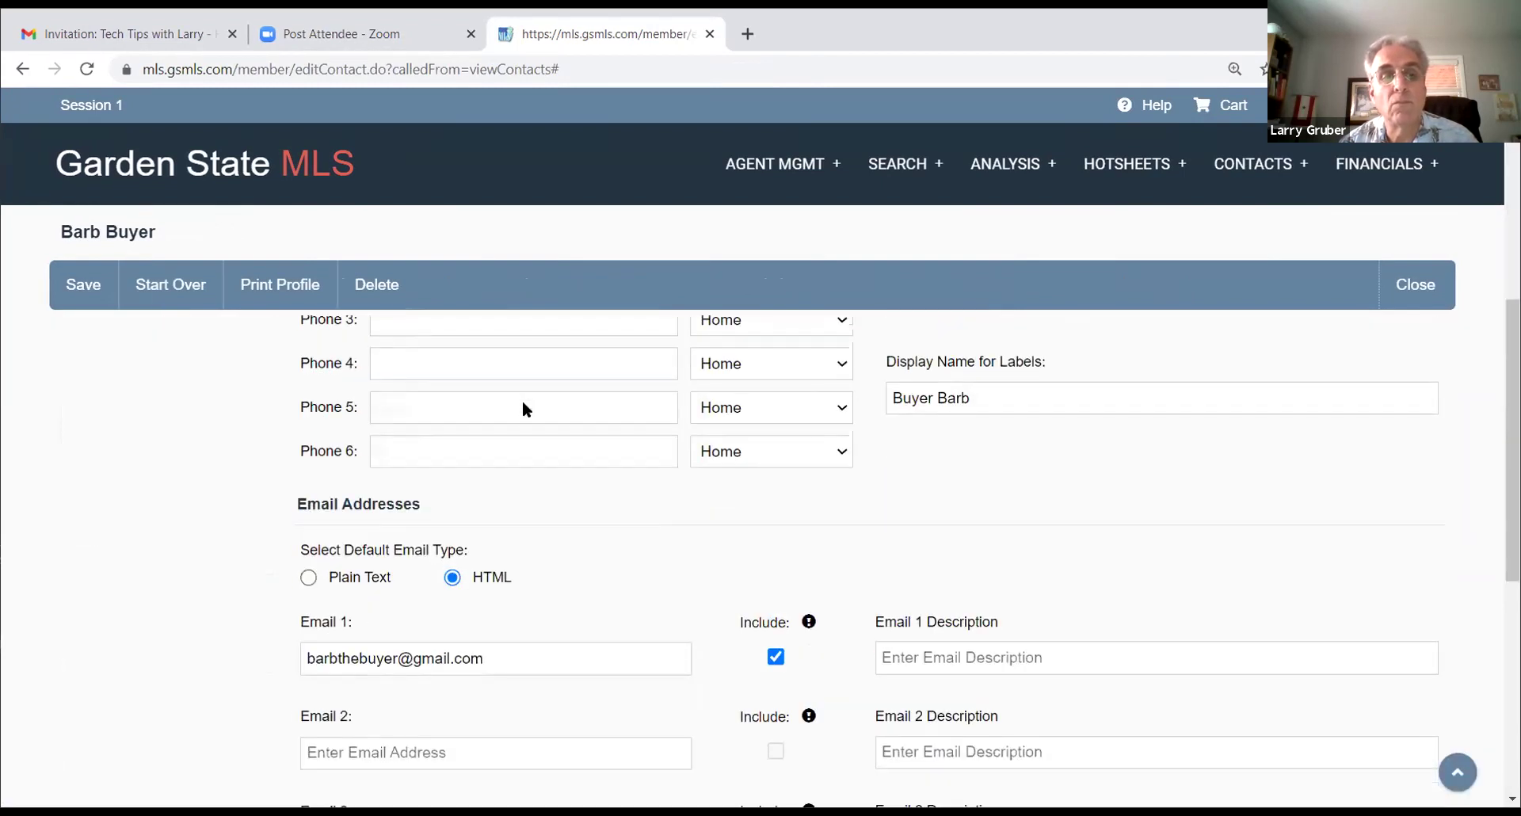
scroll(521, 401, up, 8)
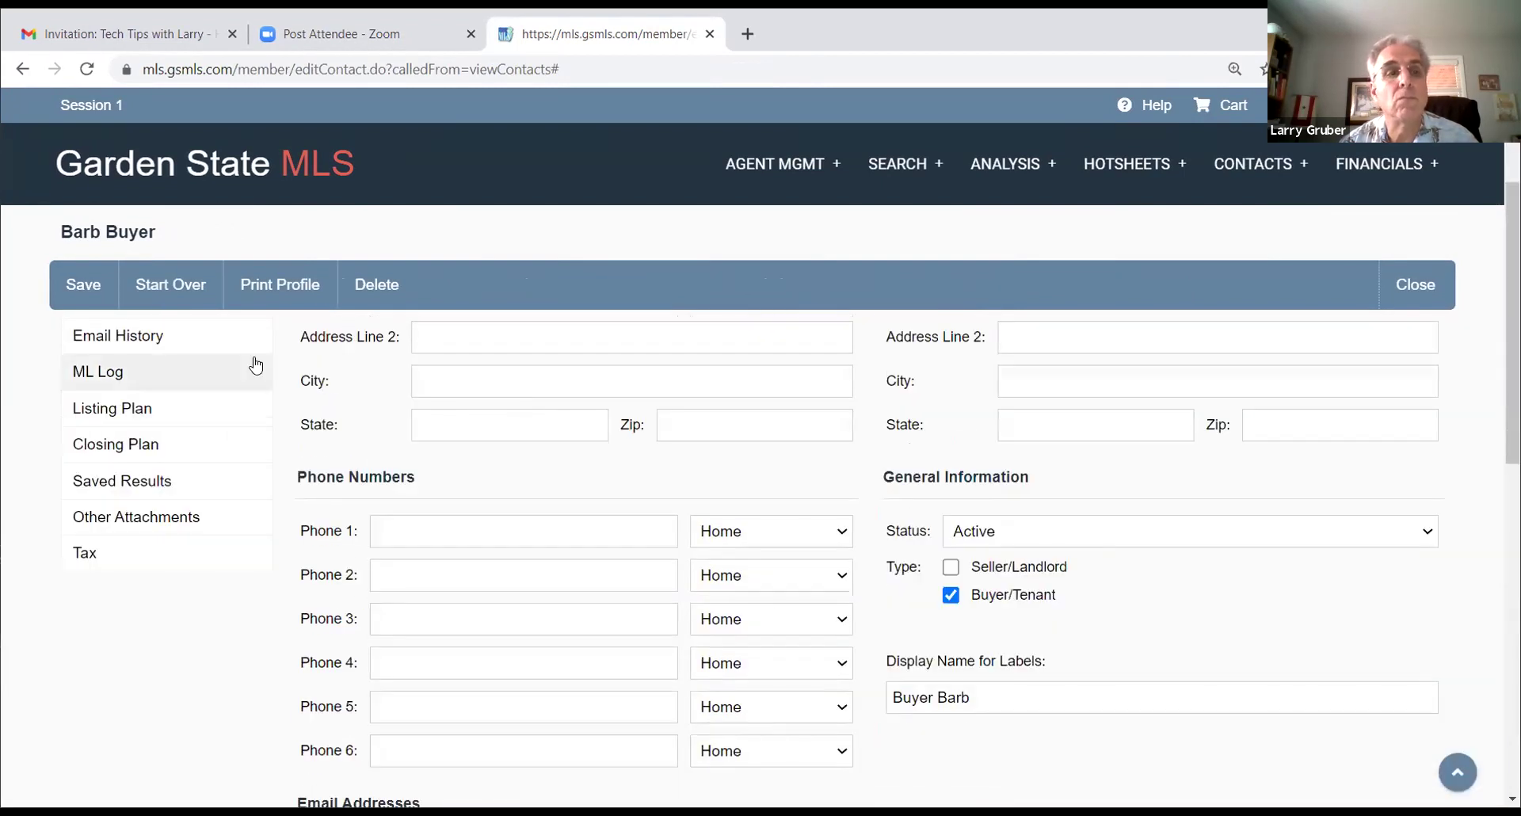
scroll(507, 317, up, 2)
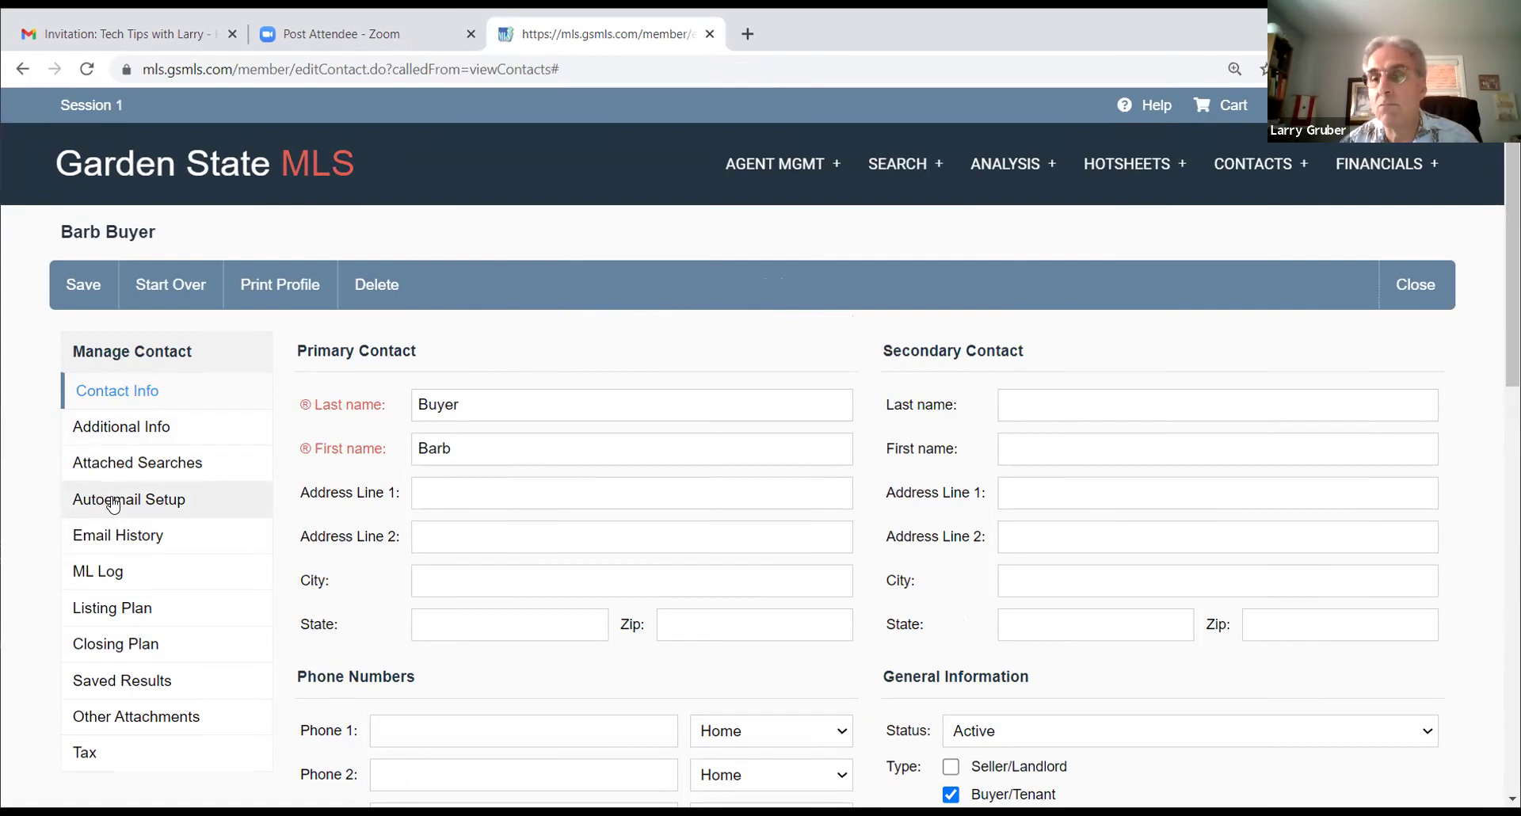
click(114, 501)
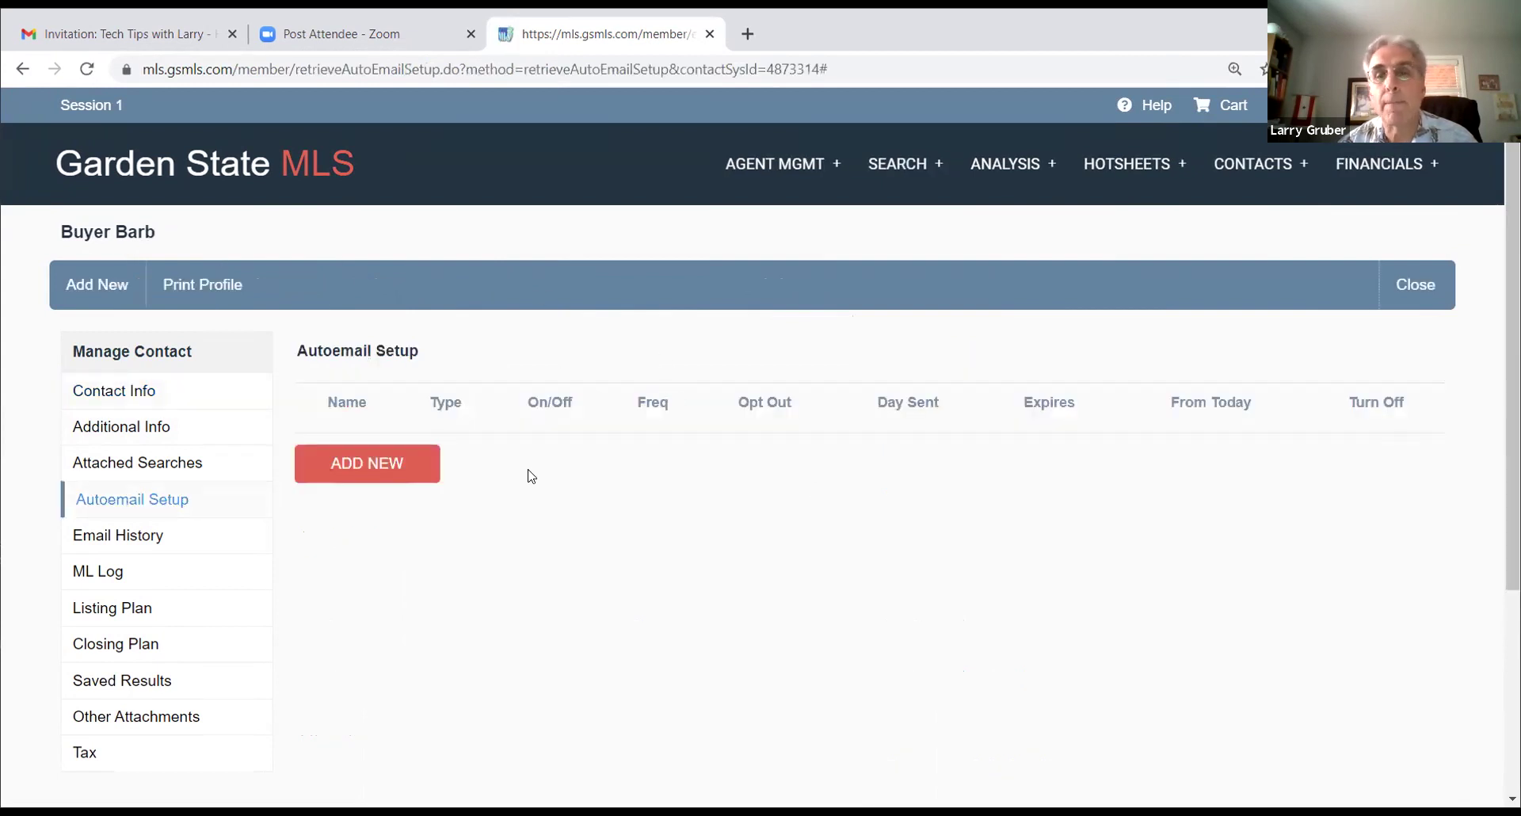
Step: Add a new autoemail using the client's saved search, with Activation On and Frequency Daily
click(358, 463)
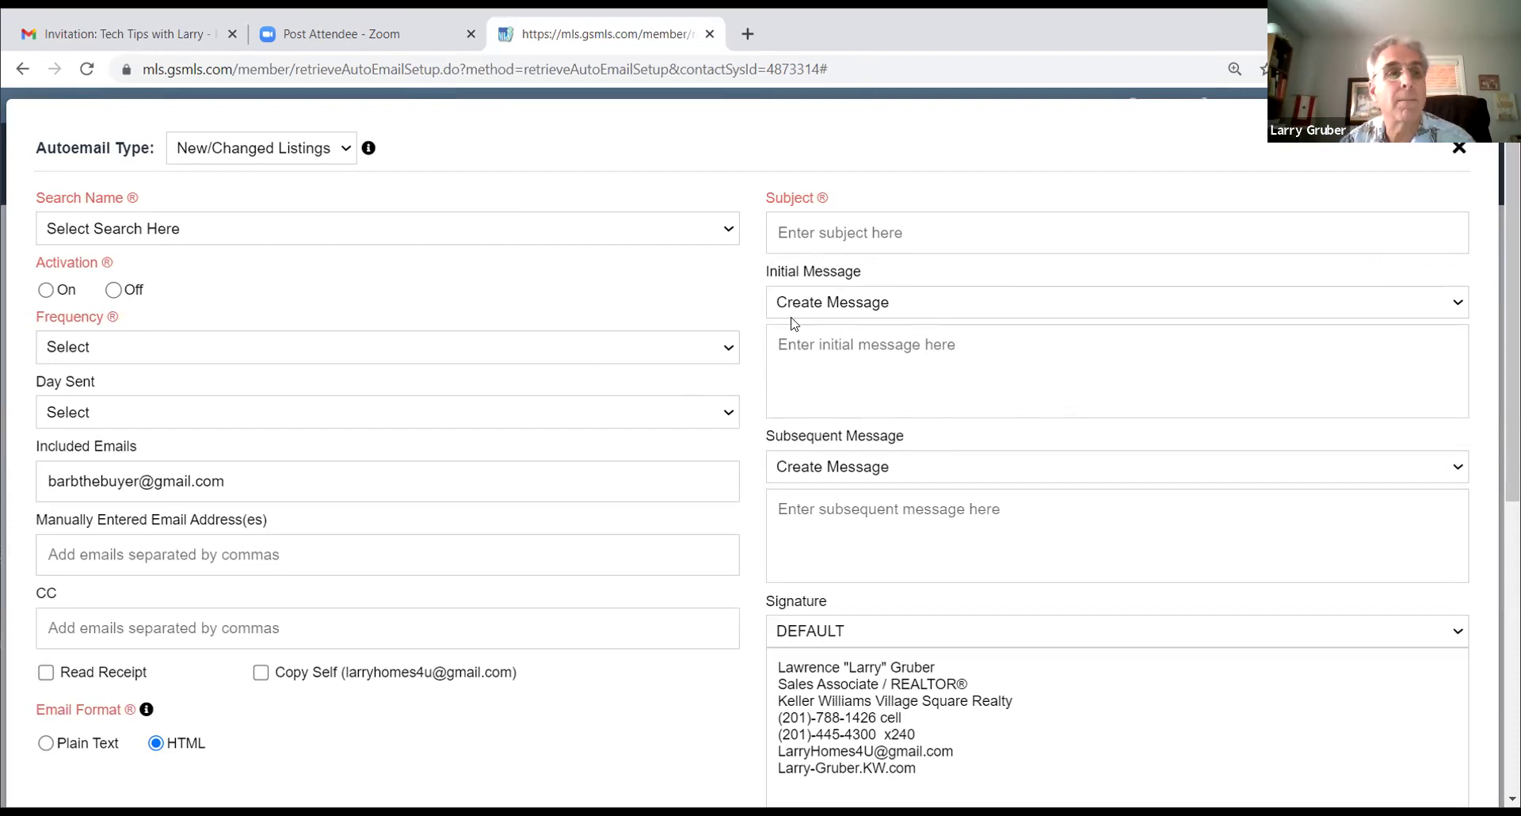
click(185, 230)
click(197, 286)
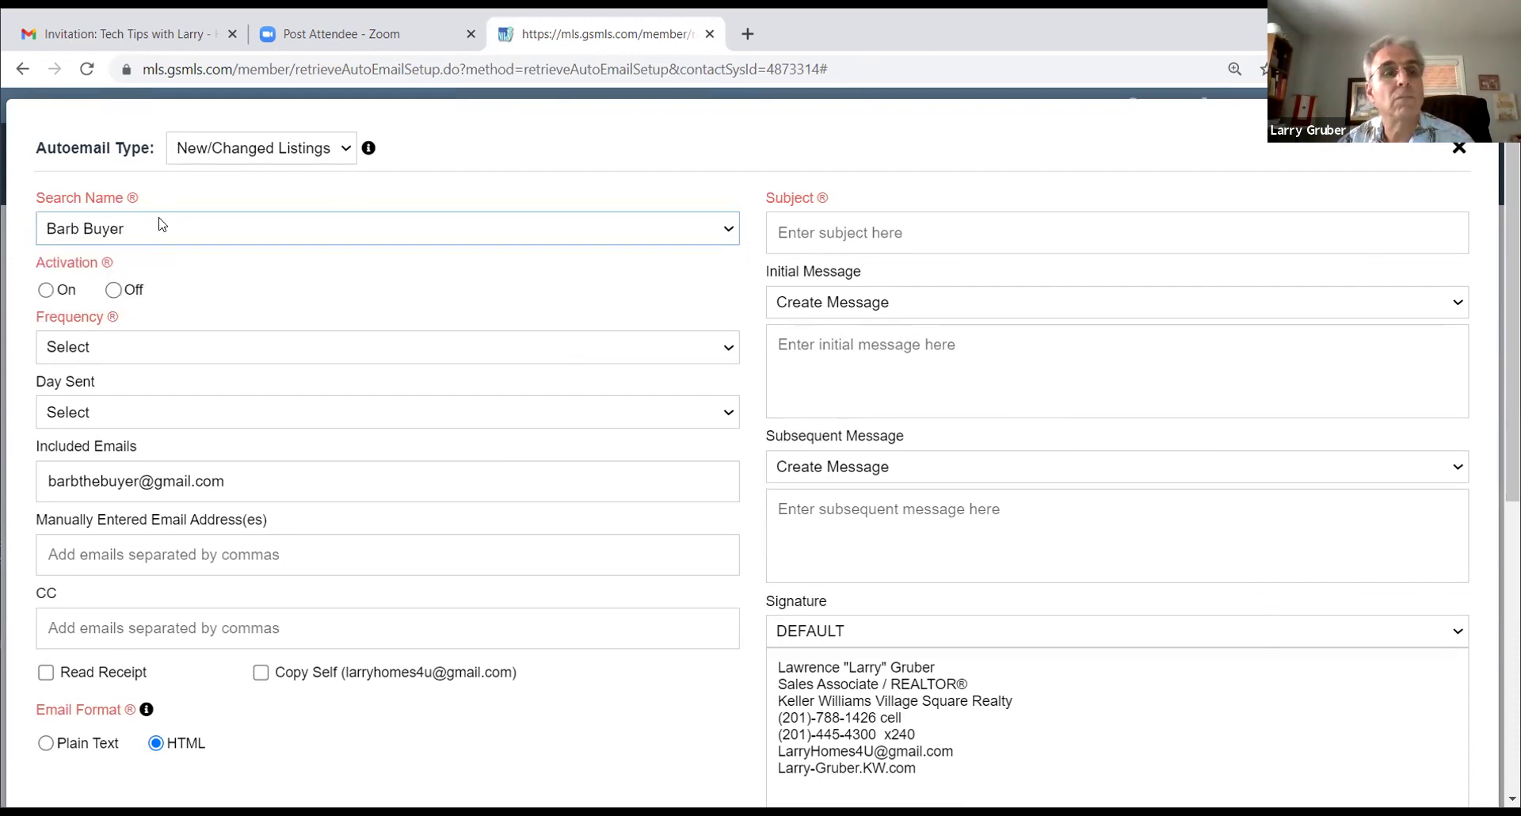
click(47, 290)
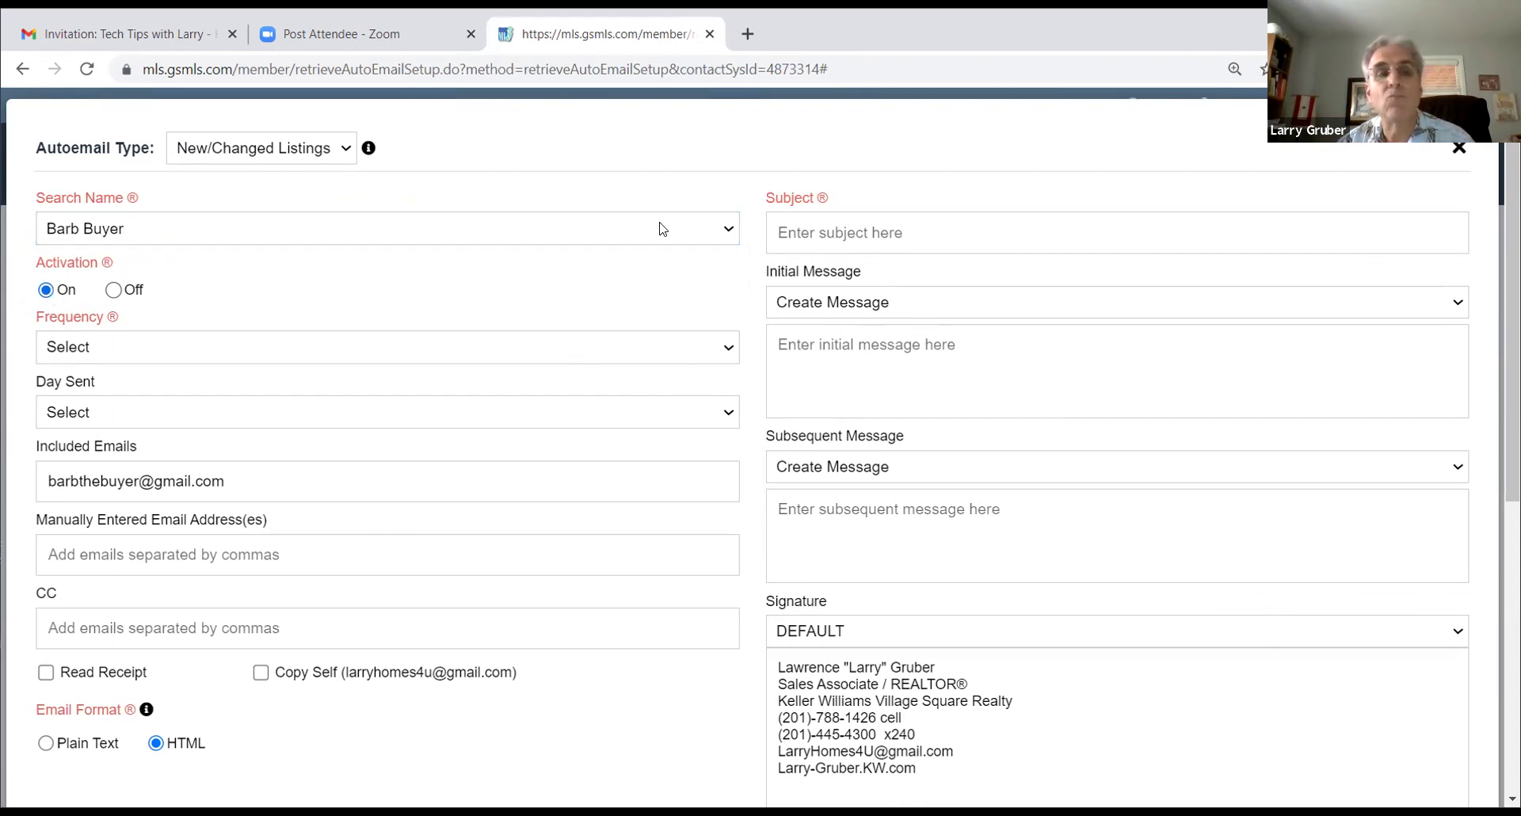
click(226, 349)
click(207, 412)
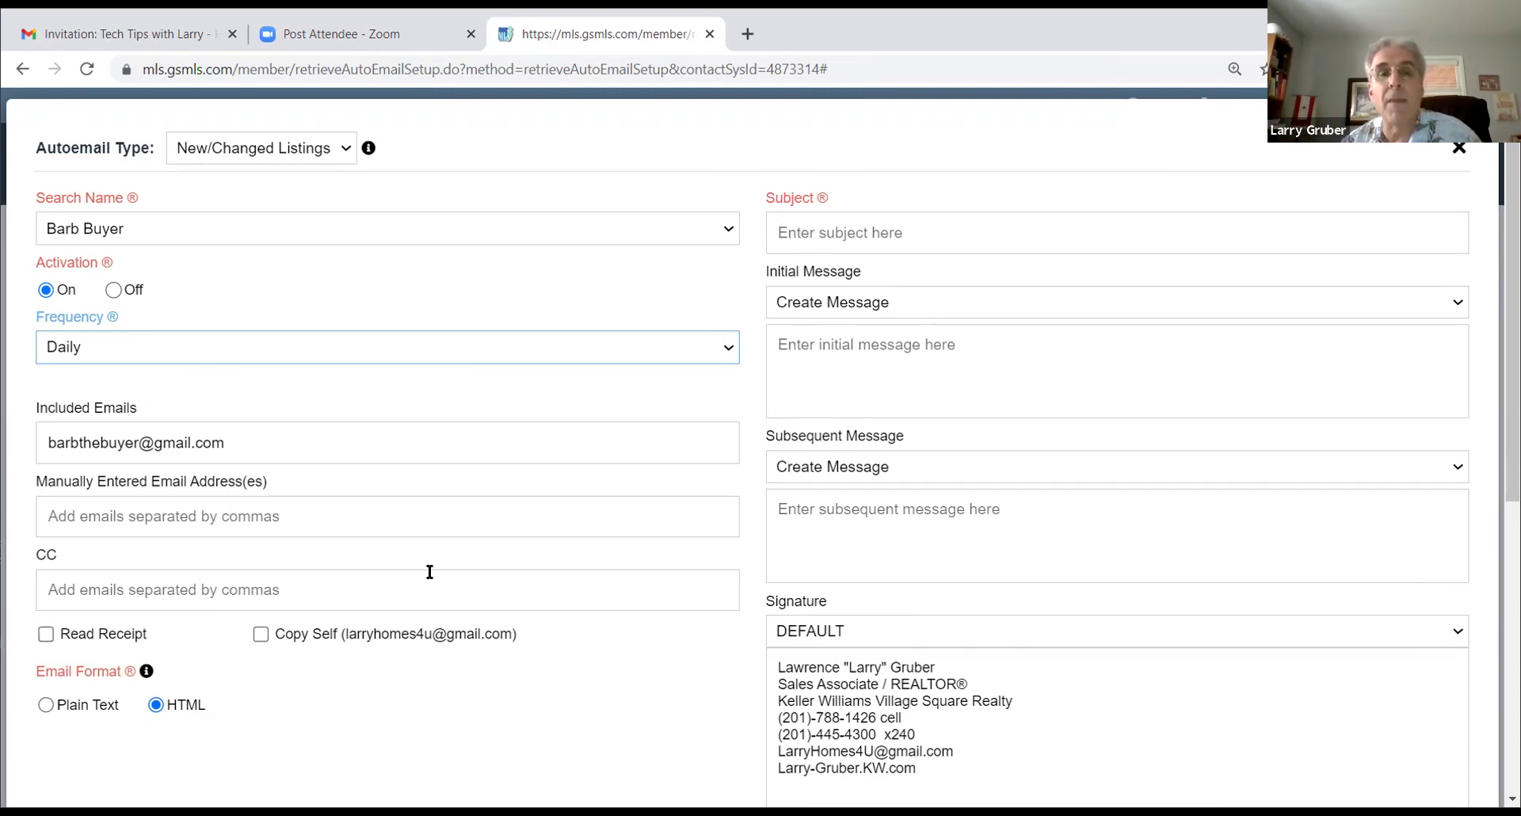
click(820, 230)
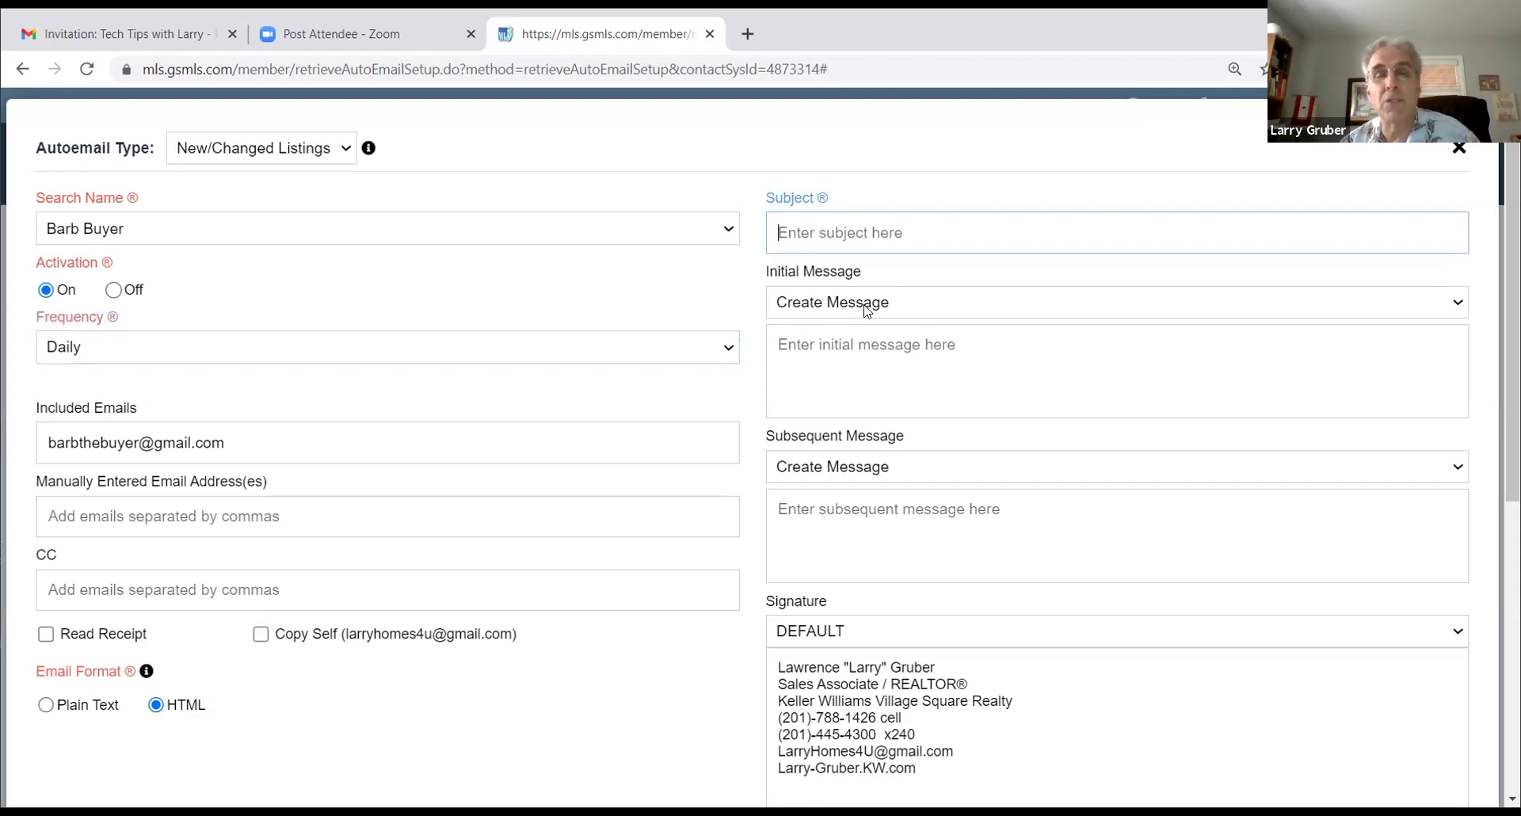
Step: Give the autoemail a subject and message to the client about the best houses matching their criteria
text(House)
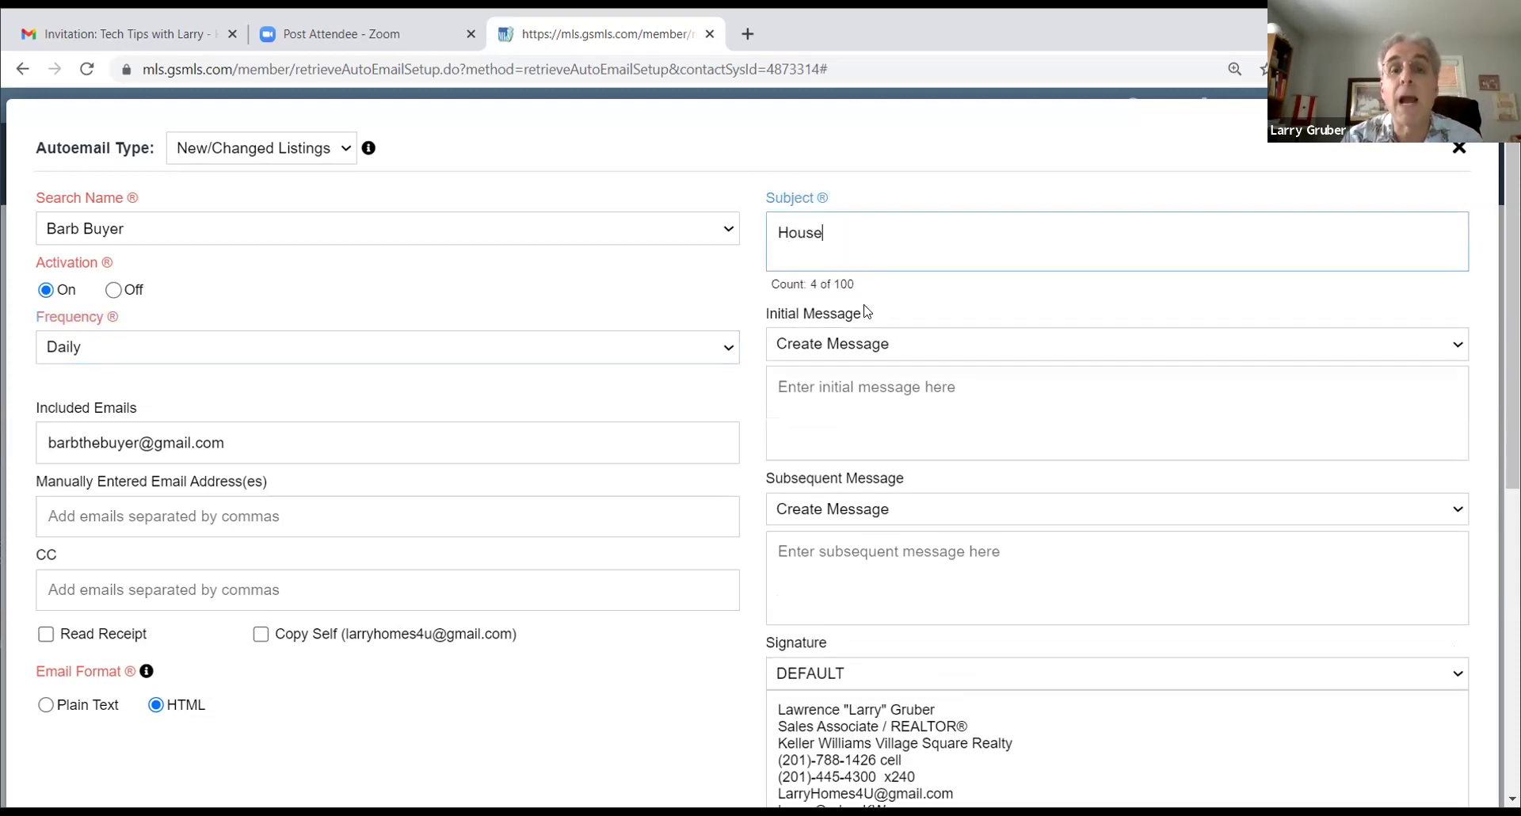
text(s for Barb)
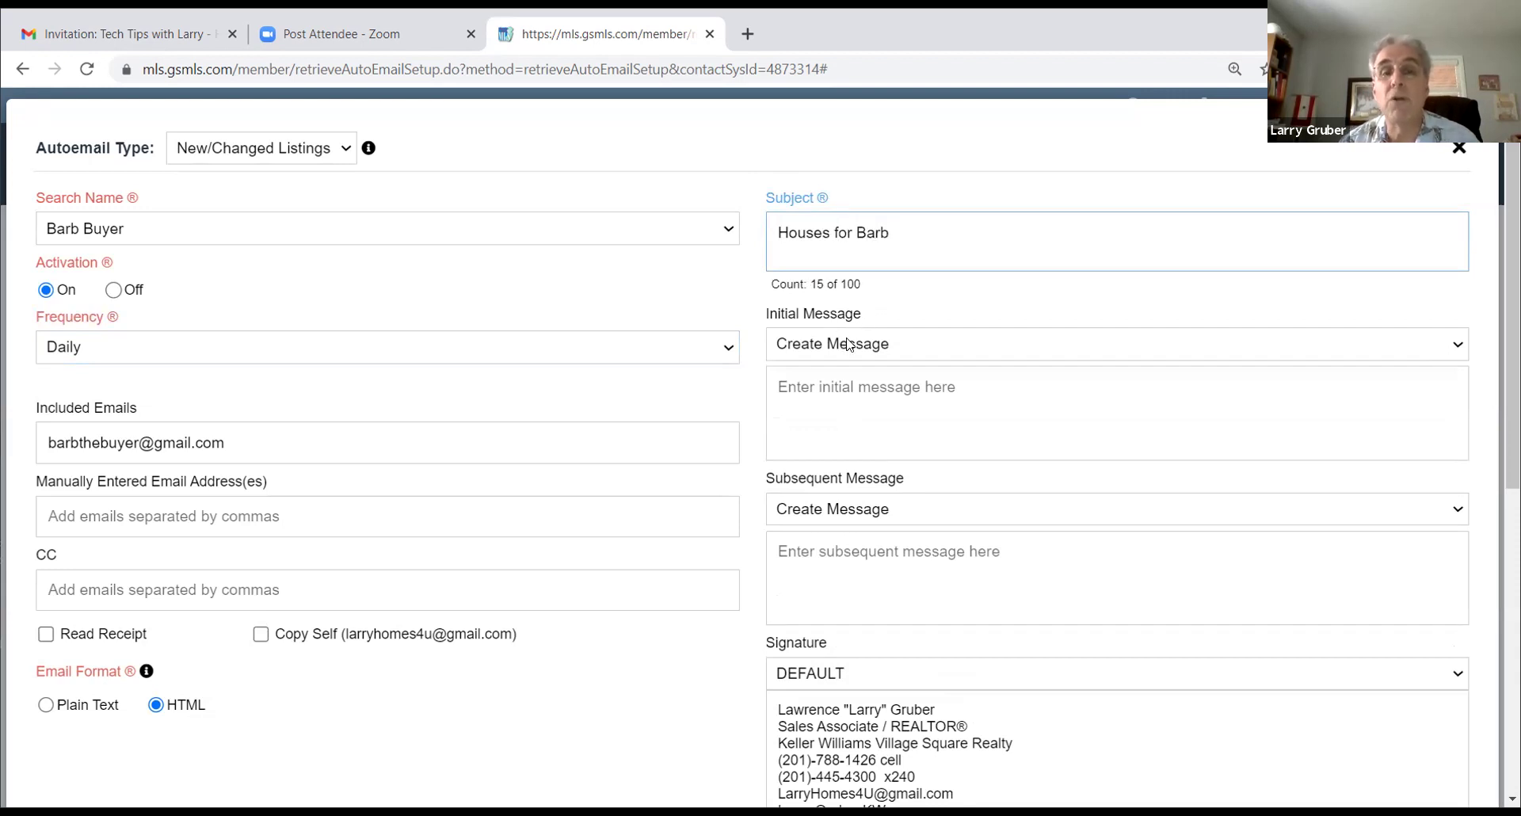
click(852, 389)
text(B)
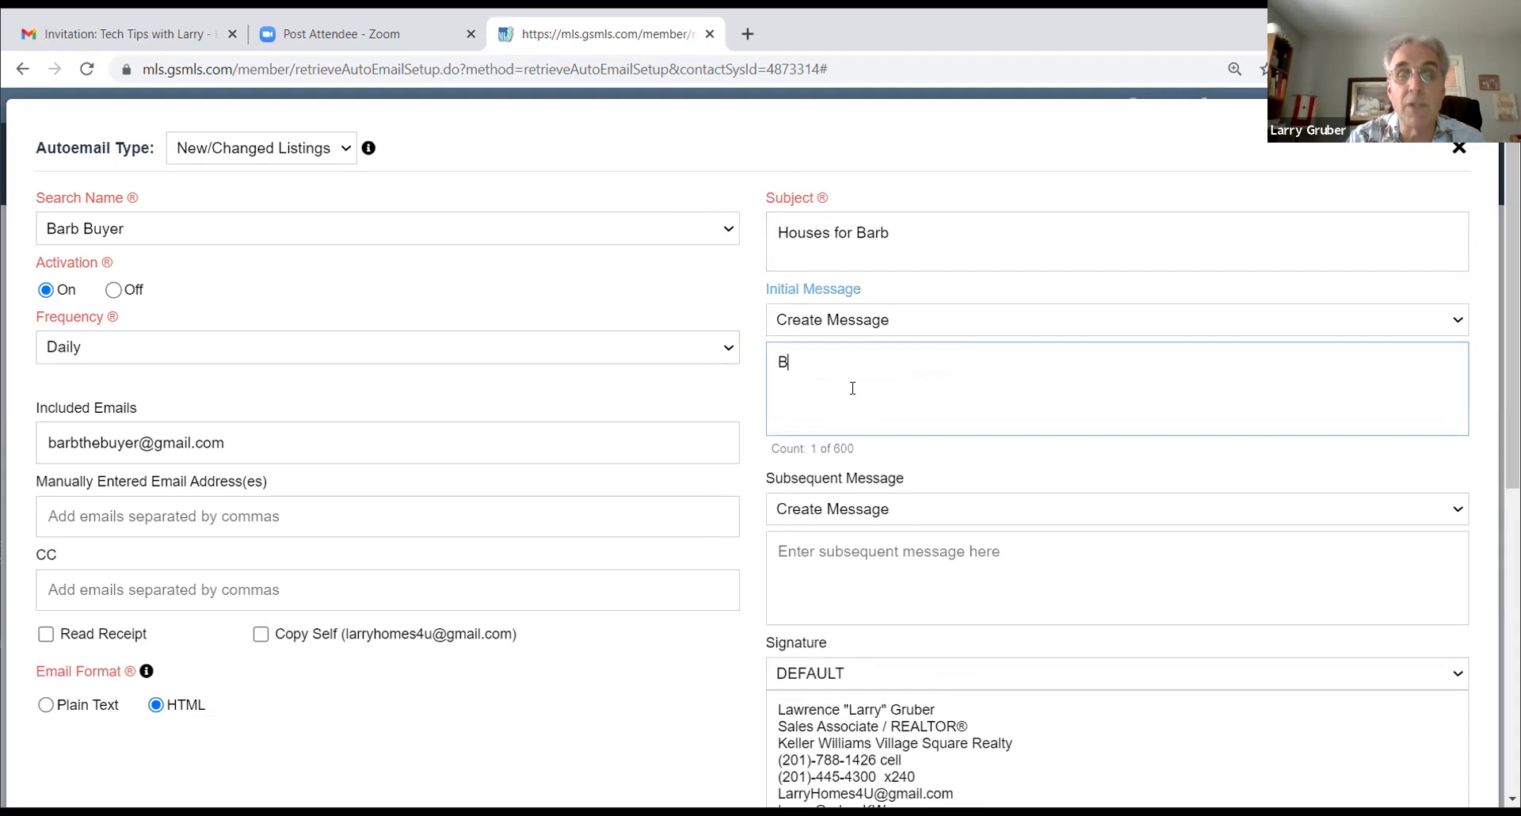
text(arb, these are the)
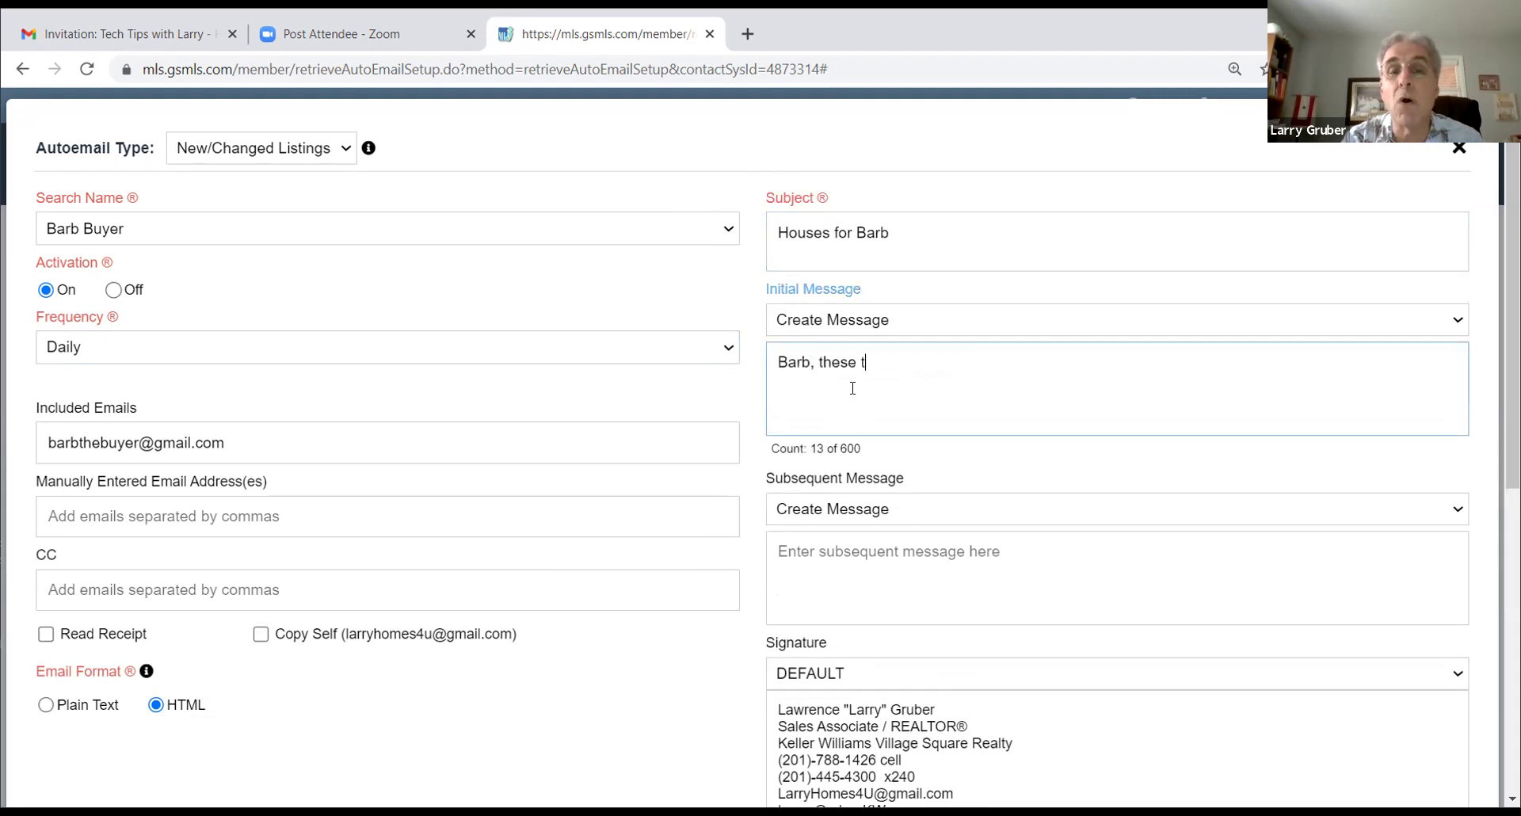
text( bes)
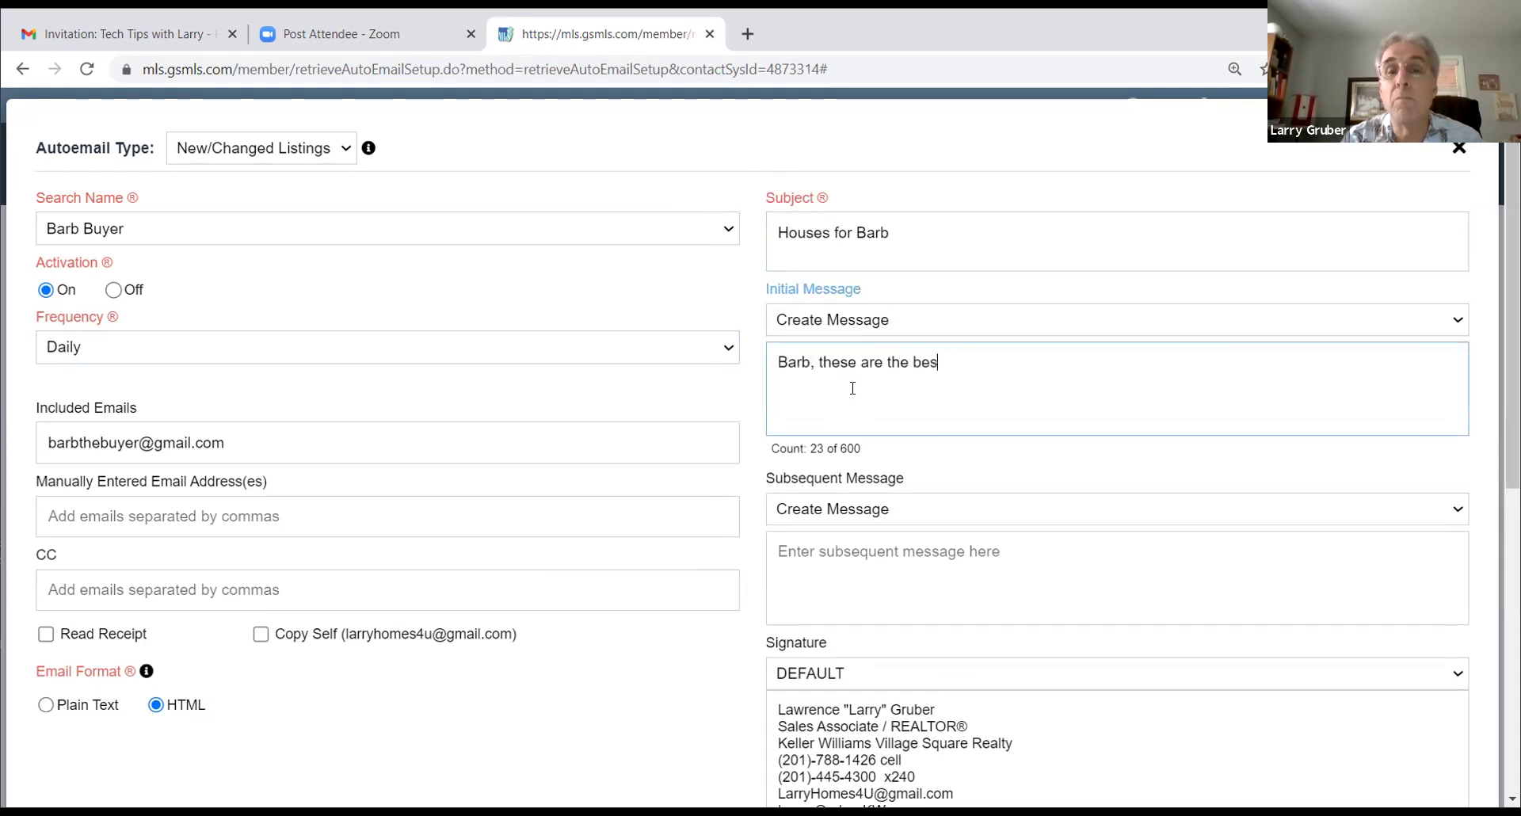
text(t houses )
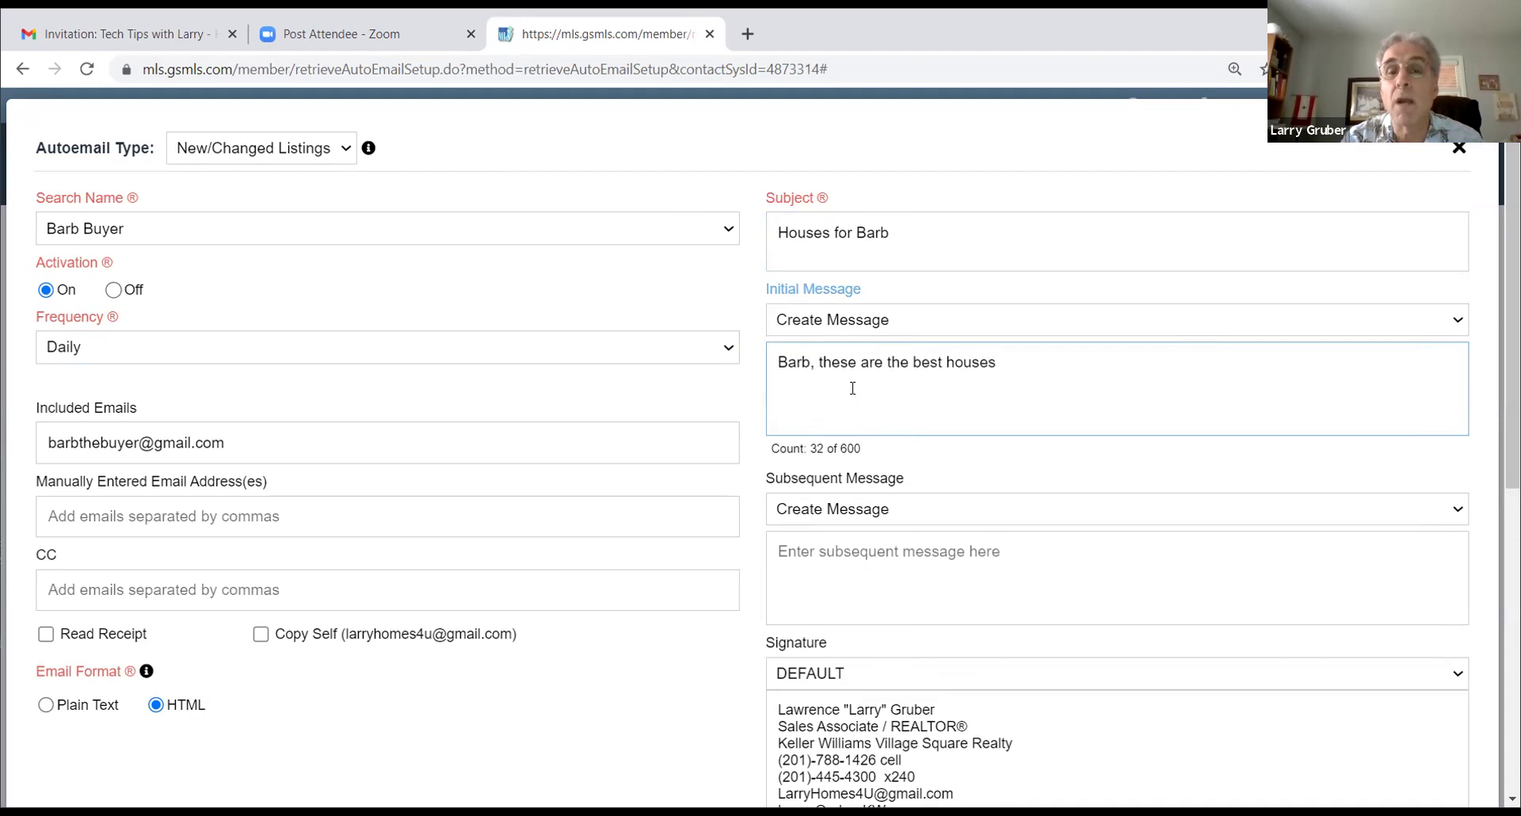
text(I've seen t)
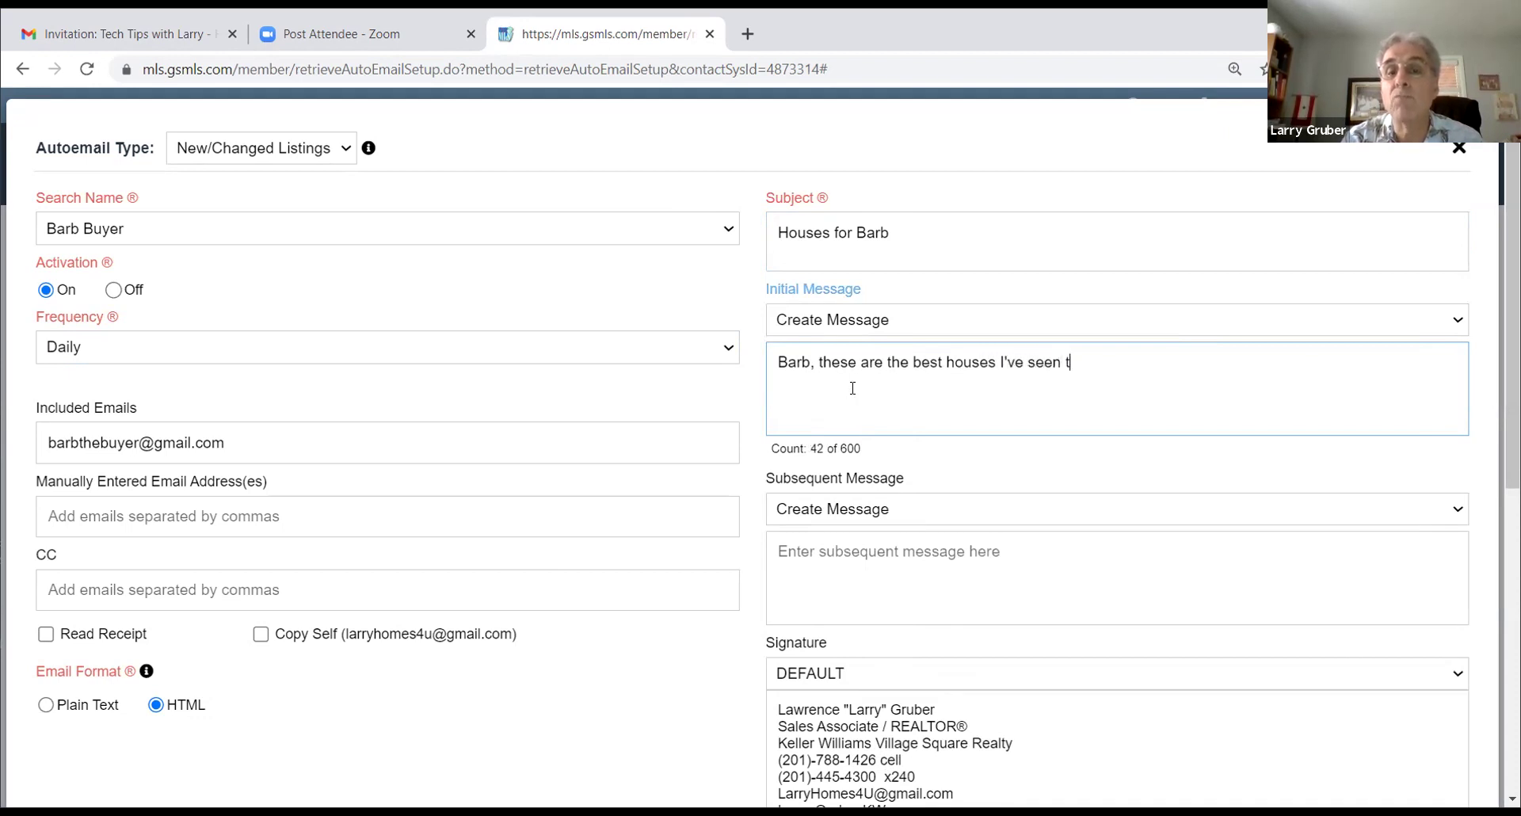
text(hat matches)
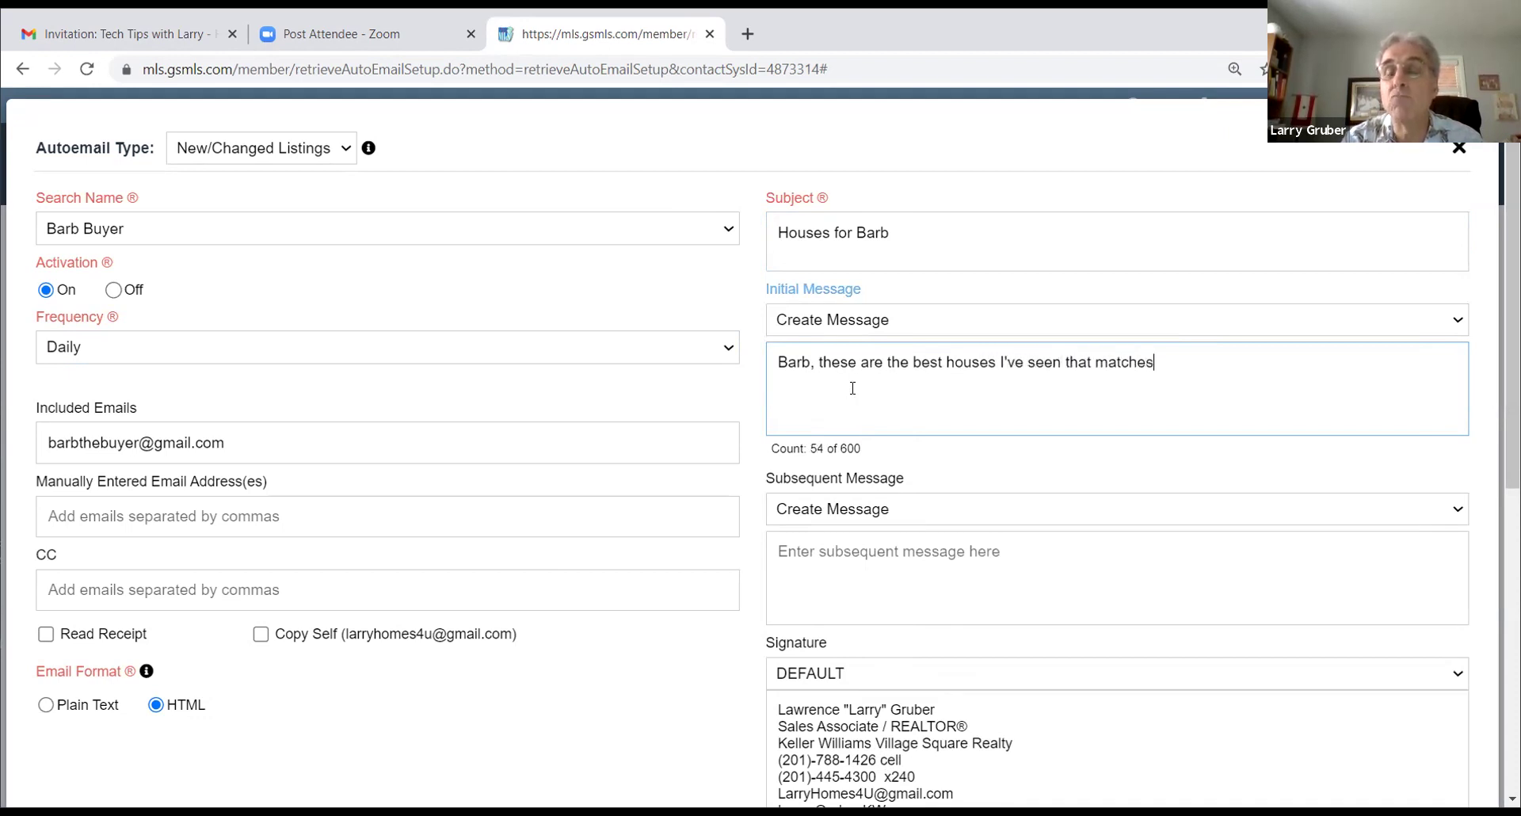
key(BackSpace)
key(BackSpace)
text(y)
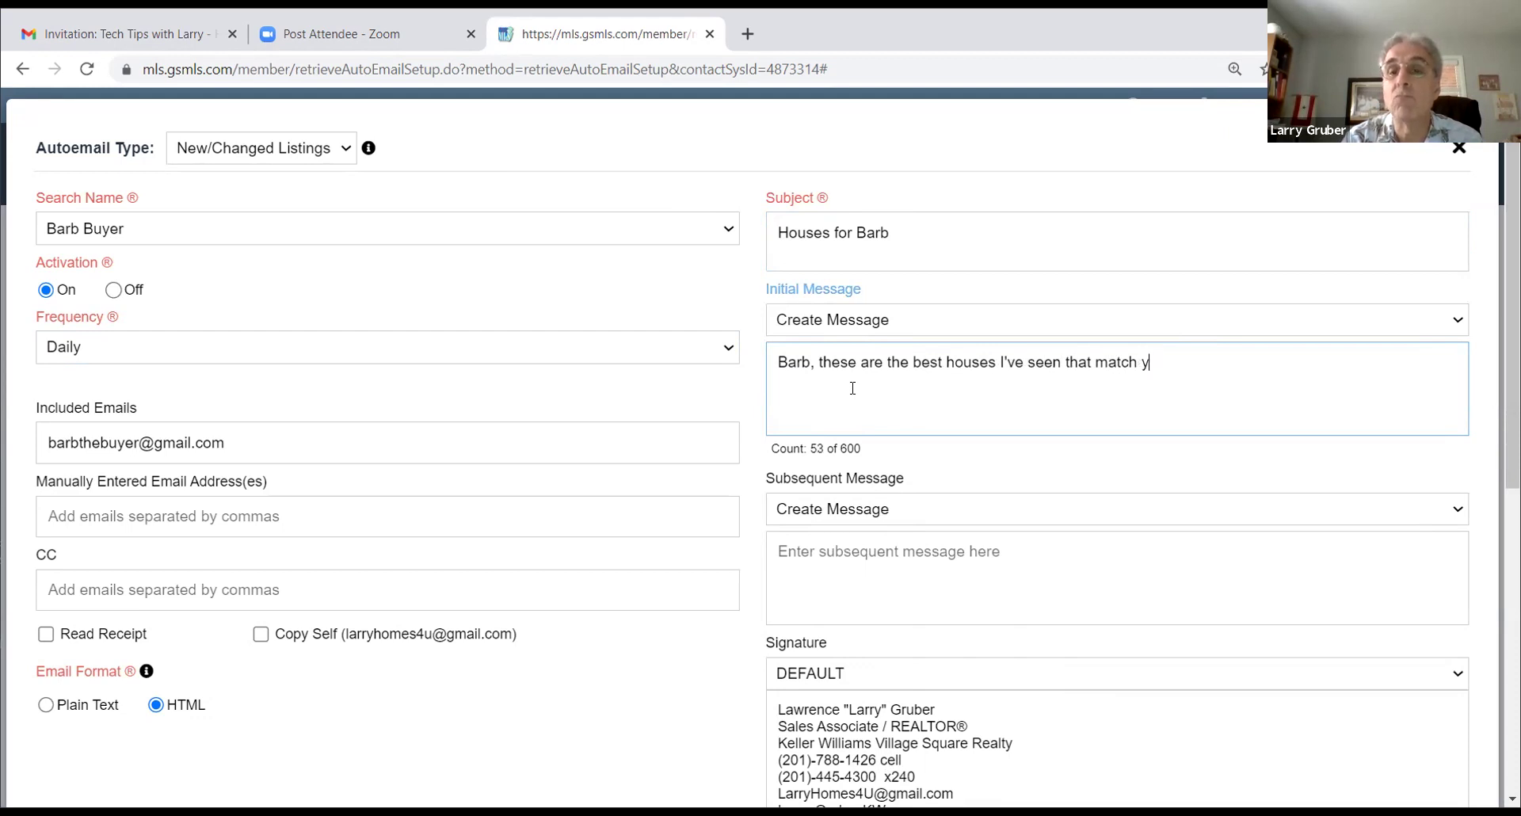
text(our criteria)
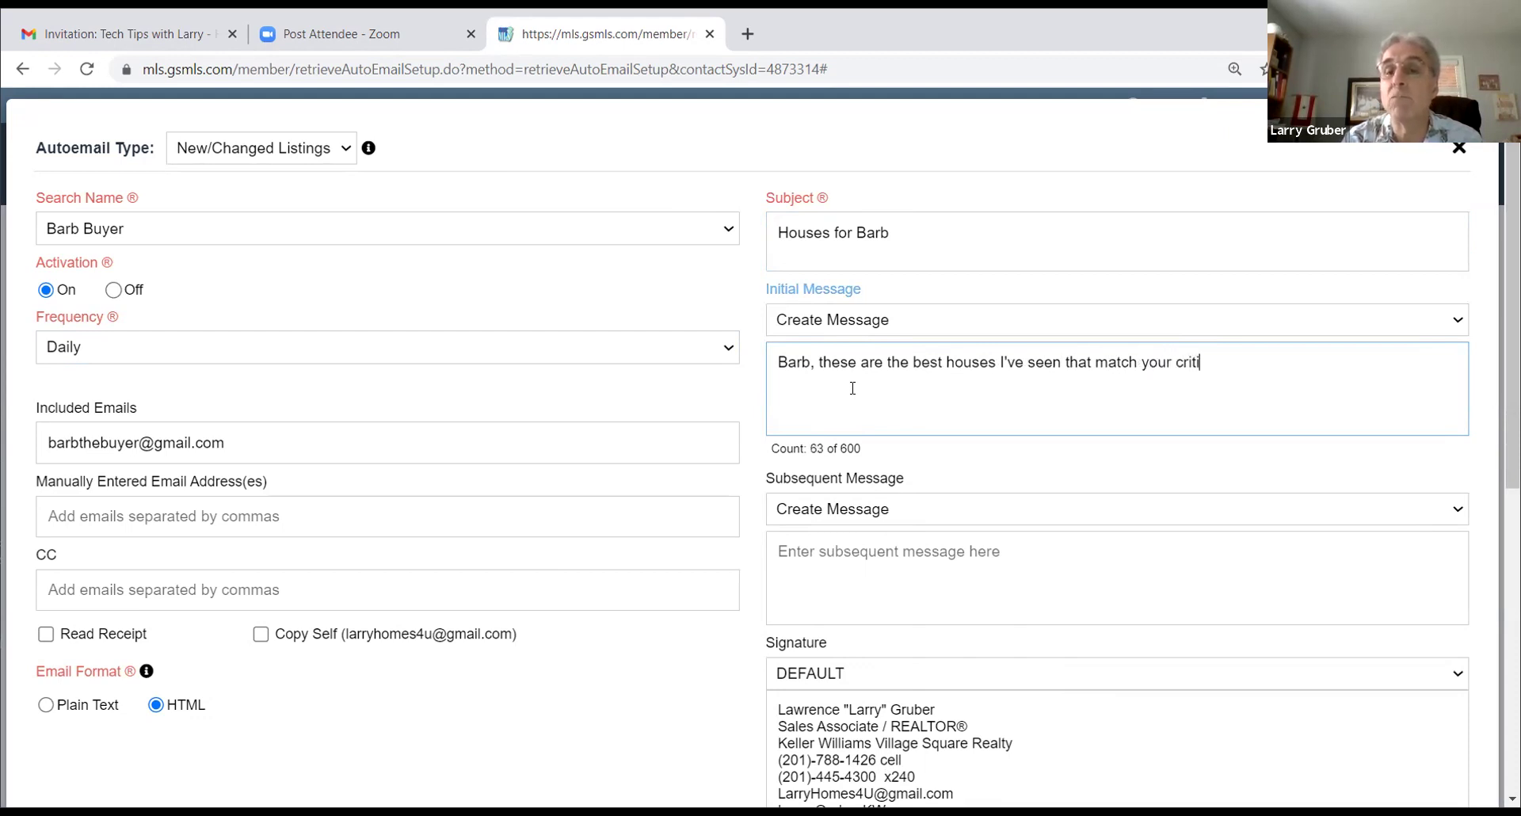
text(.)
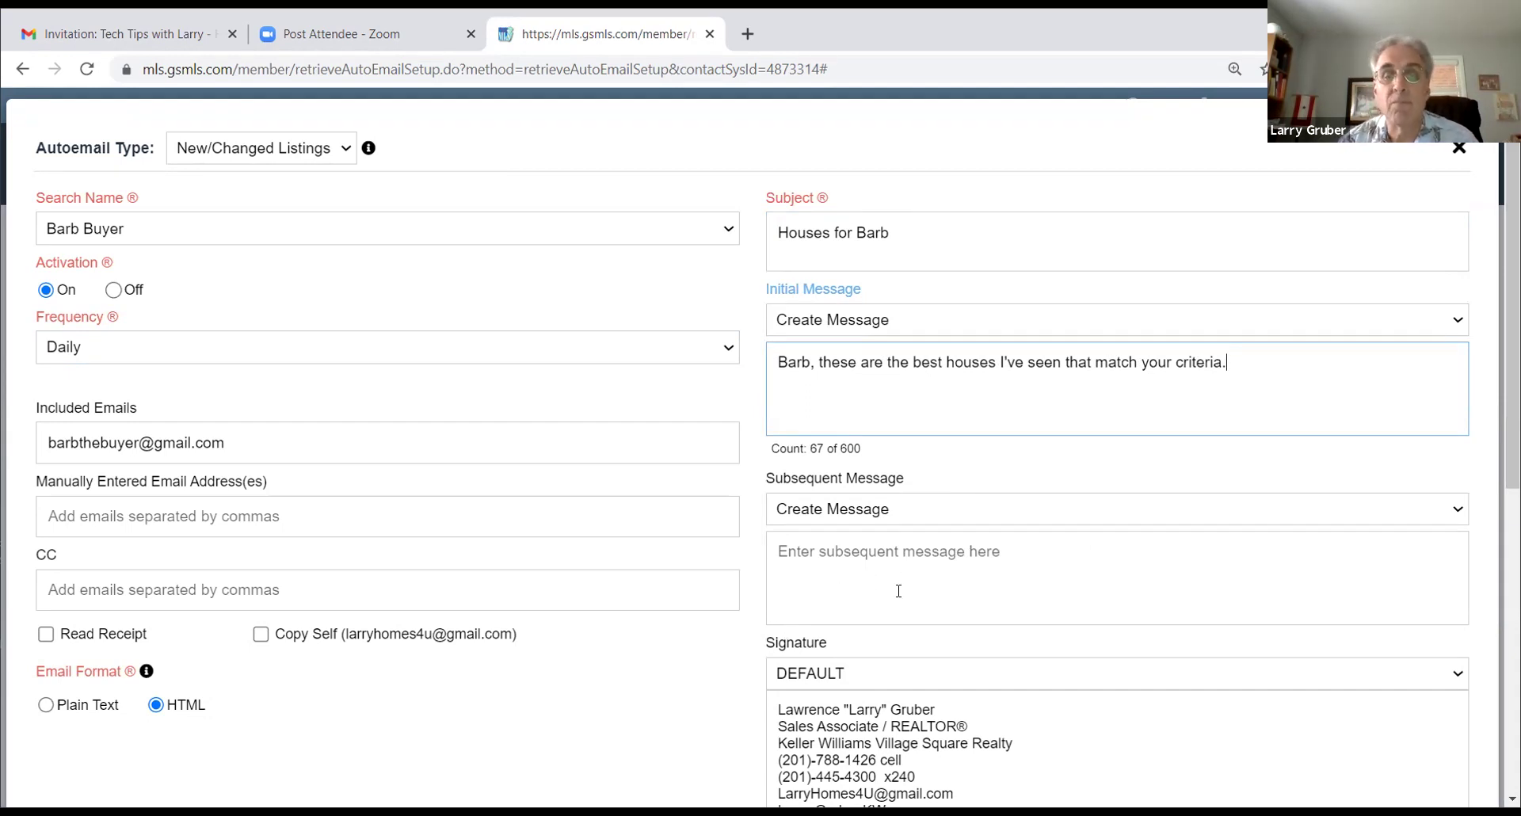
Step: Save the autoemail settings and close the autoemail form
scroll(896, 587, down, 3)
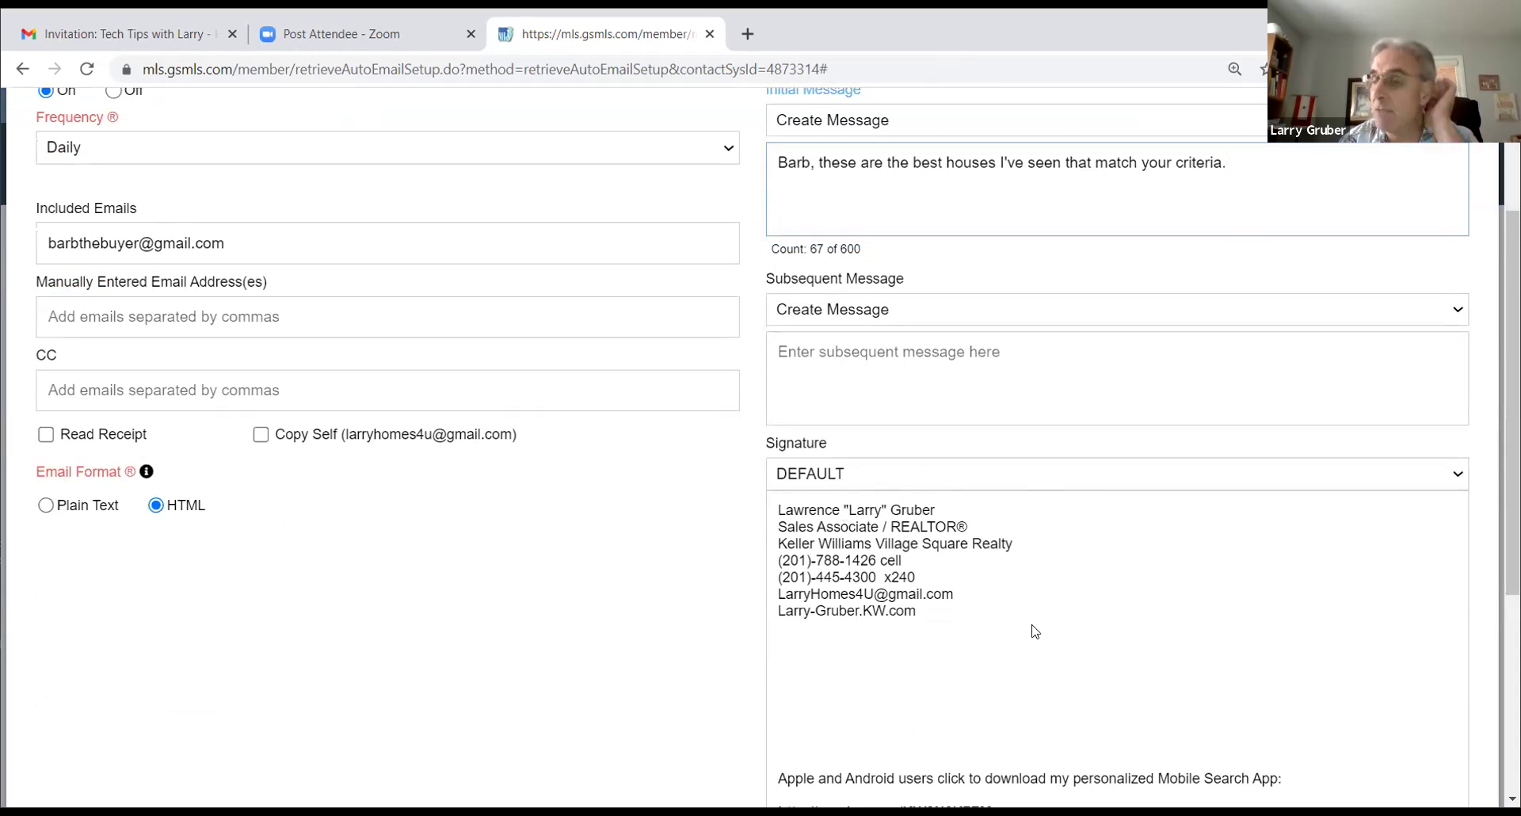
scroll(876, 631, up, 3)
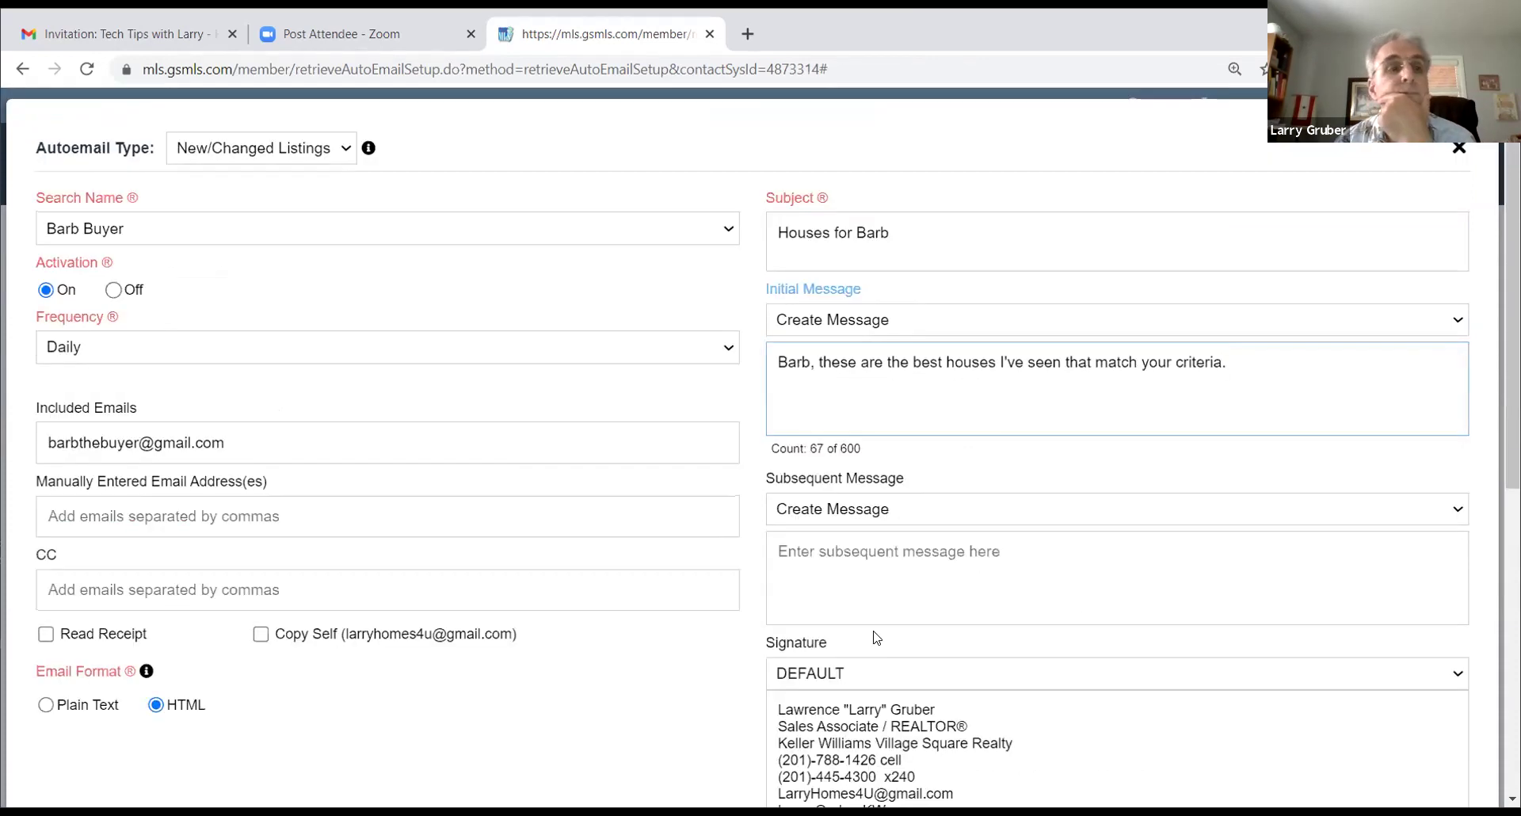
scroll(1062, 347, down, 7)
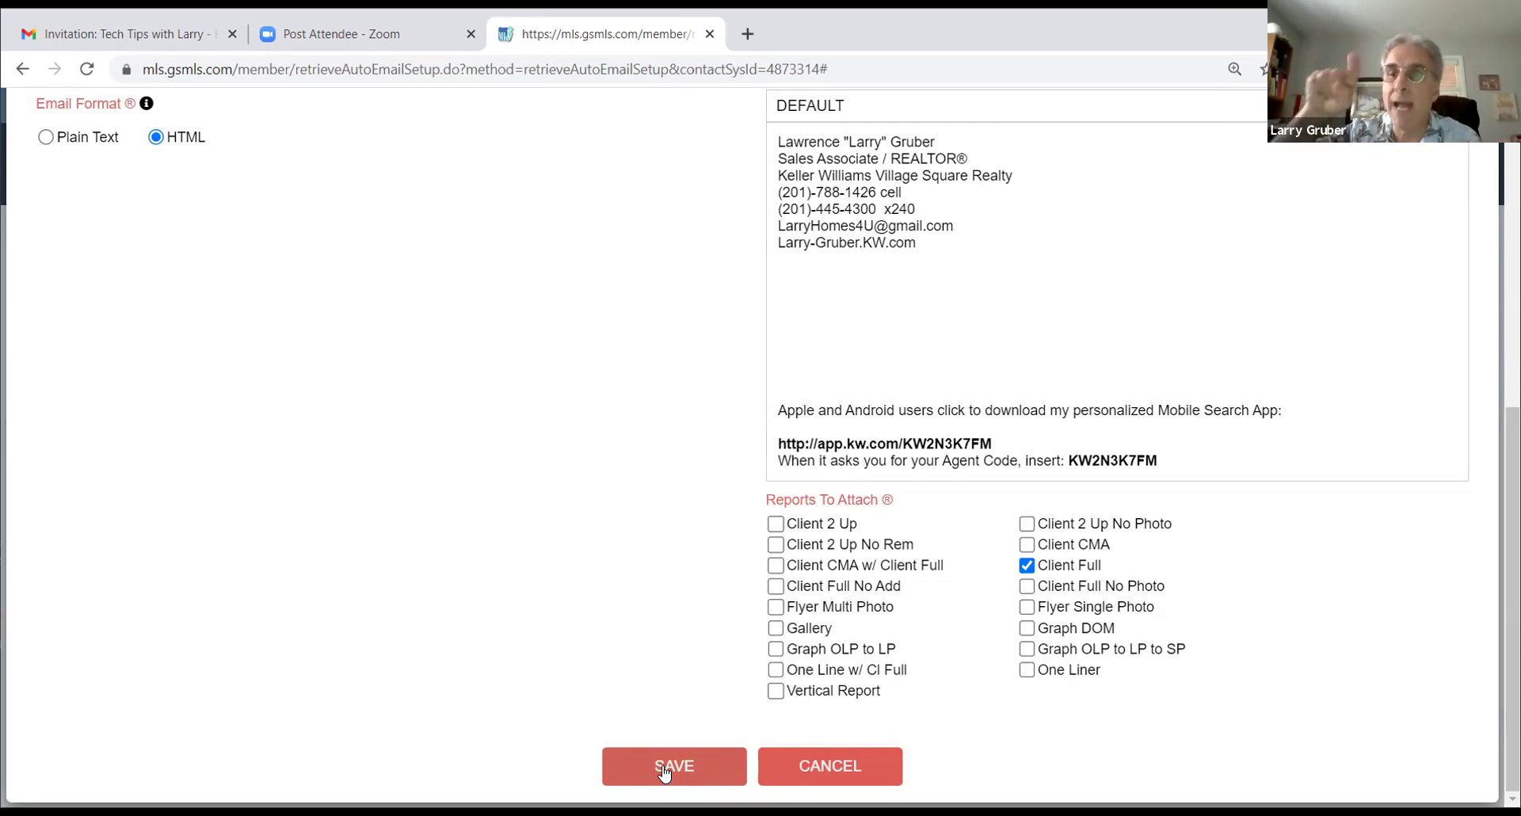
click(665, 767)
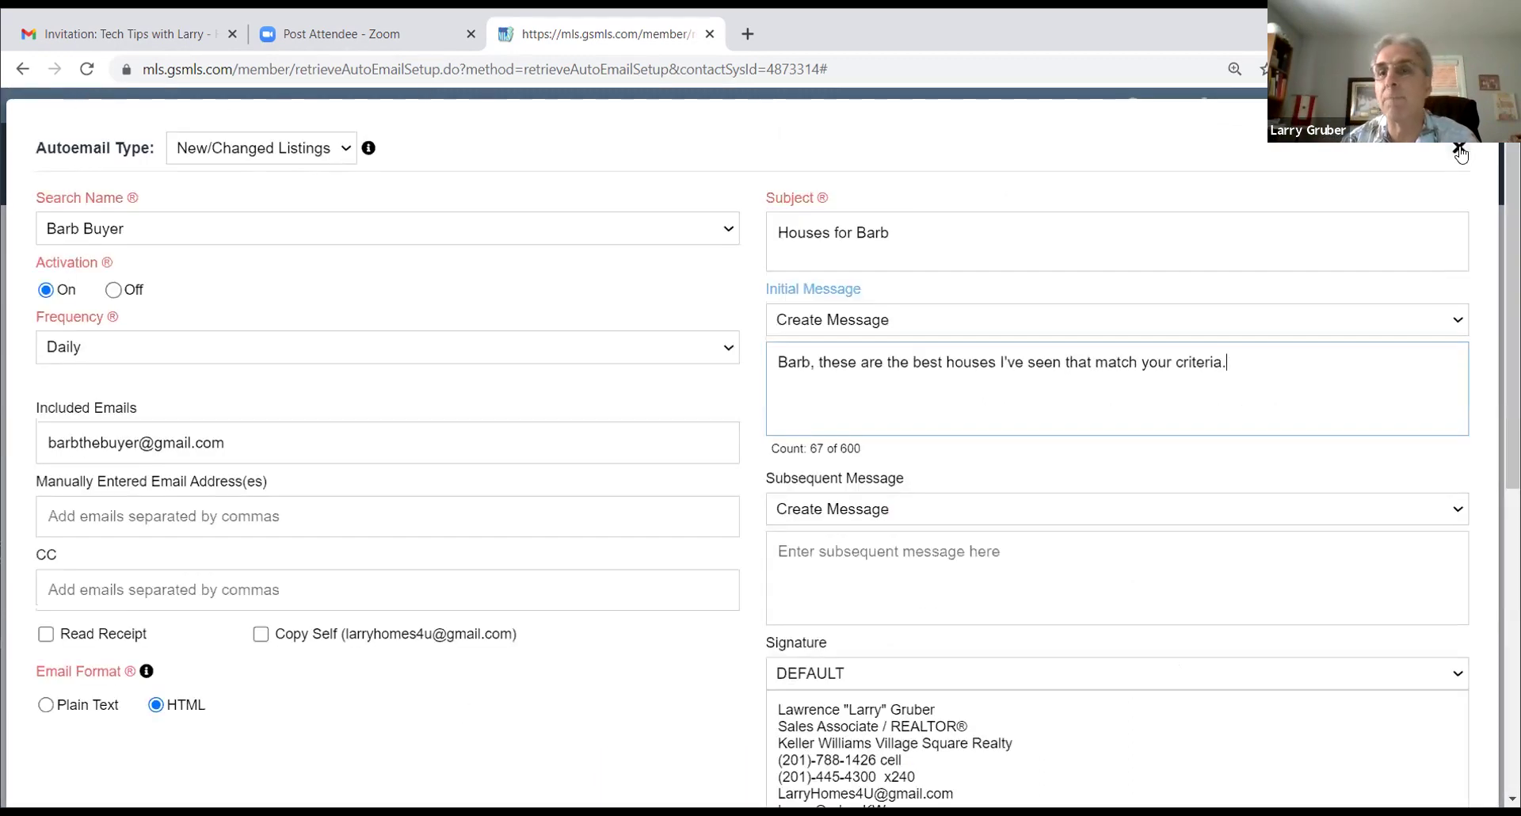
click(1460, 150)
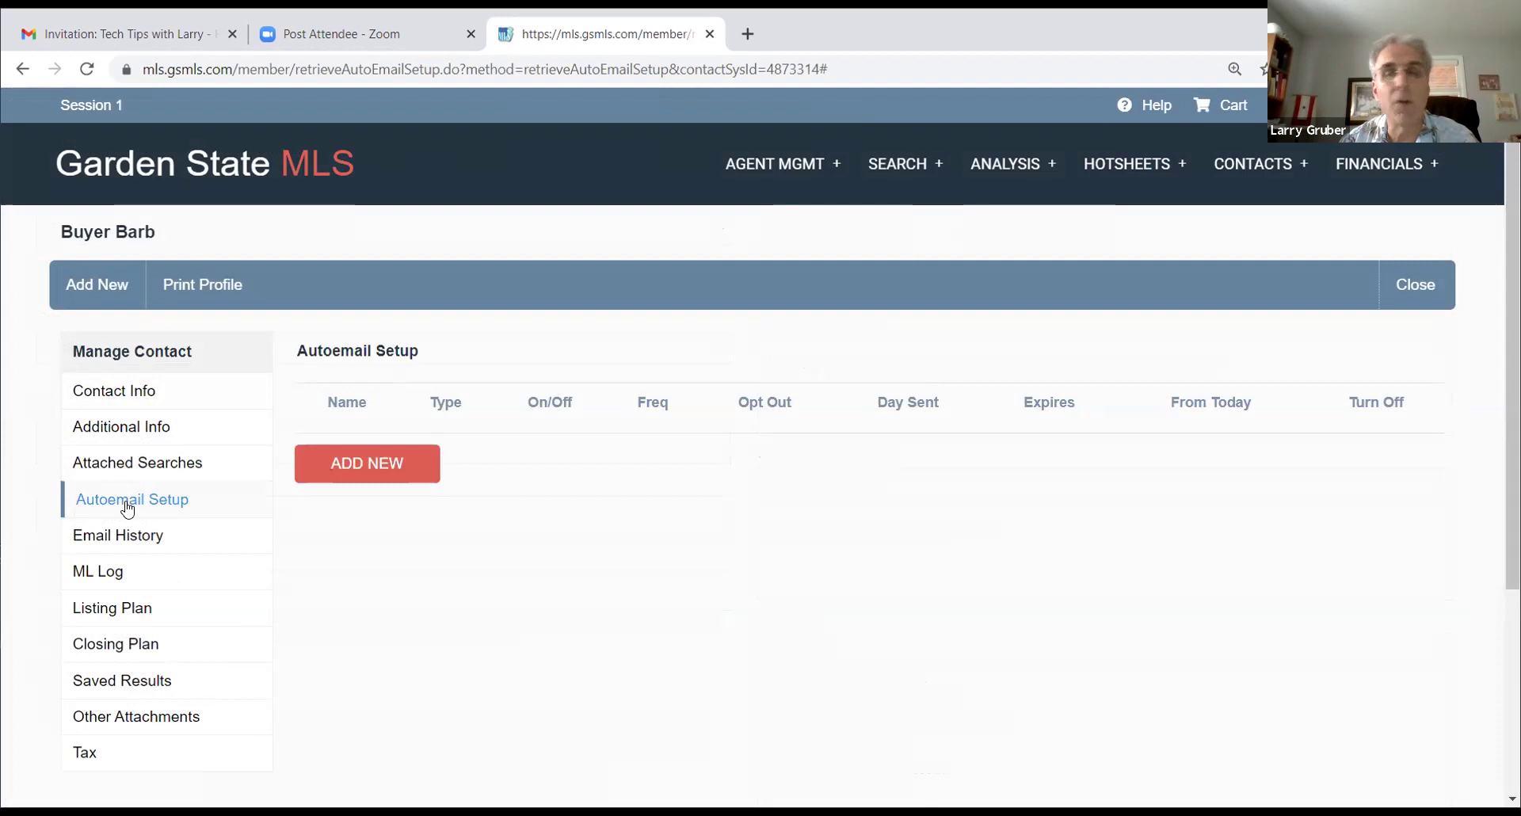
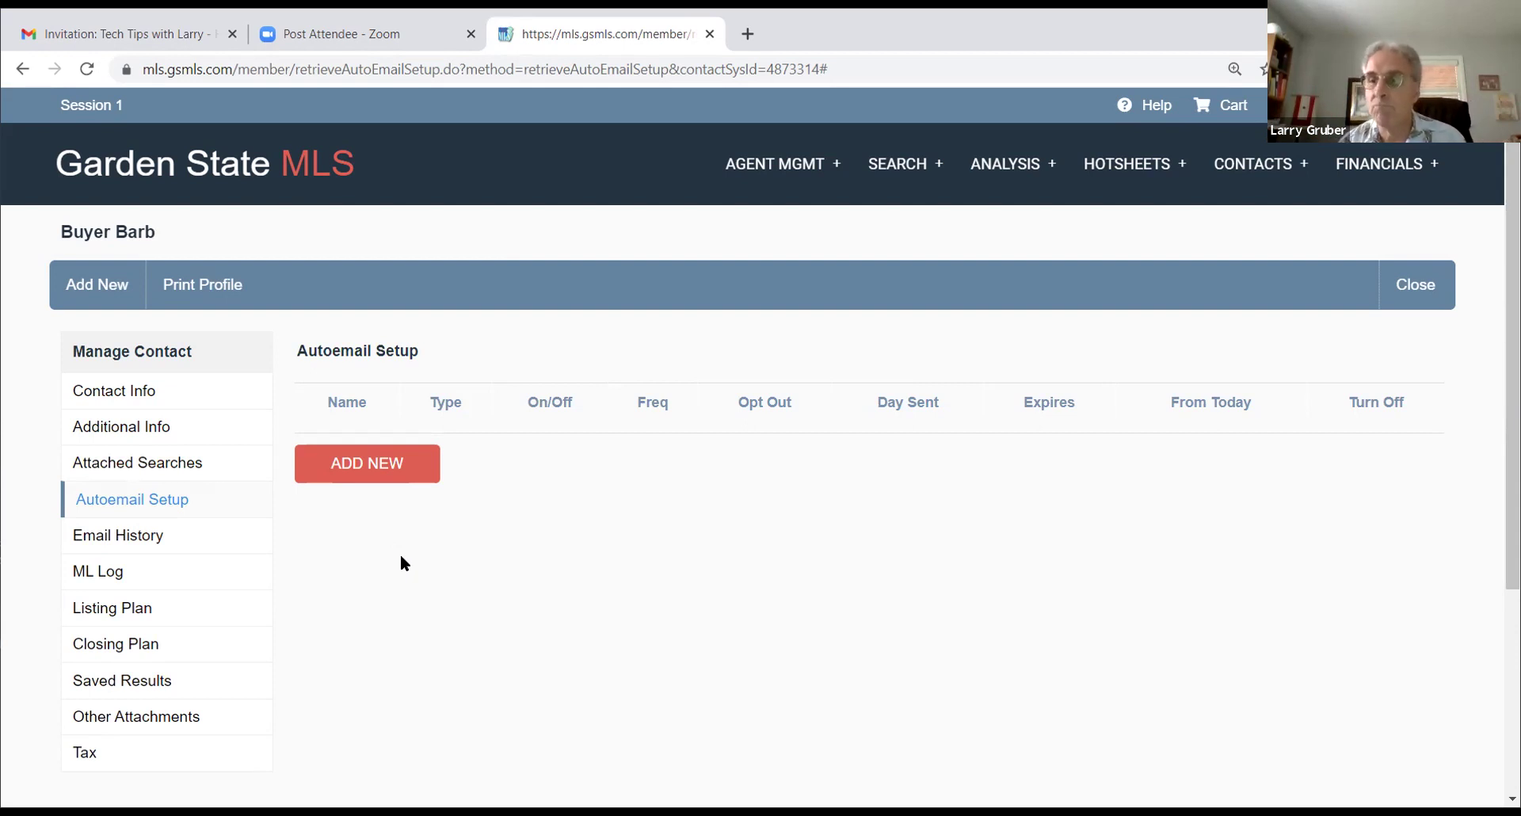
Step: Open the Listing Plan checklist and review its events, from the CMA consult to Ad Copy
click(103, 610)
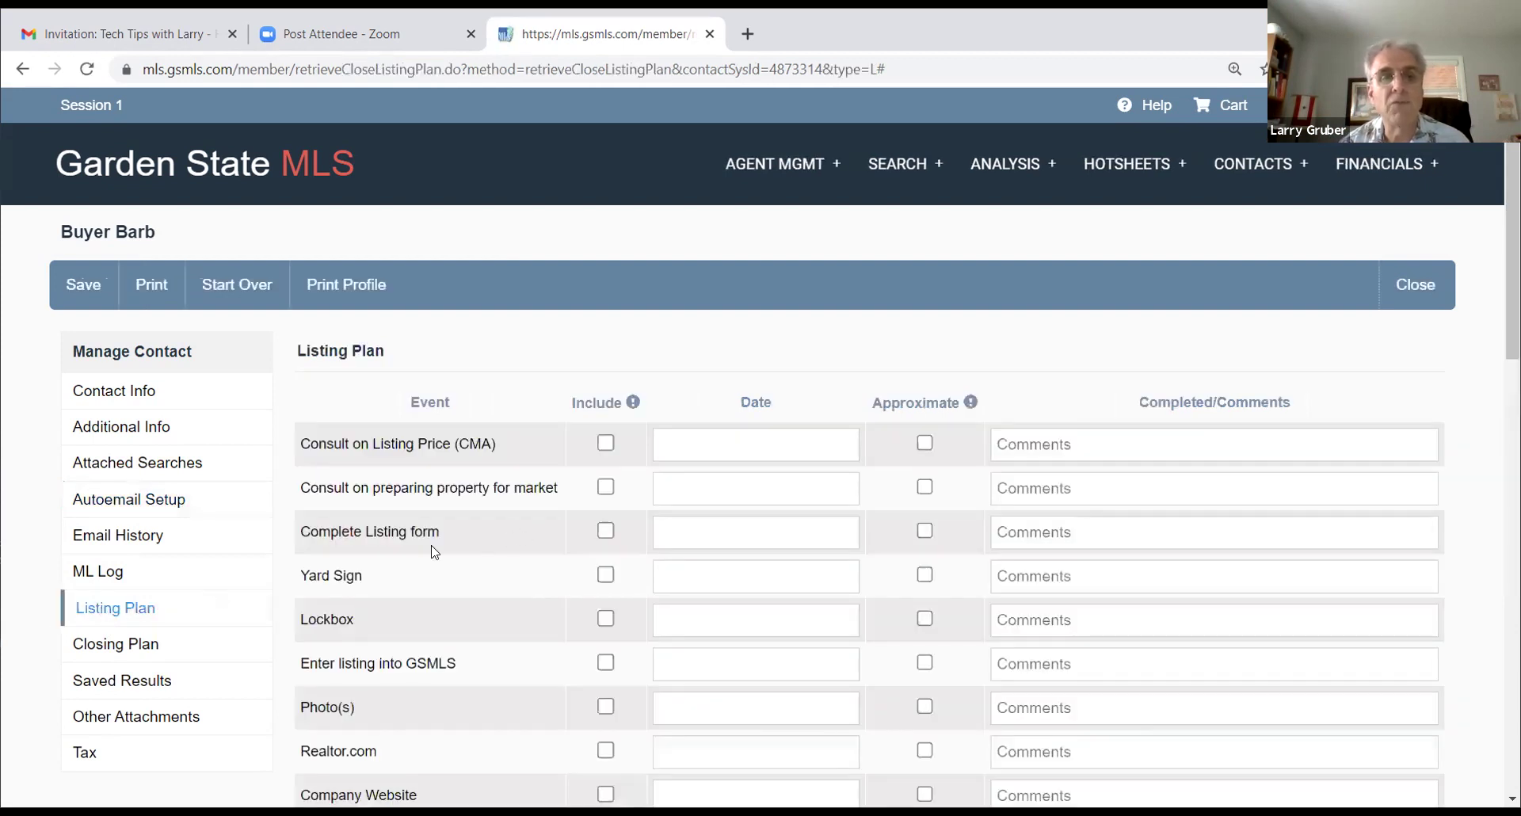
scroll(805, 552, down, 1)
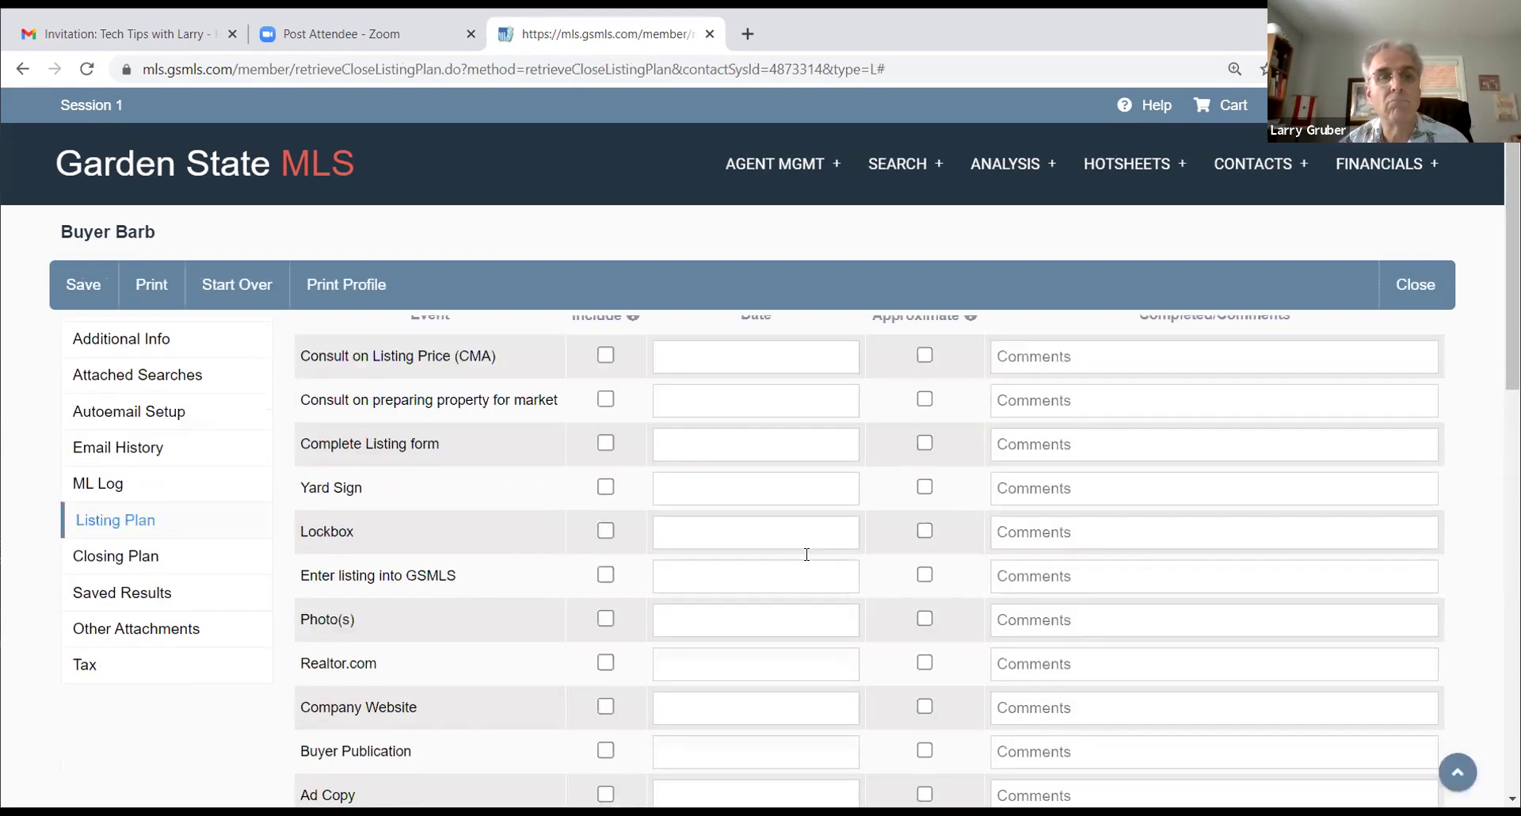
scroll(869, 553, down, 5)
scroll(868, 554, up, 6)
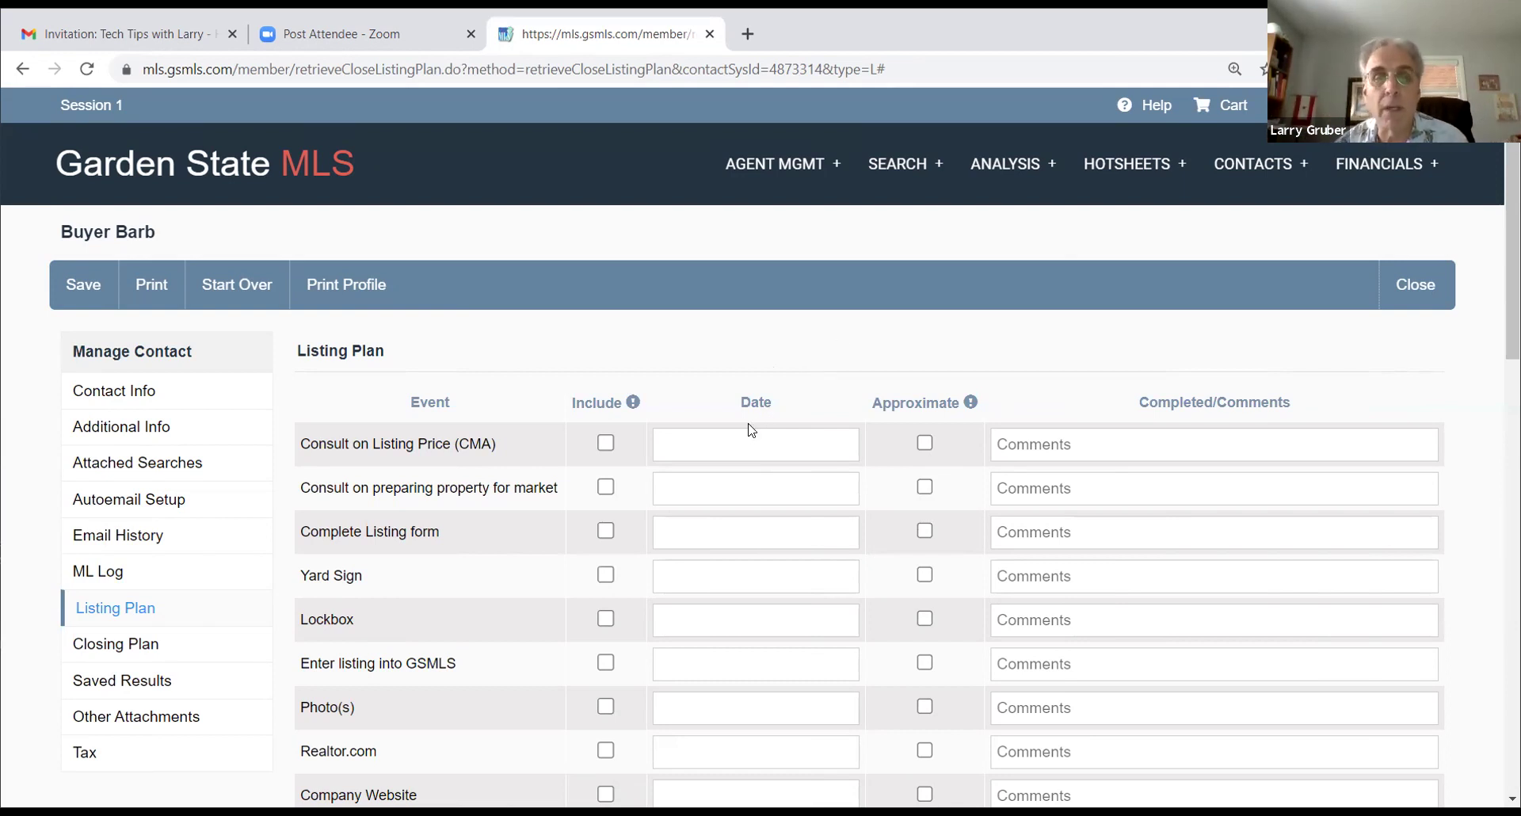
scroll(752, 428, down, 1)
scroll(753, 428, up, 1)
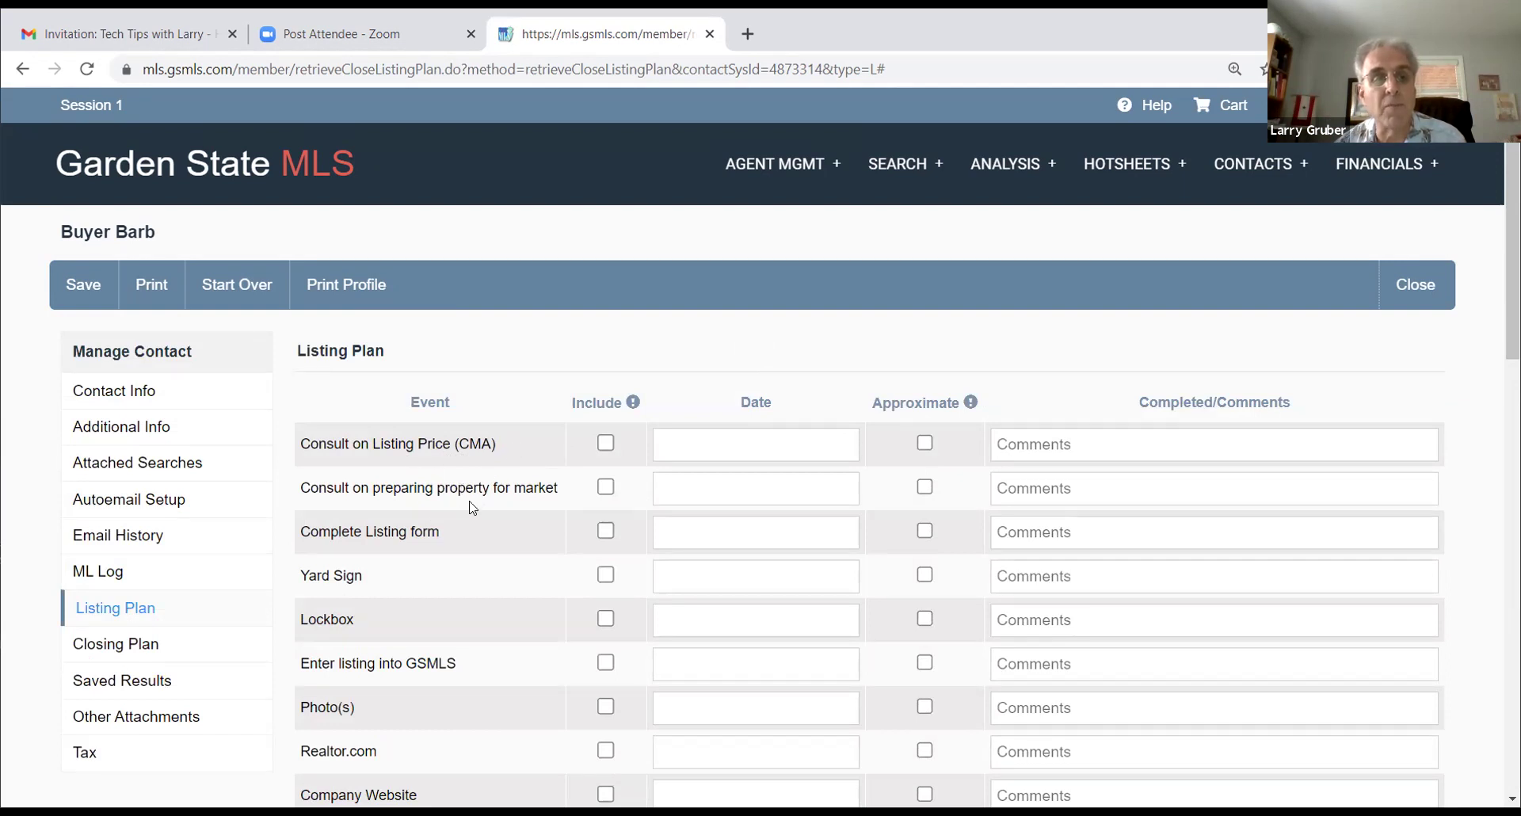
scroll(473, 507, down, 1)
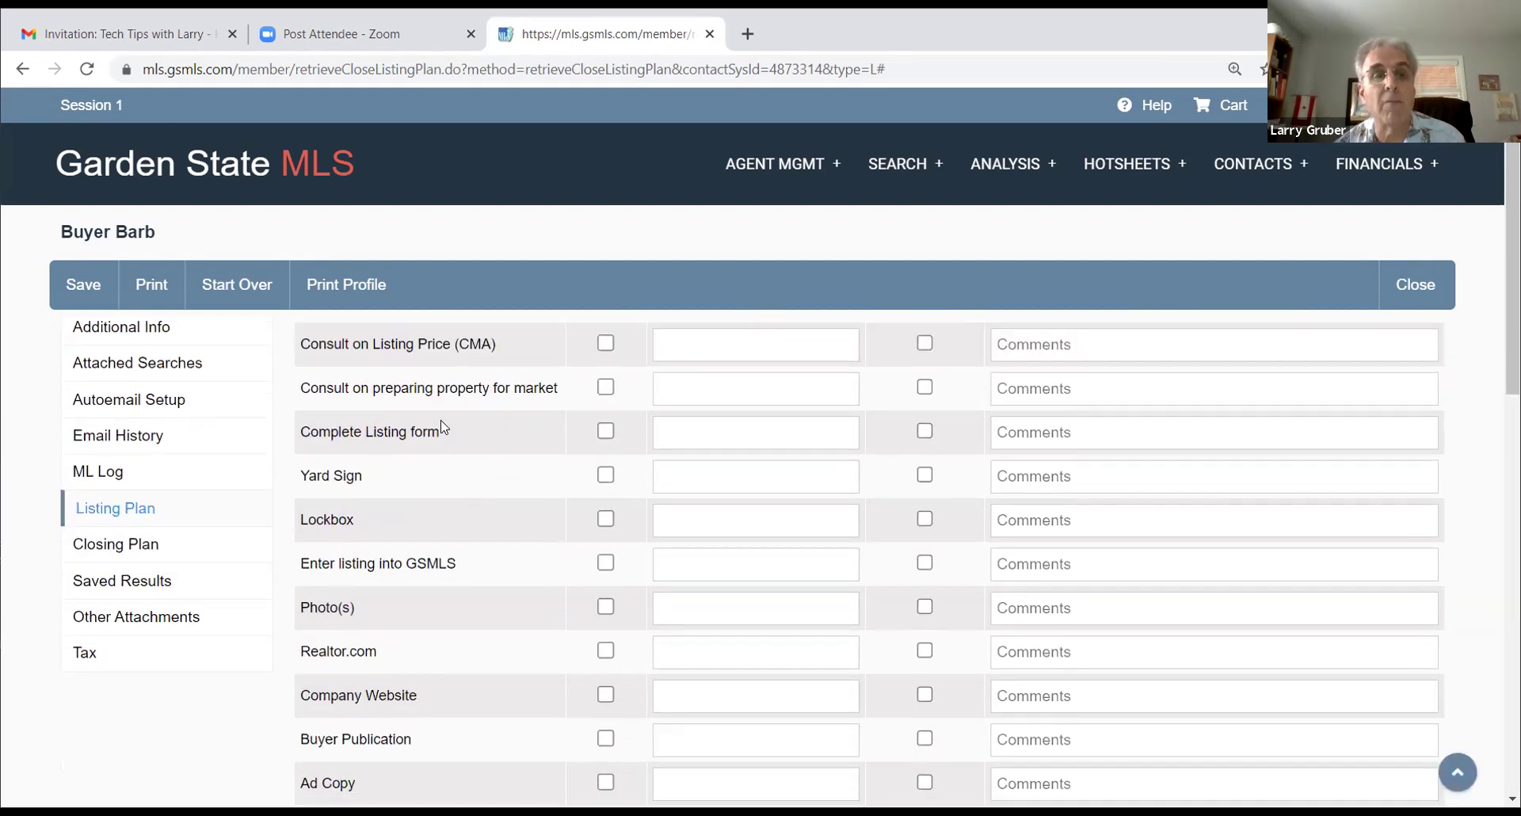
scroll(444, 428, down, 1)
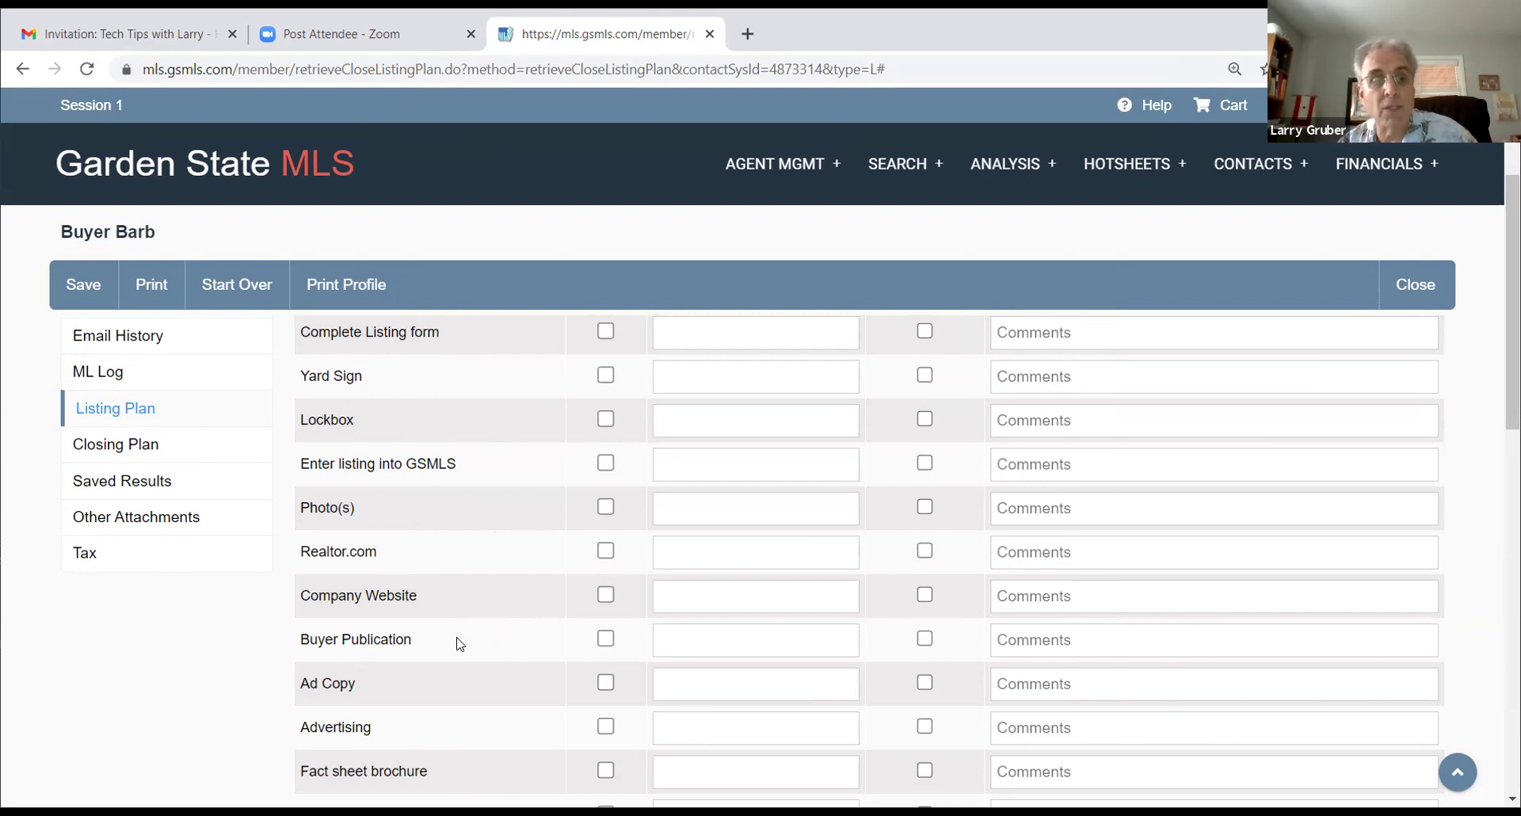
scroll(489, 630, down, 1)
scroll(475, 555, down, 4)
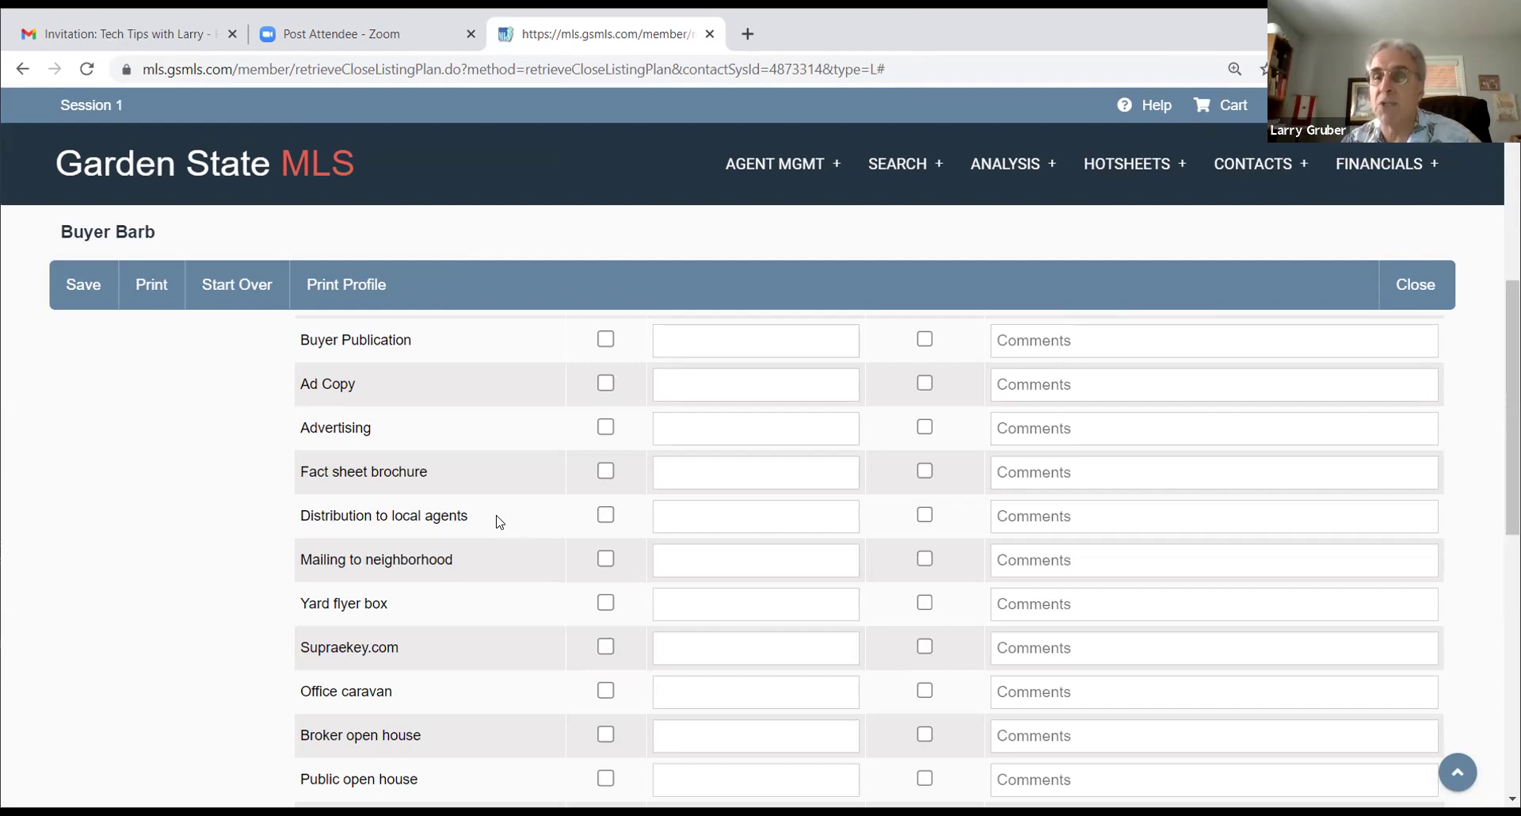
scroll(511, 545, down, 1)
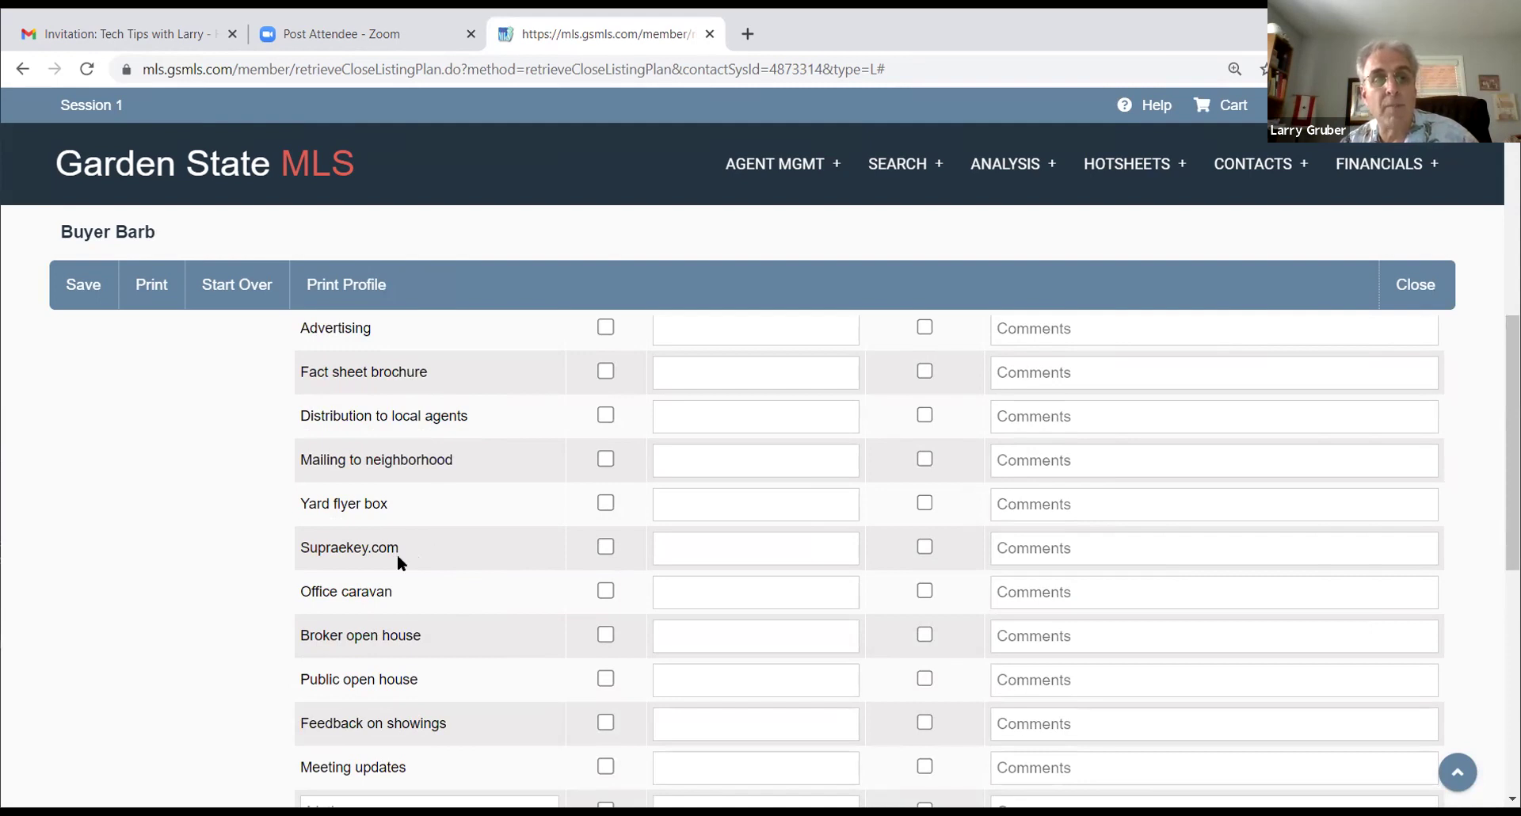
scroll(434, 547, down, 1)
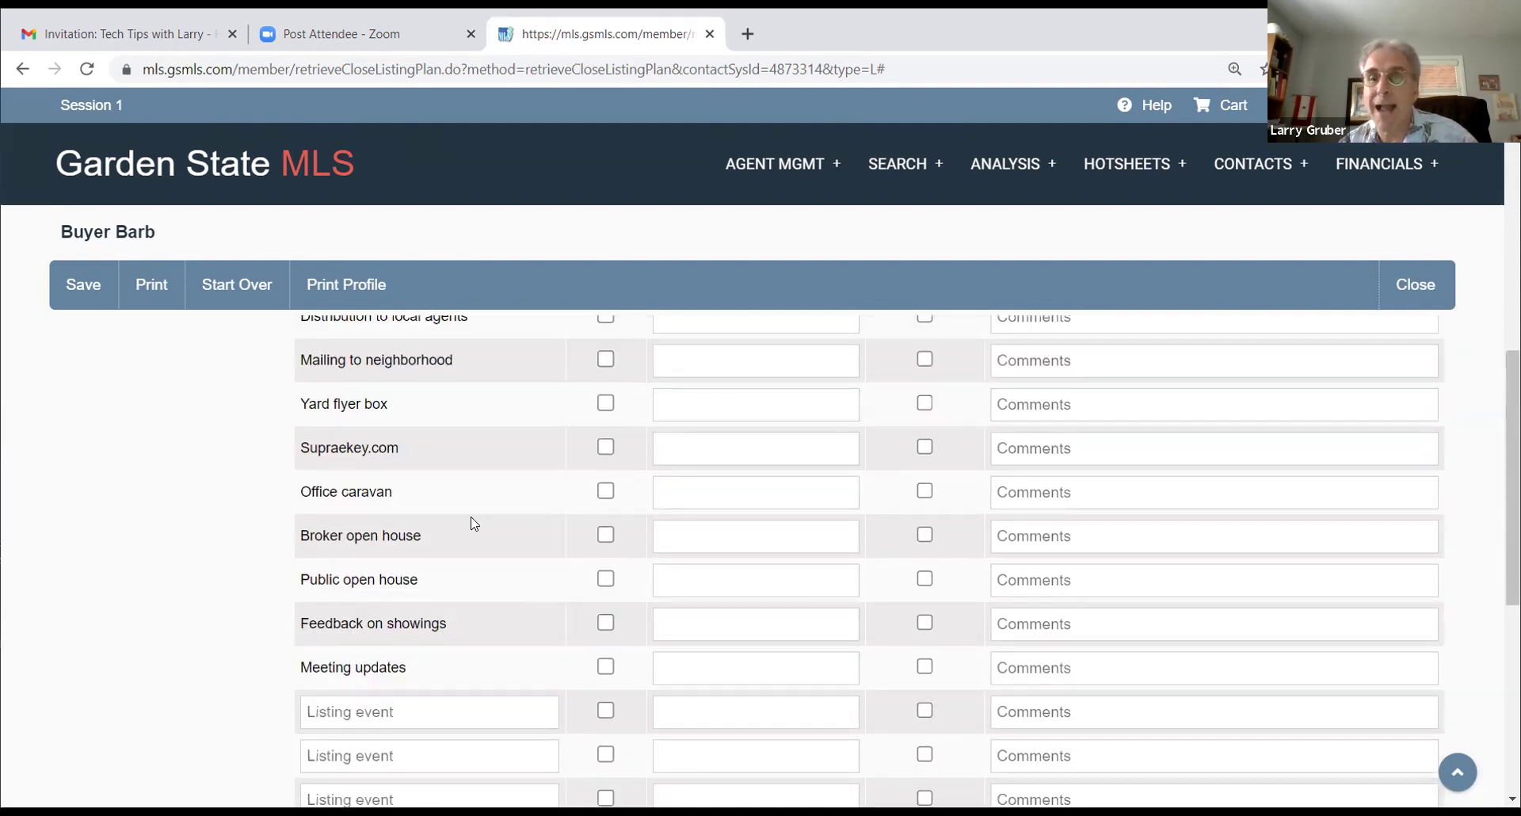
scroll(551, 524, up, 8)
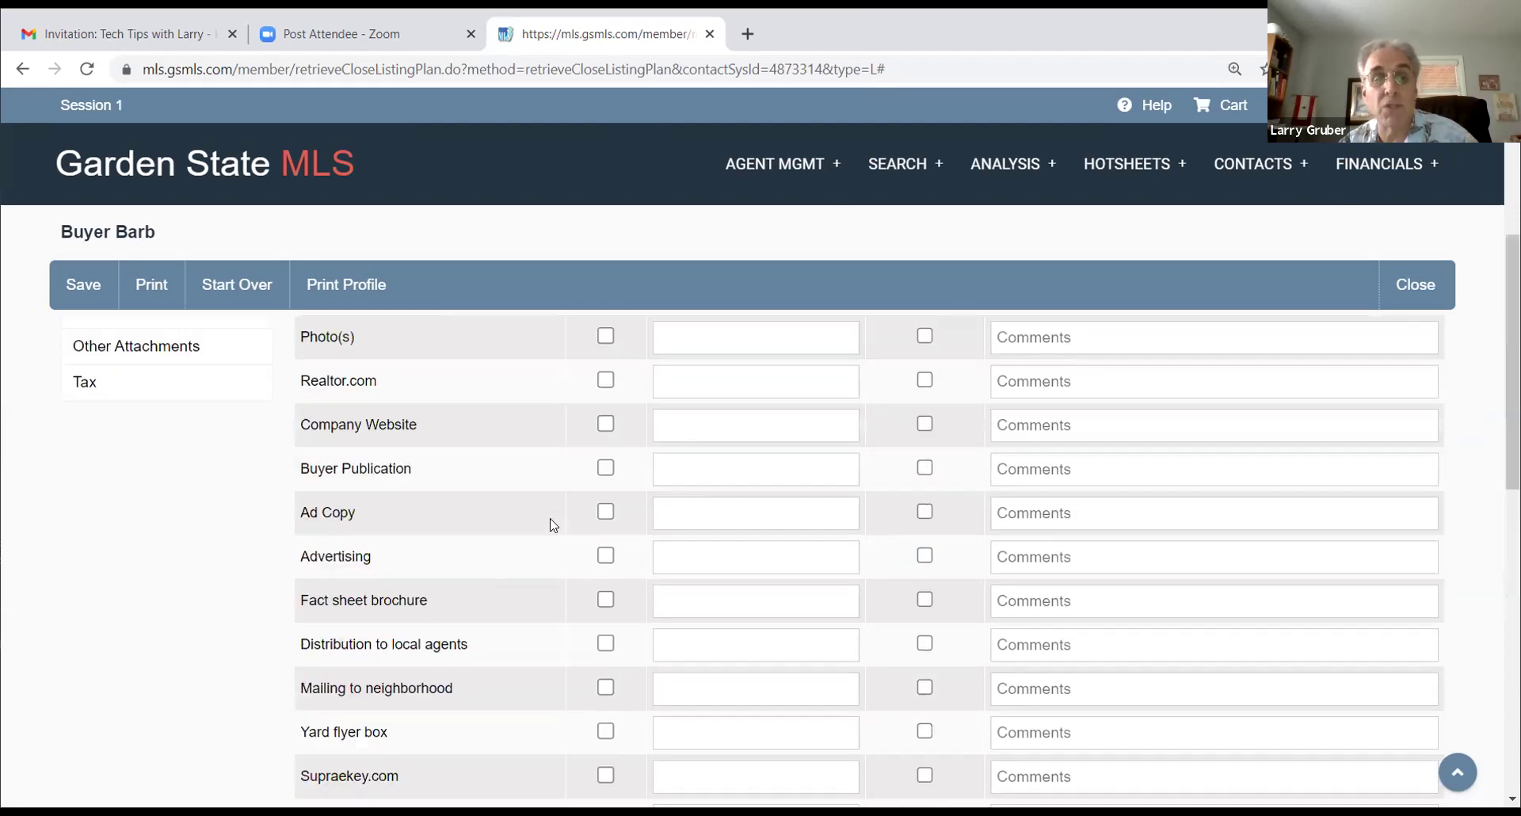
scroll(552, 525, down, 2)
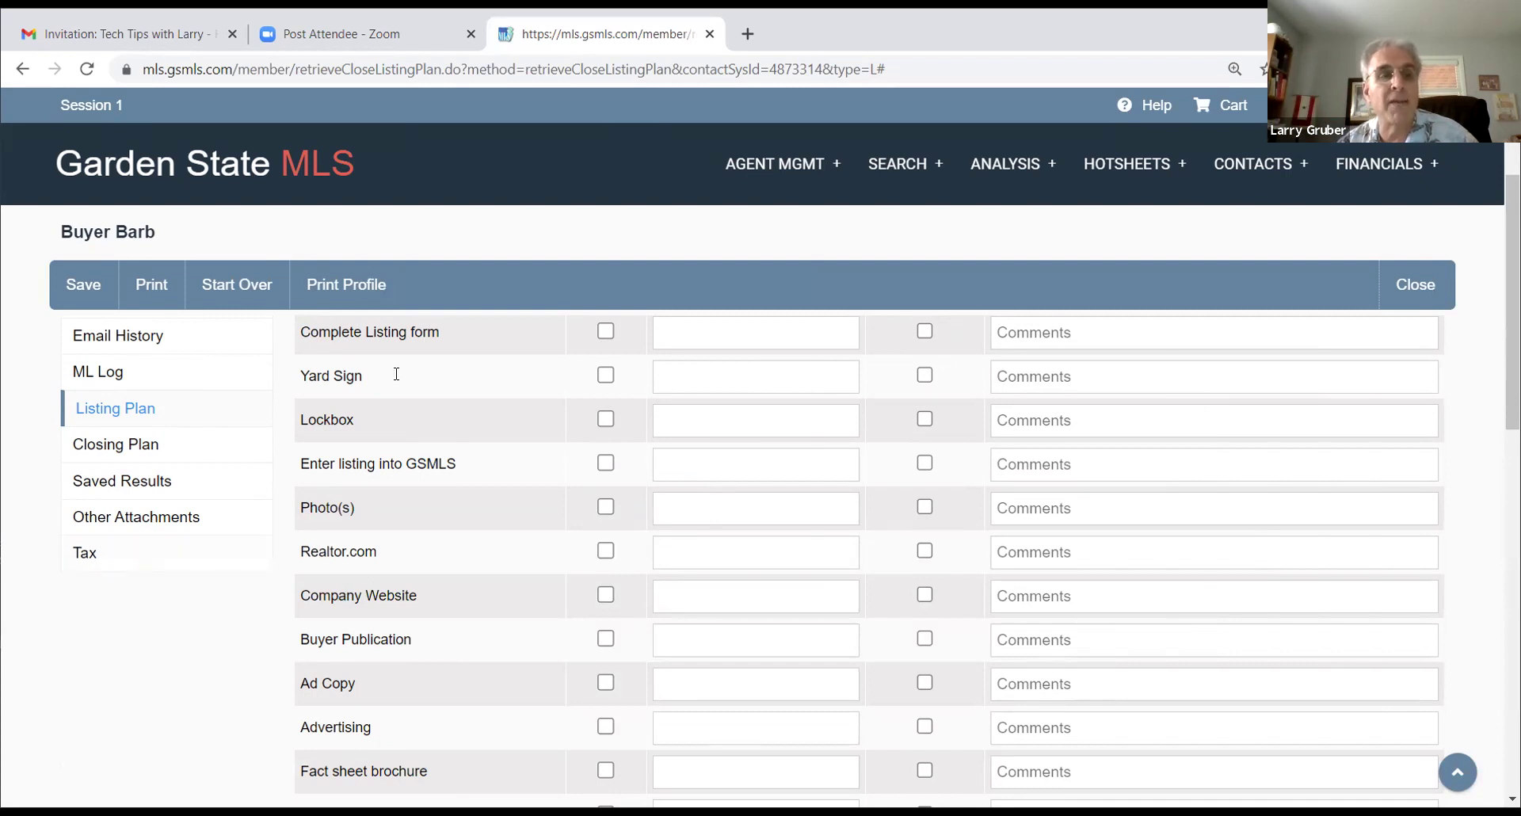
Step: Open the Closing Plan checklist and review its events, from Contract through Out of attorney review
click(105, 447)
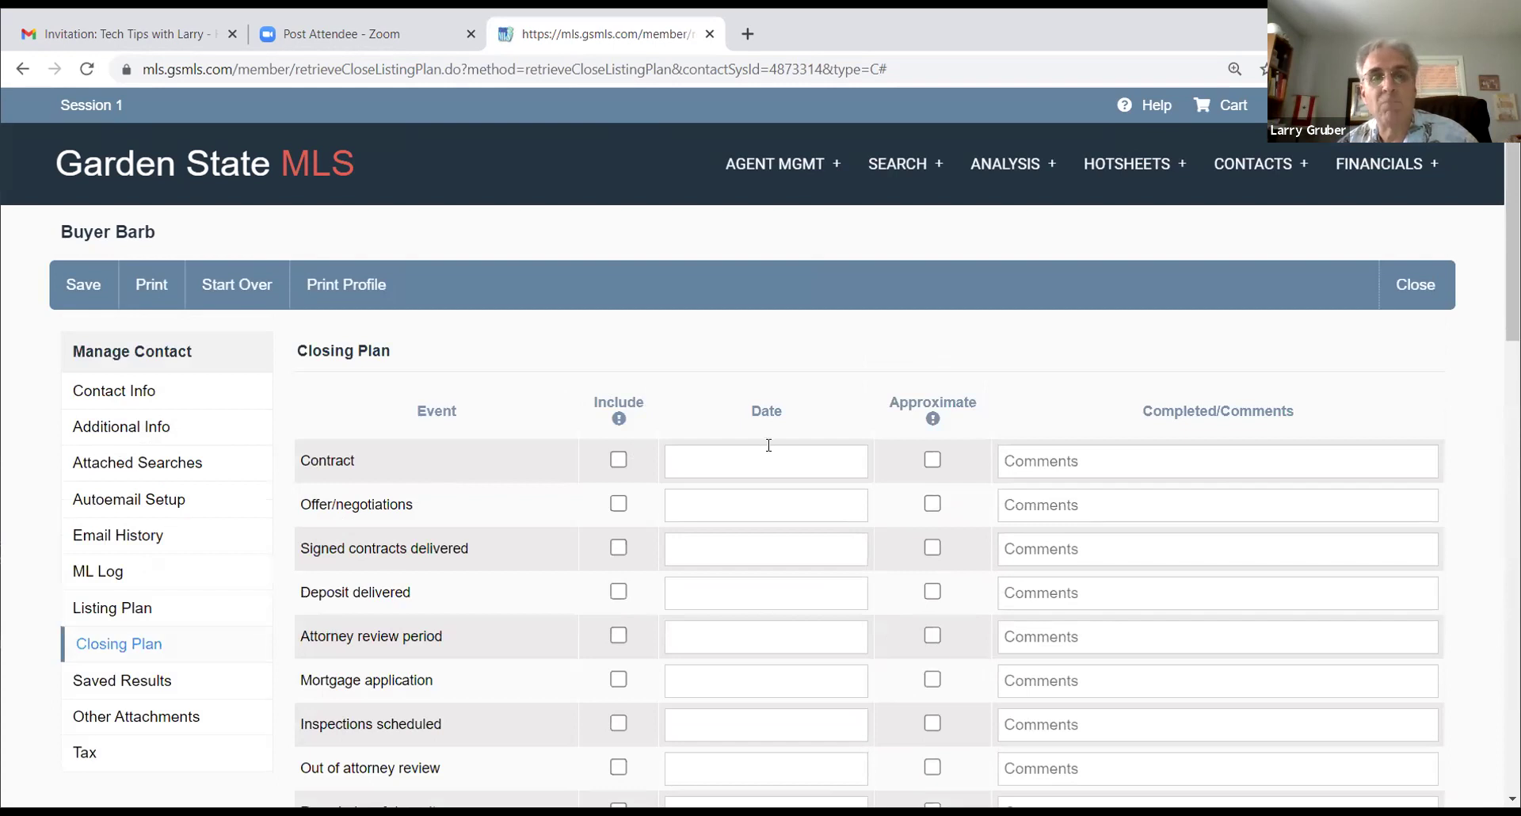
scroll(754, 455, down, 2)
scroll(706, 462, up, 1)
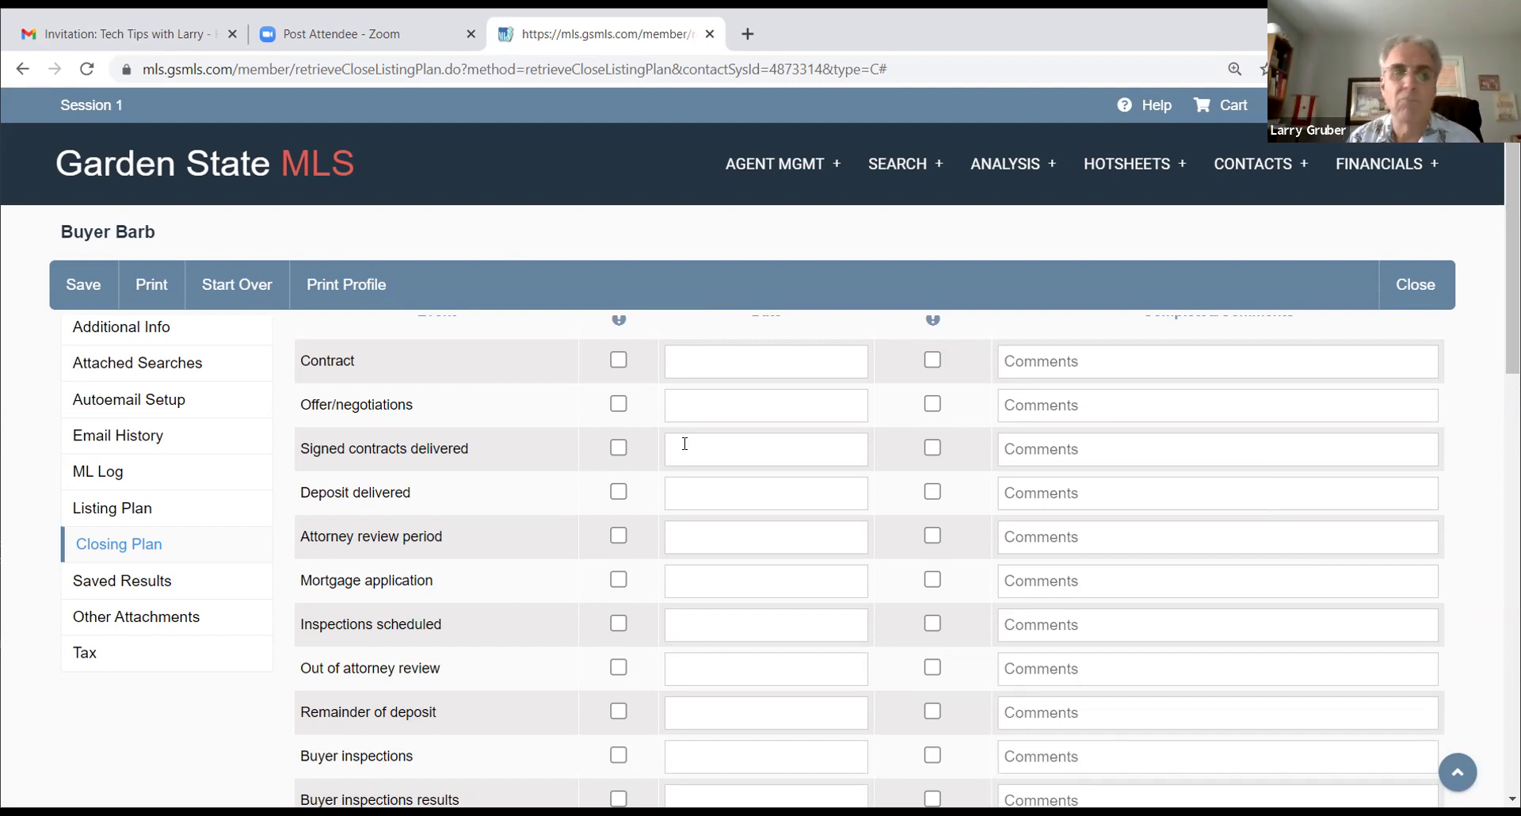
scroll(526, 526, down, 7)
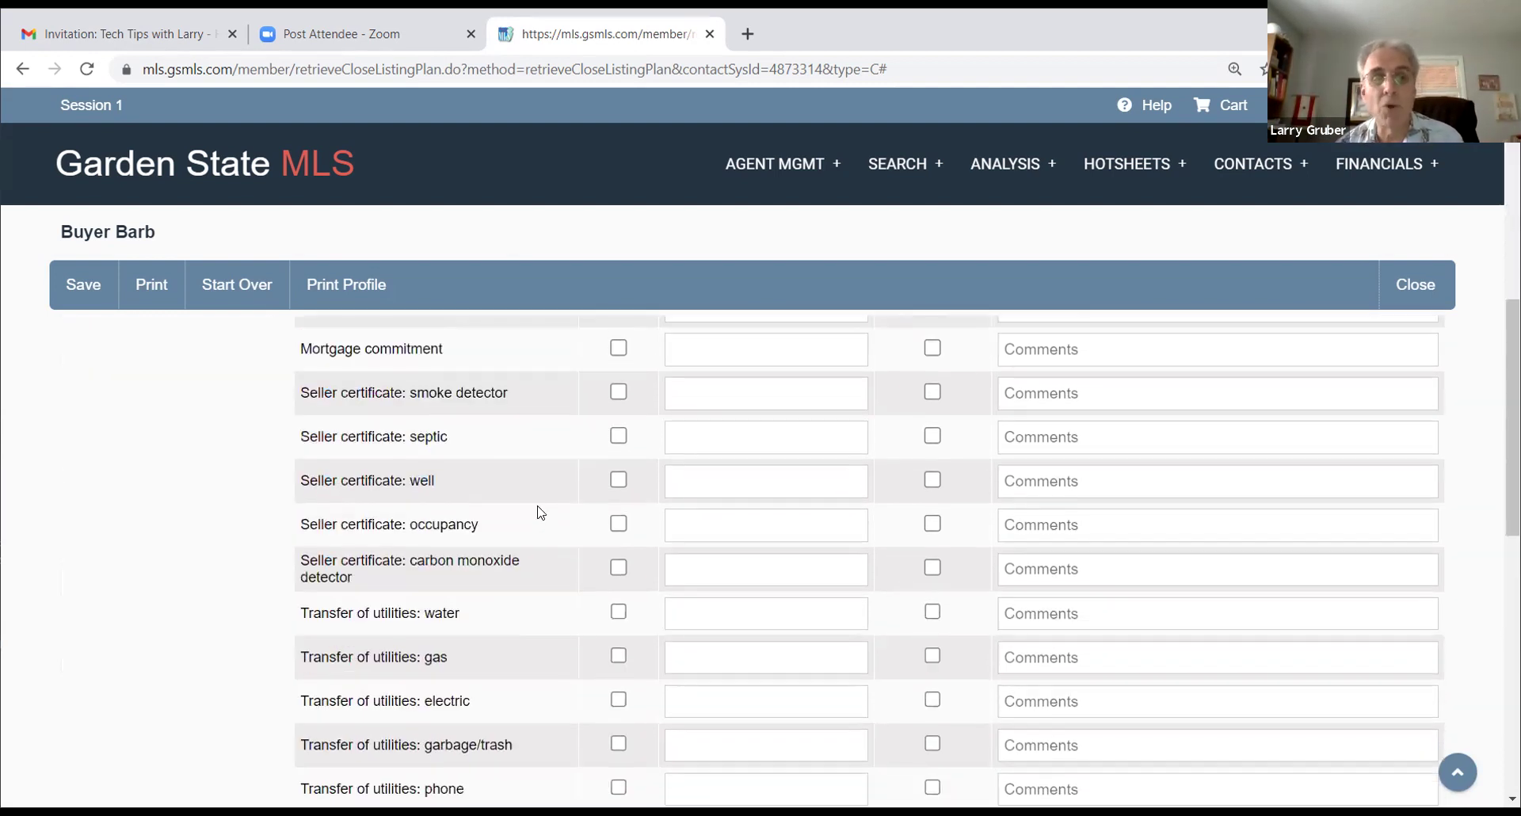
scroll(554, 506, up, 8)
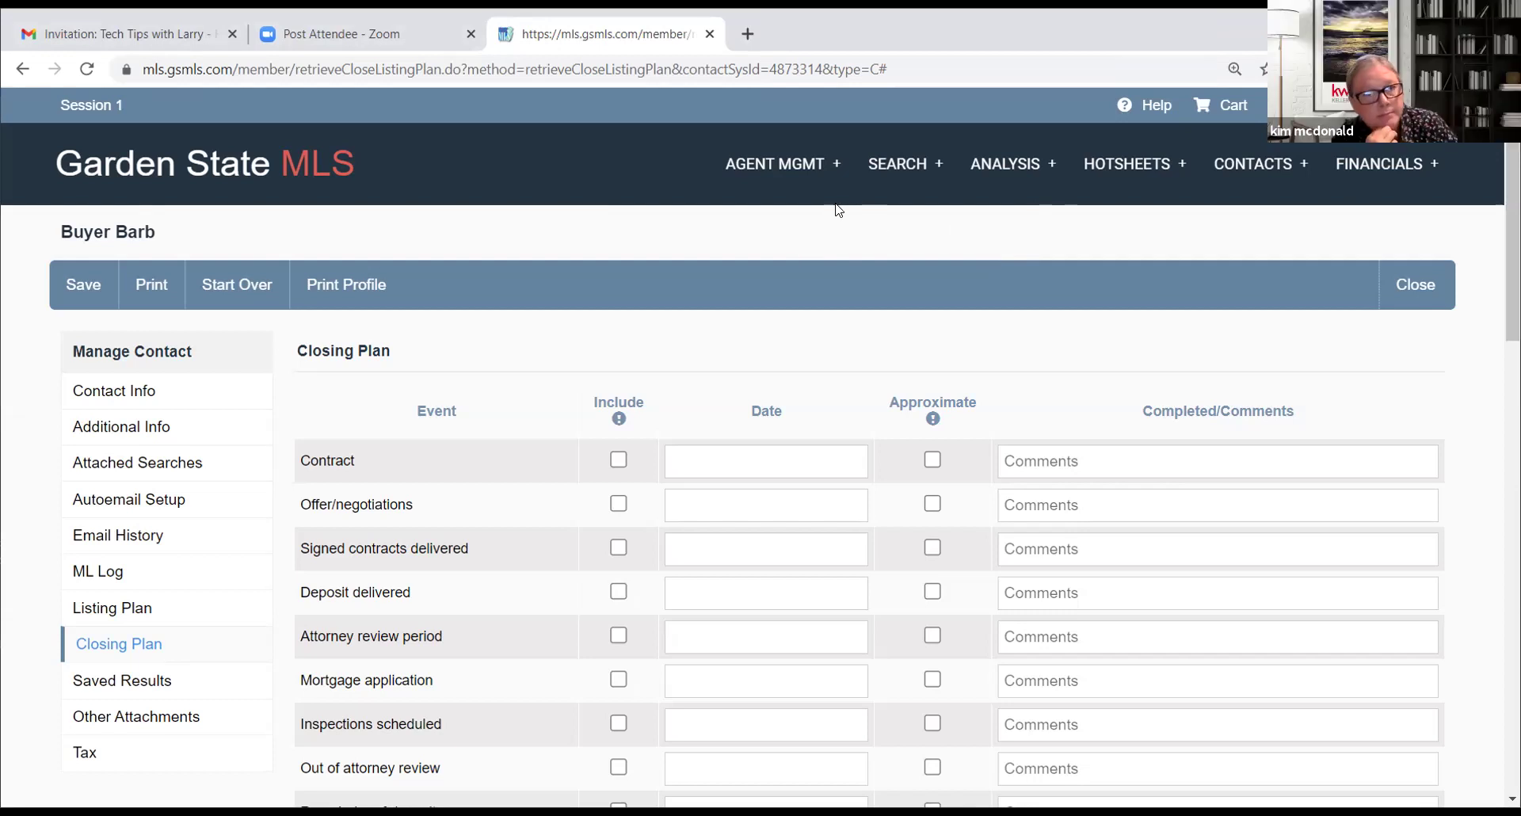
Step: Go to the agent's empty Incomplete listings inventory via AGENT MGMT > View/Ed Agt Inv
click(869, 174)
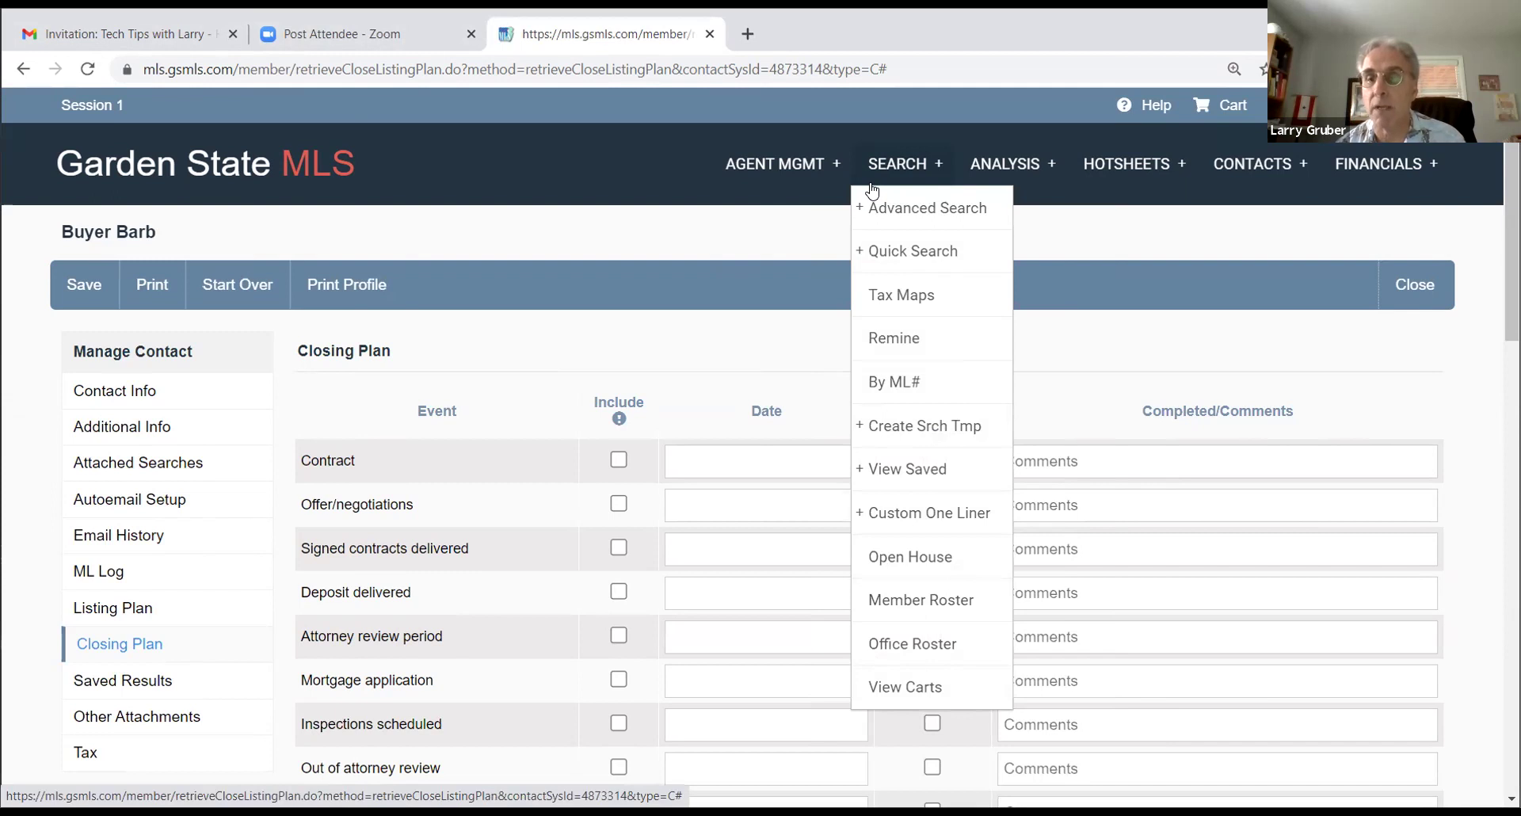
mouse_move(857, 211)
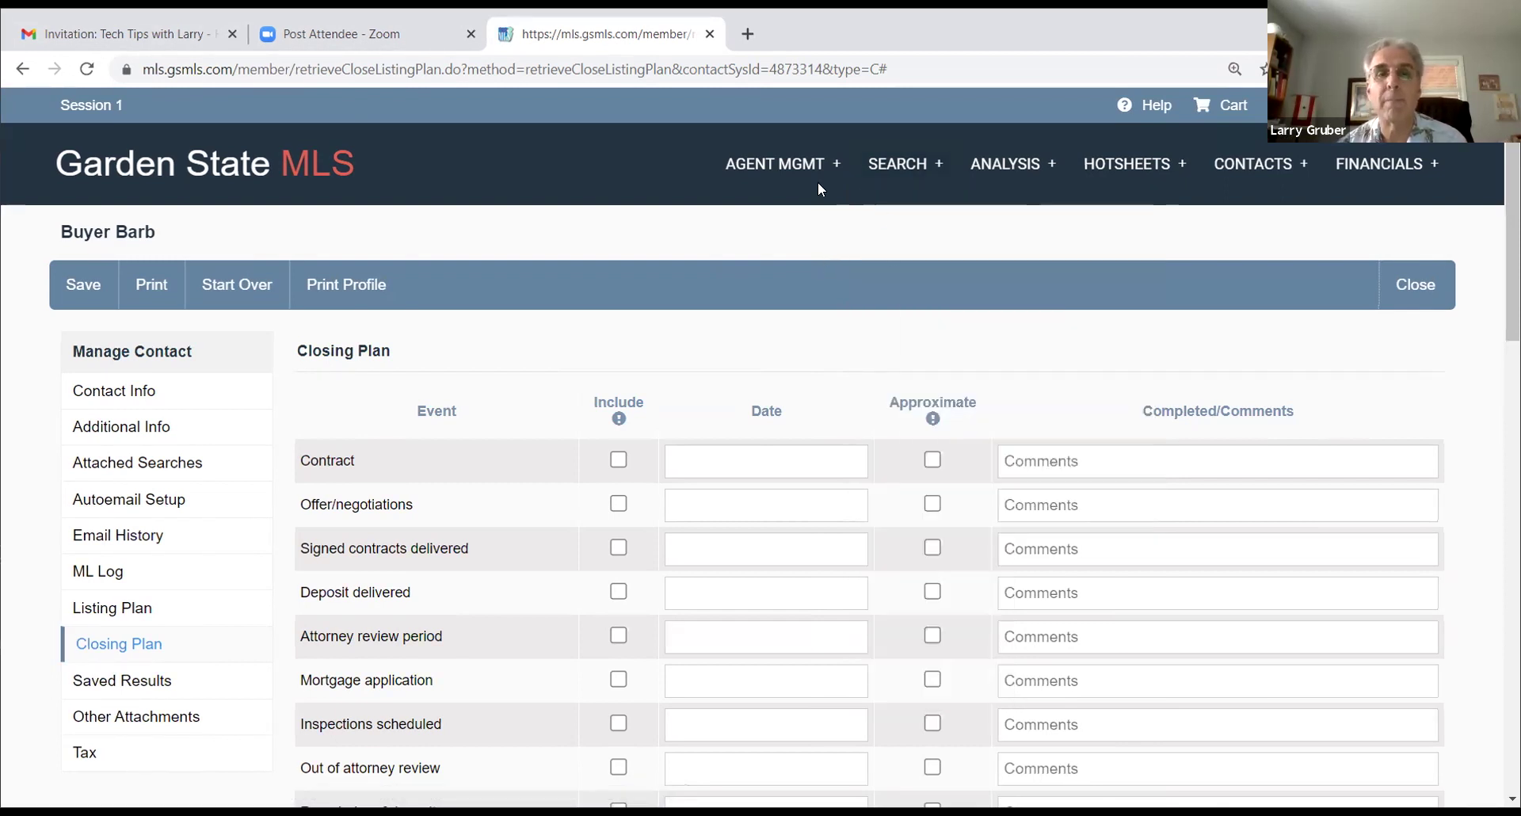
mouse_move(762, 164)
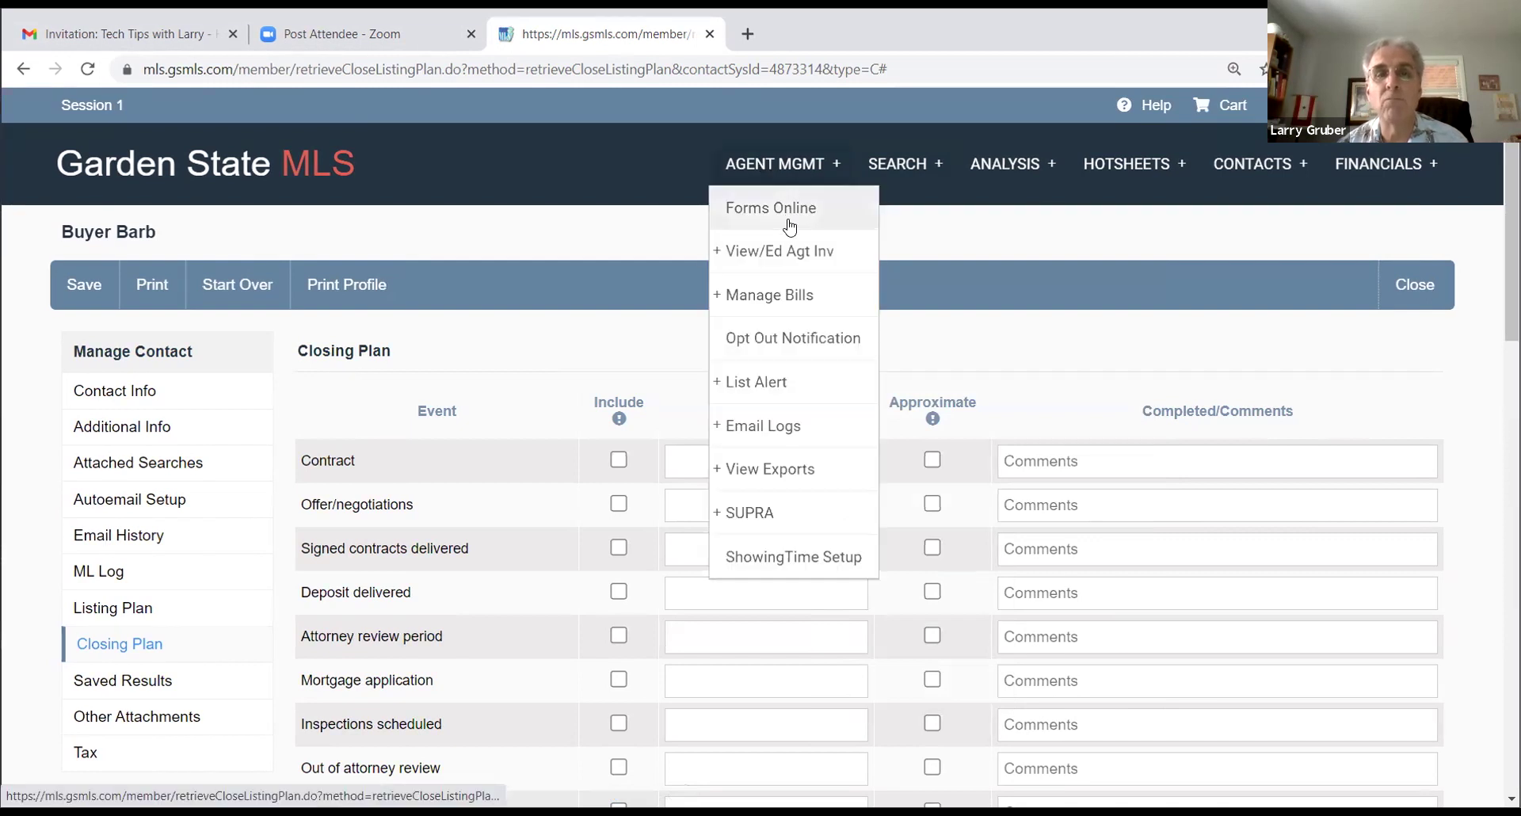
mouse_move(815, 245)
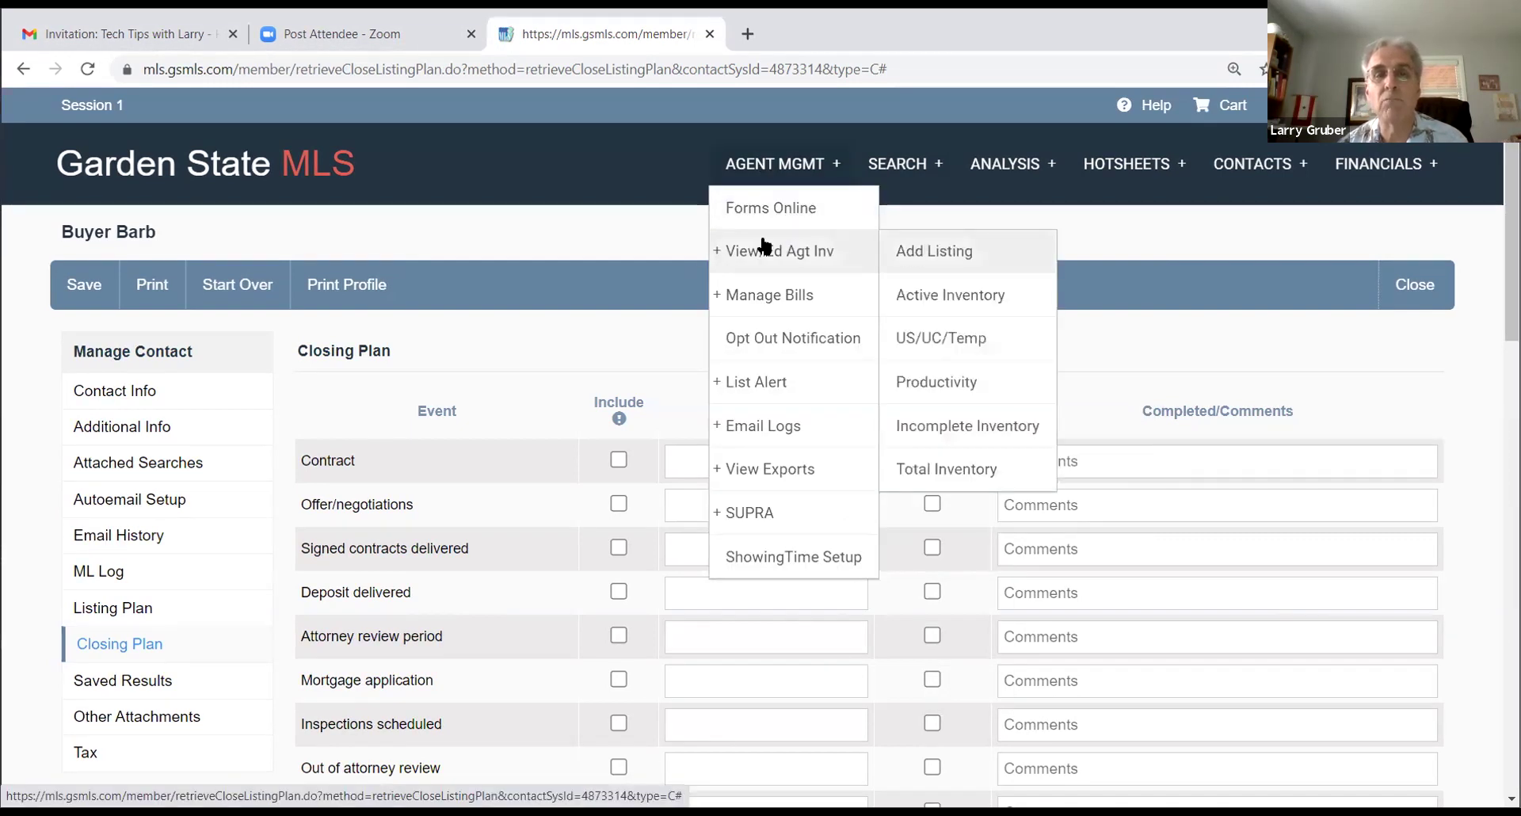
click(938, 251)
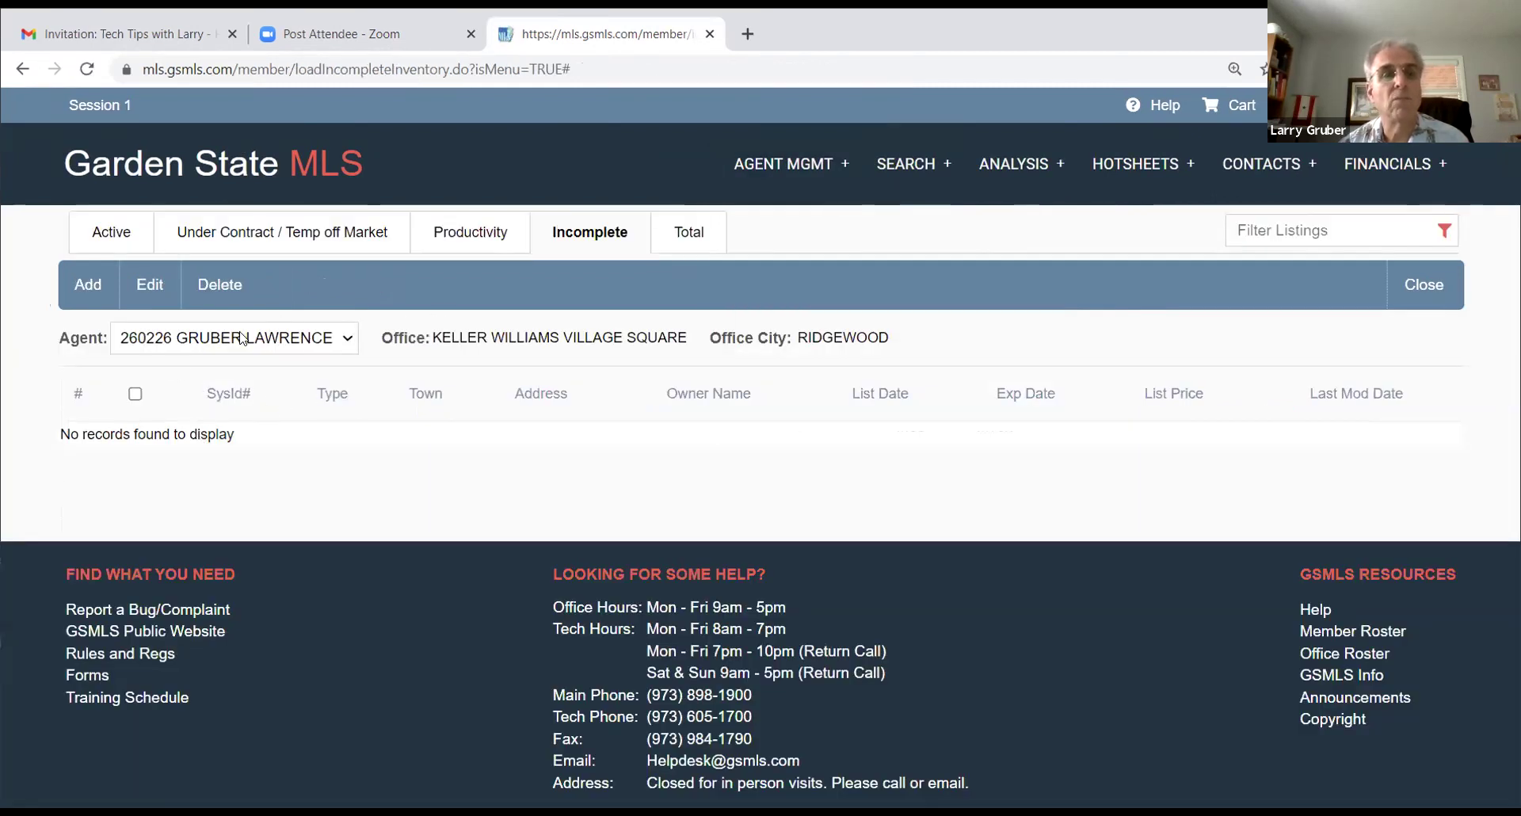
Step: Add a new listing with property type Residential to reach the Autopopulate input sheet
click(86, 287)
click(585, 373)
click(670, 576)
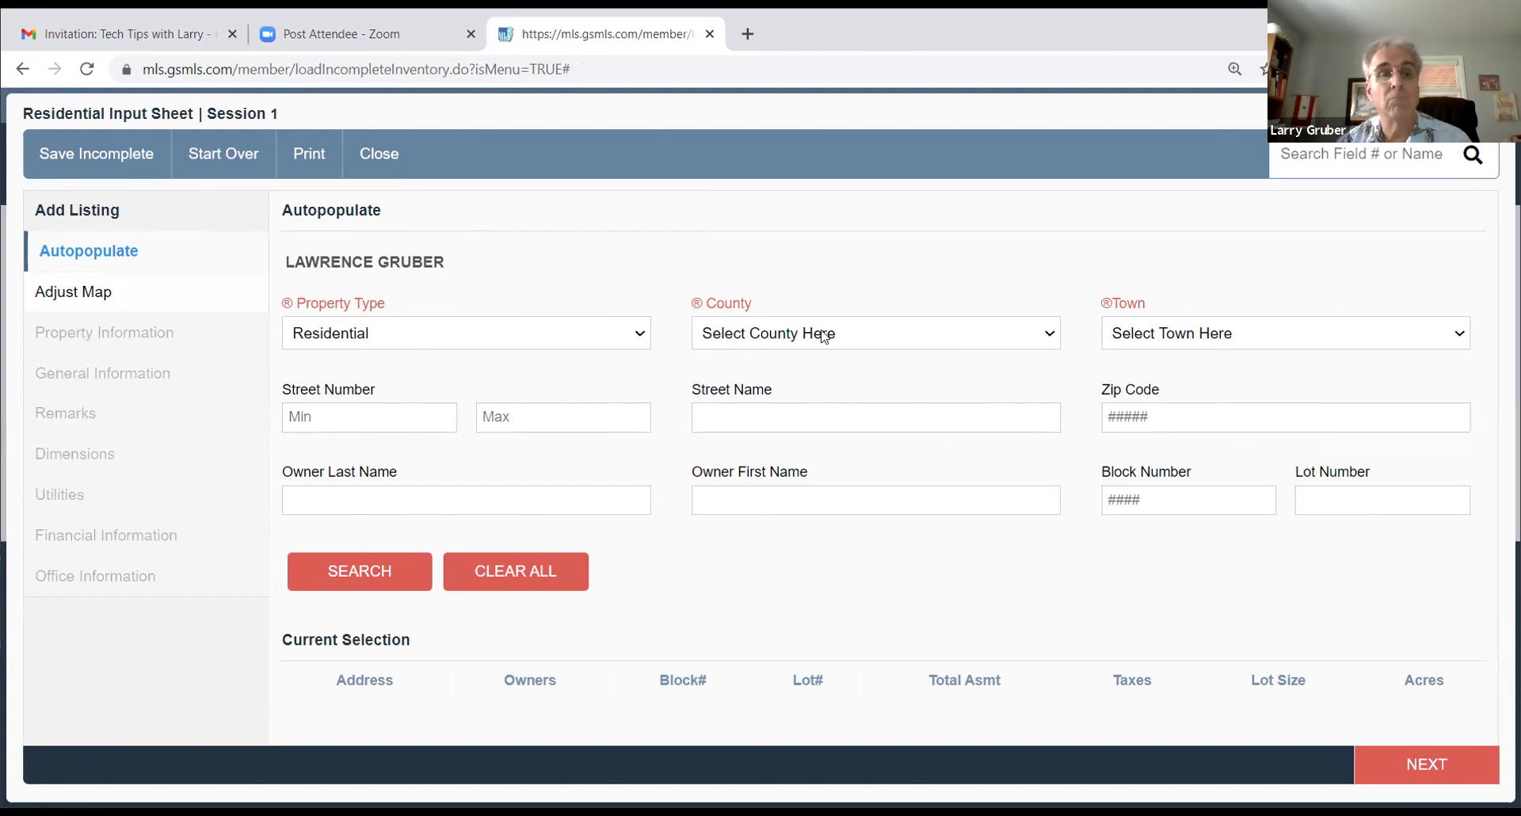
click(782, 345)
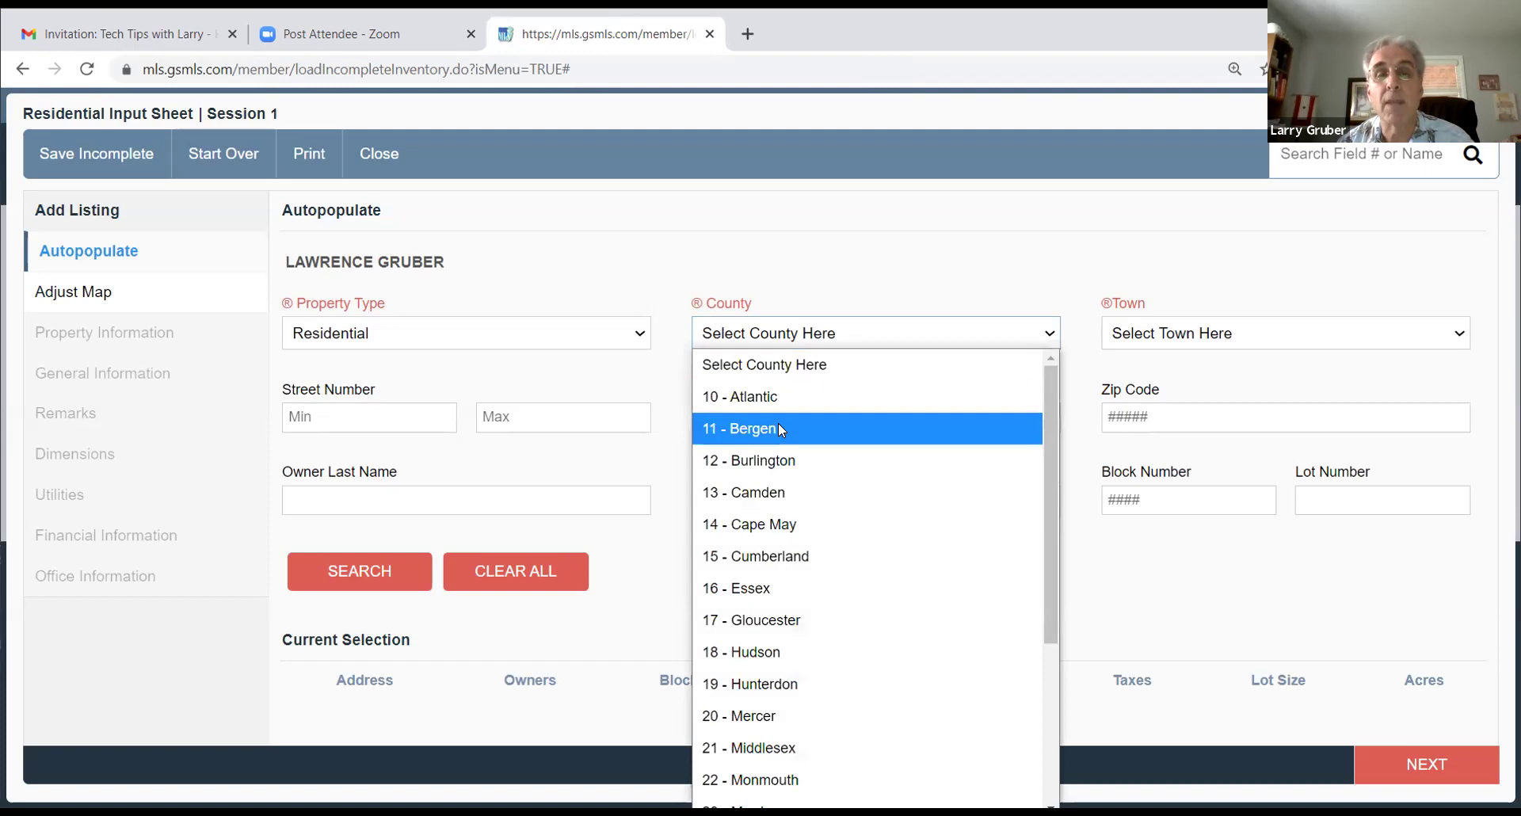
Step: Set the county to 11 - Bergen and the town to 1103 - Bergenfield Boro
click(780, 429)
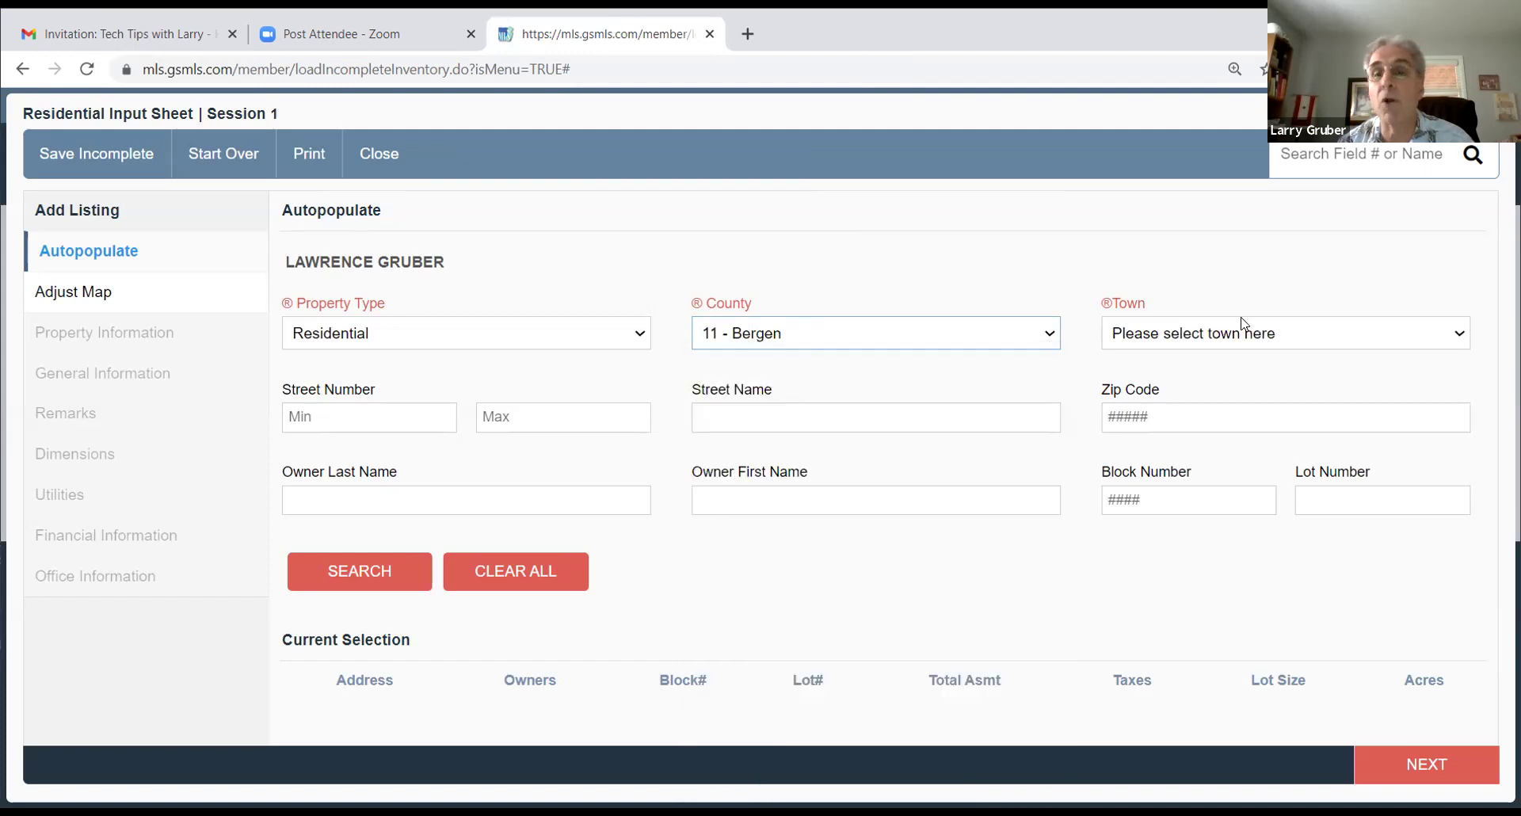
click(1169, 332)
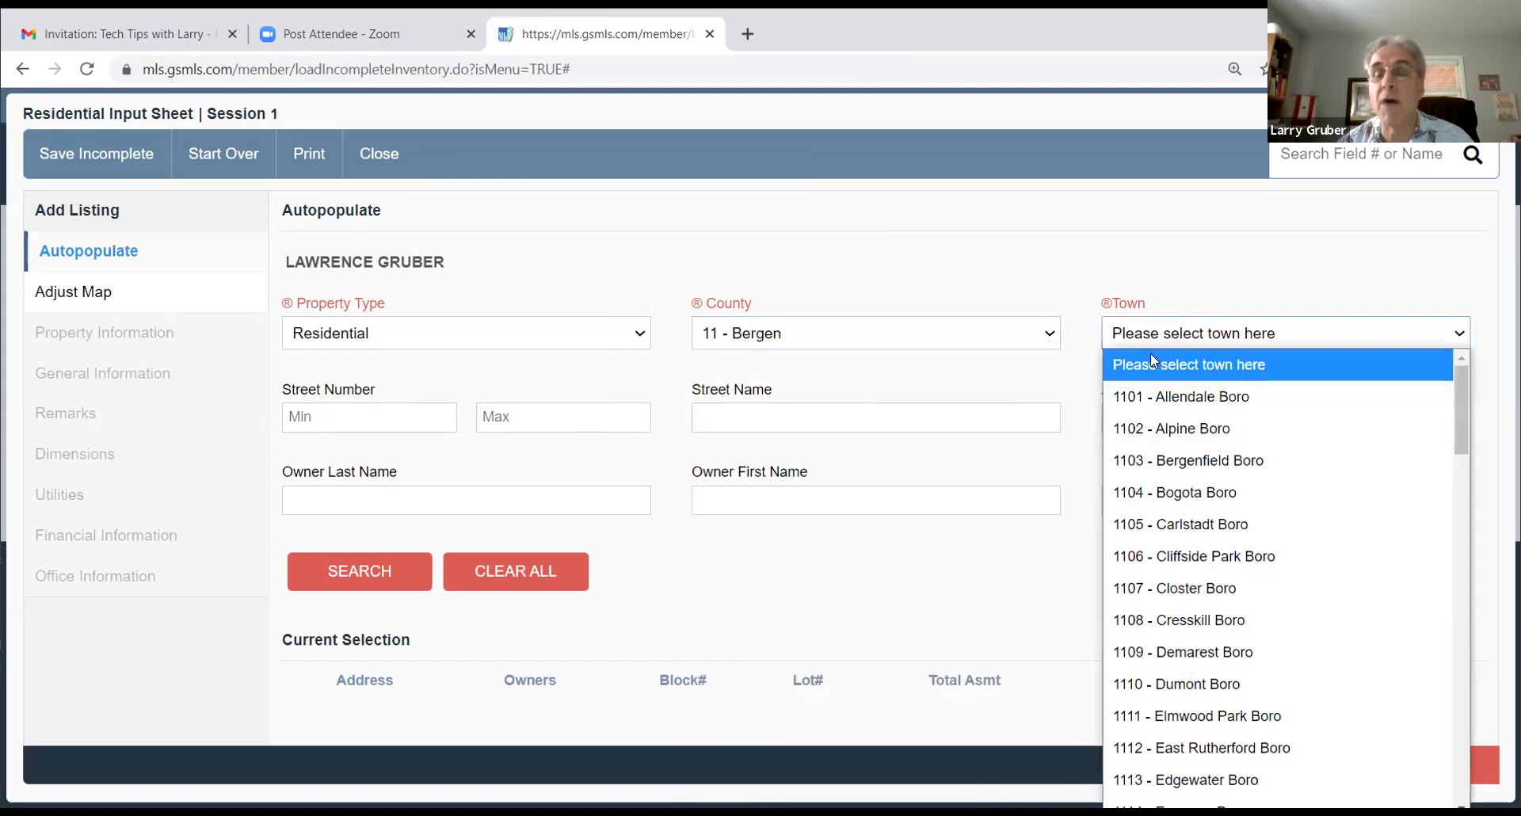
scroll(1201, 502, down, 8)
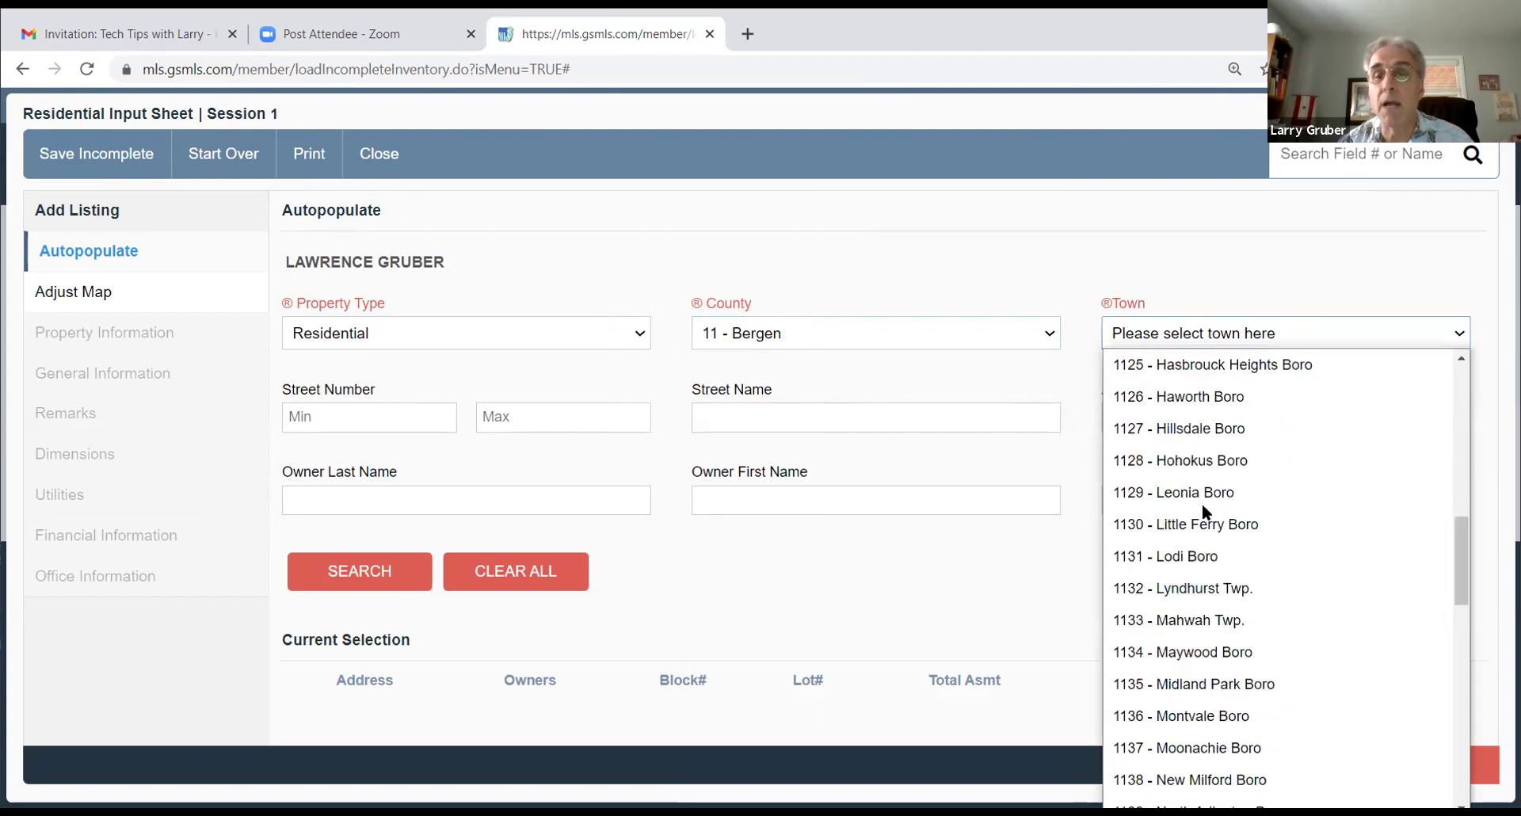
scroll(1201, 502, up, 8)
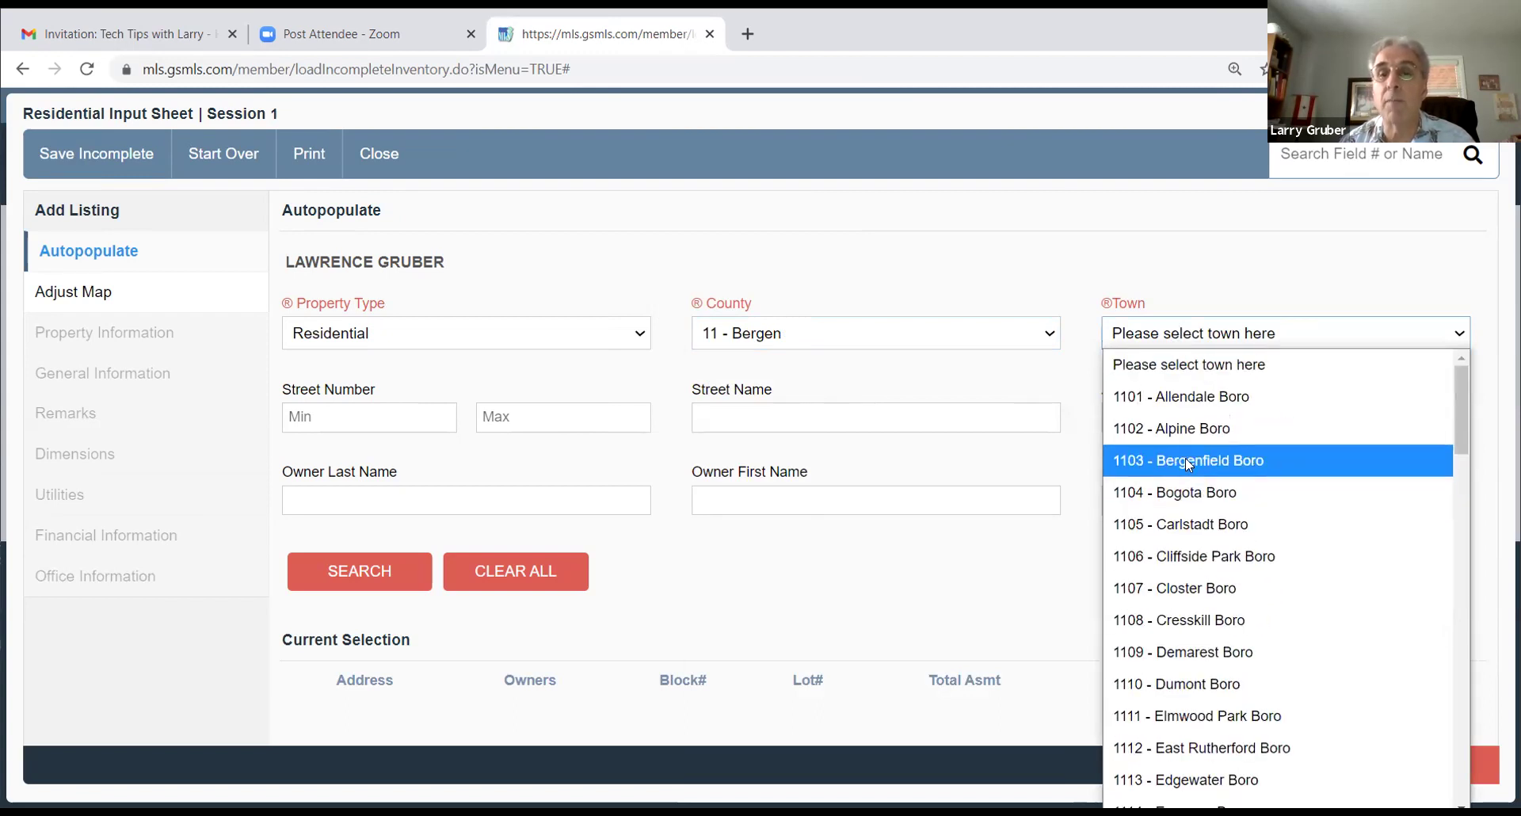
click(1185, 459)
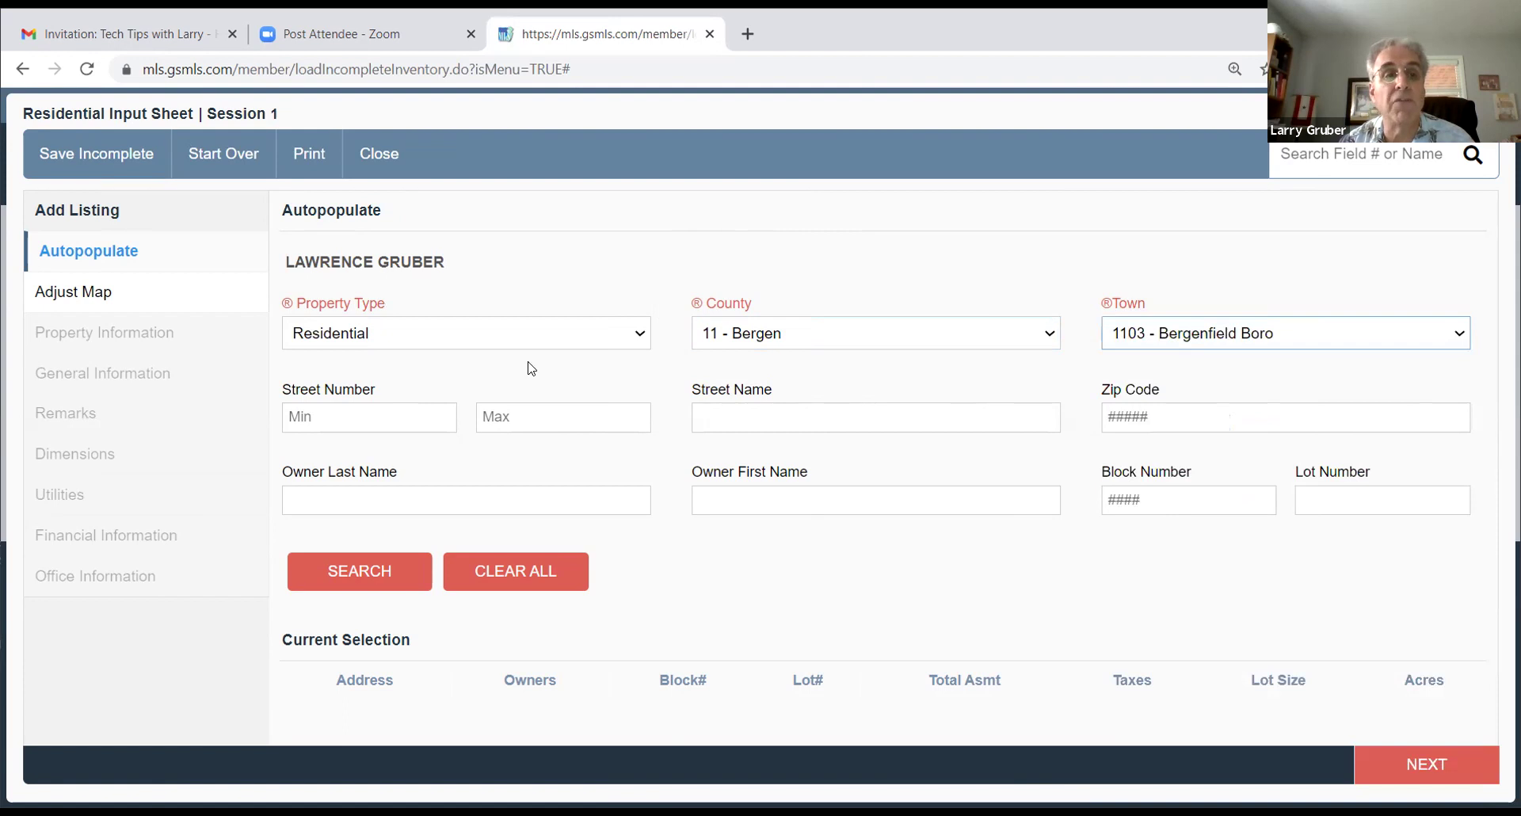
click(337, 416)
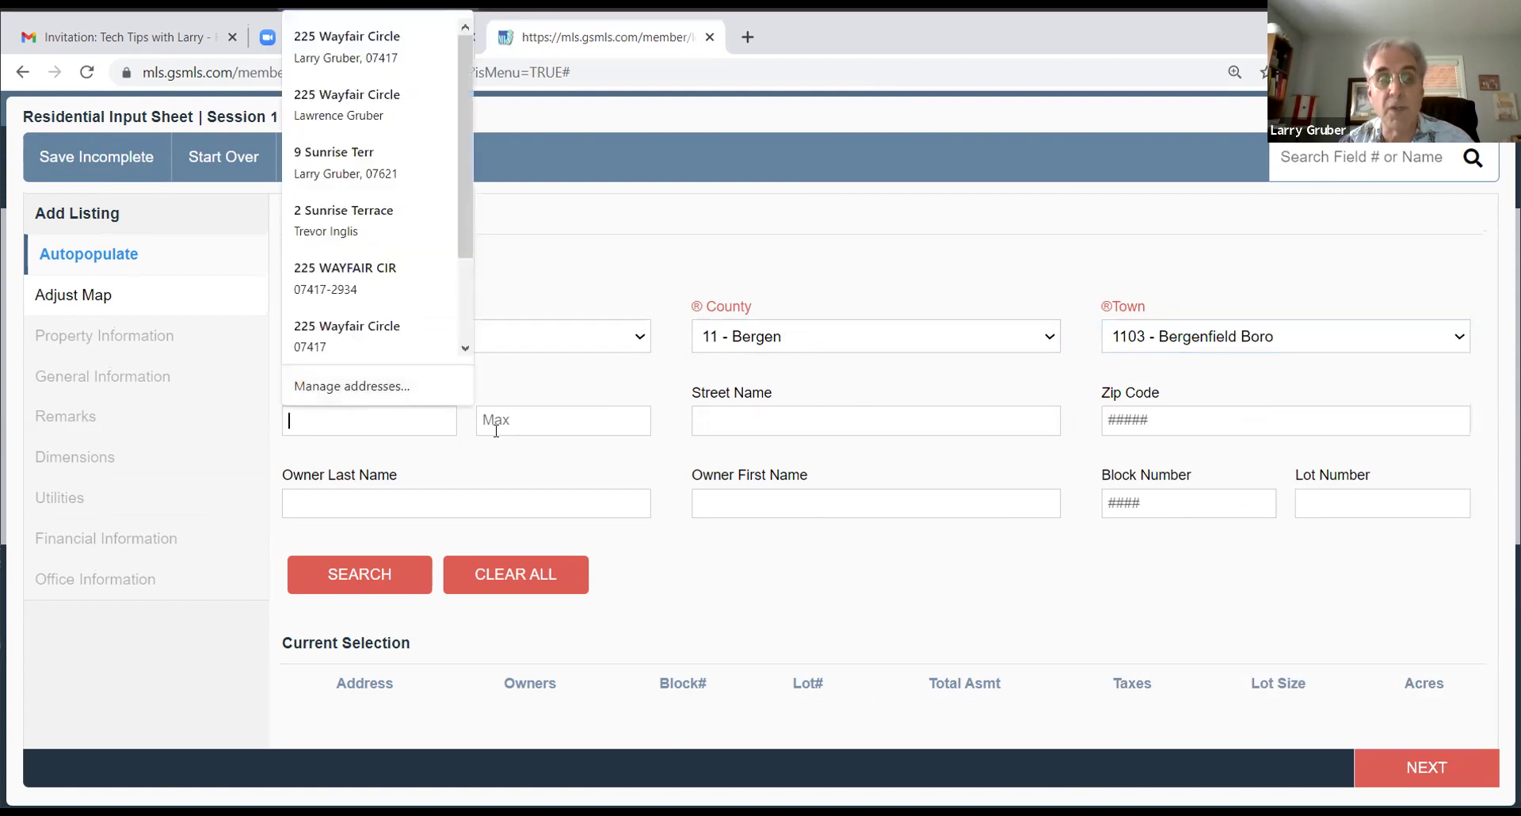
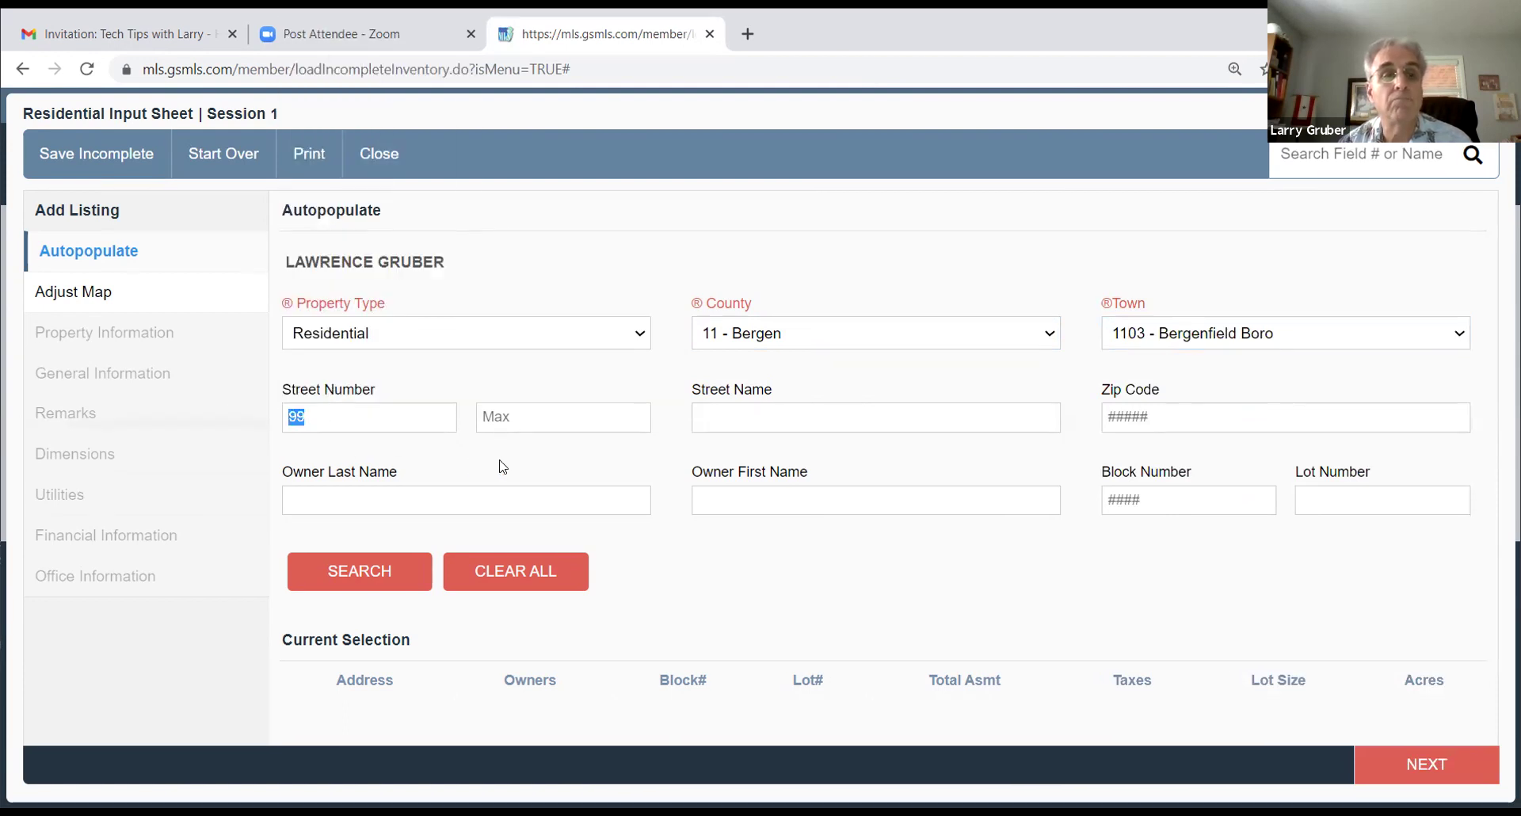
click(737, 417)
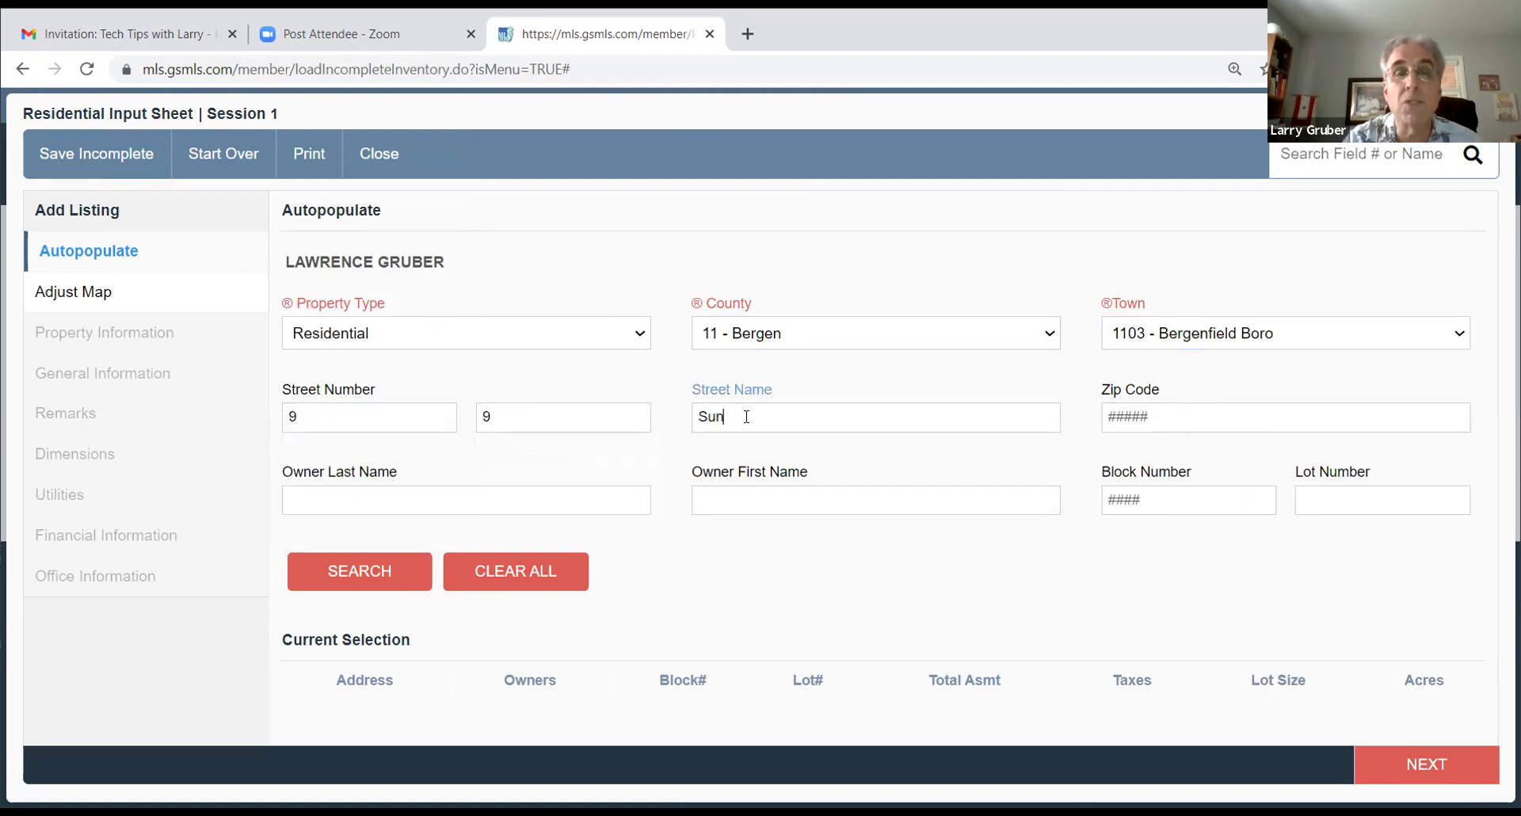
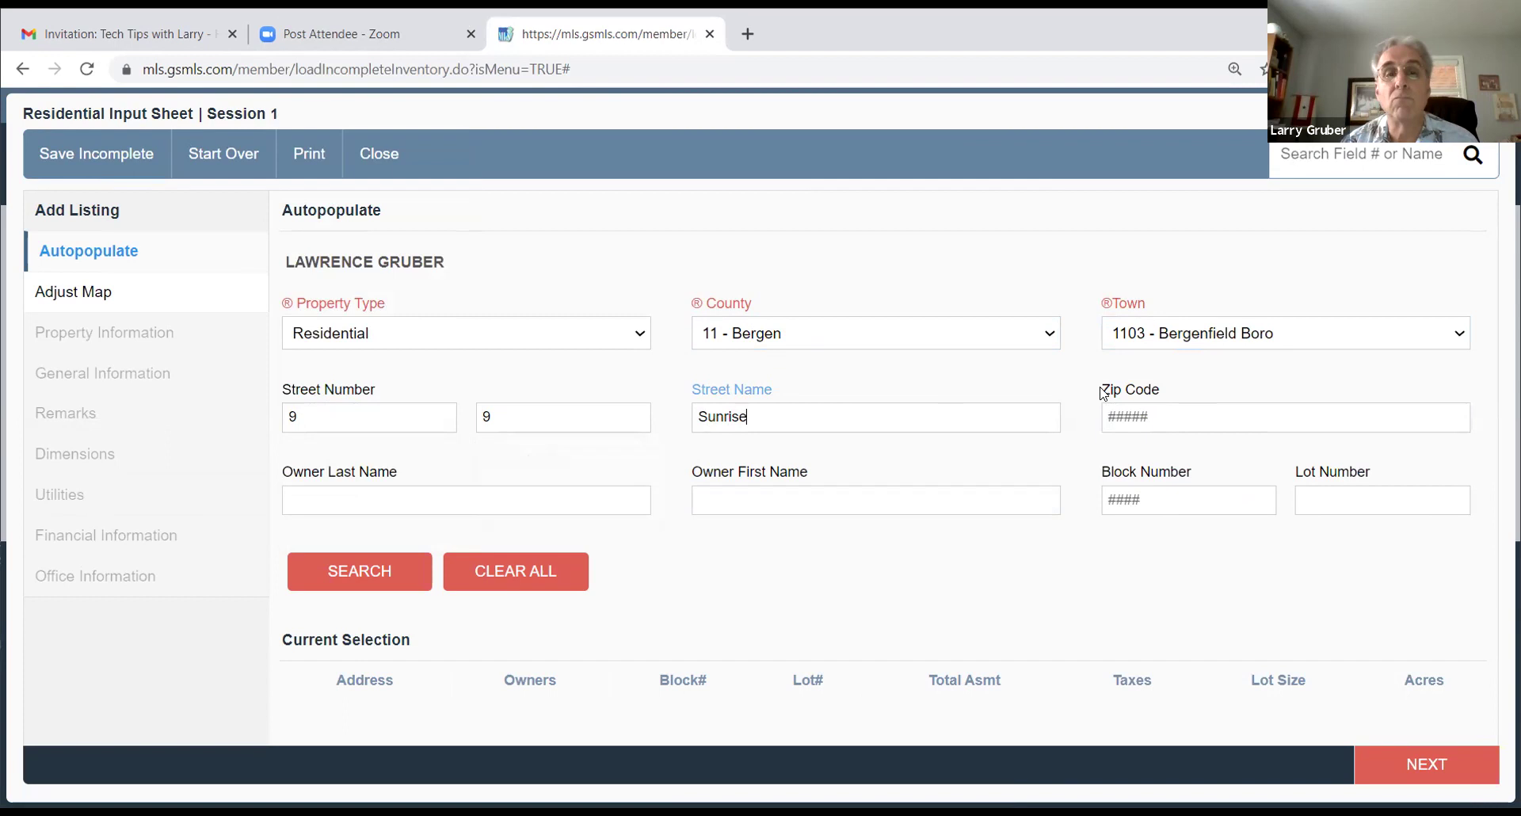
click(1151, 409)
text(07)
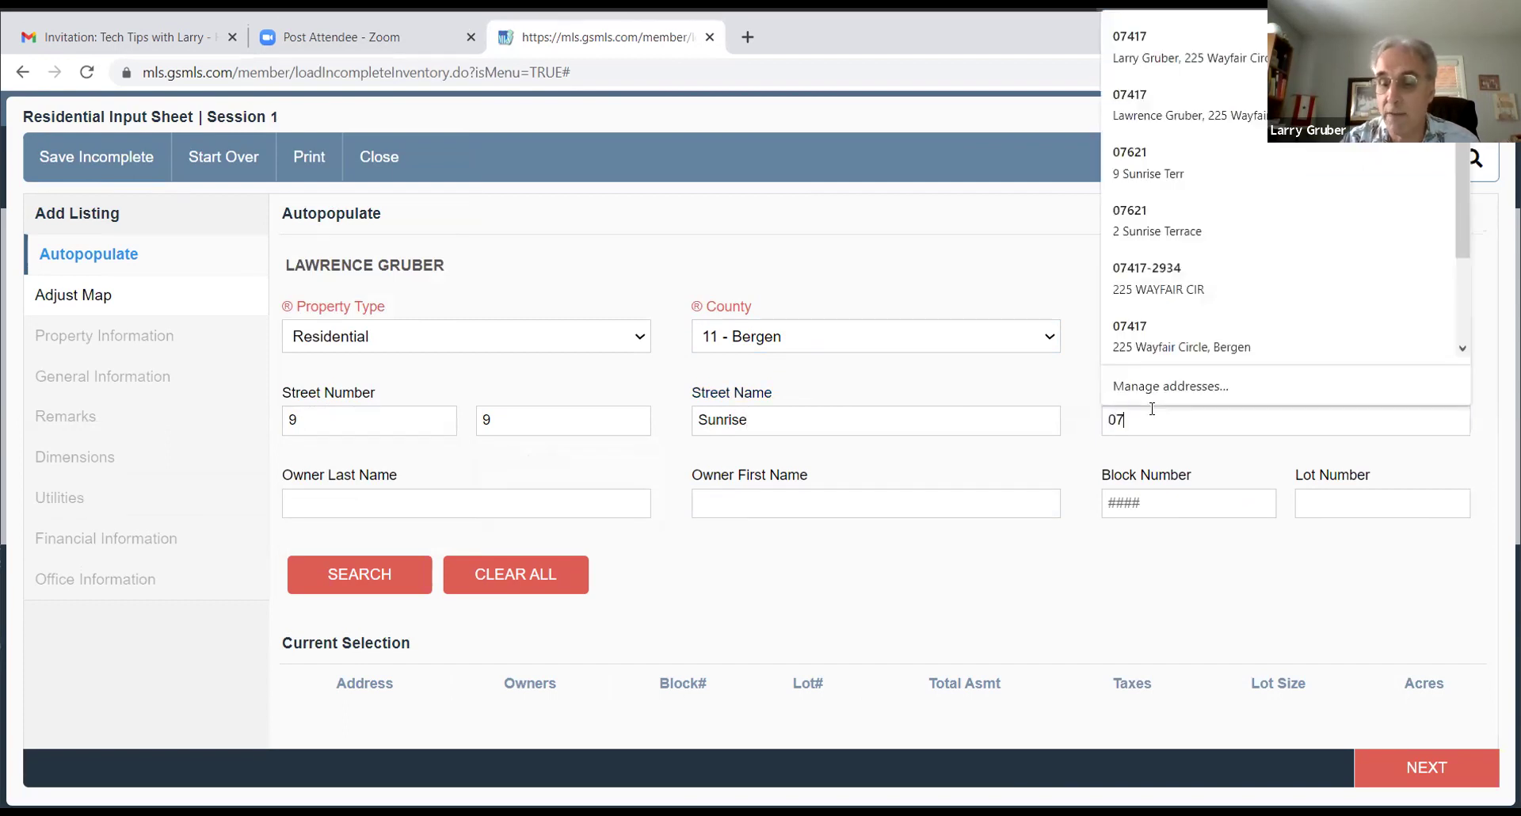
text(621)
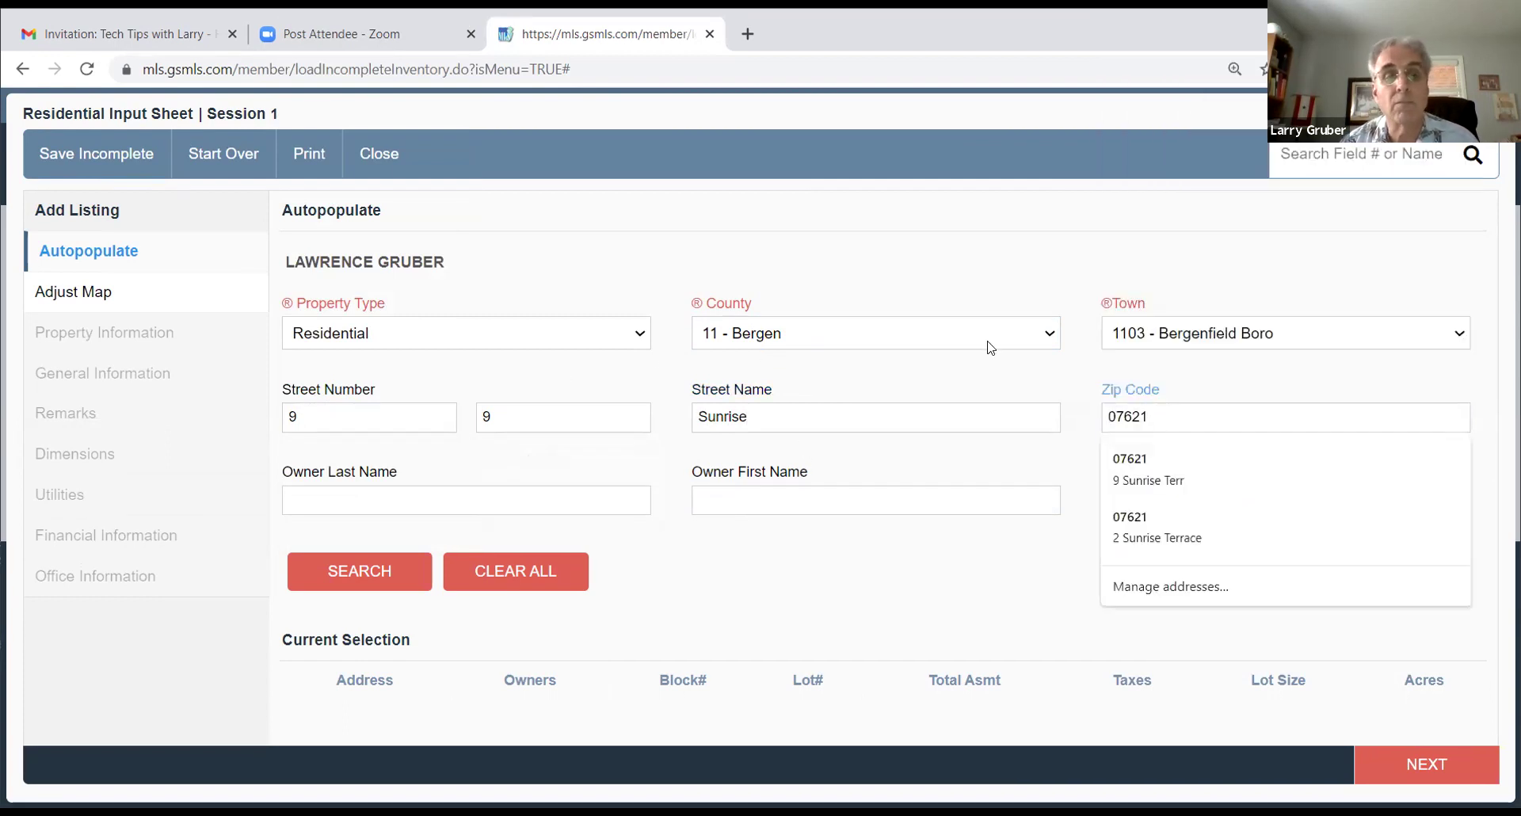
Step: Clear the zip code, the street name and both street number fields
double_click(1145, 416)
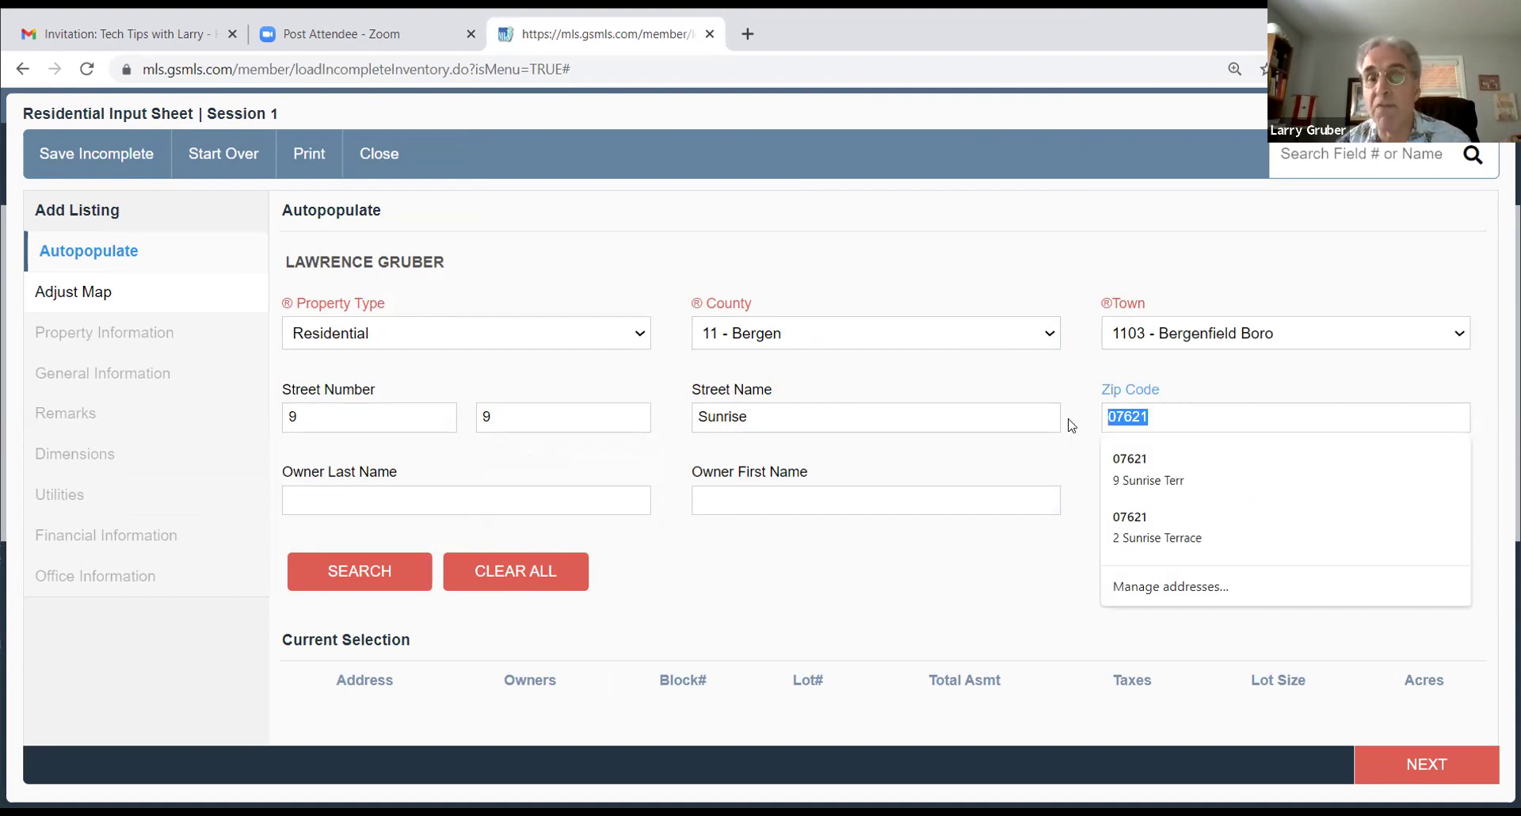
key(BackSpace)
double_click(728, 416)
key(BackSpace)
double_click(489, 417)
key(BackSpace)
double_click(388, 429)
key(BackSpace)
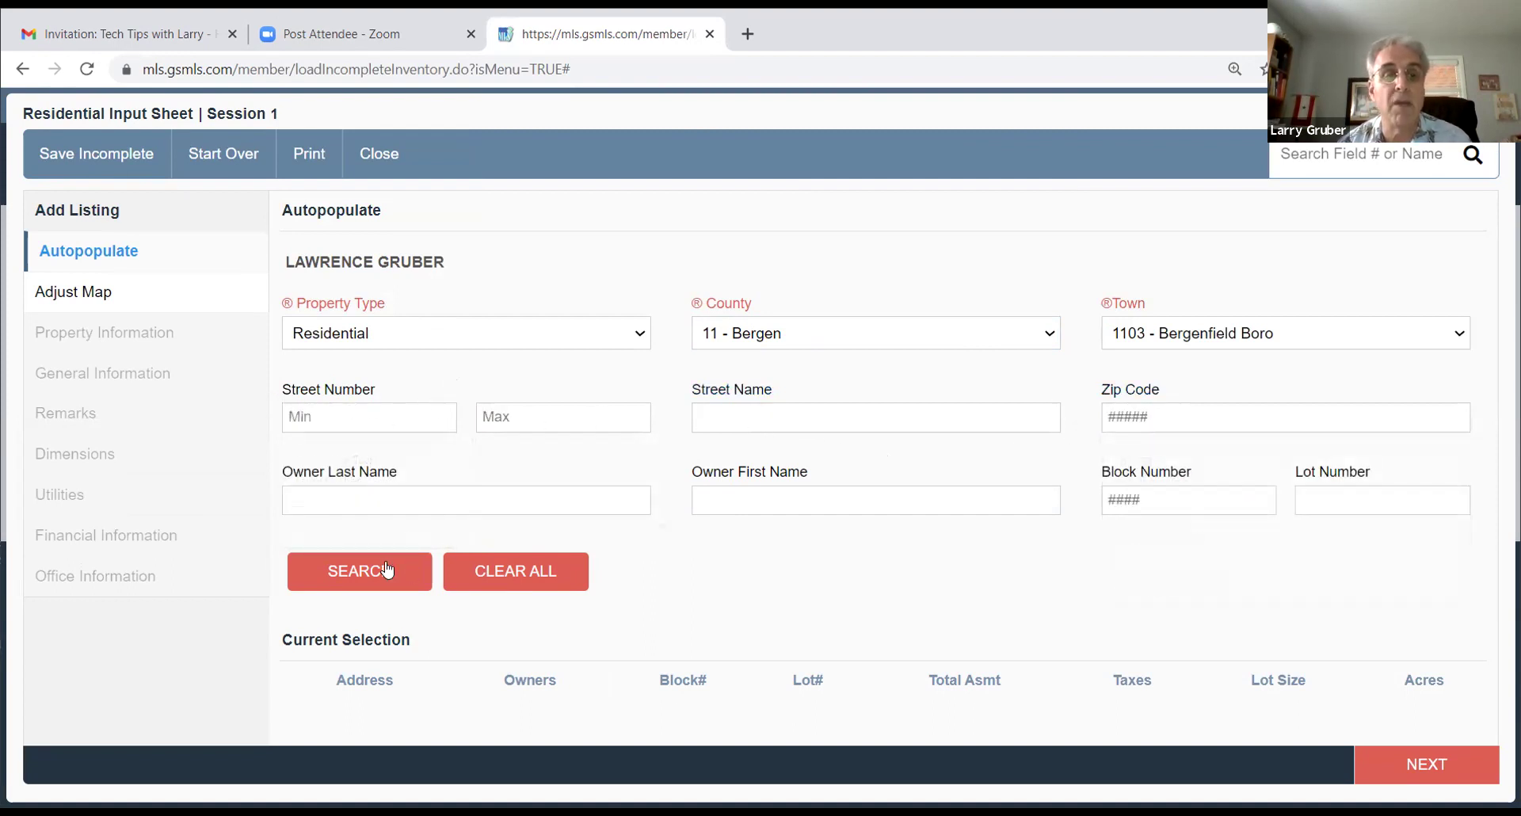
Step: Run the property lookup using only the owner's last name
click(355, 504)
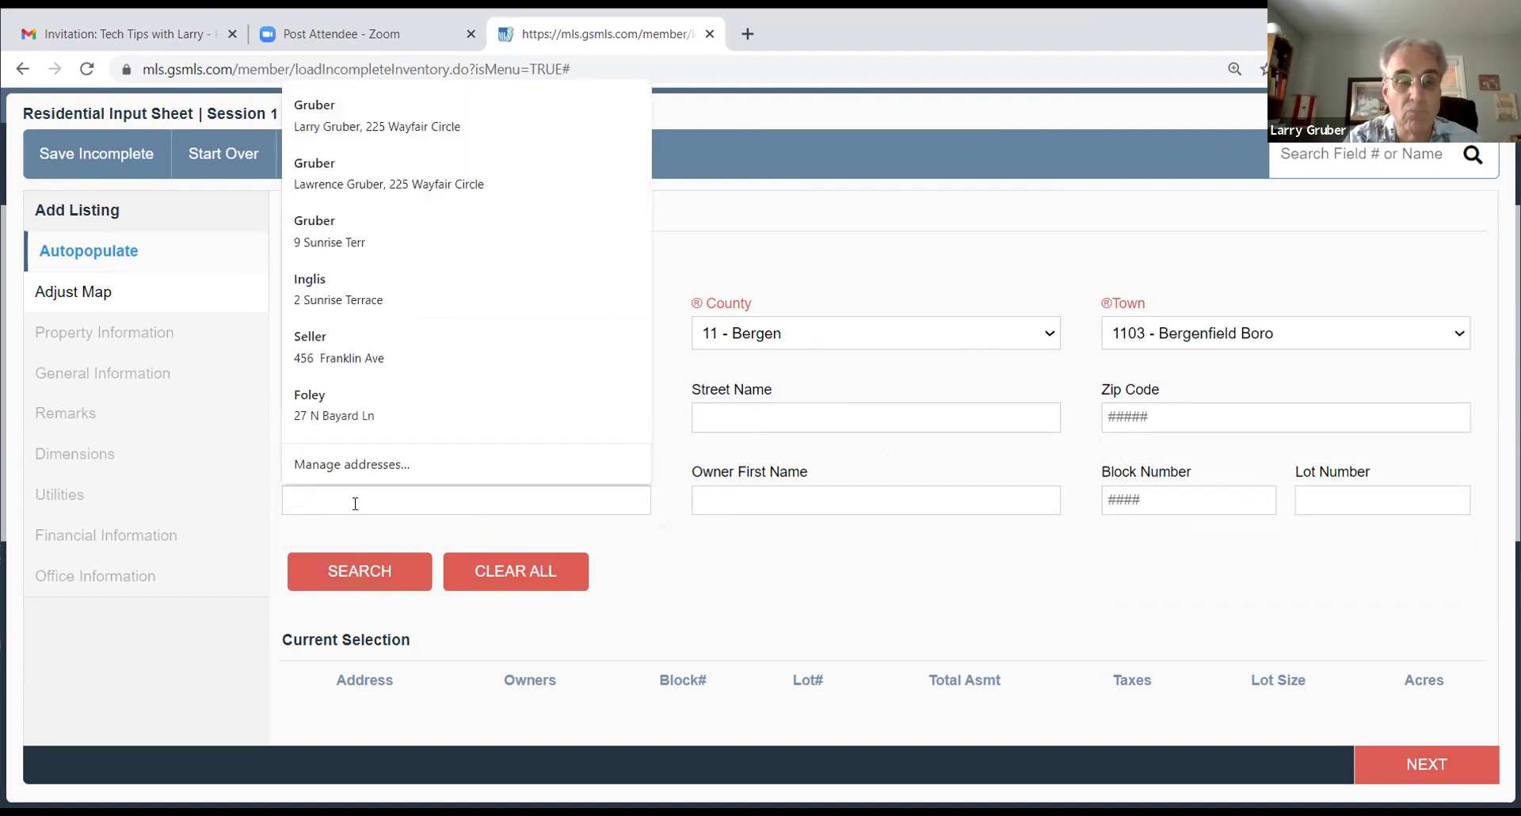
text(Gruber)
click(705, 559)
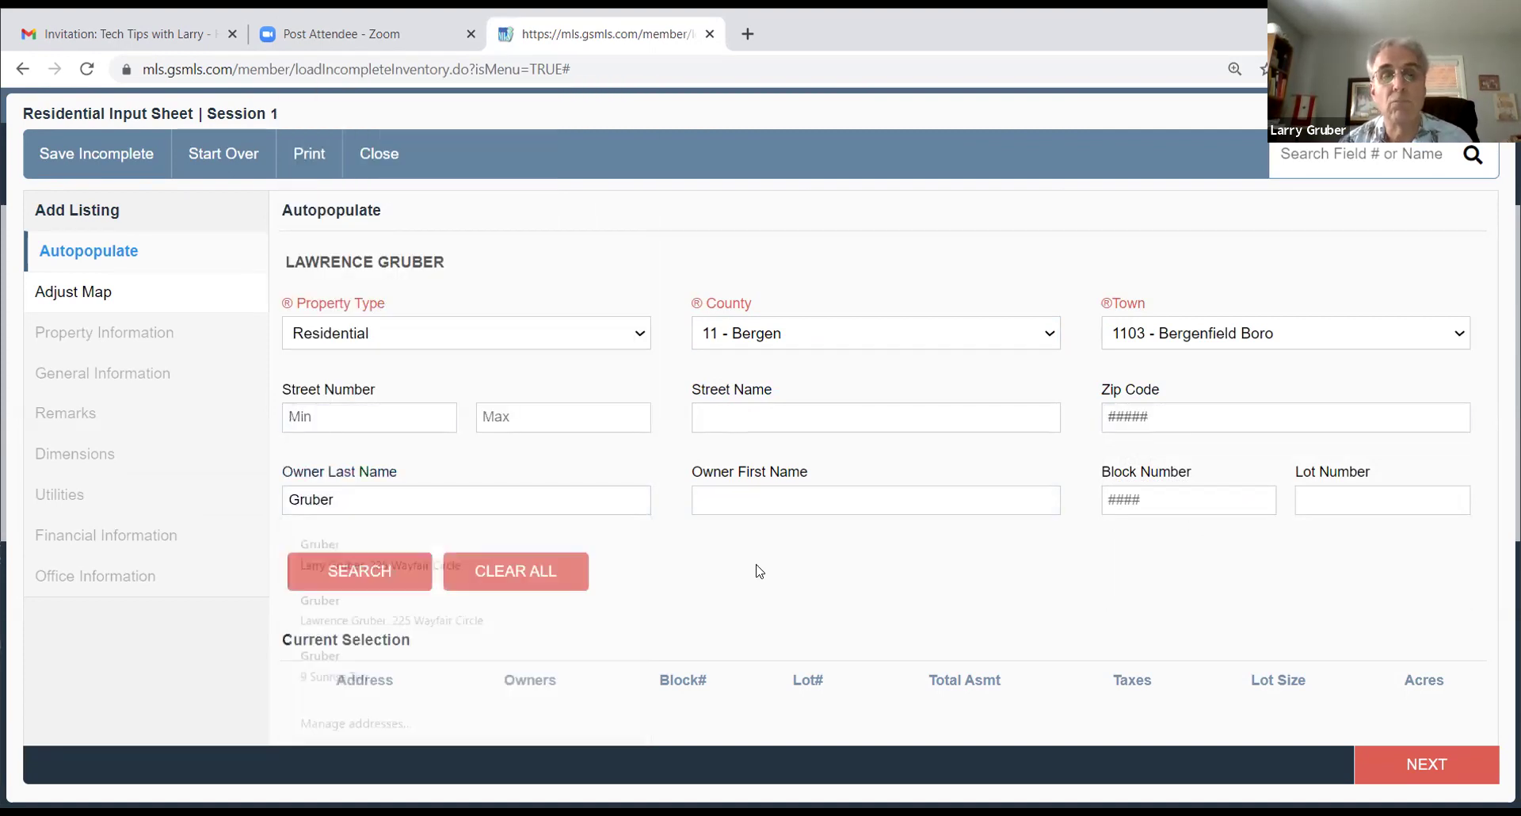
click(309, 567)
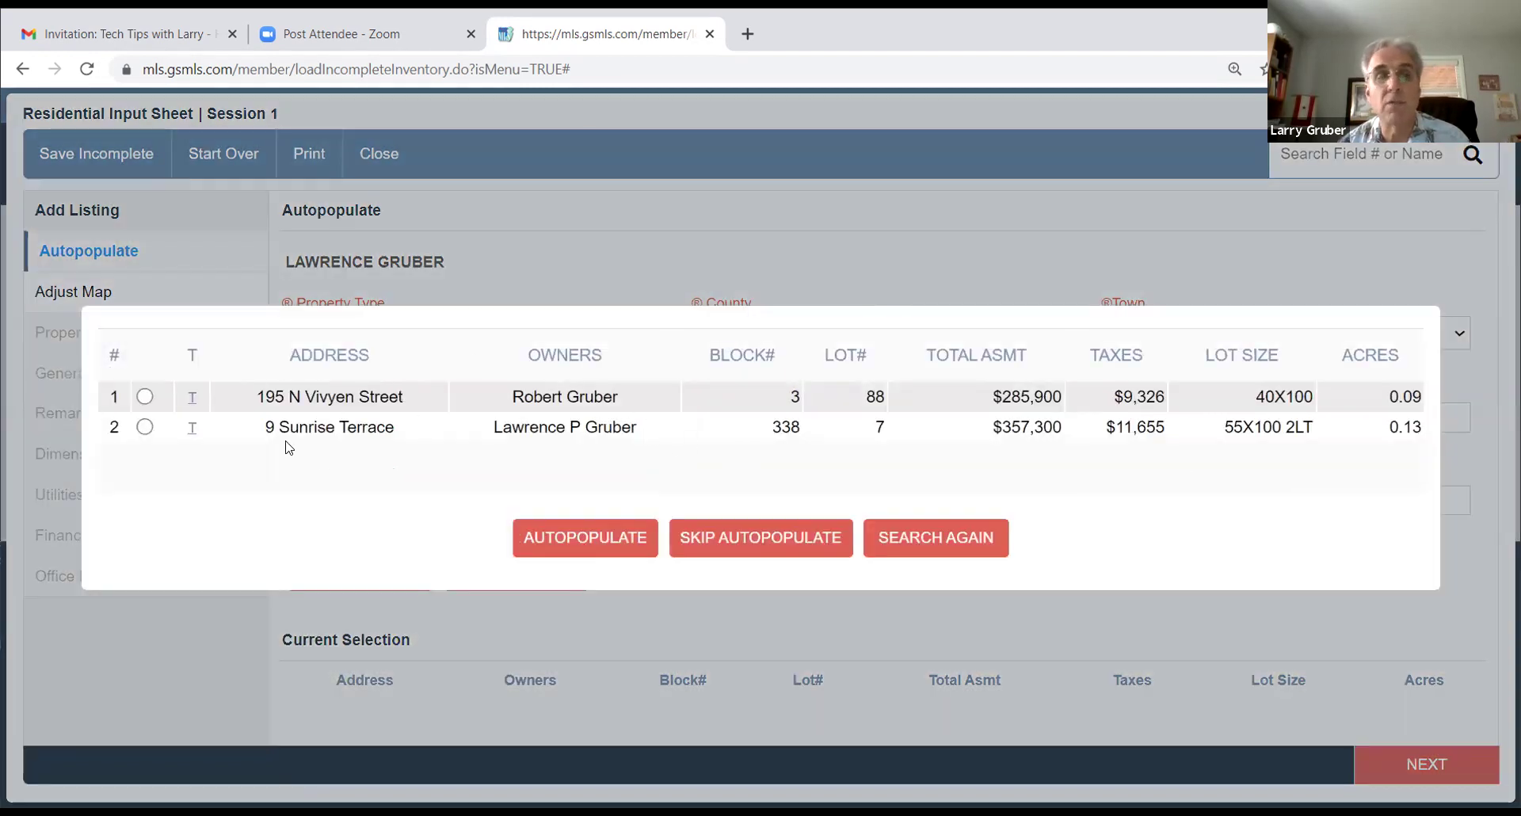
Step: Autopopulate the listing from the second matching tax record and save its map location
click(145, 427)
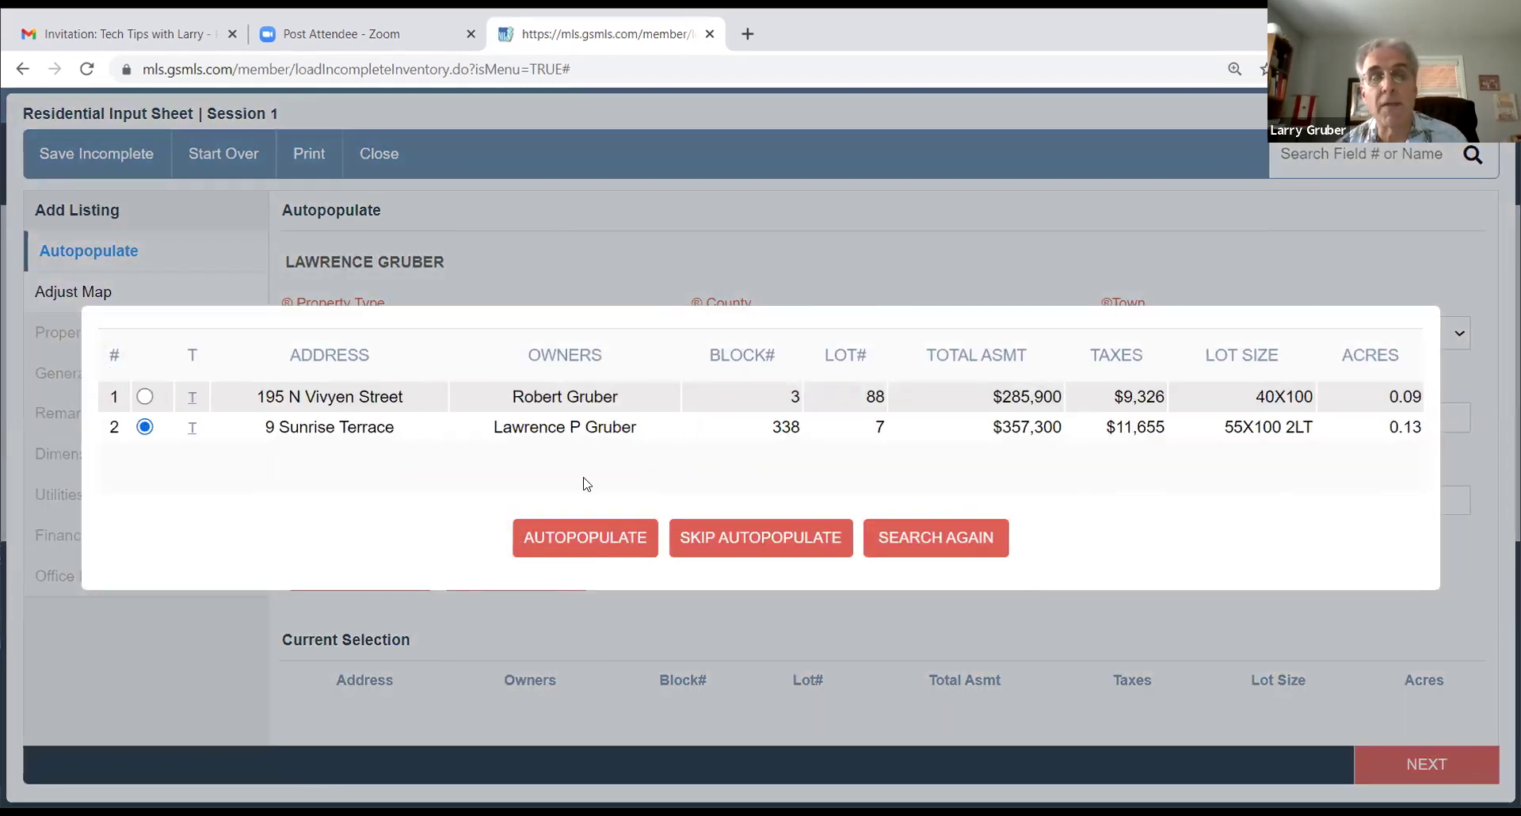
click(564, 547)
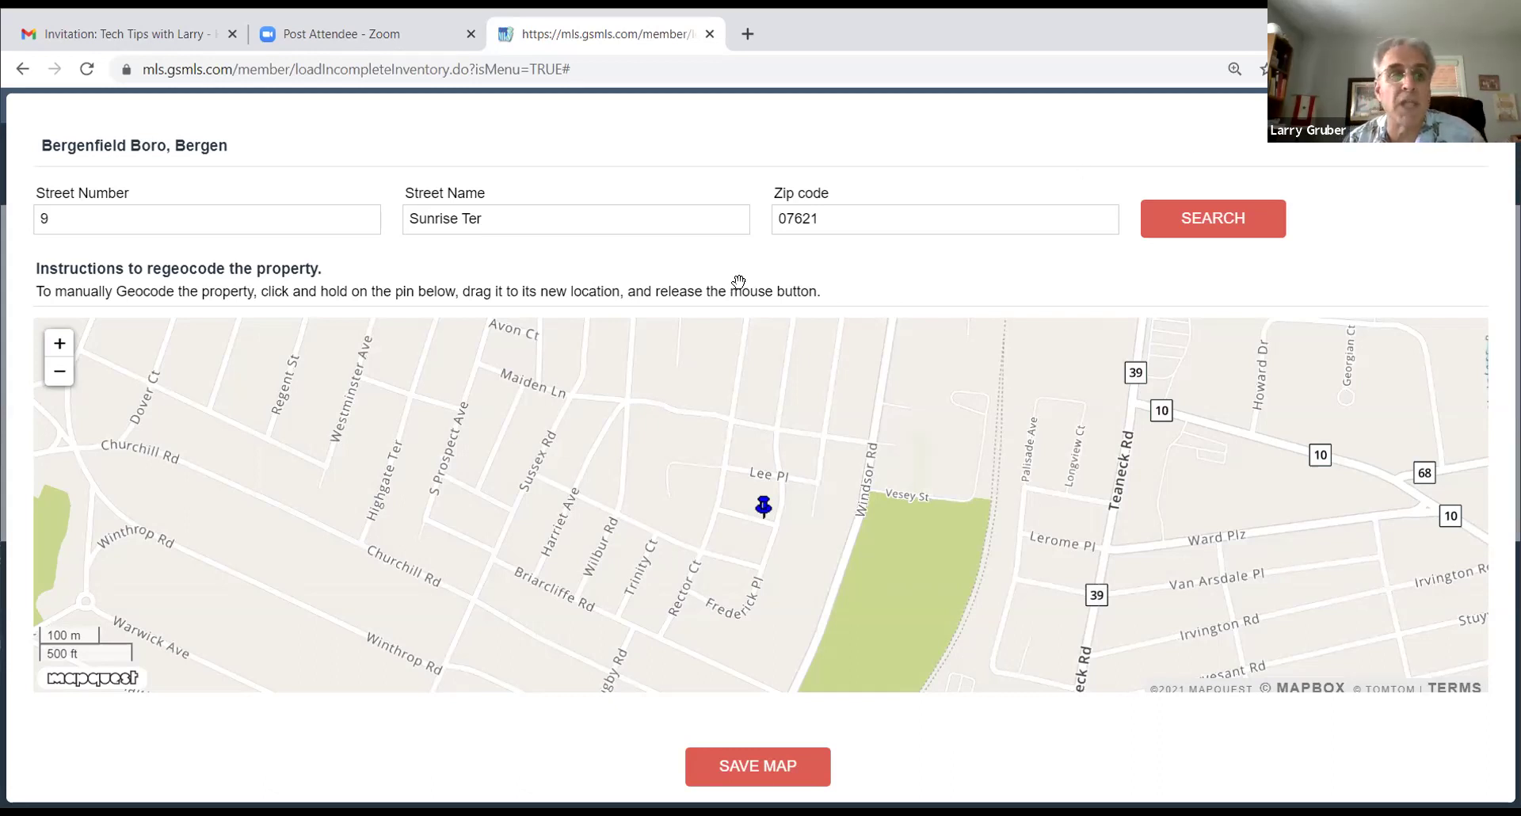
click(729, 765)
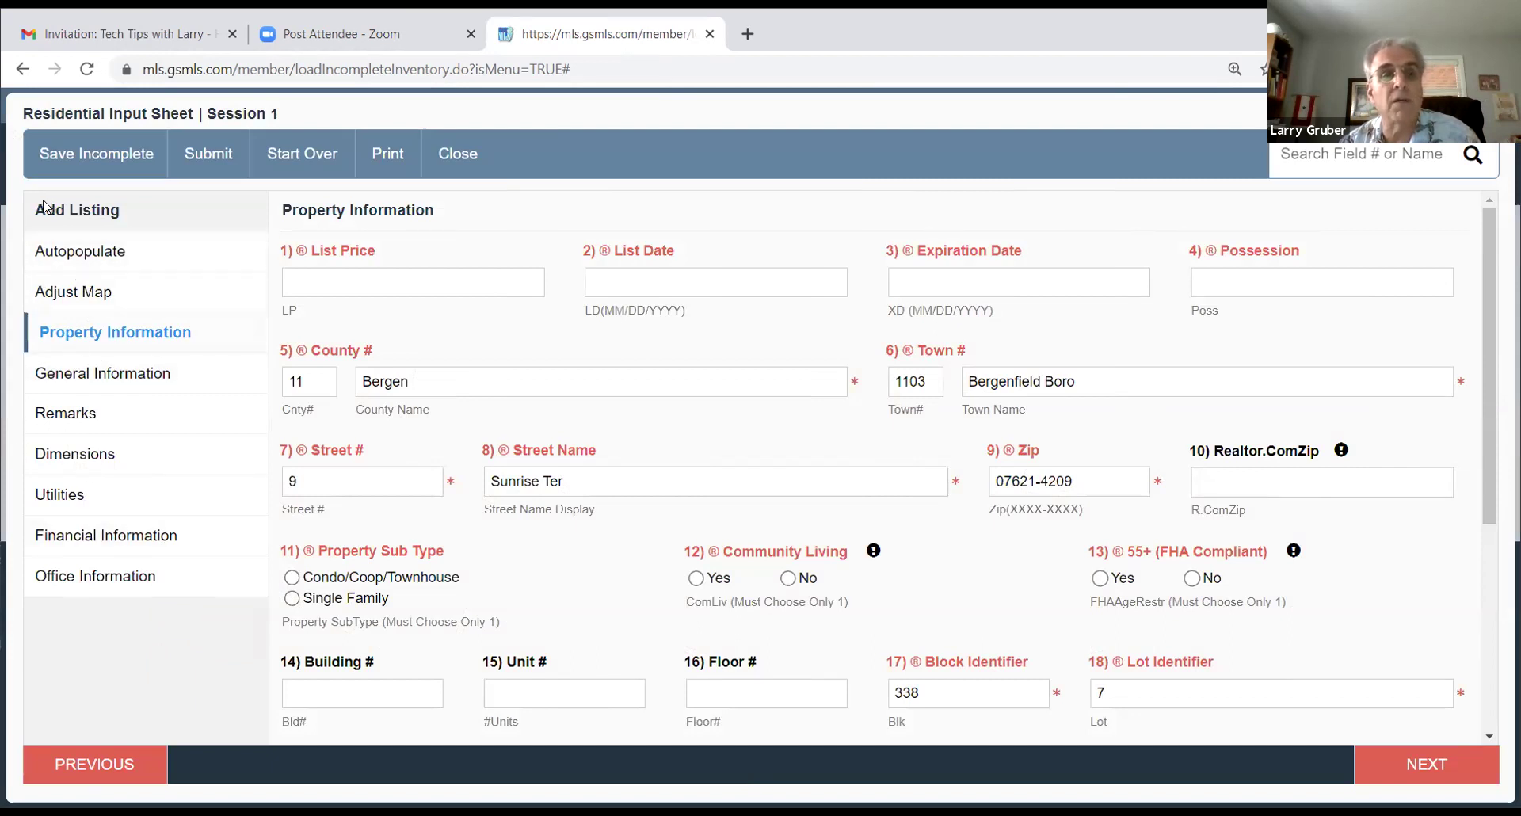
Step: Enter list price 300000 and list date 08/18/2021
click(352, 282)
text(300000)
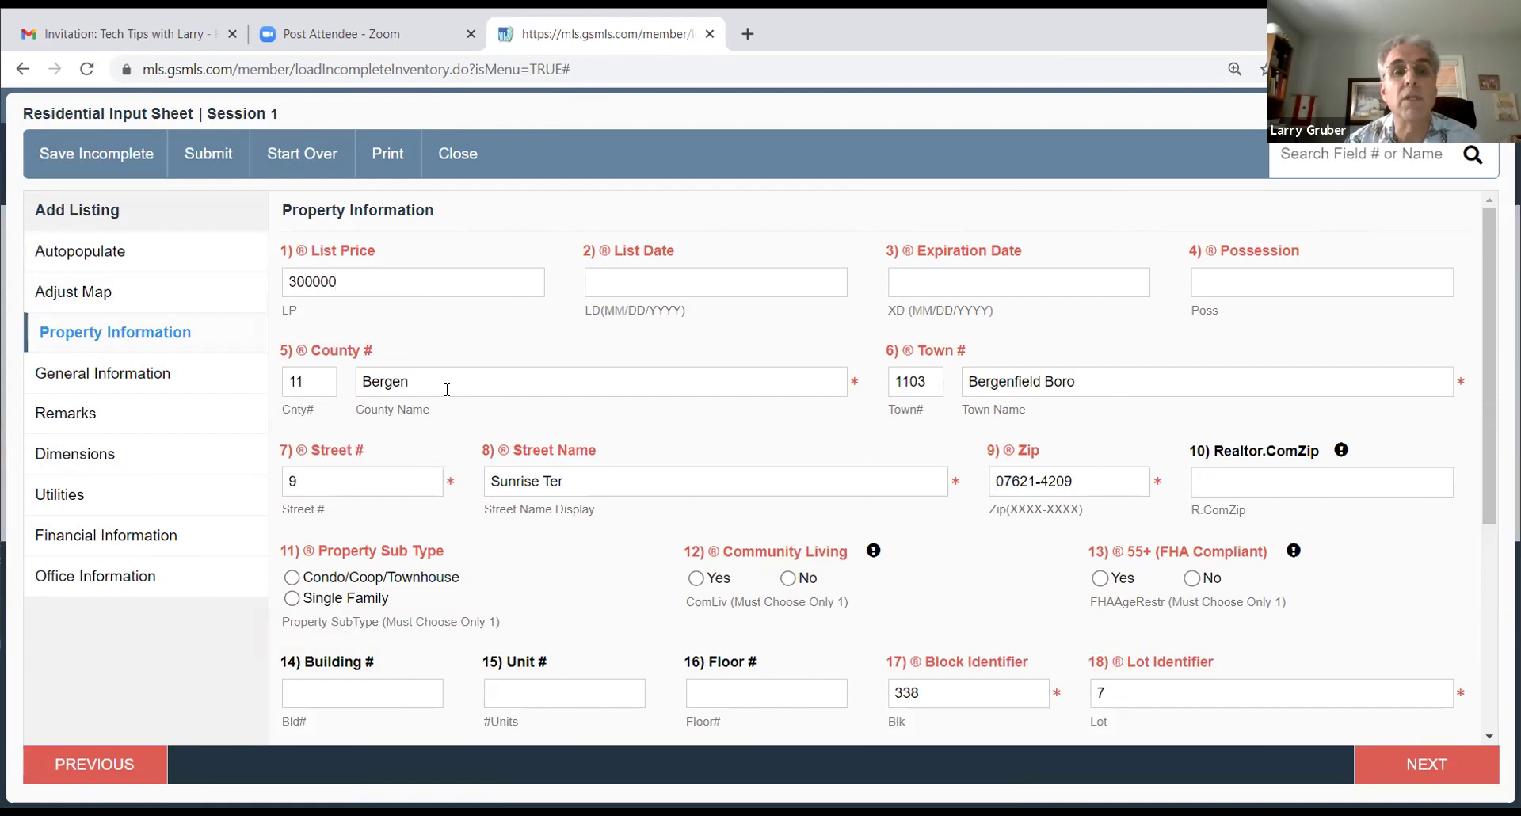
click(662, 285)
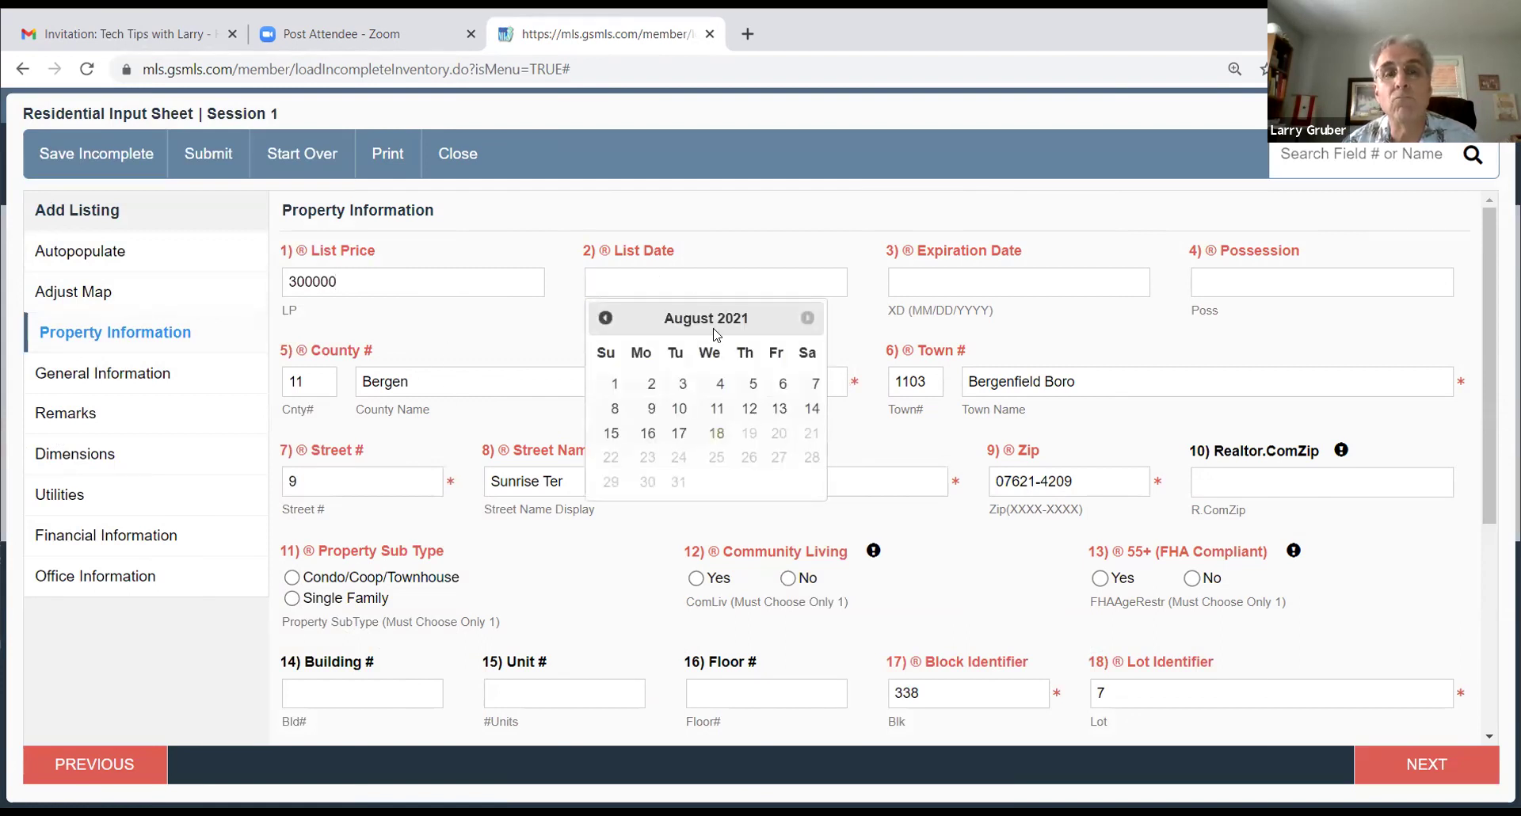
click(709, 436)
Step: Set the expiration date to 01/18/2022 and the possession terms to 30-30
click(938, 277)
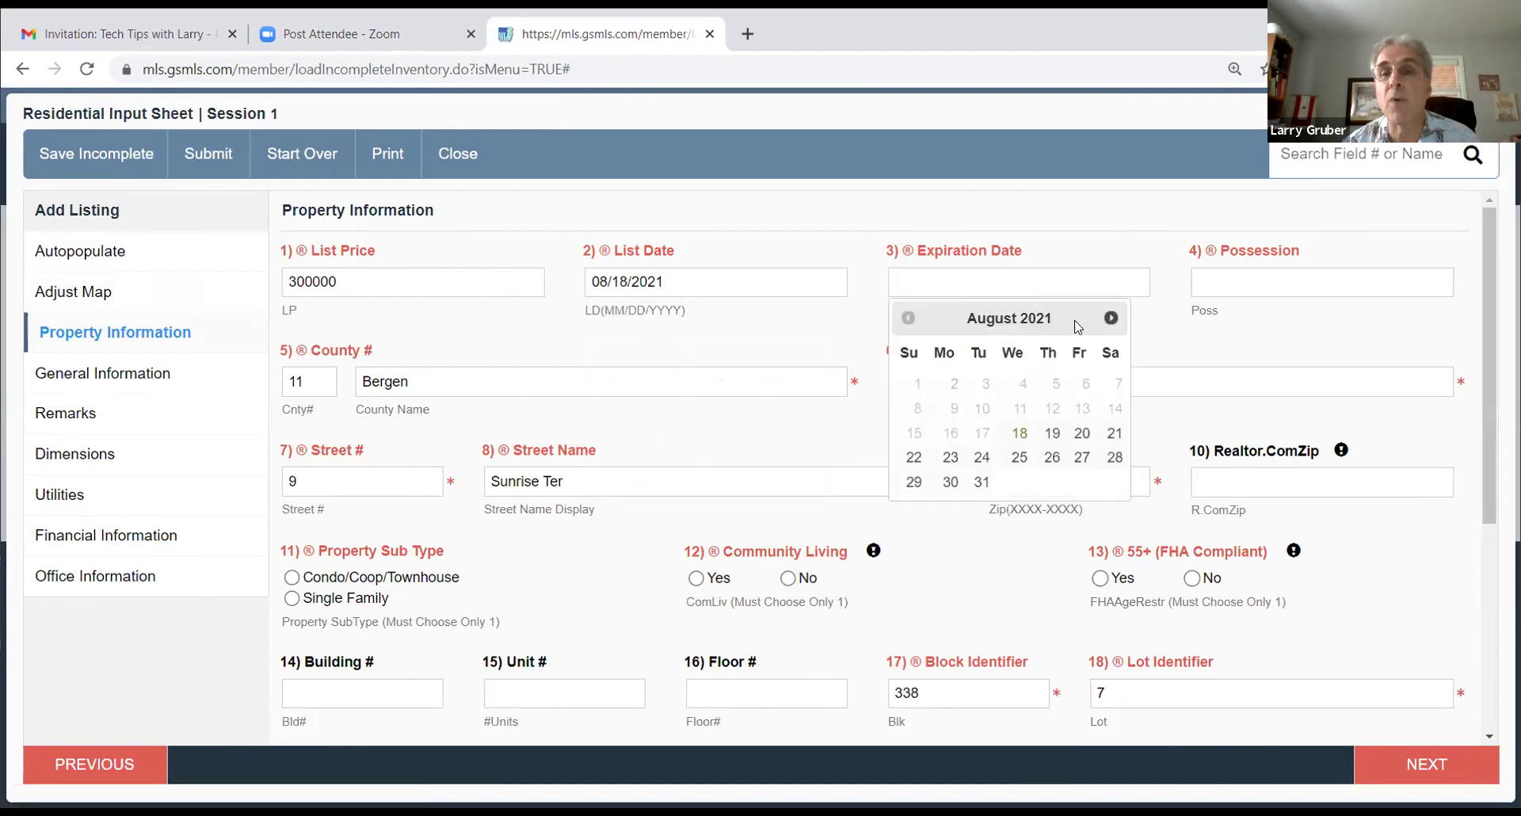
double_click(1112, 317)
click(1112, 318)
double_click(1112, 319)
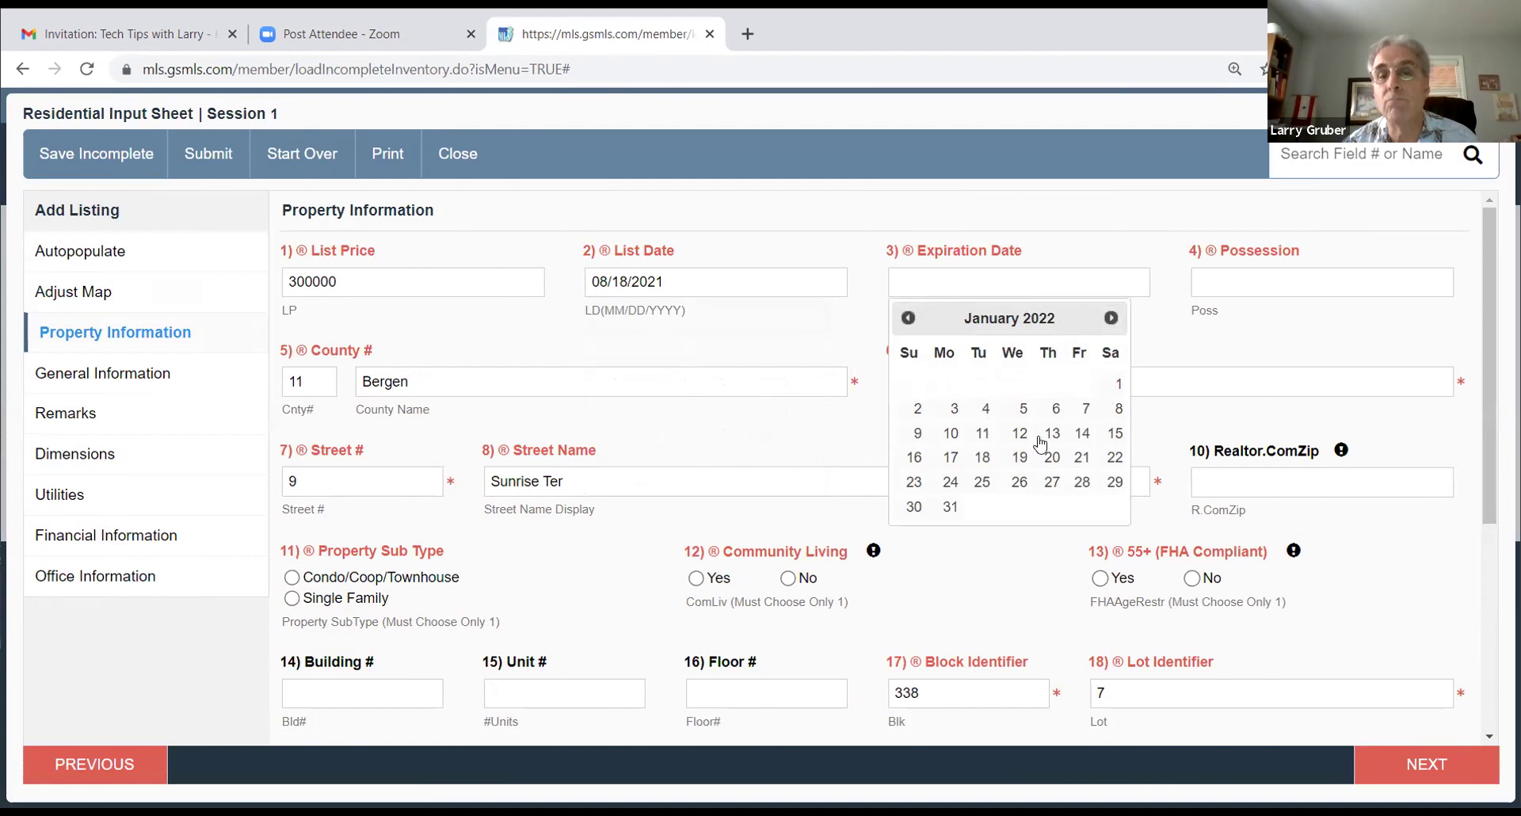
click(981, 457)
click(1247, 277)
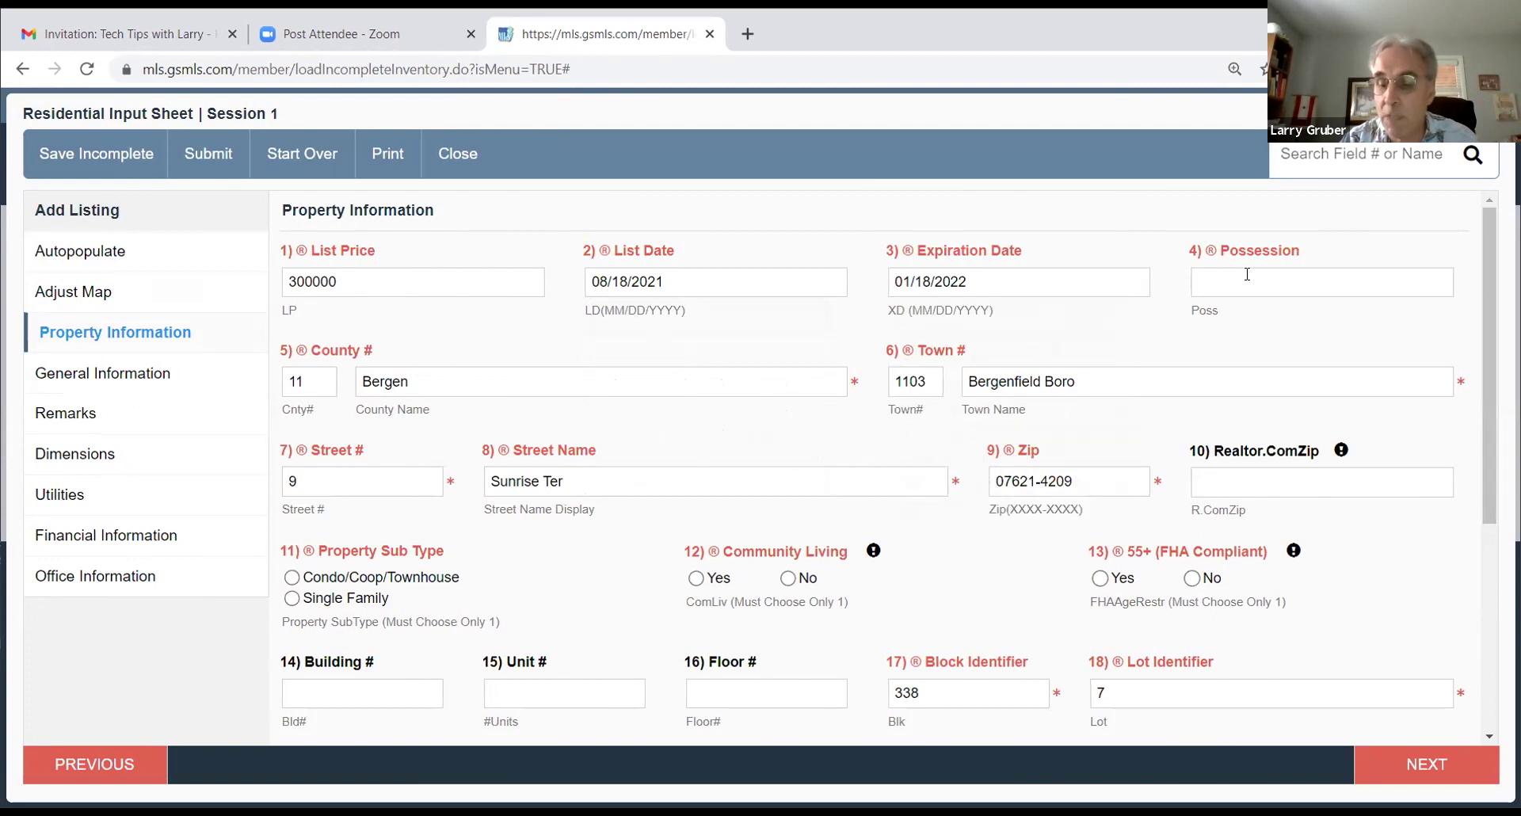
text(30-30)
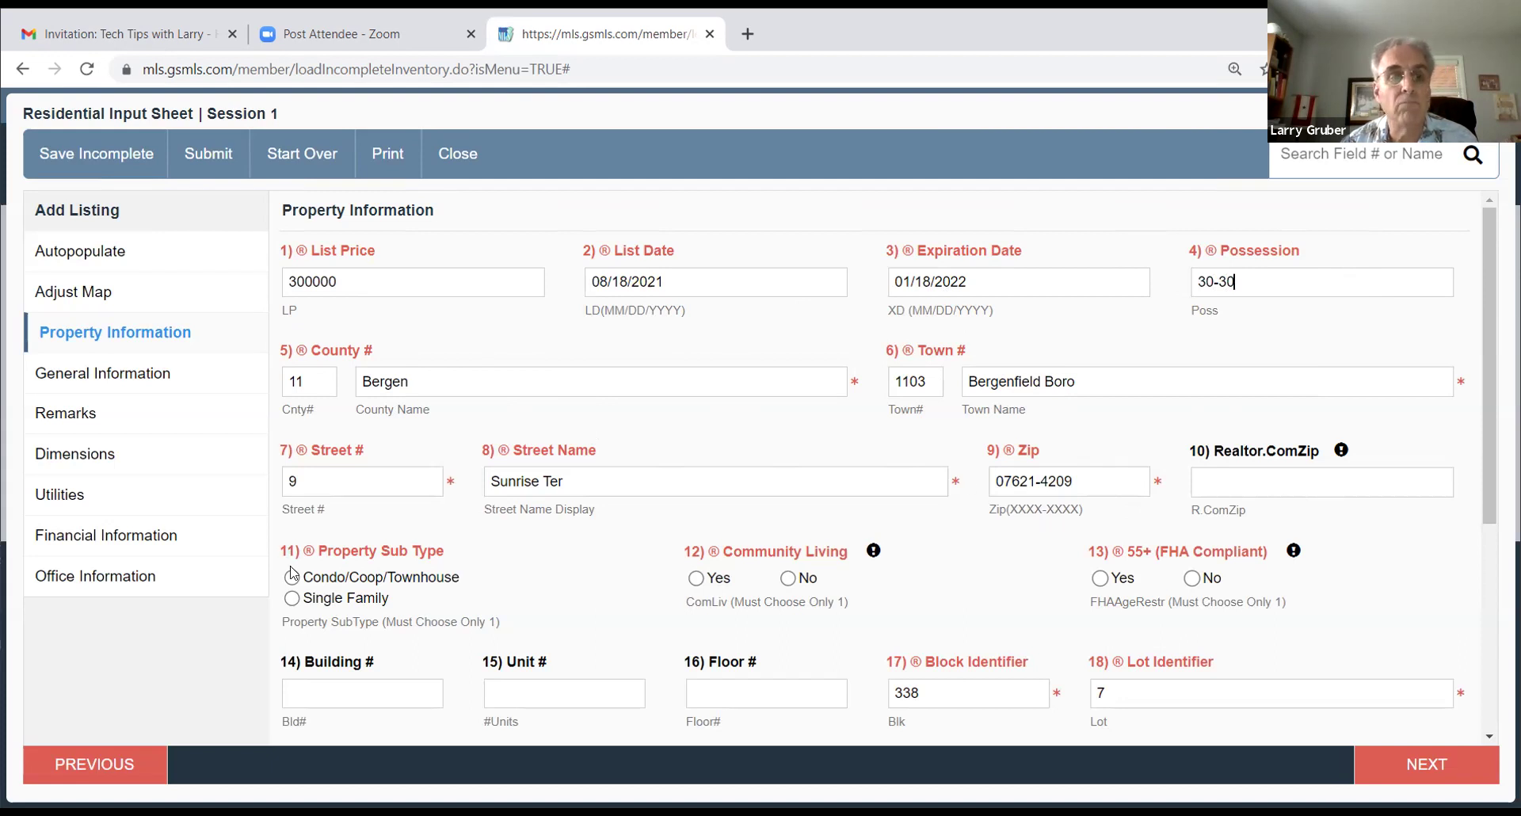
Step: Choose Single Family, Community Living No, 55+ No and Fee Simple ownership, then continue to General Information
click(292, 598)
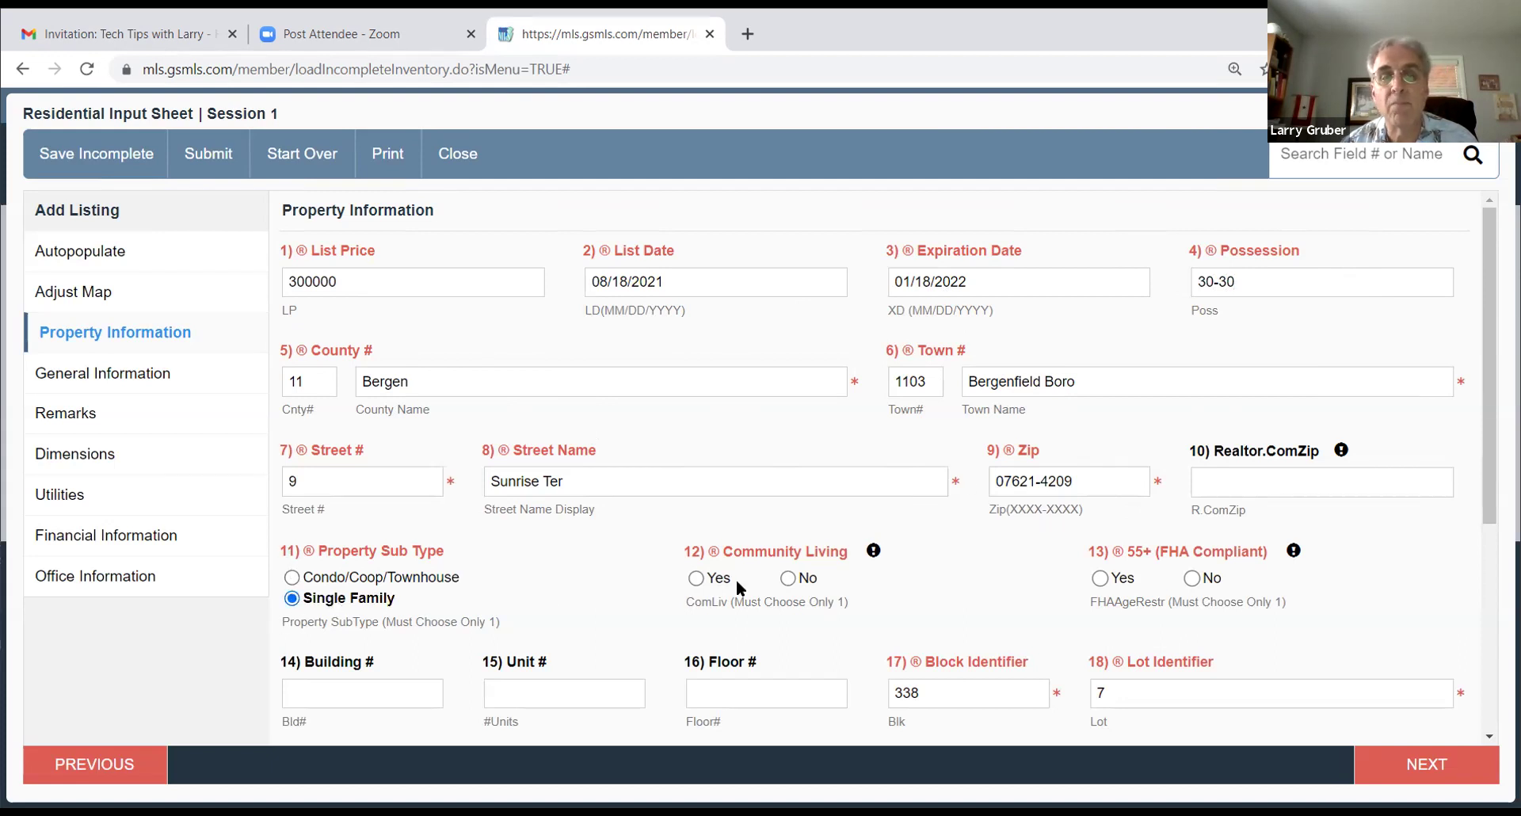
click(787, 577)
scroll(1302, 412, down, 3)
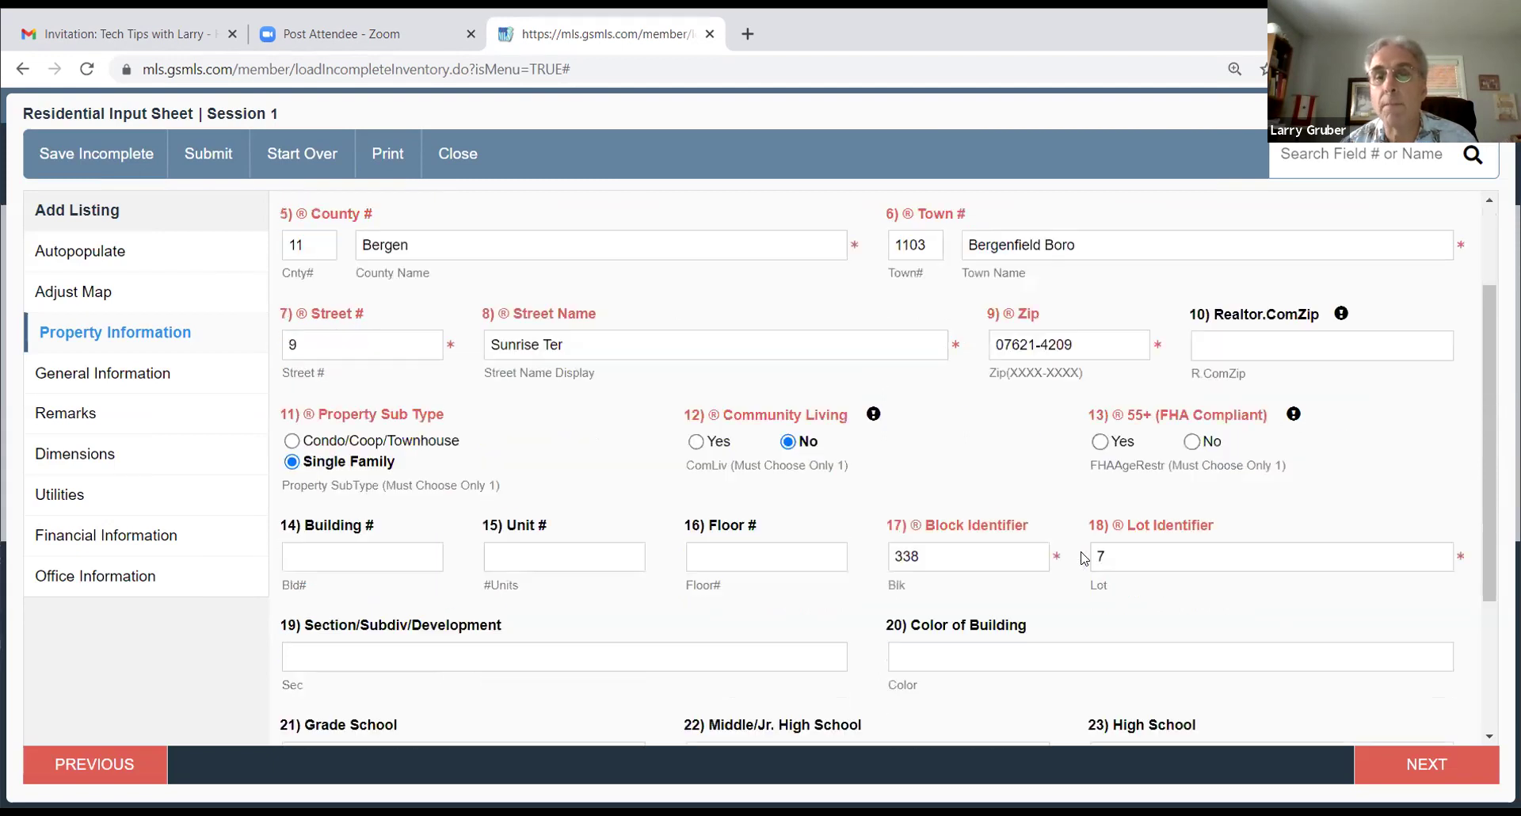
click(1191, 379)
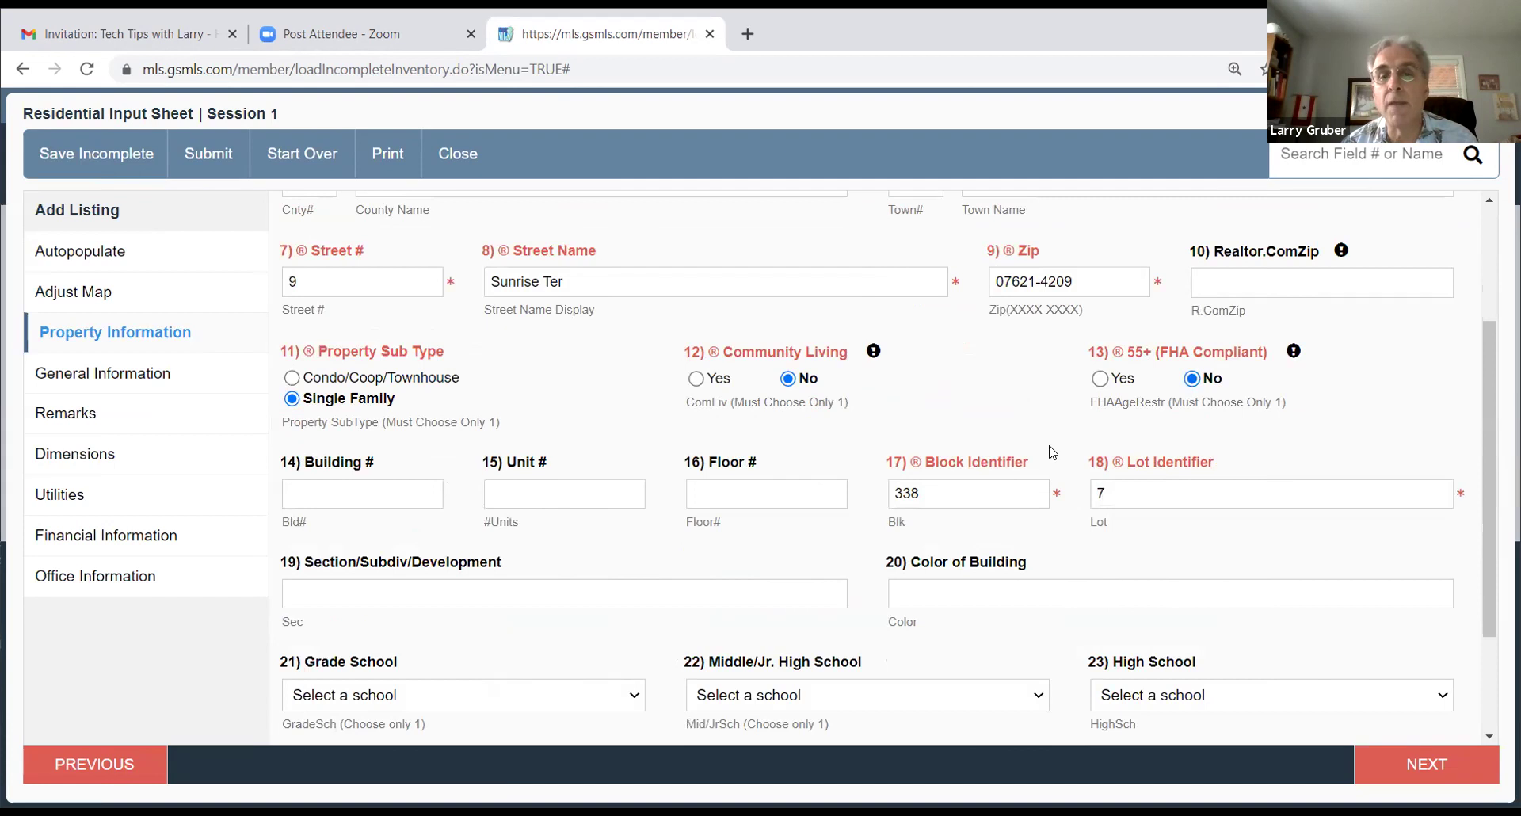
scroll(955, 441, down, 2)
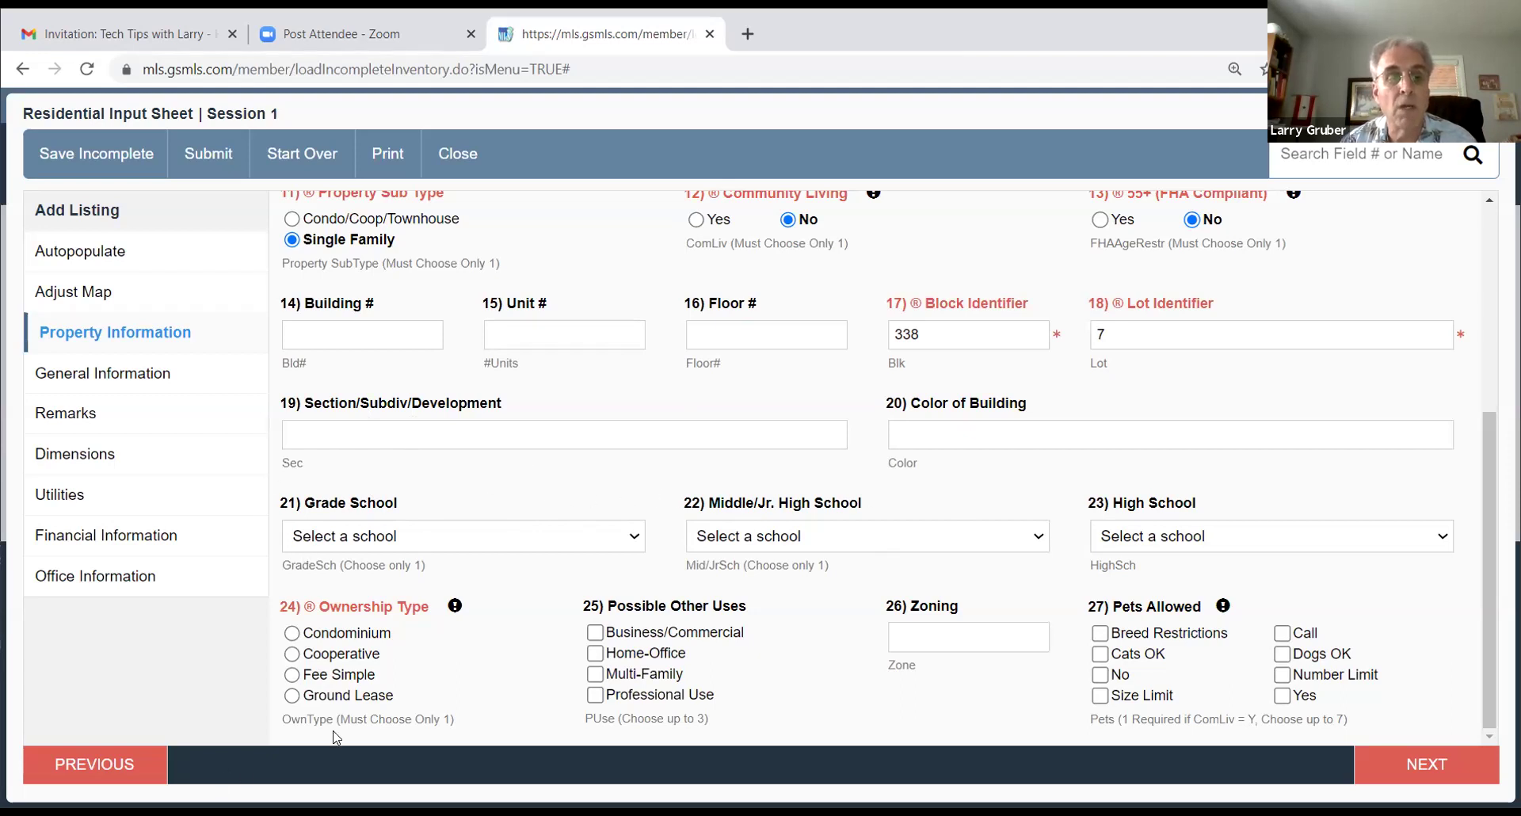
click(291, 676)
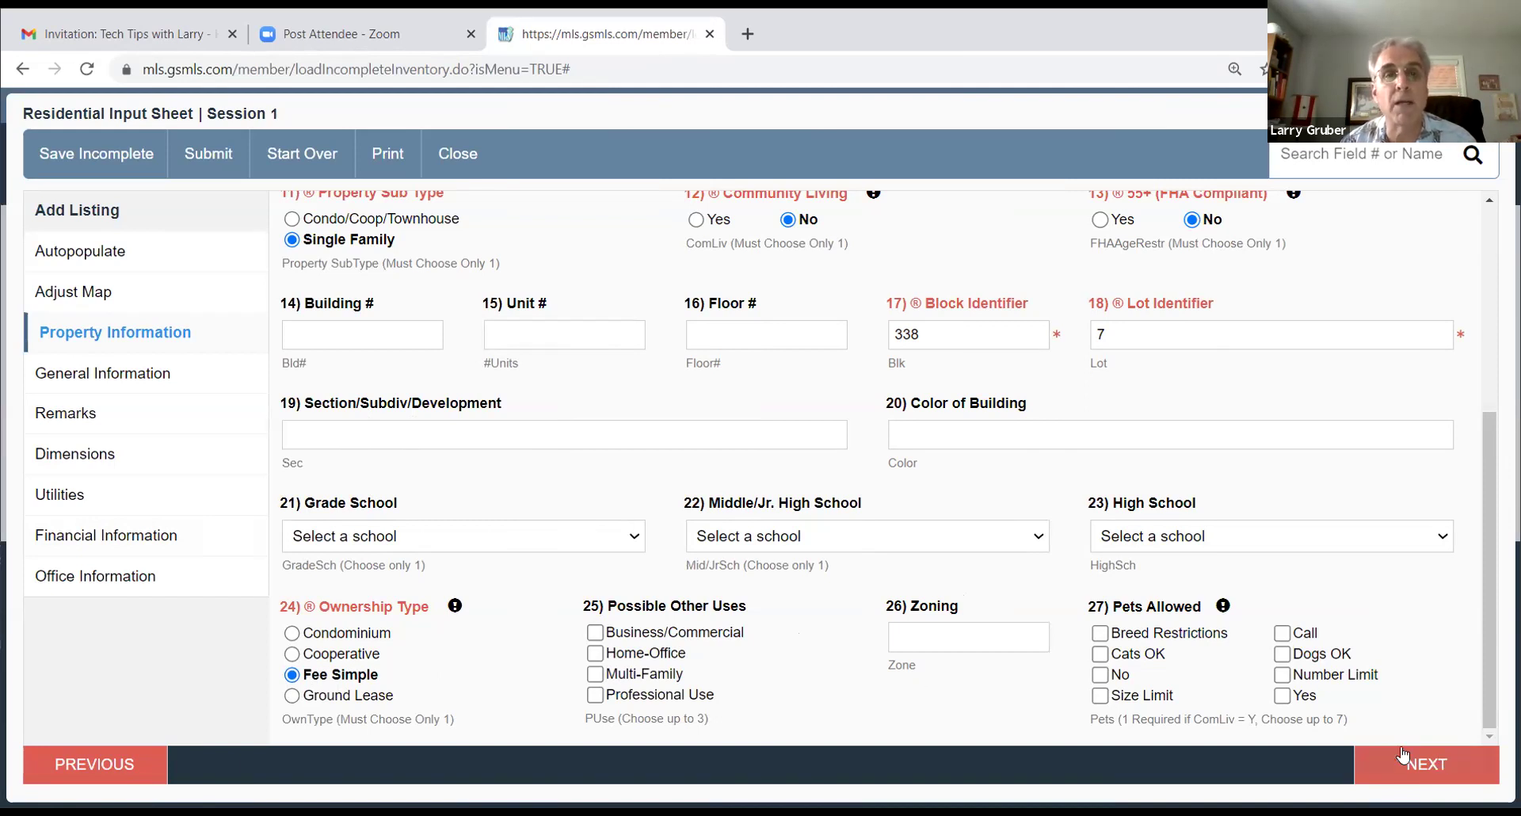
click(1403, 756)
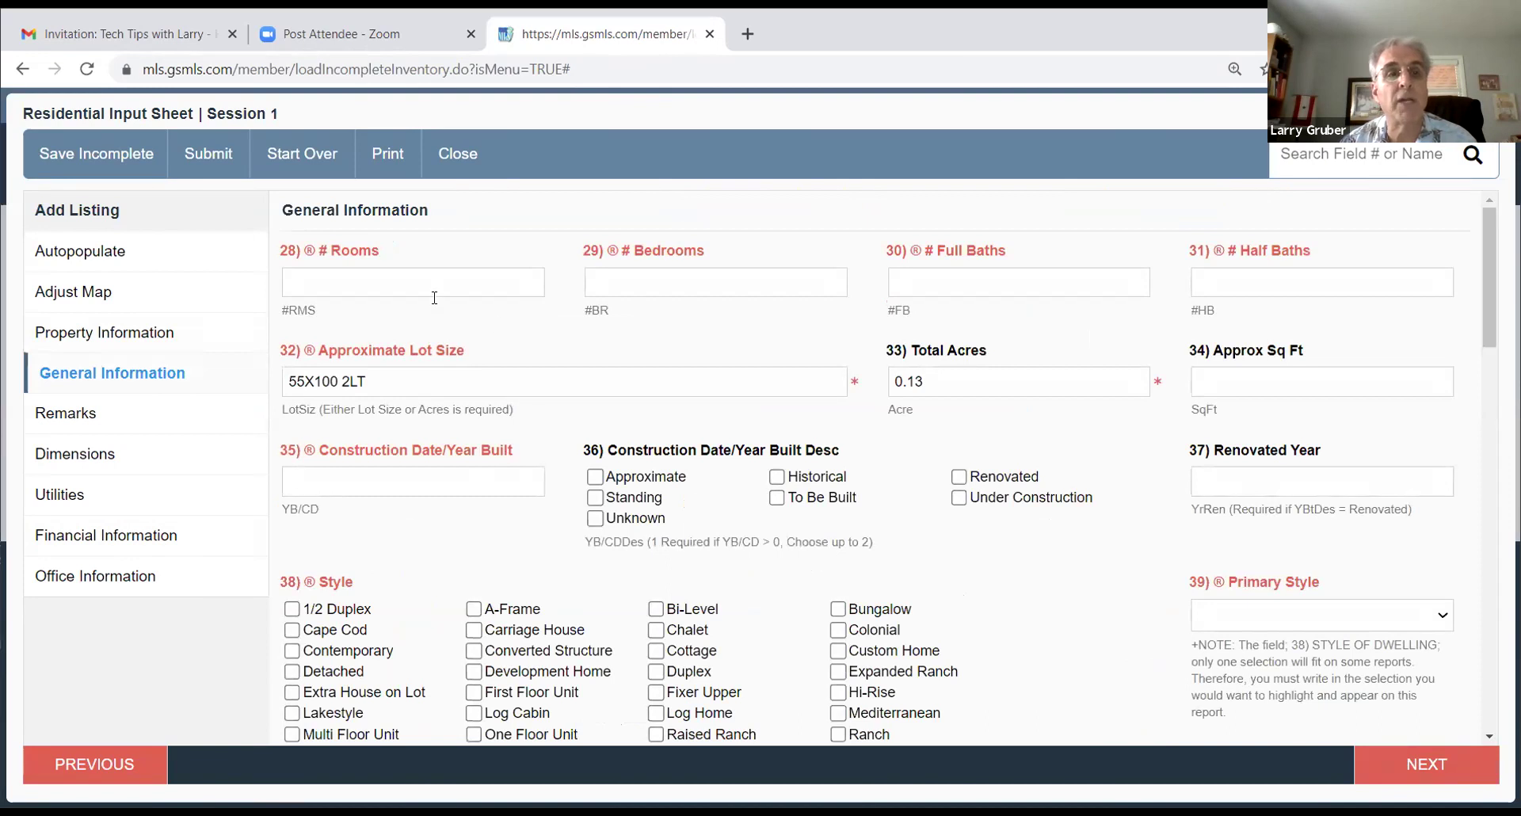
Step: Enter 7 rooms and 1 half bath
text(7)
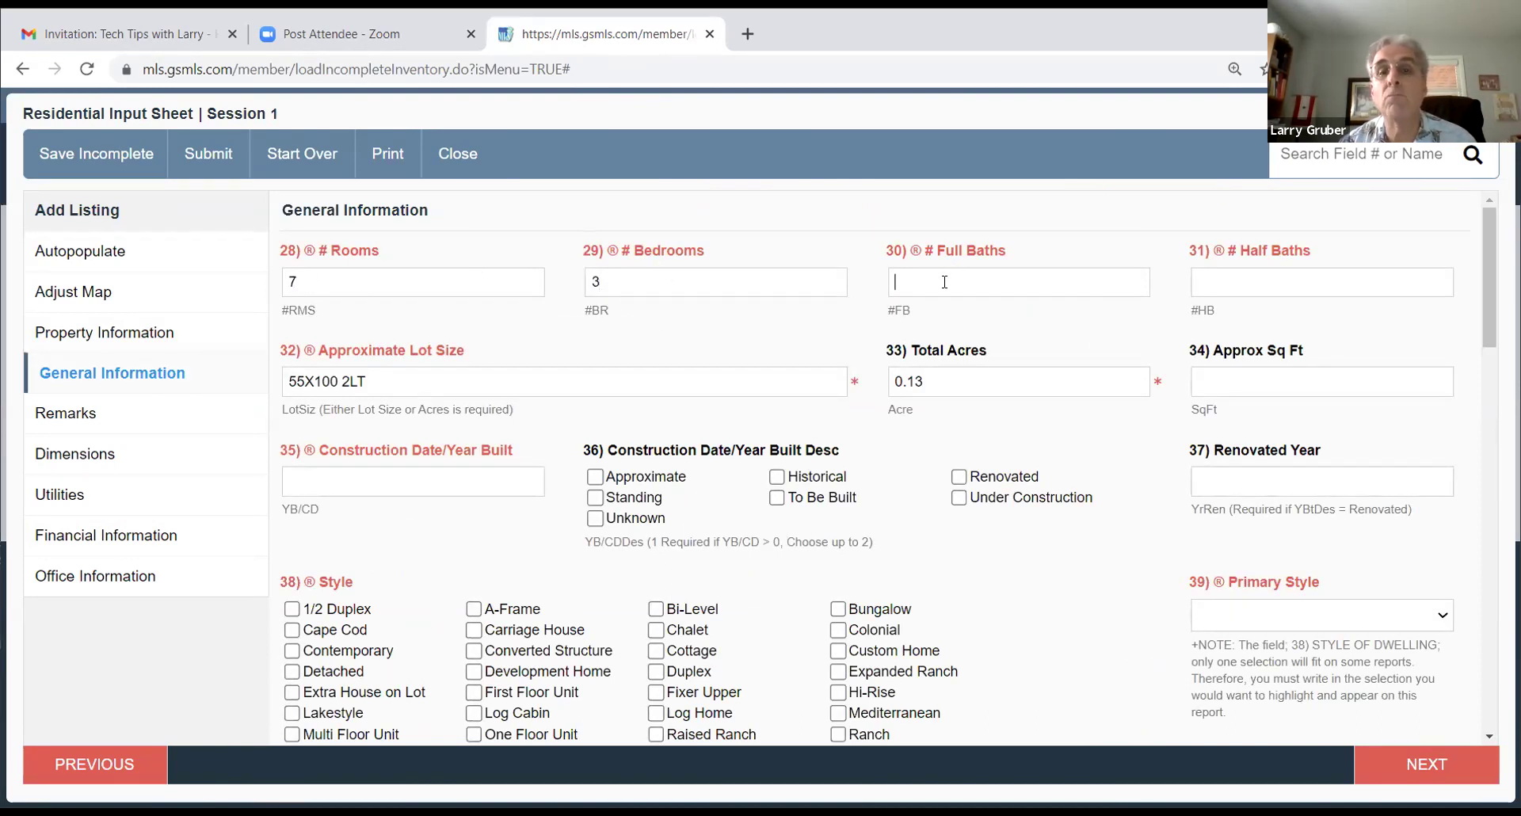
key(Tab)
text(1)
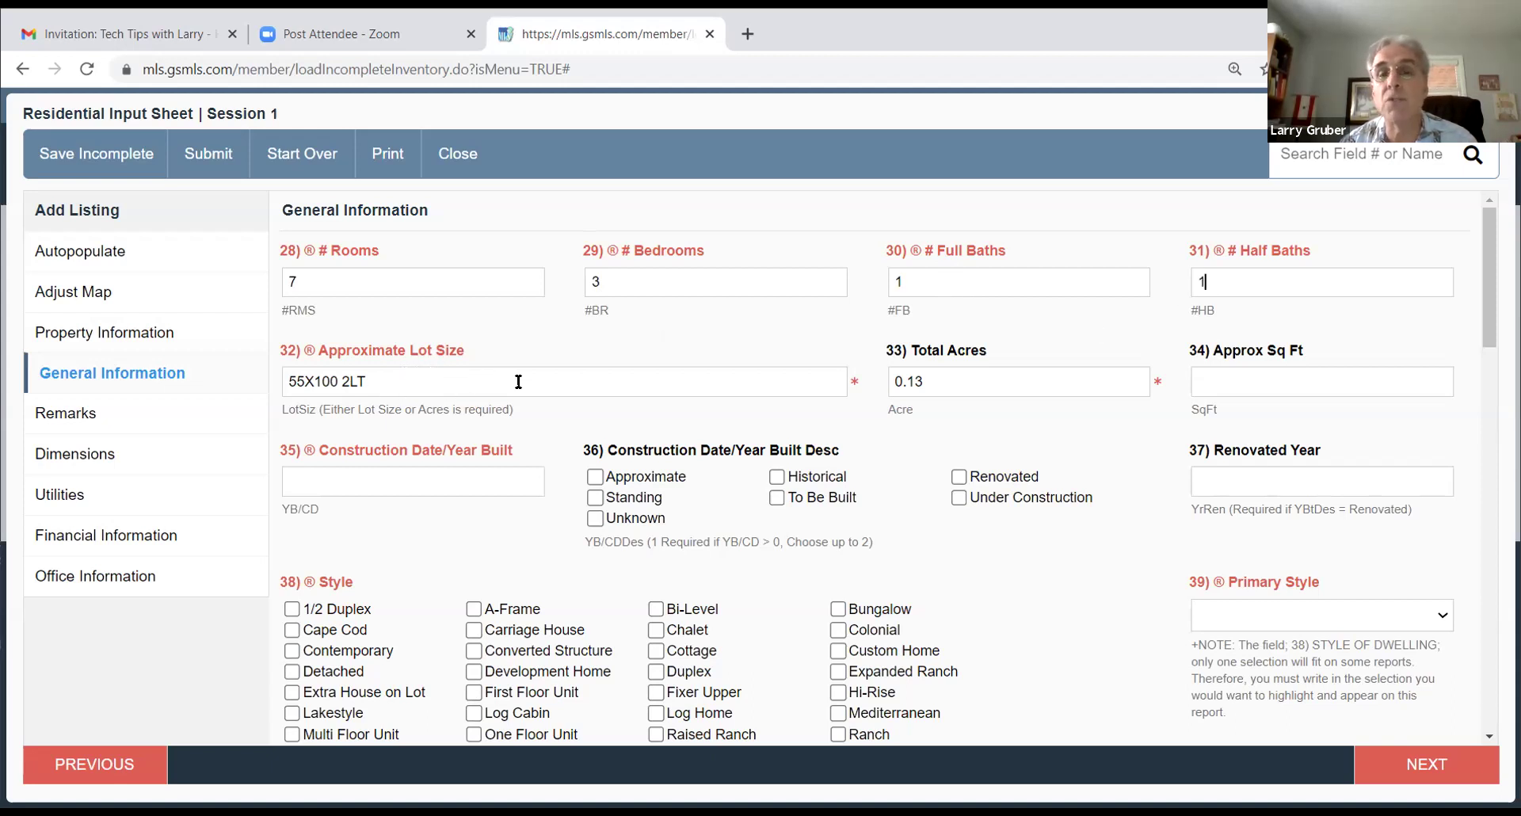
click(1238, 375)
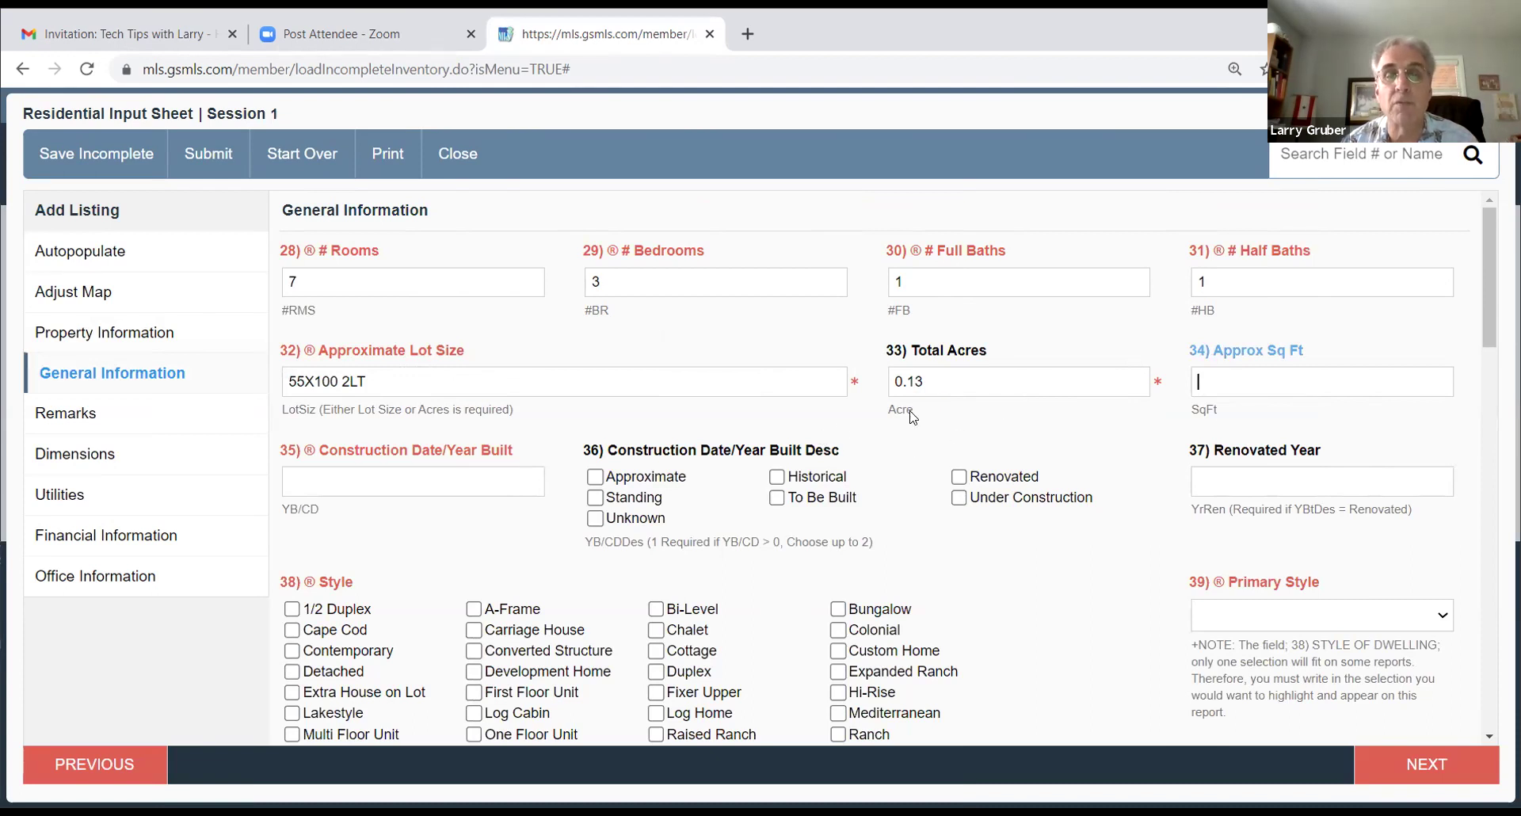
Step: Enter Year Built 1950, dismiss the lead-paint alert, and mark the year Approximate
click(401, 471)
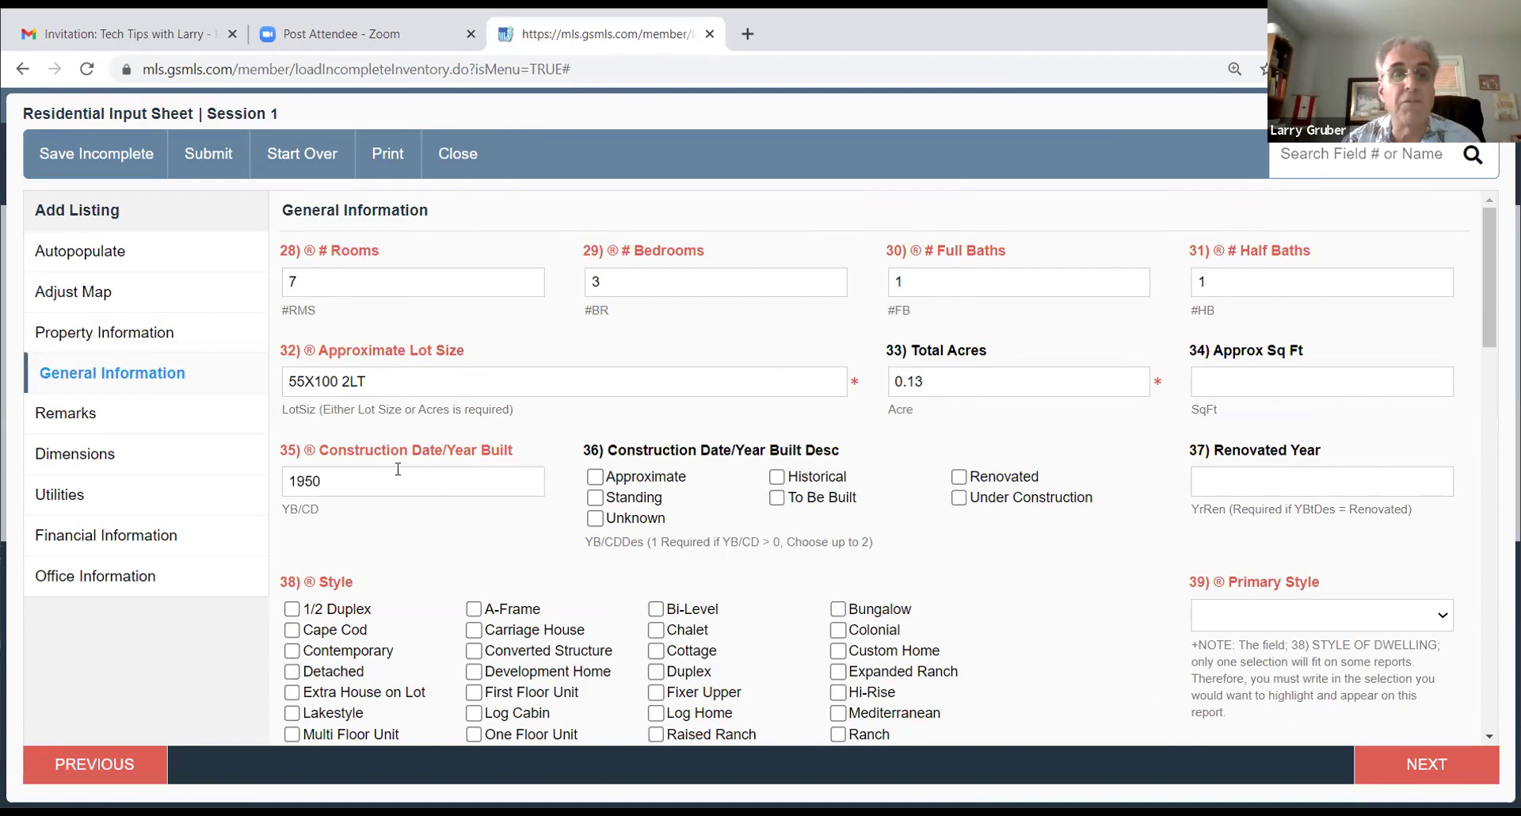
key(Tab)
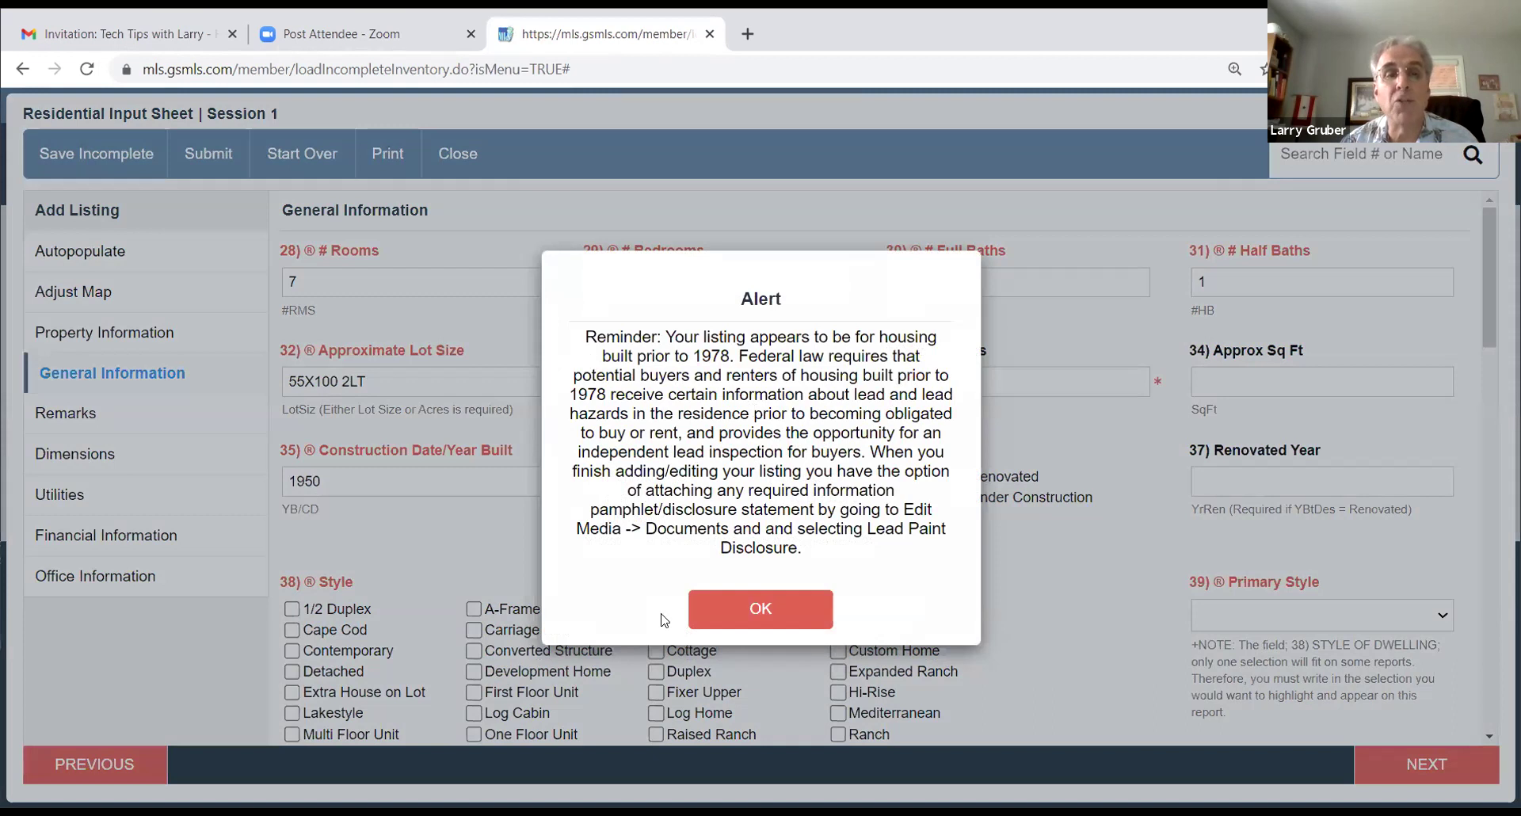
click(751, 615)
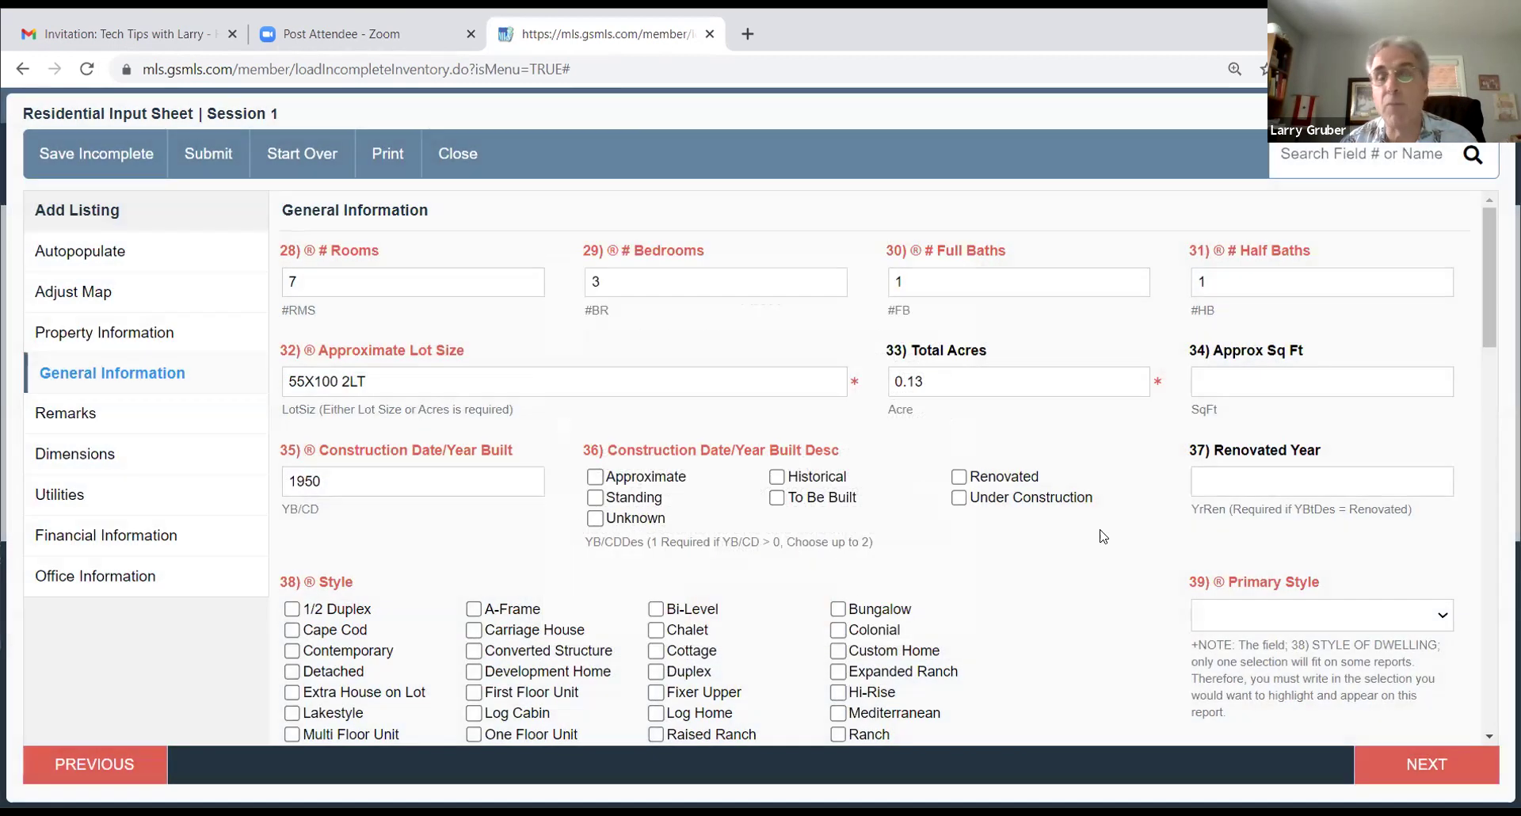
click(595, 476)
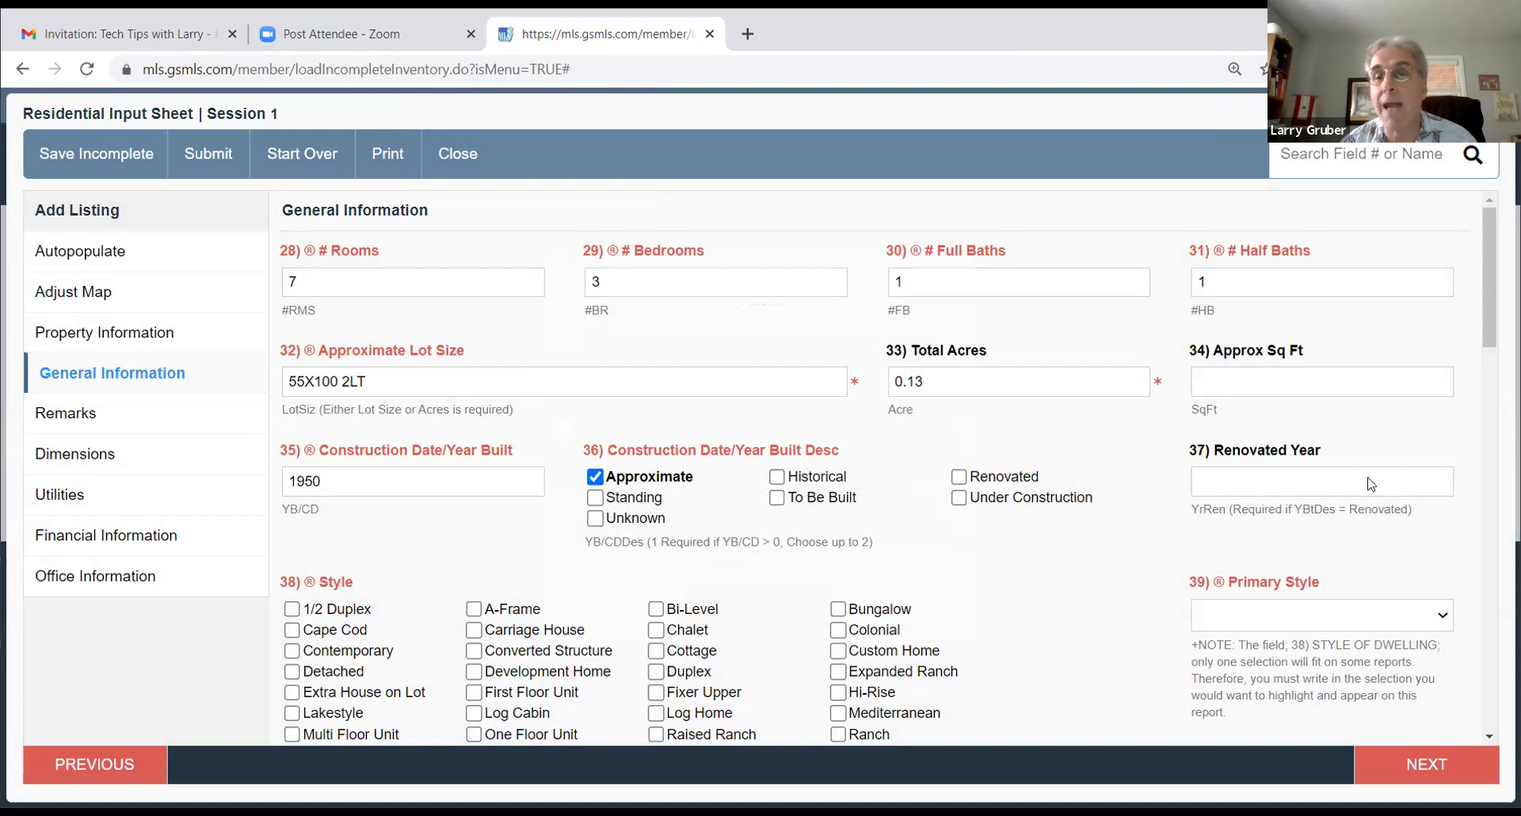
Step: Choose Colonial style with a full, unfinished basement
scroll(868, 507, down, 3)
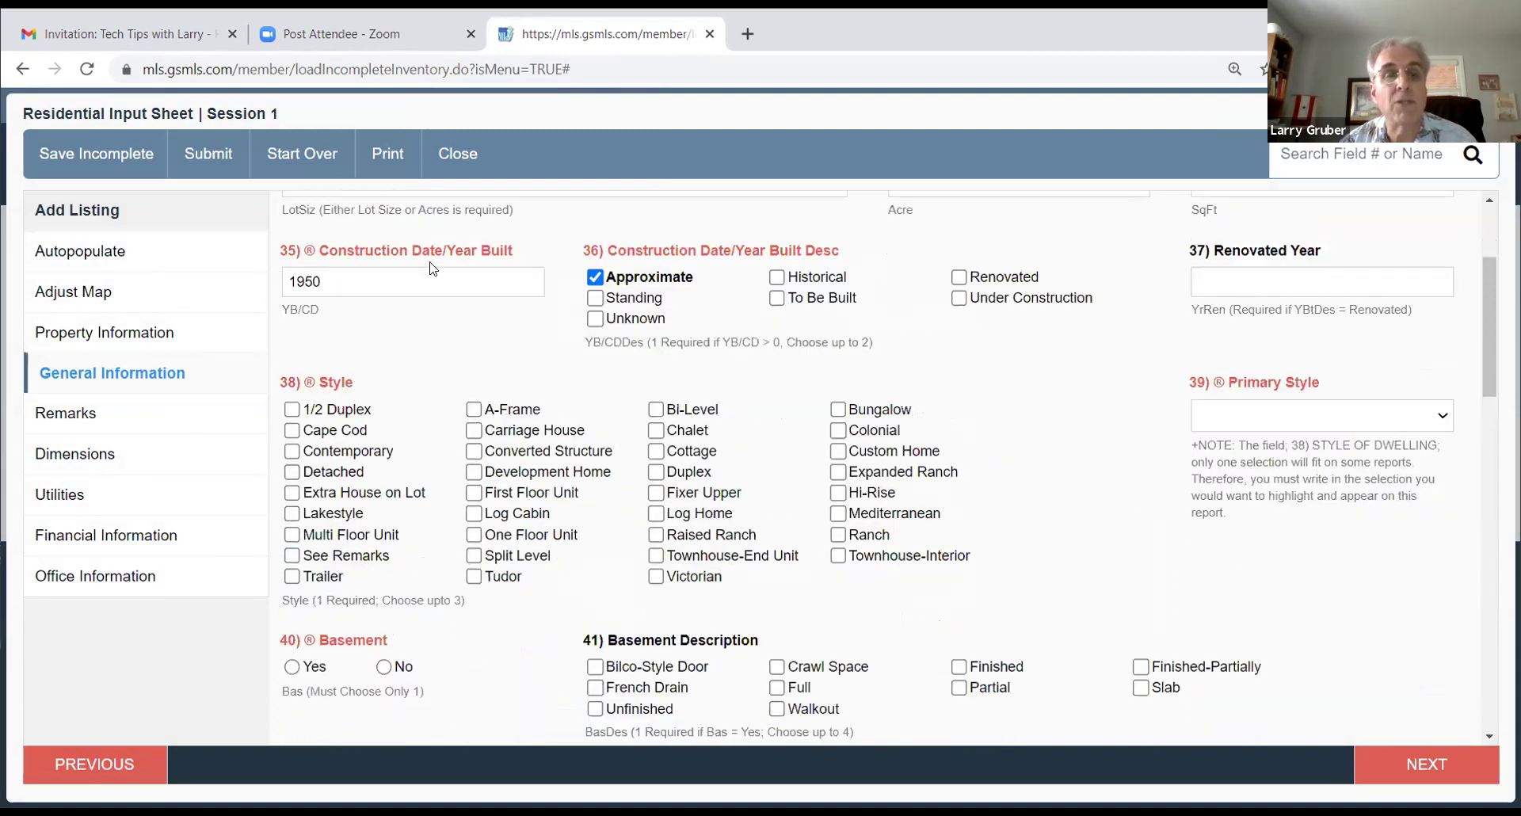
click(837, 431)
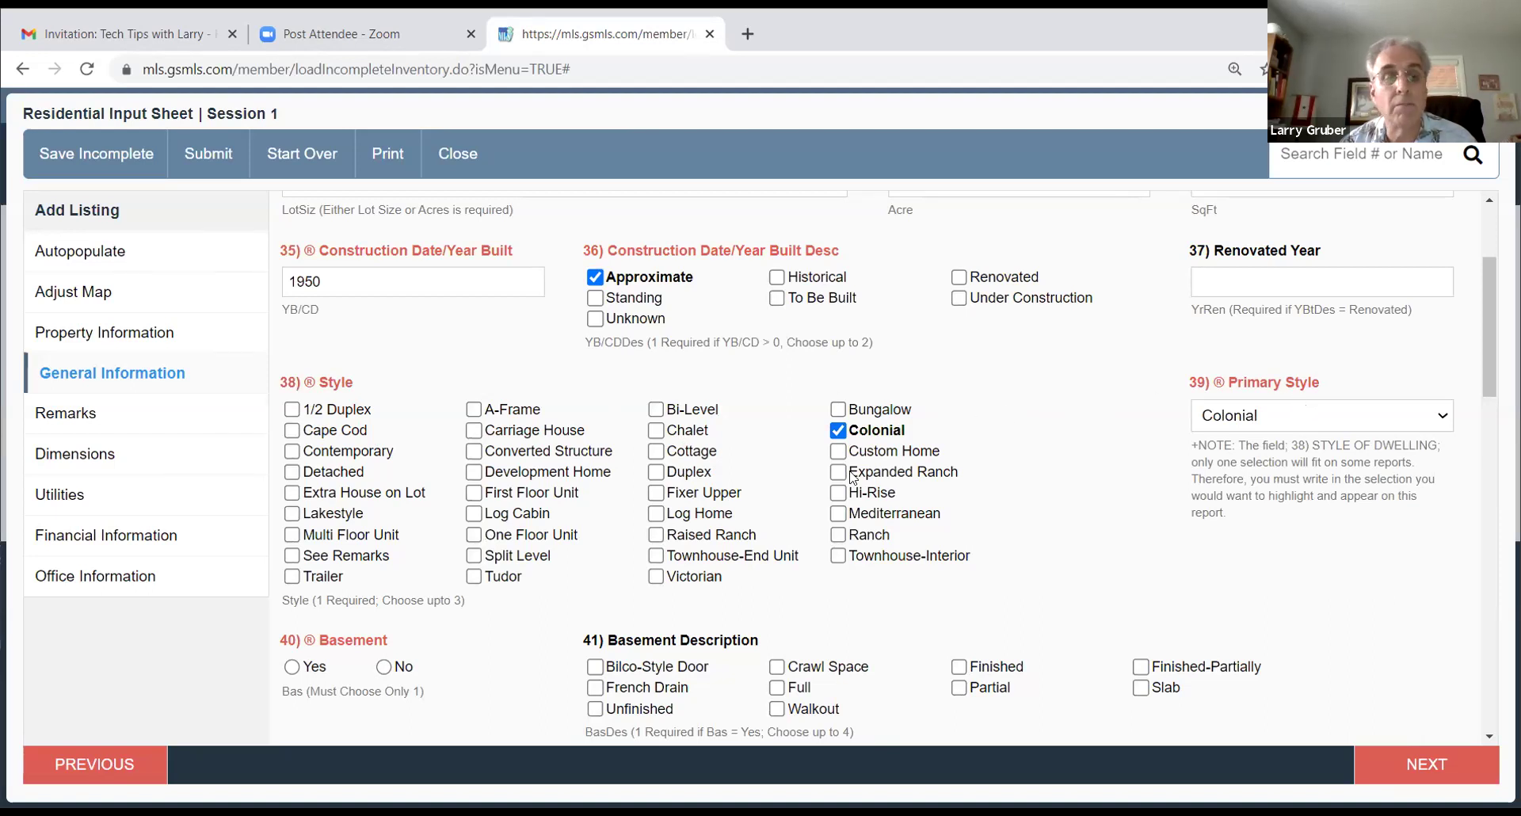
scroll(533, 431, down, 4)
click(292, 368)
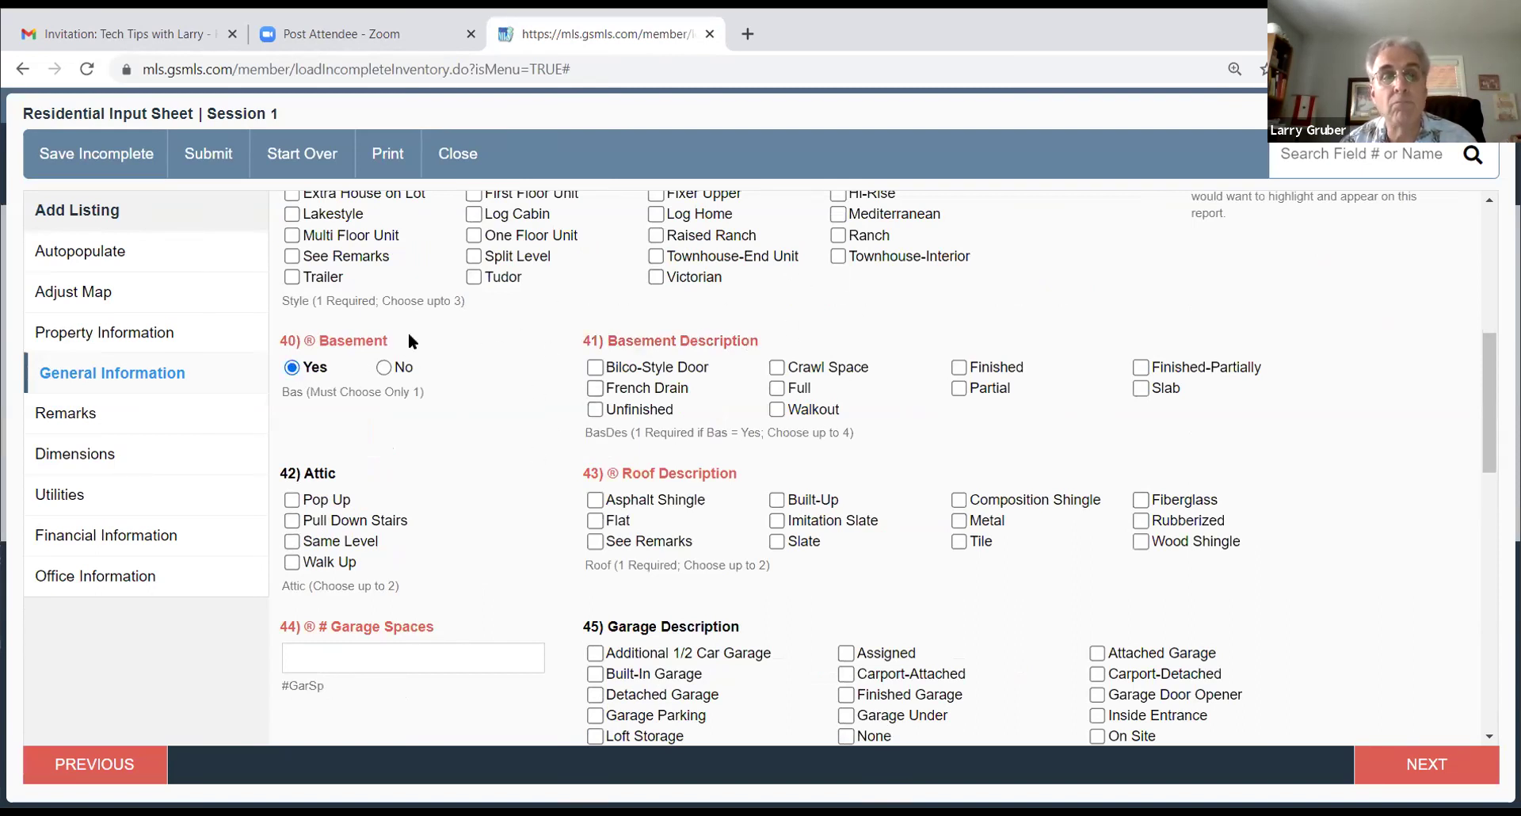
click(383, 370)
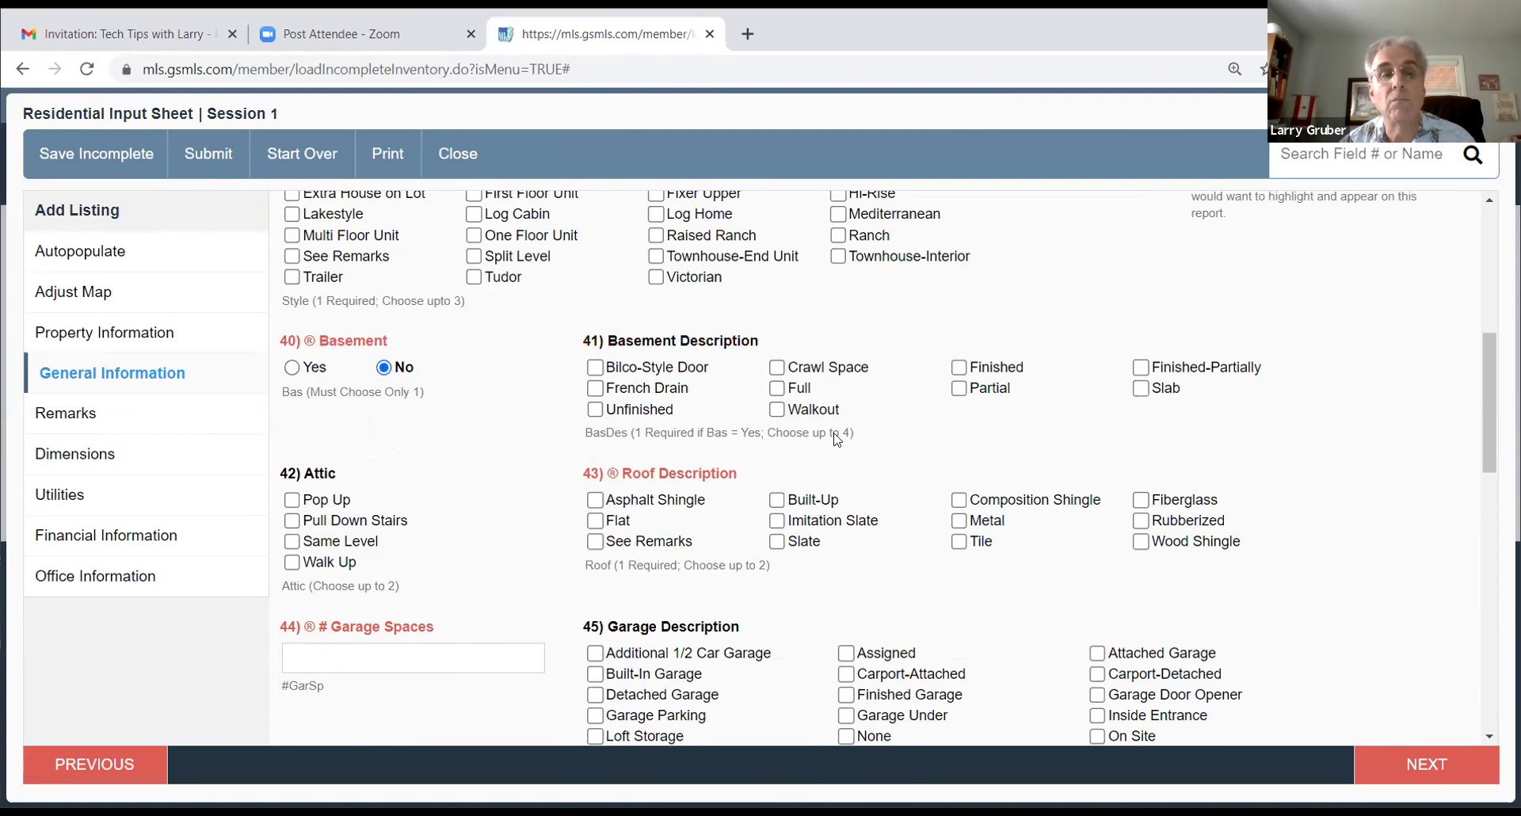
click(292, 368)
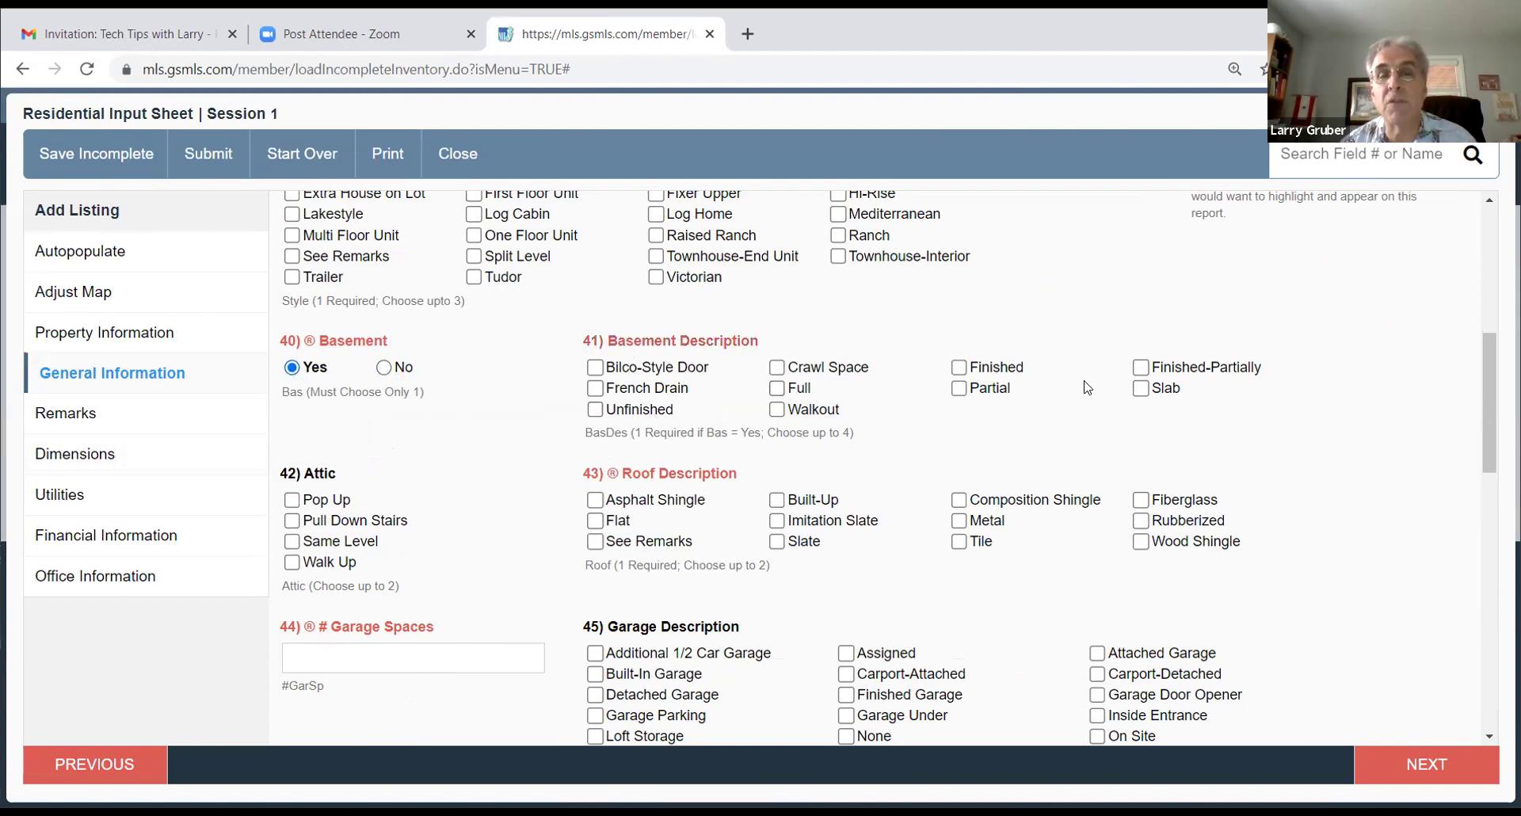
click(776, 388)
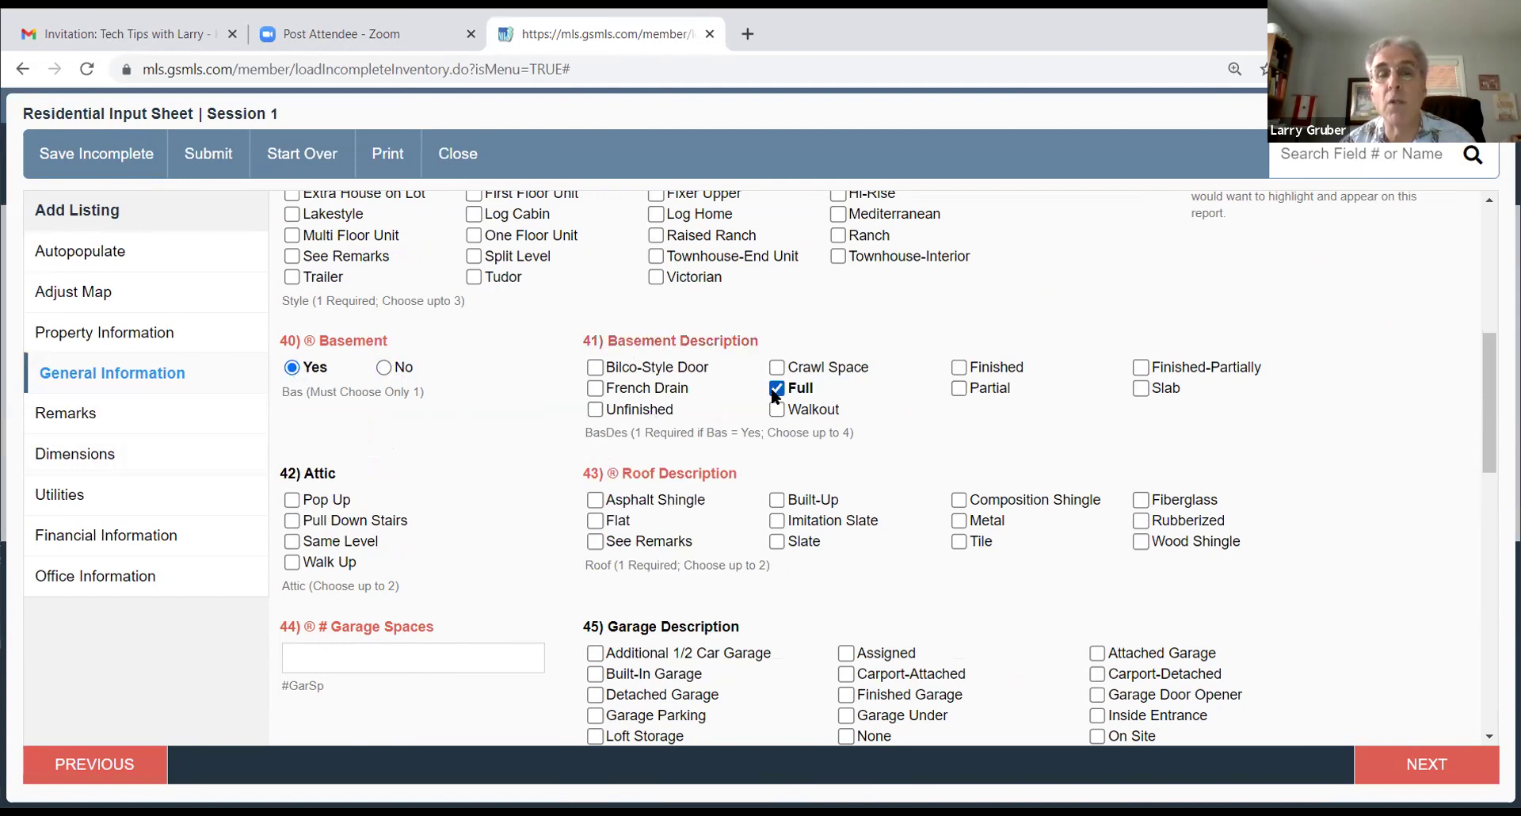
click(595, 409)
Step: Mark a Pop Up attic and an Asphalt Shingle roof, and enter 1 garage space
scroll(971, 382, down, 1)
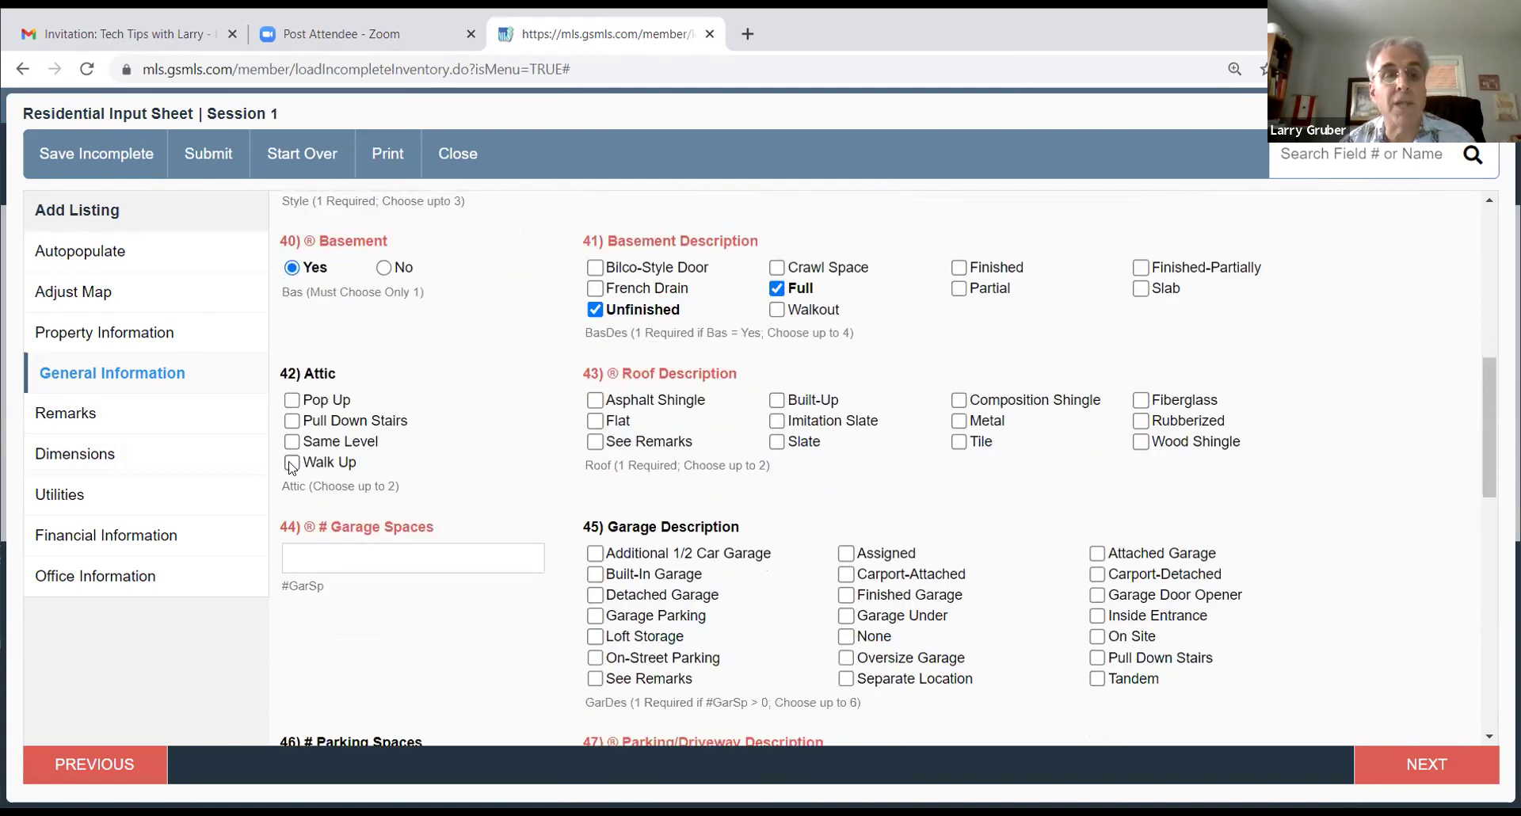
click(293, 400)
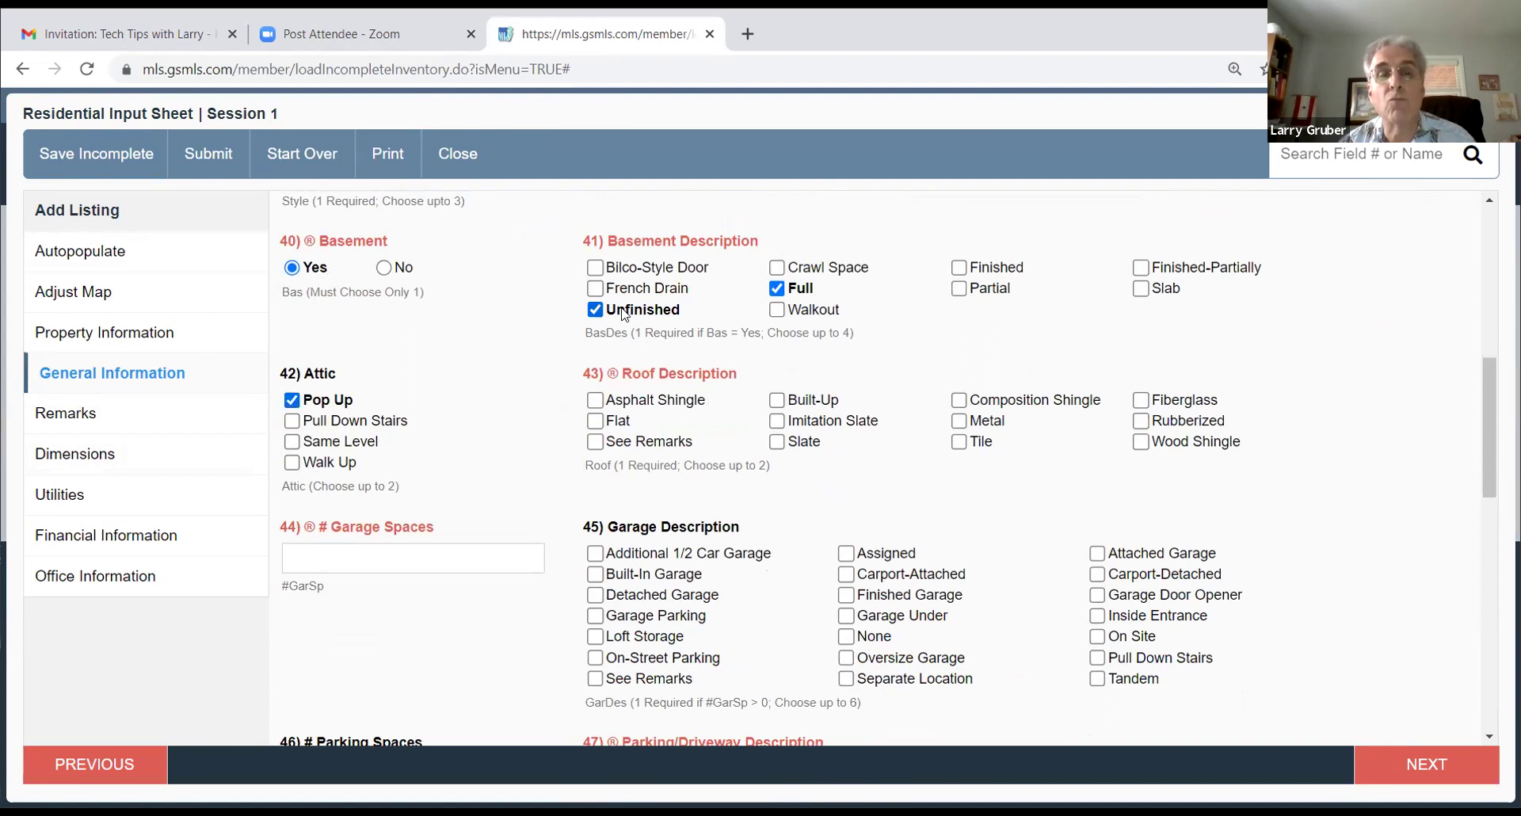
click(596, 400)
scroll(1044, 505, down, 1)
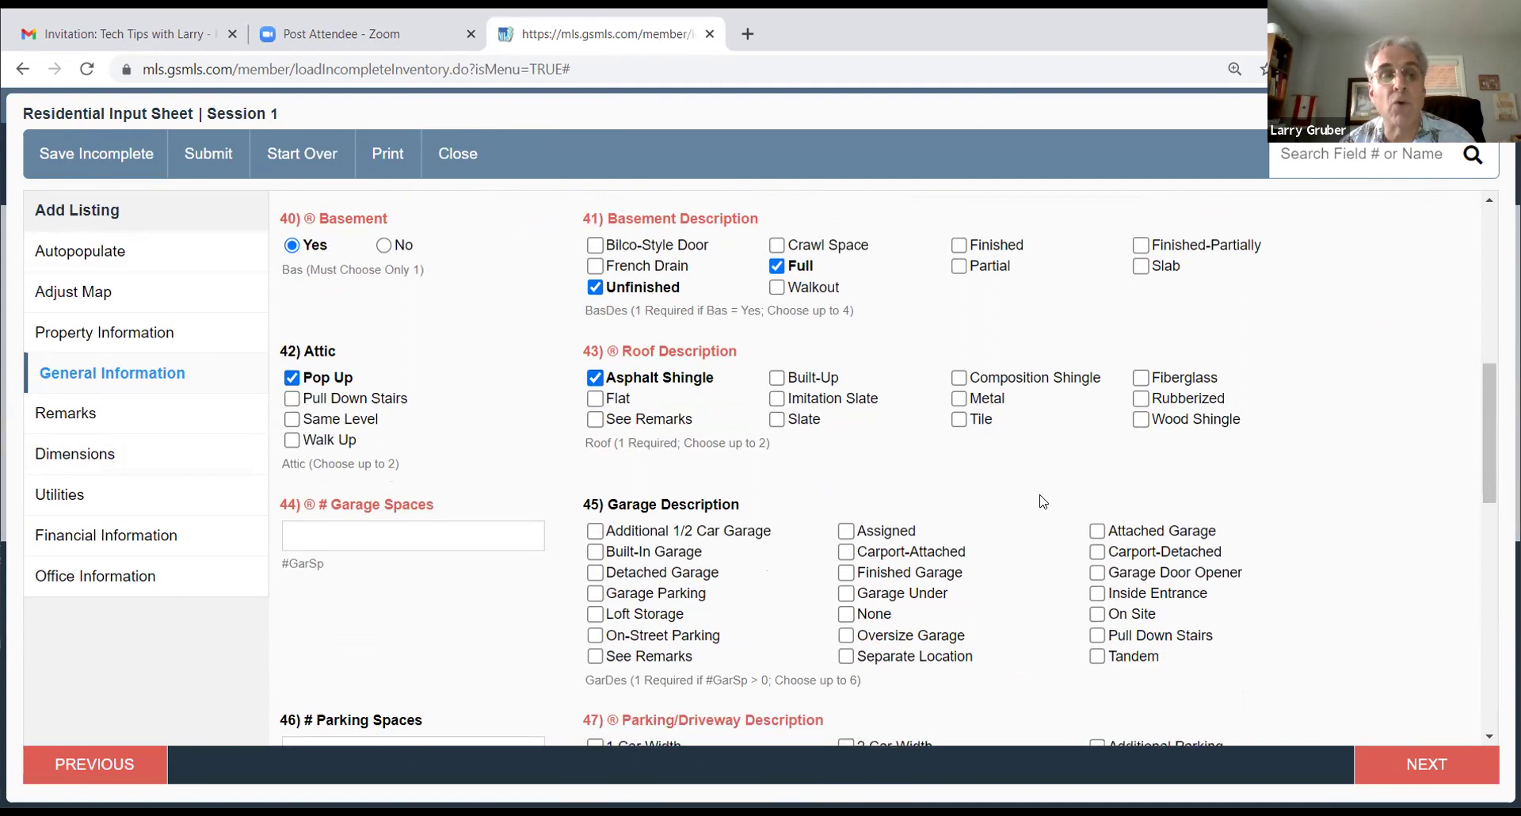
scroll(1044, 501, down, 1)
text(1)
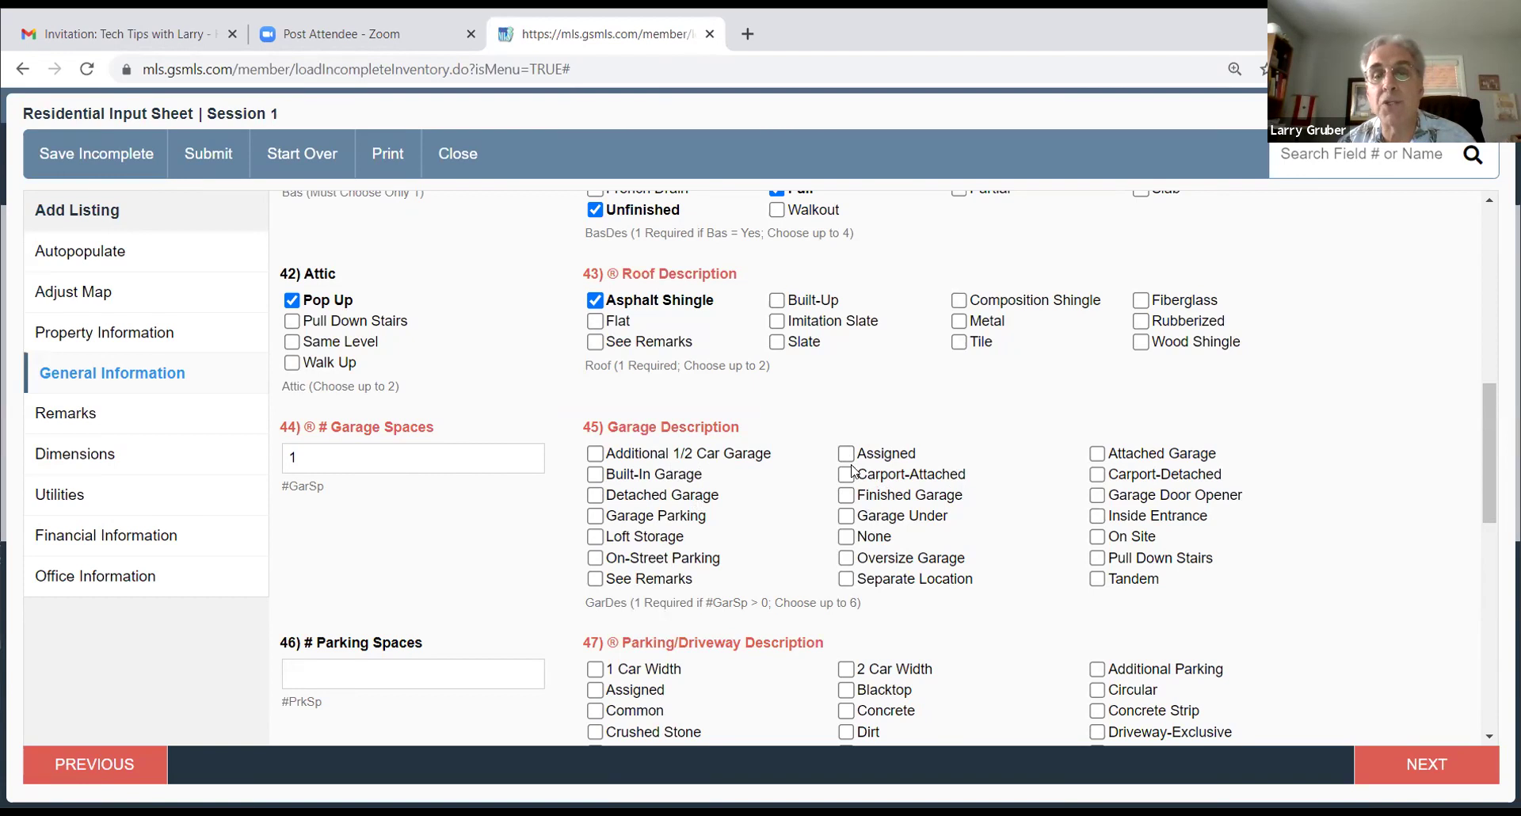
Step: Set an Attached Garage, 2 parking spaces, and a 2 Car Width blacktop driveway
click(1097, 453)
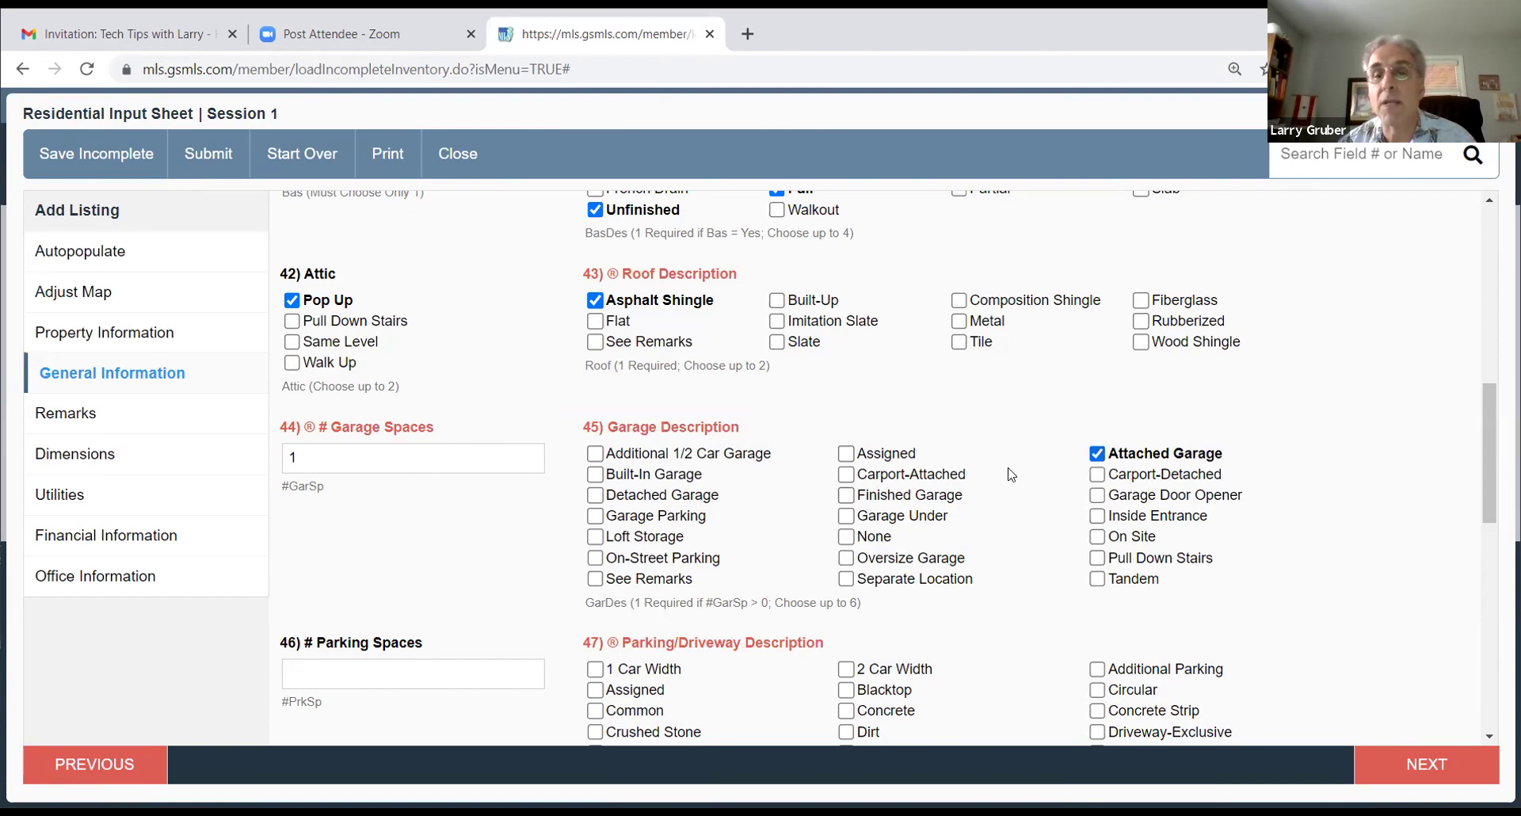
scroll(1022, 479, down, 1)
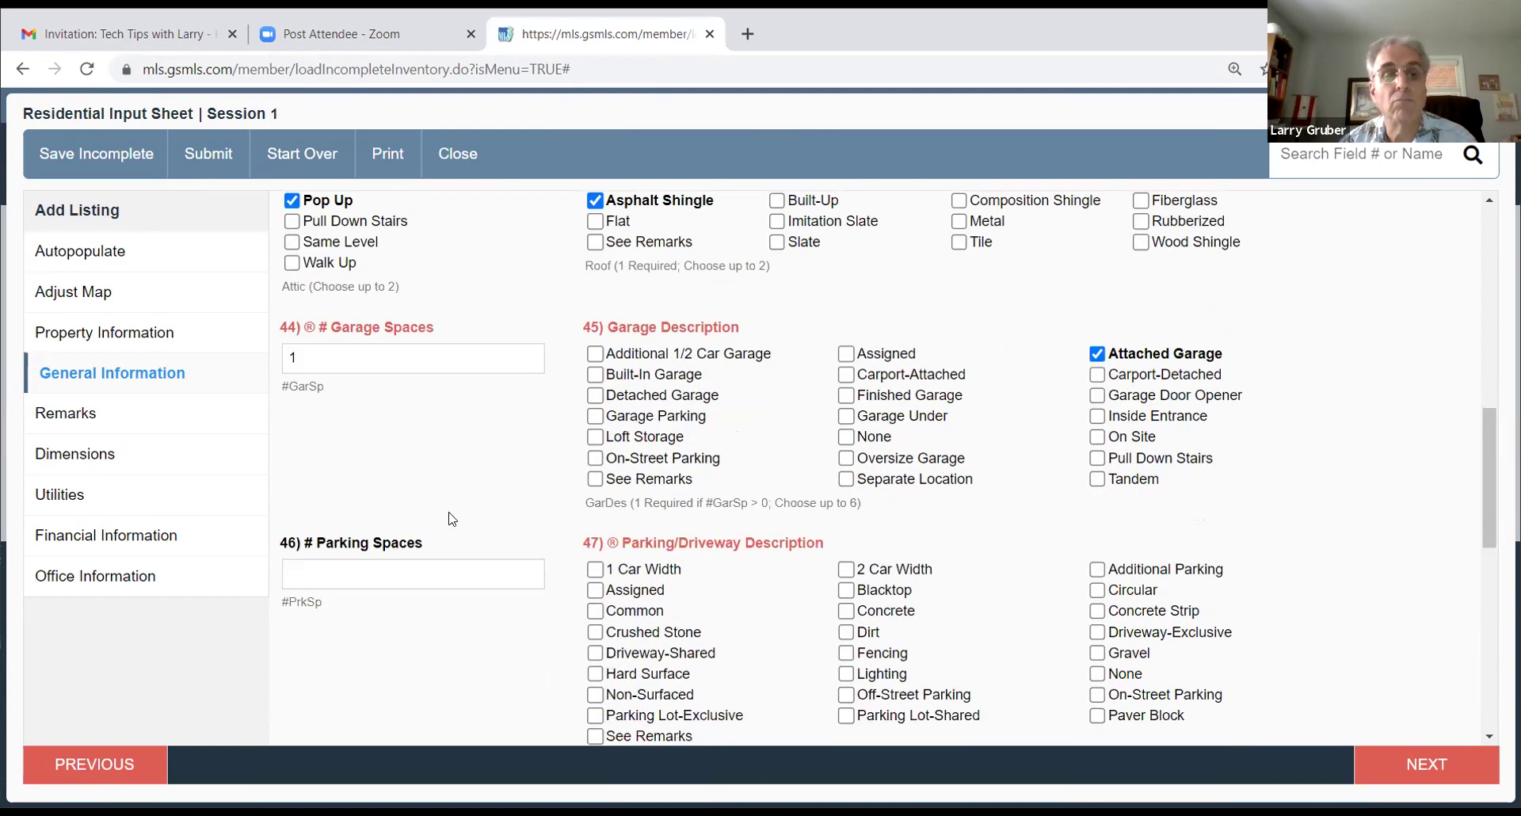
click(355, 578)
text(2)
click(416, 498)
scroll(701, 563, down, 2)
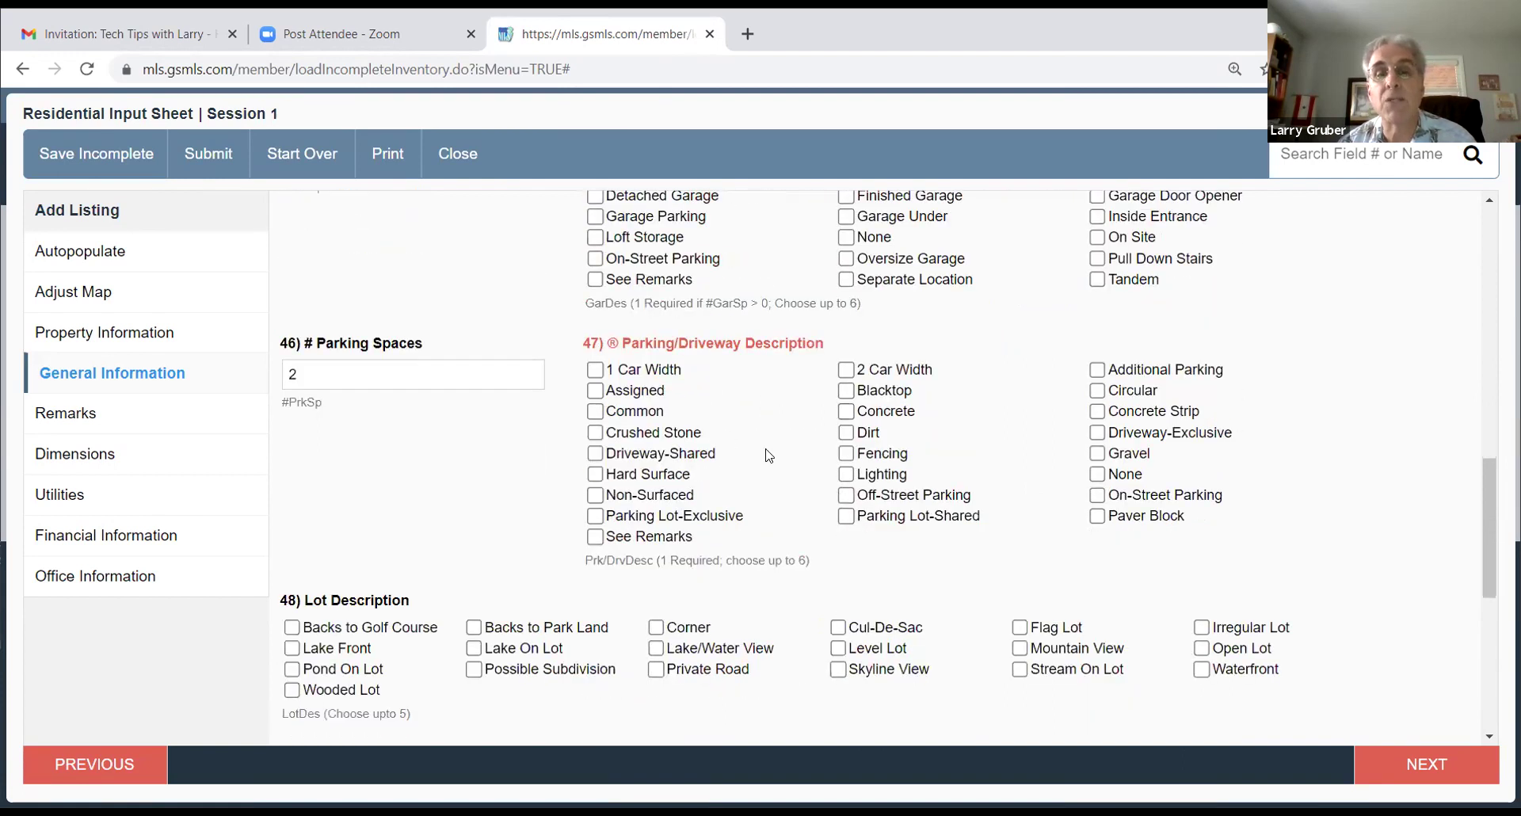
click(846, 369)
click(846, 389)
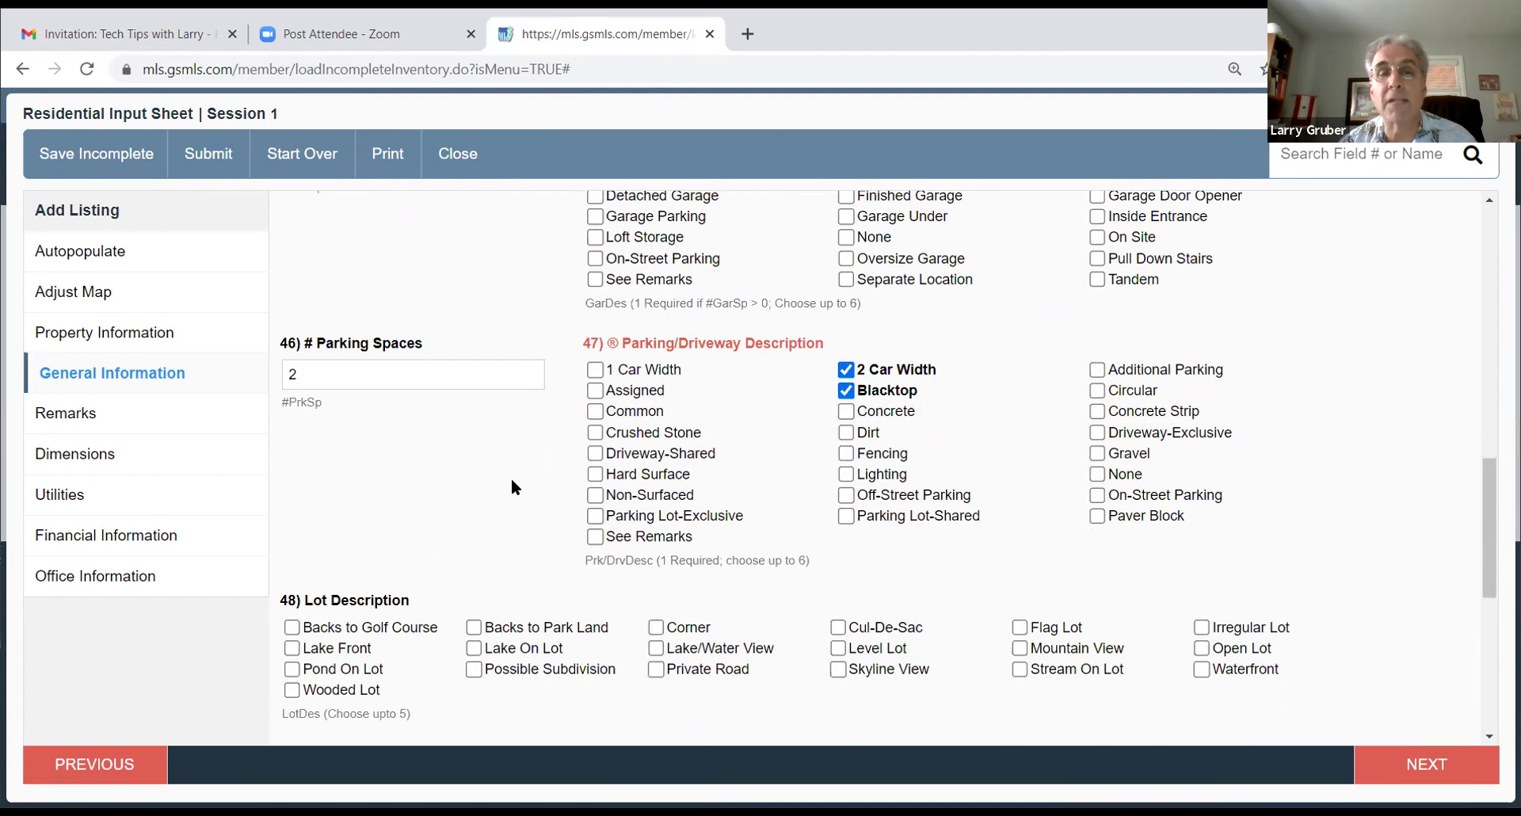
Step: Add Aluminum Siding exterior and a Deck
scroll(507, 482, down, 3)
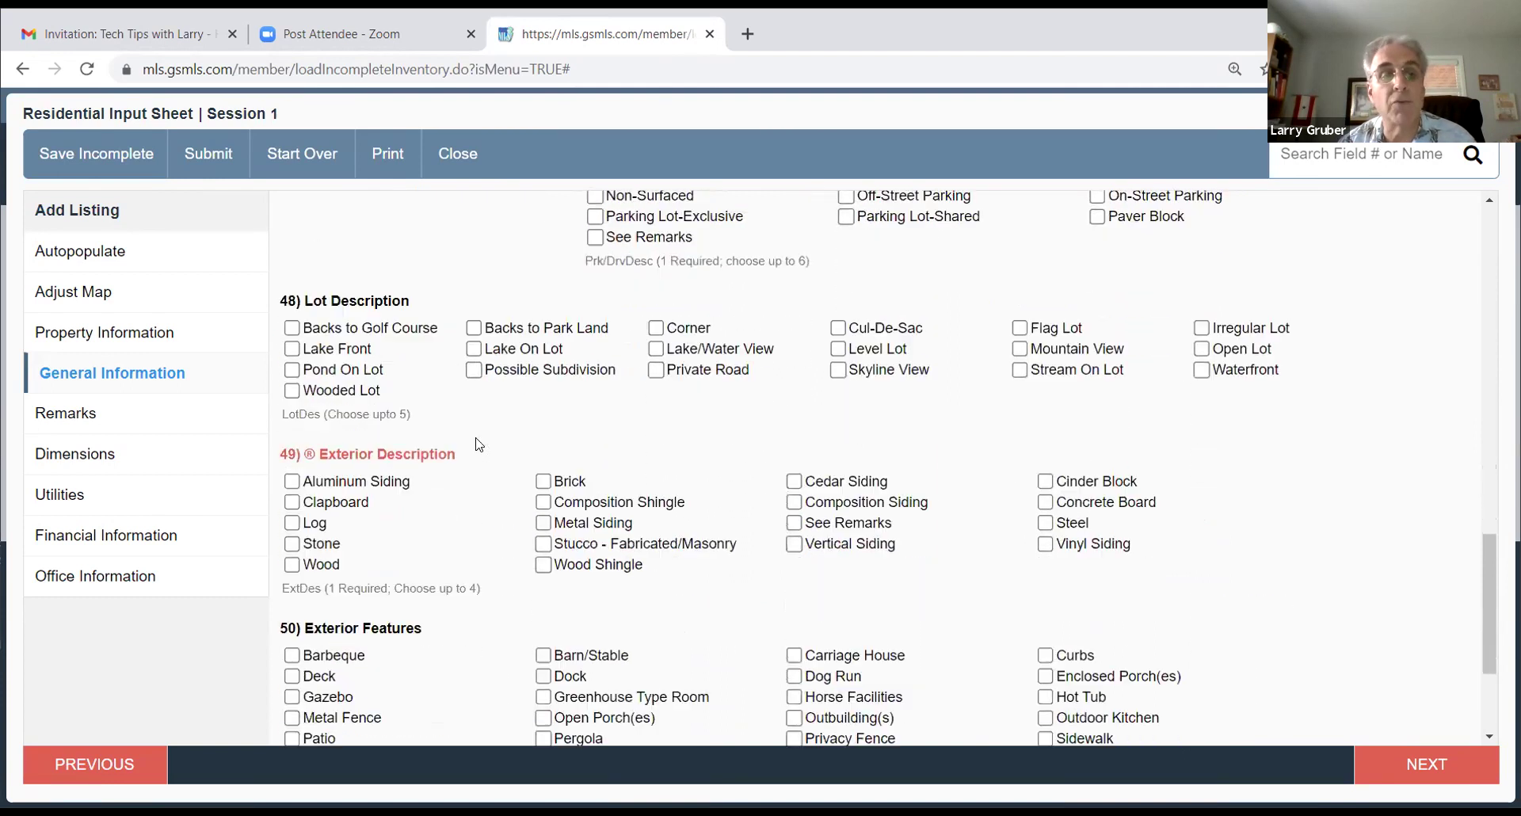
click(292, 482)
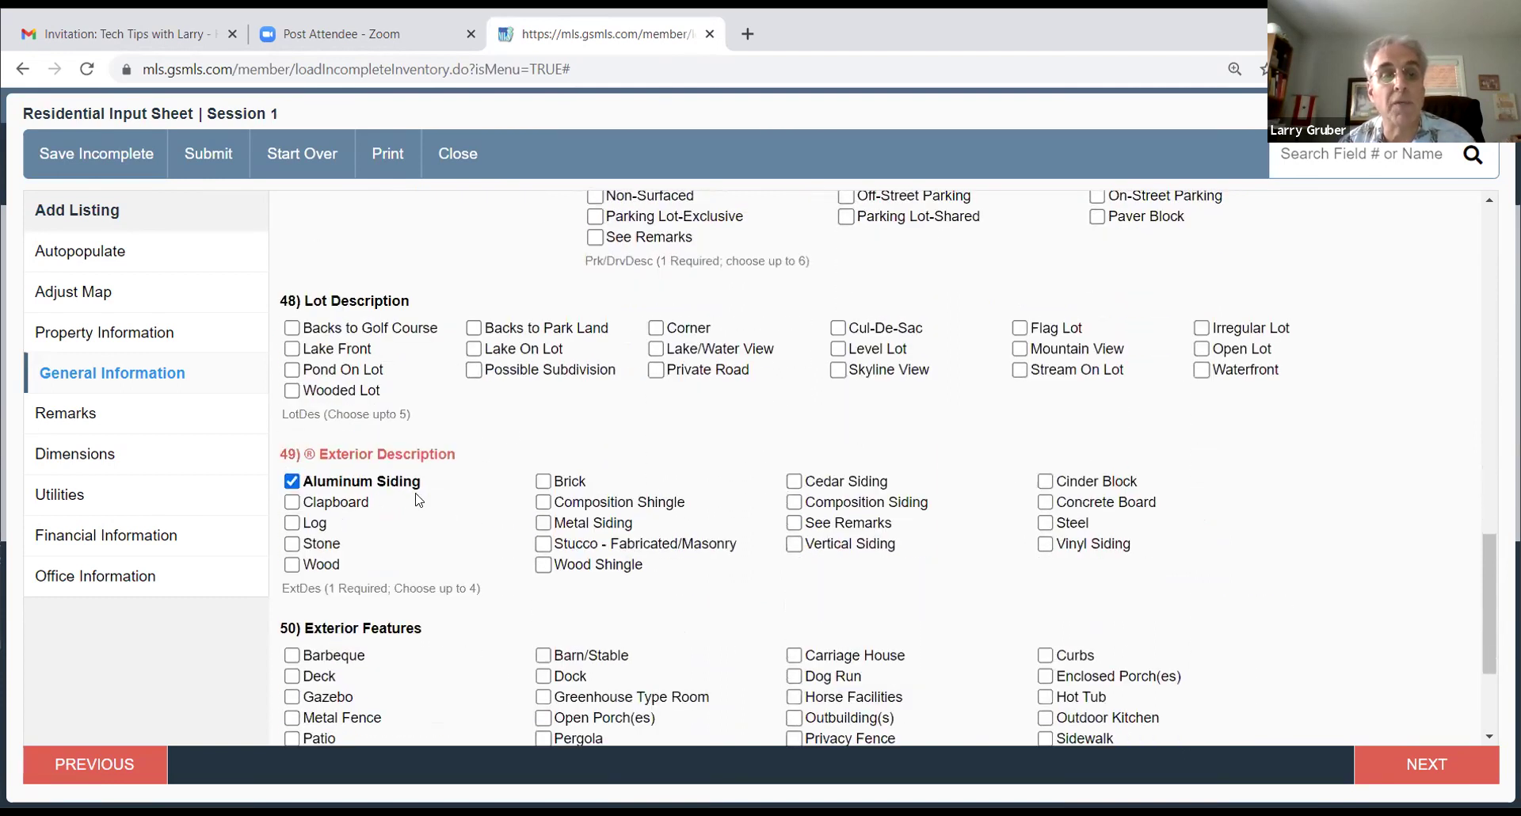
scroll(416, 493, down, 2)
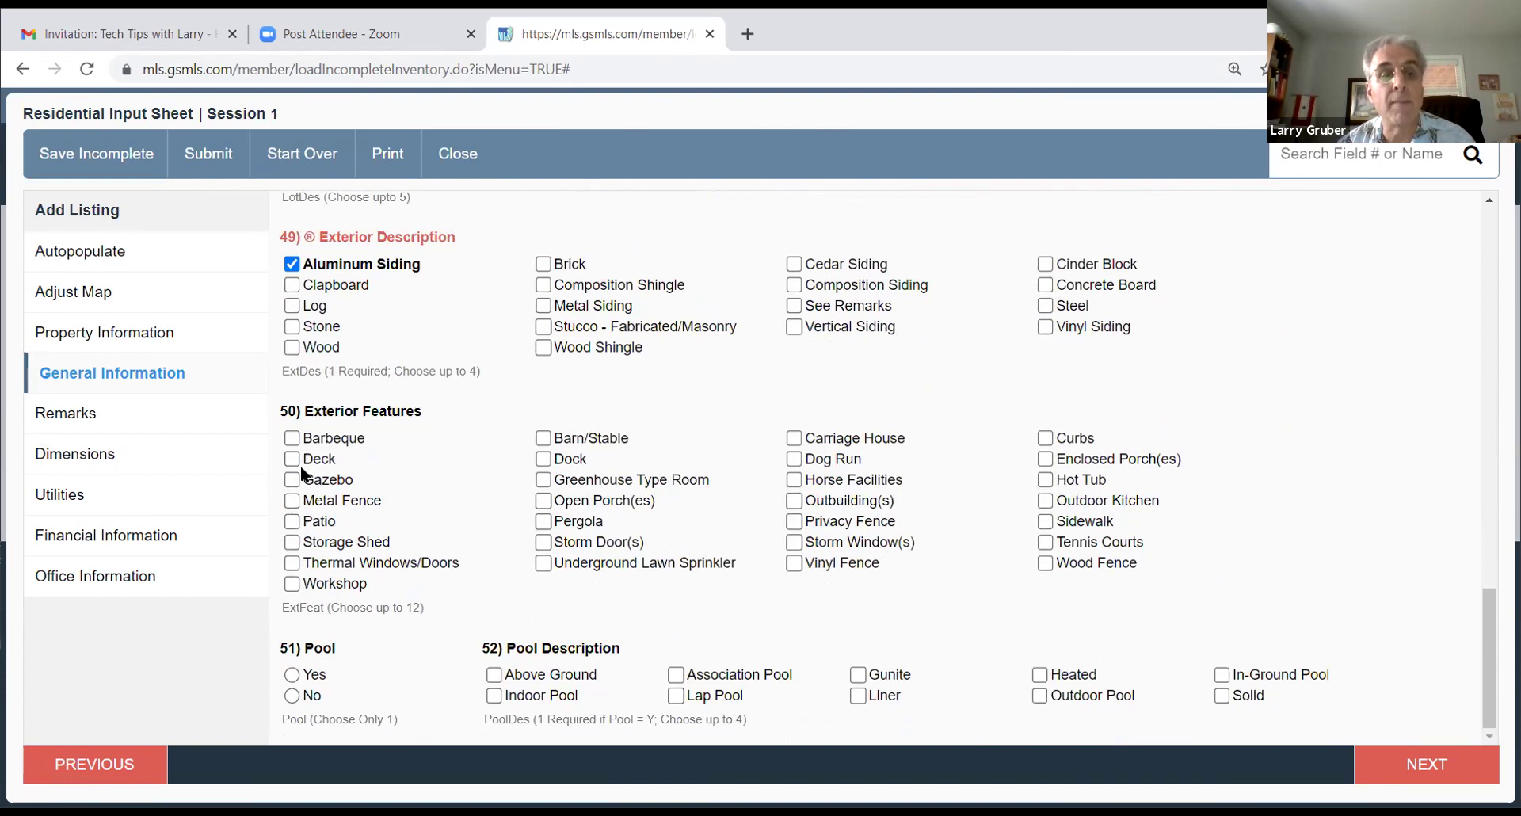
click(292, 460)
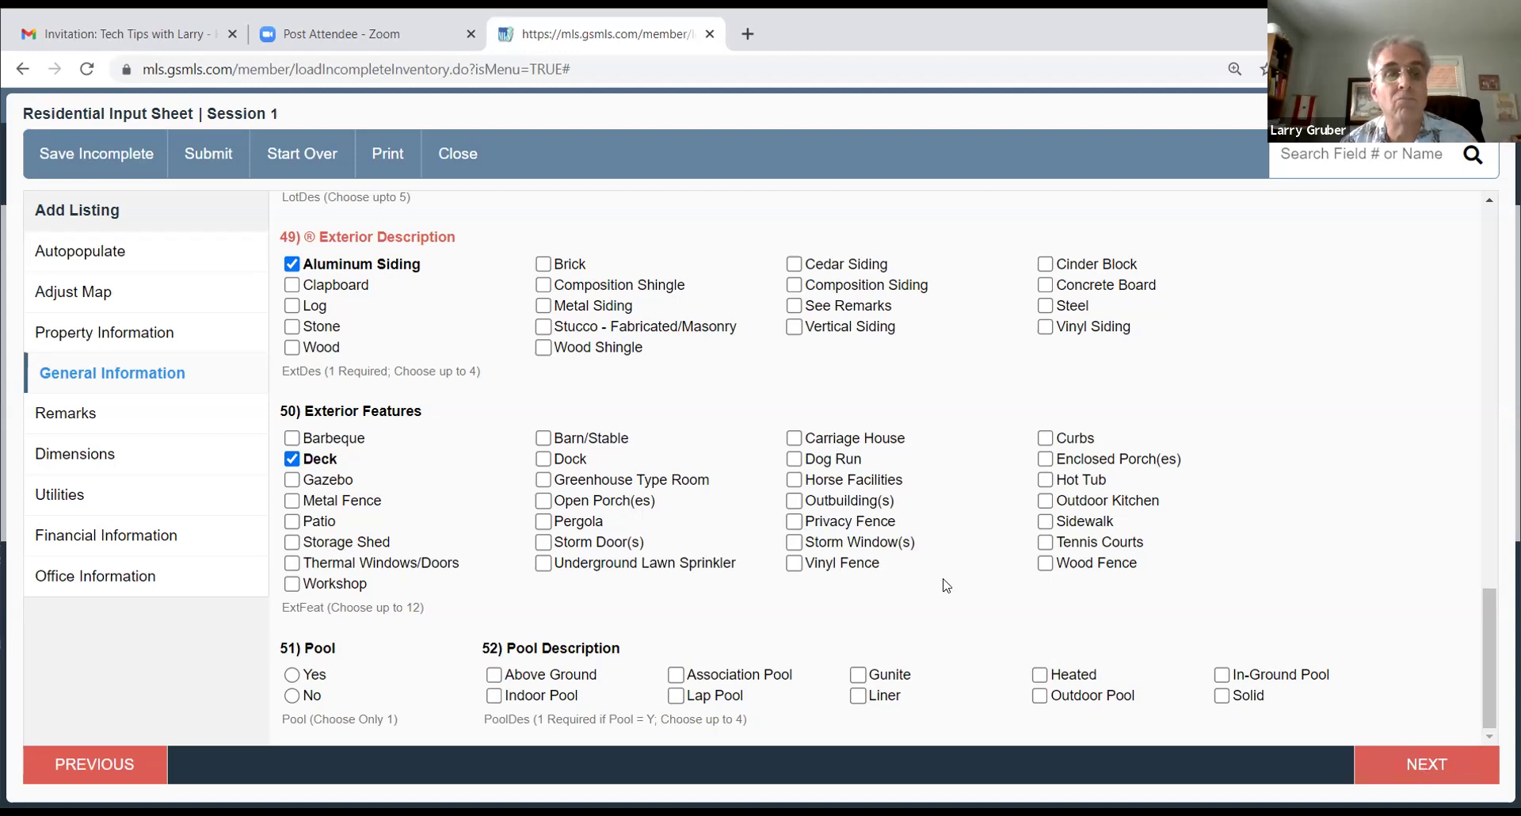
scroll(806, 515, down, 2)
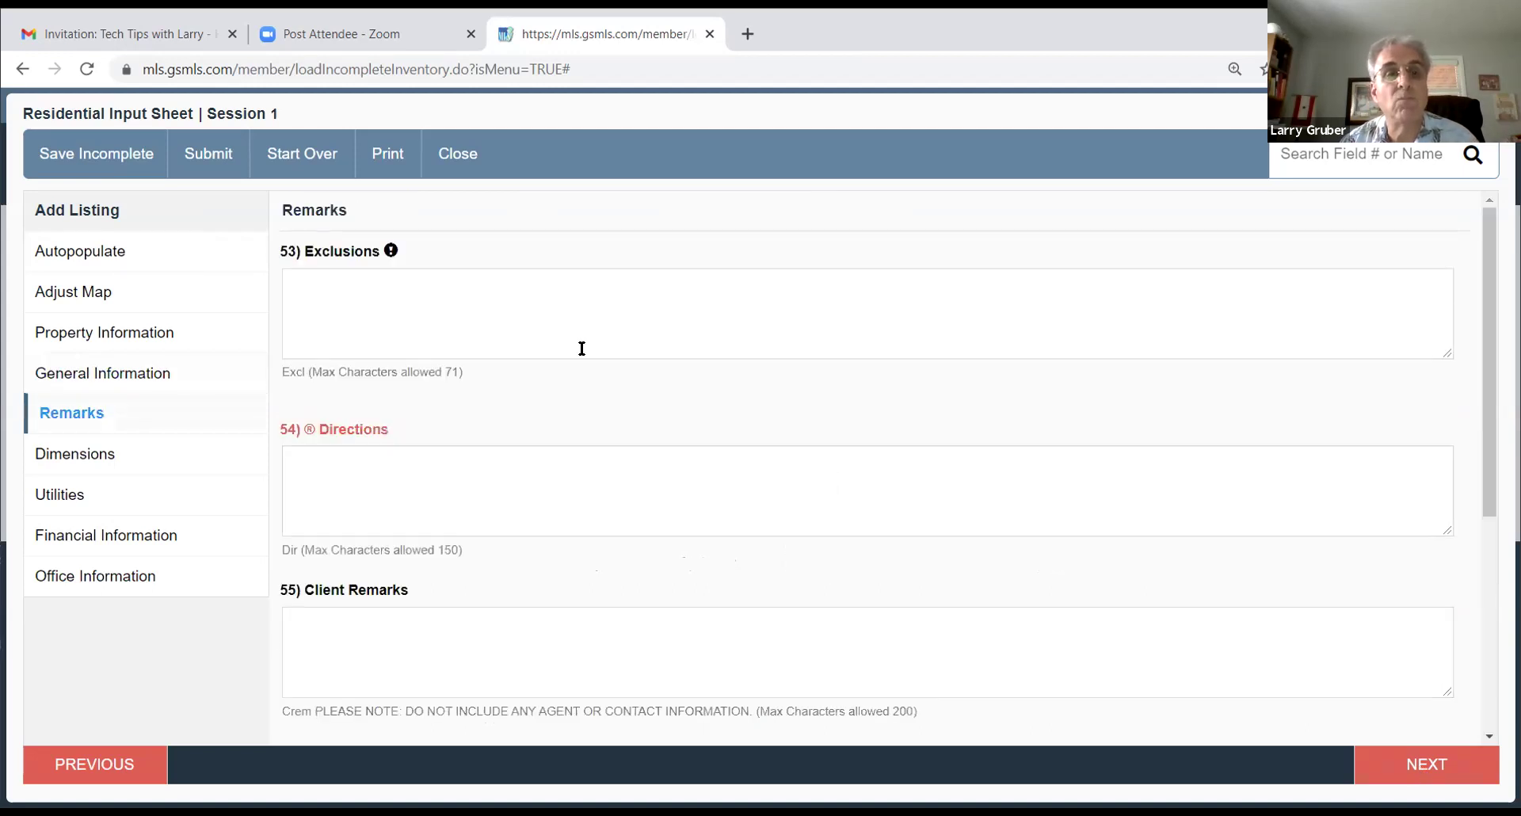
Step: Enter DR Chandelier as the listing's exclusion
click(362, 297)
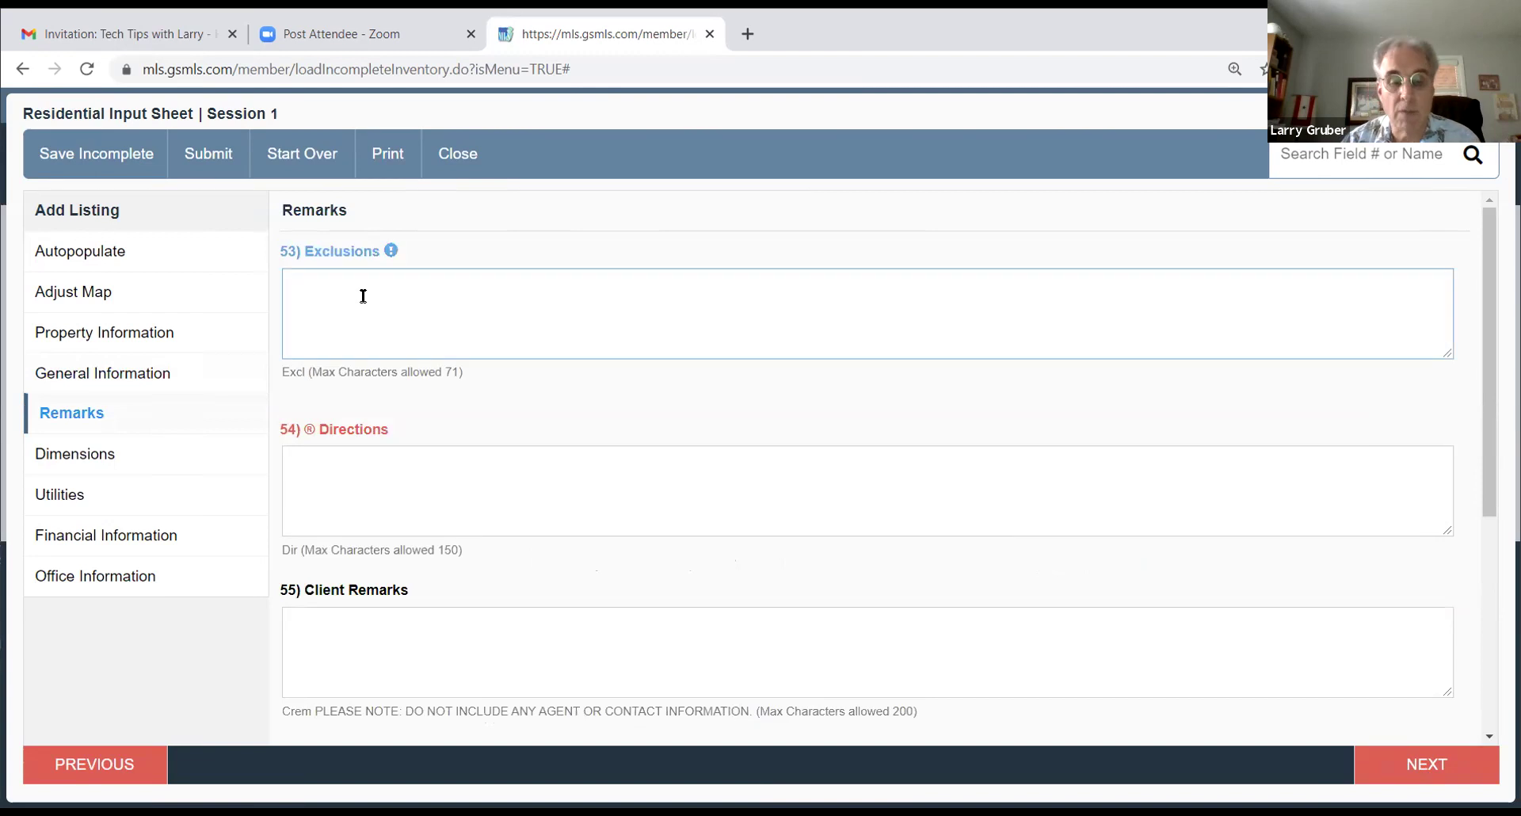
text(DR C)
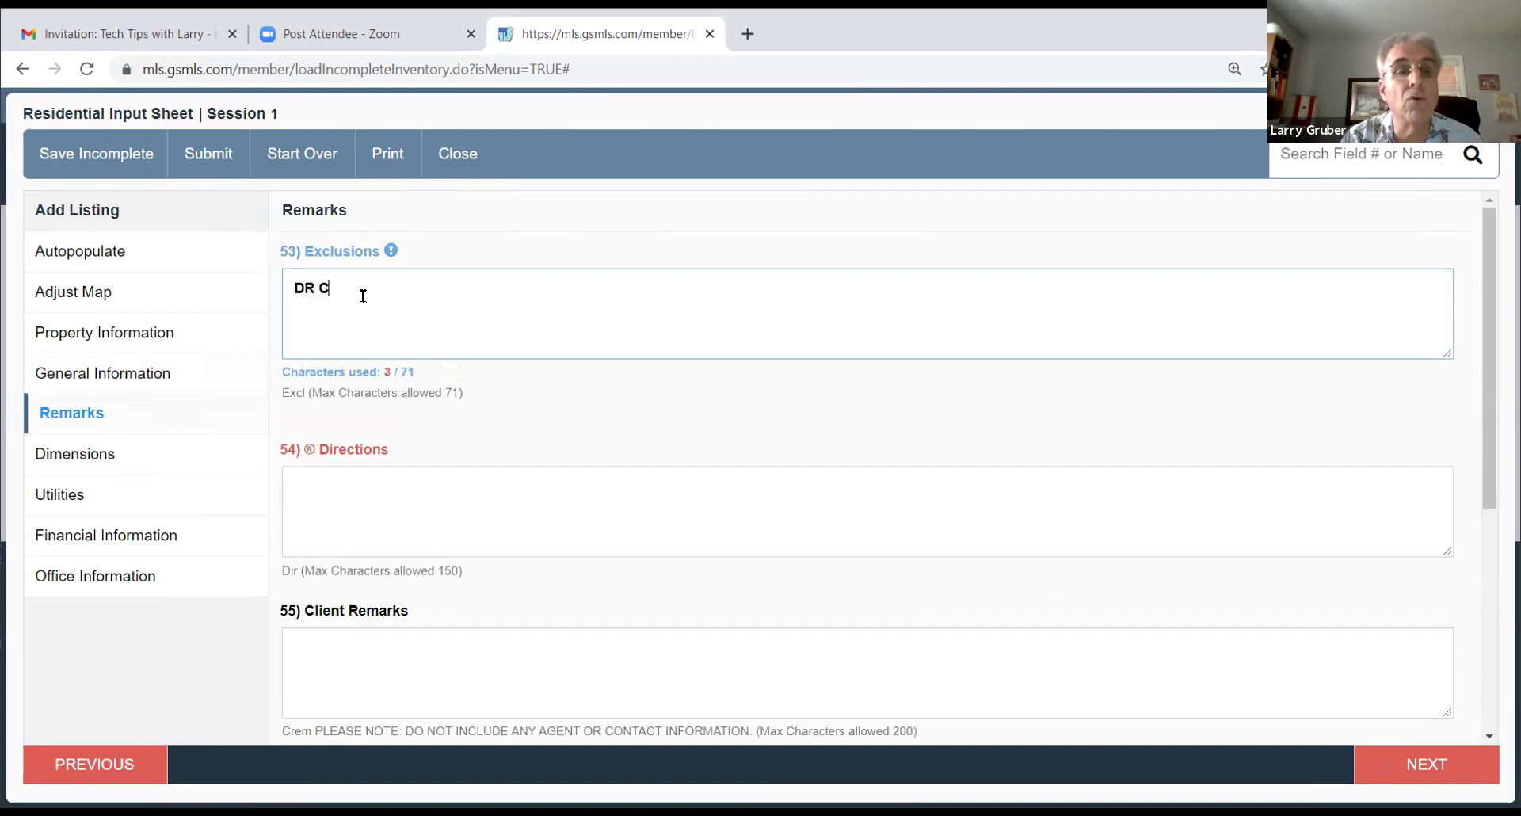
text(handelier)
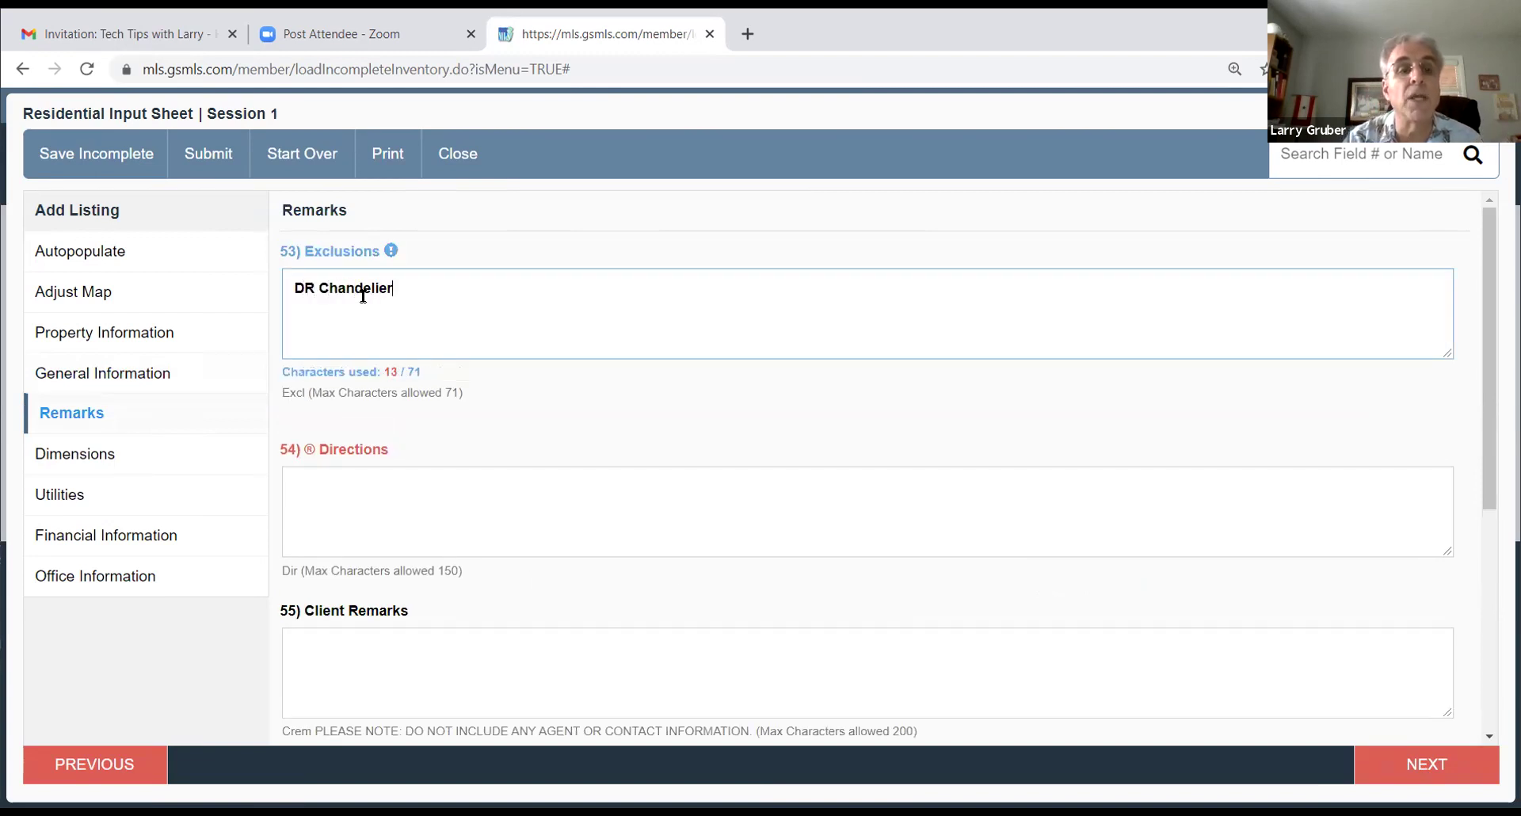
scroll(372, 309, down, 3)
scroll(434, 349, up, 3)
Step: Enter 'Off Rector or Frederick' as the listing's directions
click(355, 490)
text(Off)
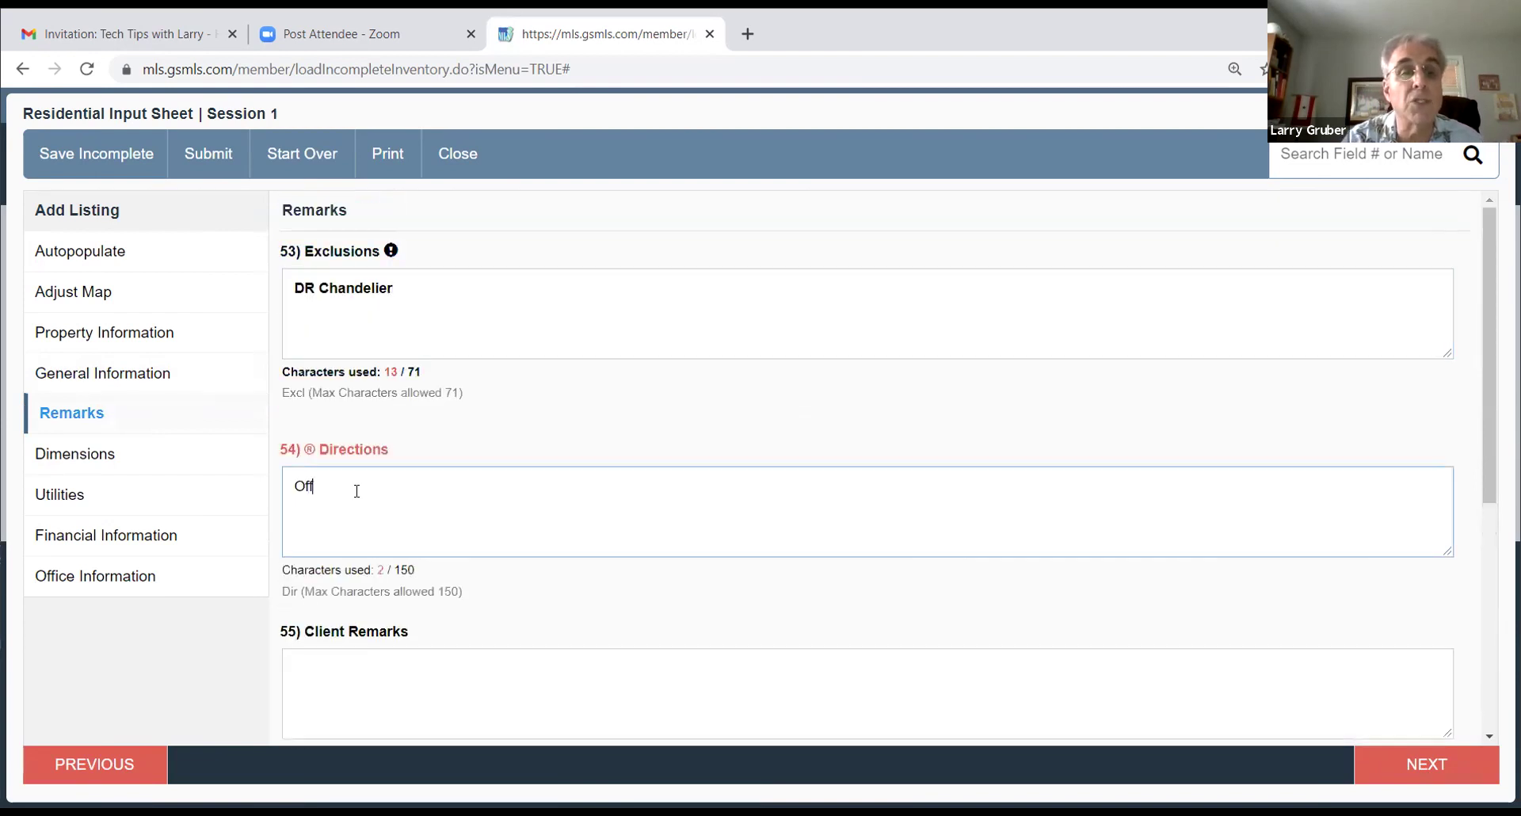
text( Redtor or Frederick)
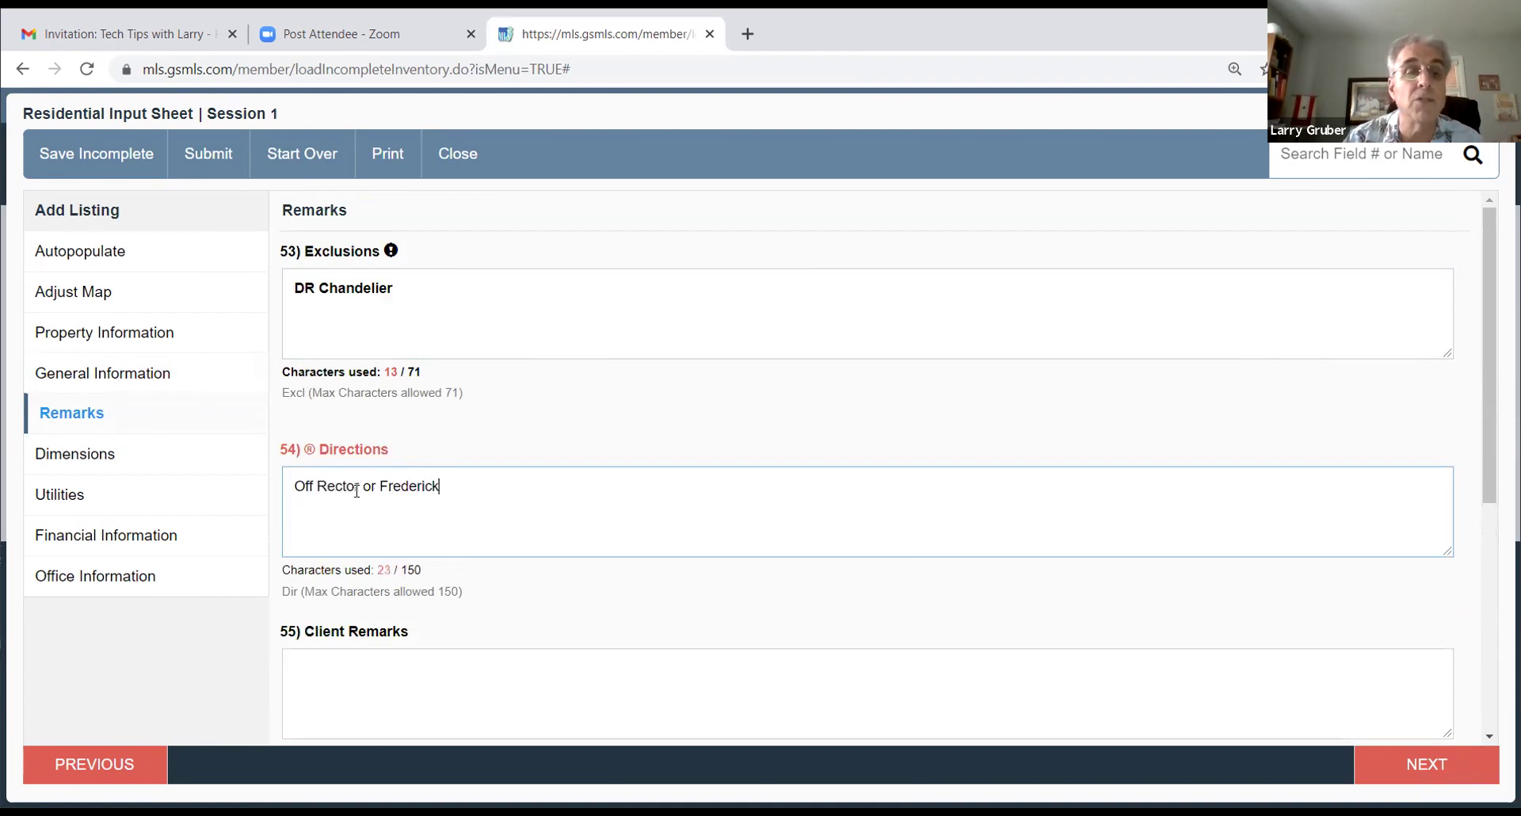
scroll(503, 471, down, 5)
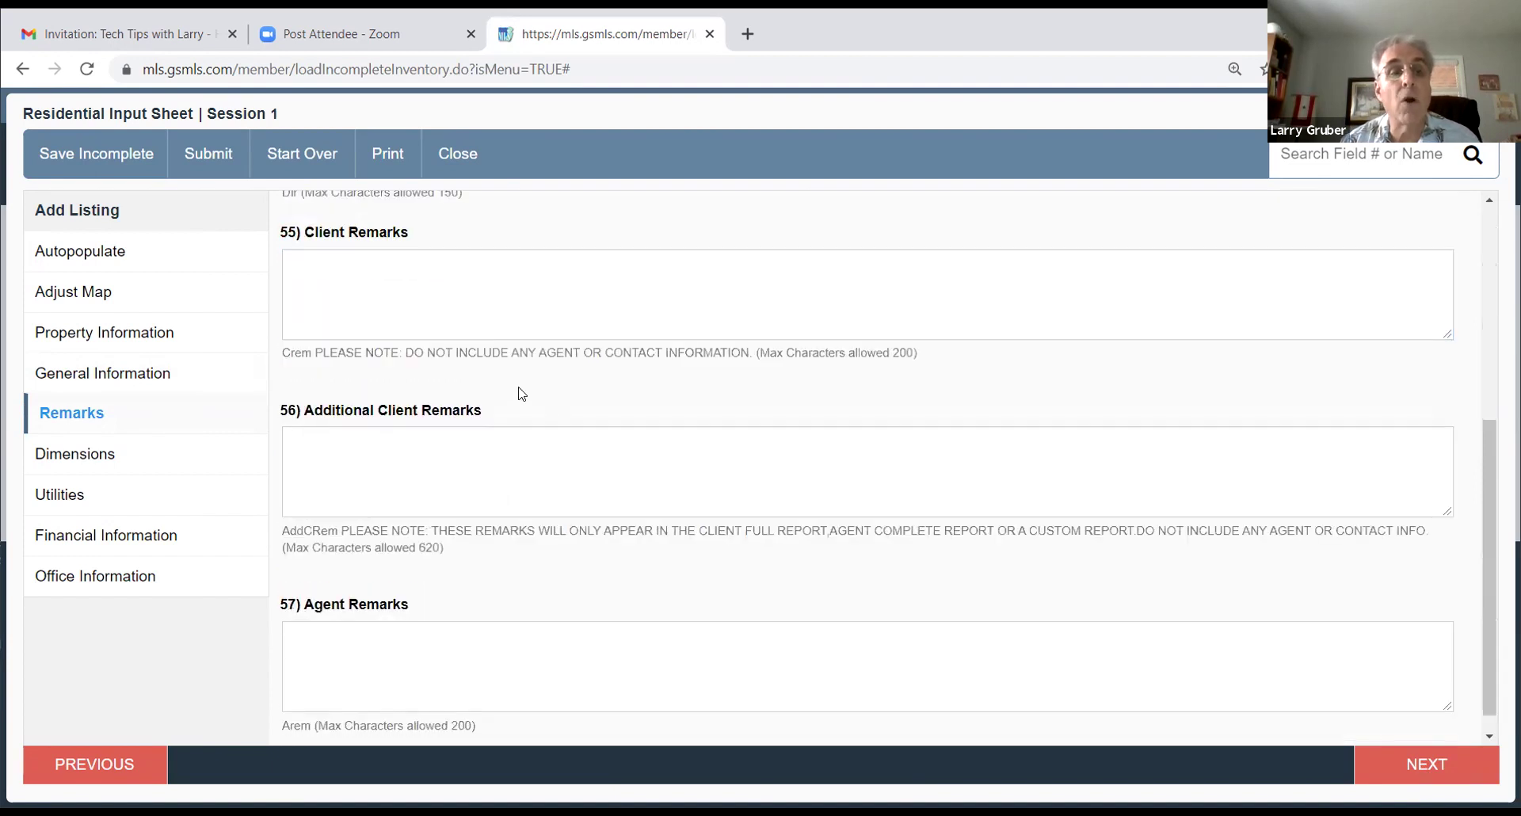
scroll(529, 392, up, 1)
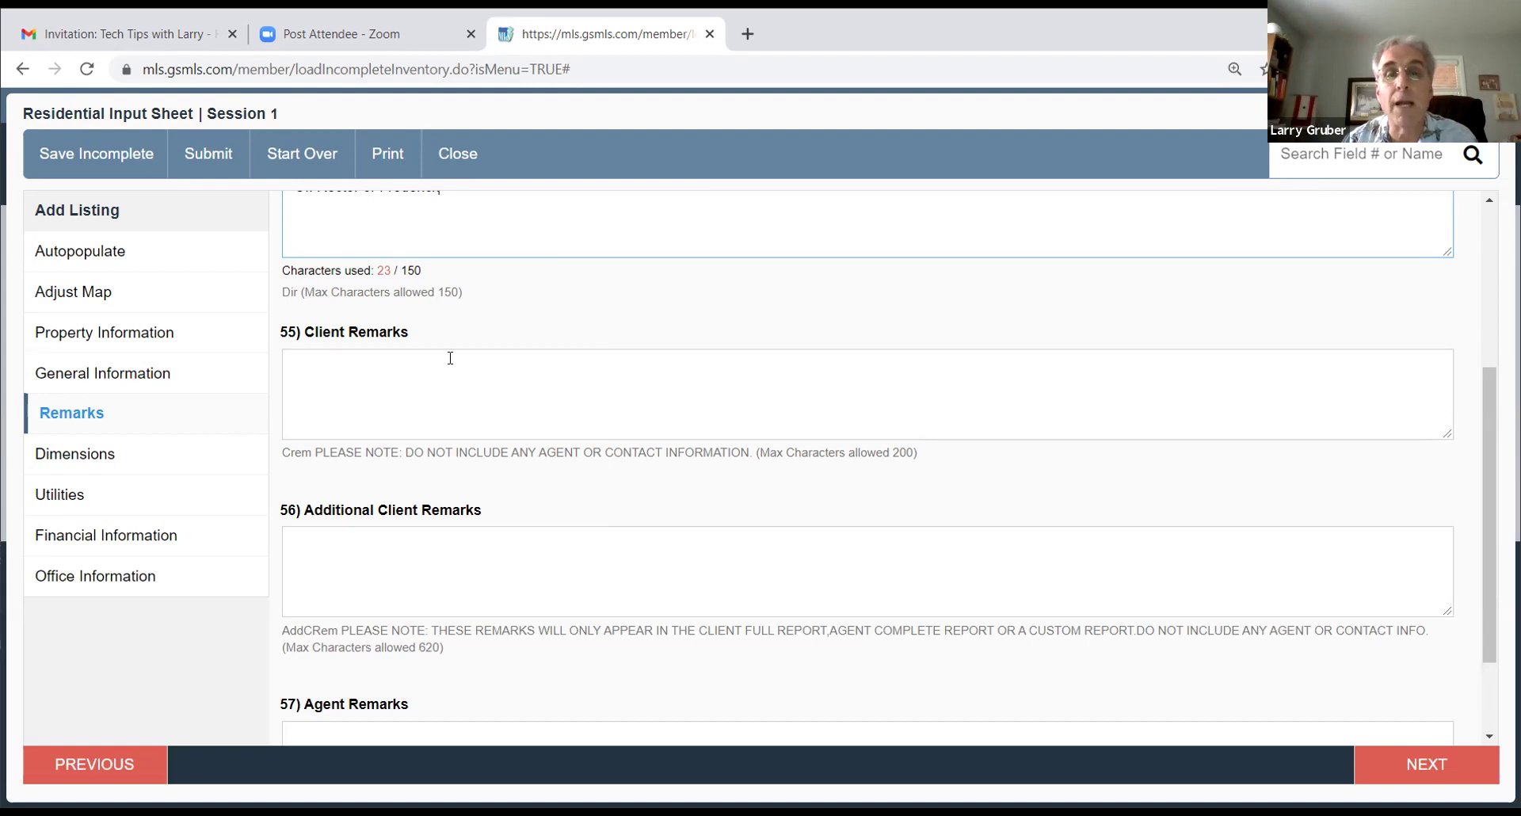
click(870, 458)
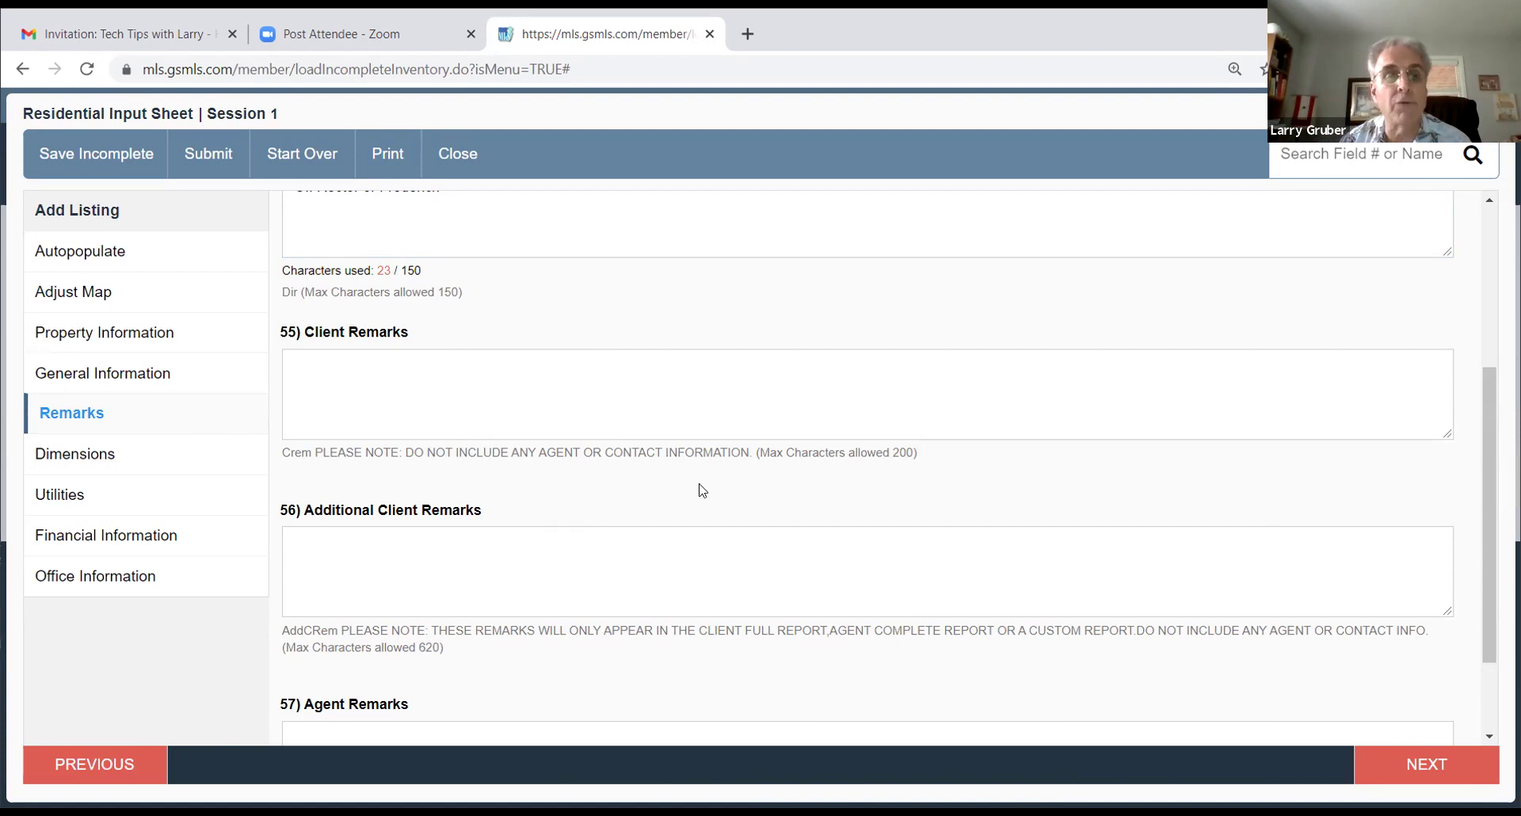
click(464, 377)
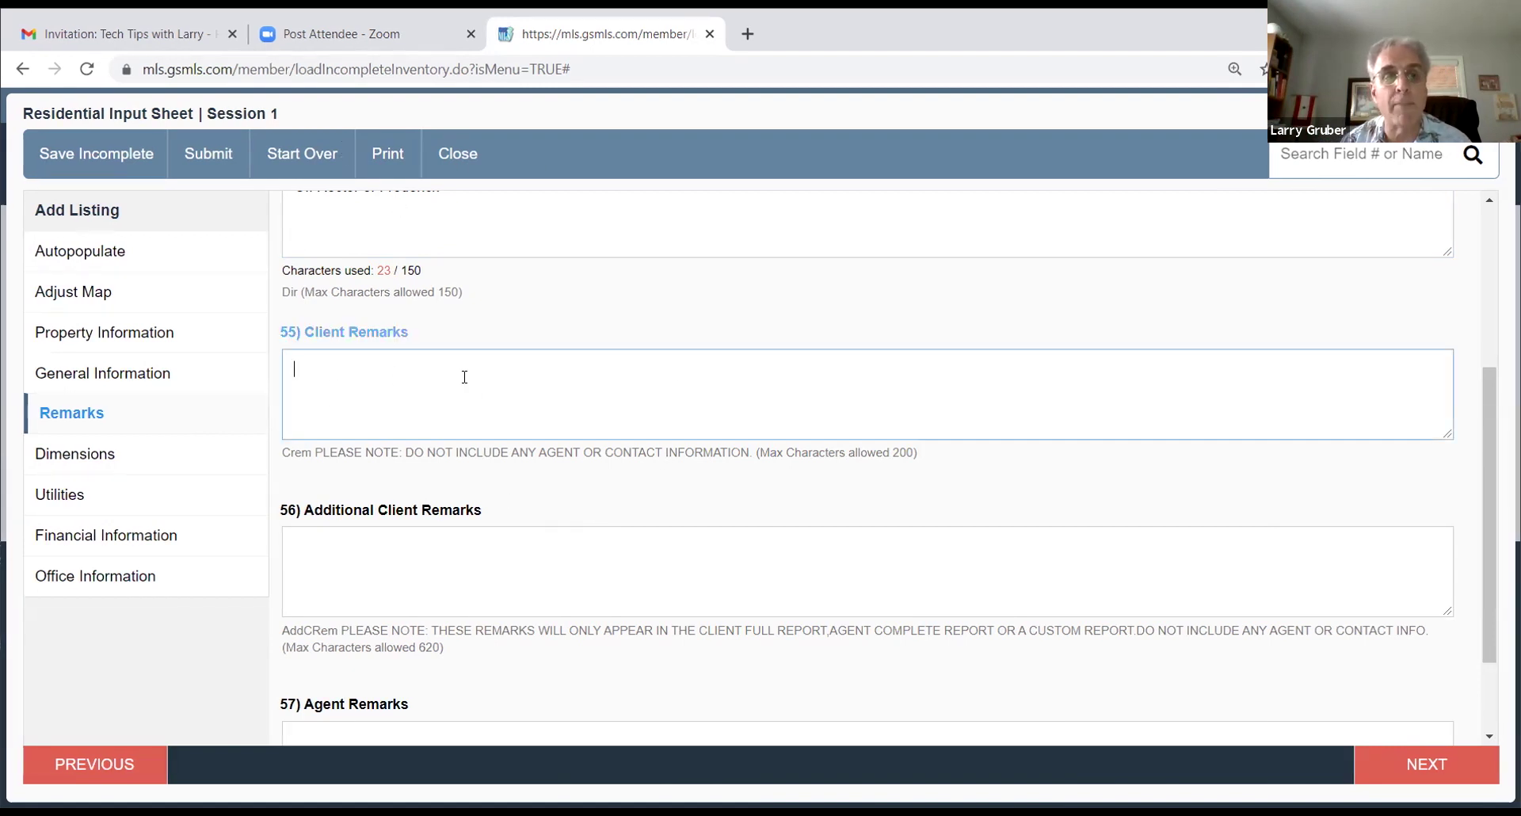
click(357, 555)
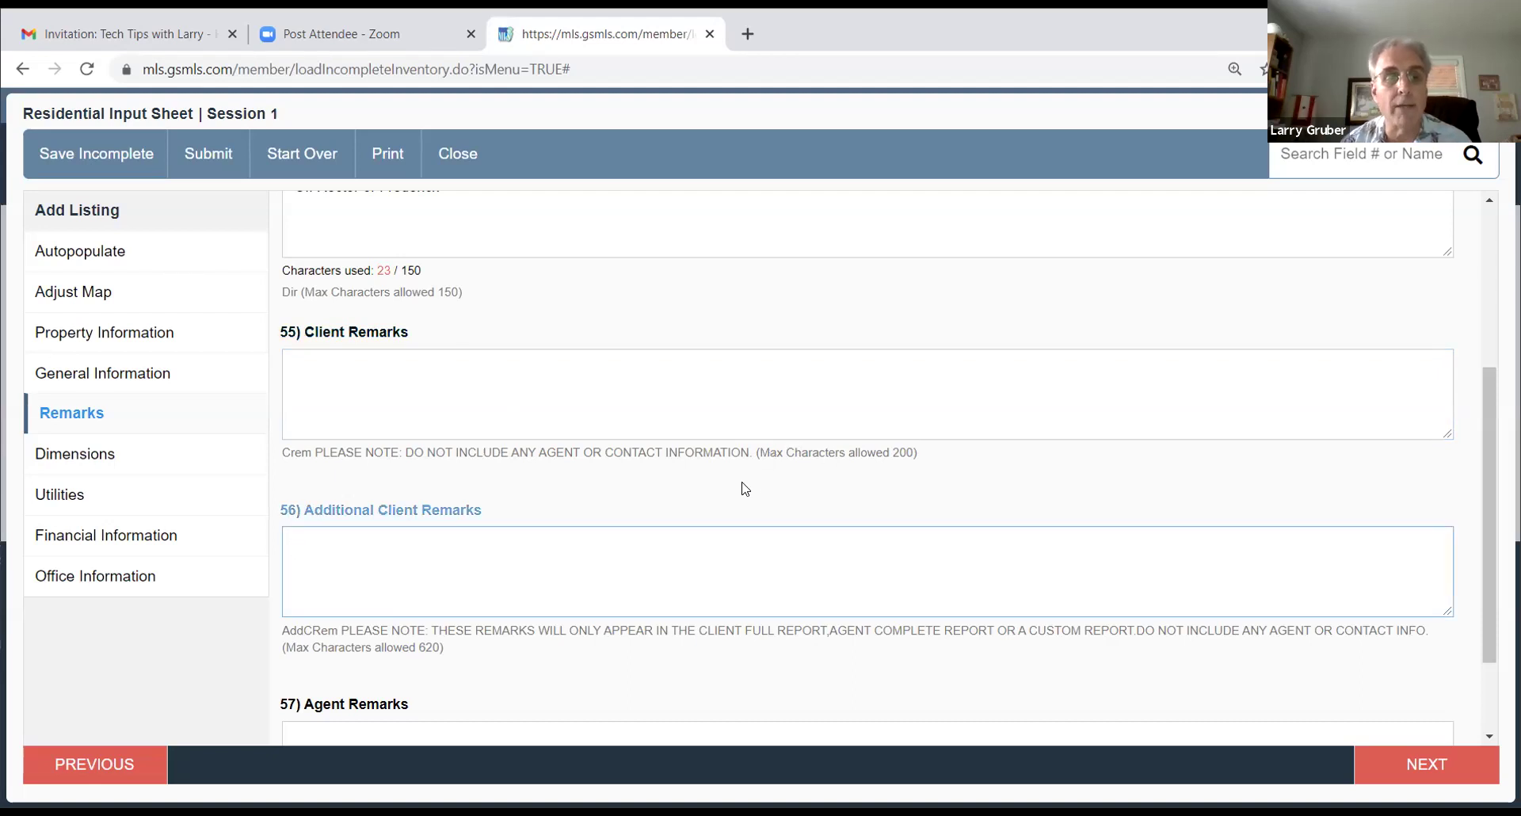
scroll(744, 486, down, 1)
scroll(768, 482, down, 1)
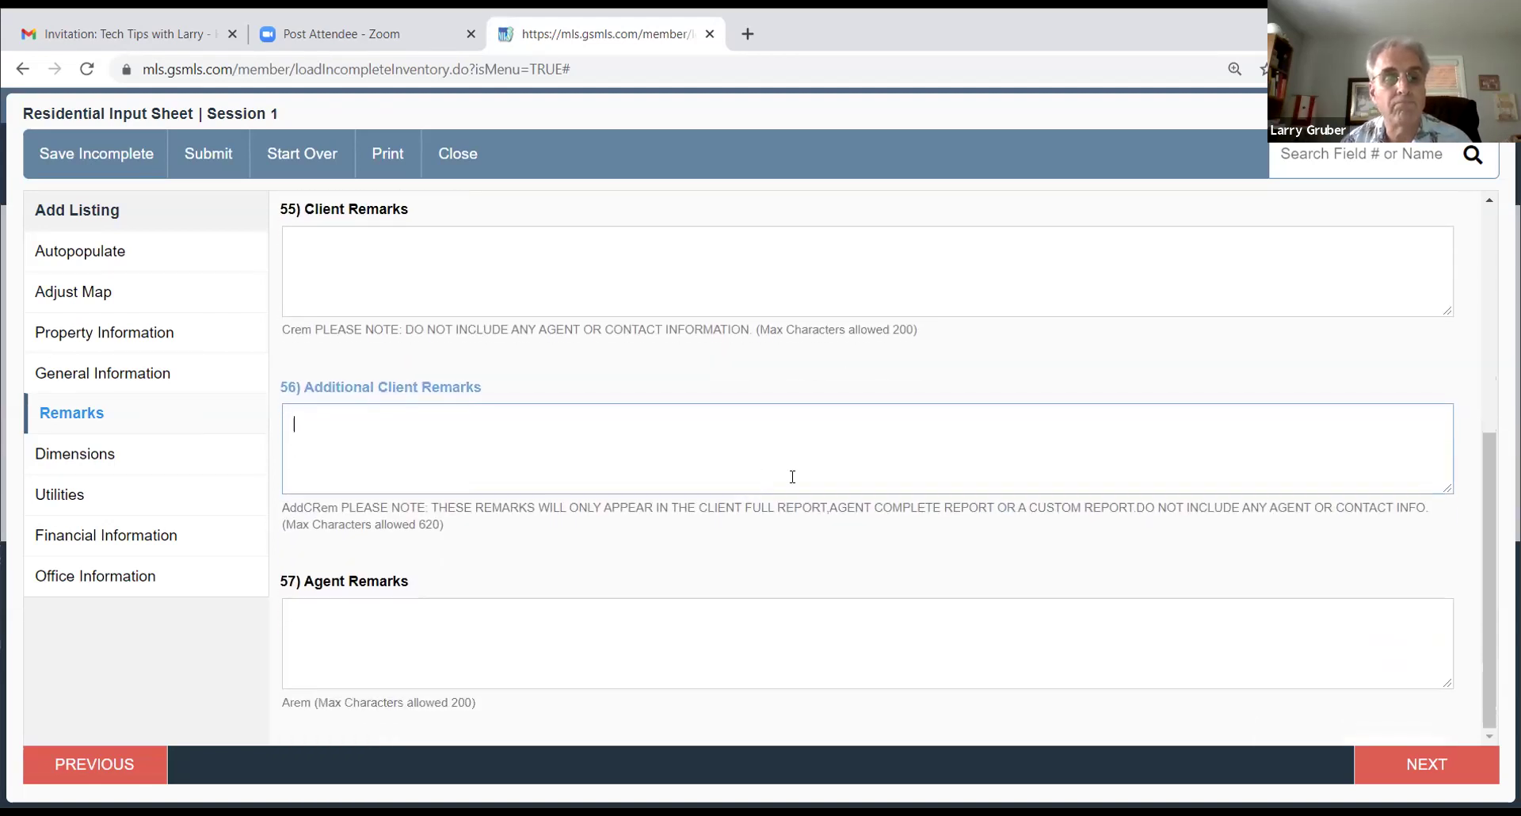
click(434, 633)
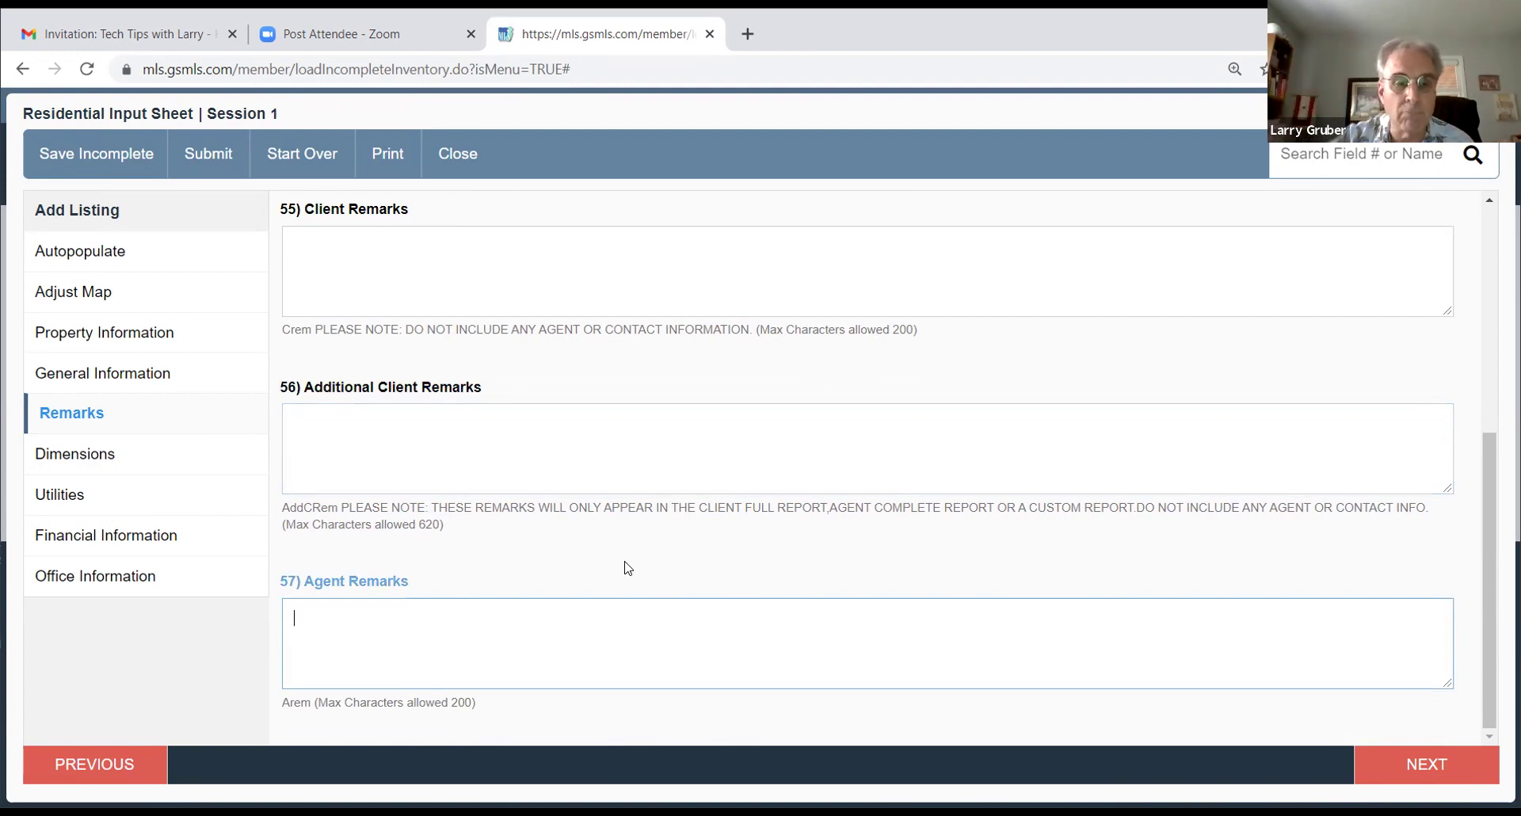
click(1383, 762)
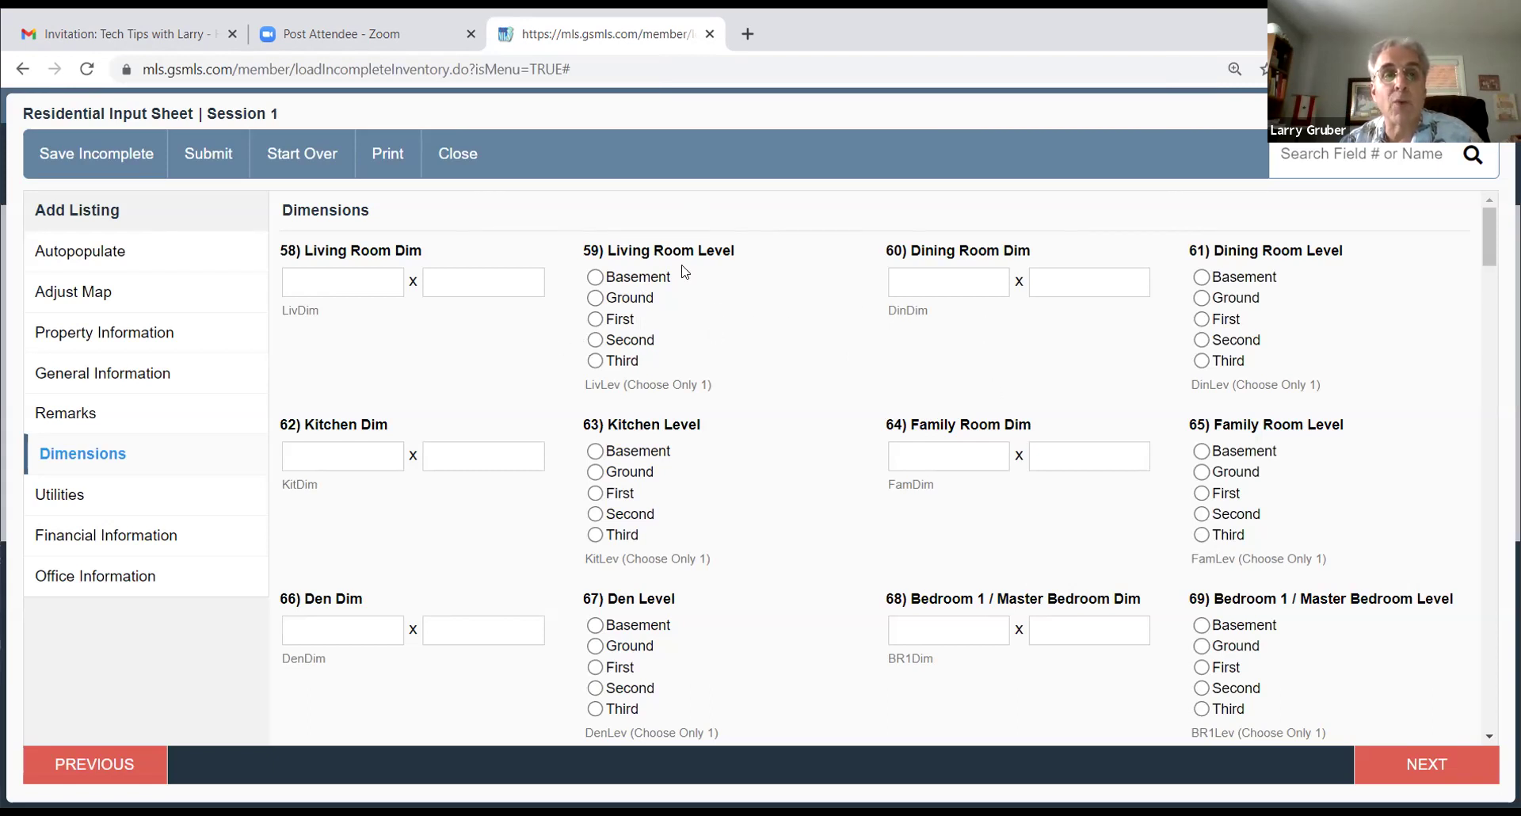
Step: Set Living Room, Dining Room and Kitchen levels to First, and Family Room to Basement
click(596, 322)
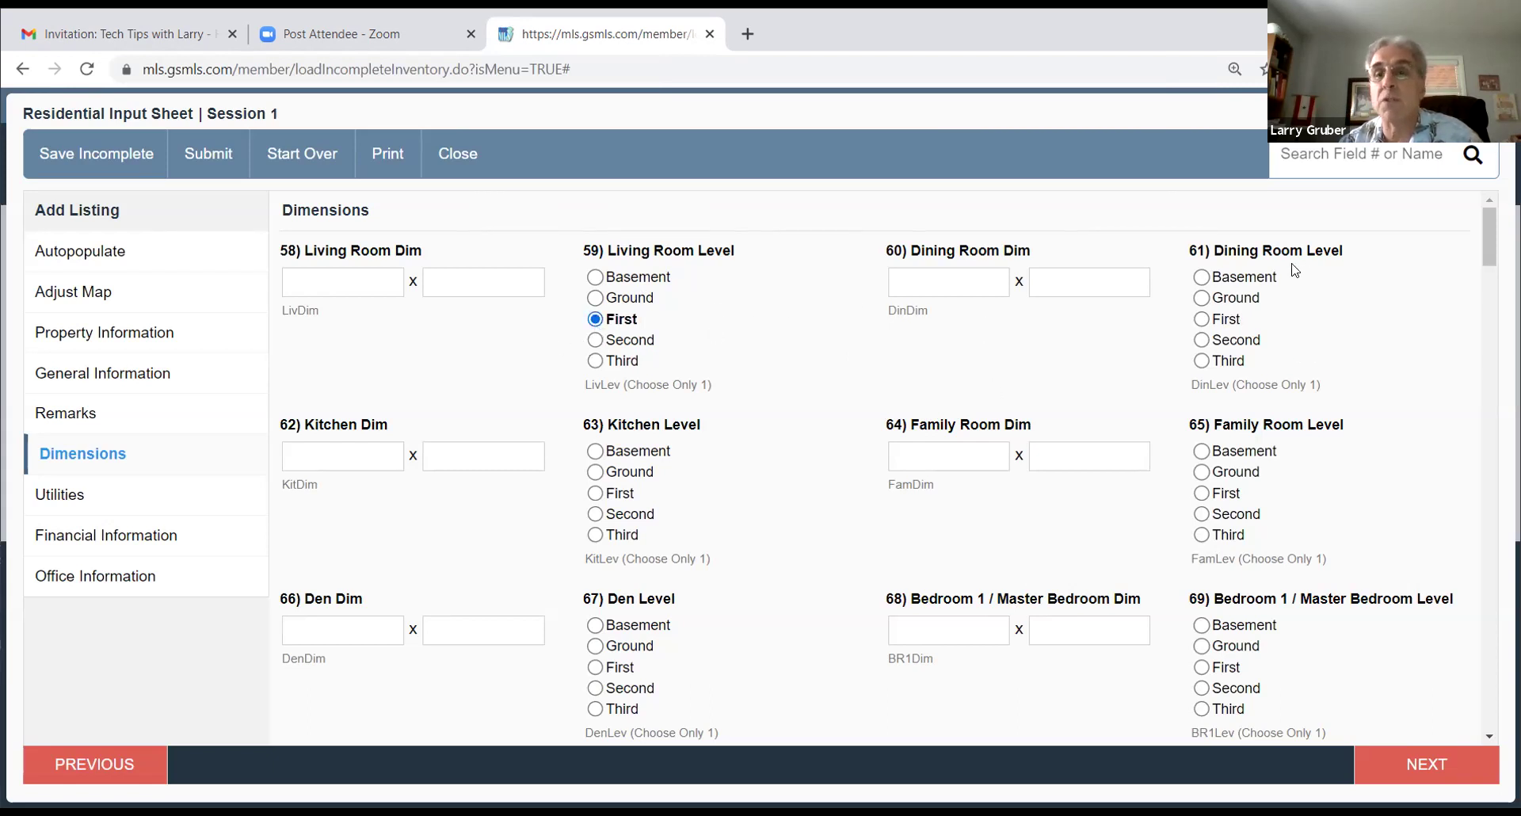
click(1201, 321)
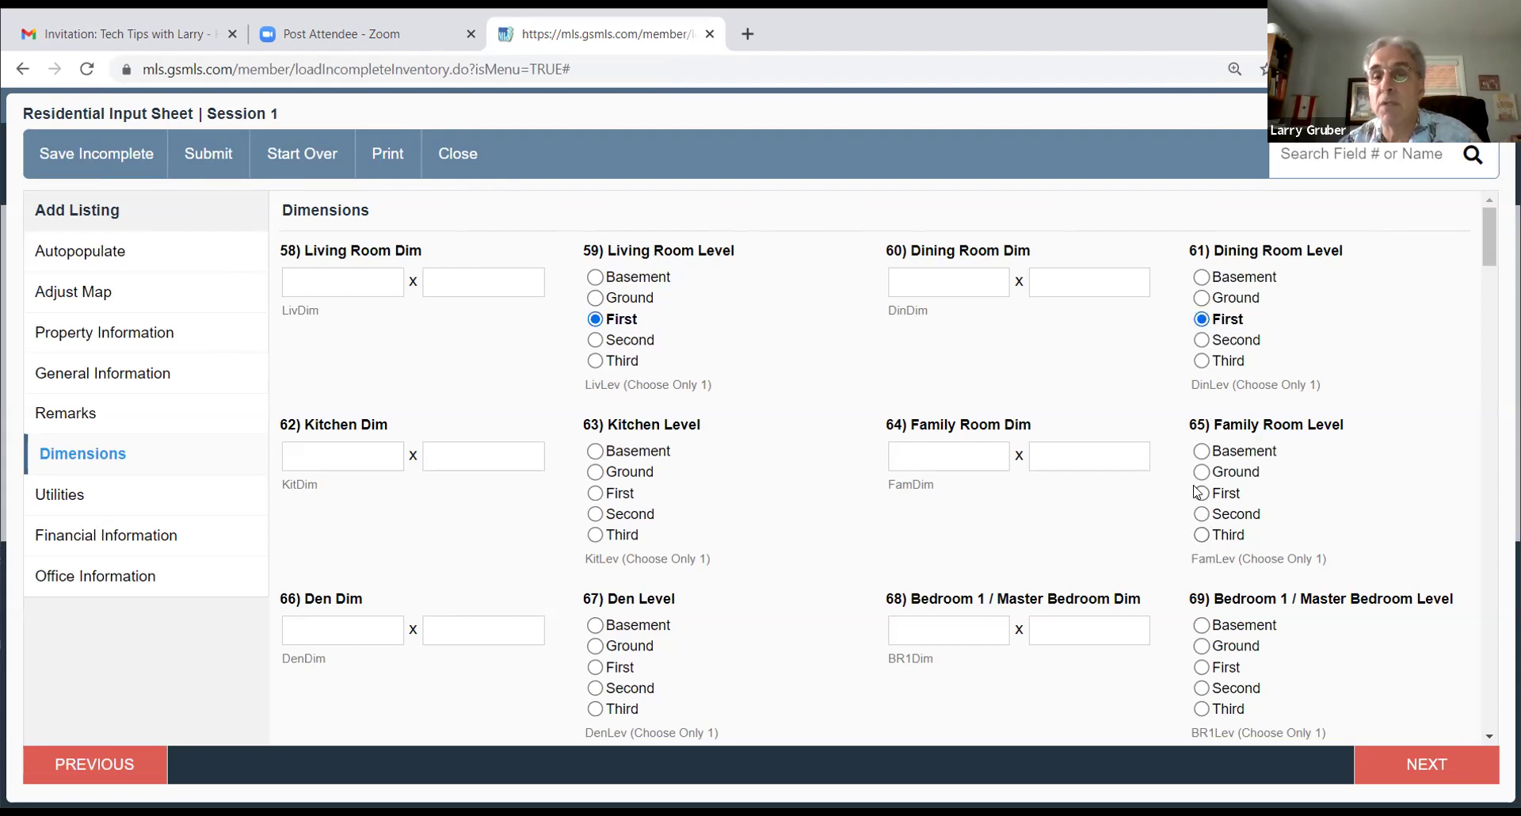
click(1202, 452)
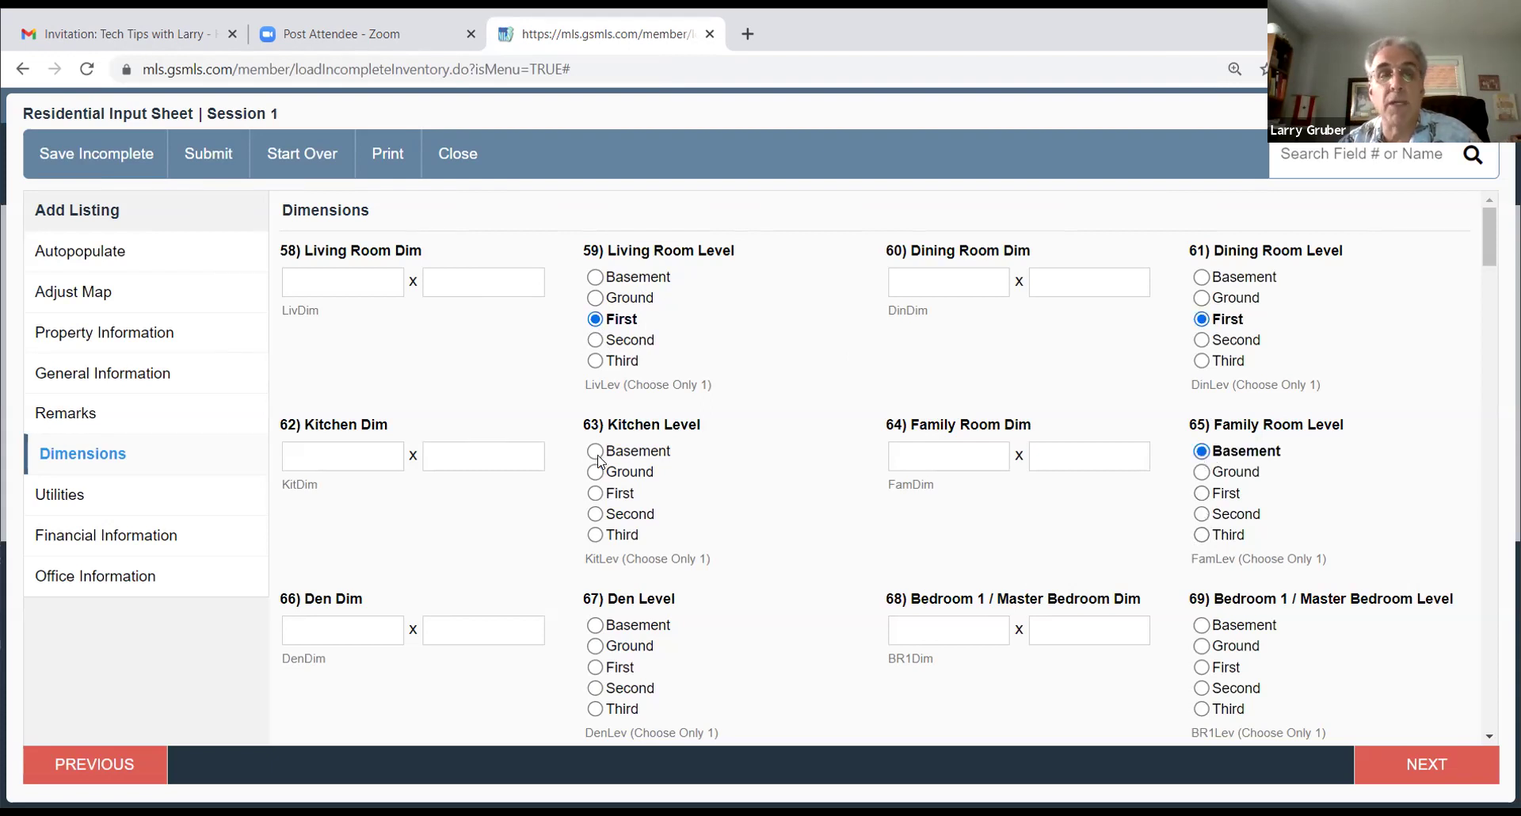
click(595, 493)
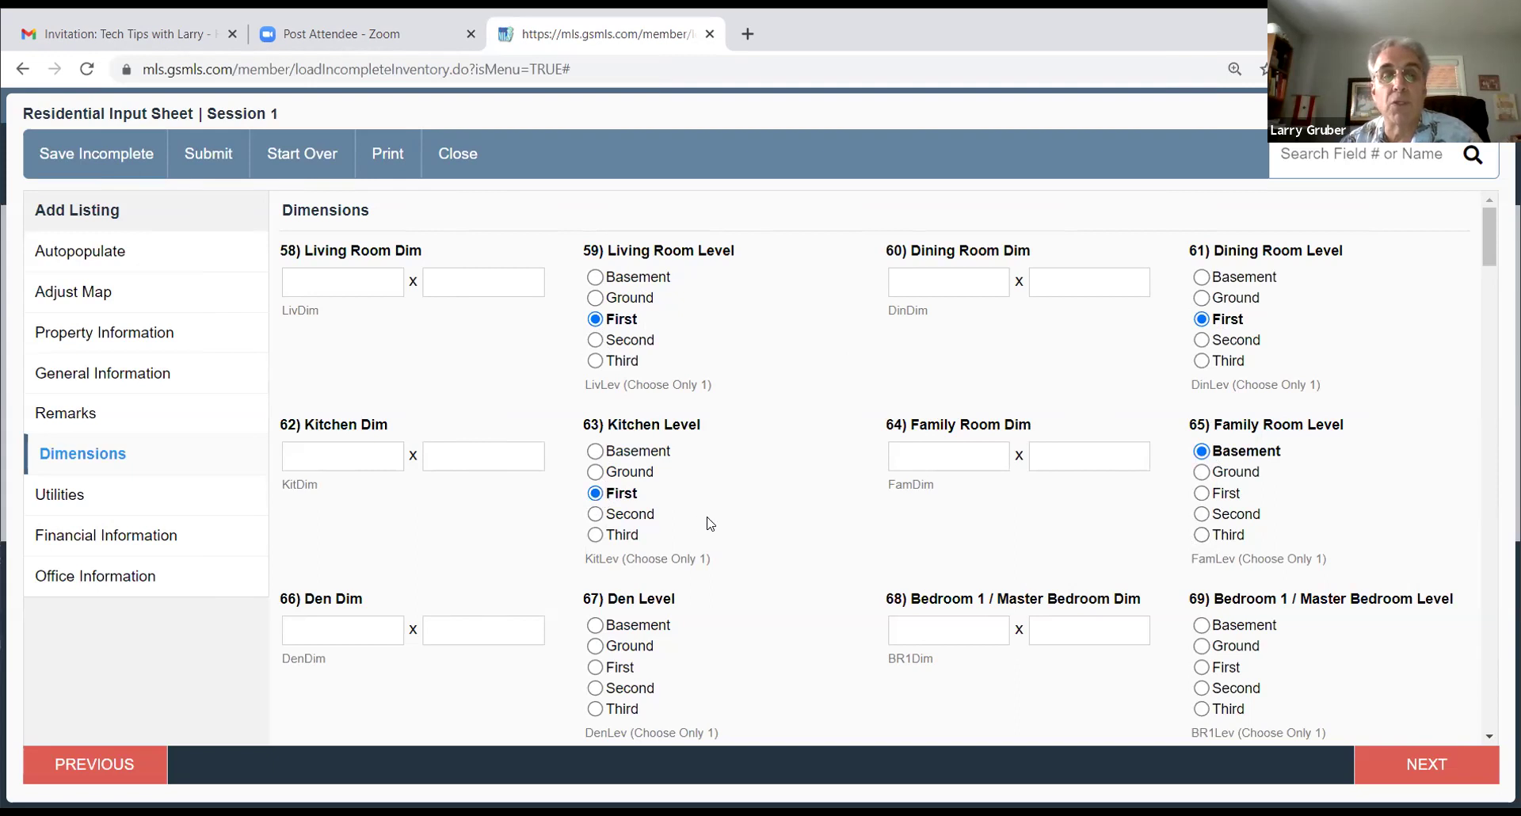
scroll(708, 521, down, 5)
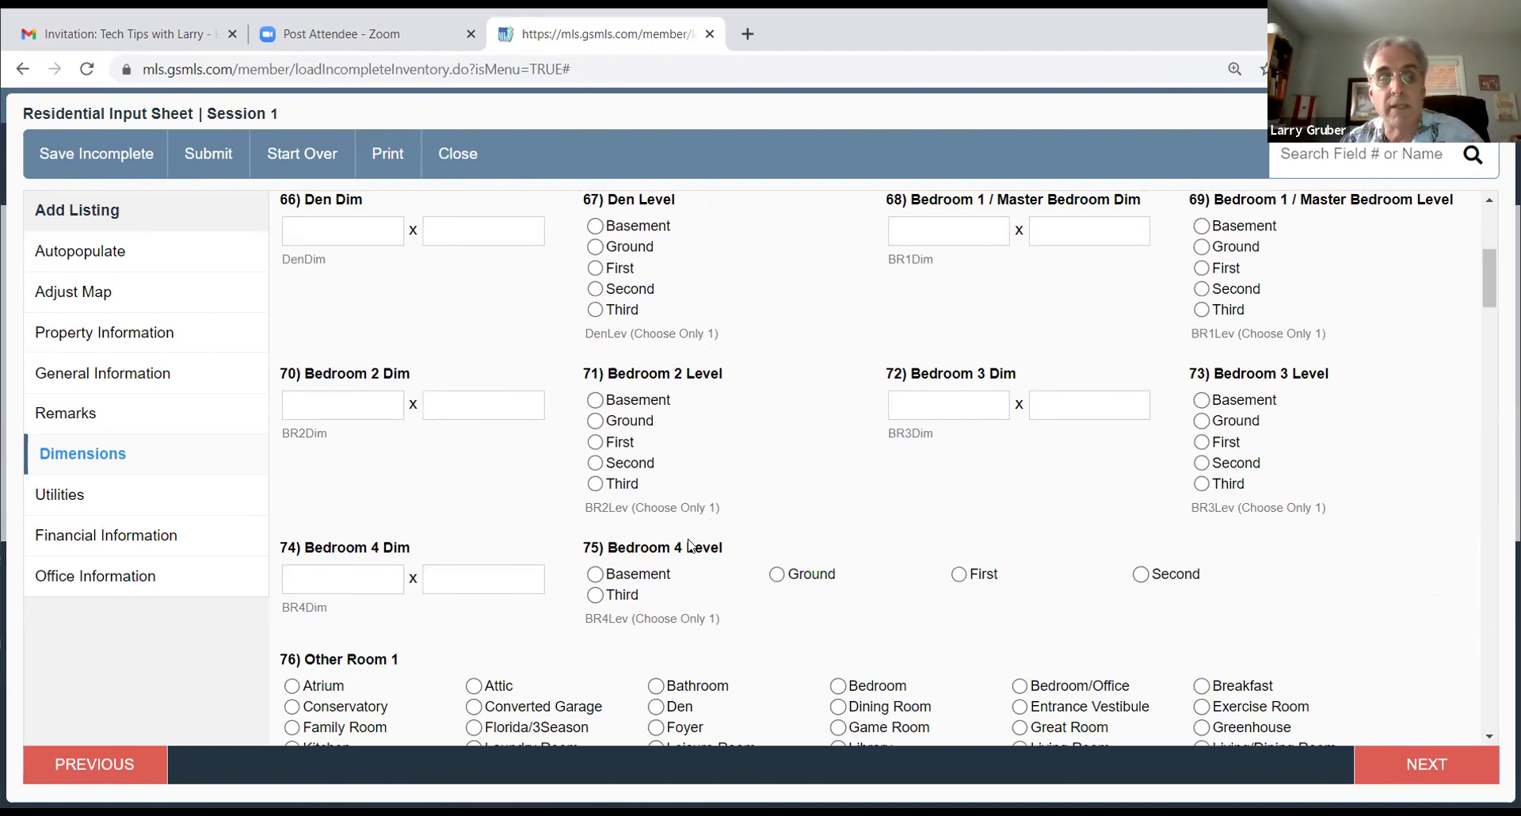
Step: Change # Fireplaces from 0 to 1 and describe it as Gas Fireplace in Bedroom 1
scroll(751, 497, down, 3)
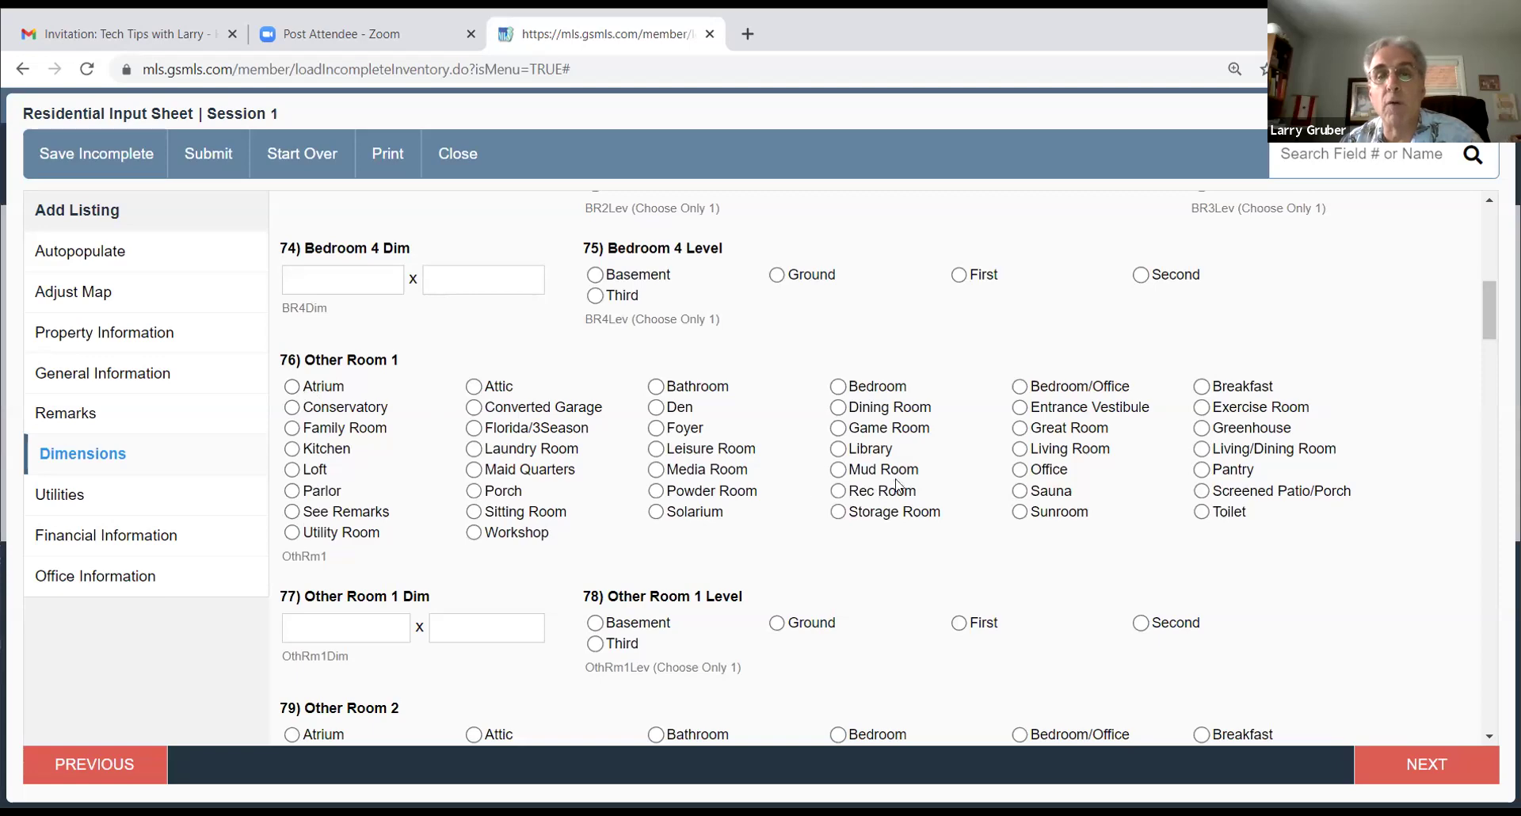
scroll(864, 464, down, 11)
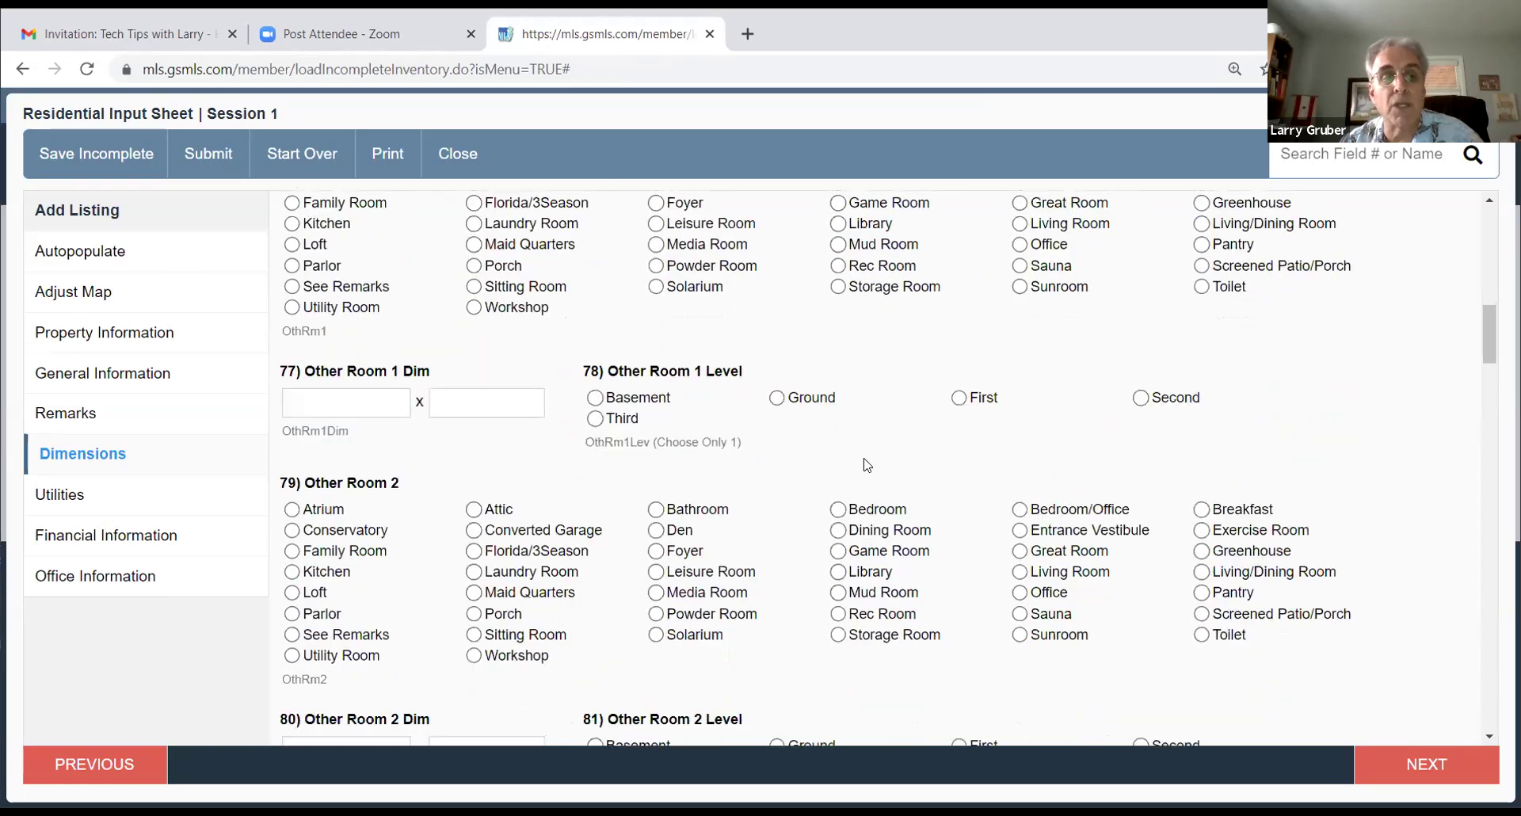
scroll(855, 467, down, 9)
scroll(856, 468, up, 4)
scroll(856, 469, up, 15)
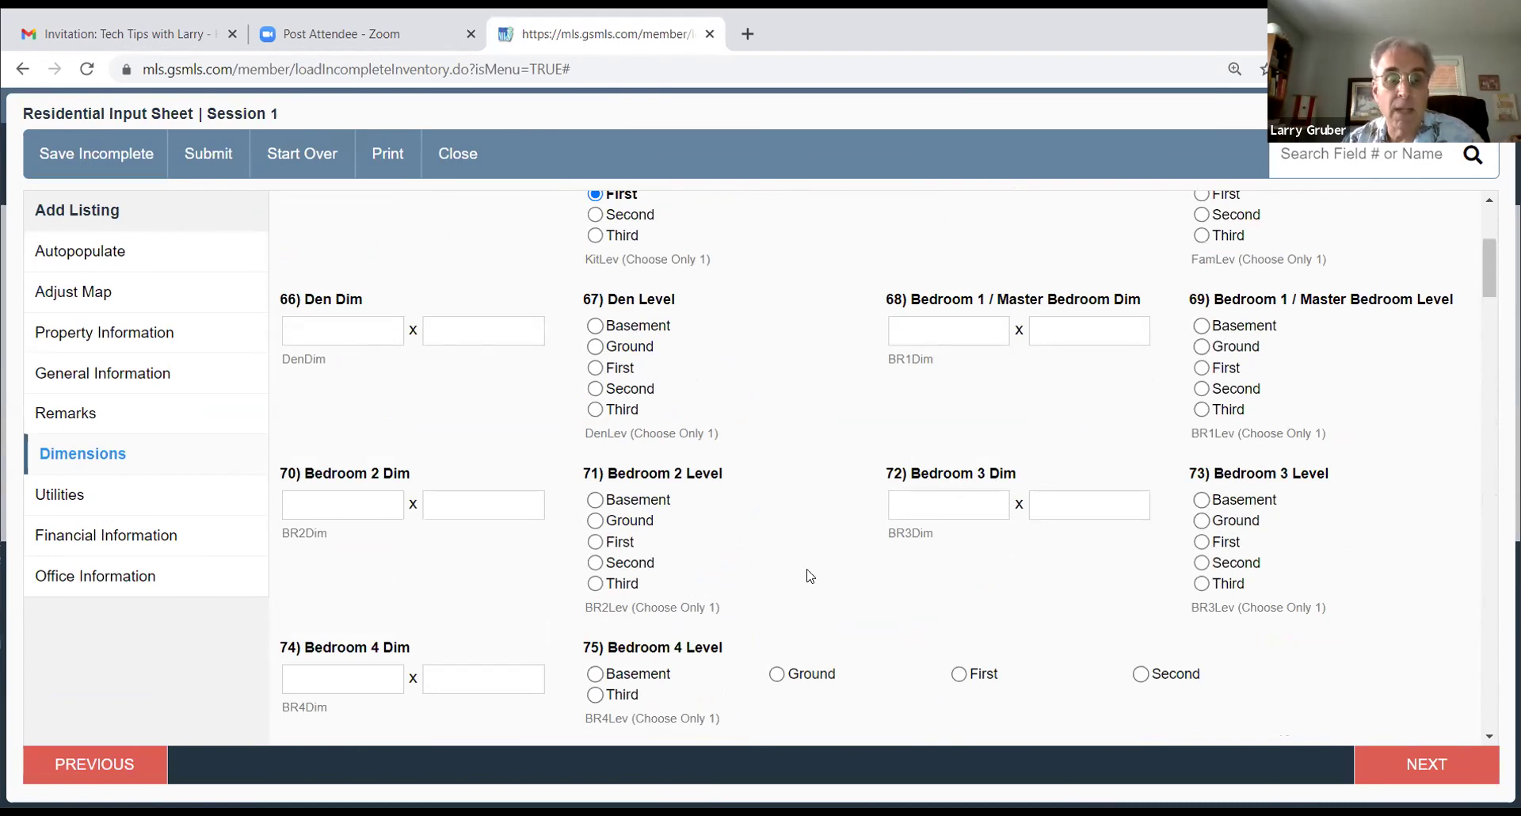
scroll(781, 586, down, 5)
scroll(781, 568, up, 9)
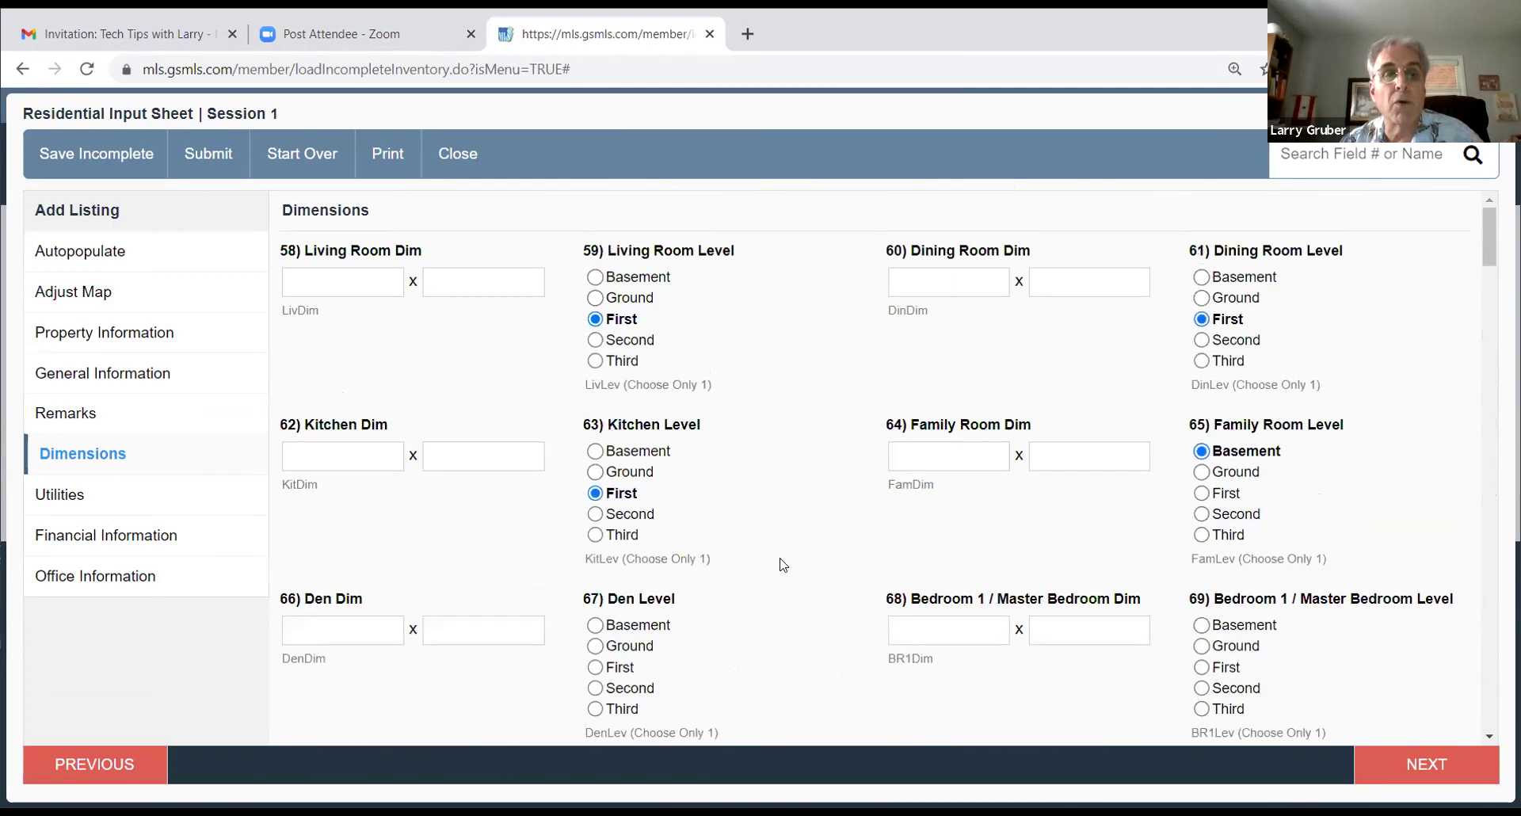
scroll(879, 511, down, 15)
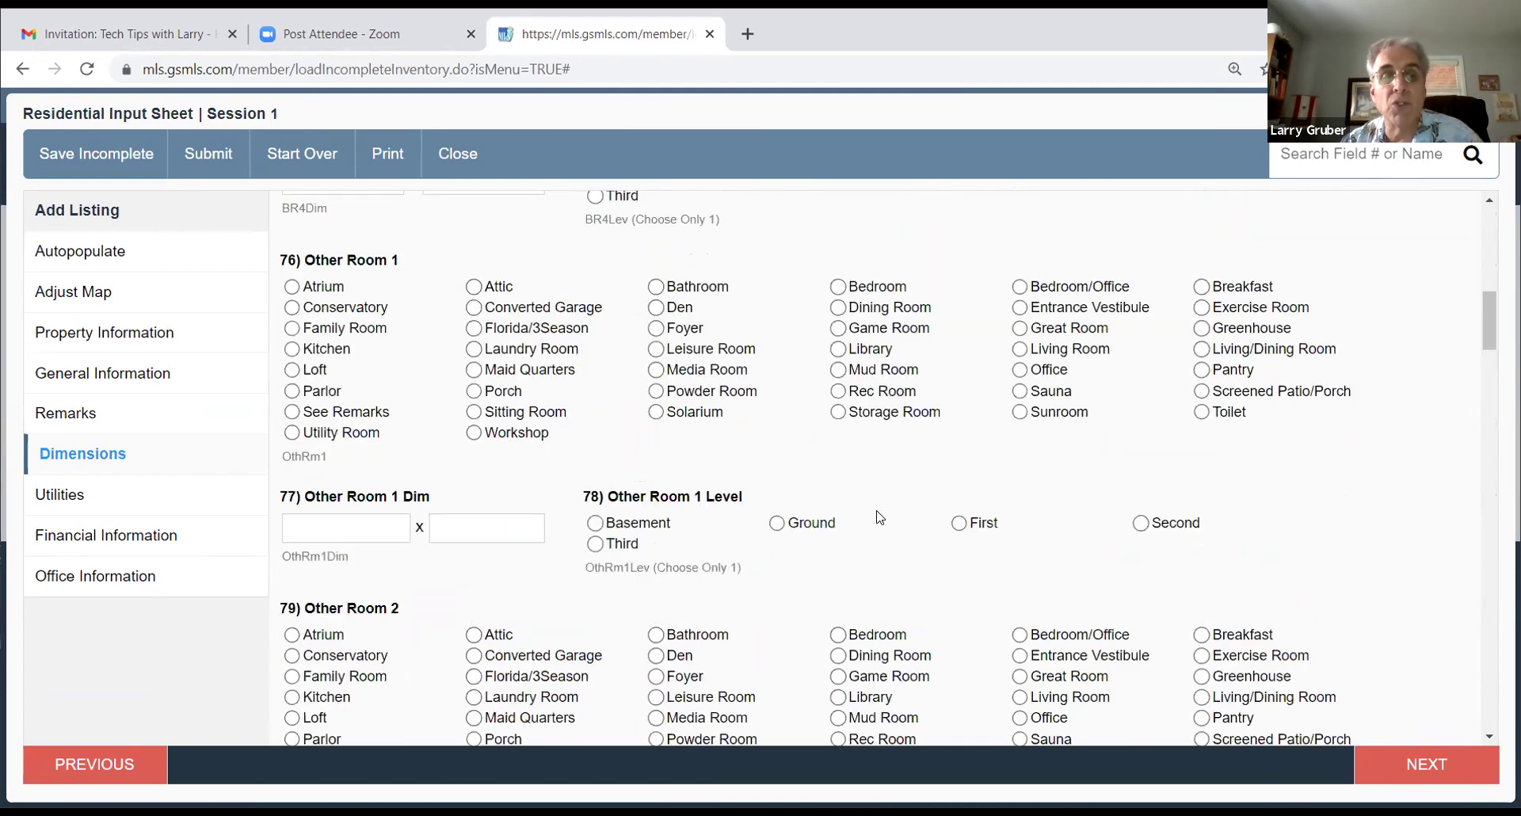
scroll(879, 517, down, 15)
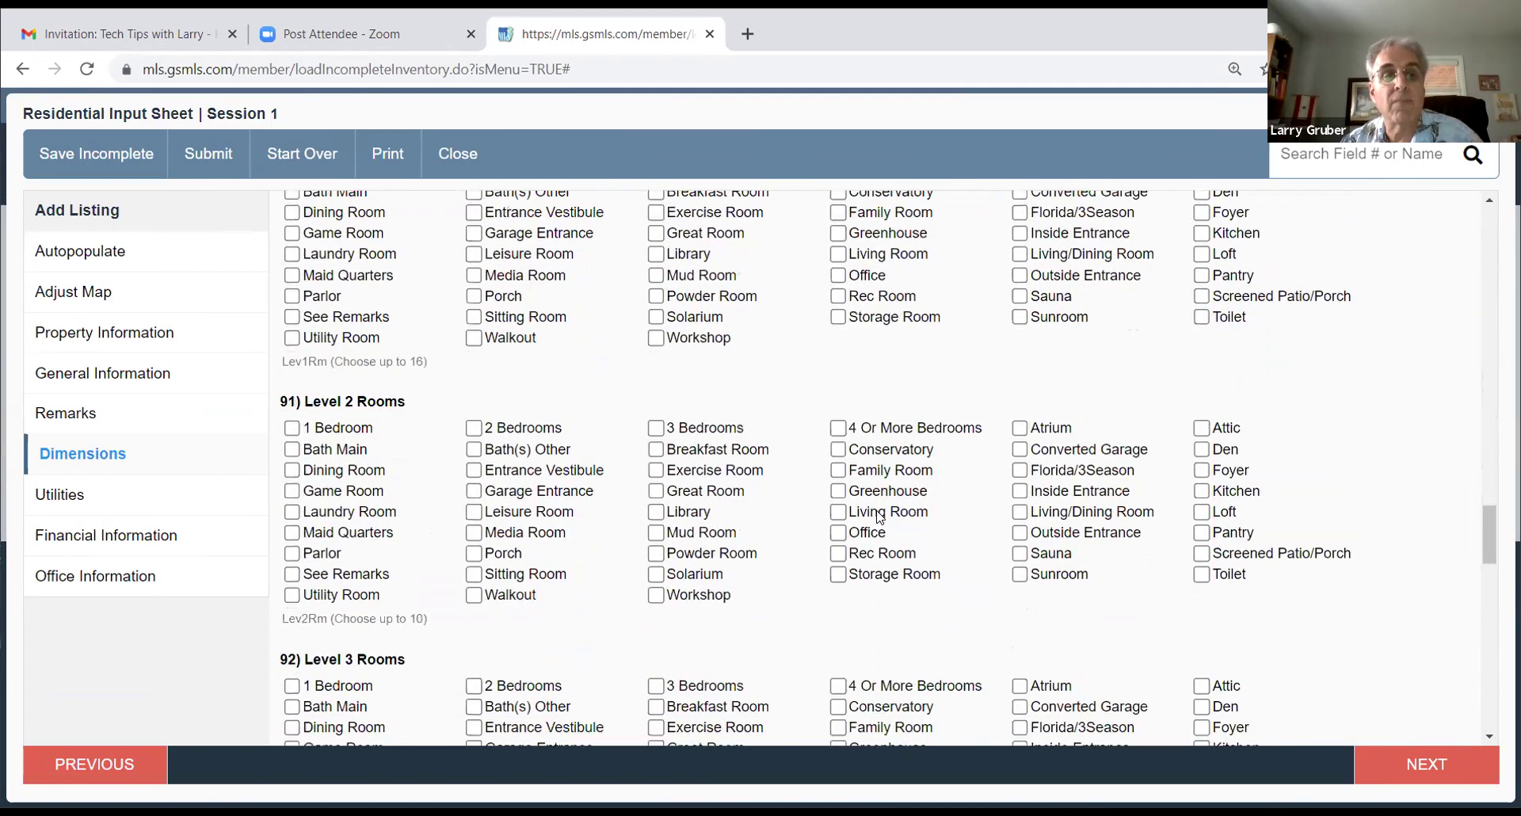
scroll(880, 517, down, 10)
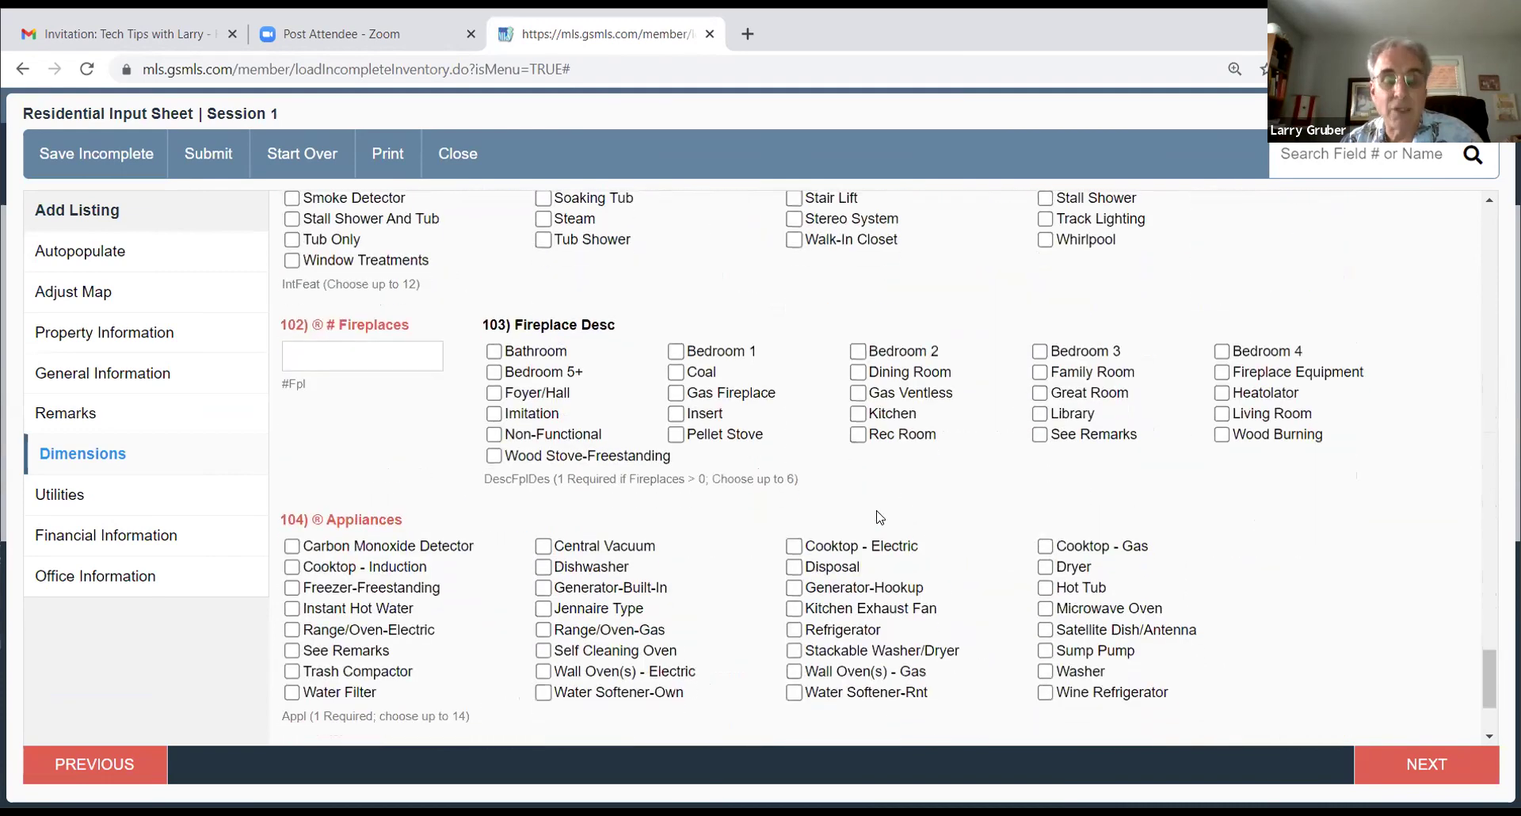
scroll(877, 517, up, 5)
scroll(792, 518, down, 3)
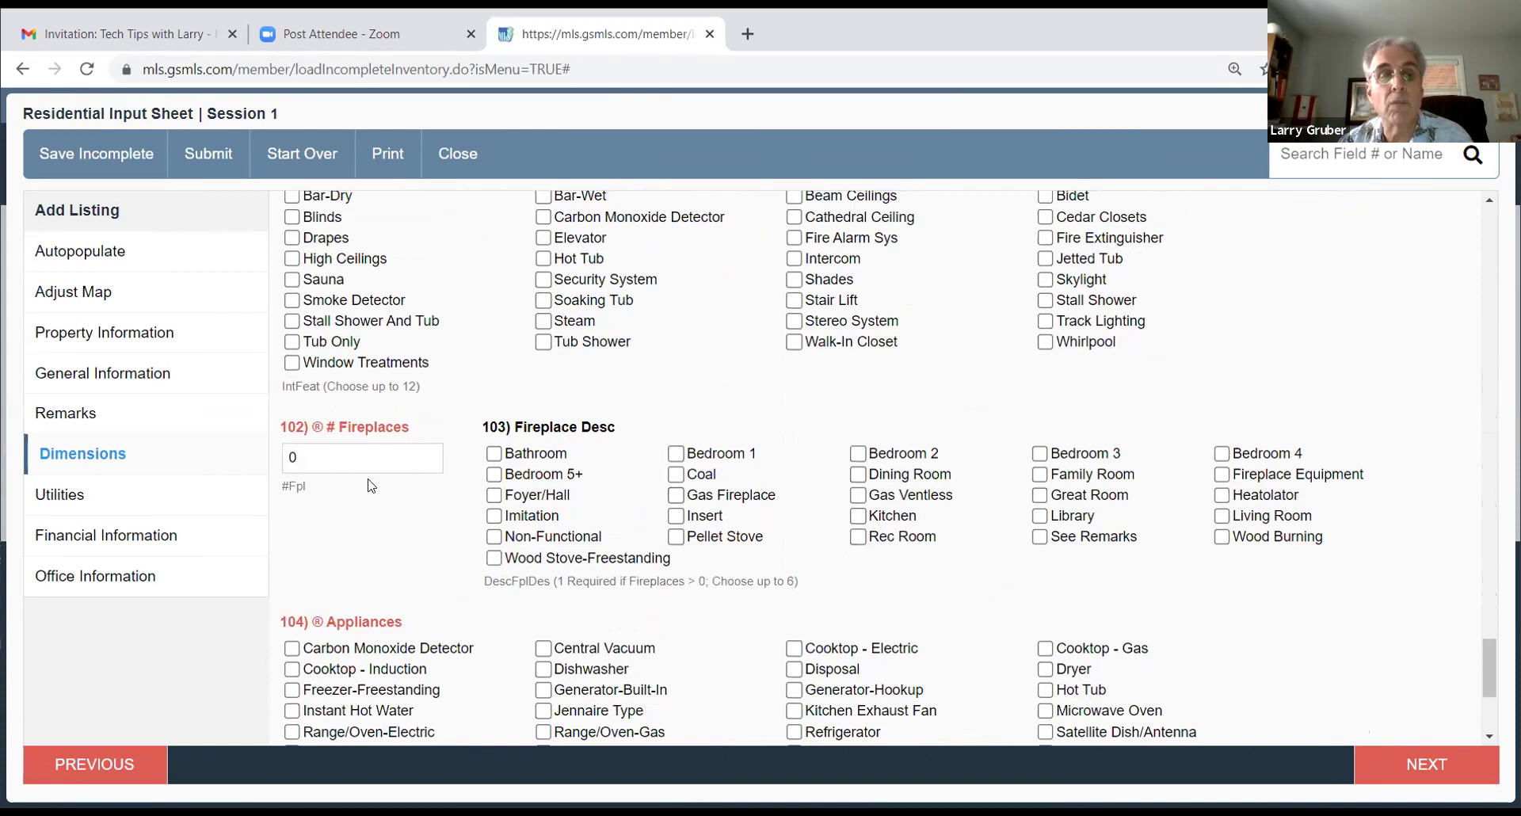
drag(296, 463, 265, 456)
click(384, 517)
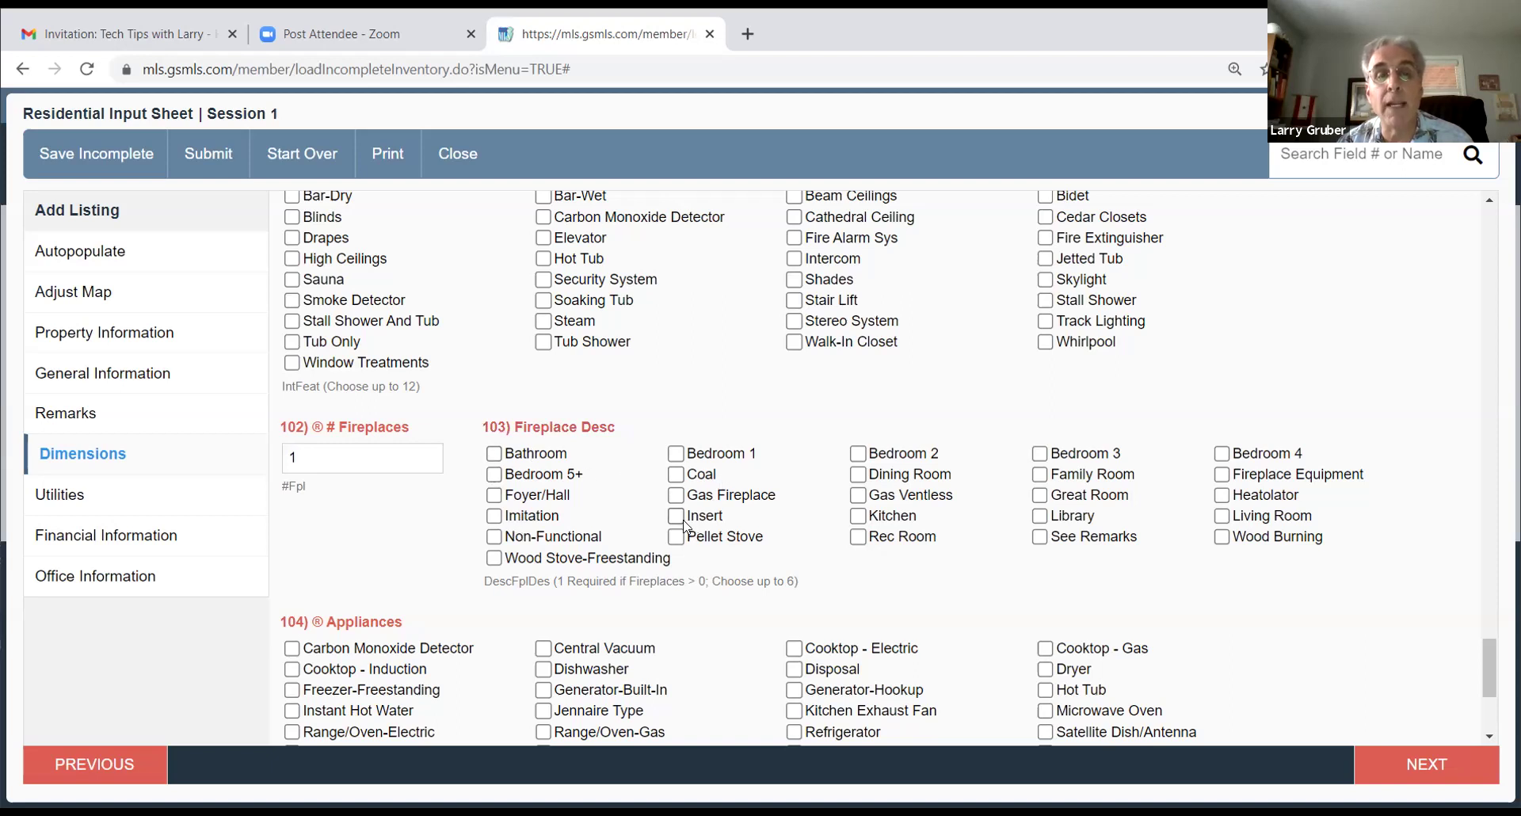
click(678, 499)
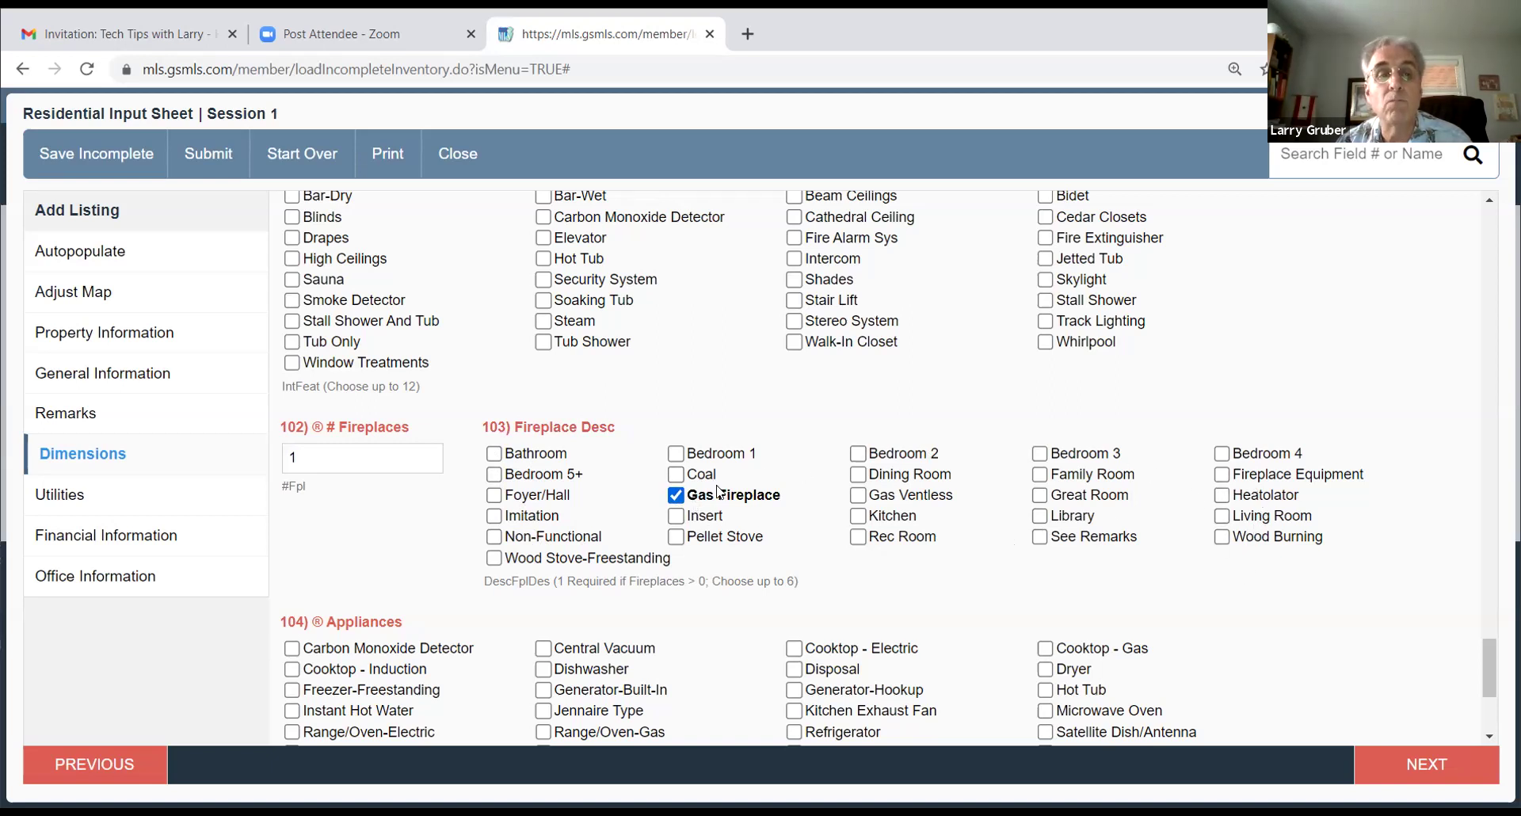
click(675, 453)
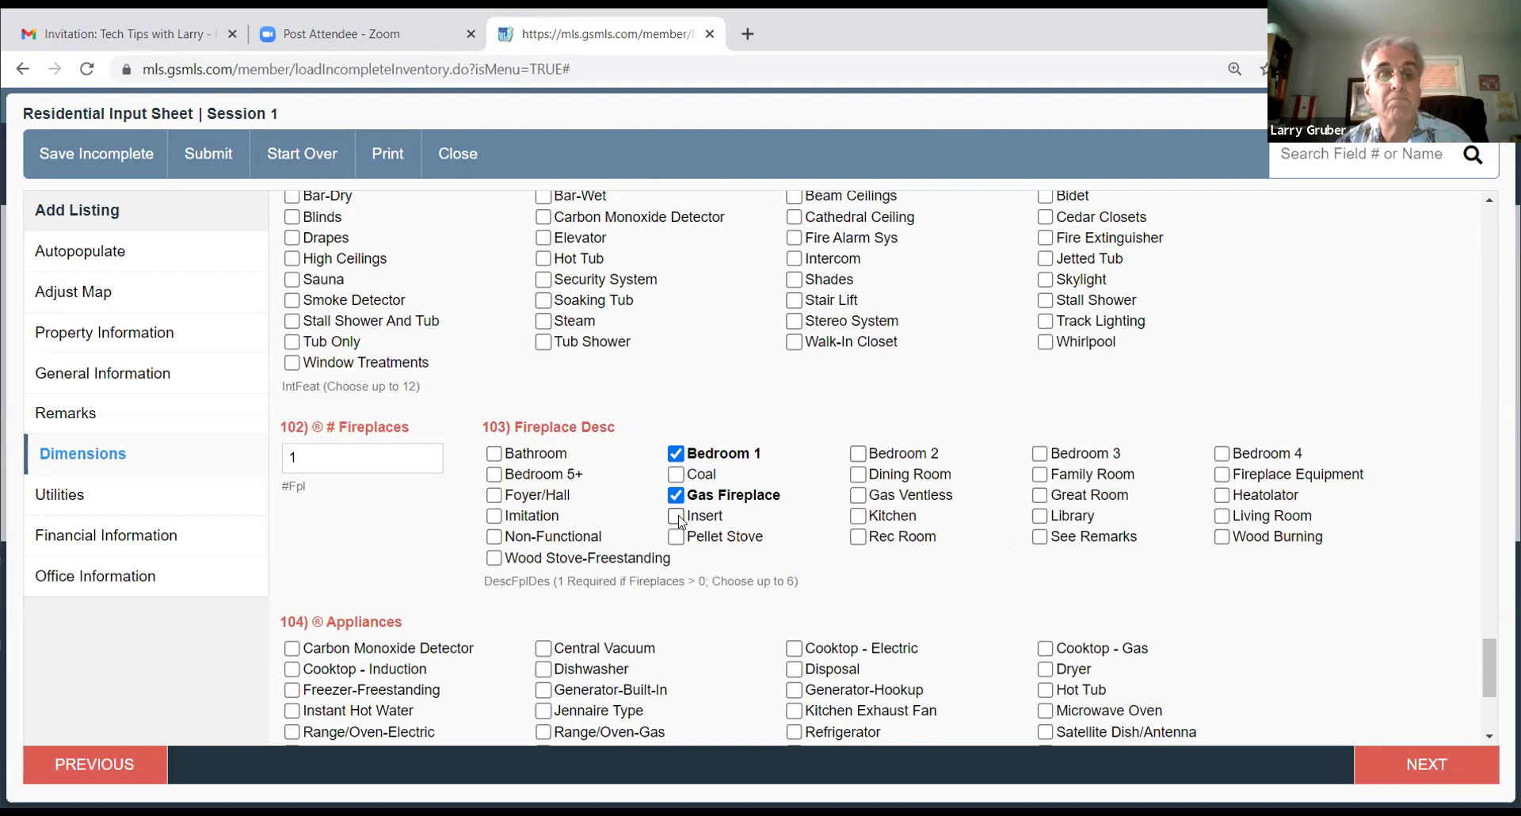
Step: Try advancing past Dimensions, which flags Dimensions and Utilities for missing required entries
scroll(713, 527, down, 3)
scroll(749, 536, down, 1)
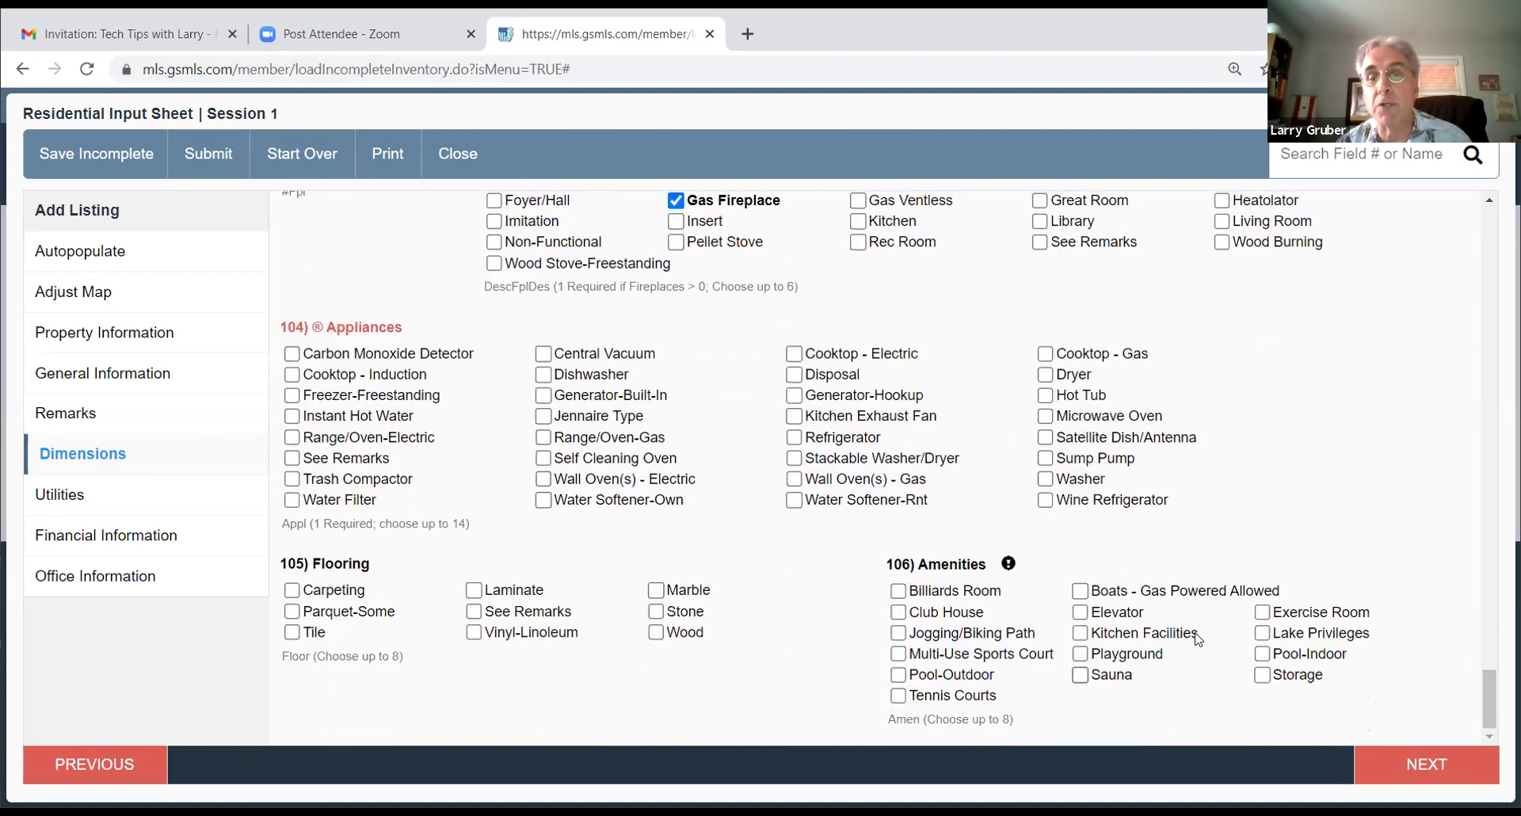
click(1418, 766)
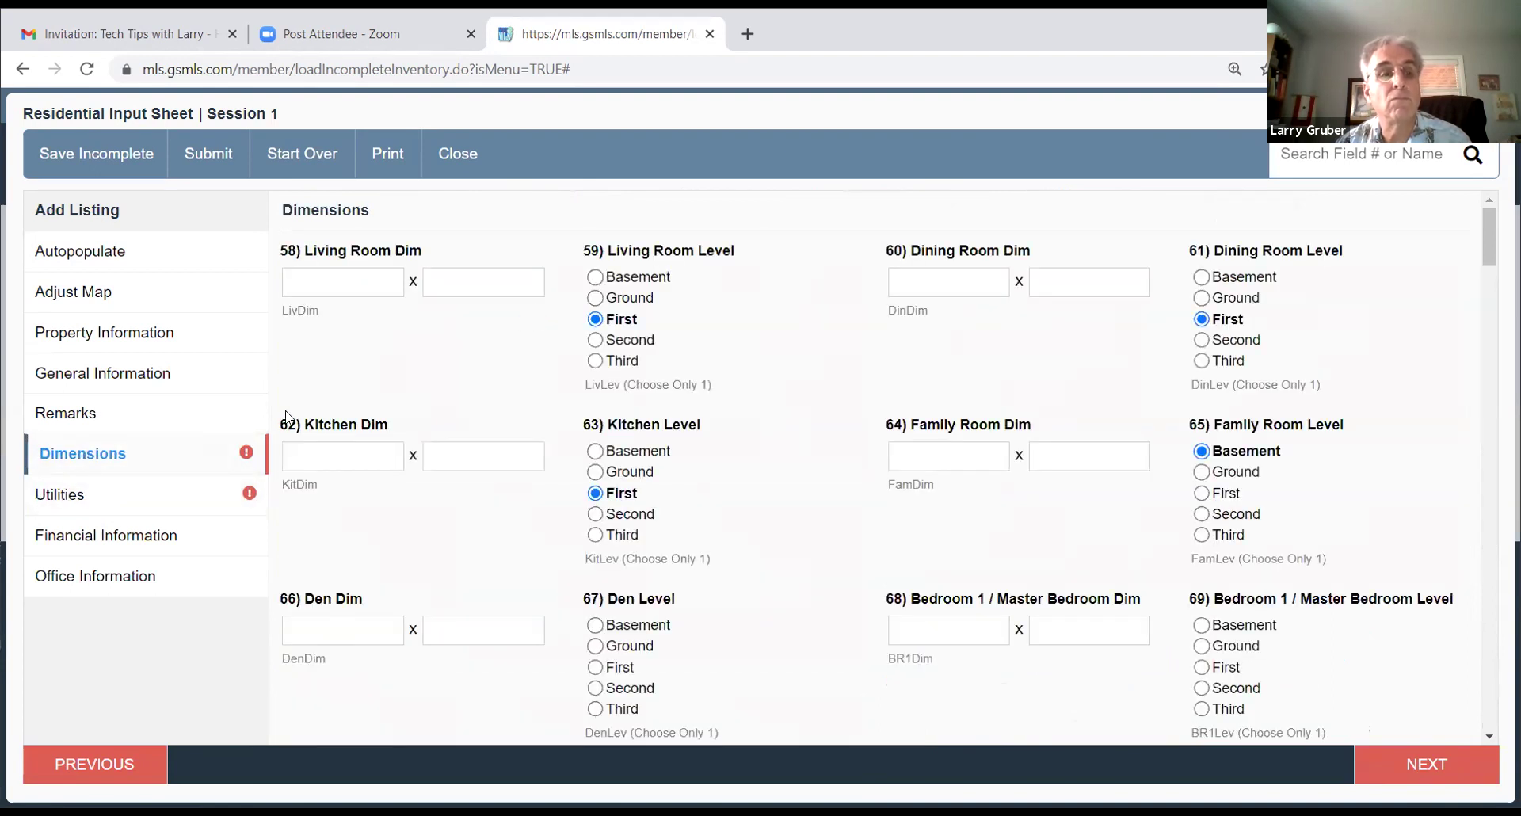
Step: Mark the kitchen as Eat-In Kitchen
scroll(520, 405, down, 10)
scroll(521, 405, down, 15)
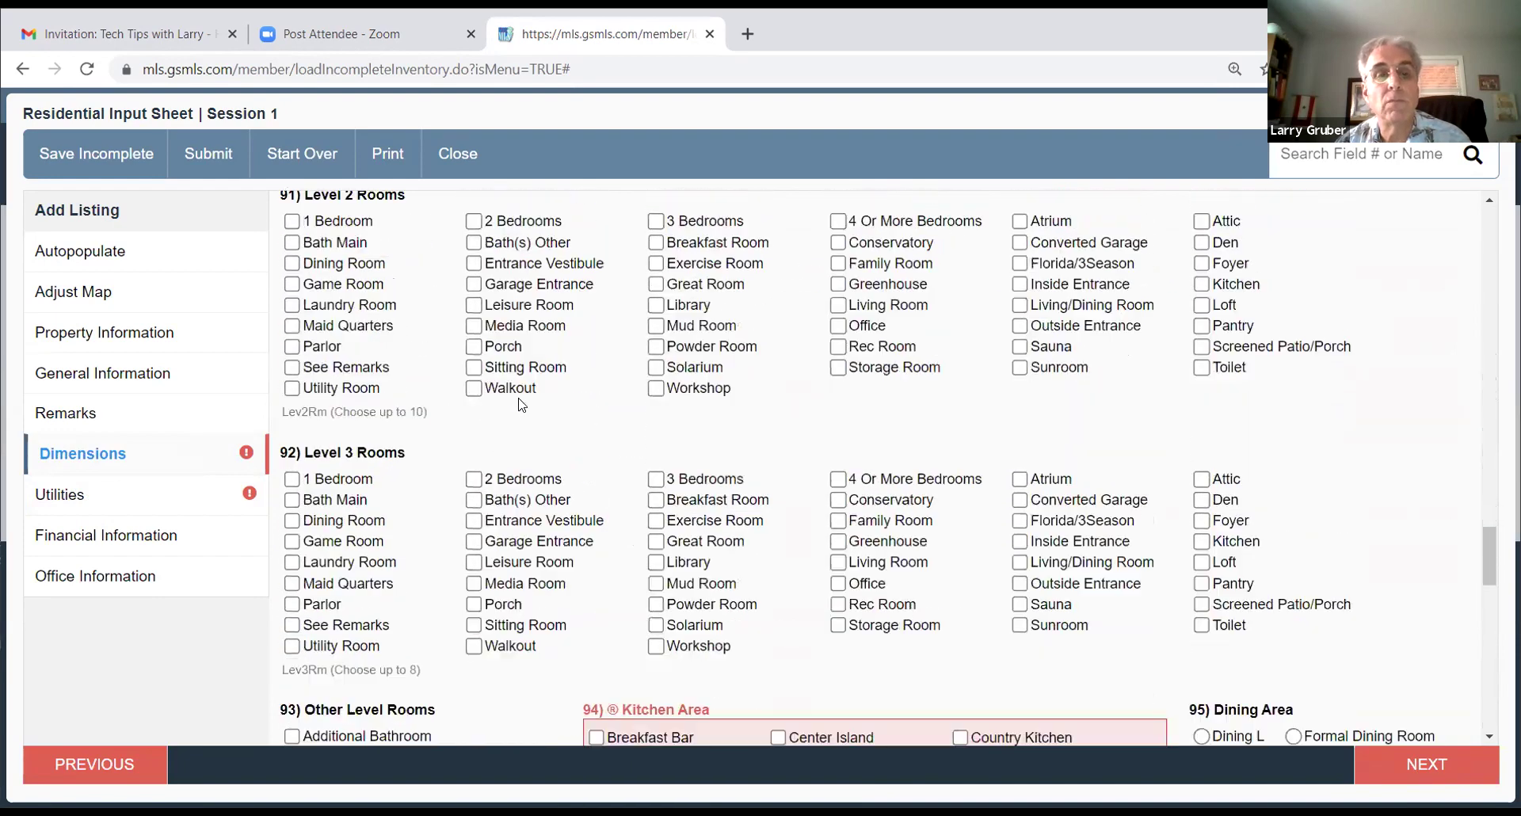
scroll(520, 405, down, 8)
scroll(882, 479, up, 5)
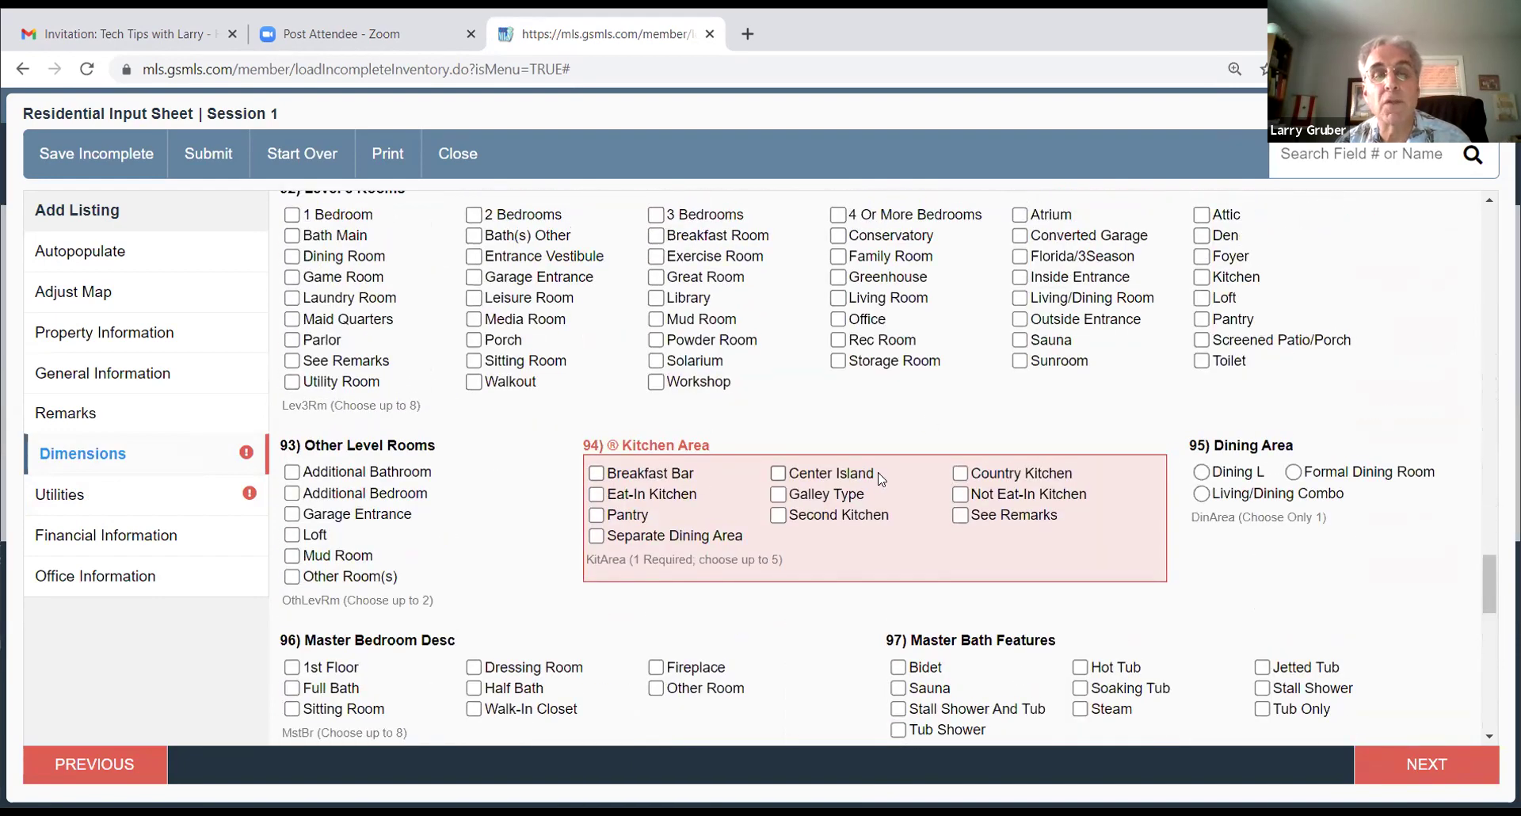
click(597, 495)
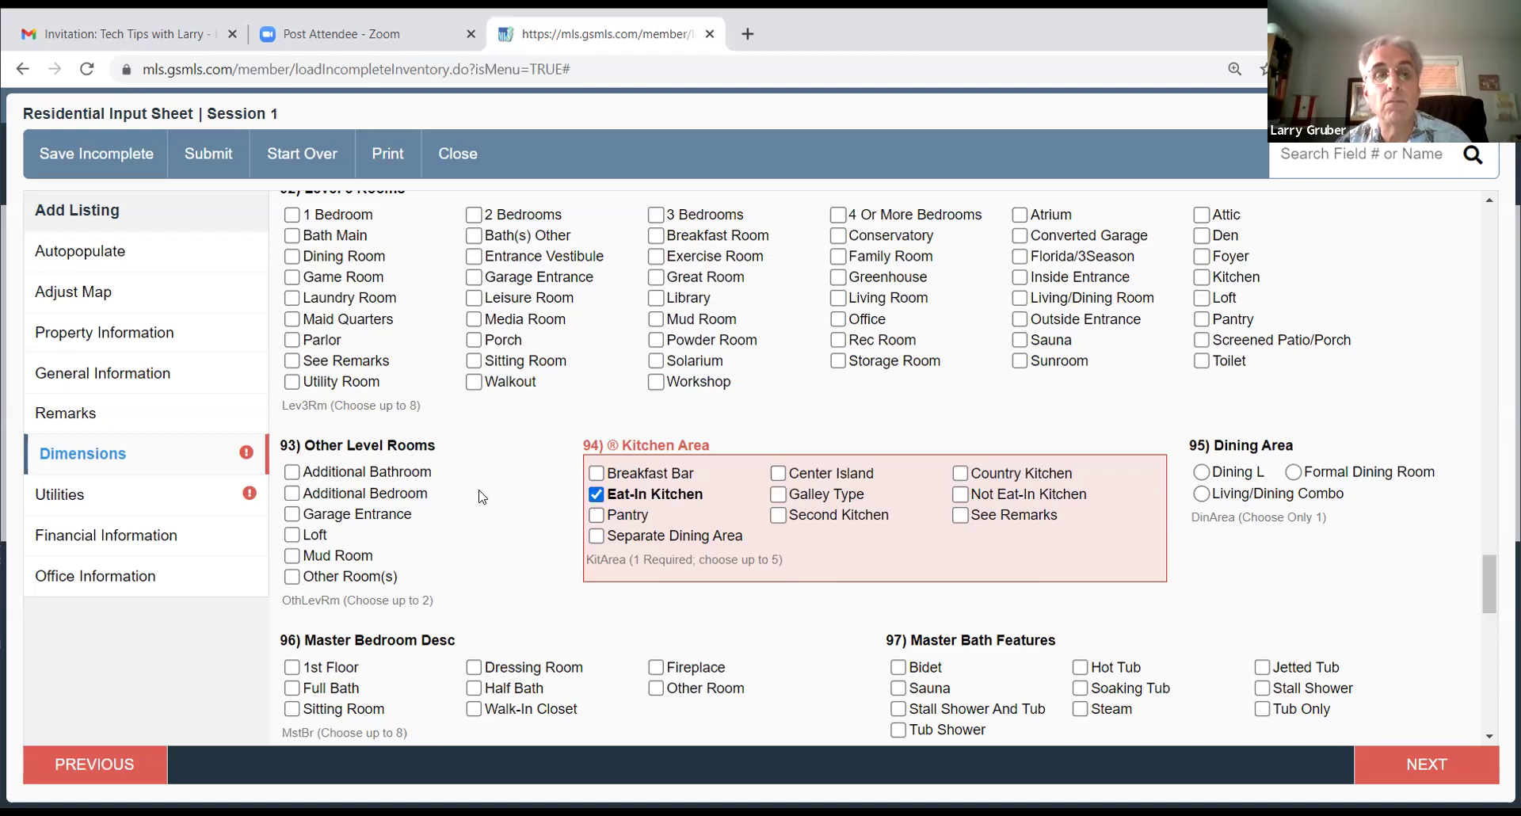
Step: Select Dishwasher, Refrigerator and Wall Oven(s) - Gas as appliances and validate the Dimensions page
scroll(481, 497, down, 10)
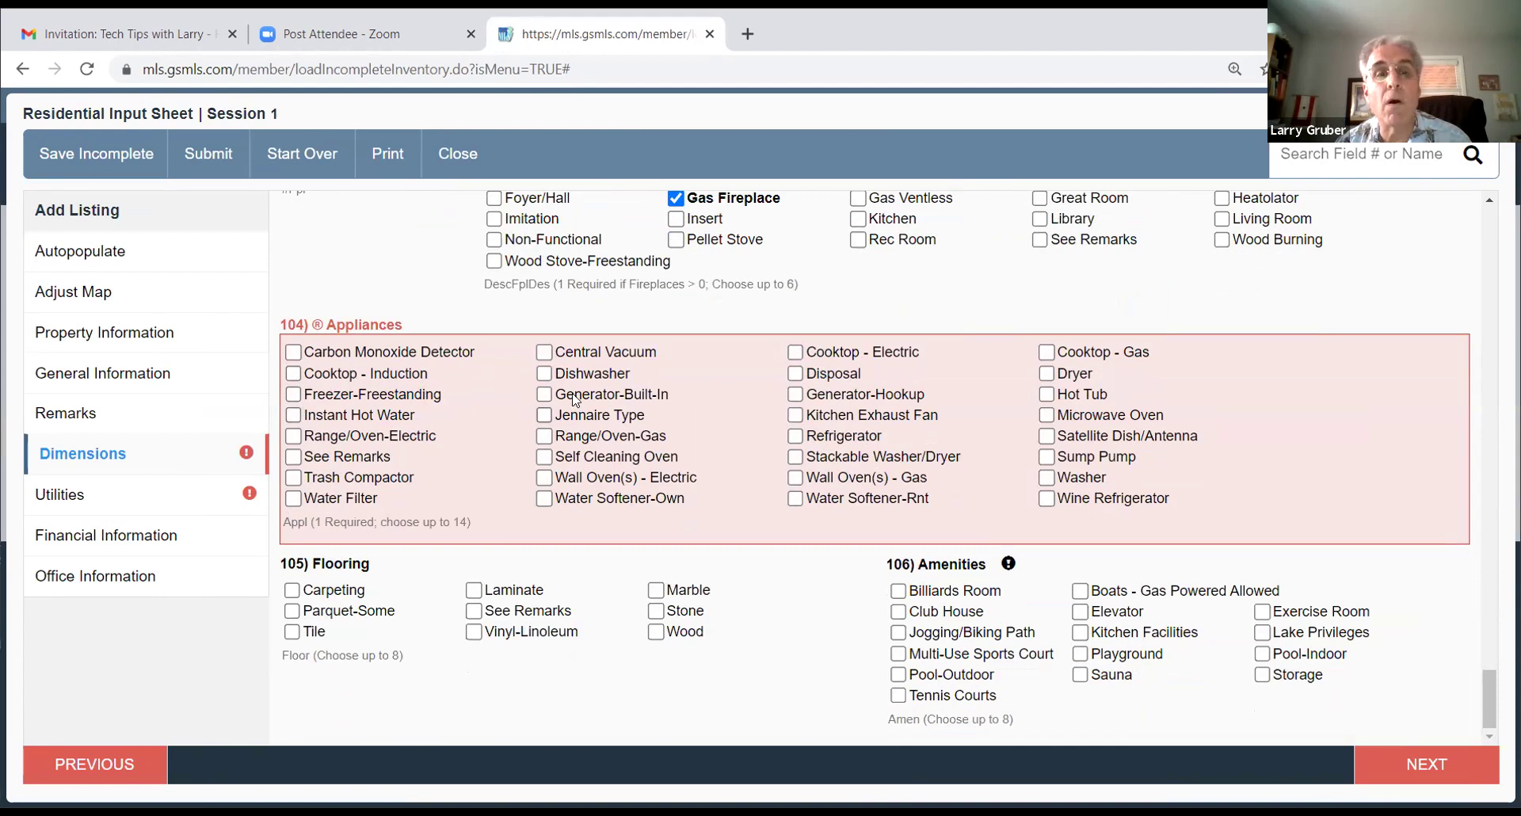
click(544, 373)
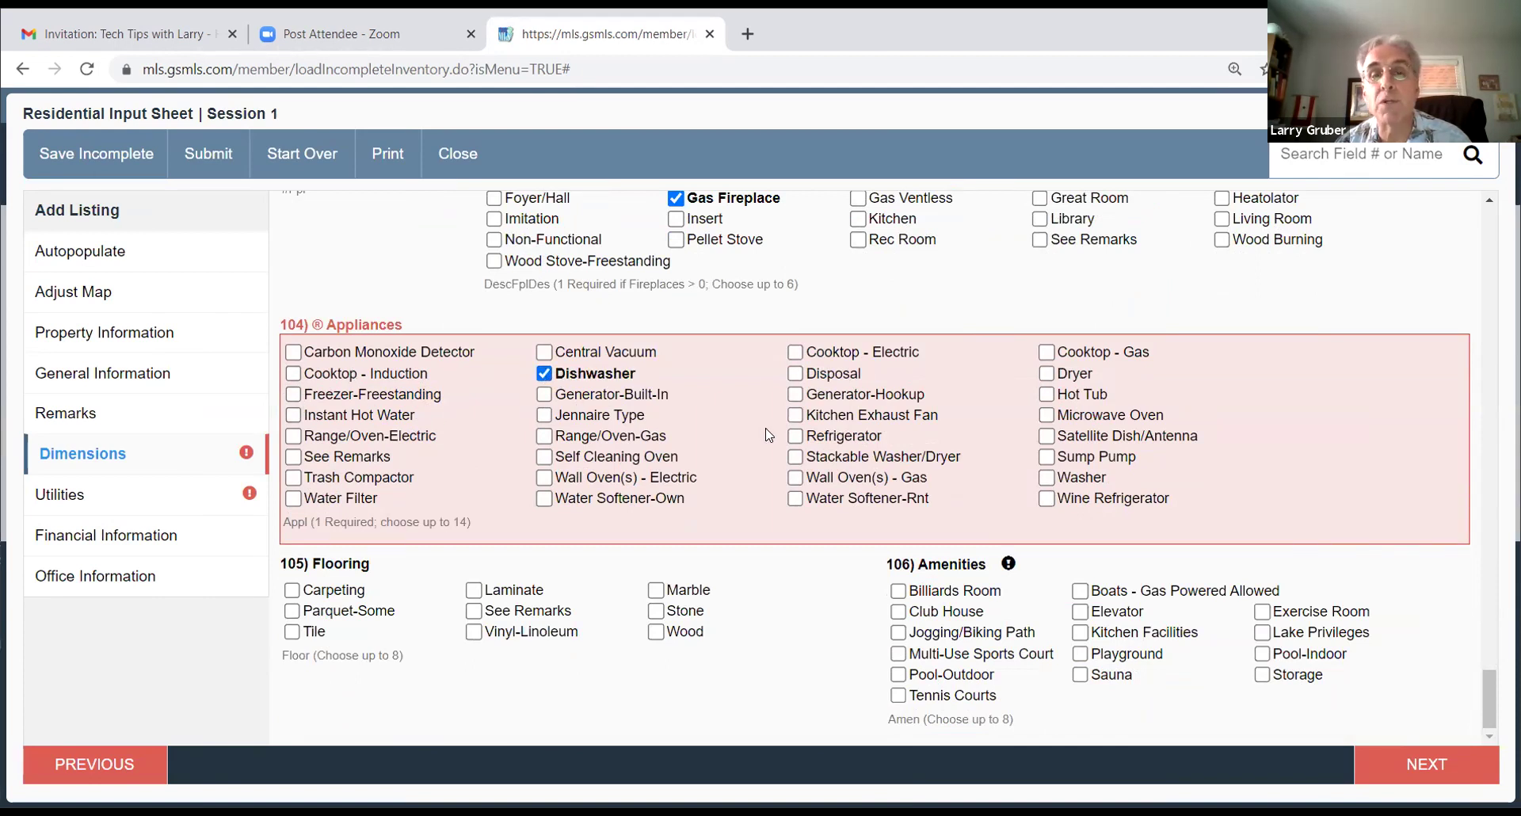
click(796, 440)
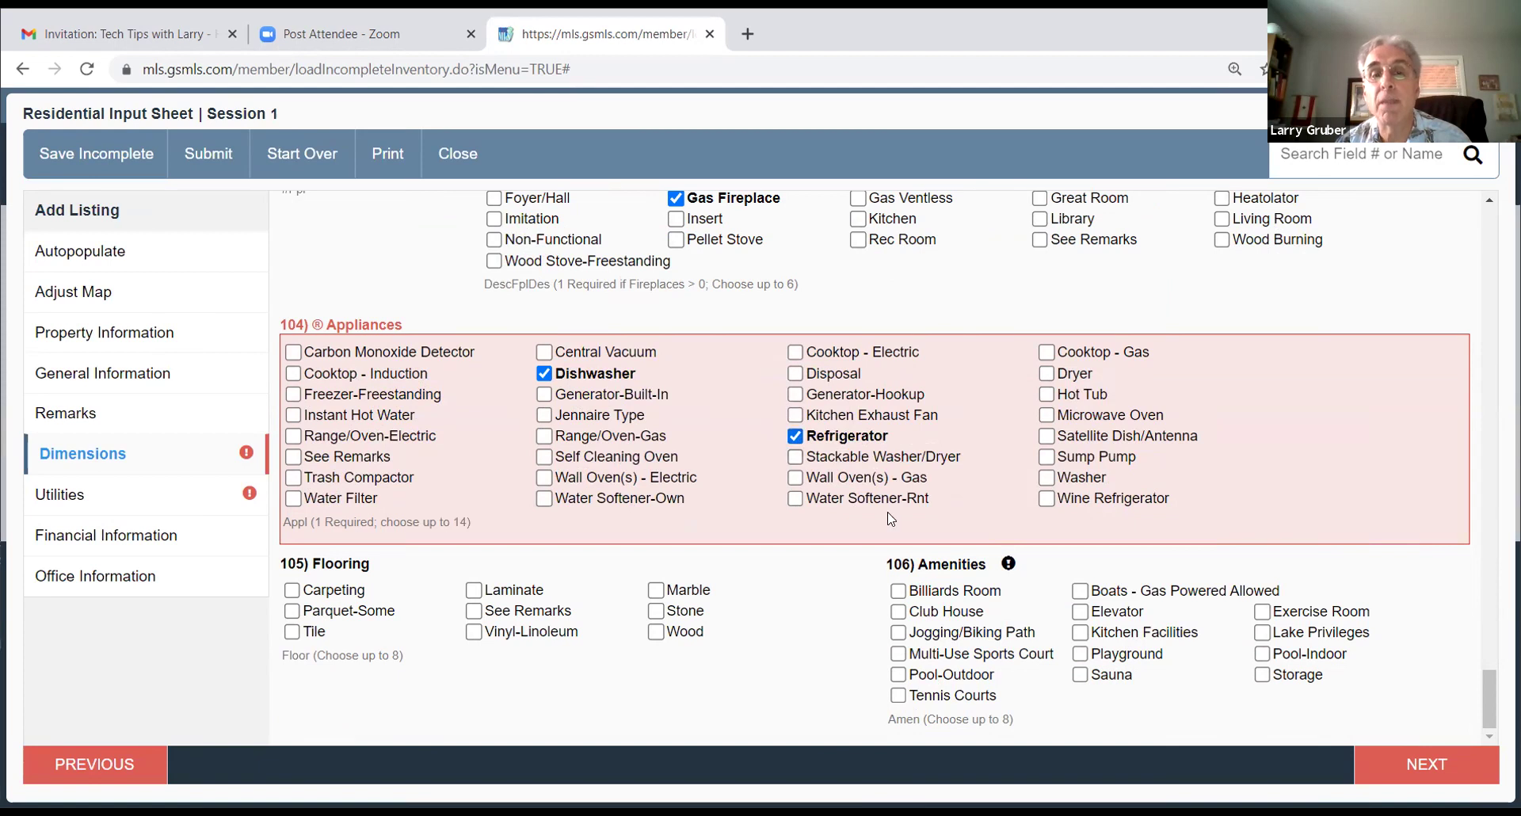
click(796, 480)
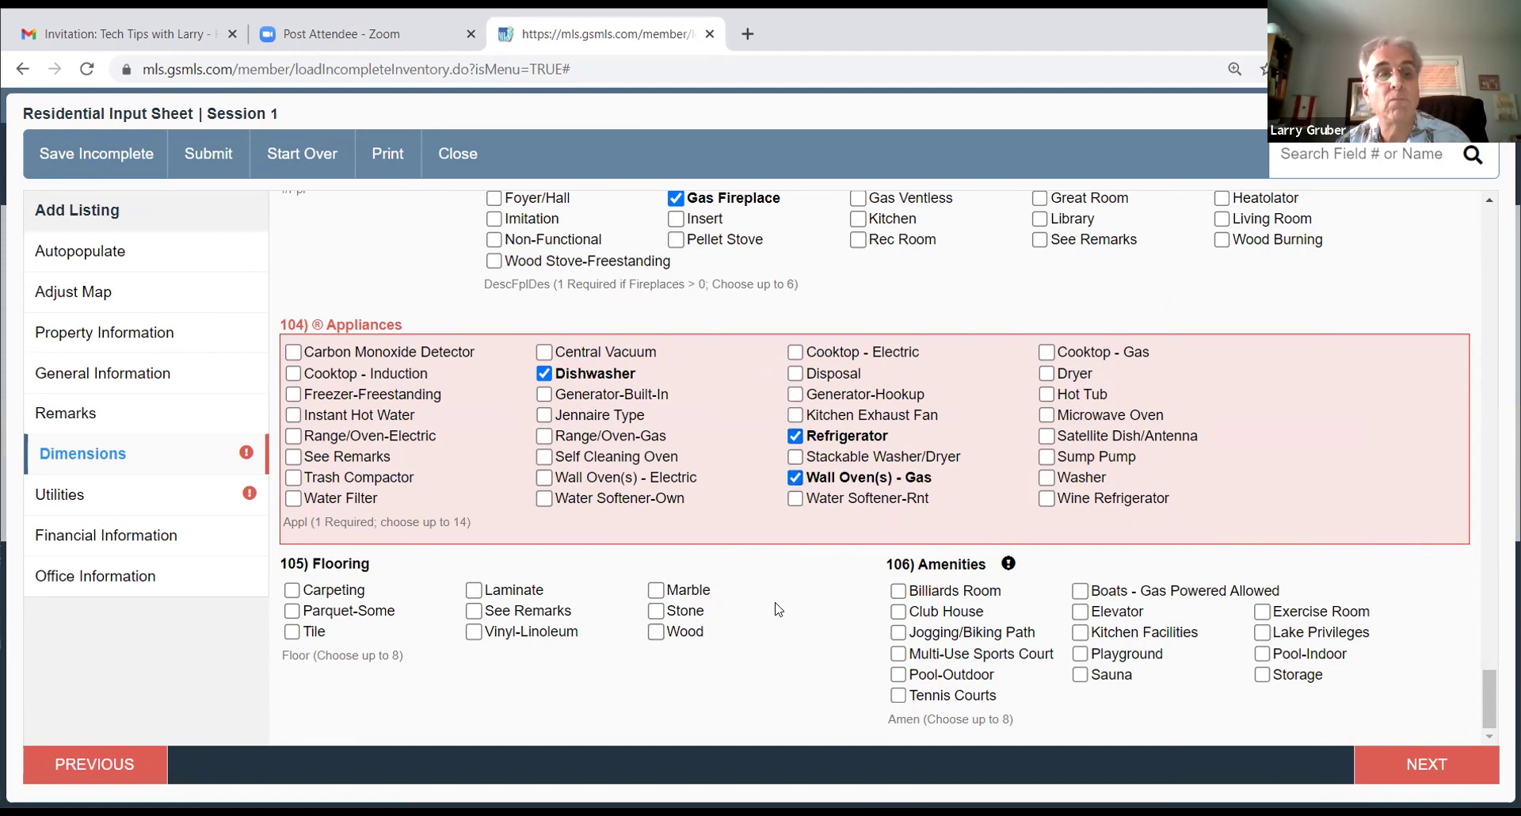
click(1404, 773)
Step: Set heating to 1 Unit Forced Hot Air on Gas-Natural, and cooling to 1 Unit Central Air
click(250, 491)
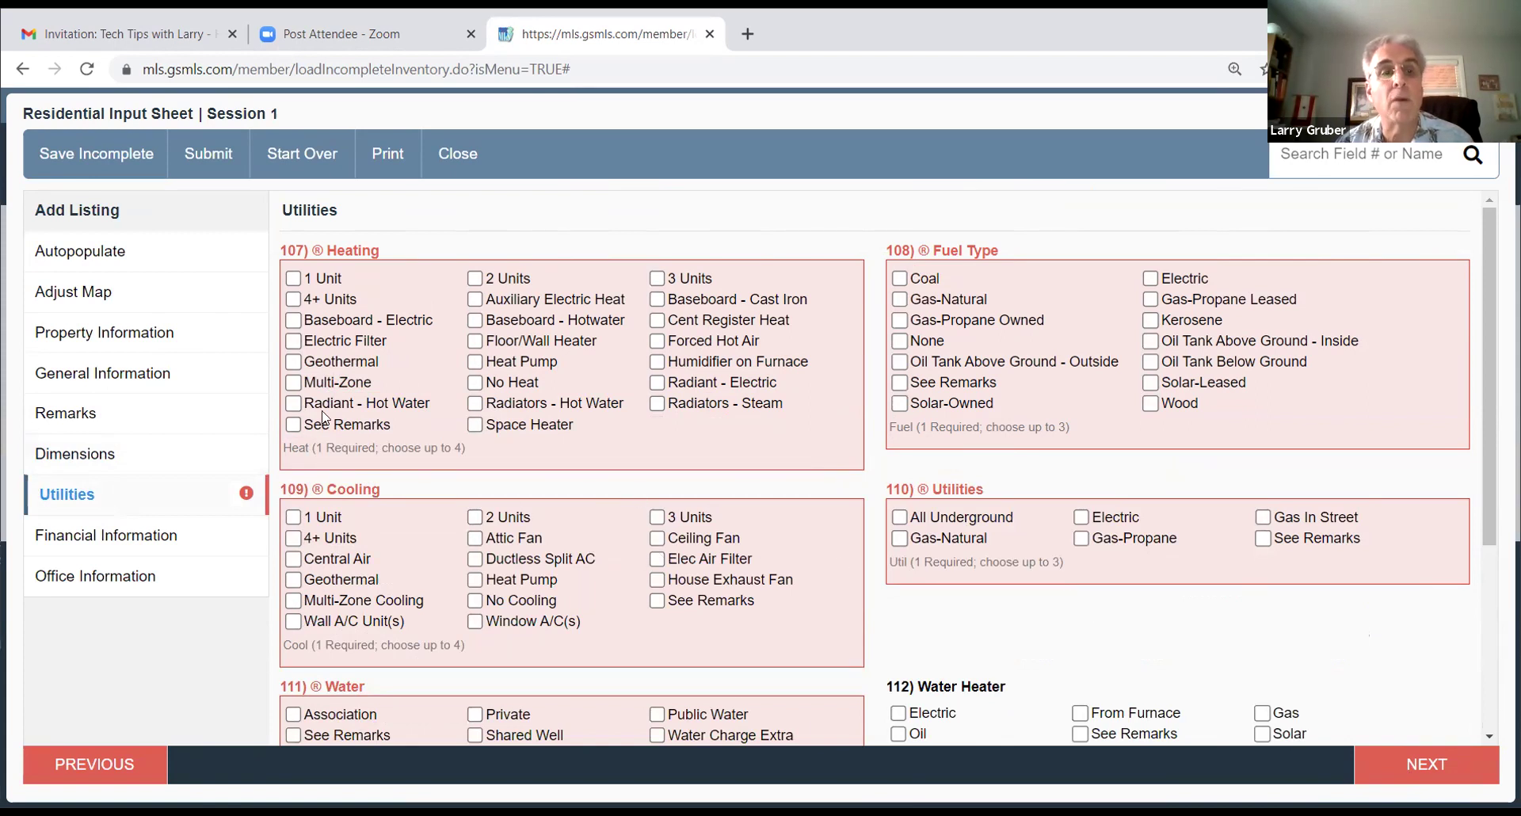
click(293, 281)
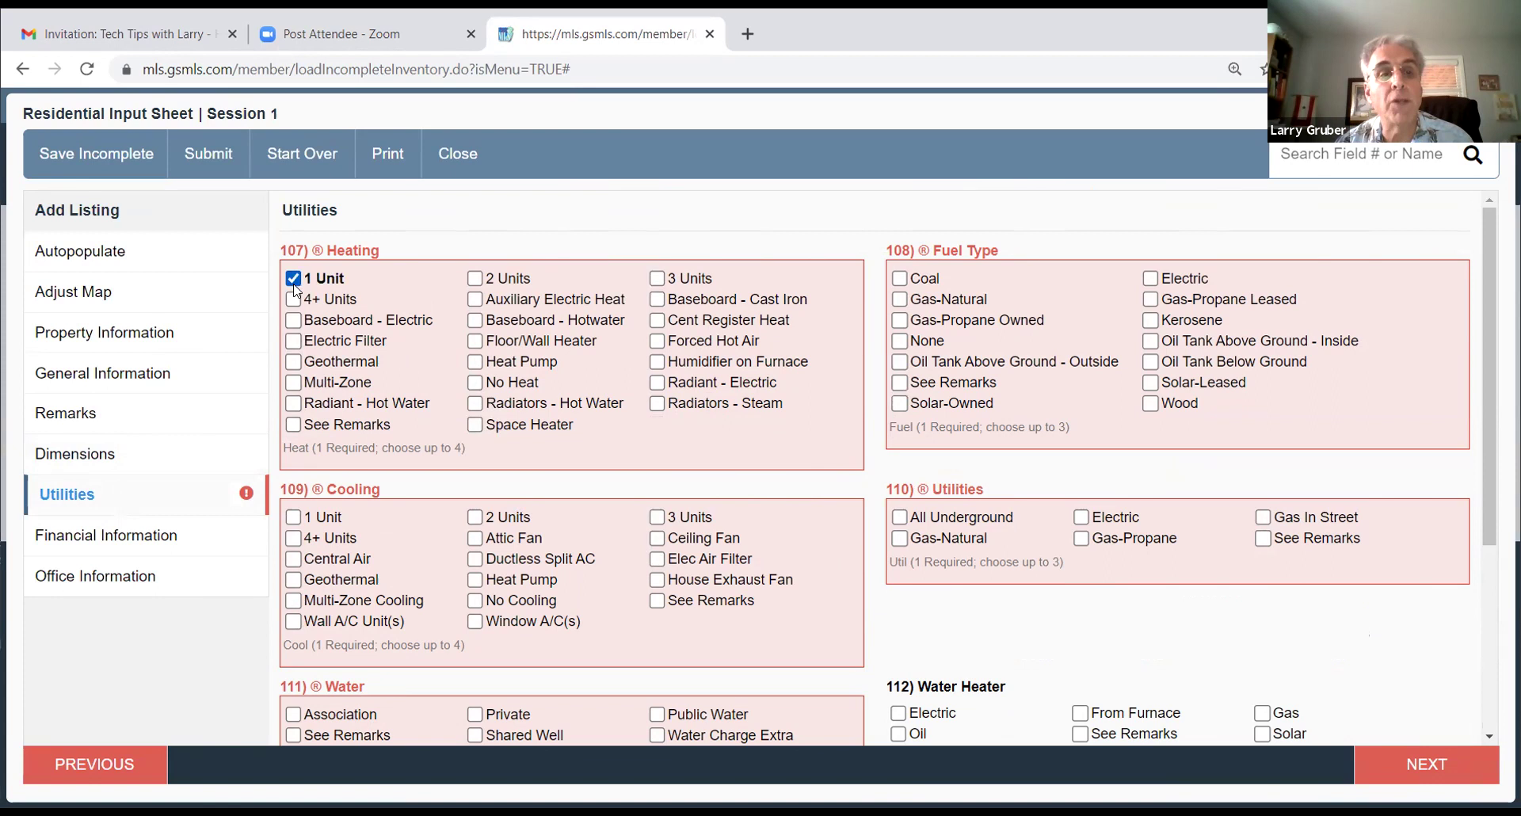
click(658, 340)
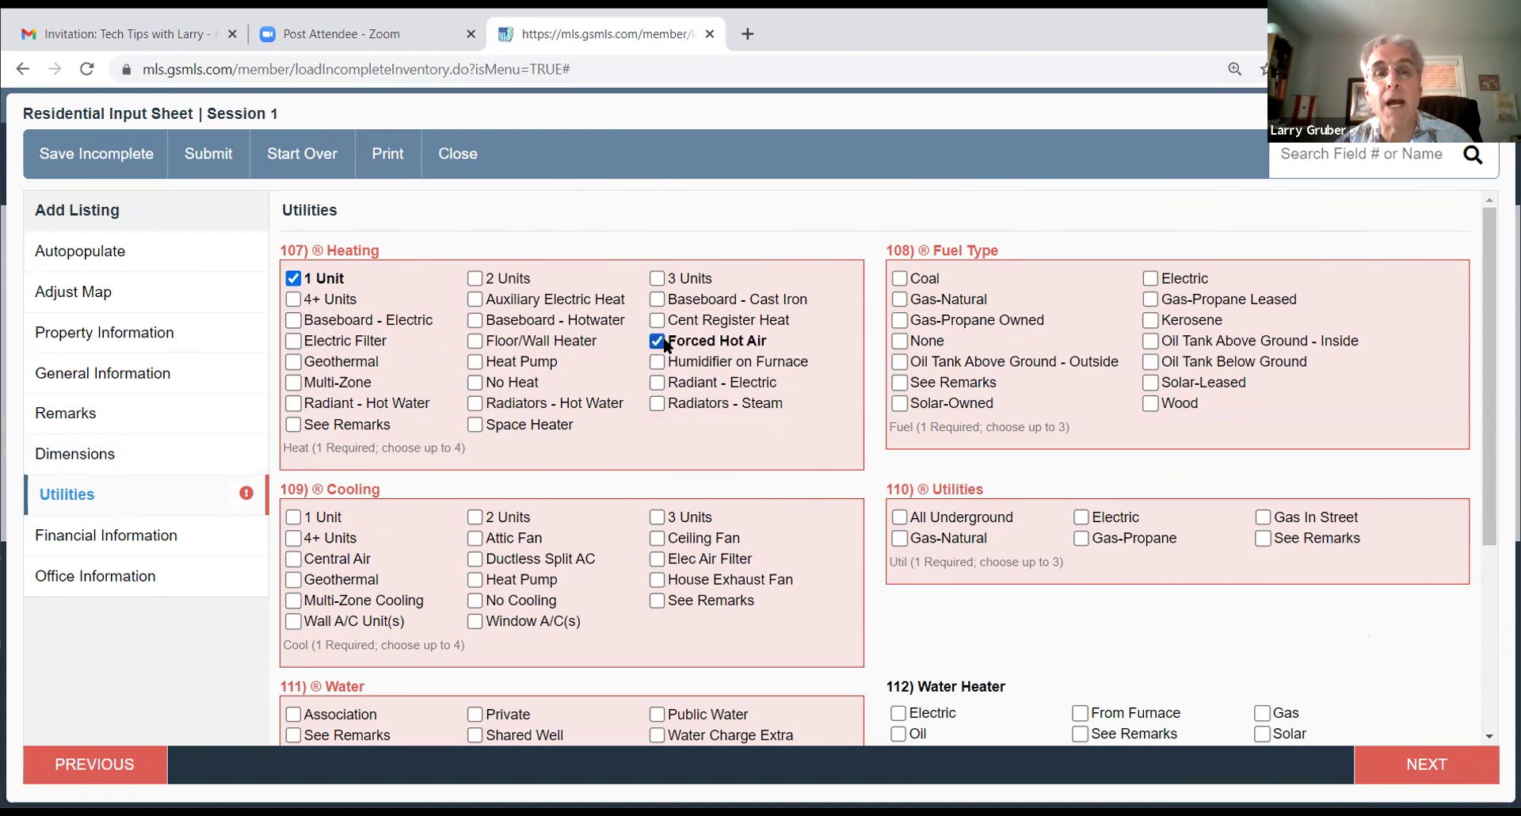
click(899, 301)
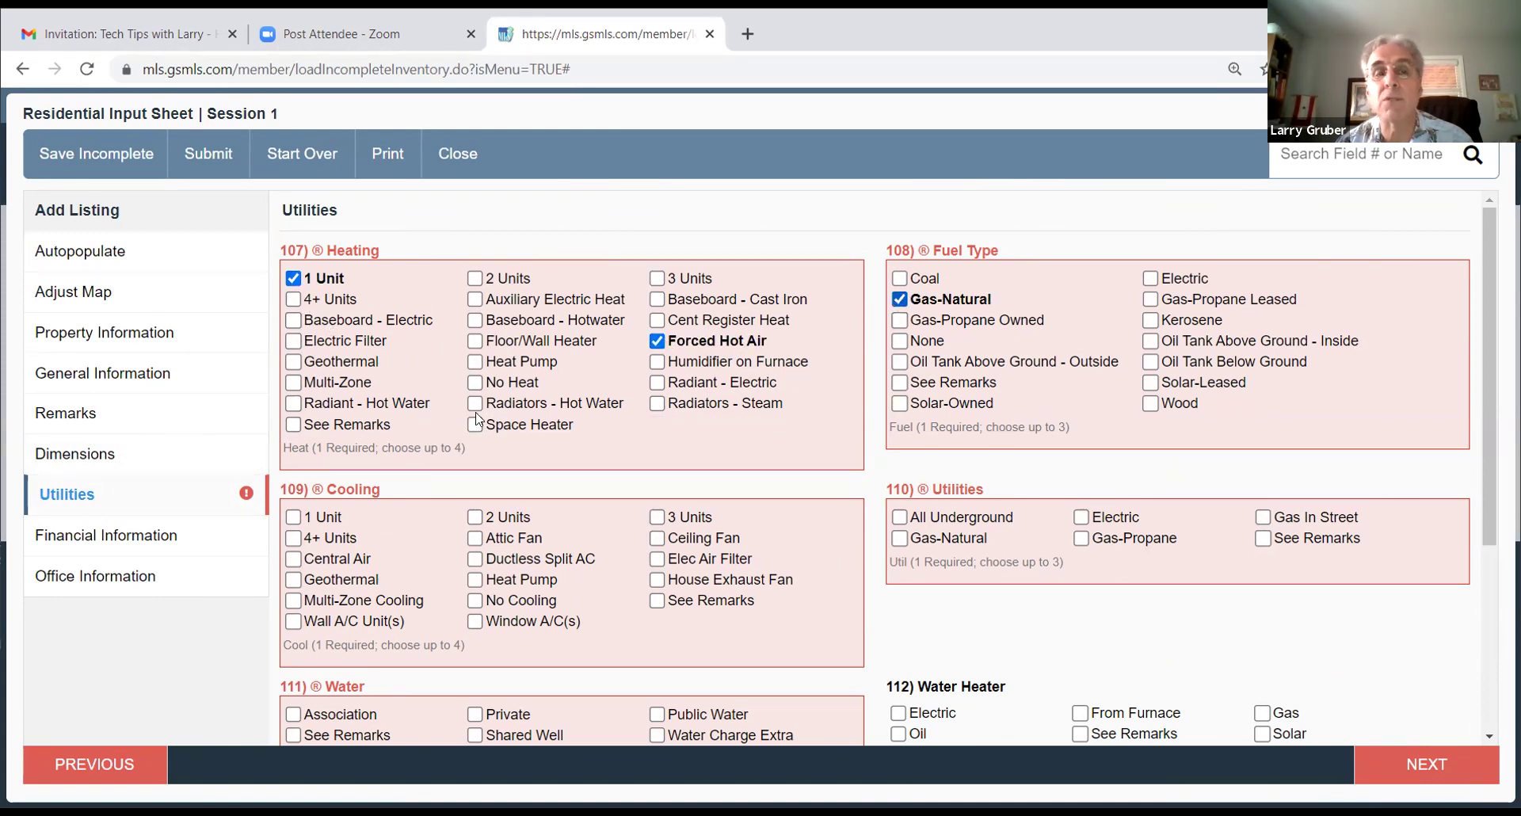
click(294, 519)
click(295, 560)
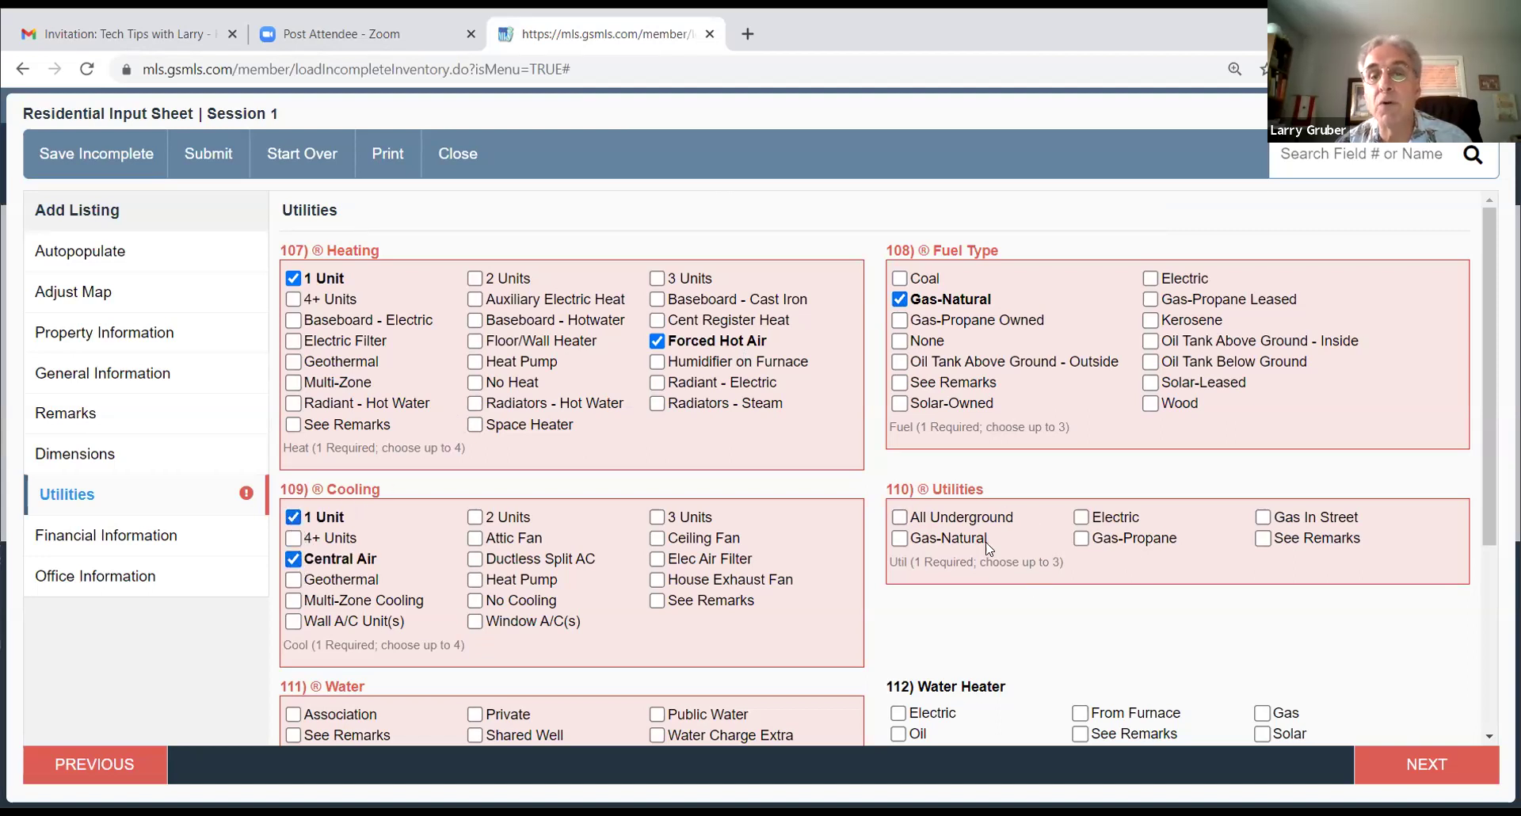
Step: Select Electric and Gas-Natural utilities, Public Water and Public Sewer
click(1081, 517)
click(899, 539)
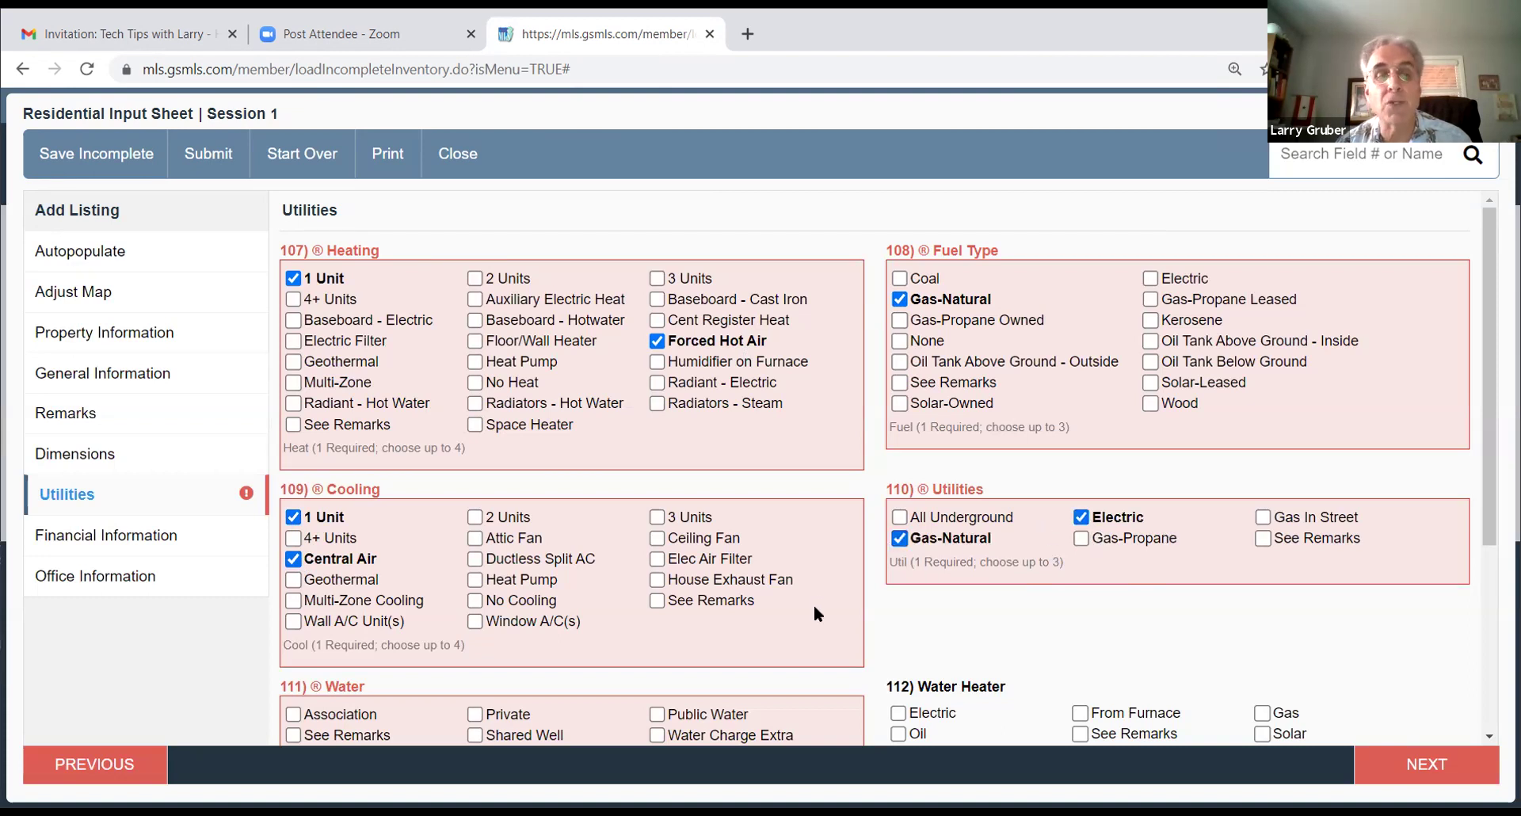
scroll(815, 605, down, 4)
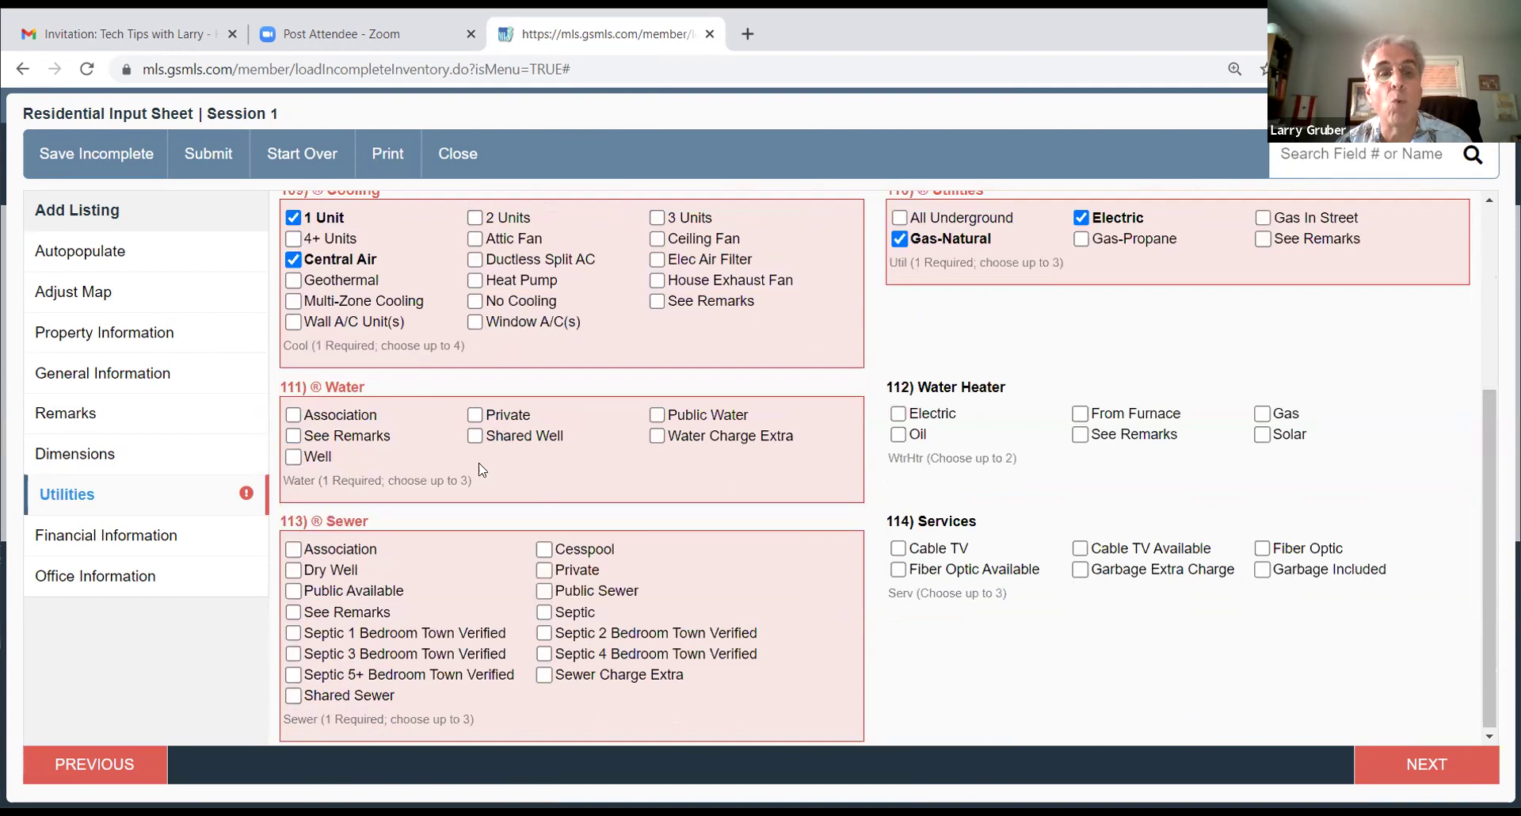
click(656, 415)
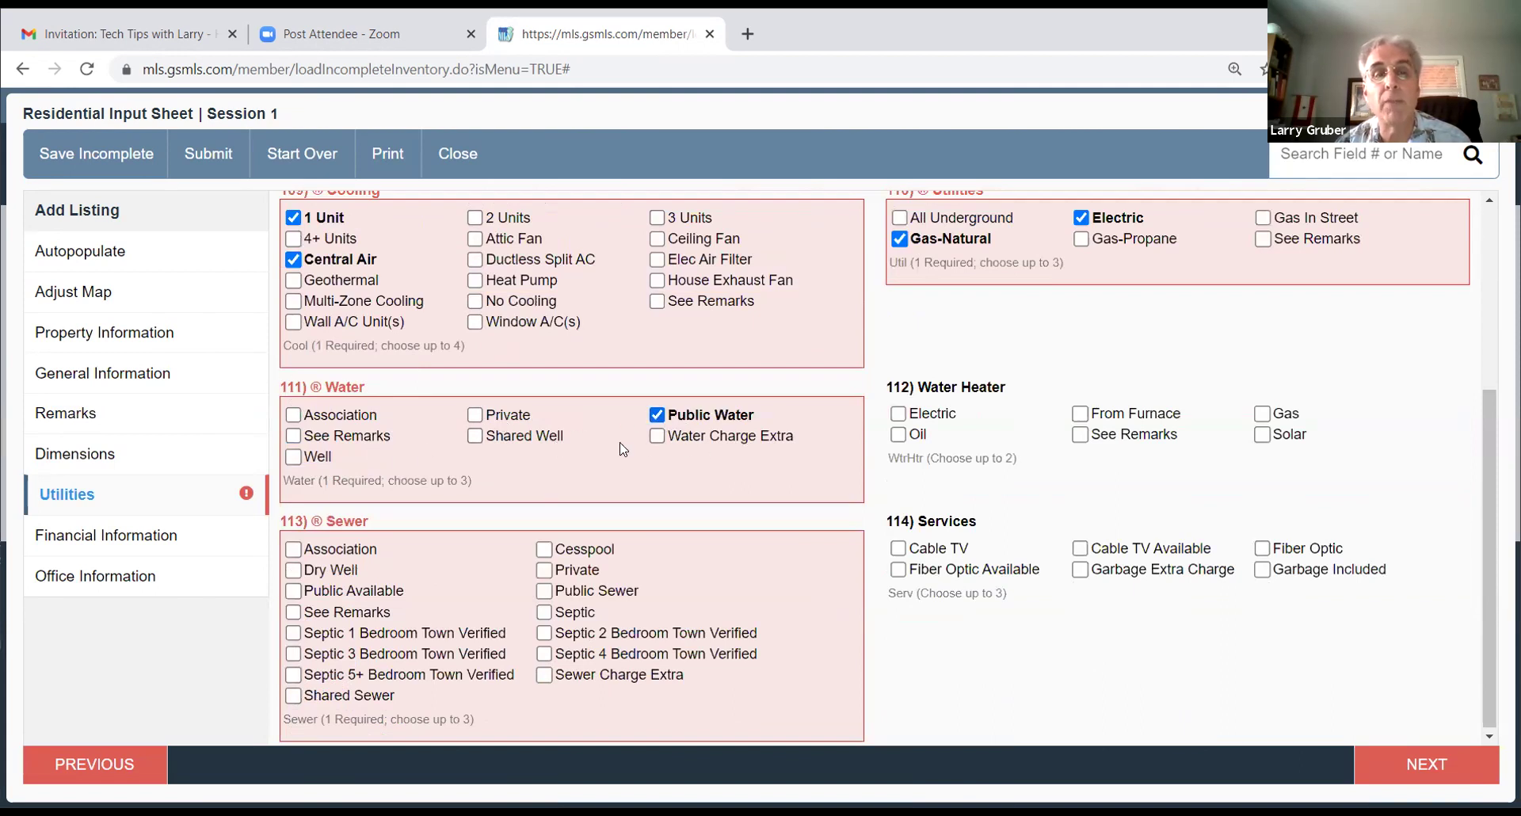
click(544, 588)
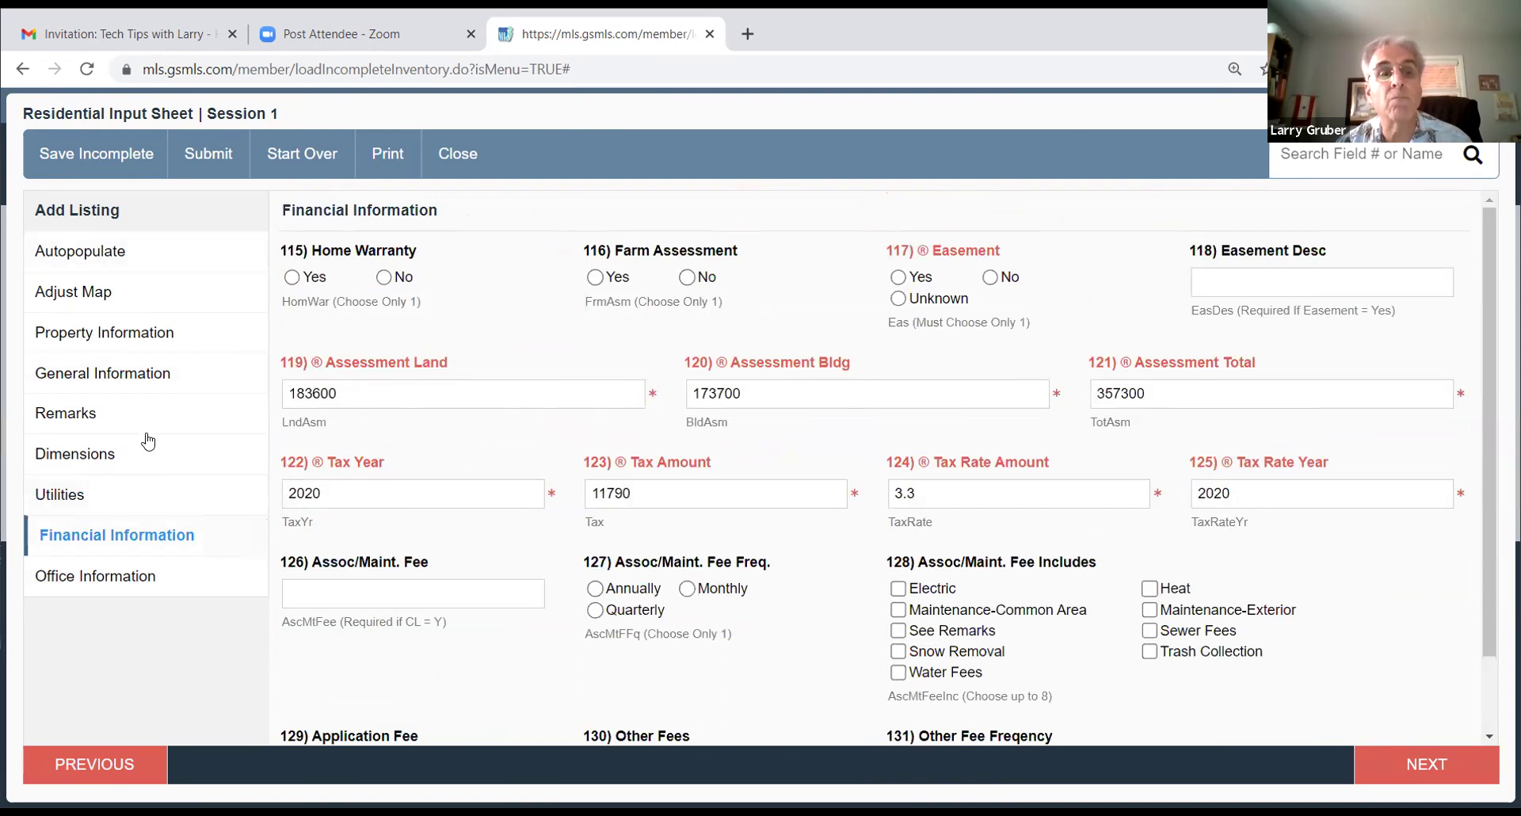
Step: Set Easement to Unknown and advance to Office Information
click(899, 299)
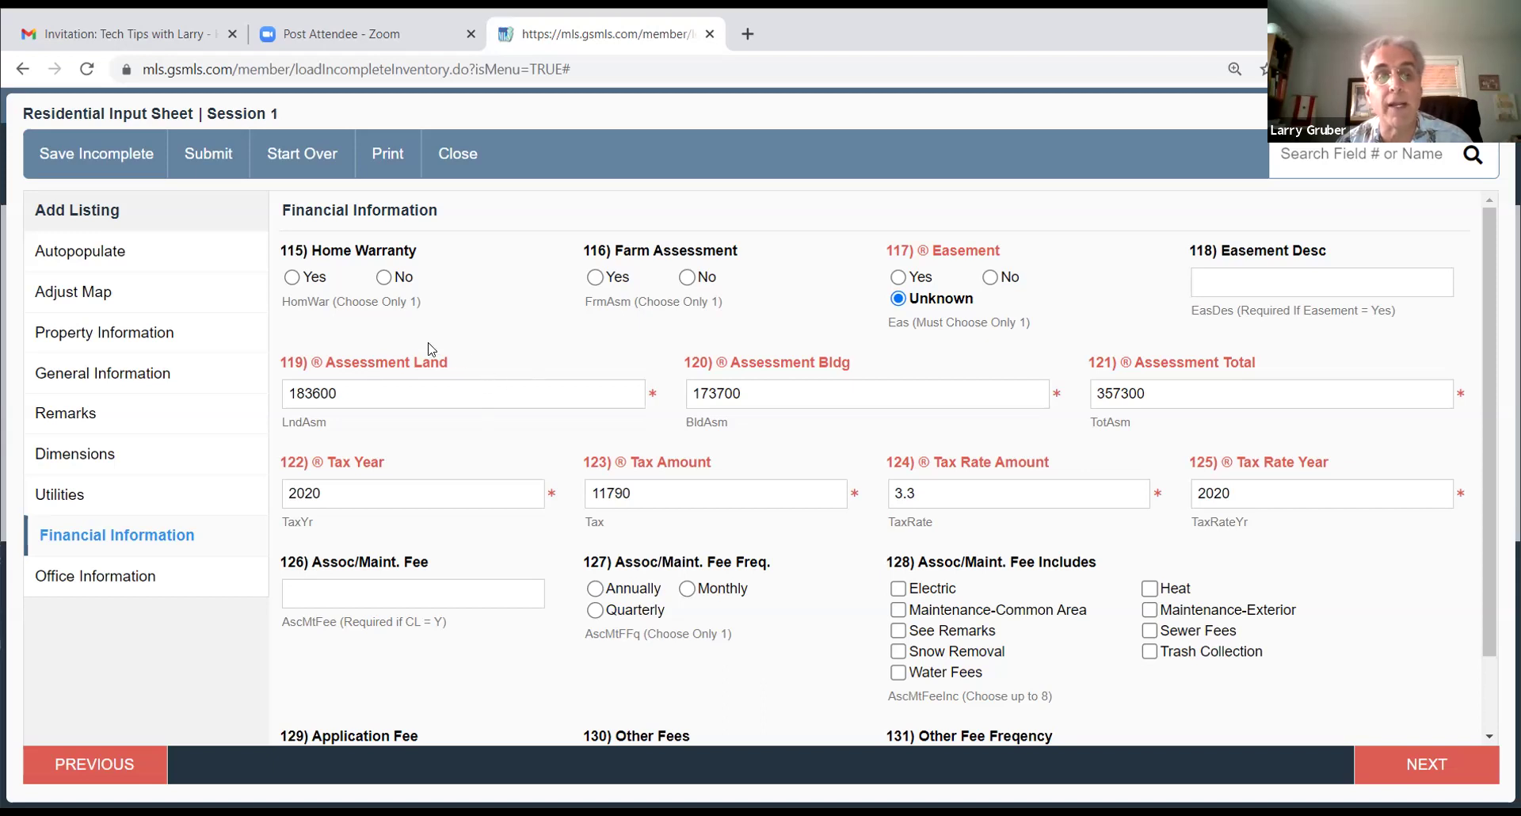
scroll(431, 345, down, 1)
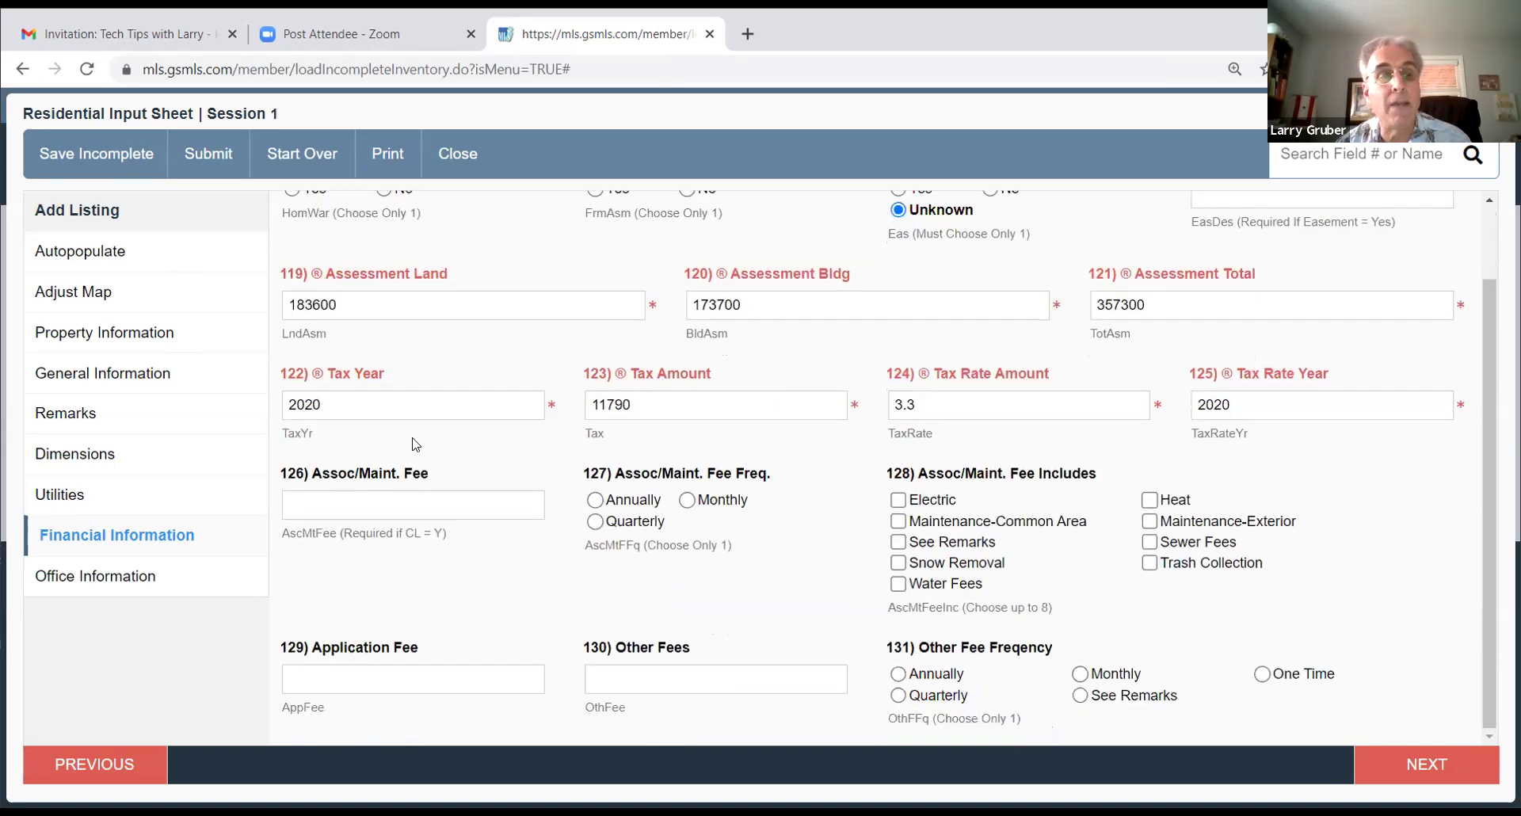
click(1415, 764)
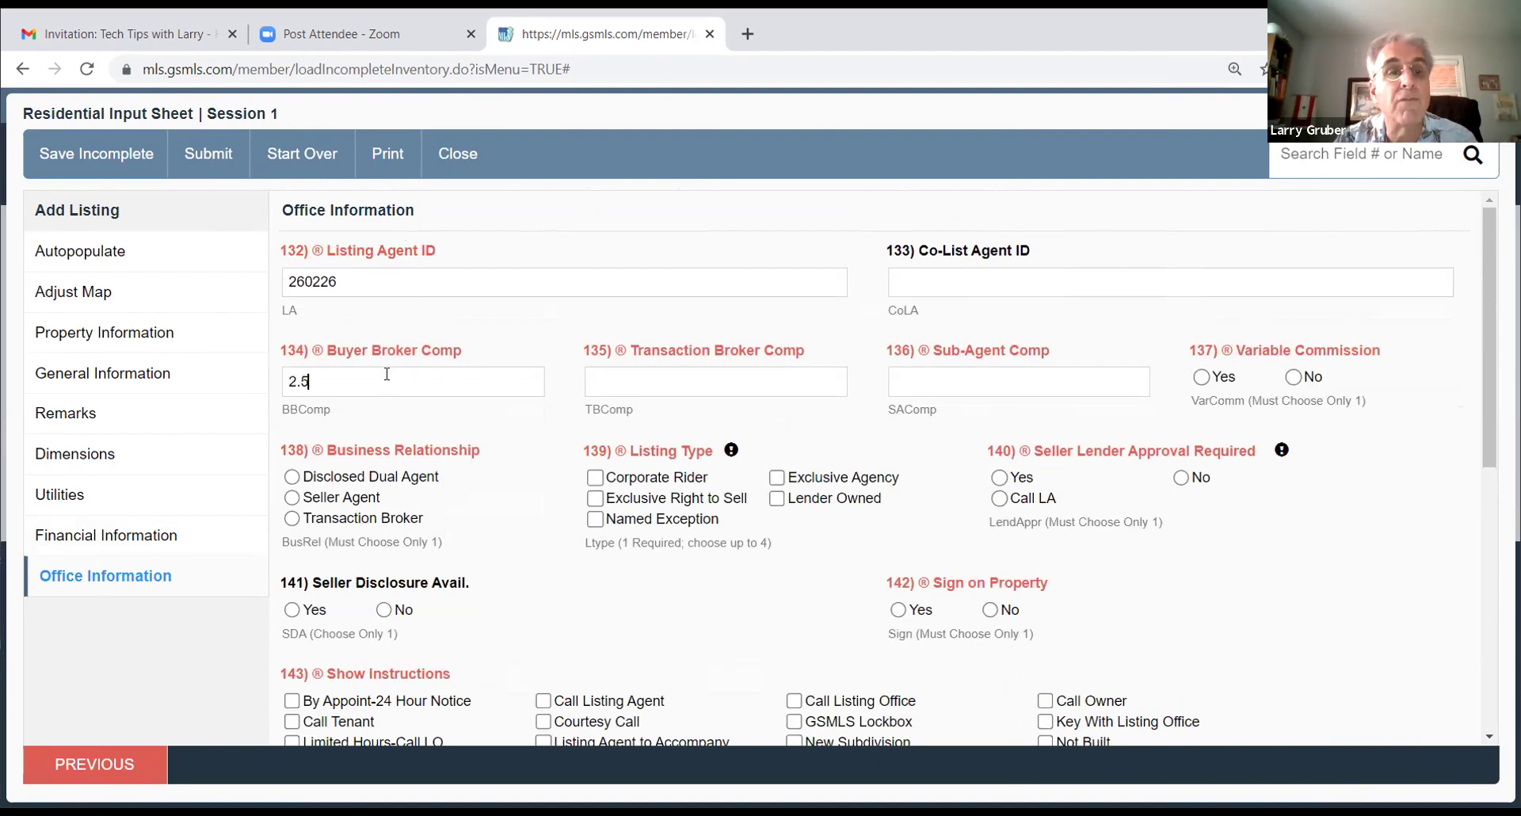
Step: Set Buyer and Transaction Broker Comp to 2.5-300 and Variable Commission to No
text(300)
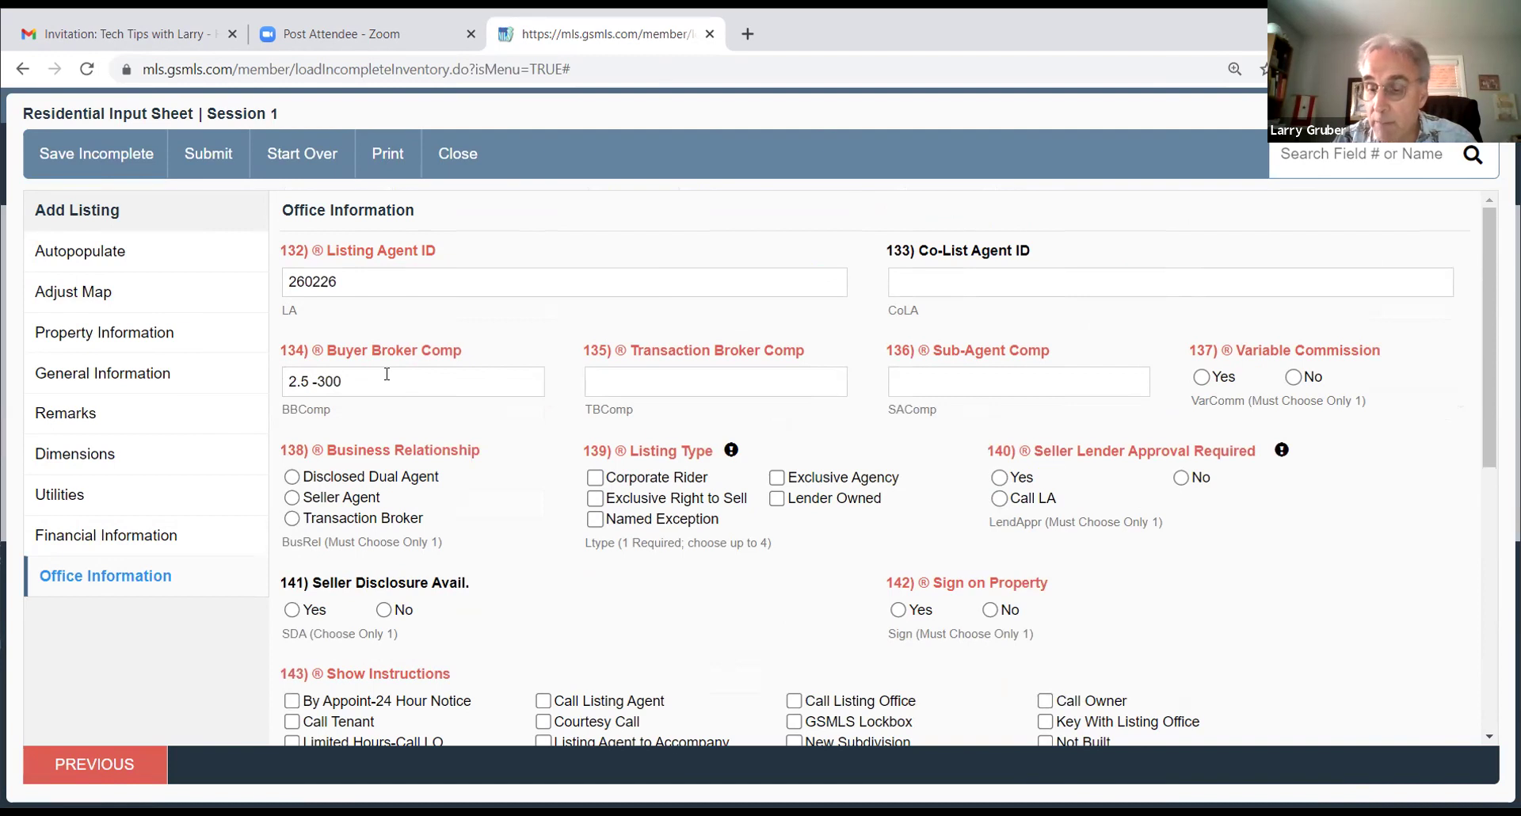
text(2.5-300)
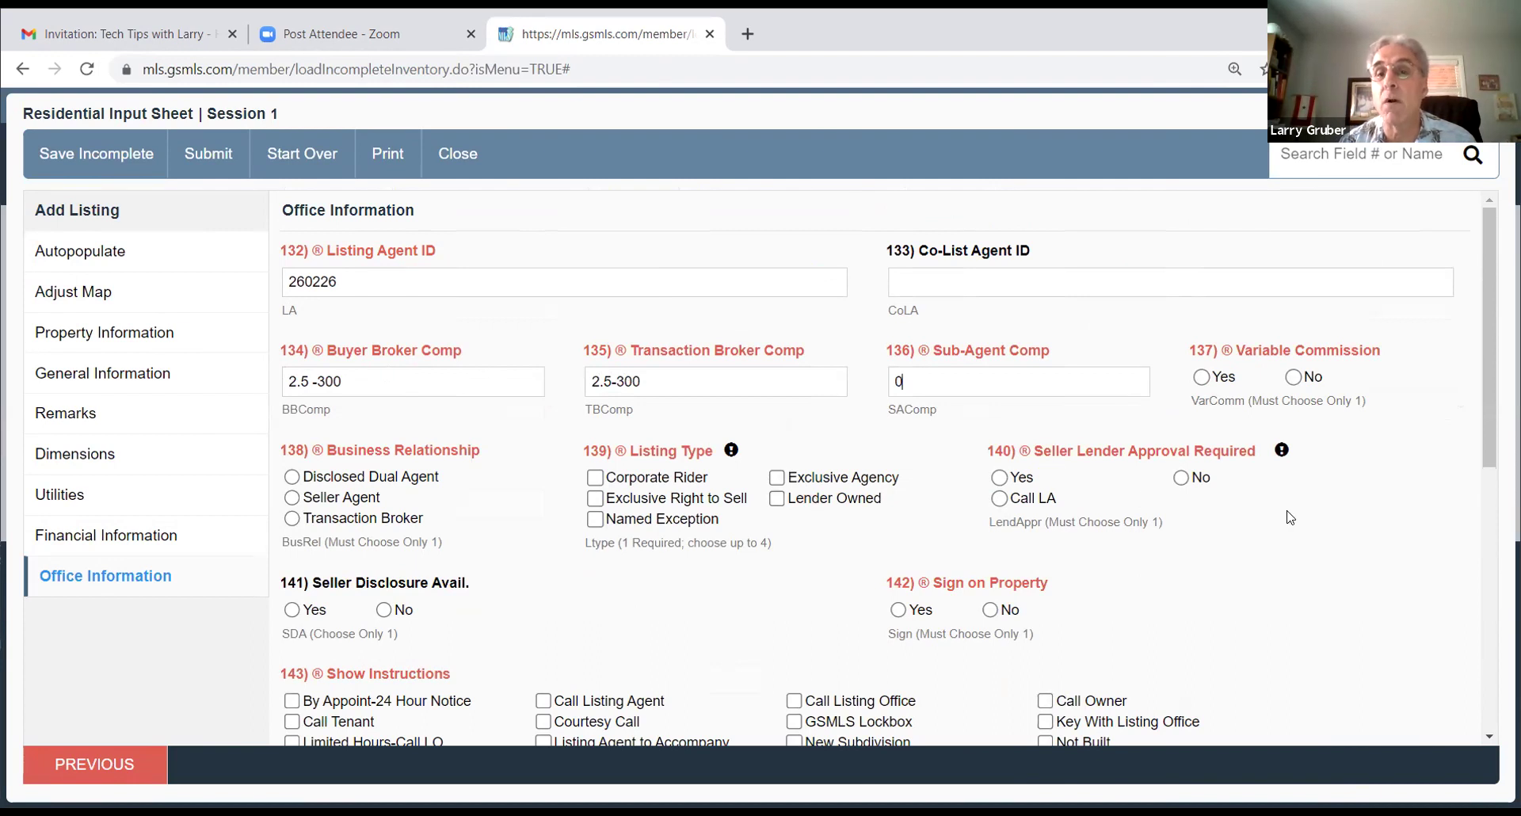
click(1294, 378)
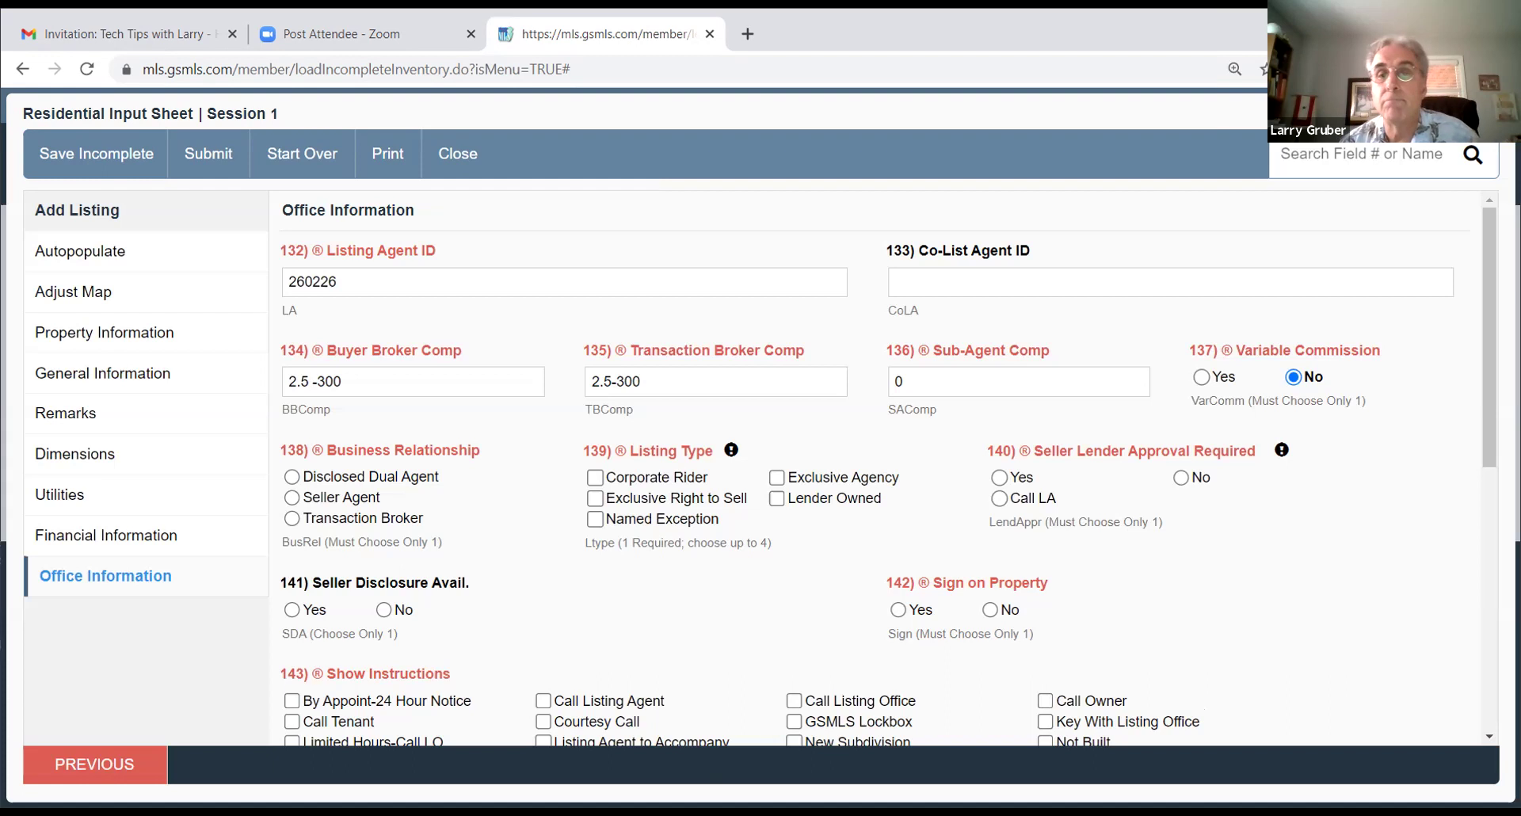
Step: Set Seller Agent, Exclusive Right to Sell, no lender approval, and a sign on the property
scroll(574, 458, down, 1)
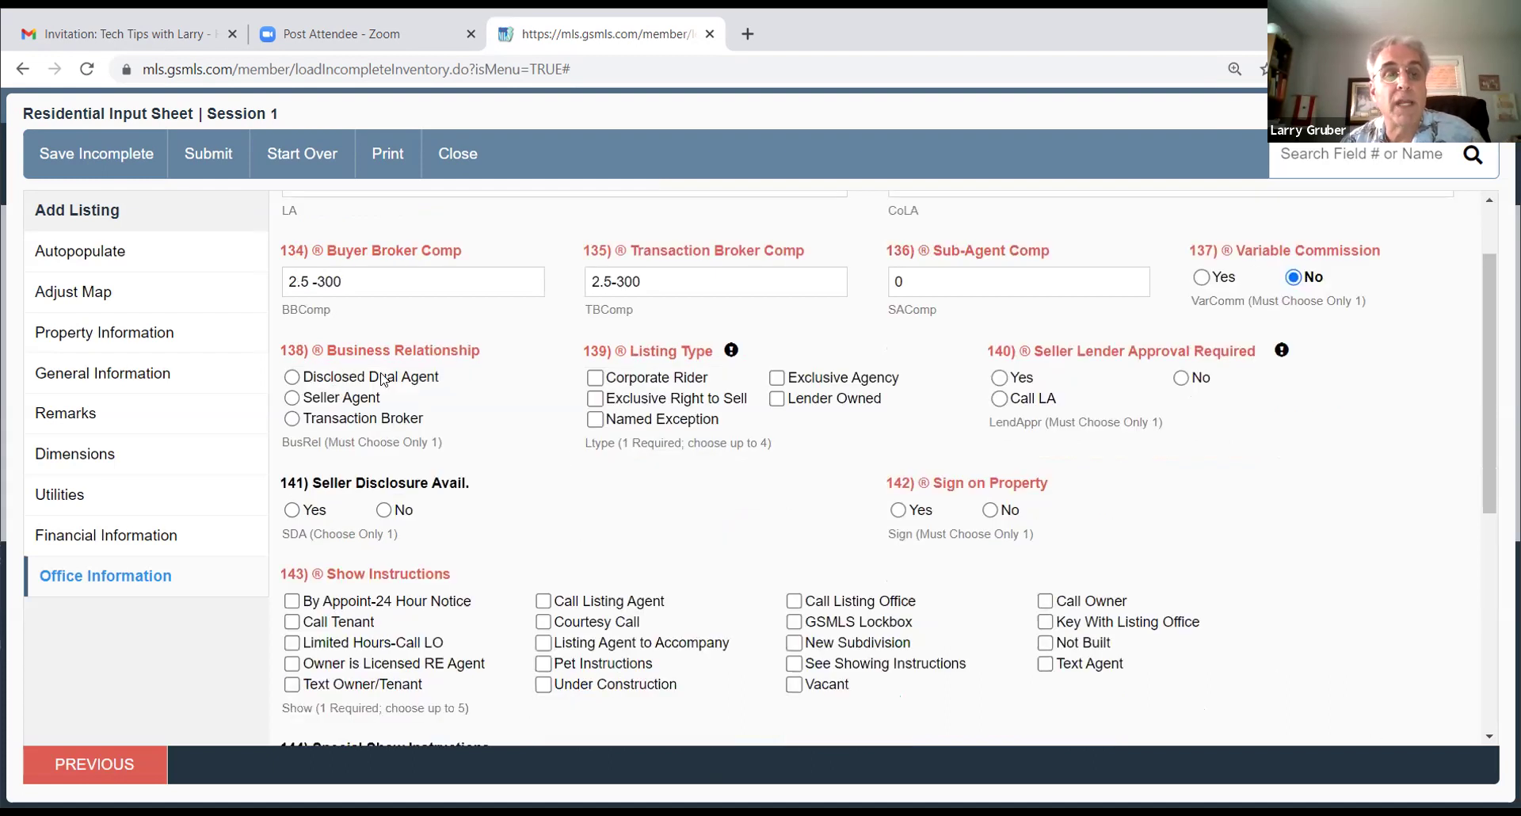
click(293, 398)
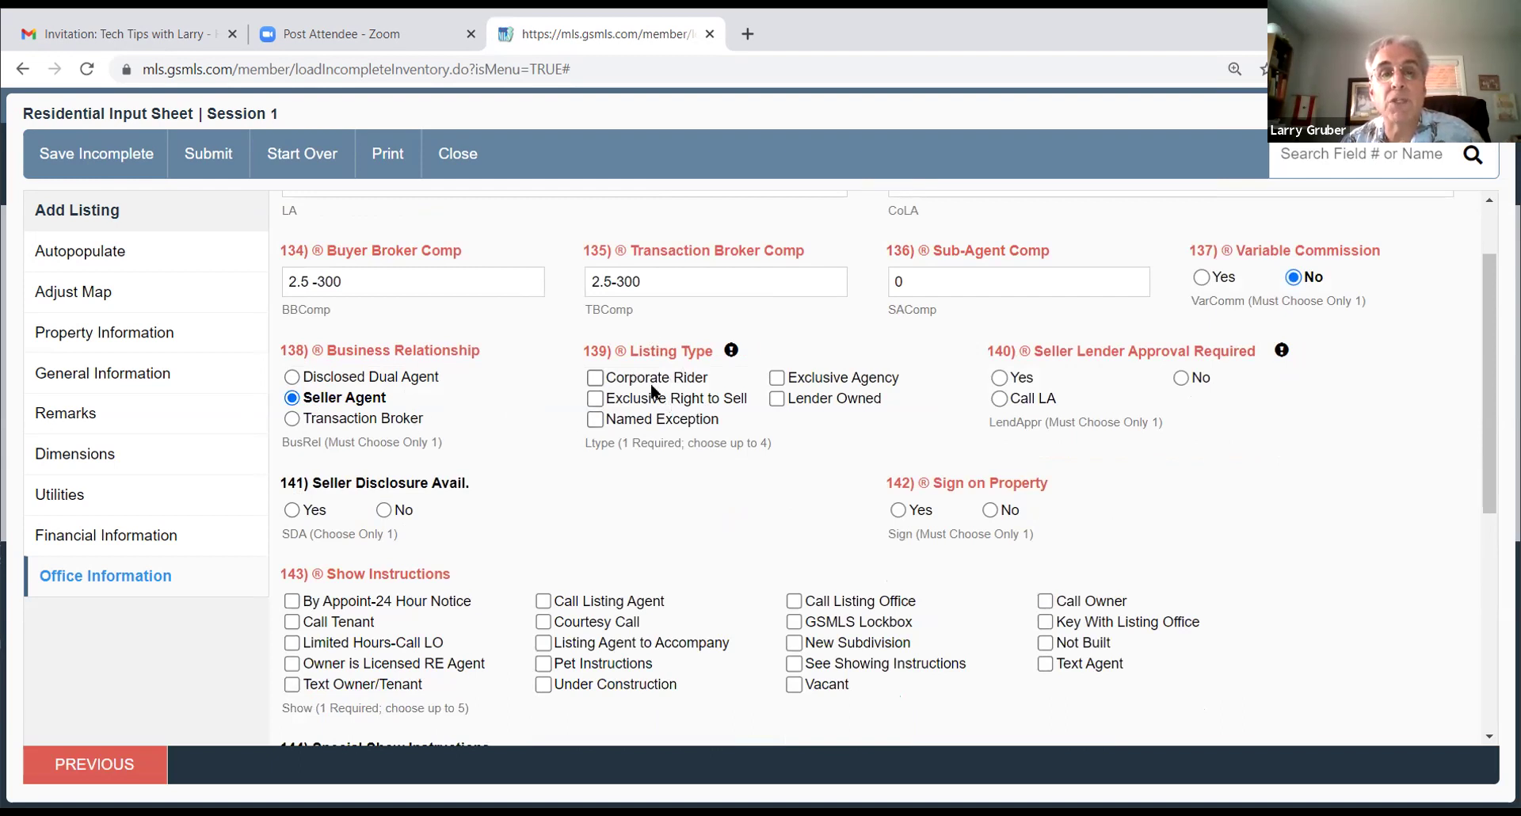
click(594, 399)
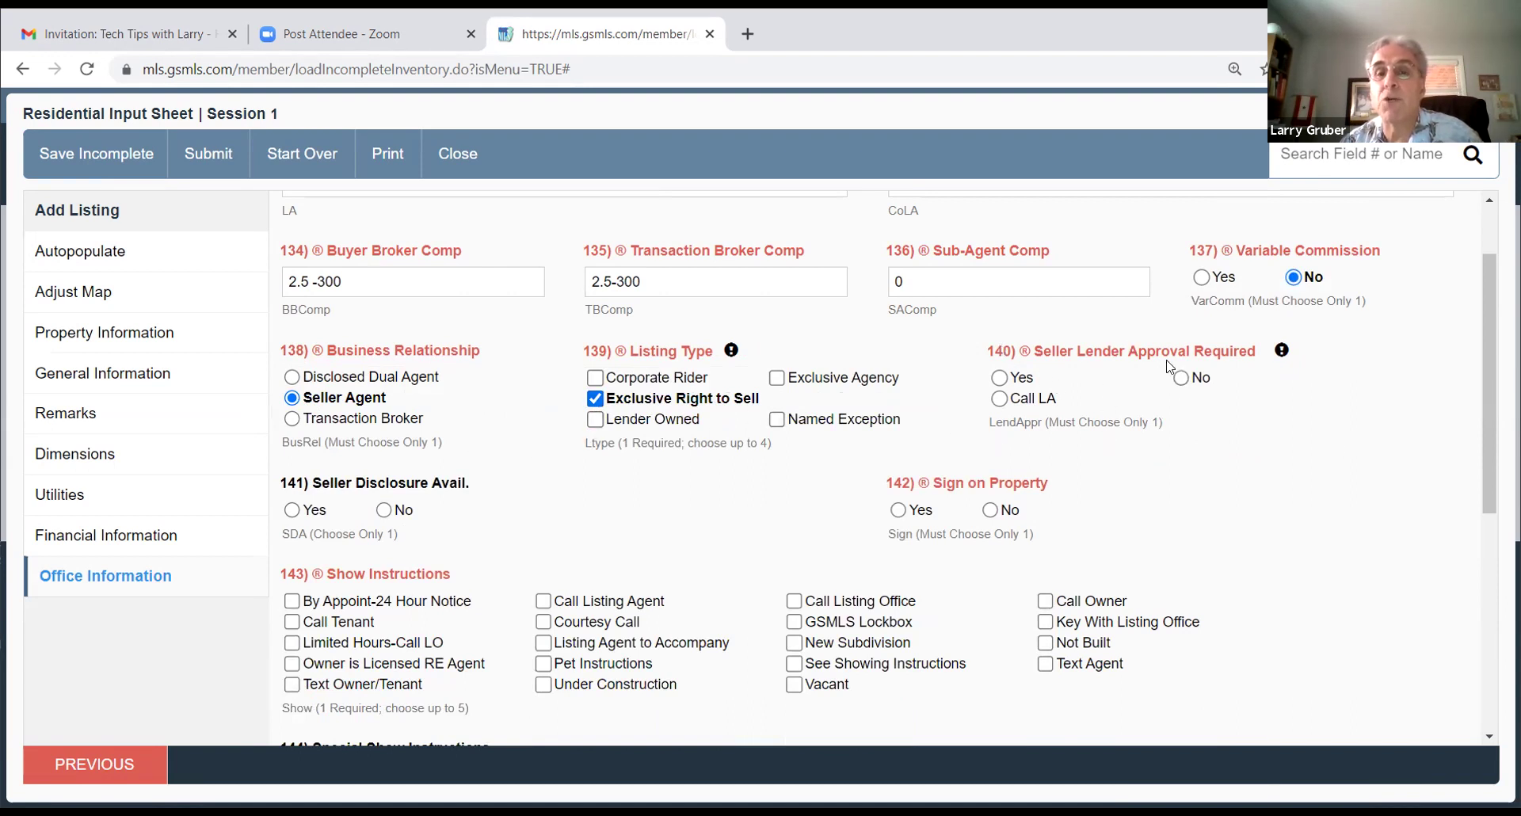
click(1181, 379)
click(899, 511)
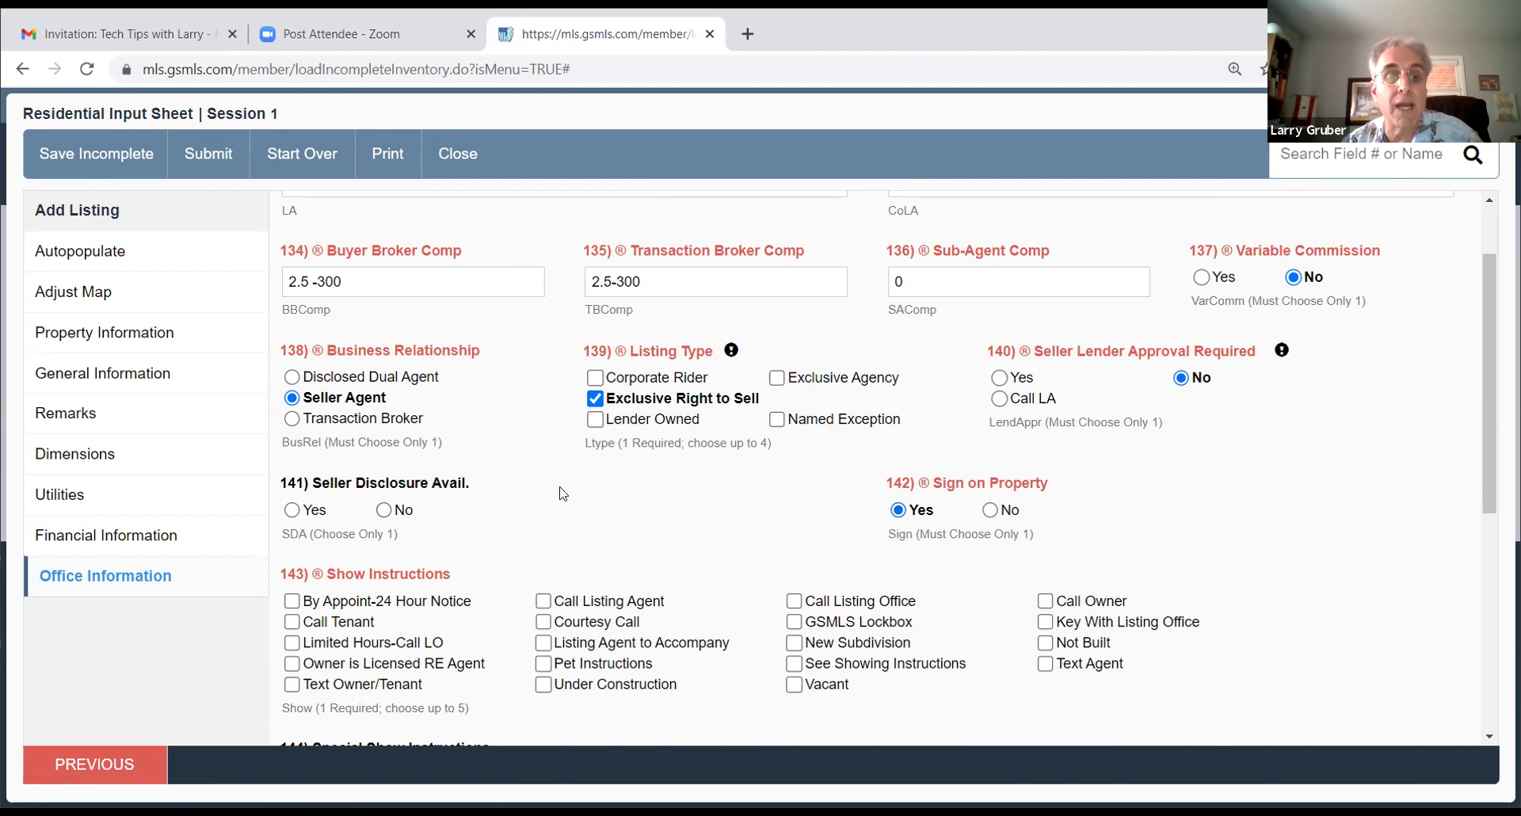
Step: Add GSMLS Lockbox to show instructions and set GSMLS.COM to Yes
scroll(565, 523, down, 1)
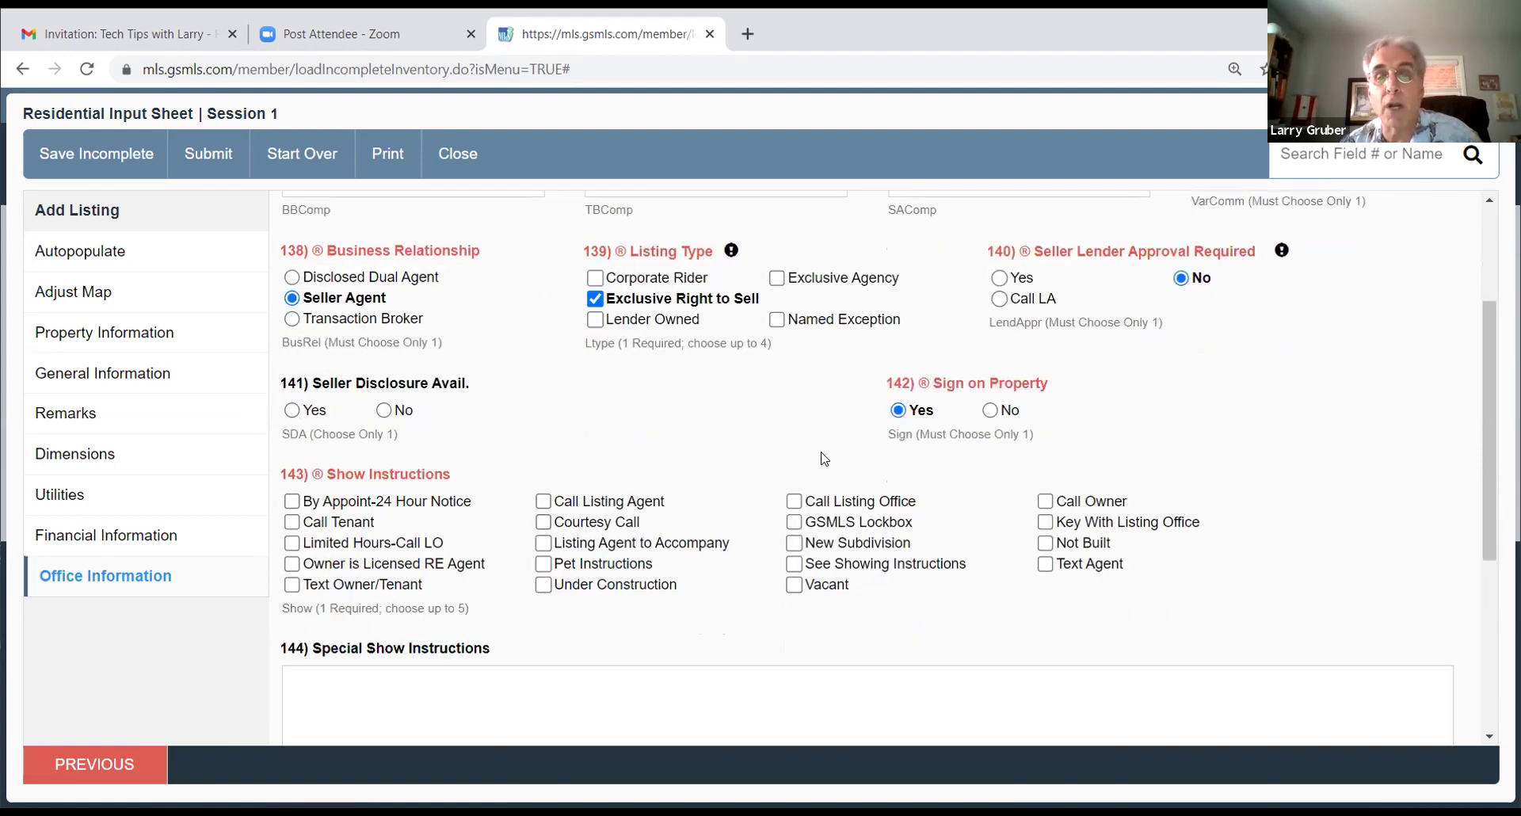
click(795, 525)
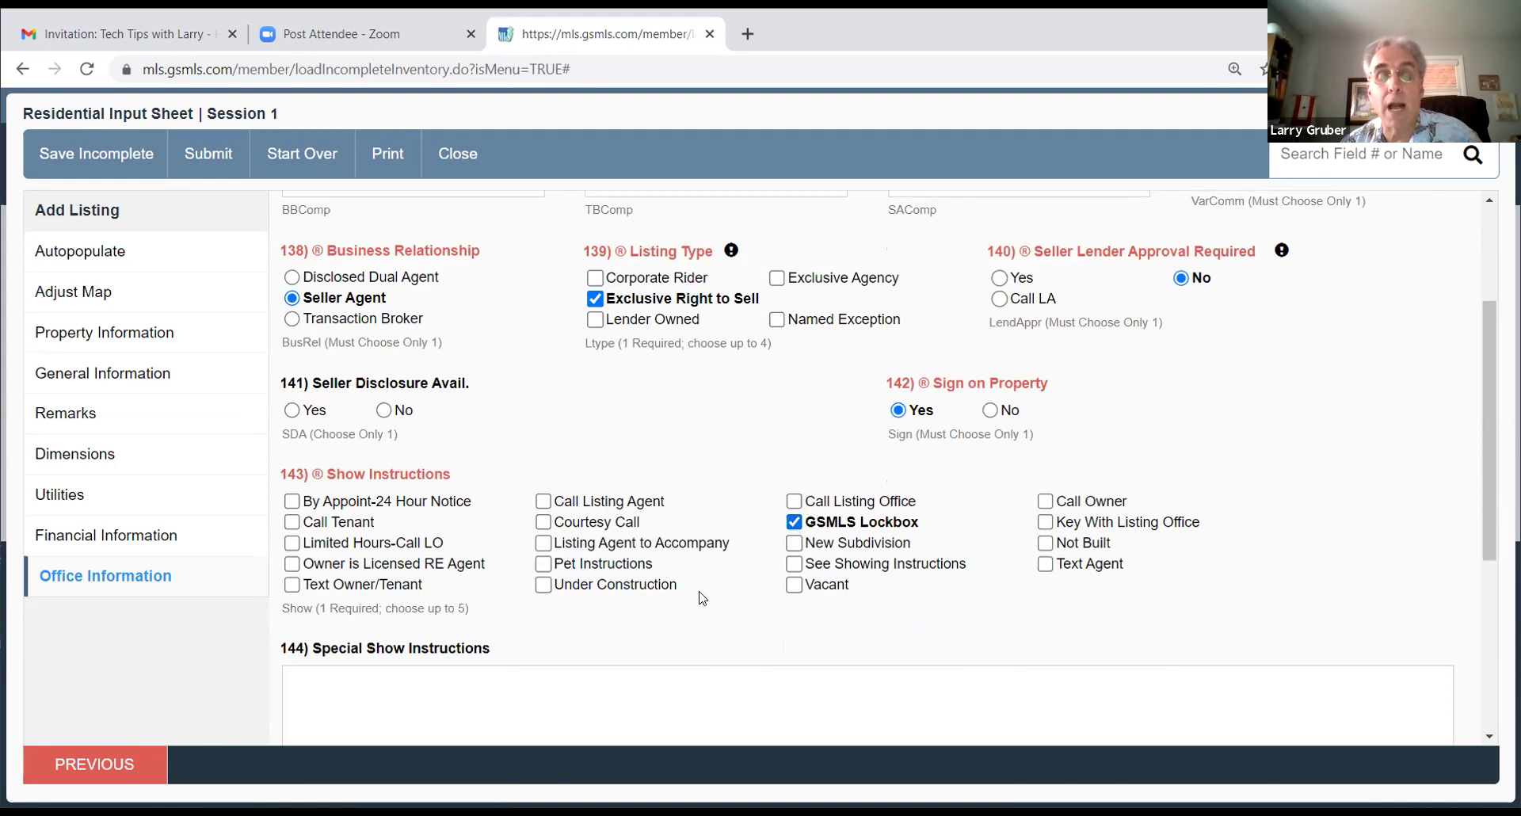
scroll(932, 539, down, 1)
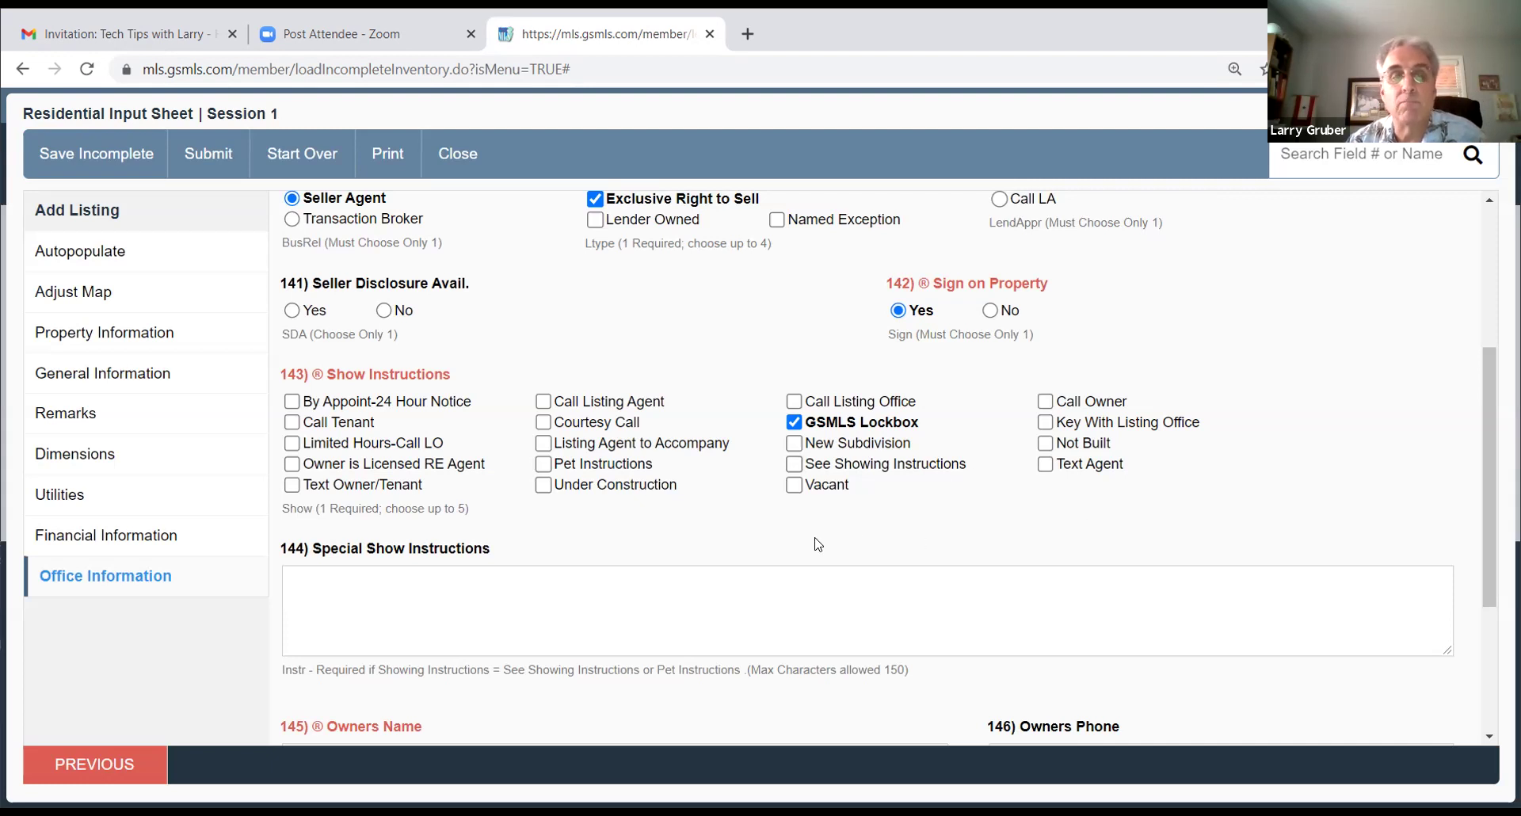
scroll(875, 521, down, 1)
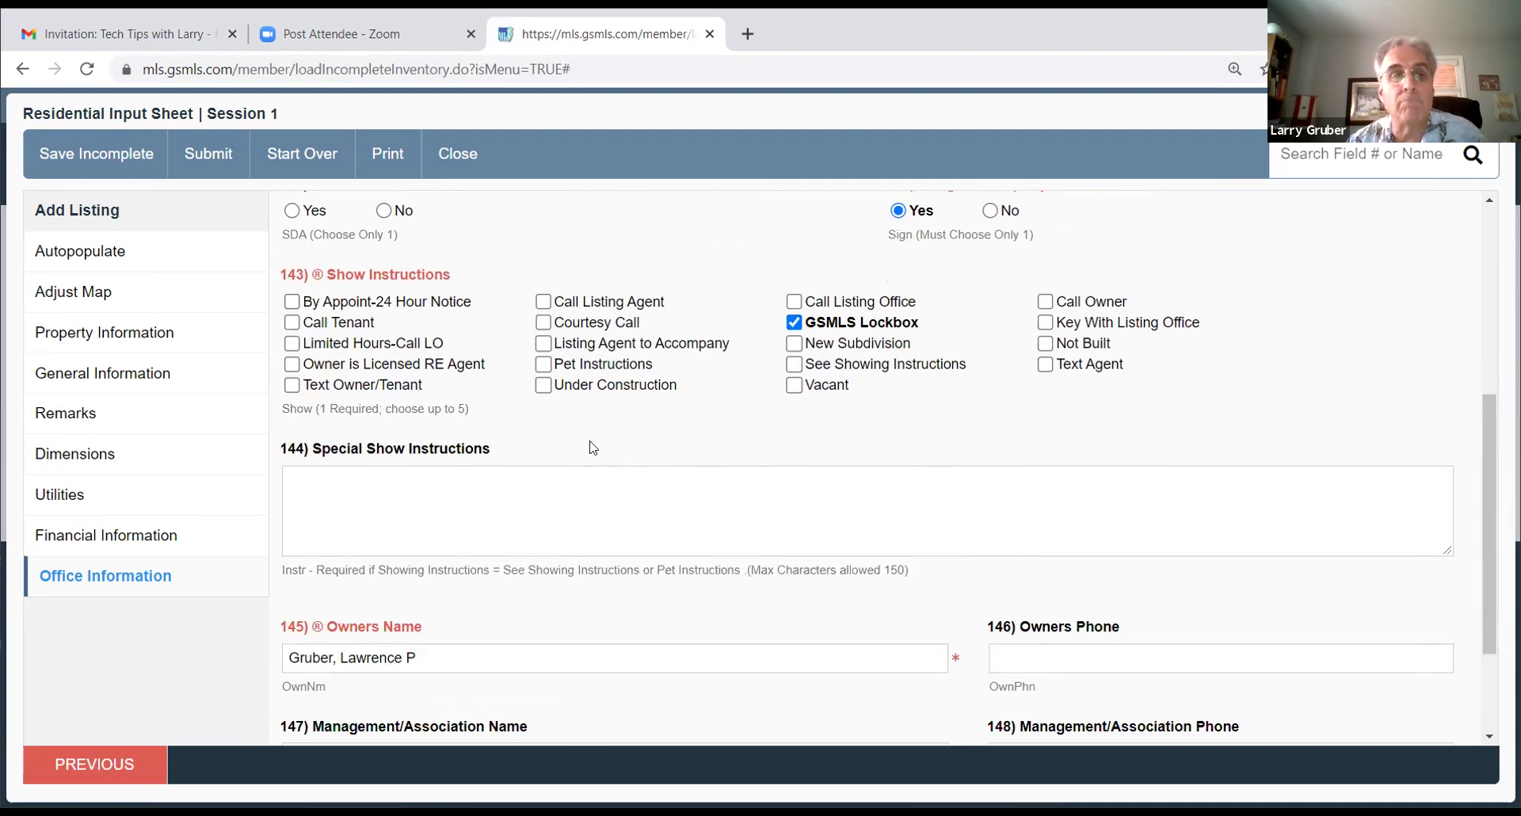
scroll(557, 424, down, 2)
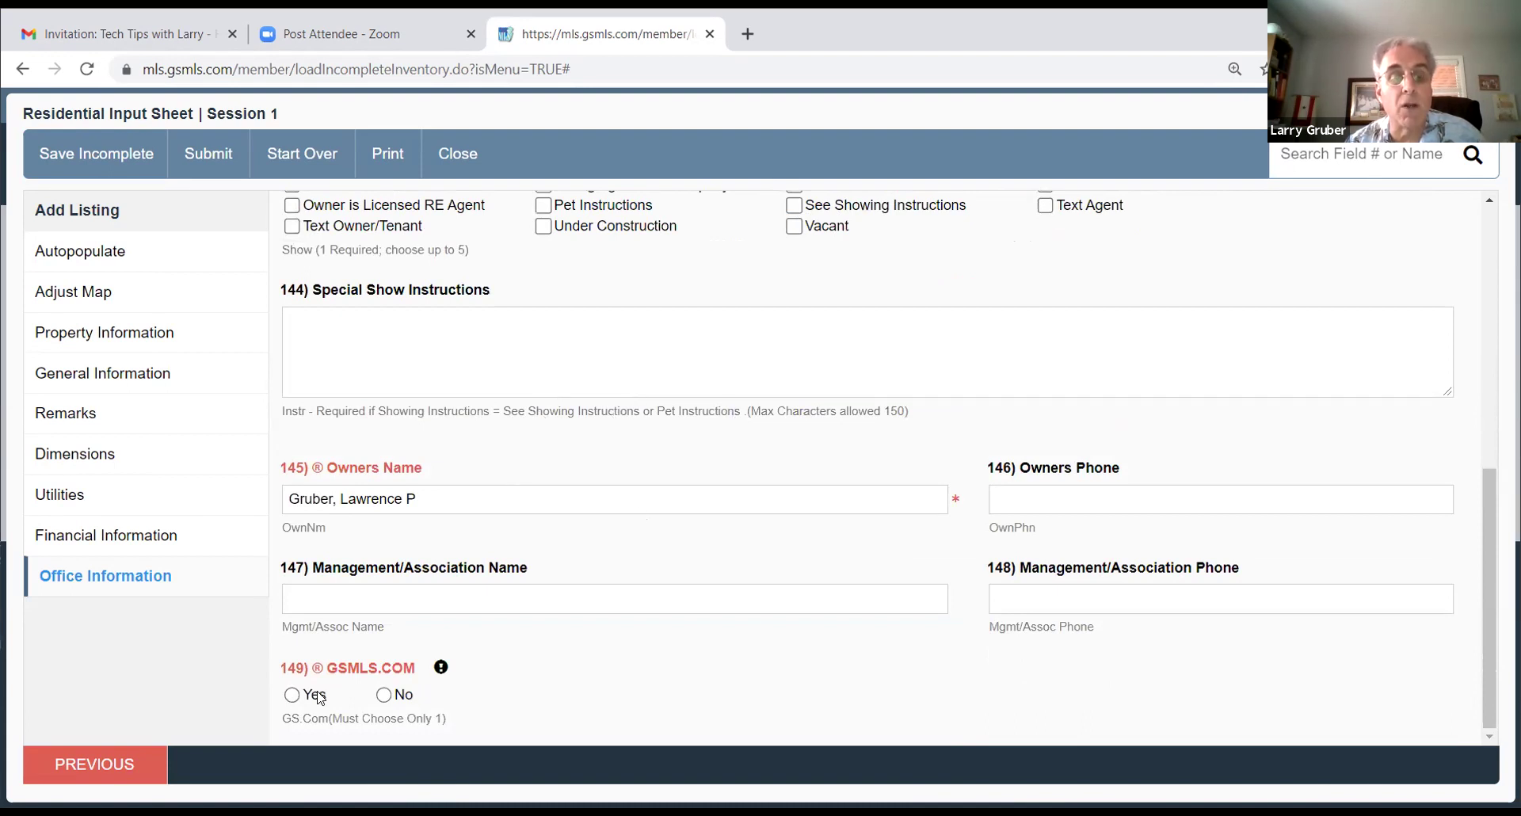
click(292, 695)
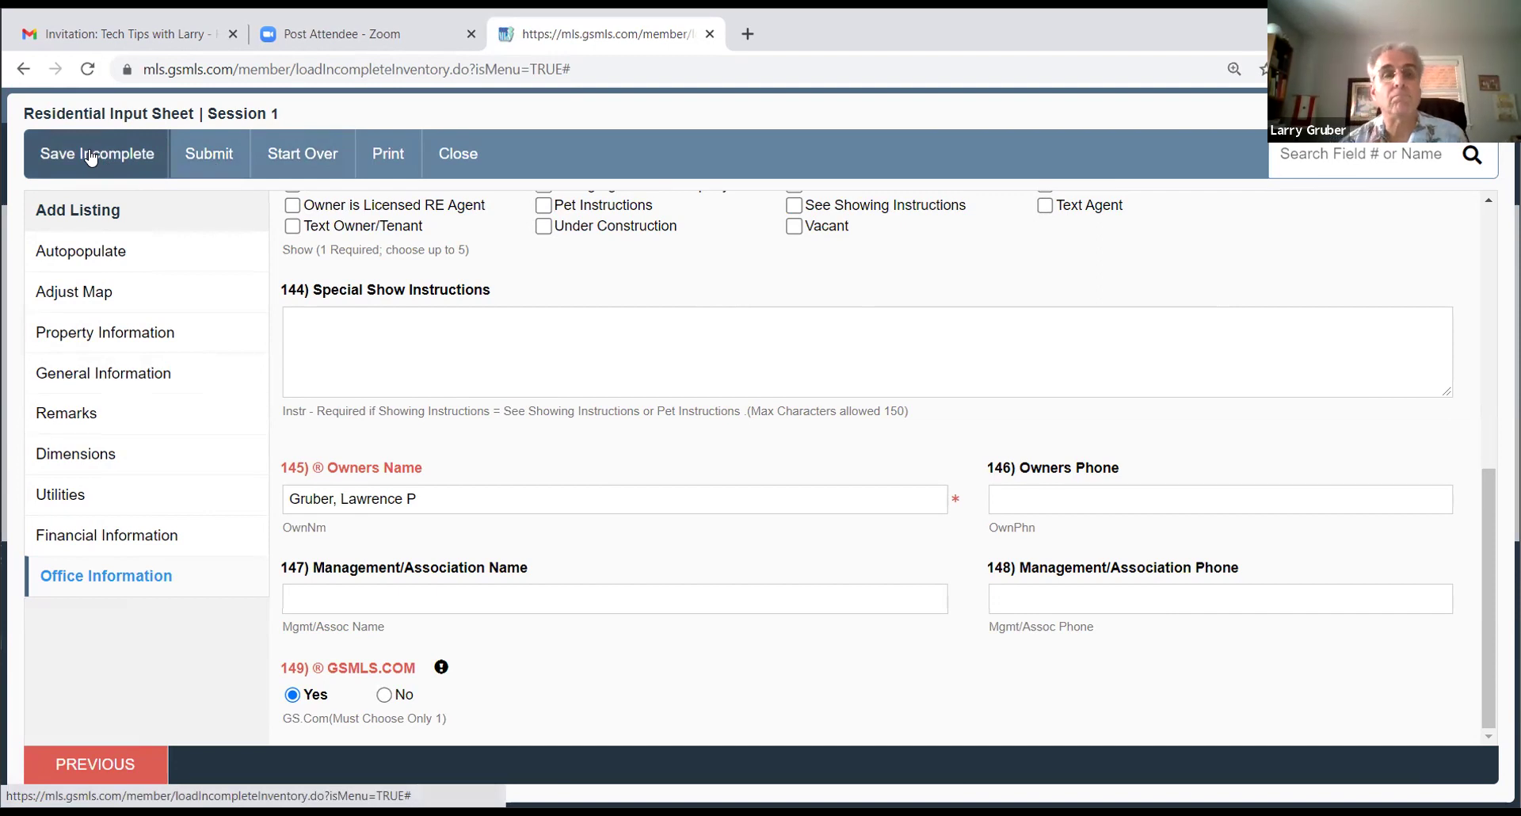
Step: Save the unfinished listing as incomplete and reopen it in the Urban Residential input sheet
click(91, 155)
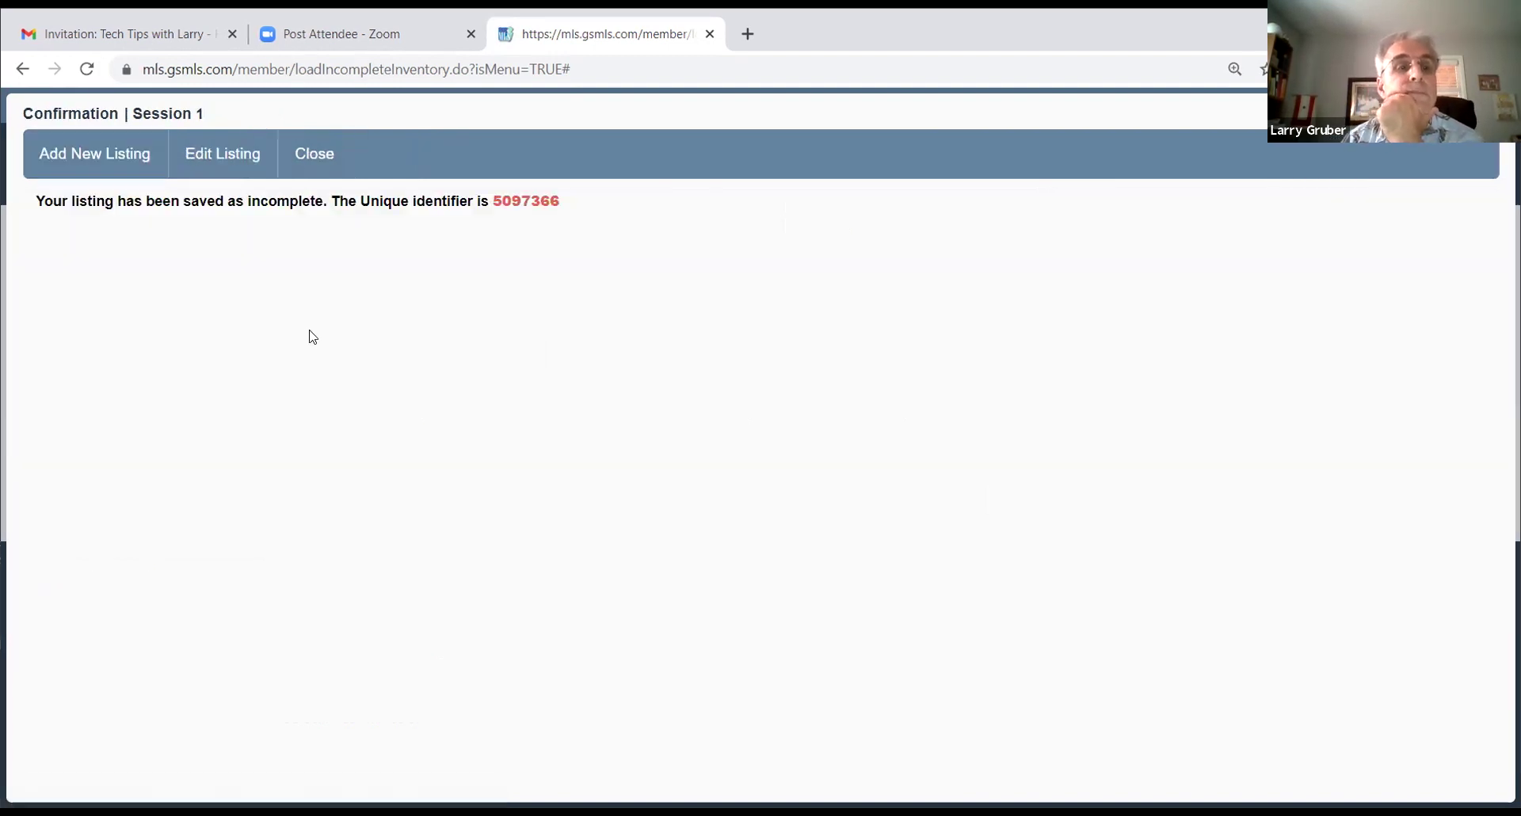
click(212, 156)
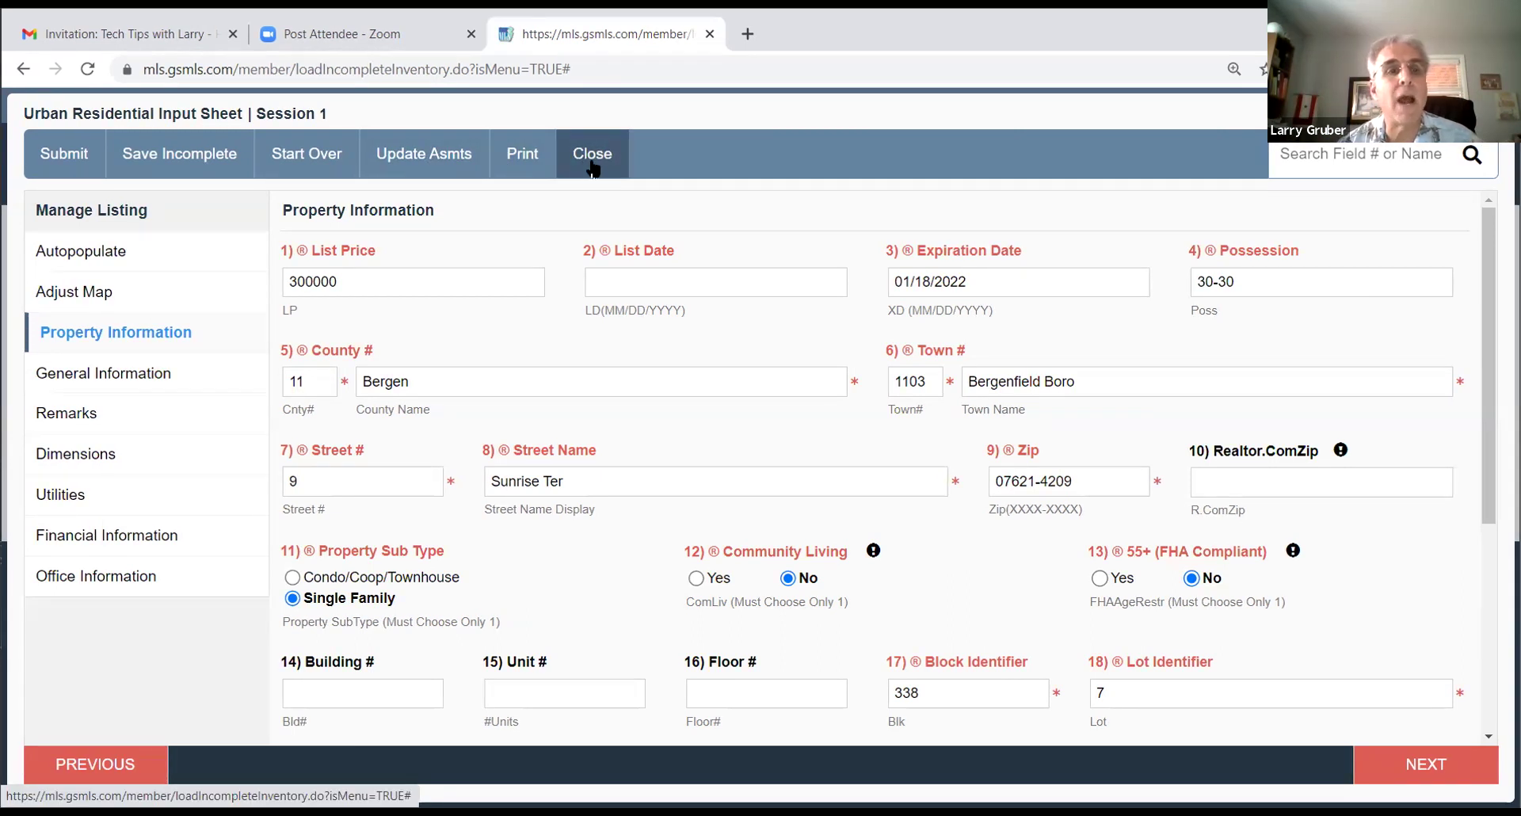
Step: Delete the incomplete listing from the Incomplete inventory and return to the MLS homepage
click(592, 159)
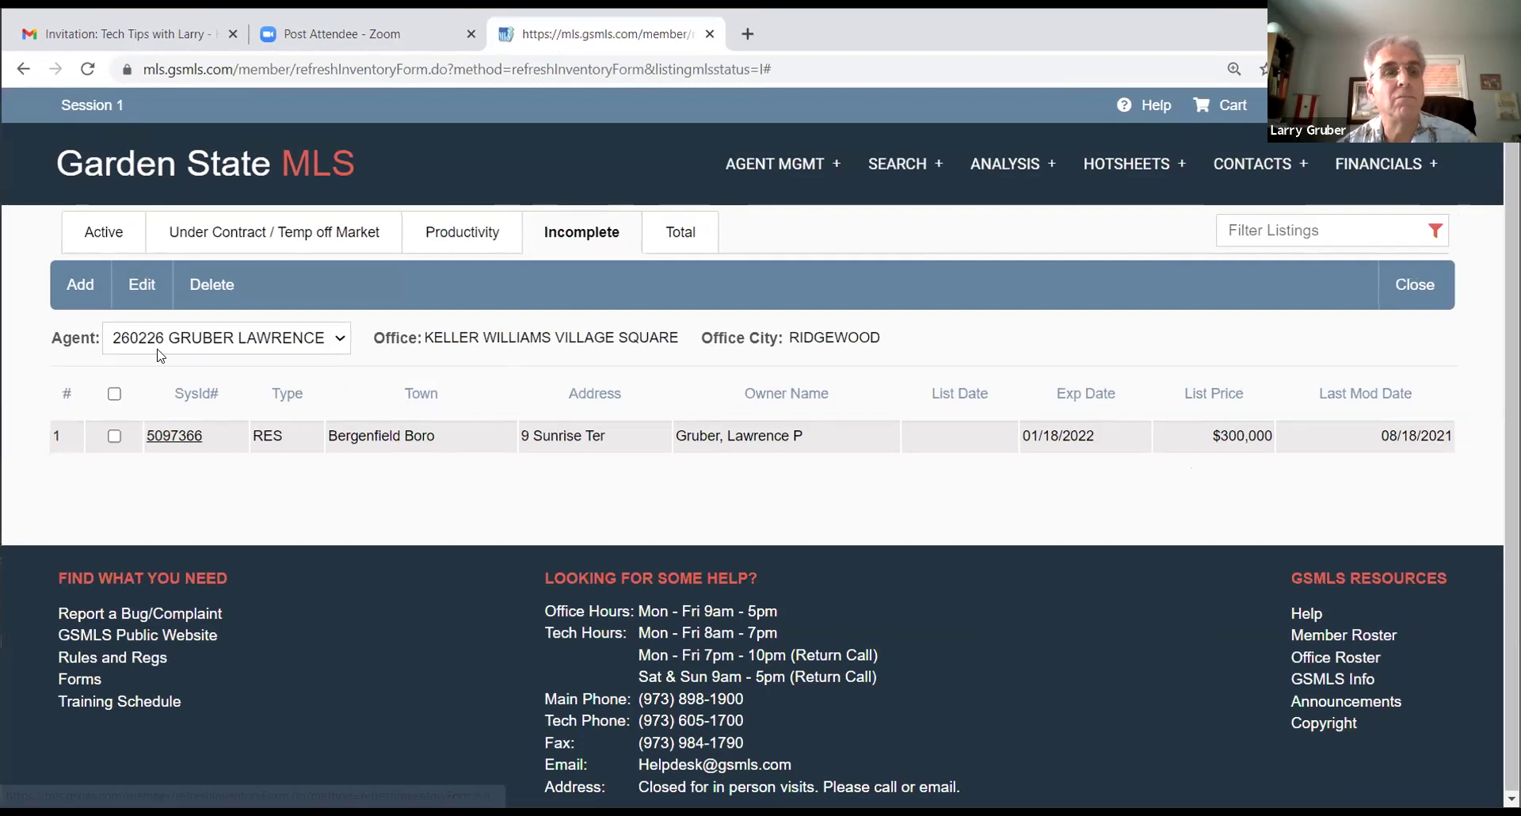
click(114, 435)
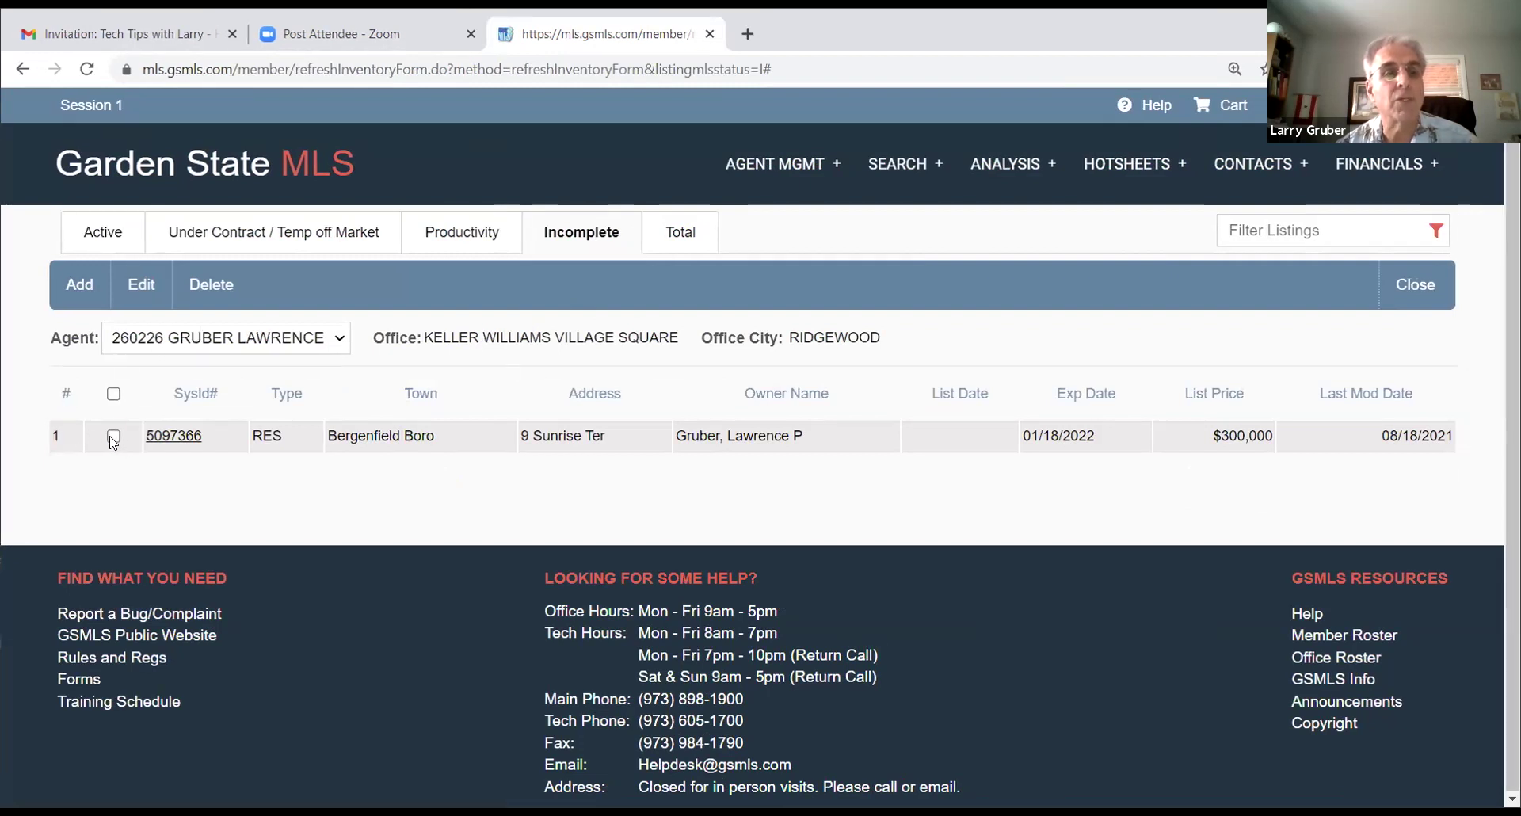
click(202, 286)
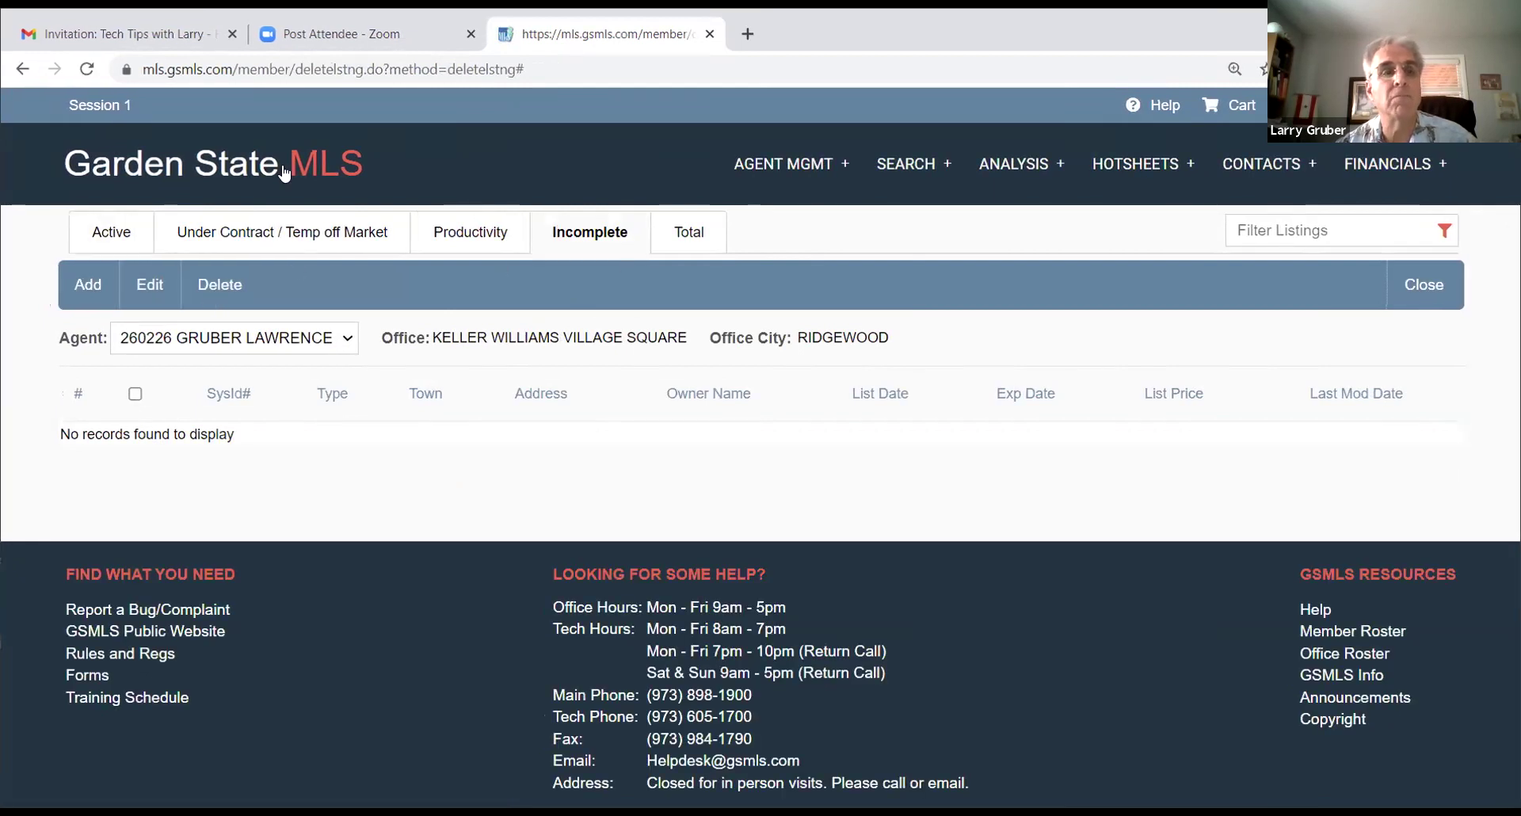
click(198, 158)
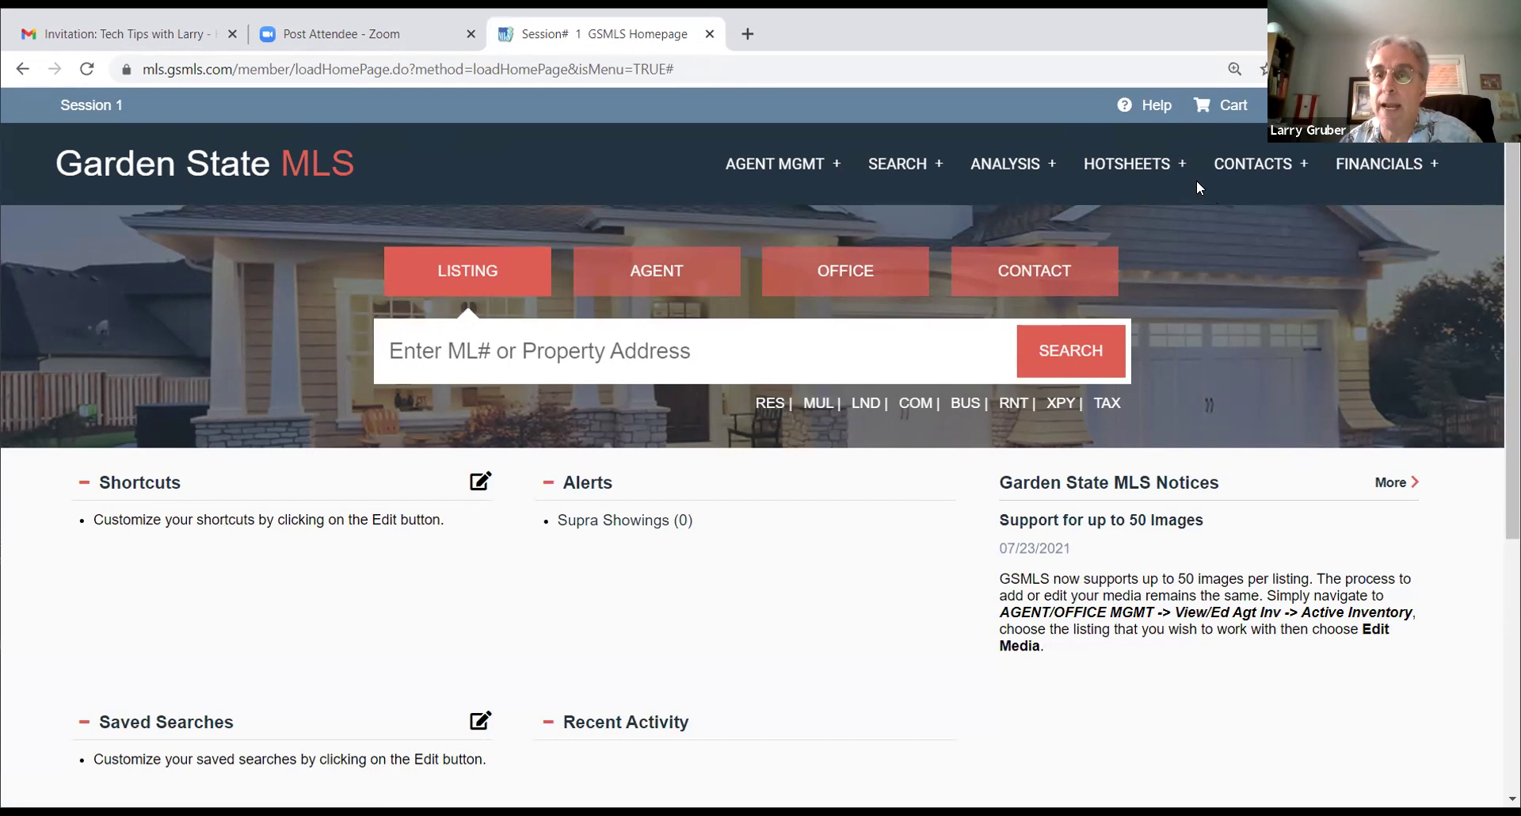
Step: Open and close the Hotsheets options, then bring up the Search menu's Quick Search submenu
click(1117, 161)
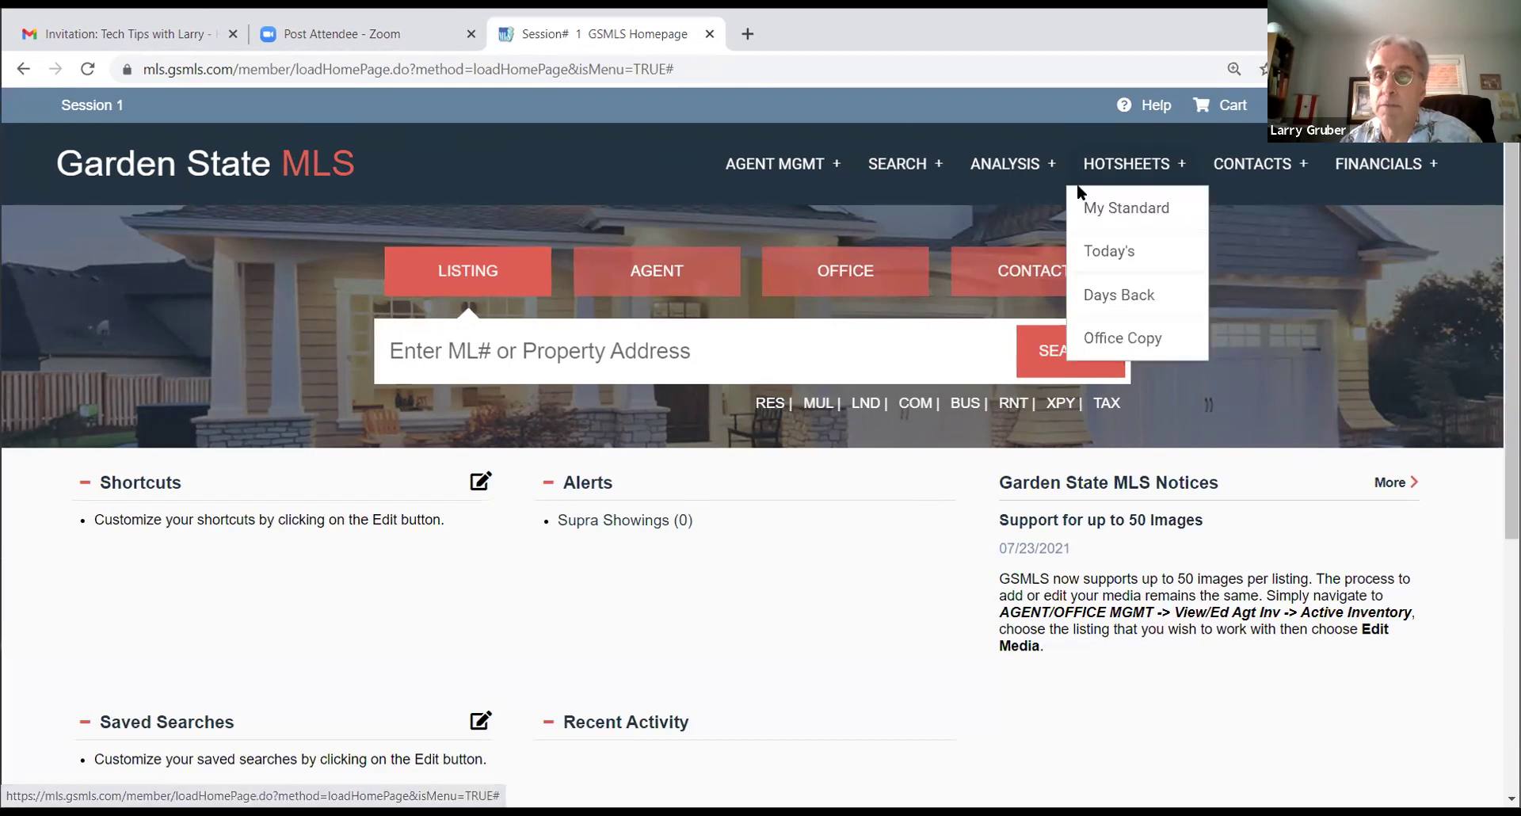
click(886, 222)
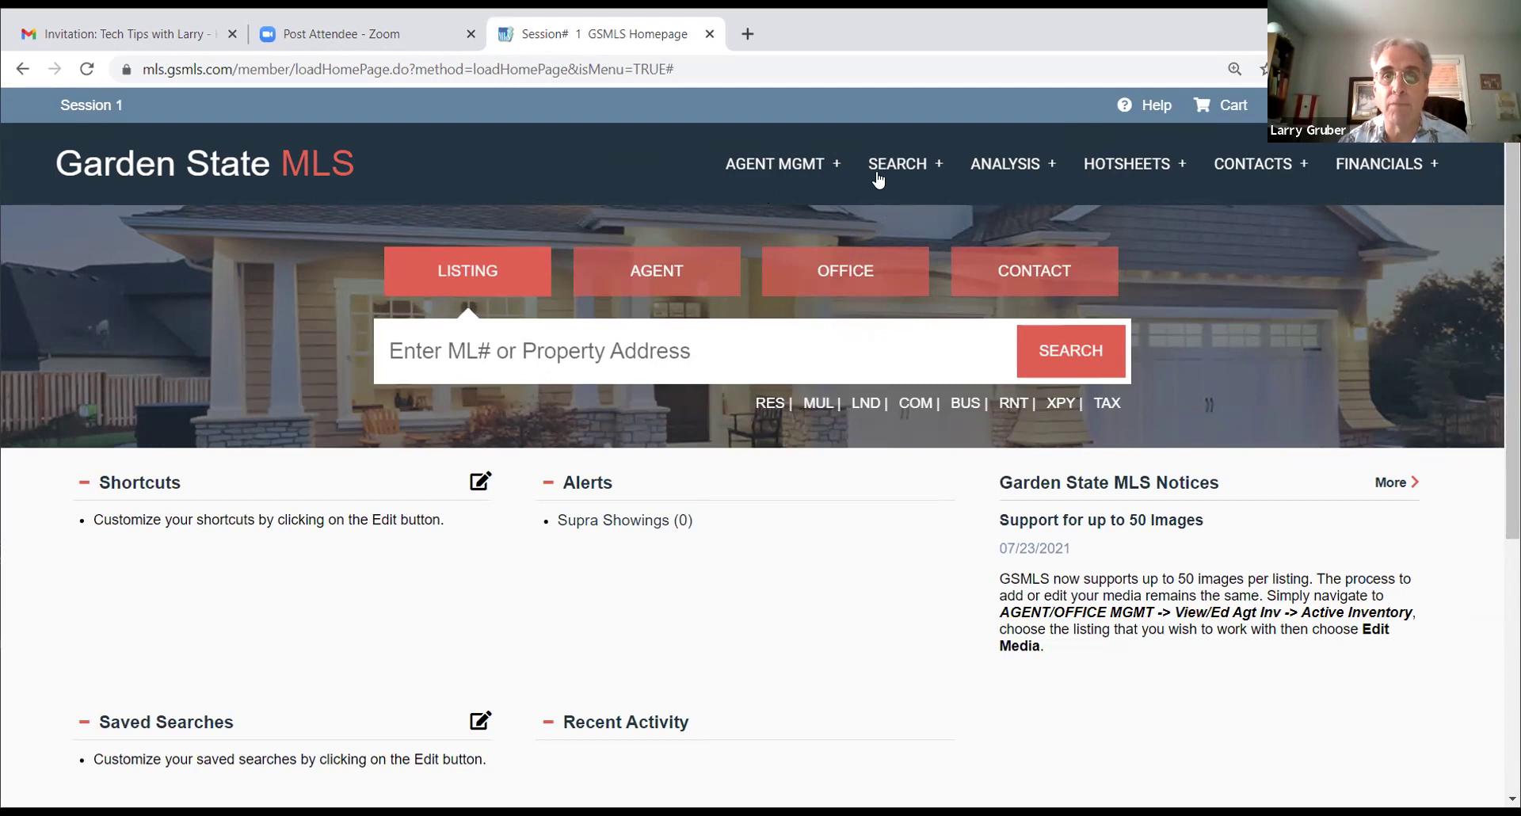
mouse_move(892, 182)
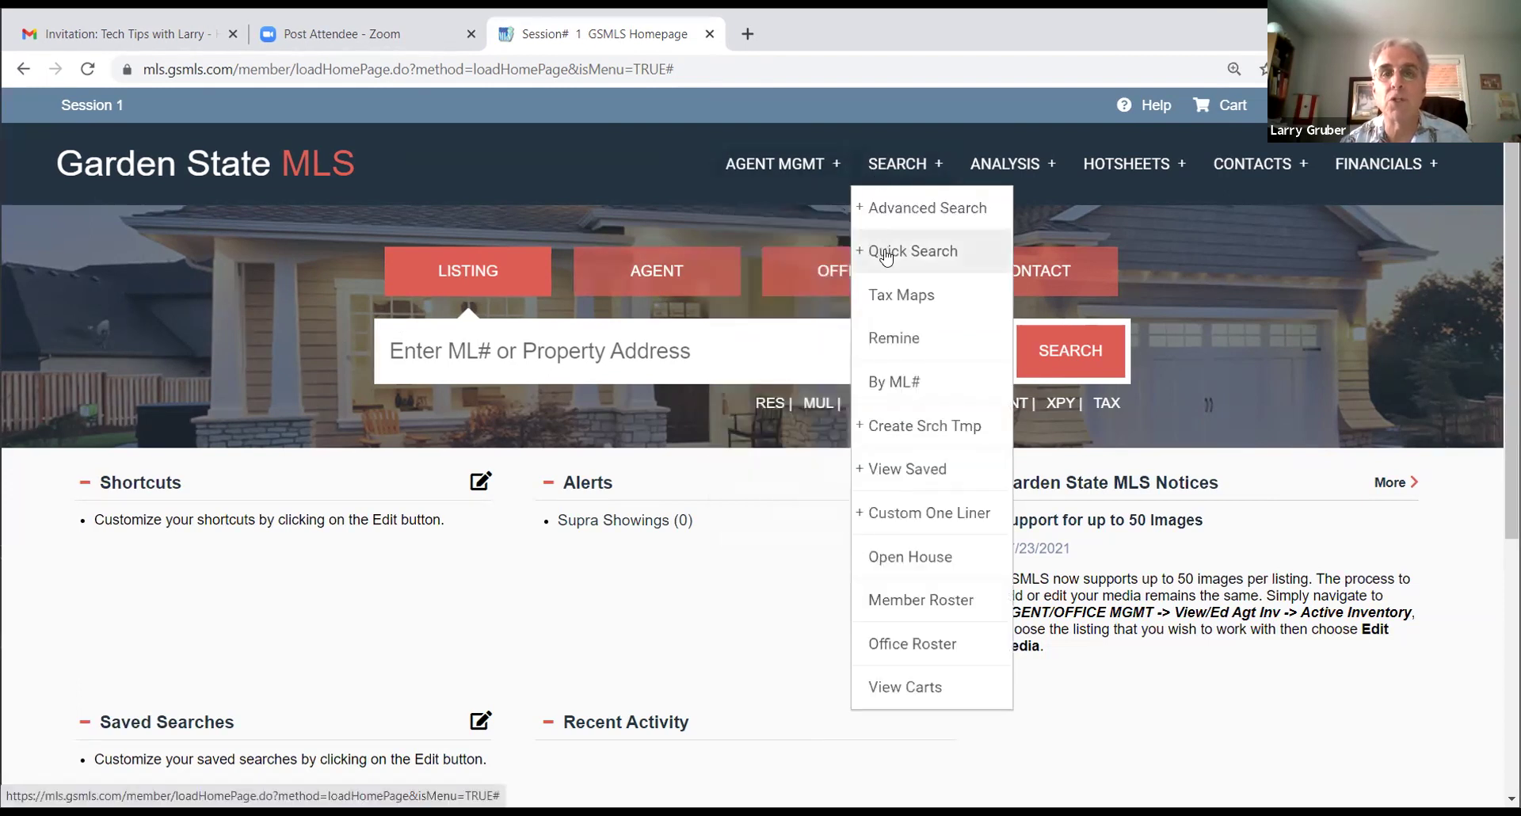
Step: Start a RES quick search limited to Passaic county and the town Hawthorne Bor
mouse_move(878, 251)
click(1040, 265)
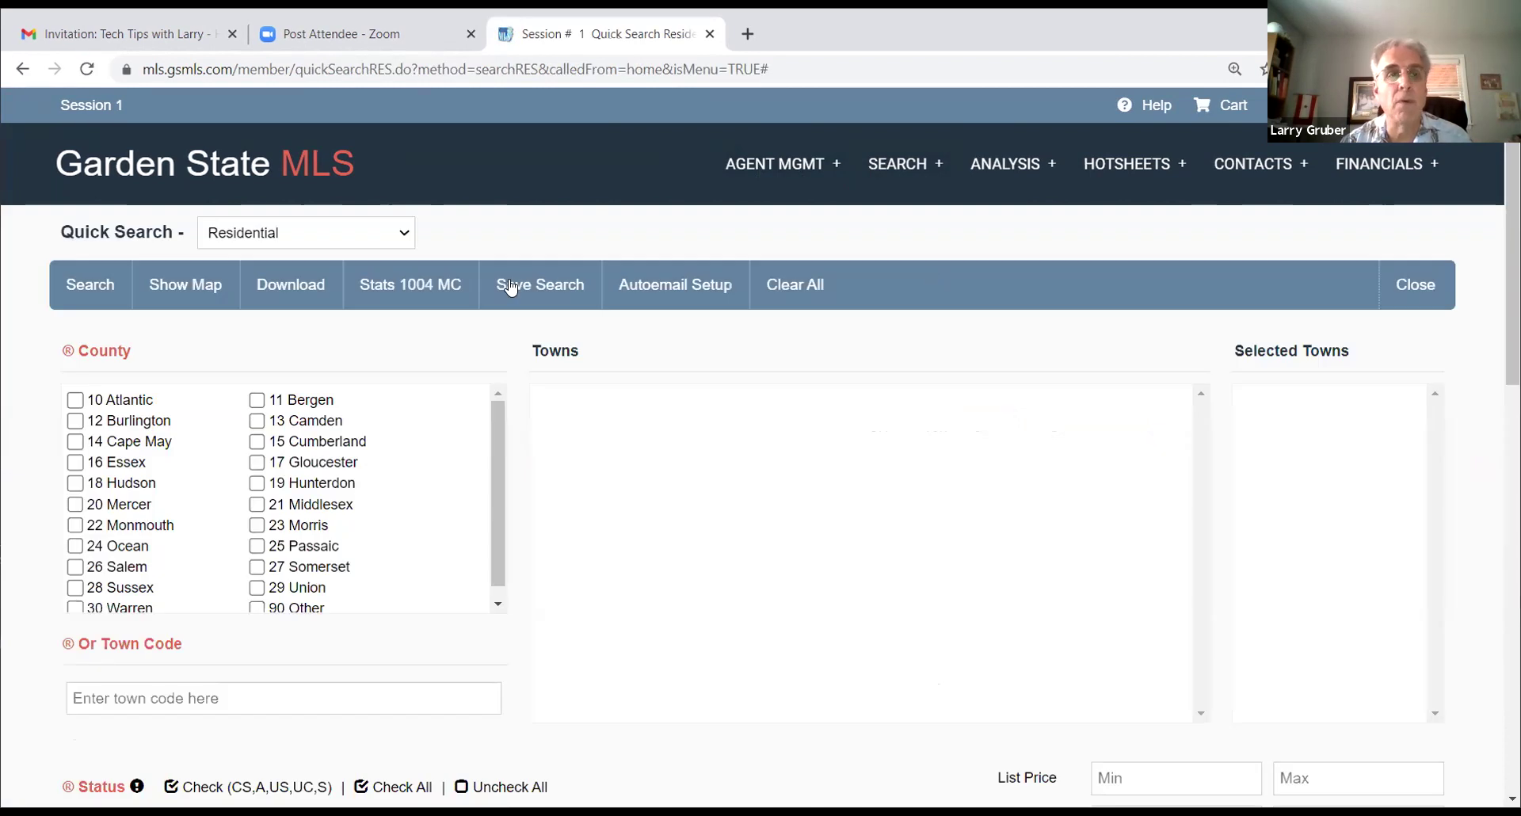
click(256, 546)
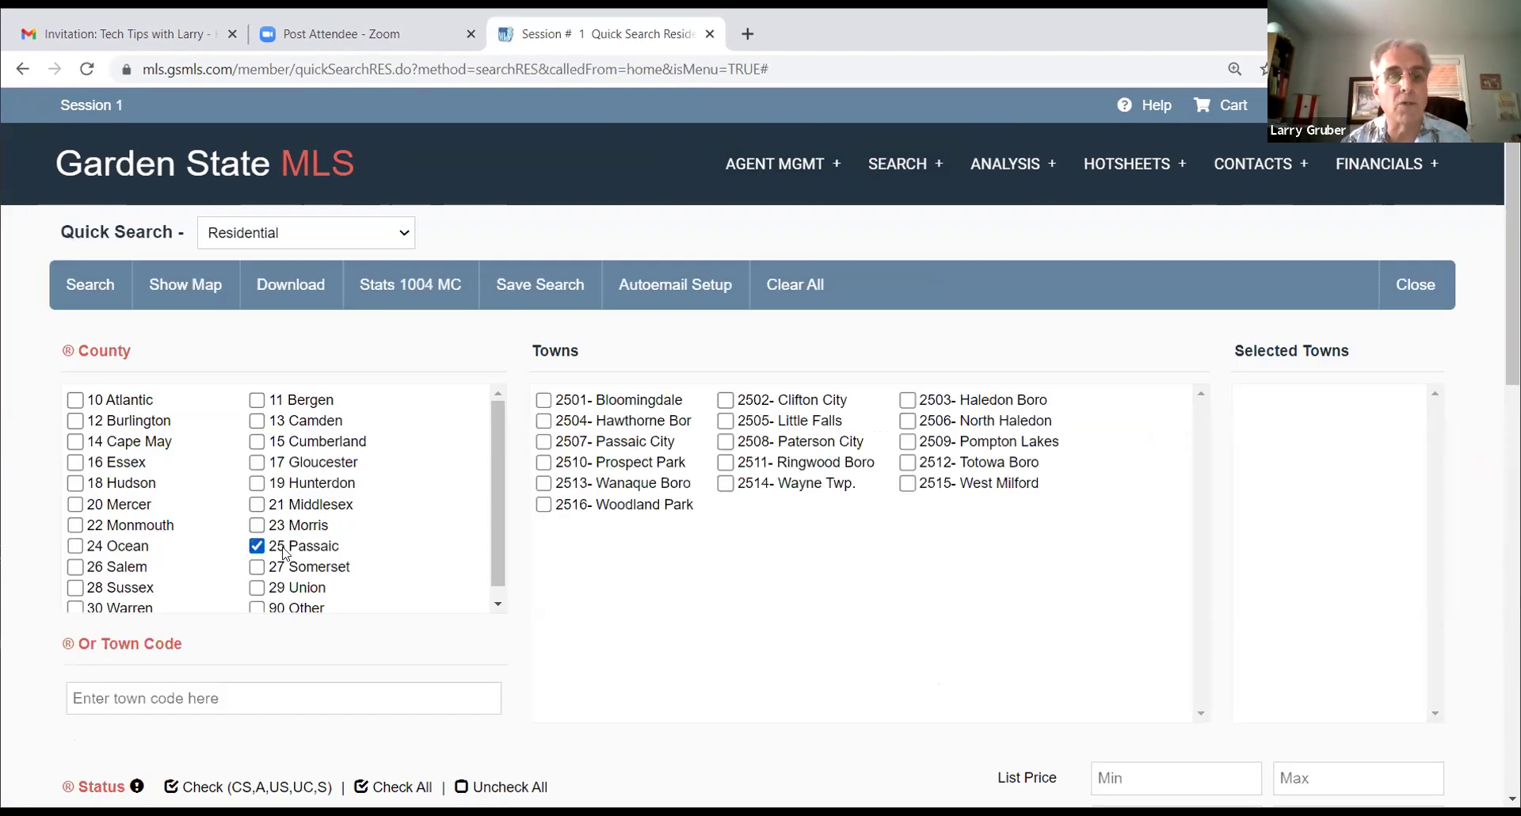
click(543, 421)
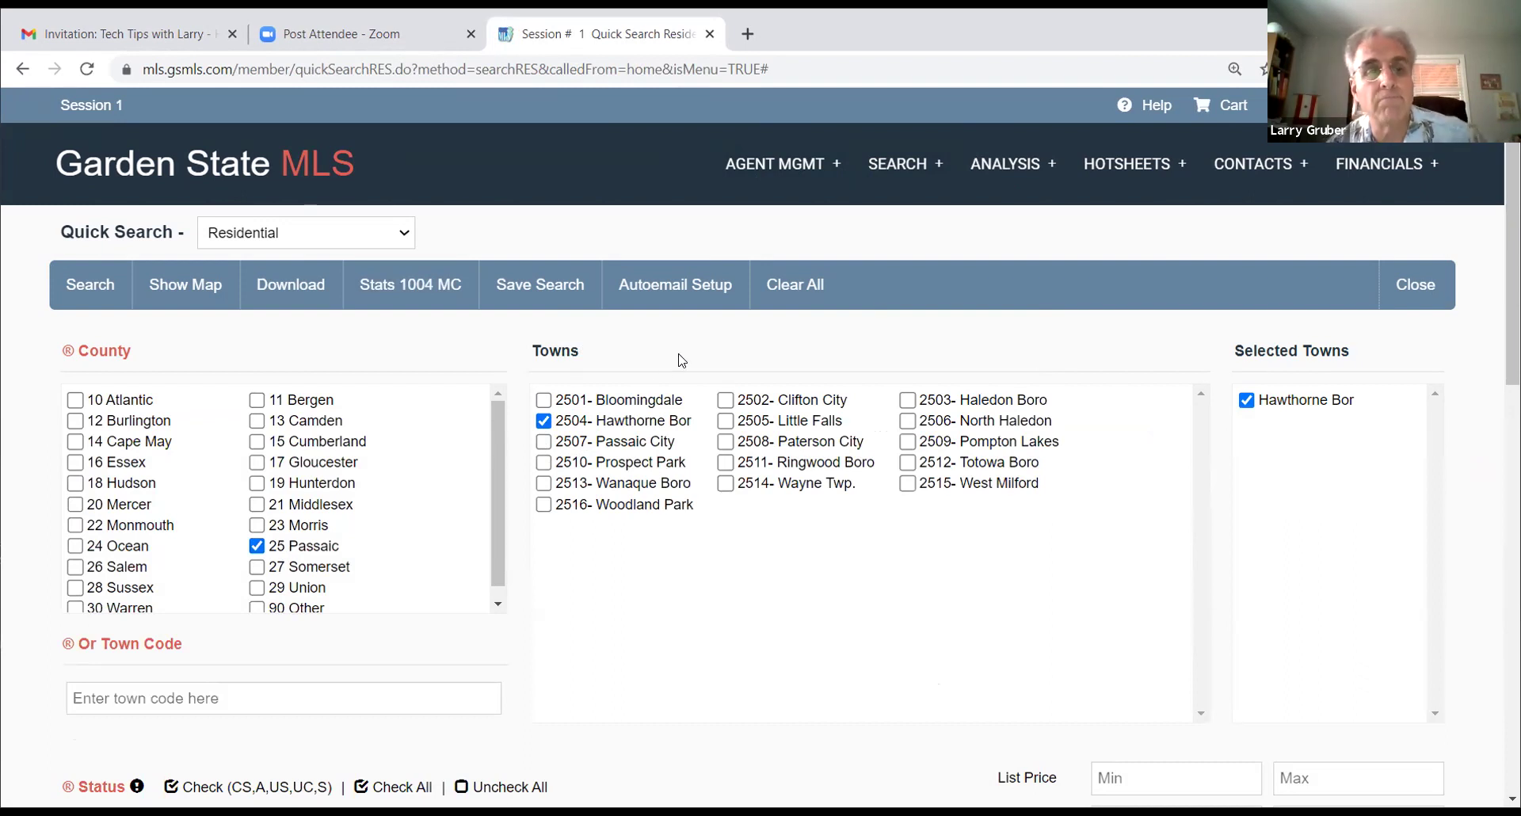
Step: Set the List Price range from 300000 to 450000
scroll(910, 469, down, 4)
scroll(911, 469, up, 4)
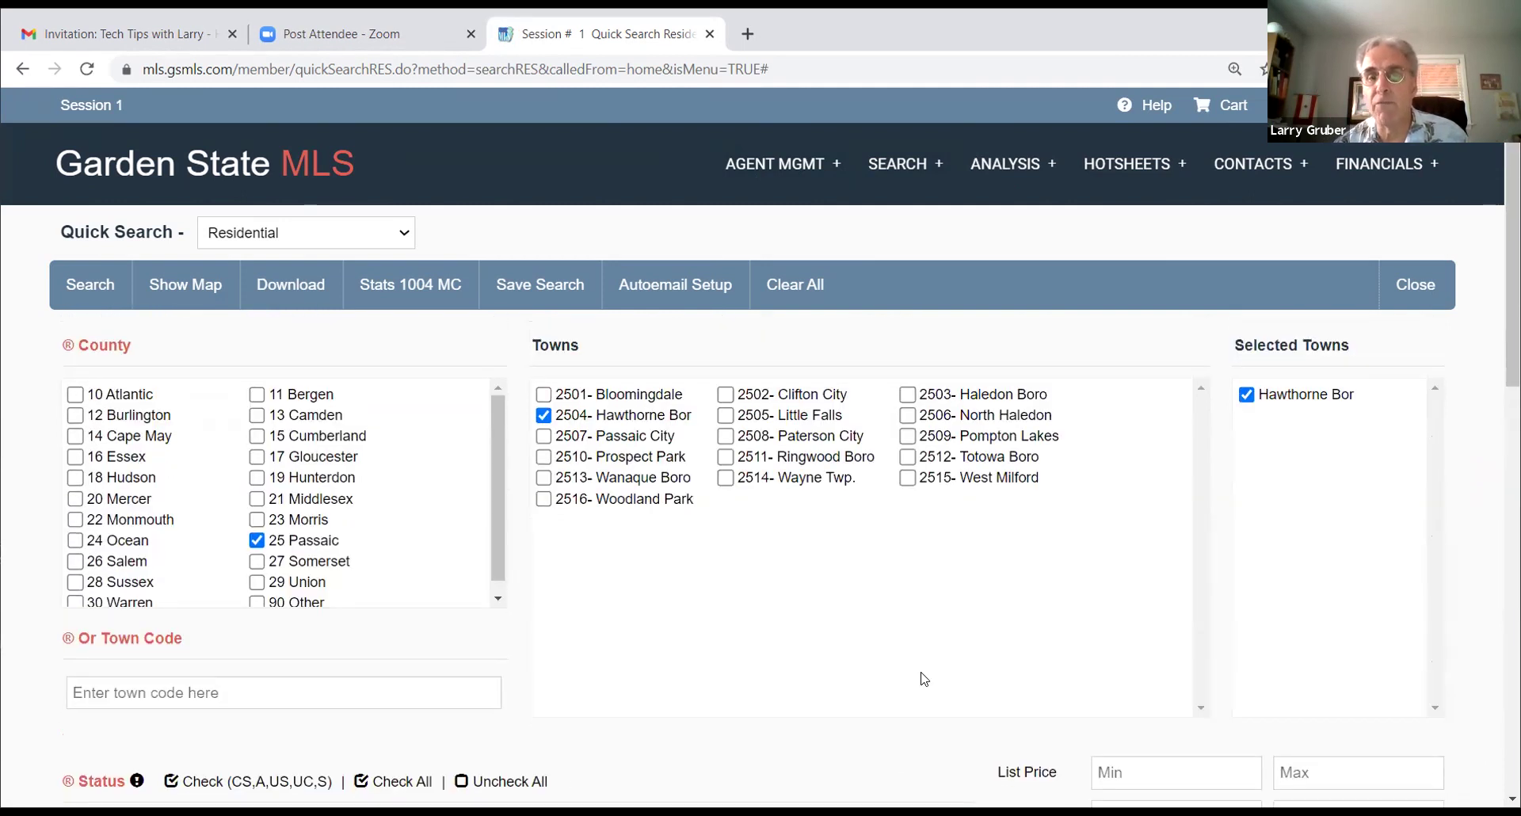
scroll(924, 679, down, 3)
click(1136, 576)
text(300000)
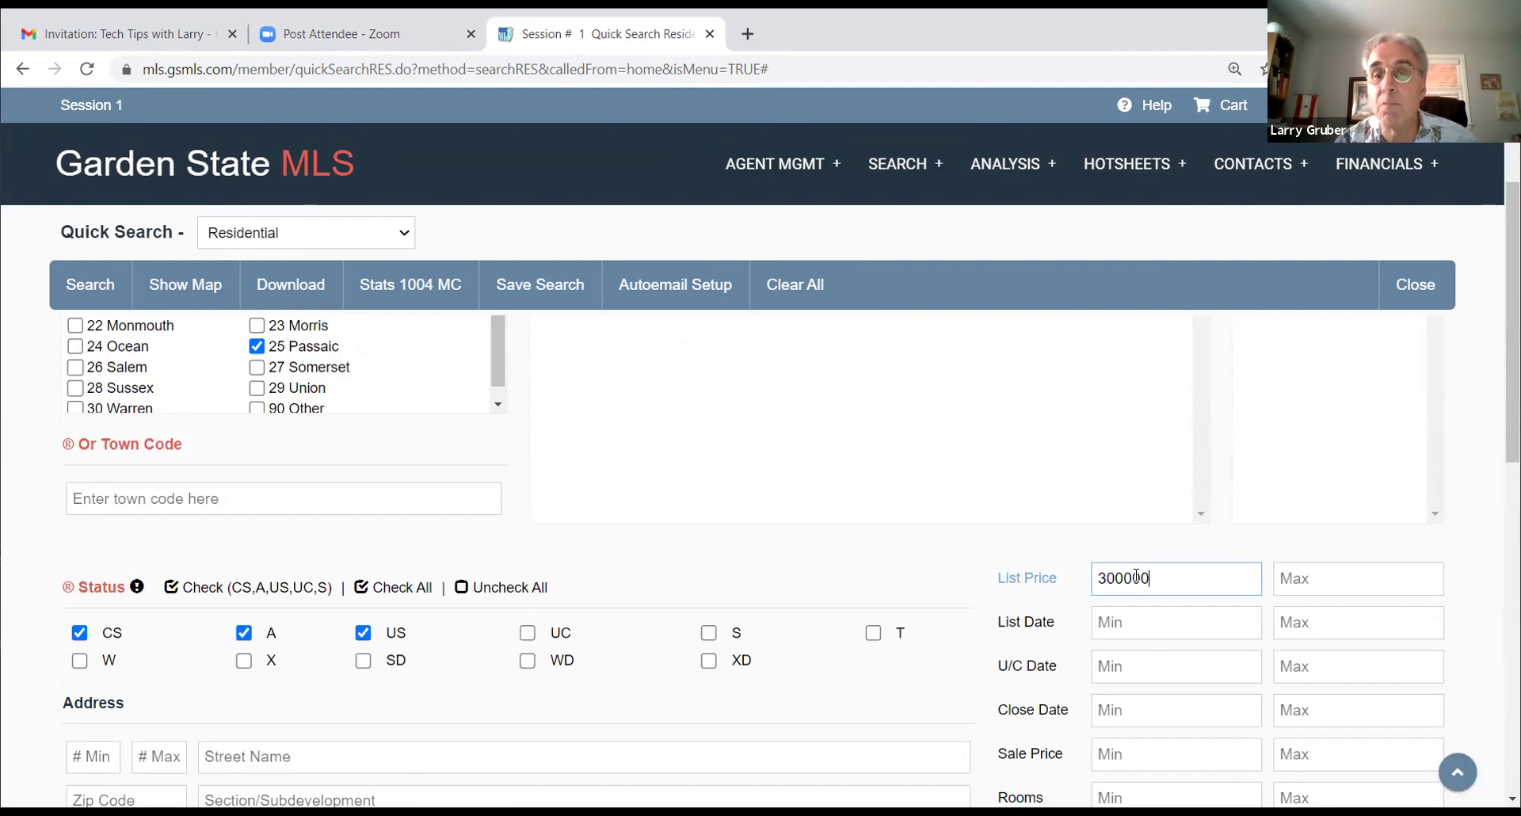
key(Tab)
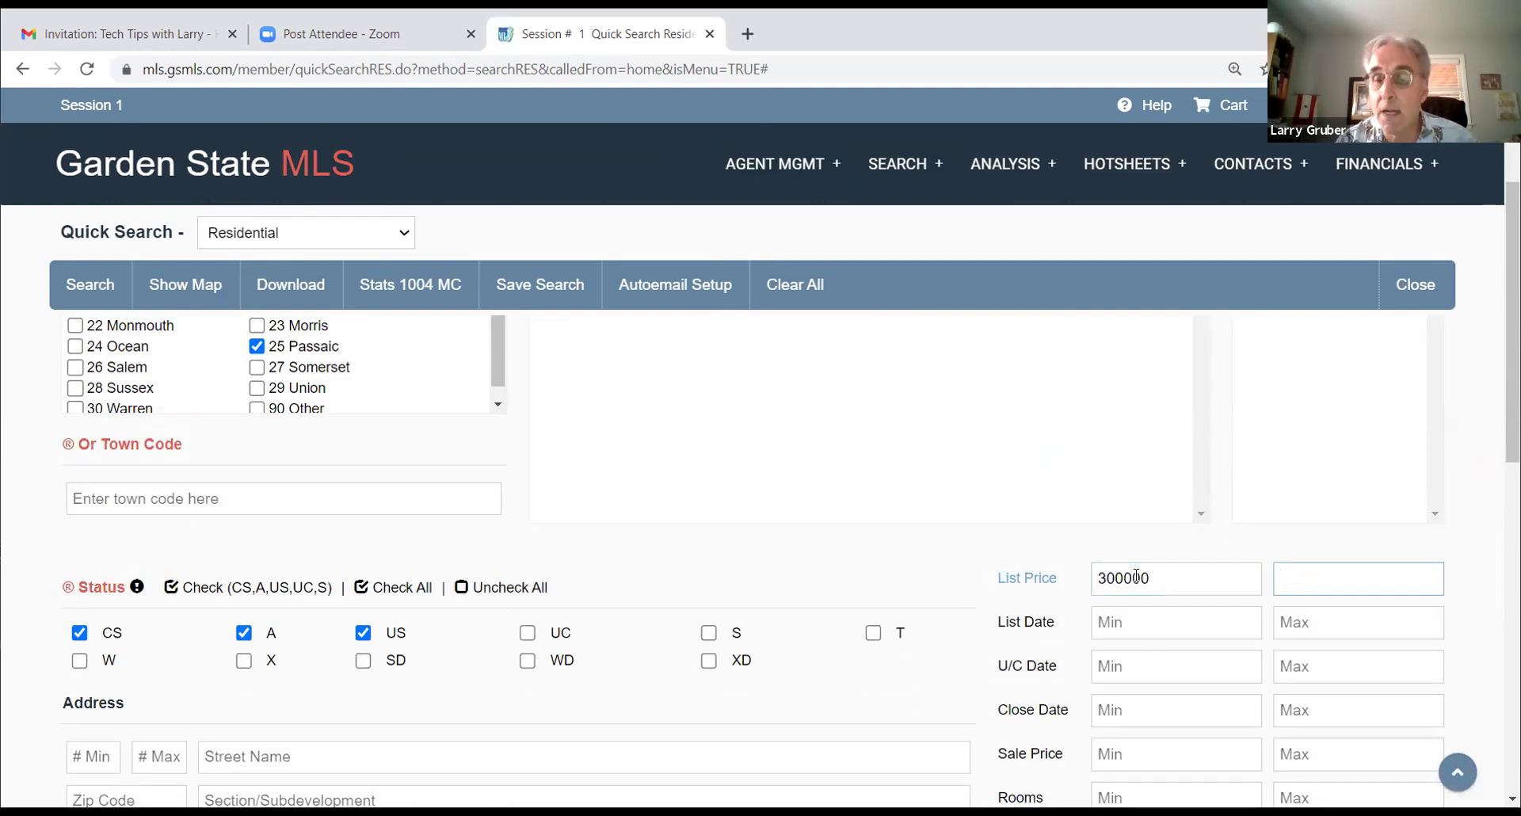
text(450000)
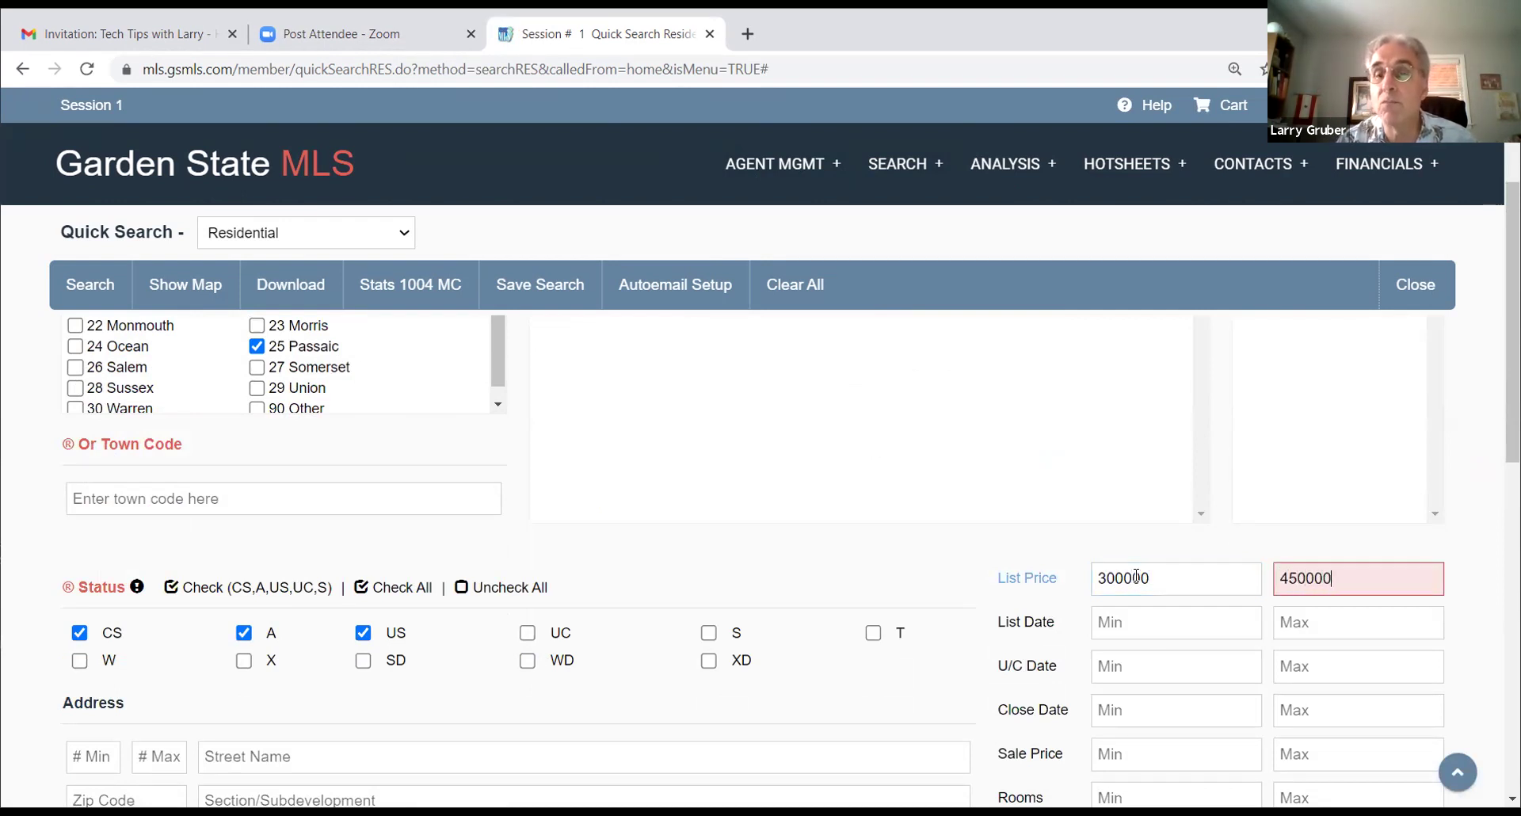
Step: Limit Status to A, UC and S by dropping CS and US
scroll(713, 584, down, 2)
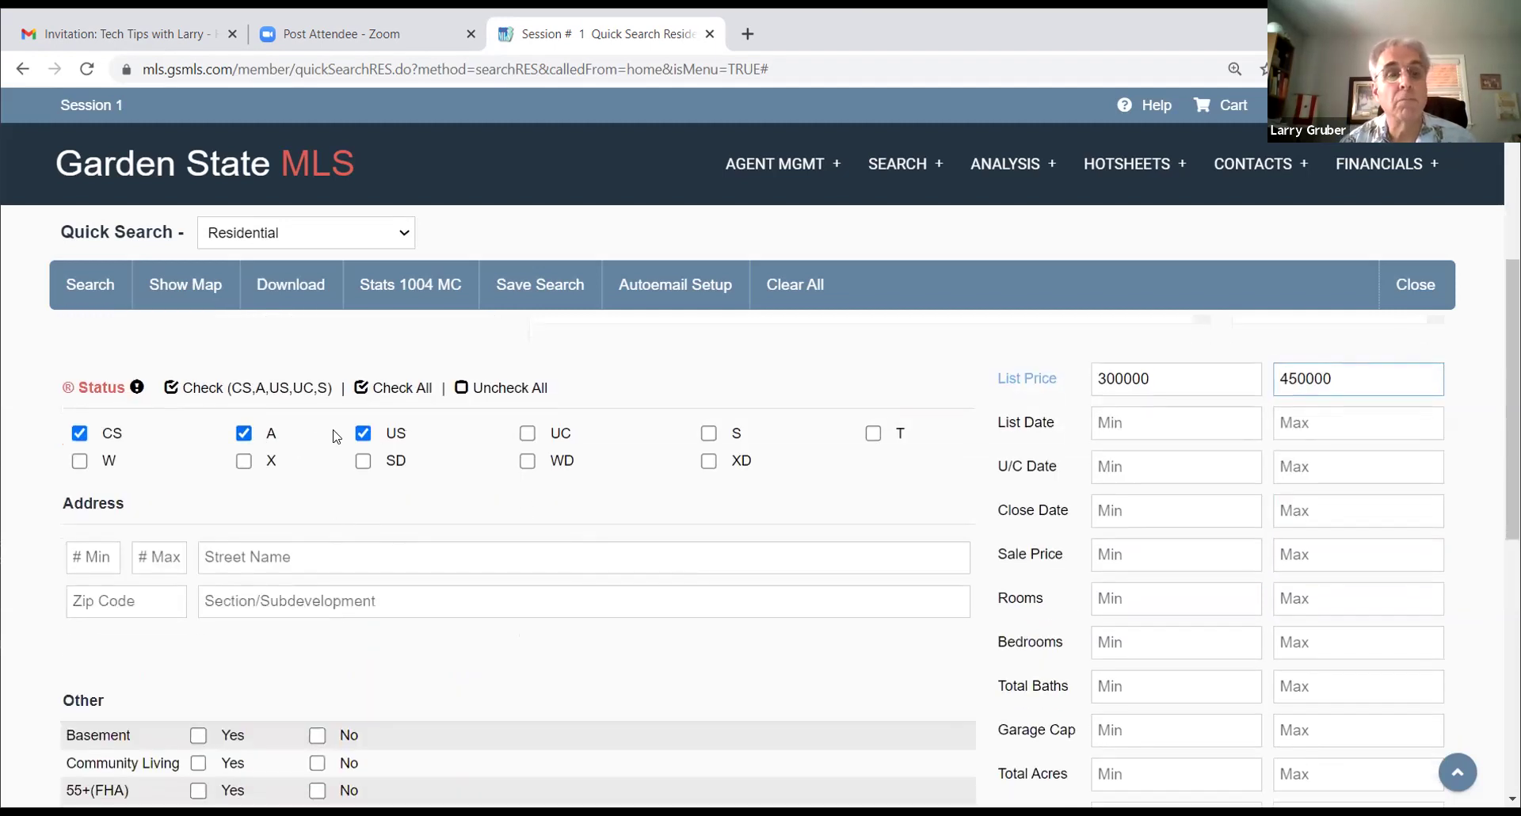
click(79, 434)
click(364, 435)
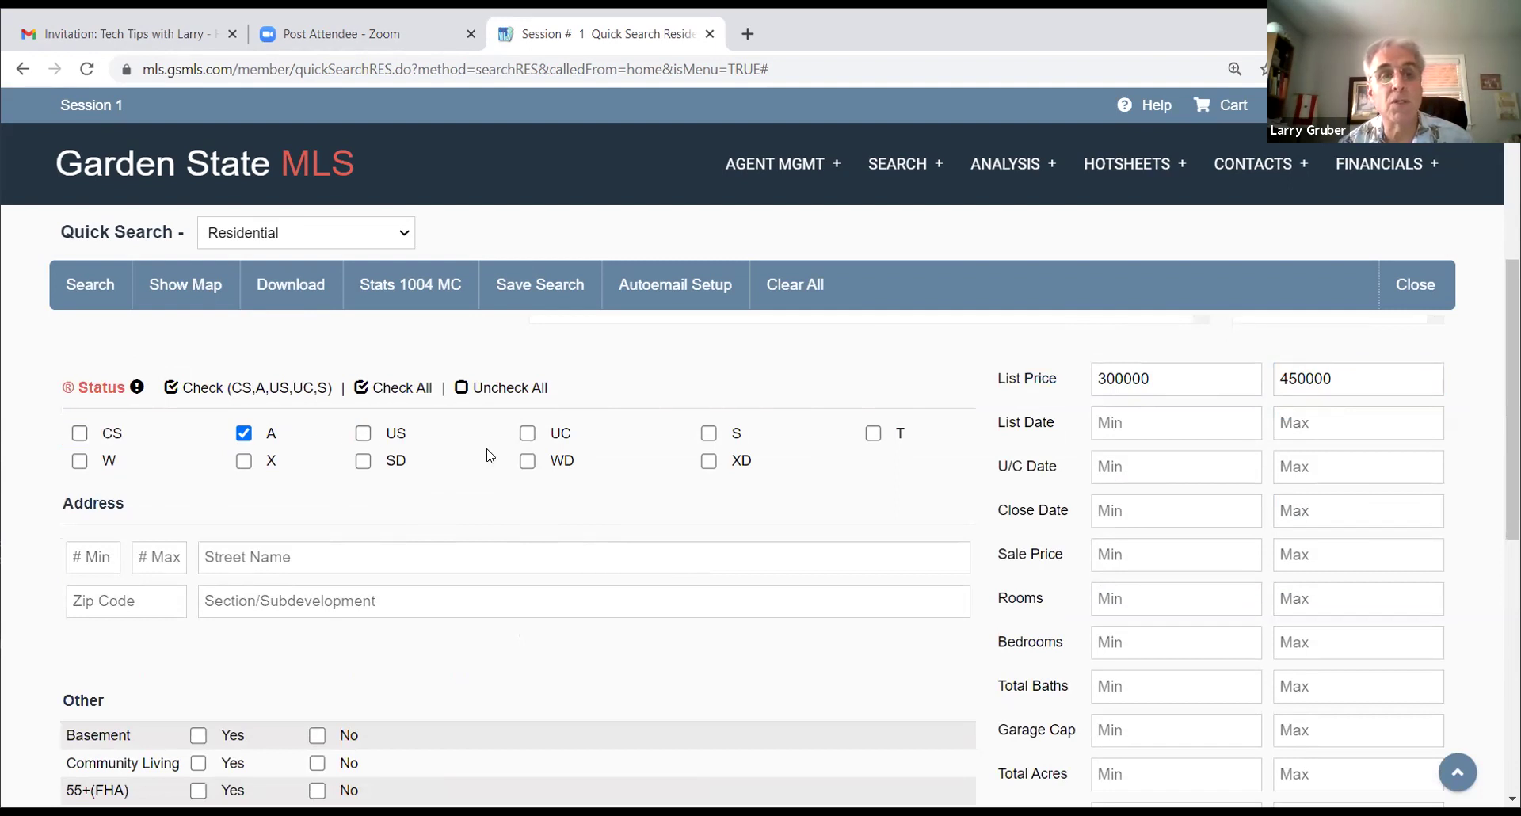
click(528, 433)
click(708, 434)
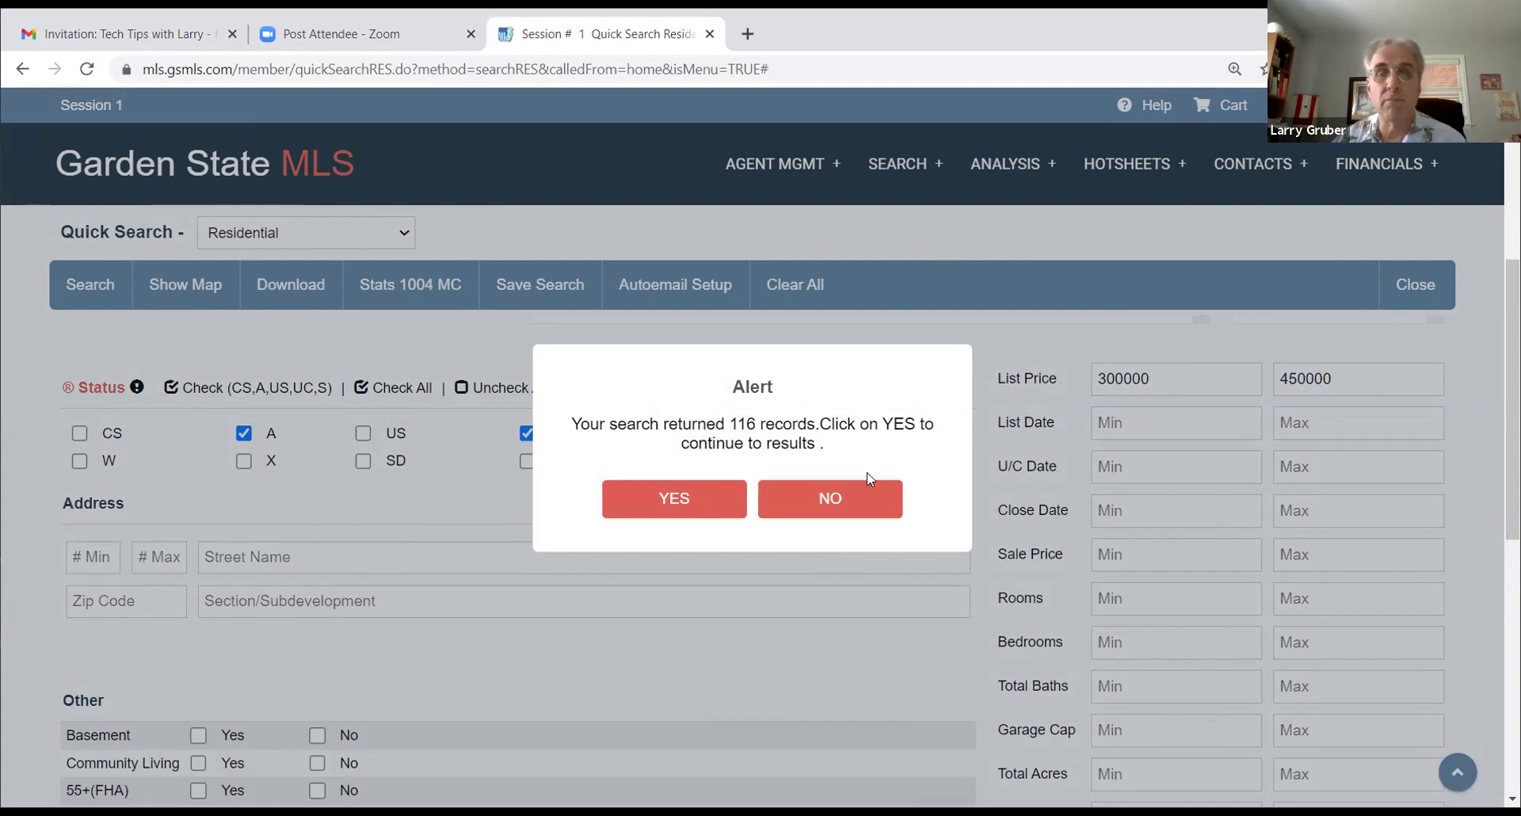
Step: Confirm the 116 matching results, scroll through the Residential Results table, then close it
click(675, 499)
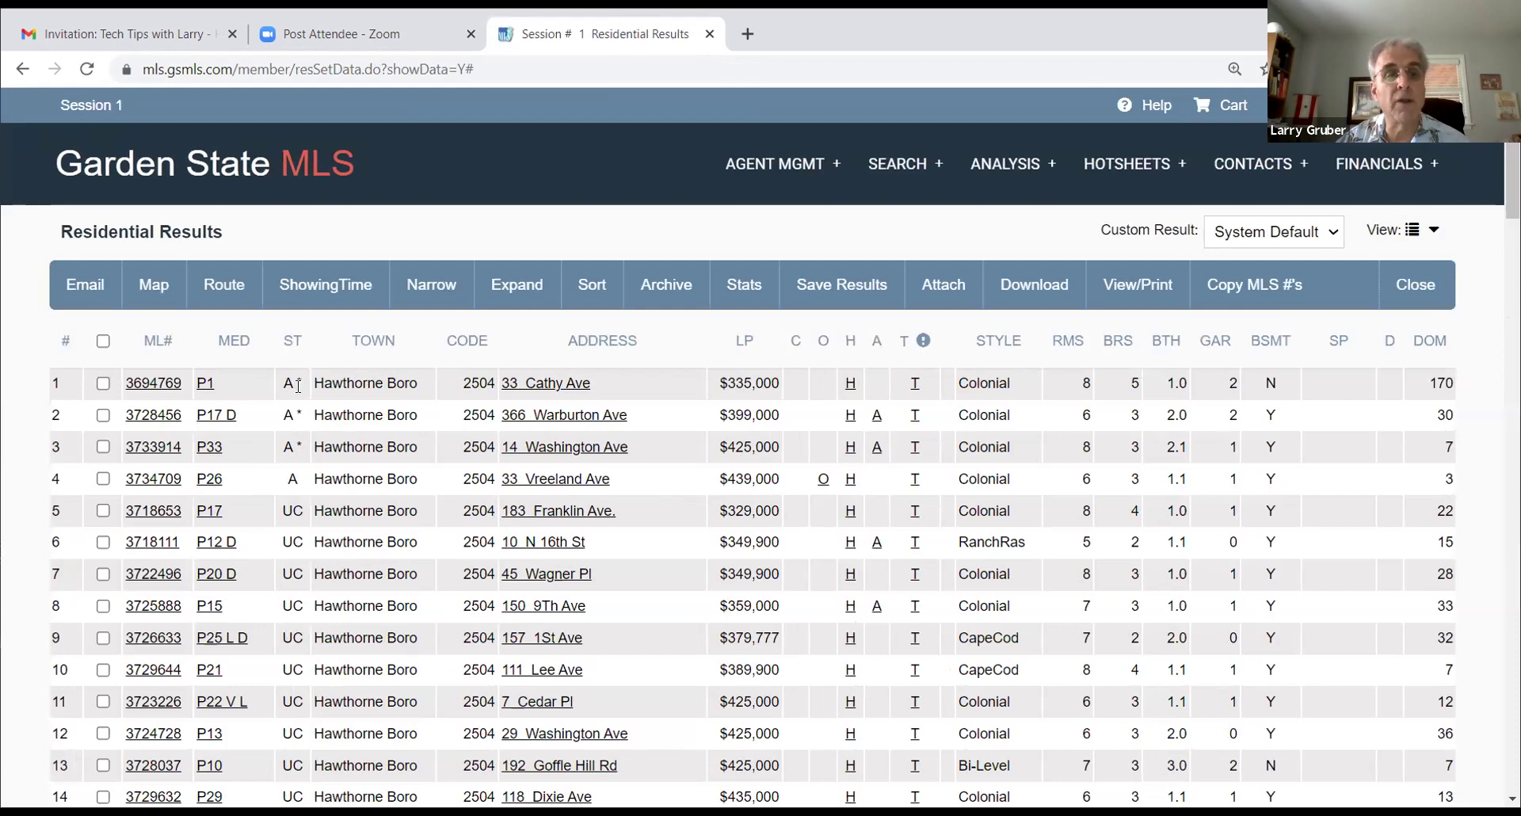
scroll(388, 416, down, 10)
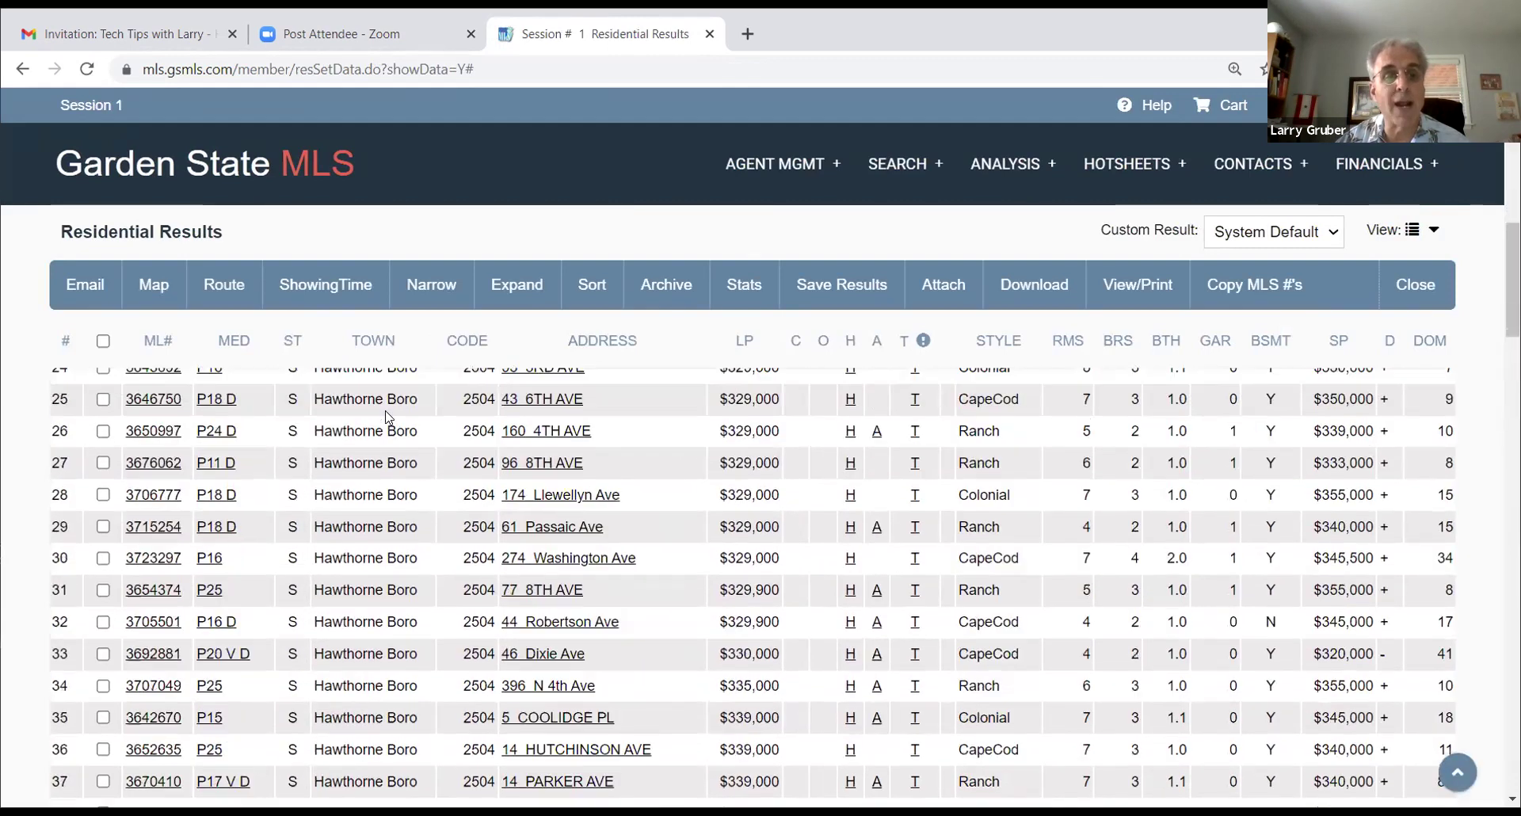
scroll(388, 416, down, 20)
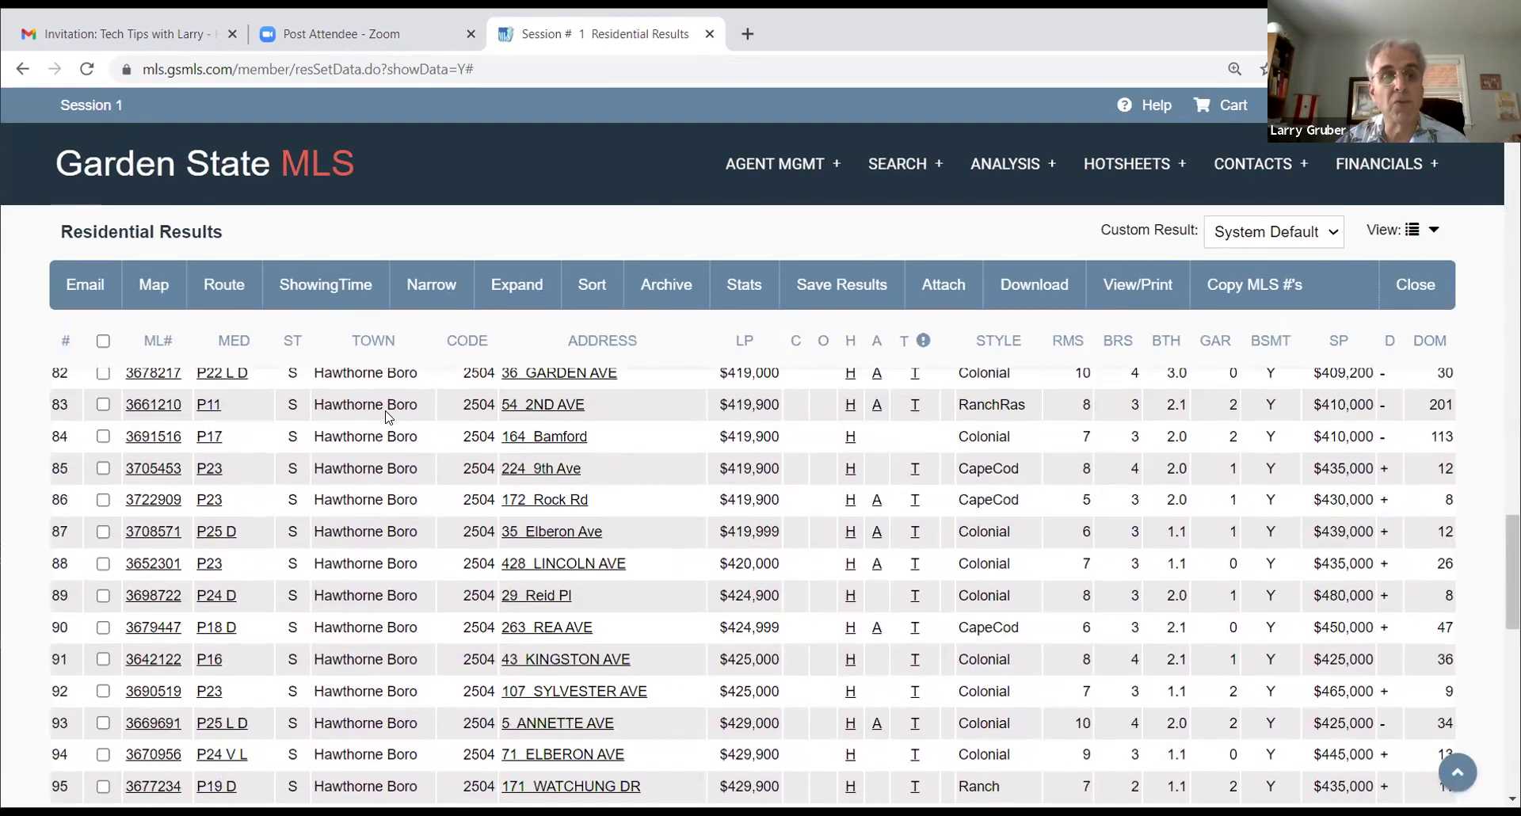
scroll(388, 417, up, 12)
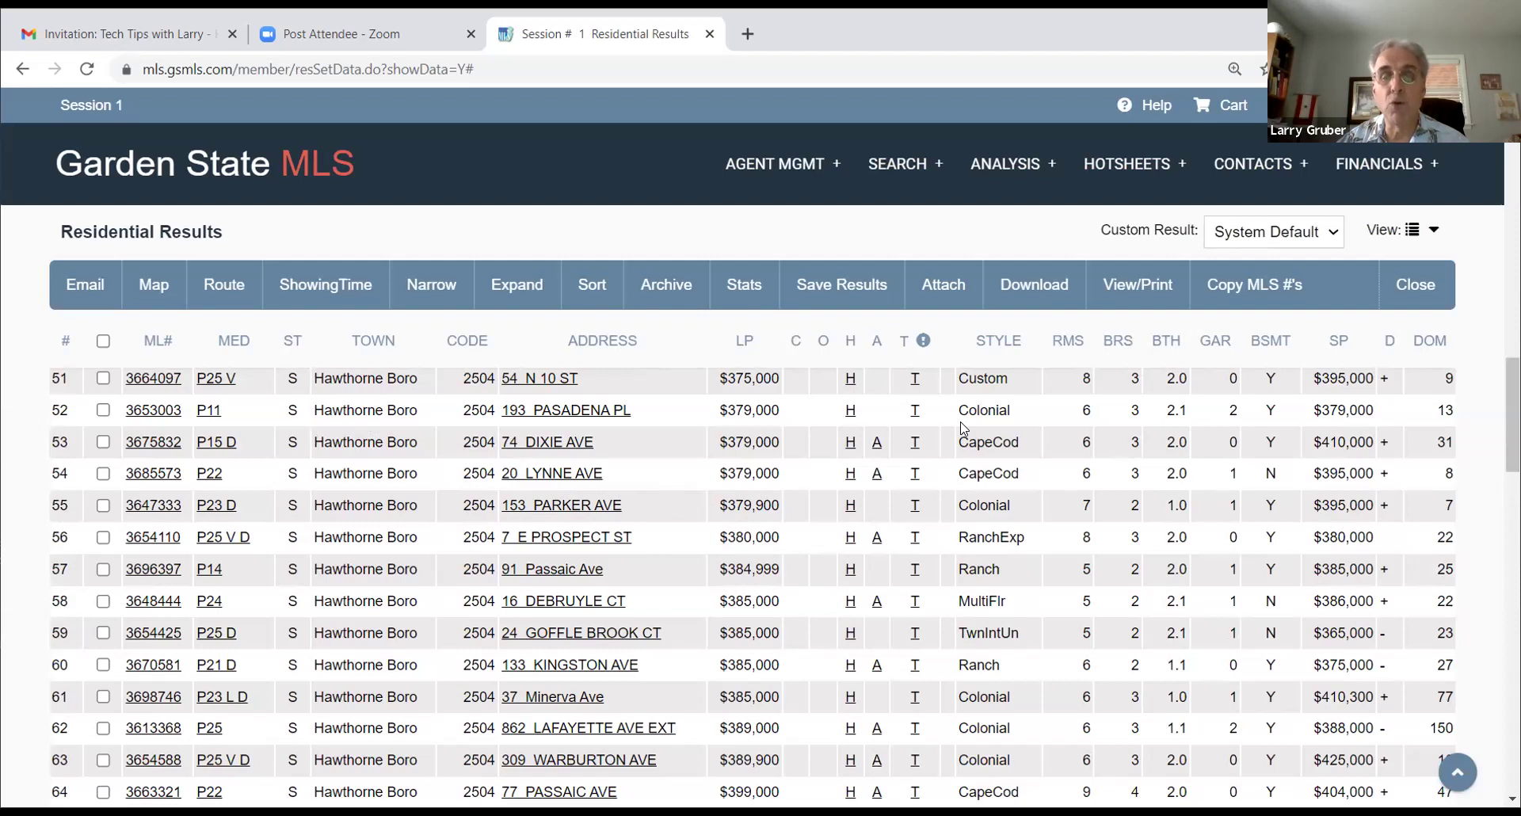
click(1413, 287)
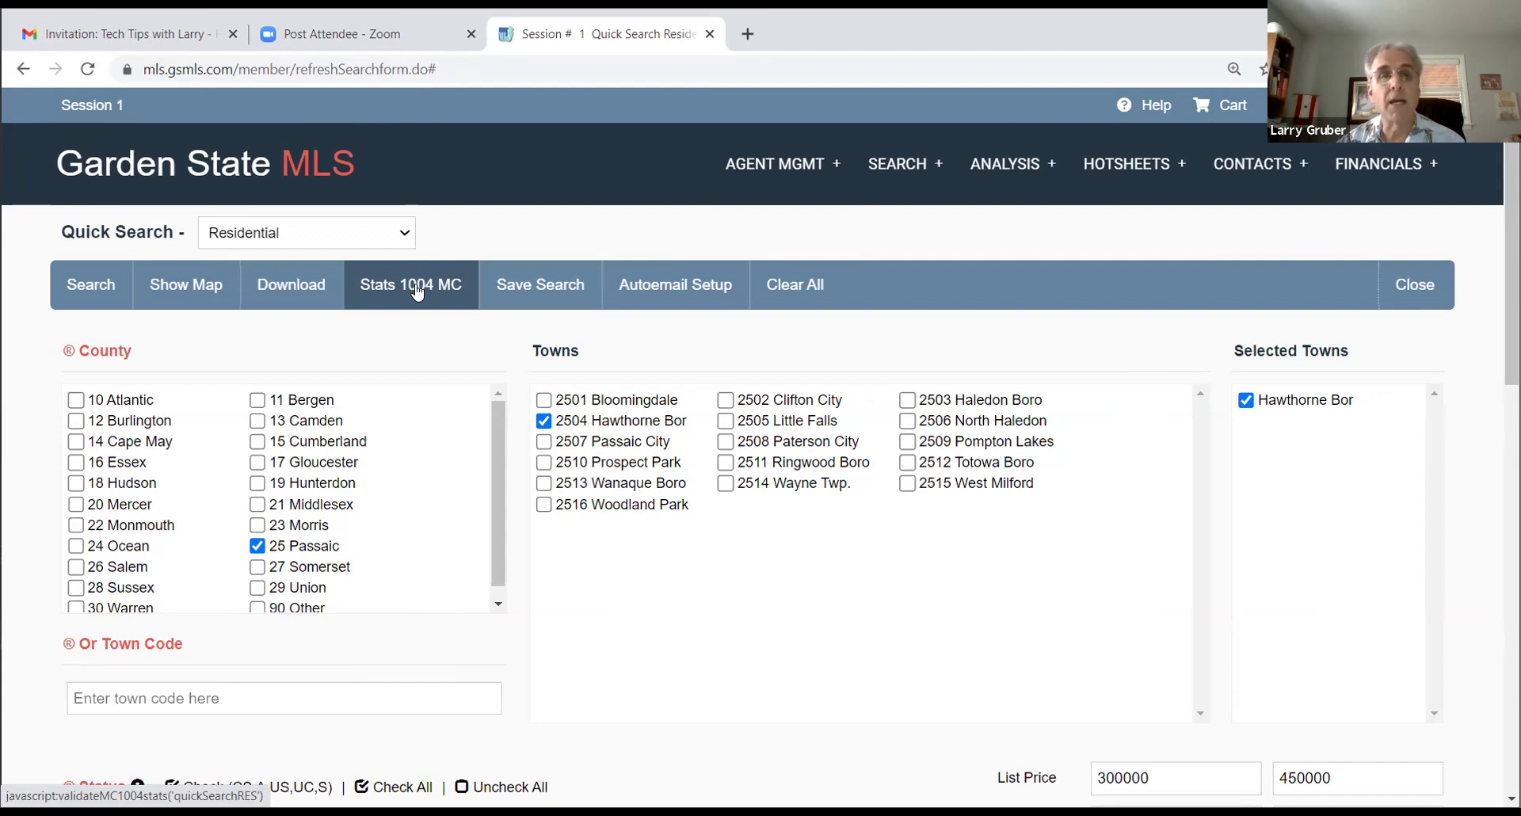
Step: Click on the Quick Search form, which still holds the Hawthorne Bor, 300000–450000 criteria
click(417, 292)
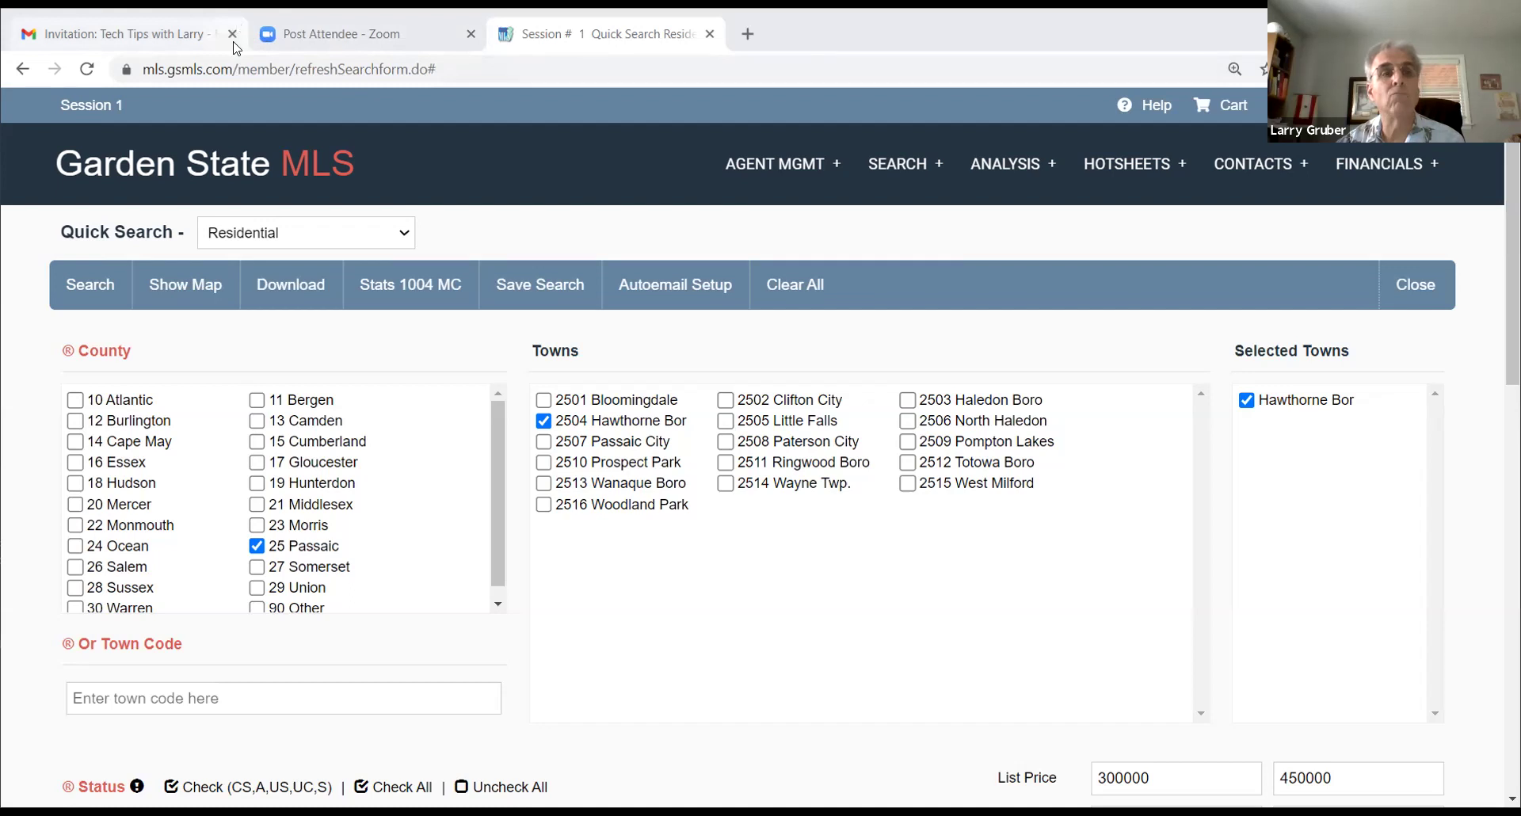
click(258, 31)
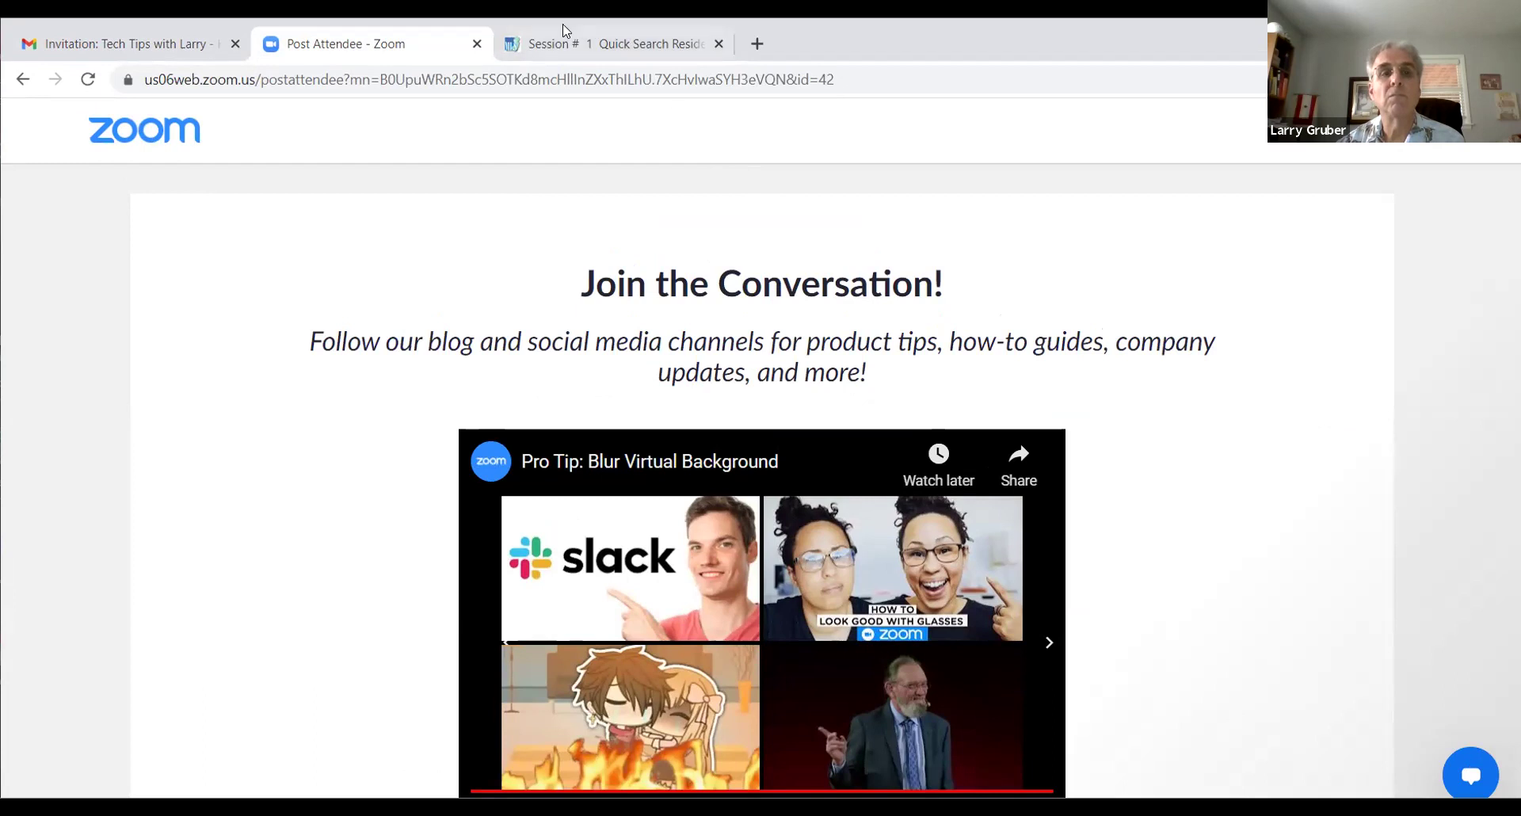
click(574, 44)
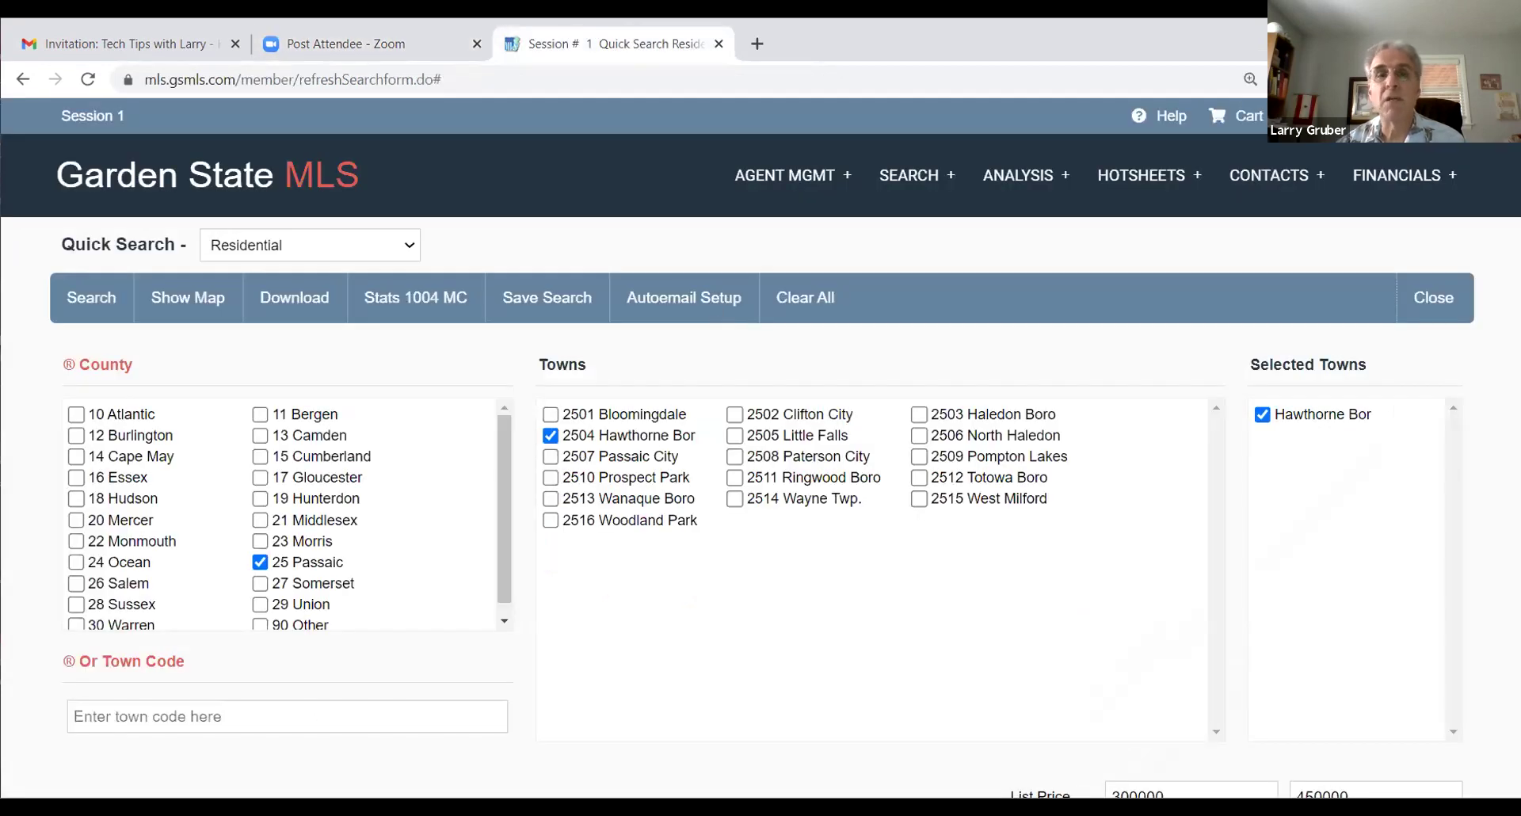
click(868, 176)
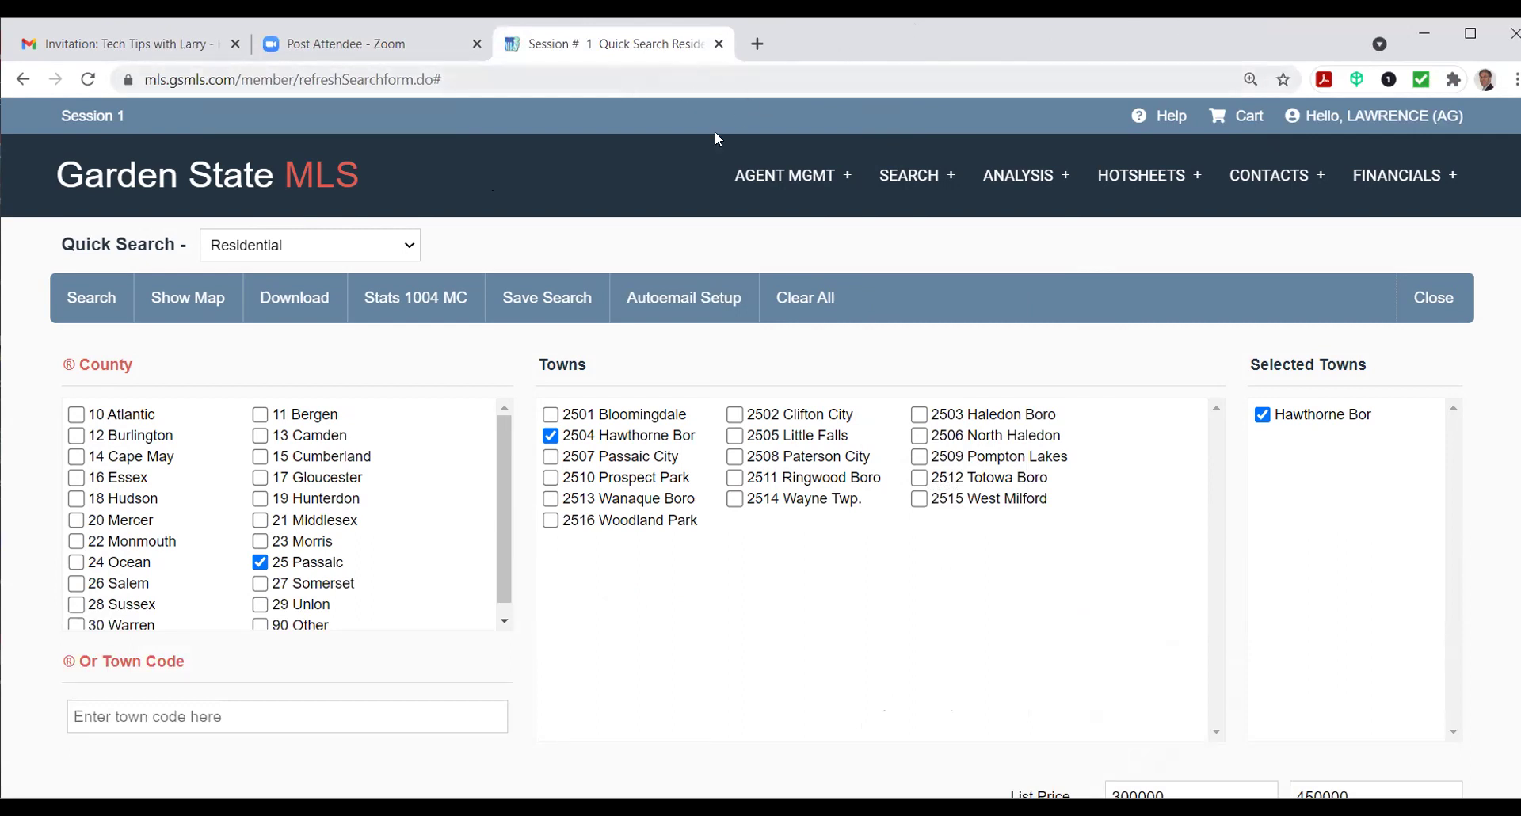
click(772, 180)
click(893, 254)
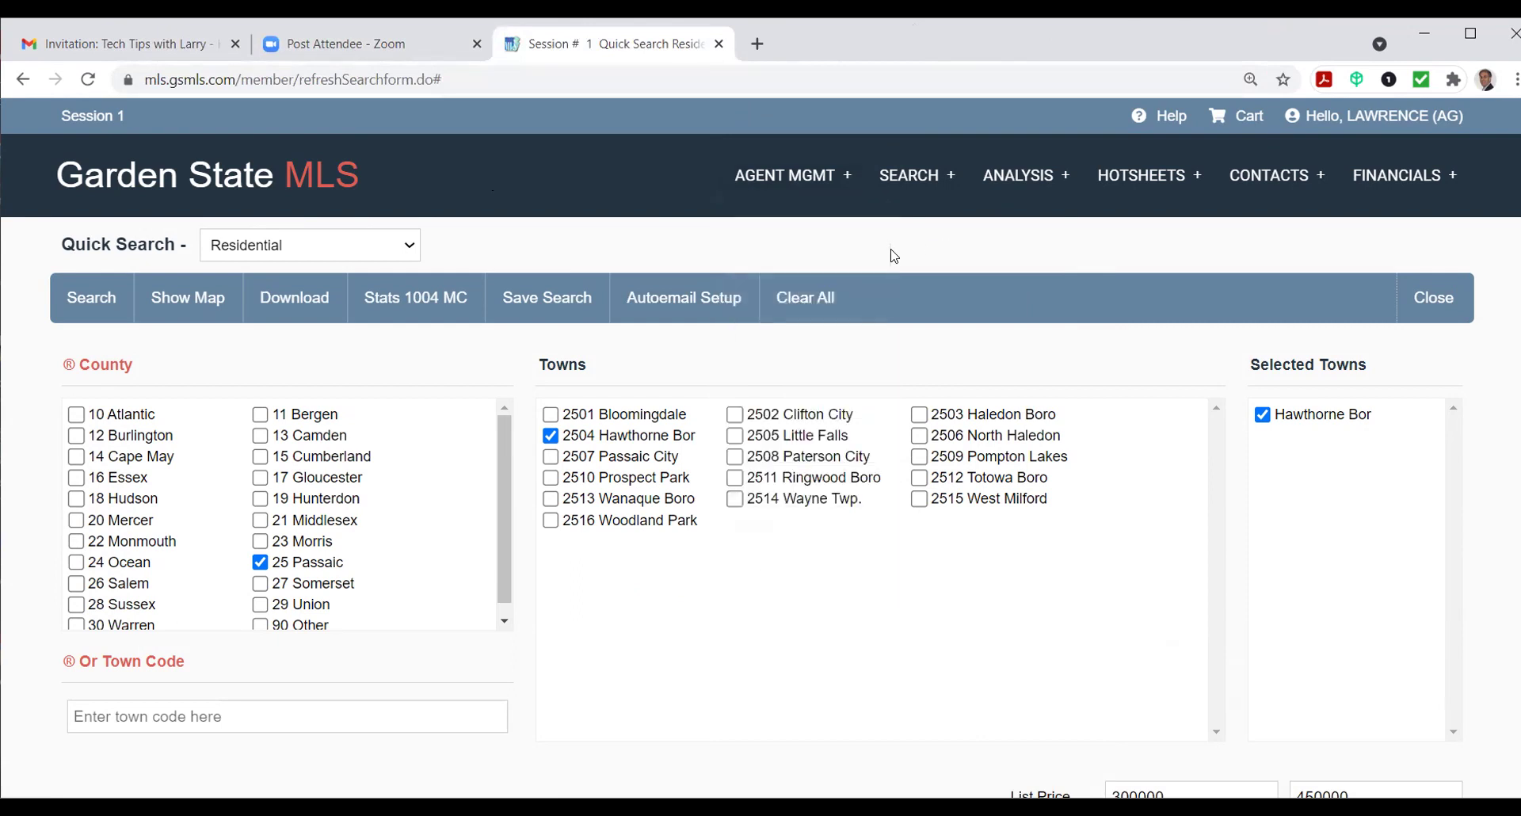
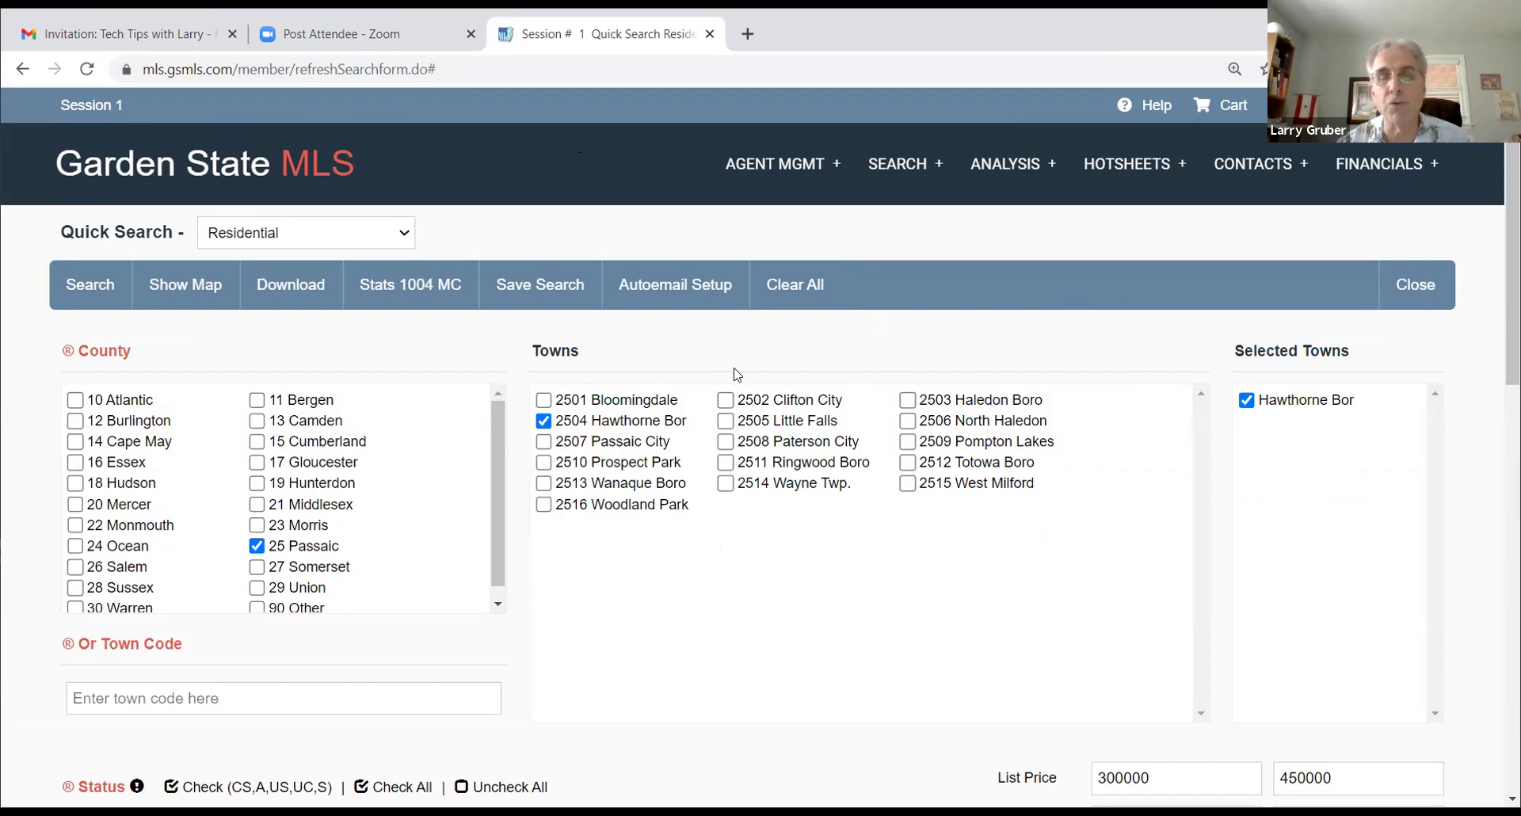
Step: Run the Hawthorne Boro $300,000–$450,000 quick search, accept the 116 records, and scroll the results
click(92, 285)
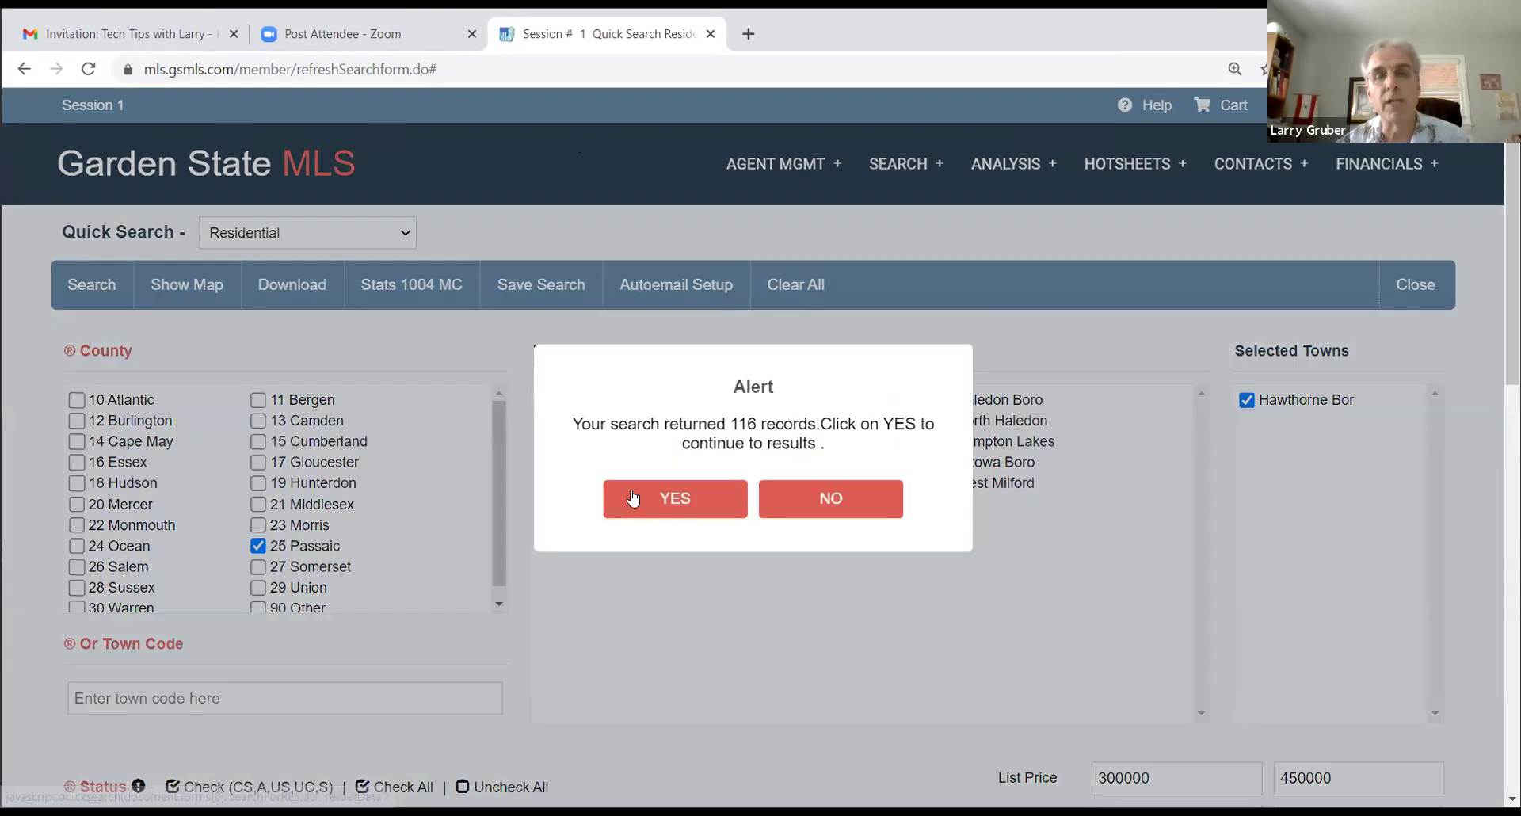
click(683, 507)
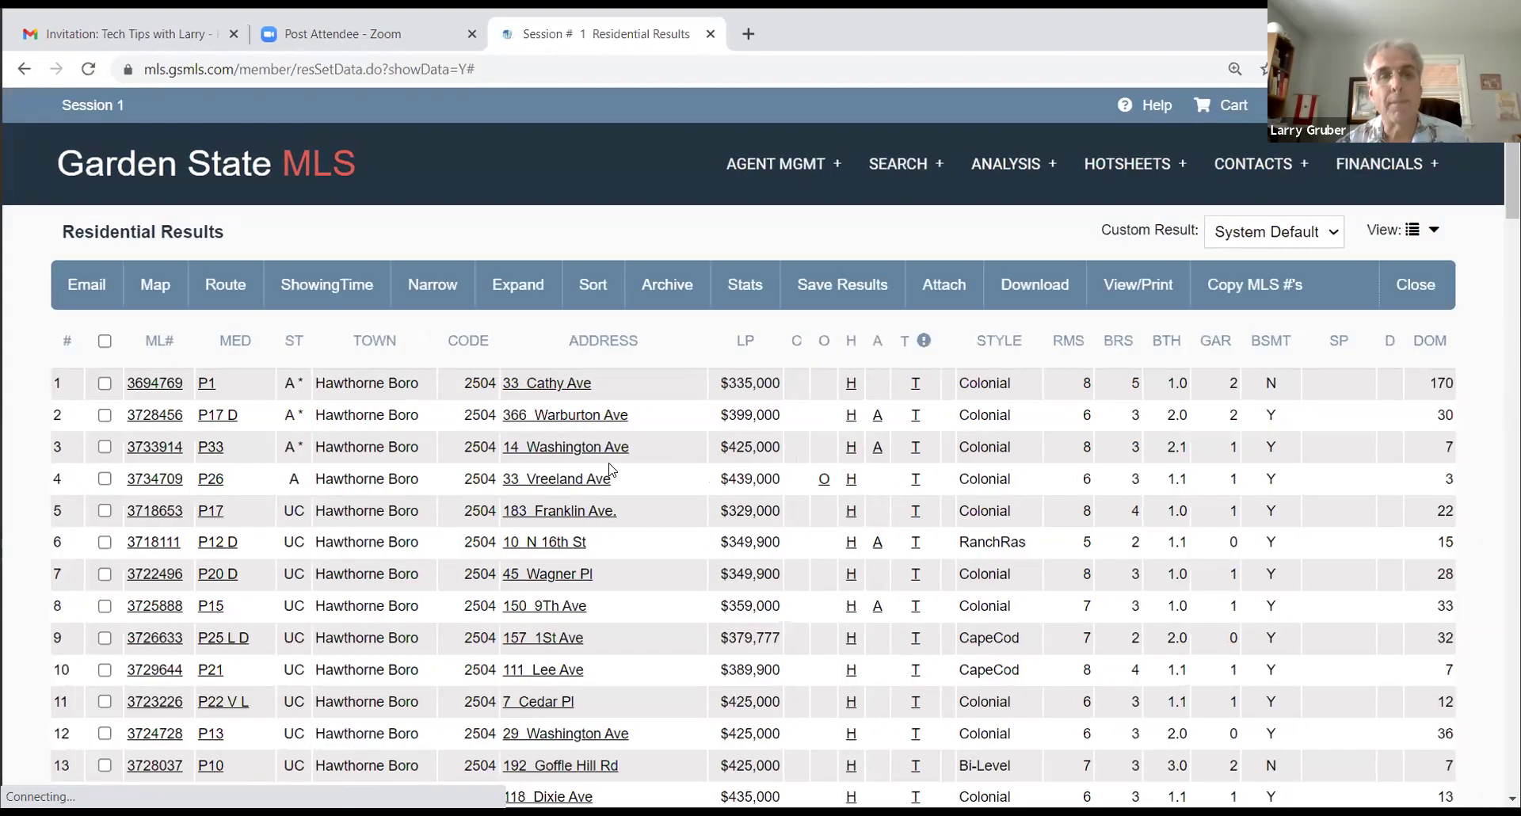
scroll(483, 459, down, 5)
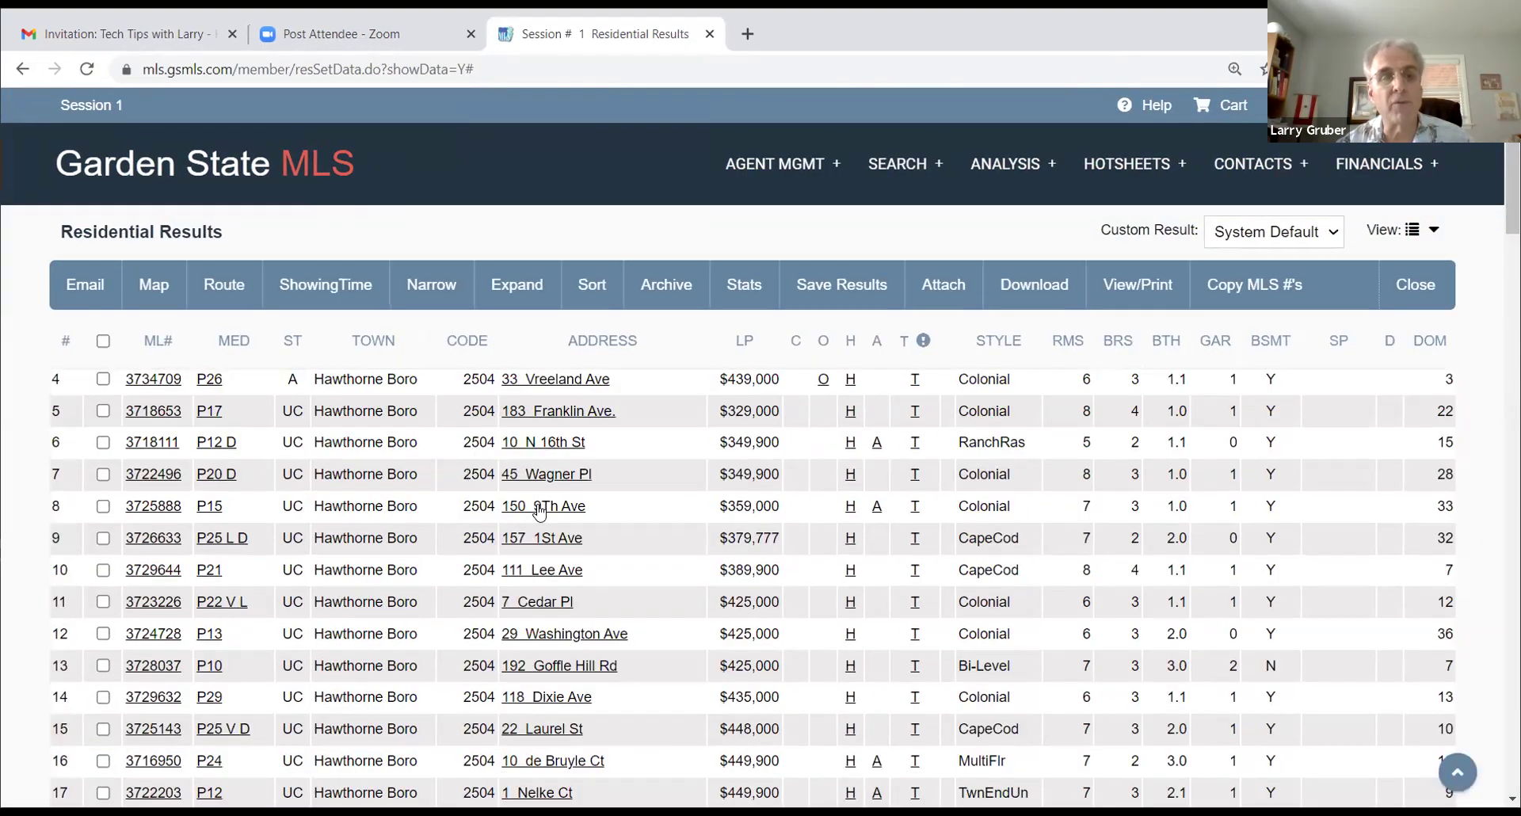
scroll(463, 491, down, 2)
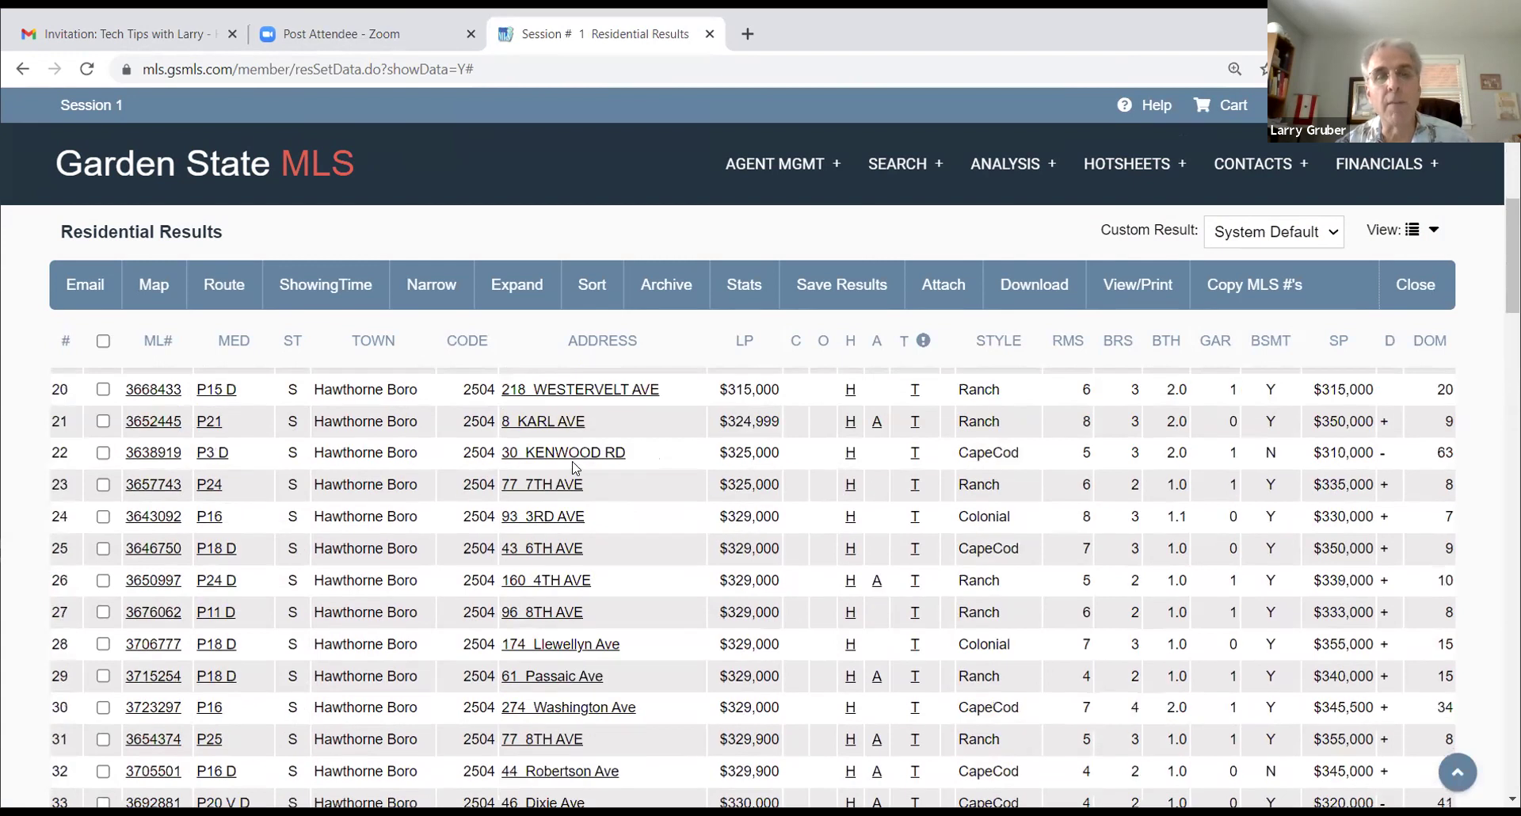
scroll(575, 467, down, 1)
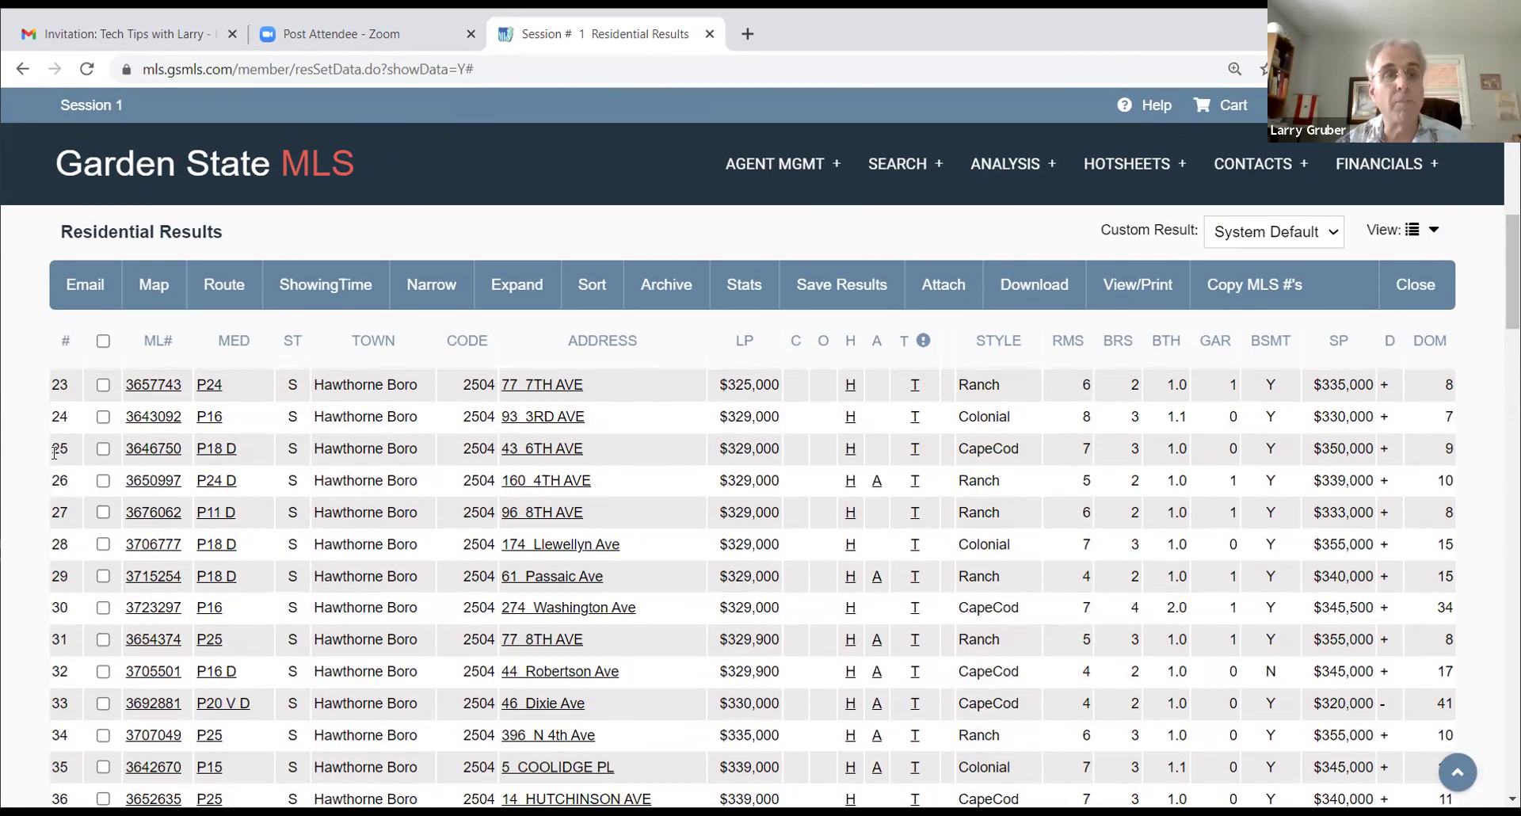
Step: Check listings 3643092, 3646750 and 3650997 in the results table
click(103, 417)
click(103, 449)
click(103, 481)
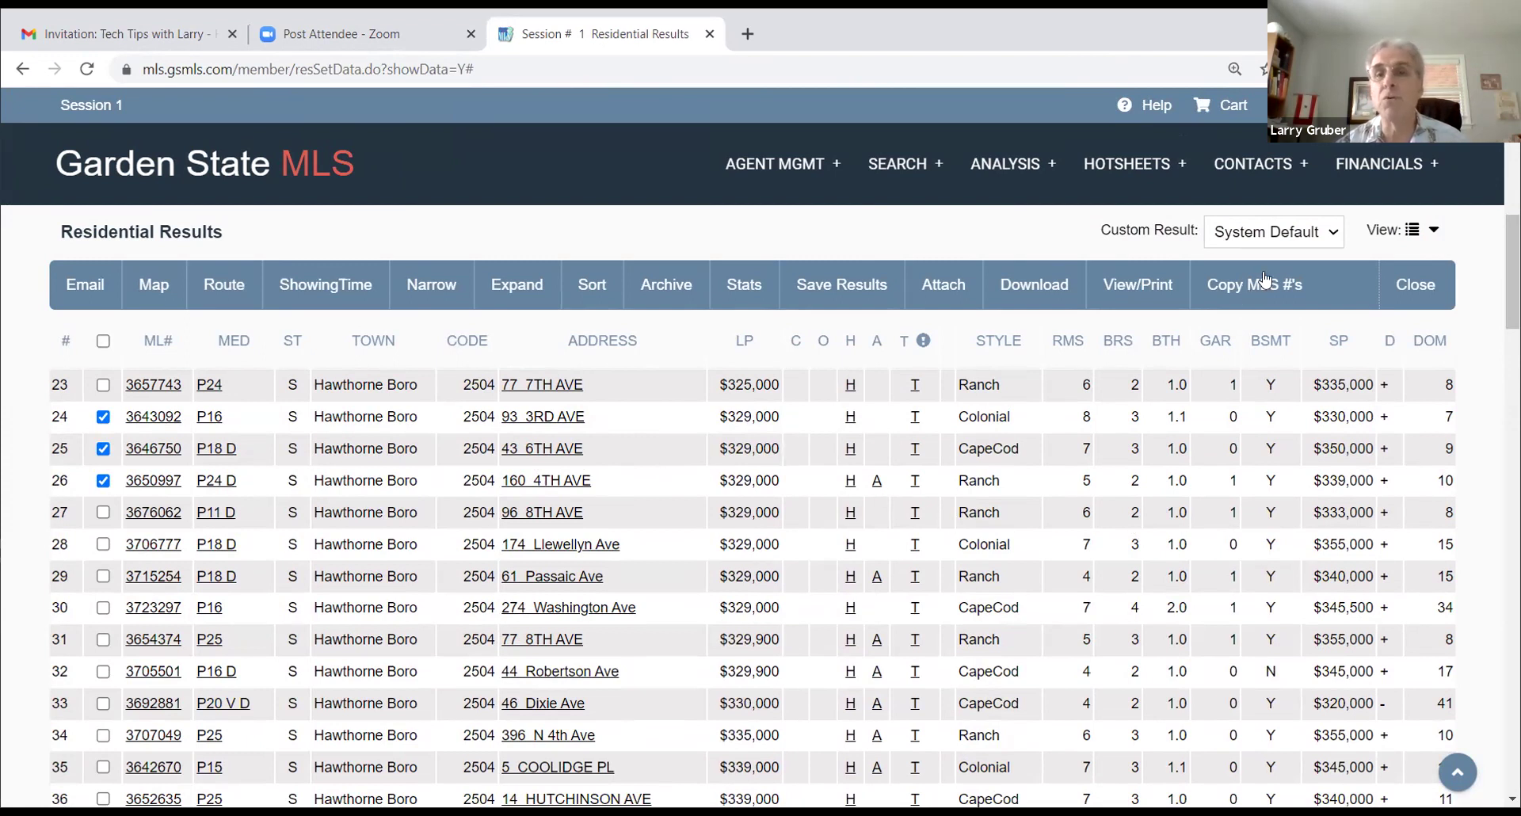
Step: View the checked listings as a Vertical Report instead of Agent Complete
click(1126, 287)
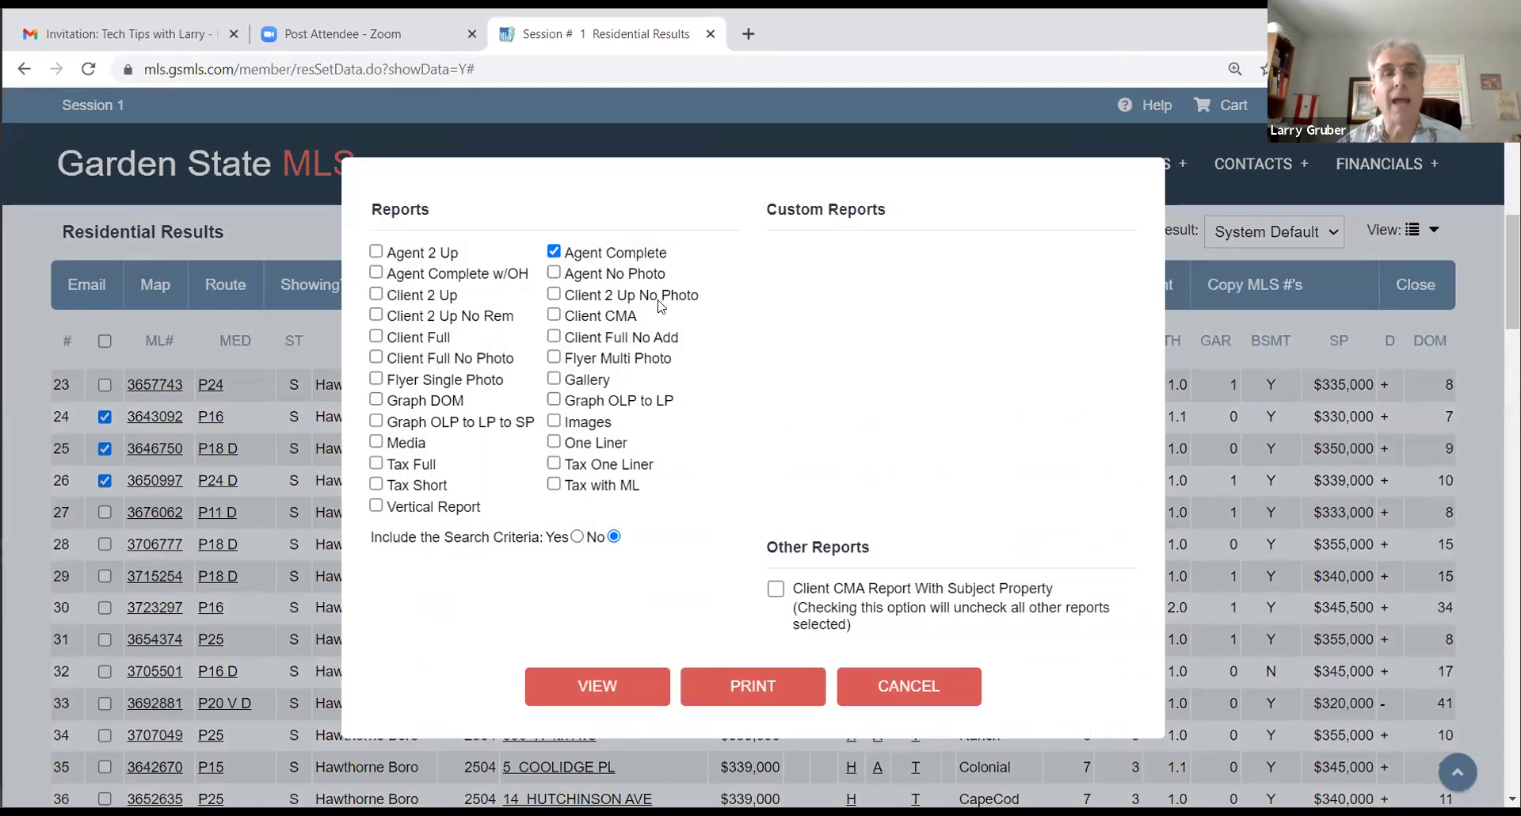
click(553, 253)
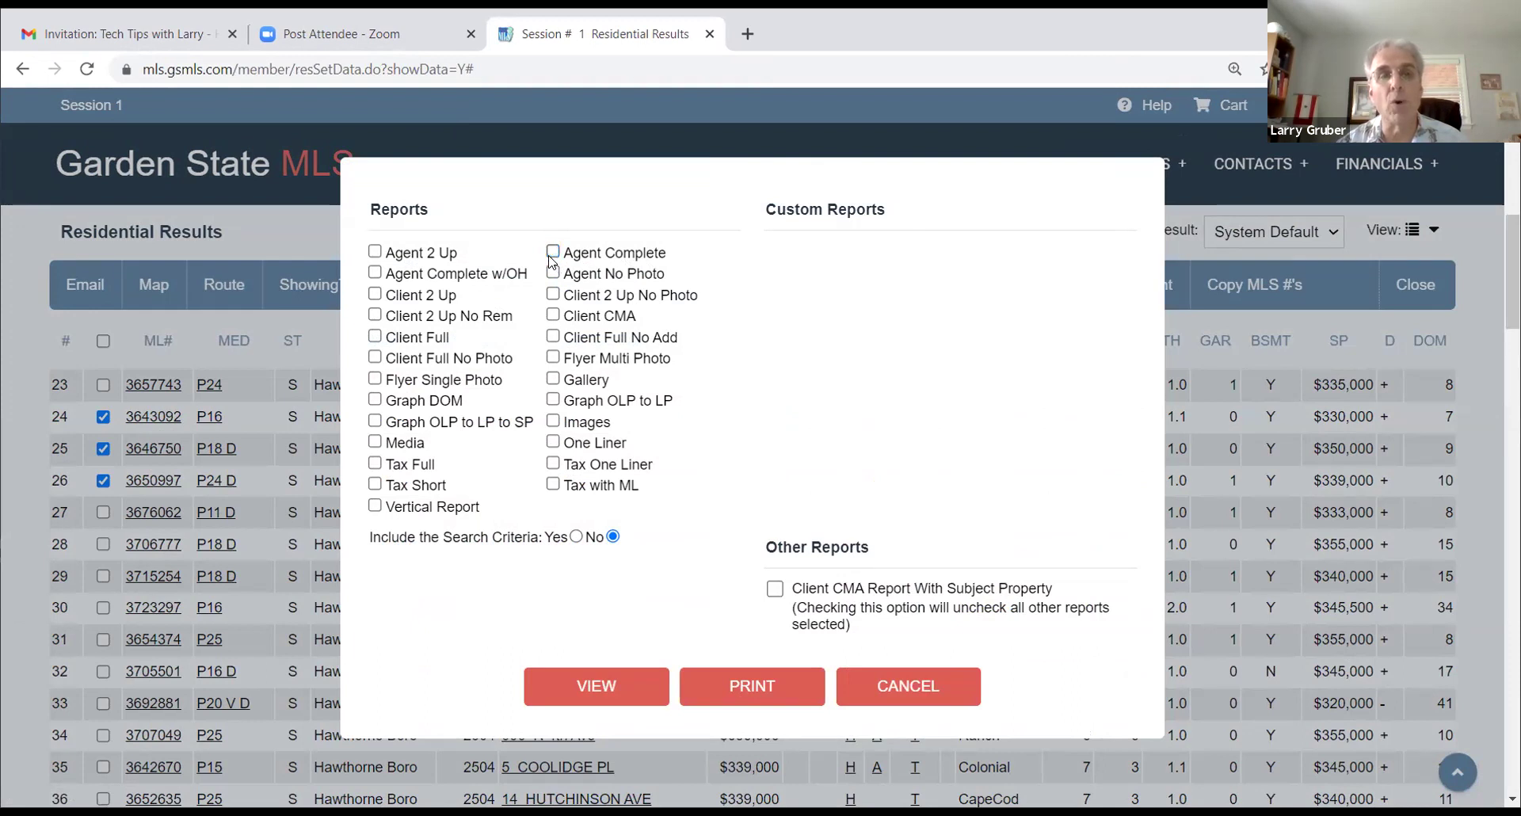
click(376, 507)
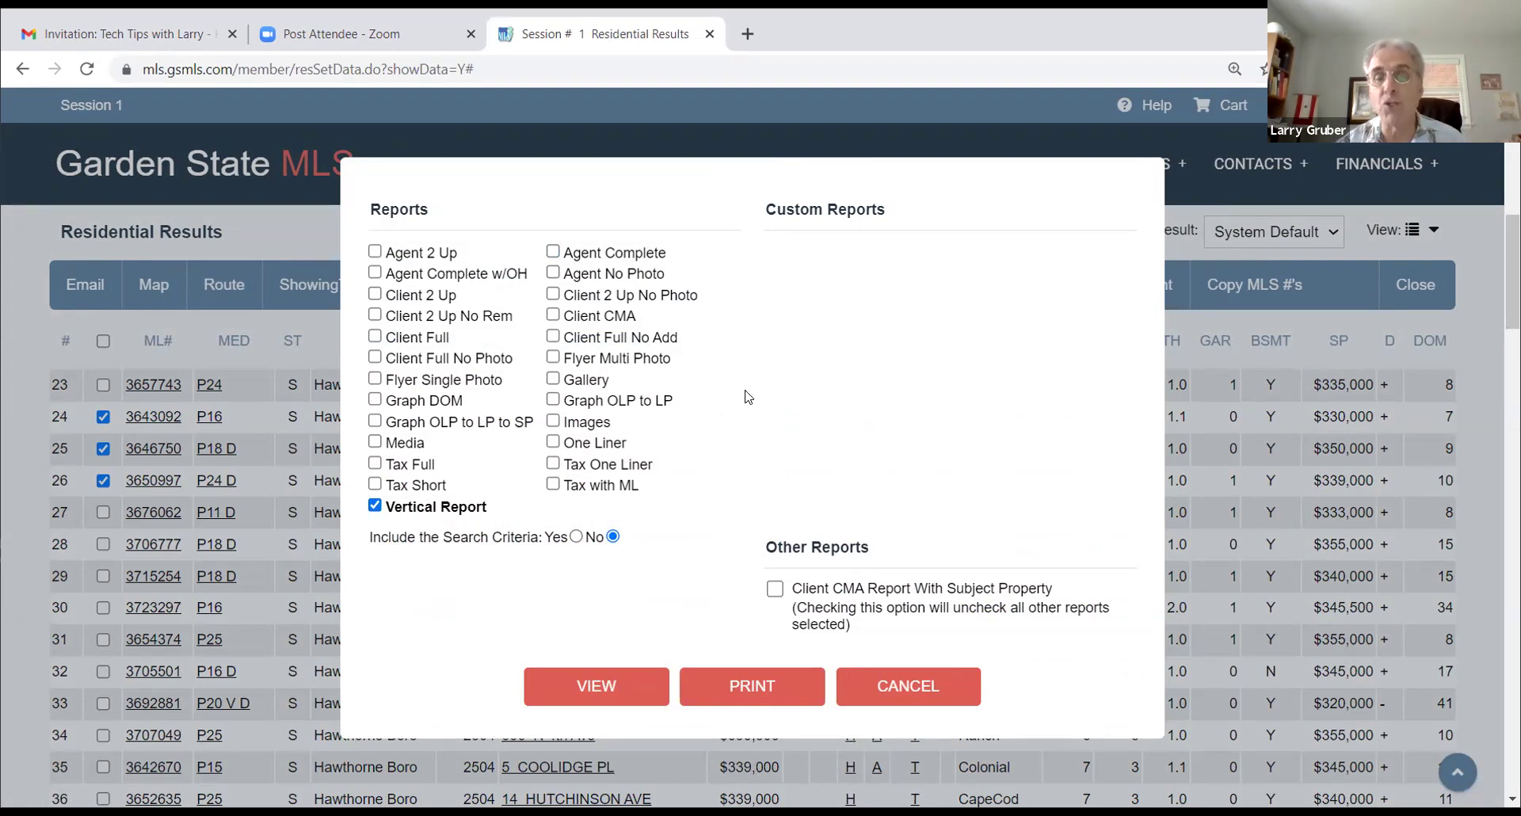
click(595, 688)
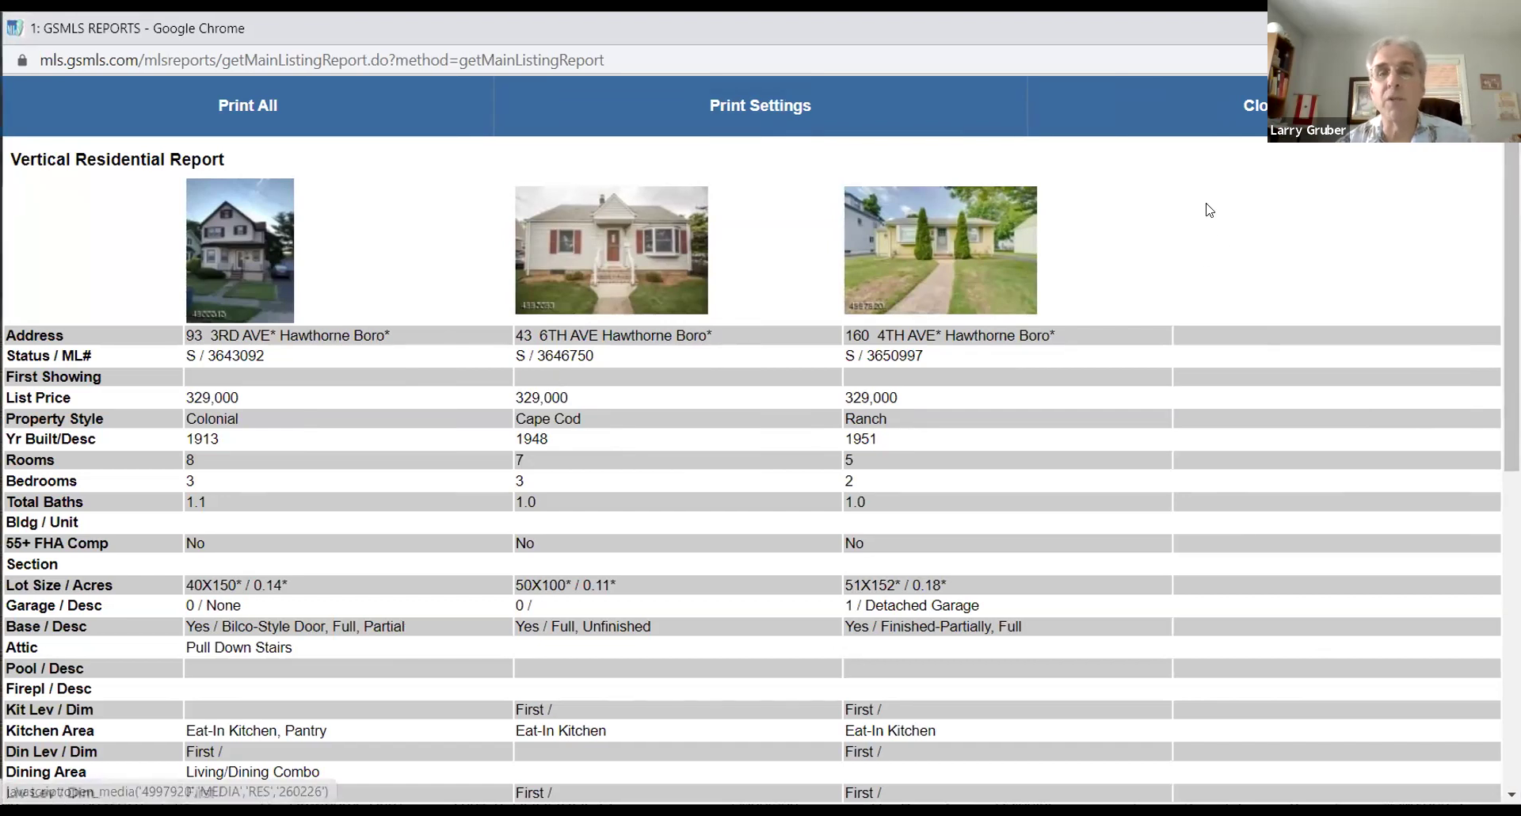
Step: Scroll through the Vertical Residential Report comparing heat, sewer, water and taxes for the three homes
scroll(1005, 319, down, 5)
scroll(1005, 319, down, 3)
scroll(1005, 319, up, 8)
scroll(1005, 320, down, 1)
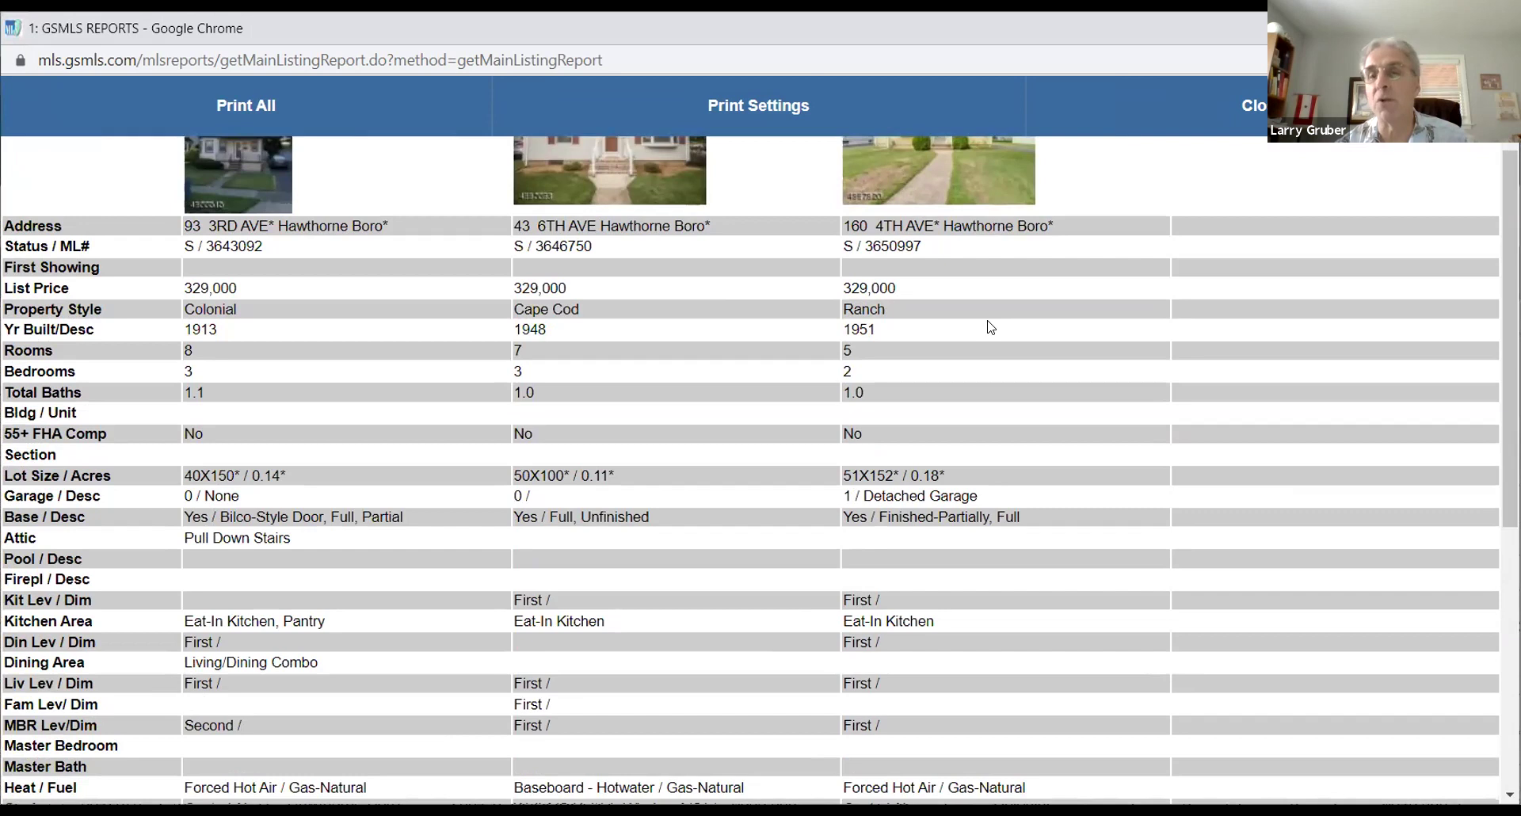
scroll(990, 327, down, 1)
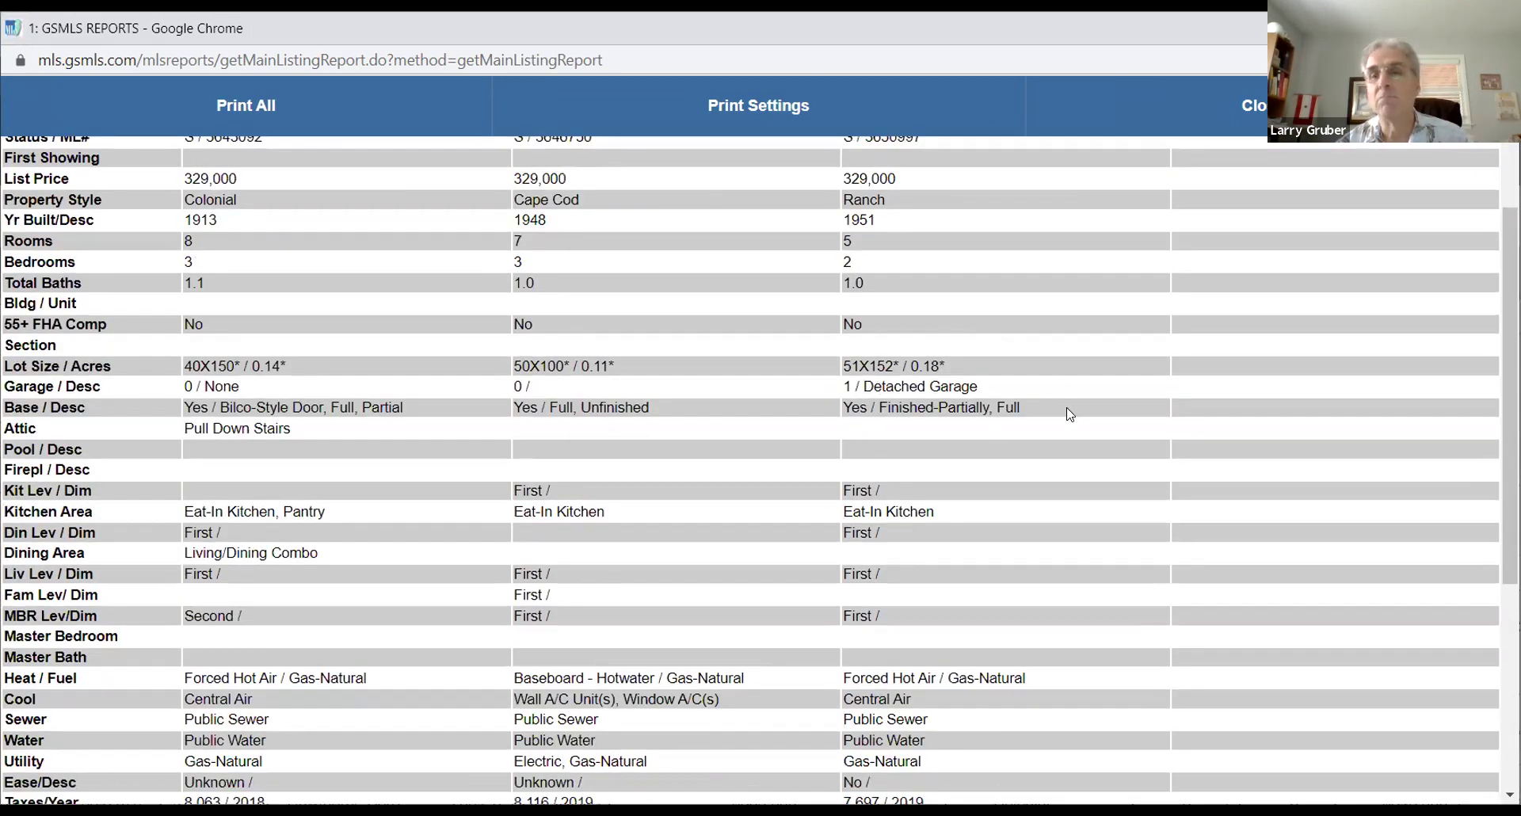
scroll(1069, 414, up, 2)
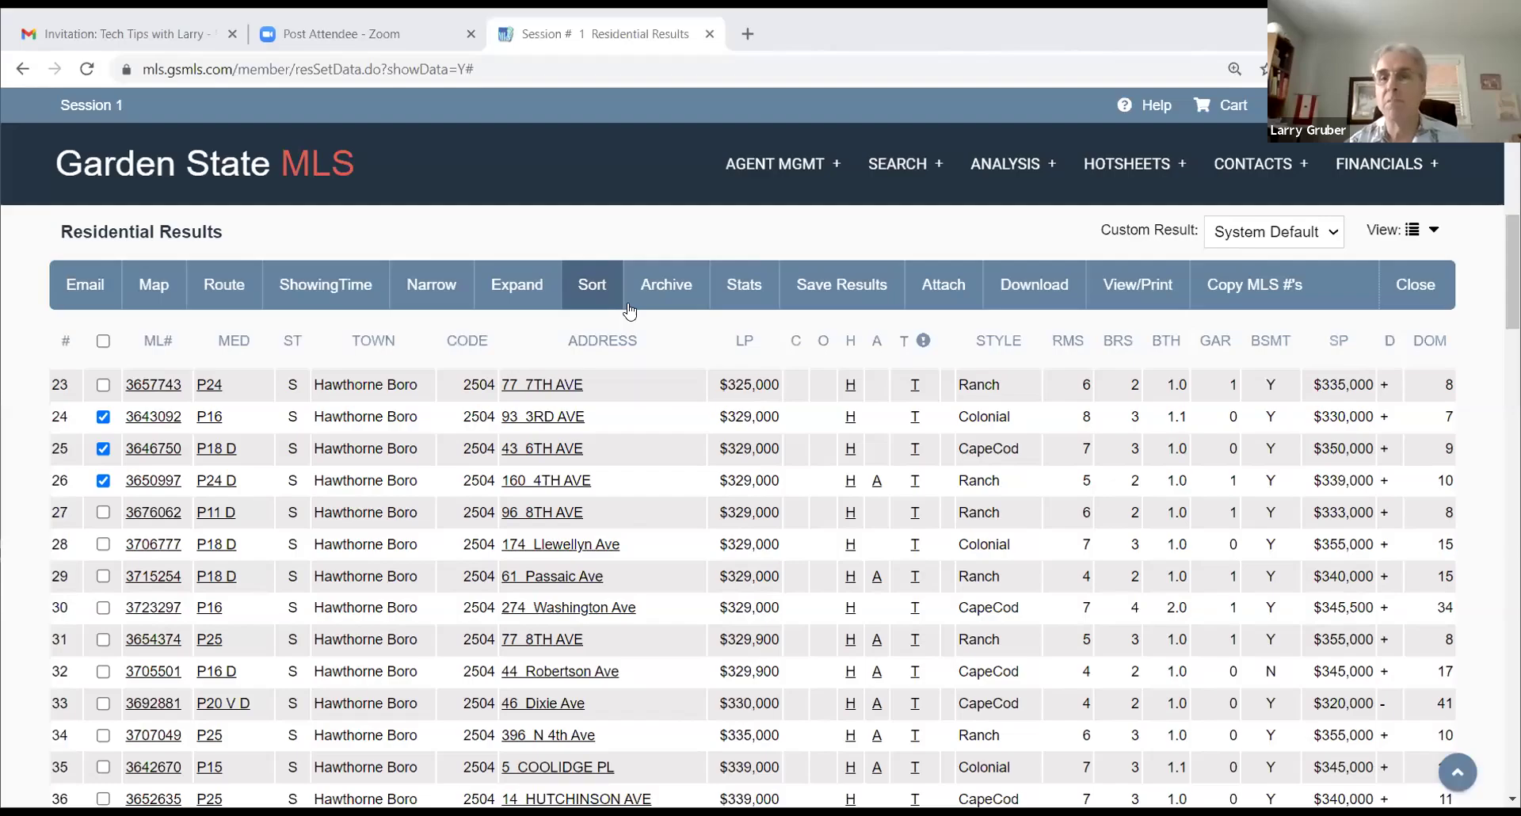
Step: Open the View Saved Prop/Tax Searches page from the Search menu
click(862, 187)
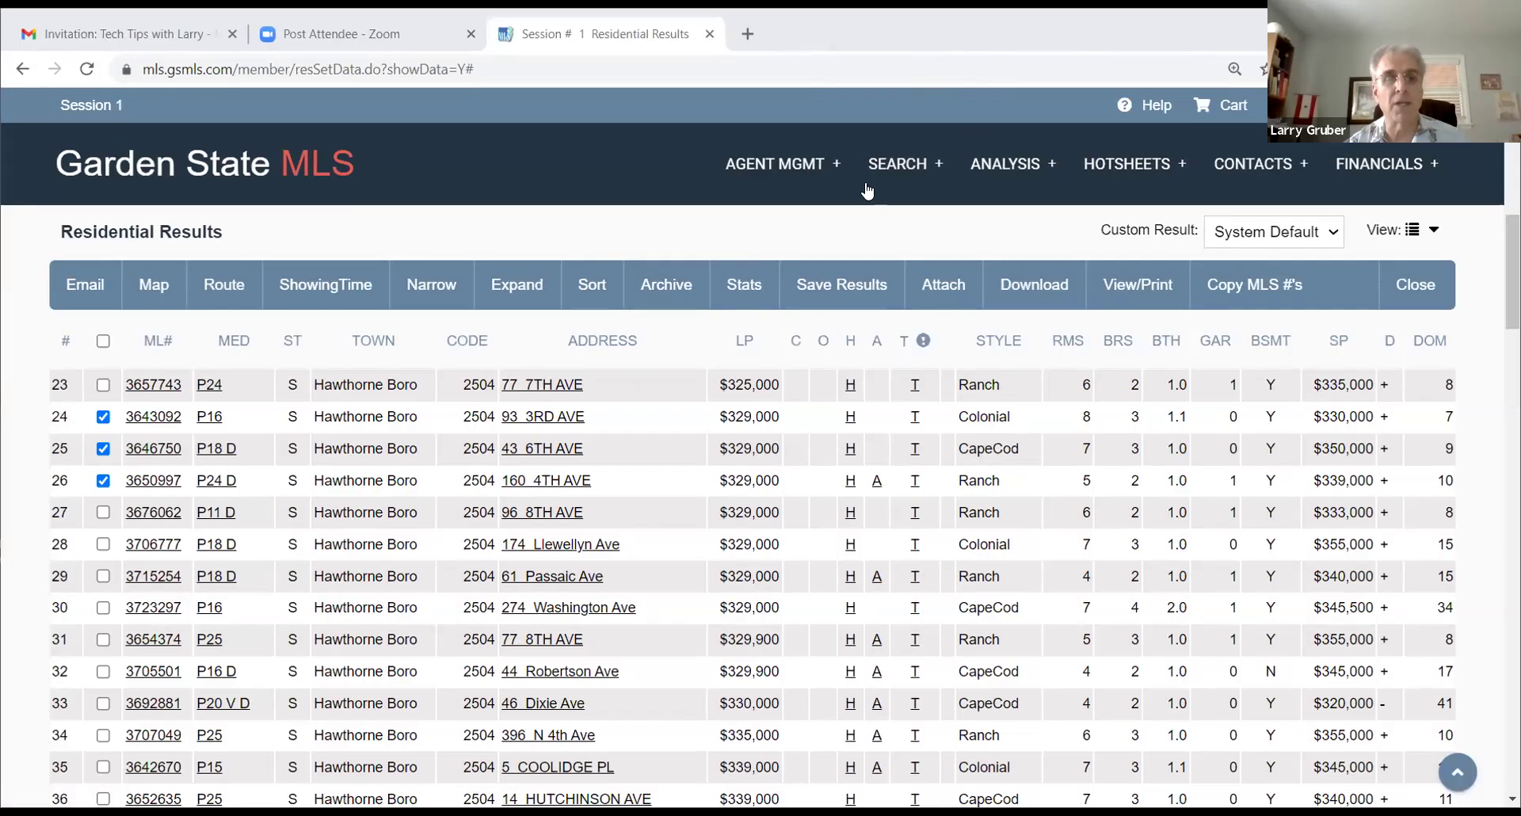
click(544, 199)
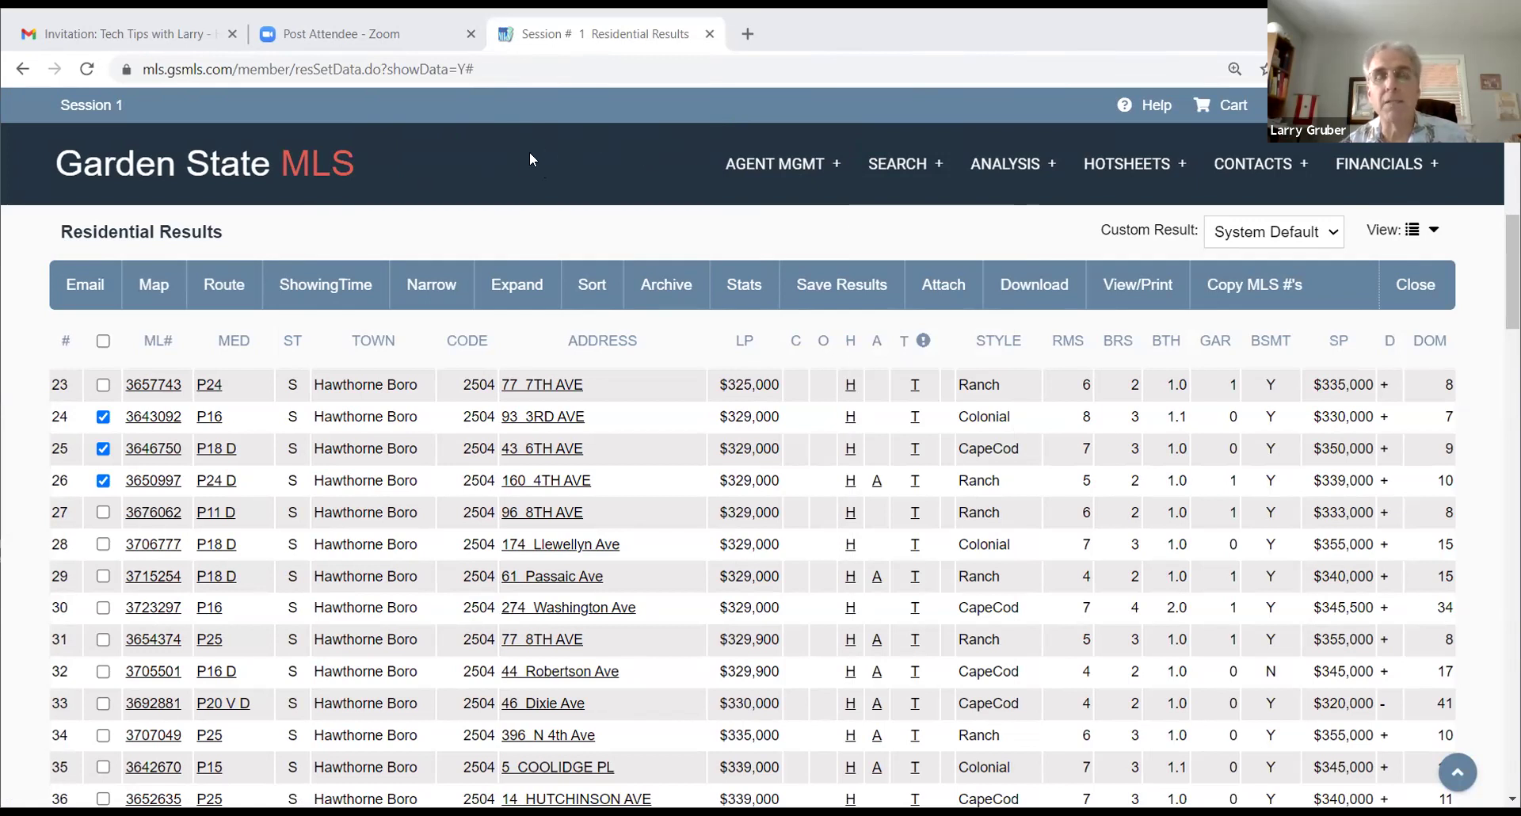
click(903, 165)
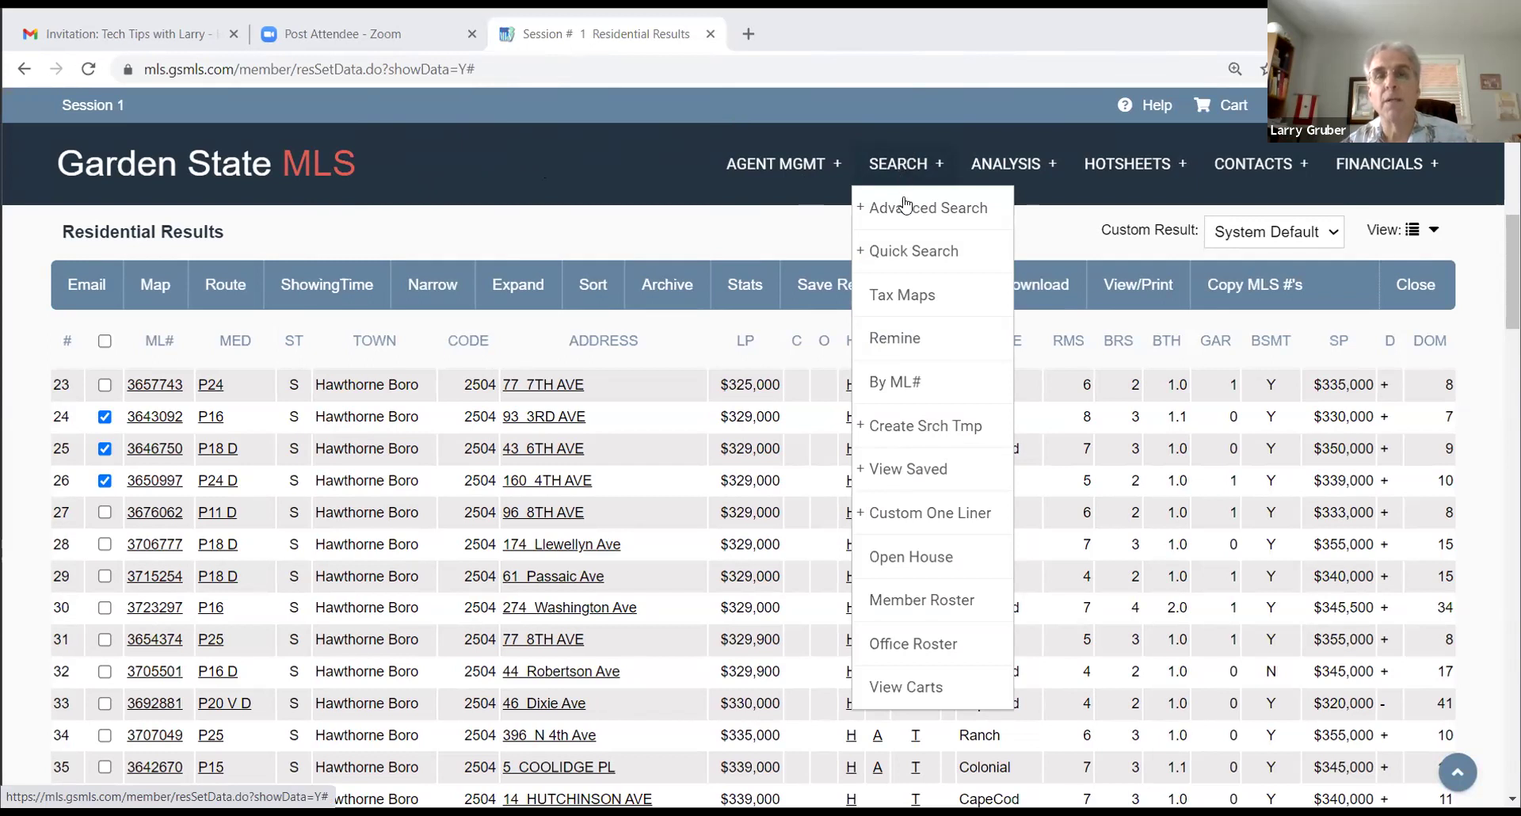
mouse_move(919, 208)
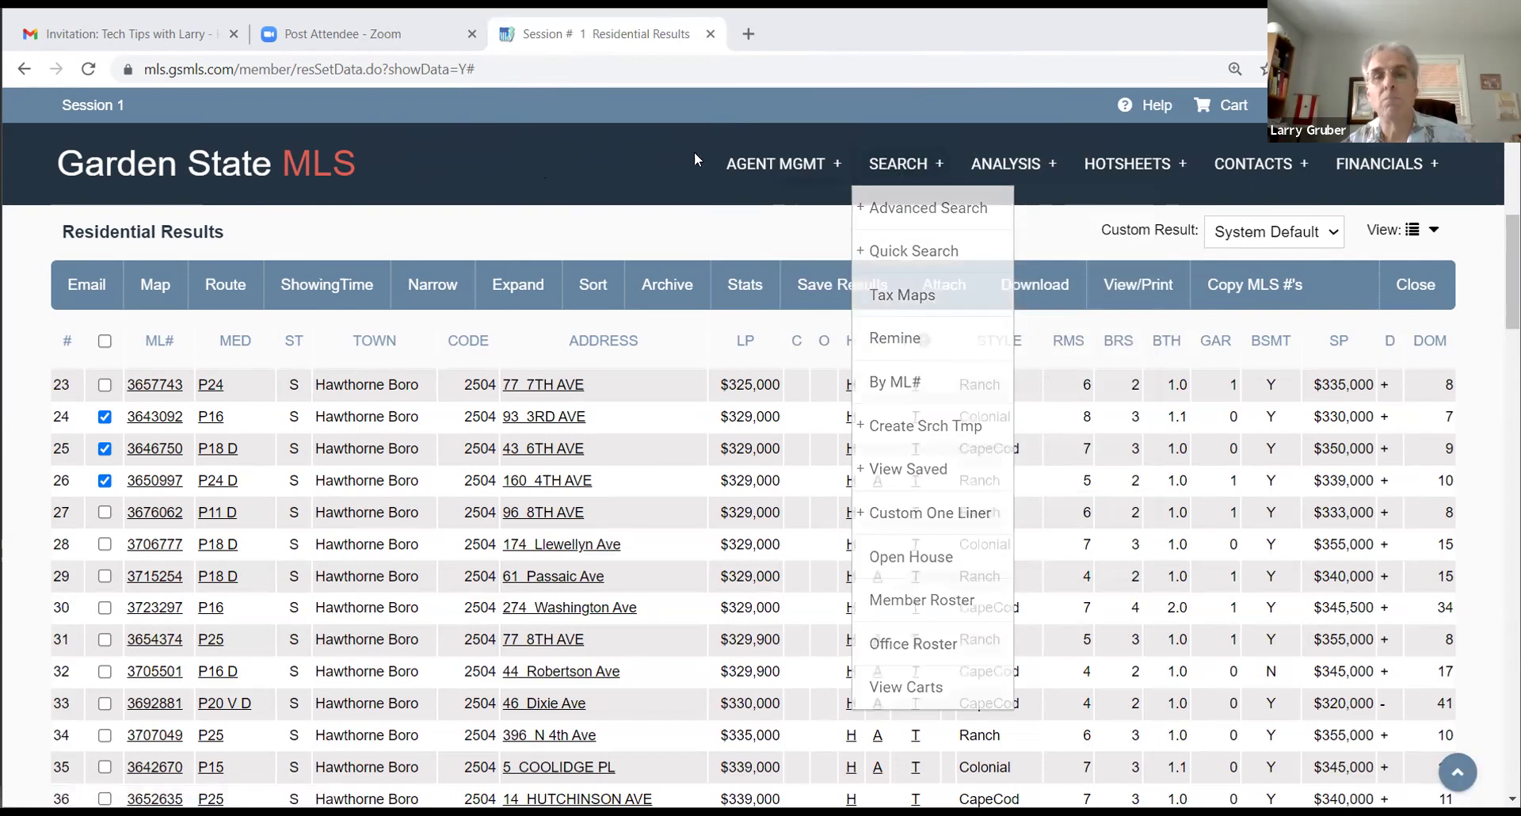
mouse_move(891, 174)
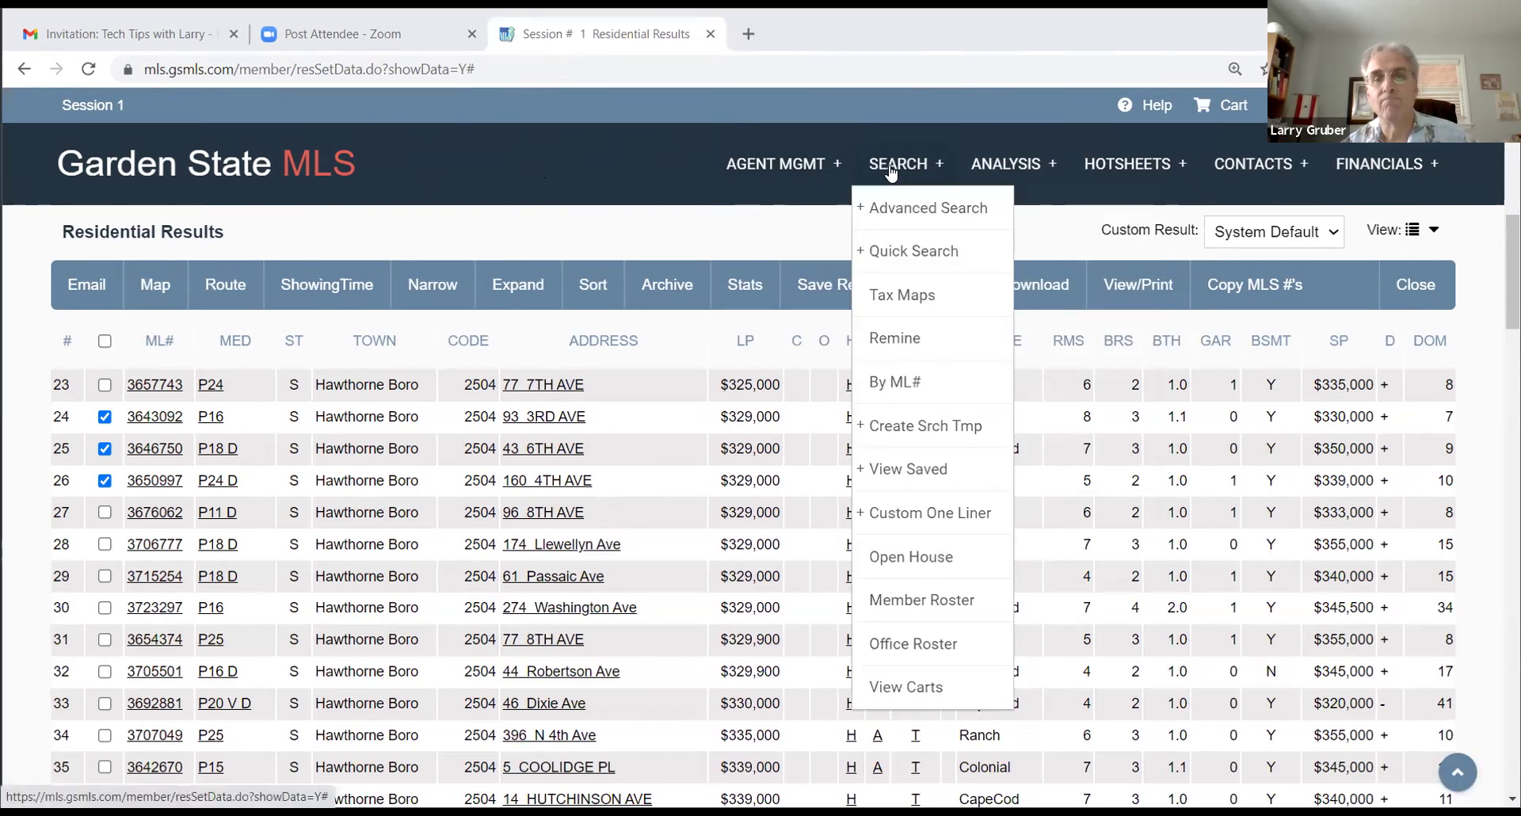
mouse_move(925, 452)
mouse_move(885, 473)
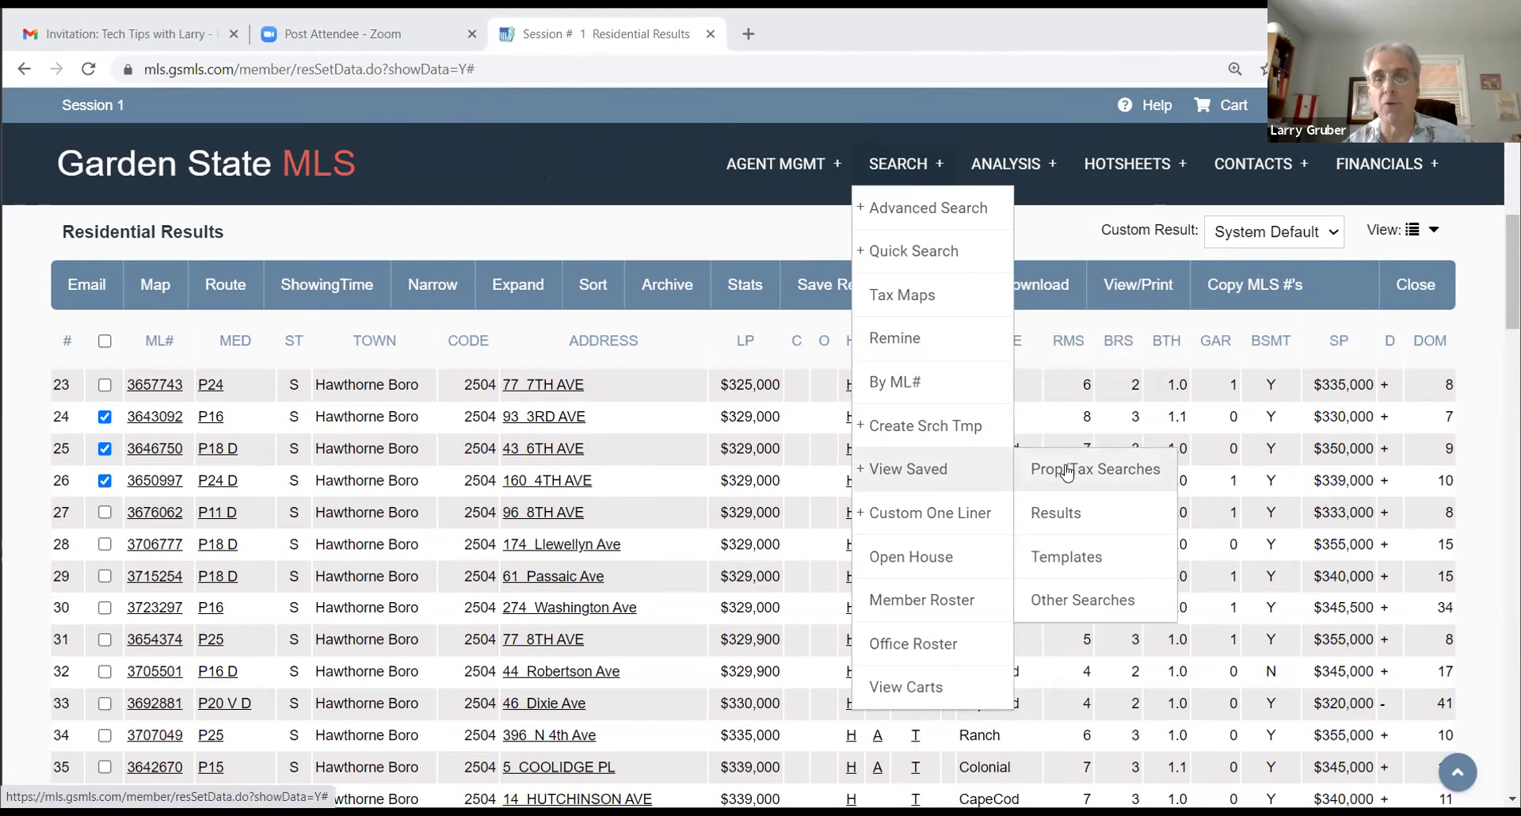
click(1062, 472)
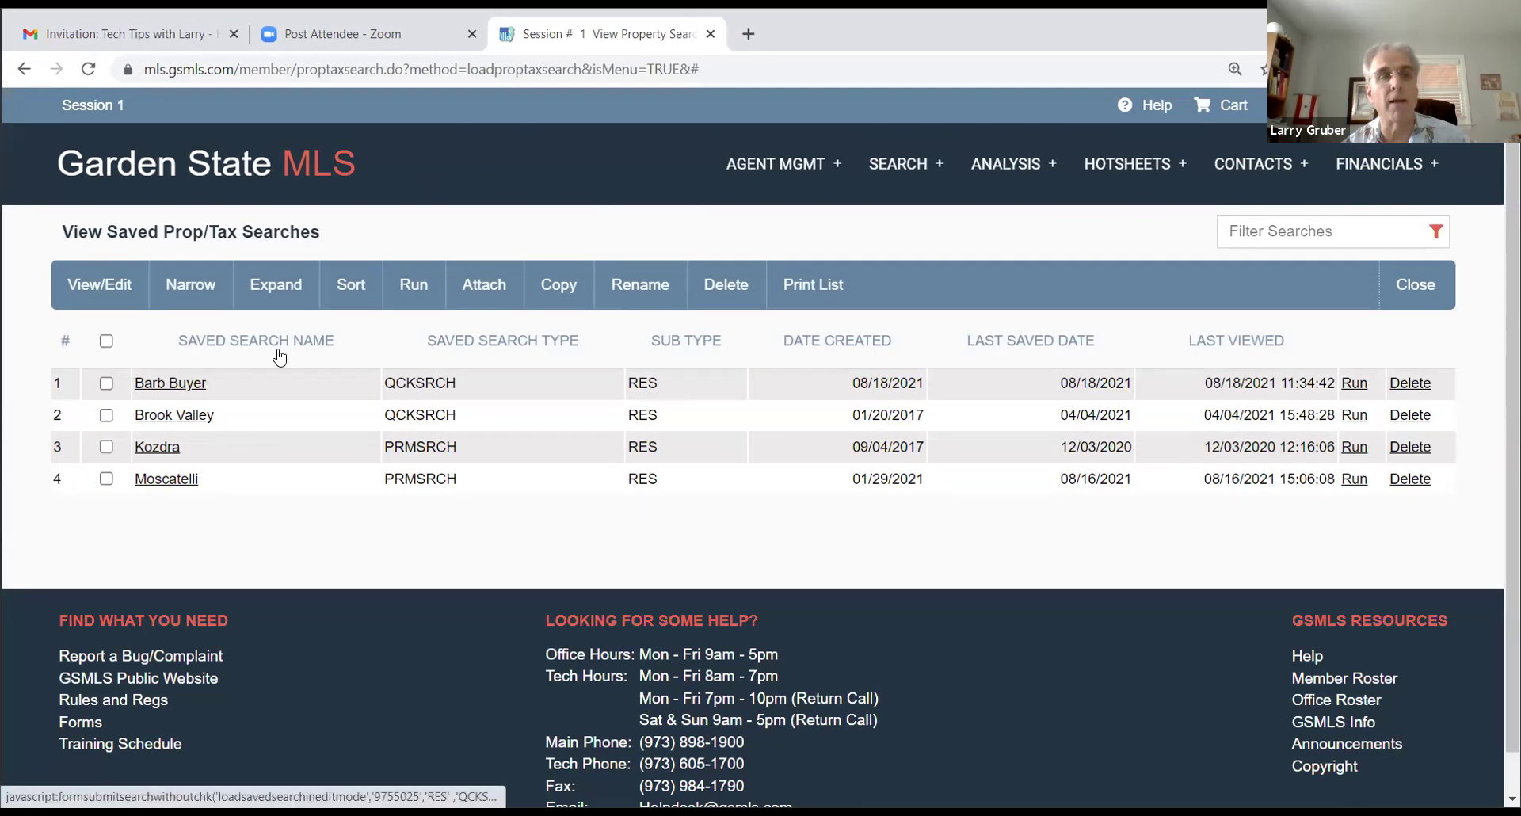
Step: Go back to the GSMLS homepage, then return to the saved Prop/Tax Searches
click(261, 164)
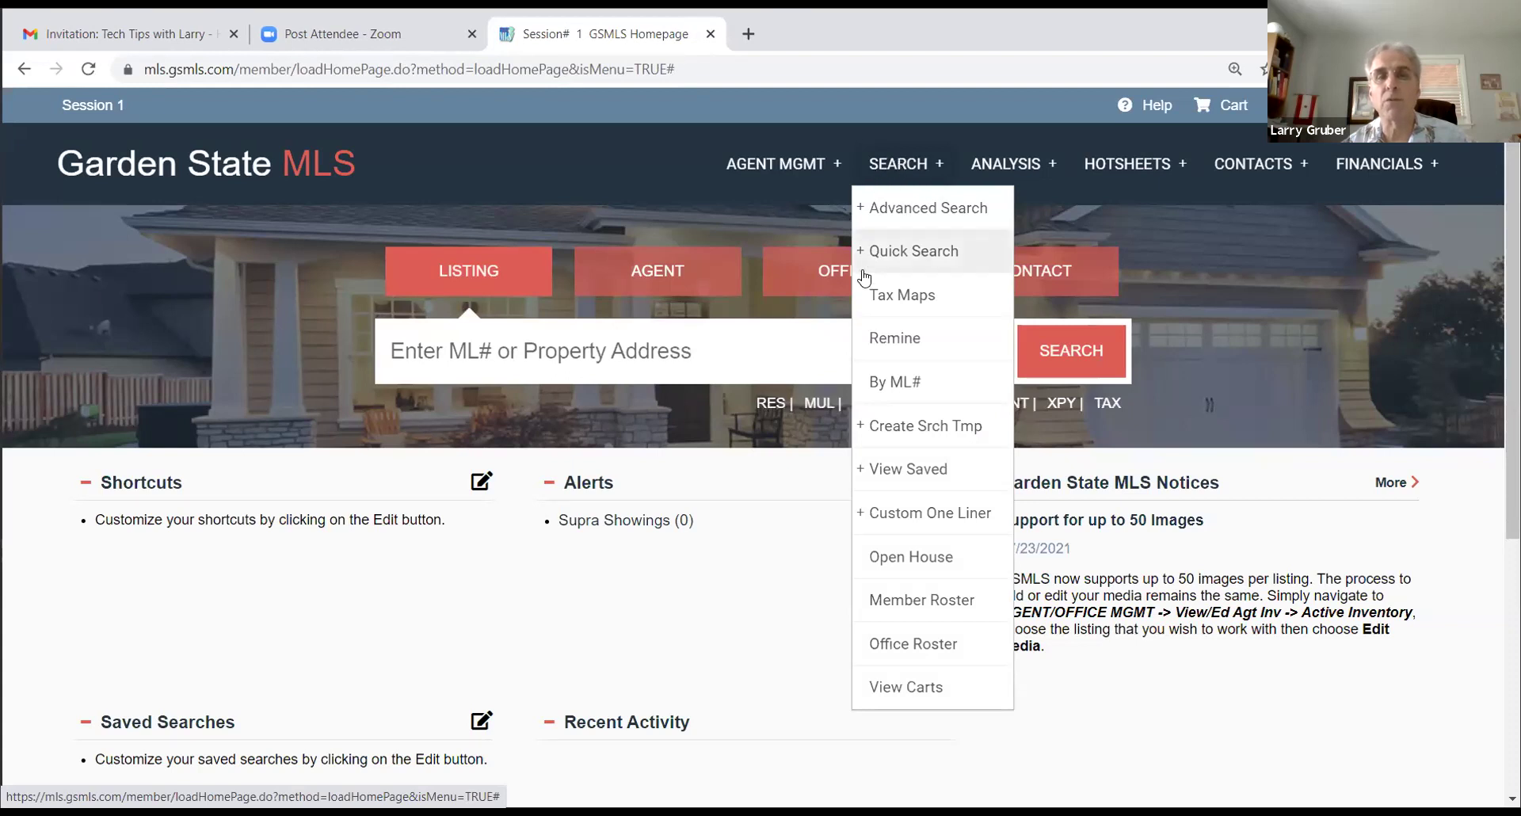
mouse_move(946, 479)
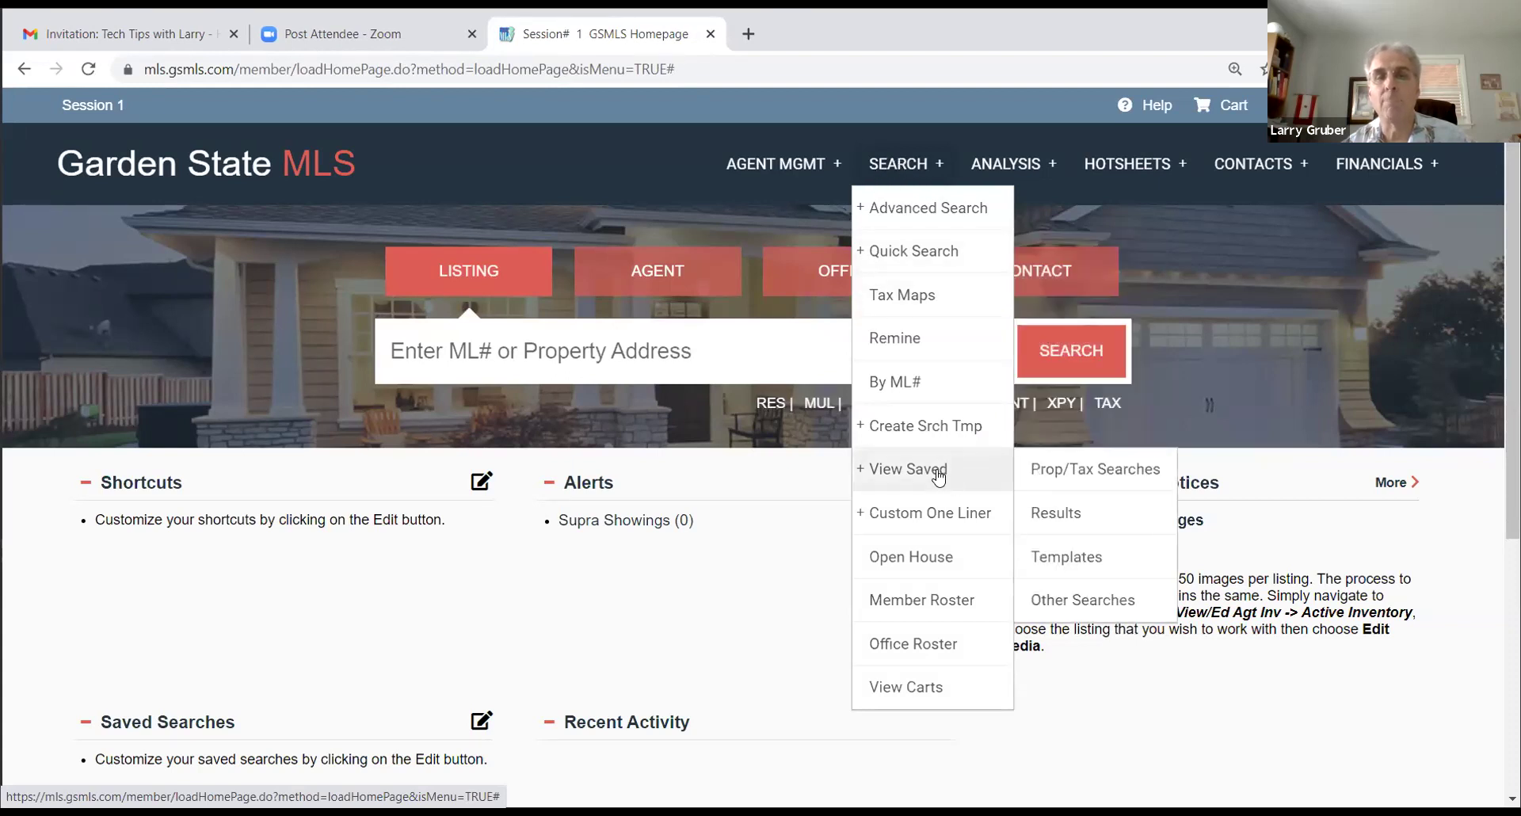
click(1052, 470)
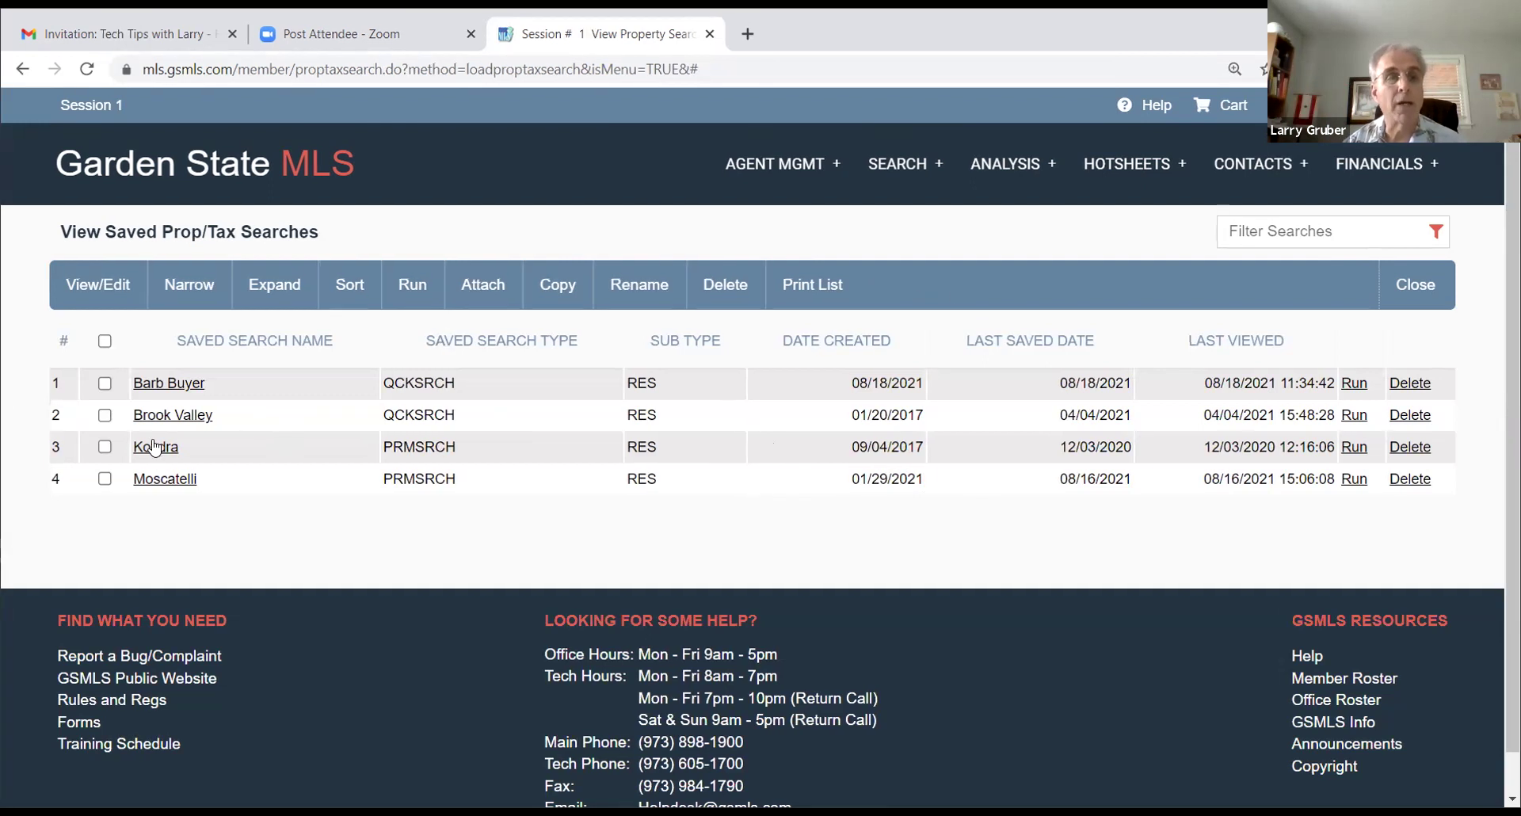
Step: Open the saved Barb Buyer quick search for Hawthorne Bor, 350000–450000
click(179, 388)
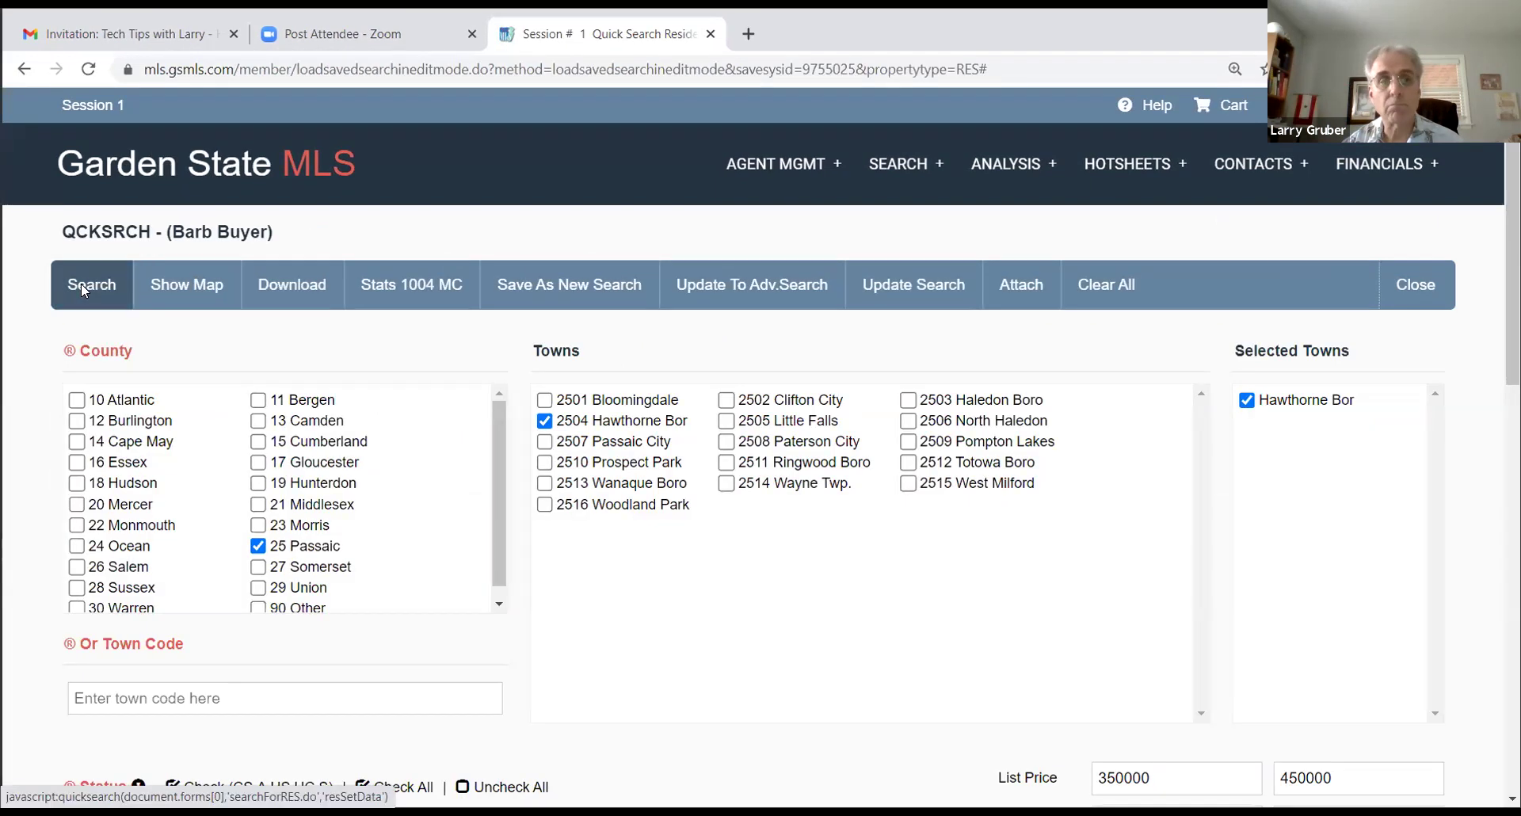
click(81, 283)
click(649, 497)
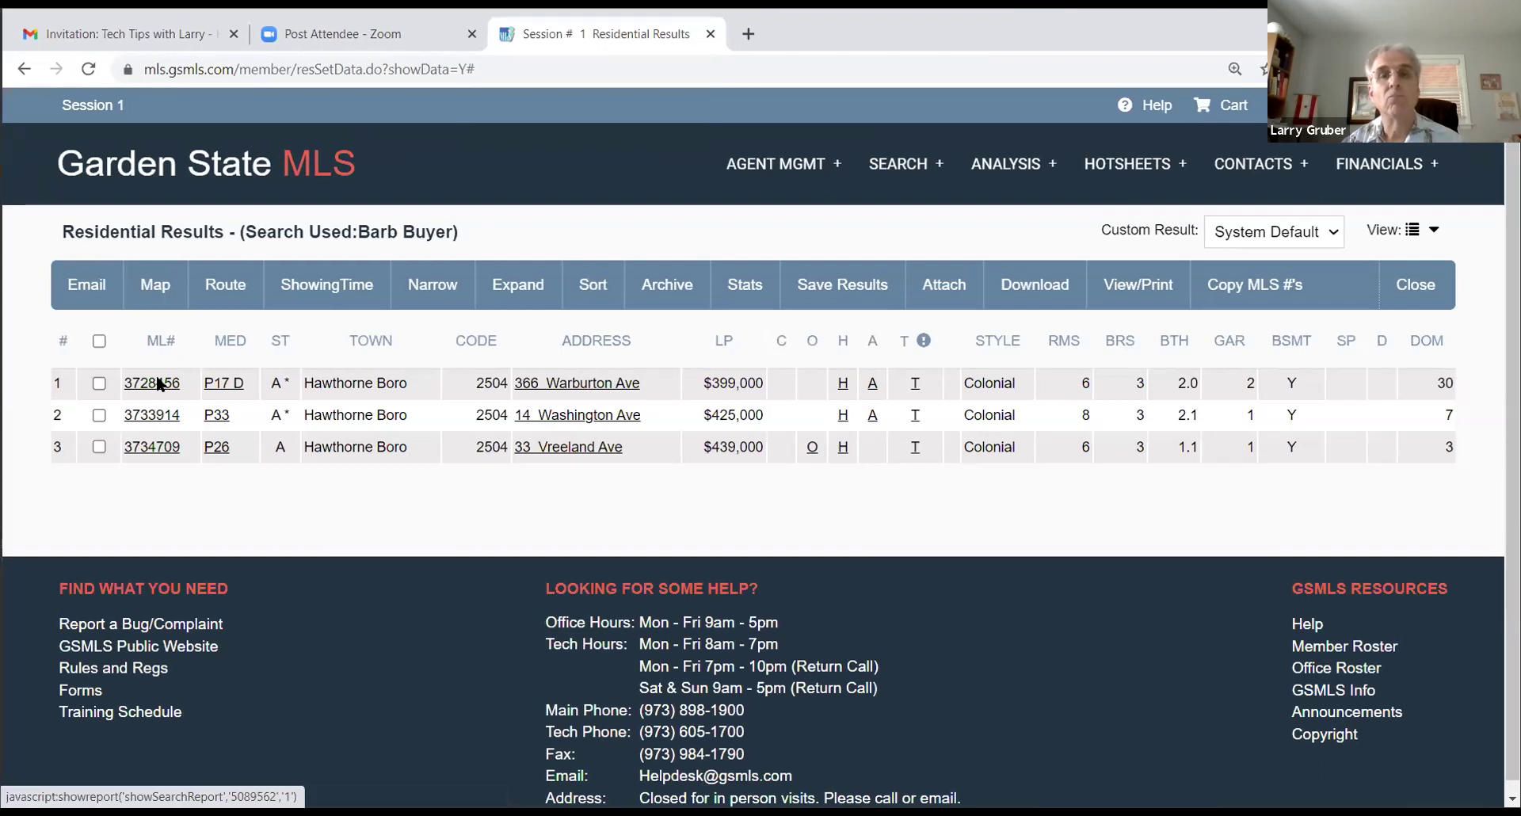
click(158, 385)
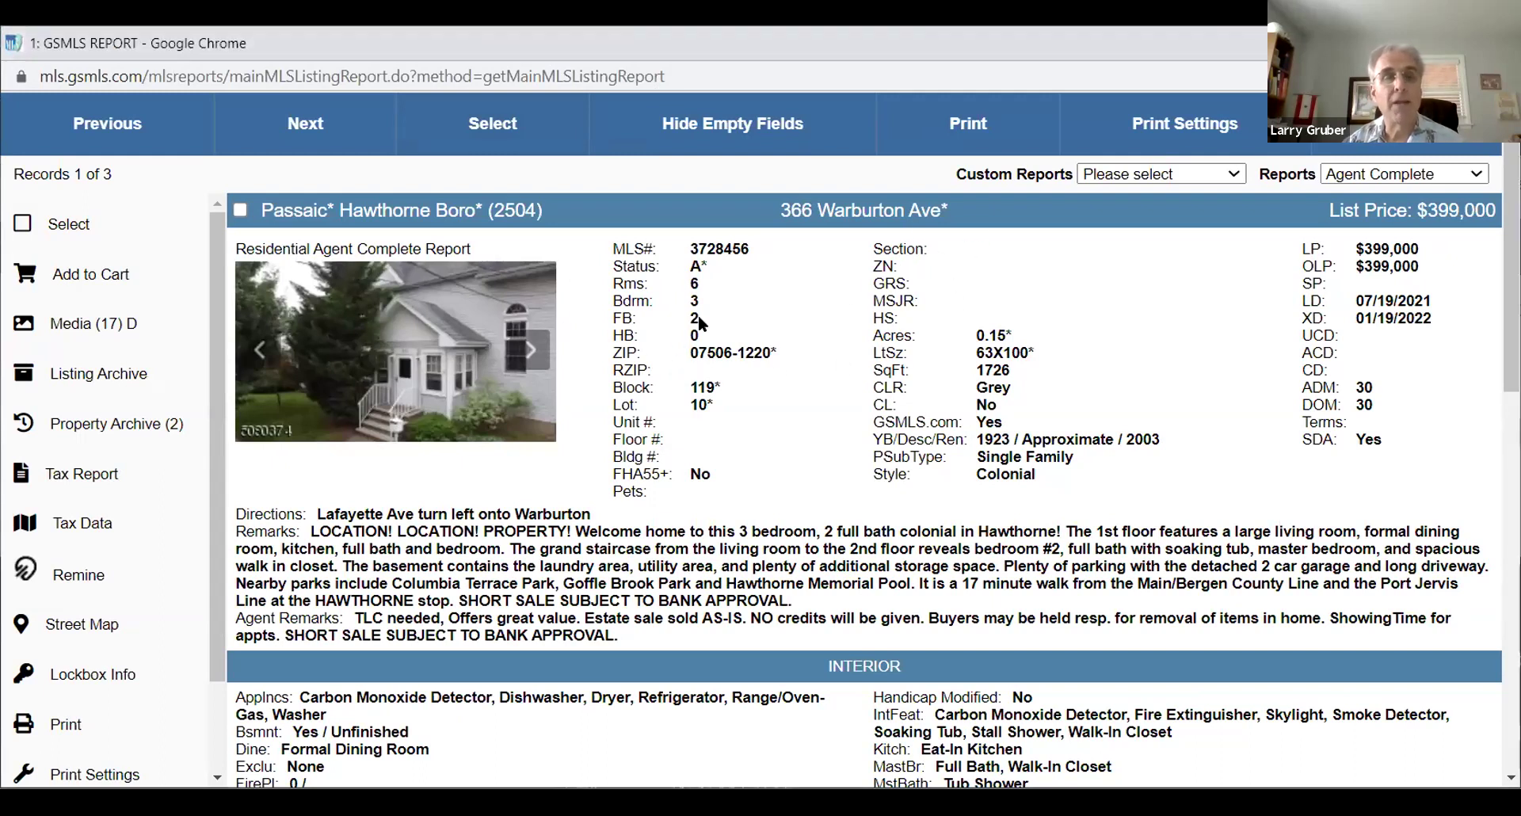
scroll(697, 315, down, 1)
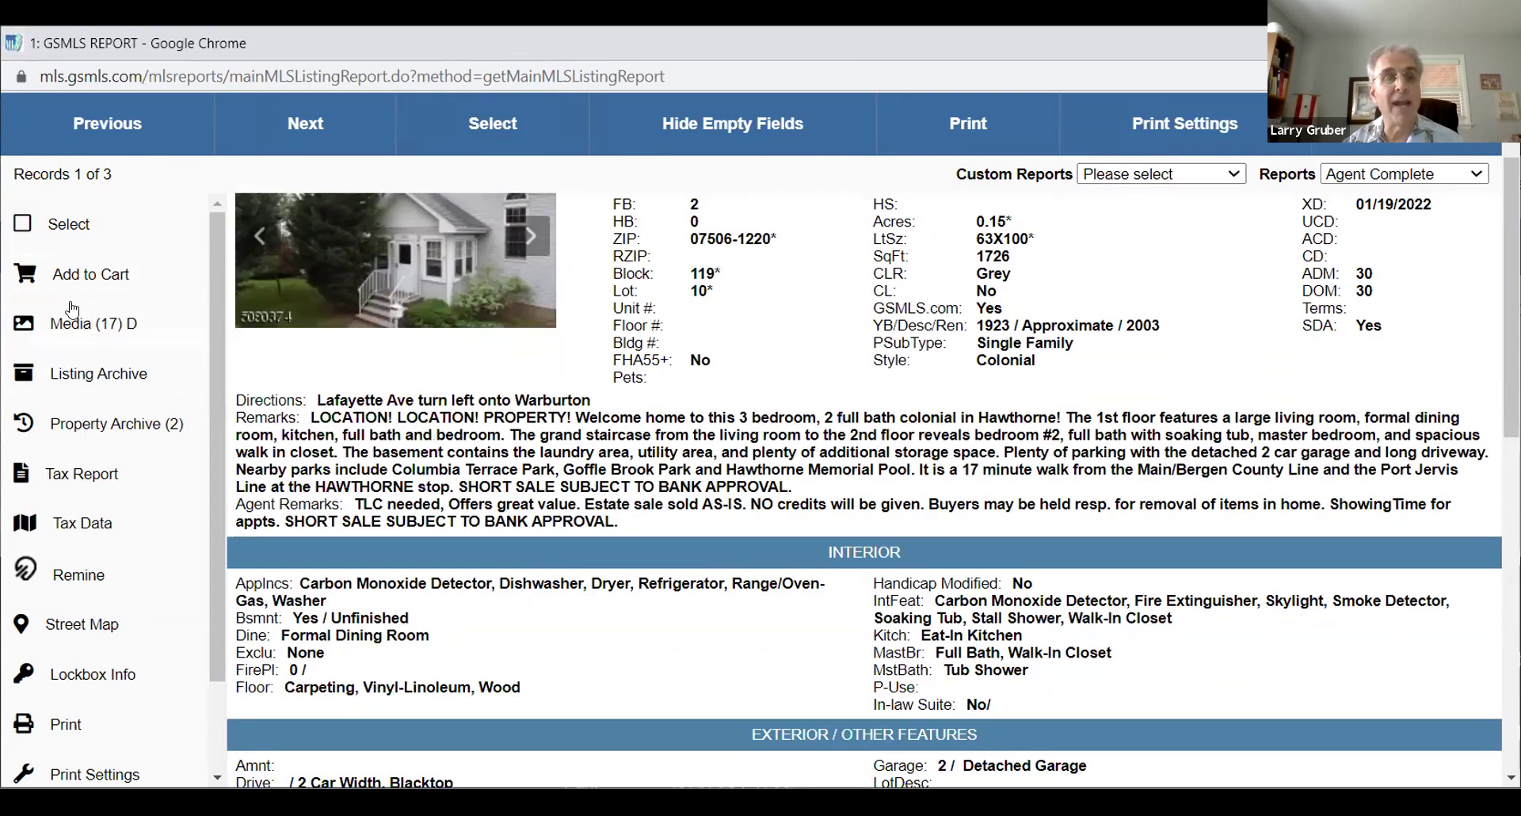
click(119, 320)
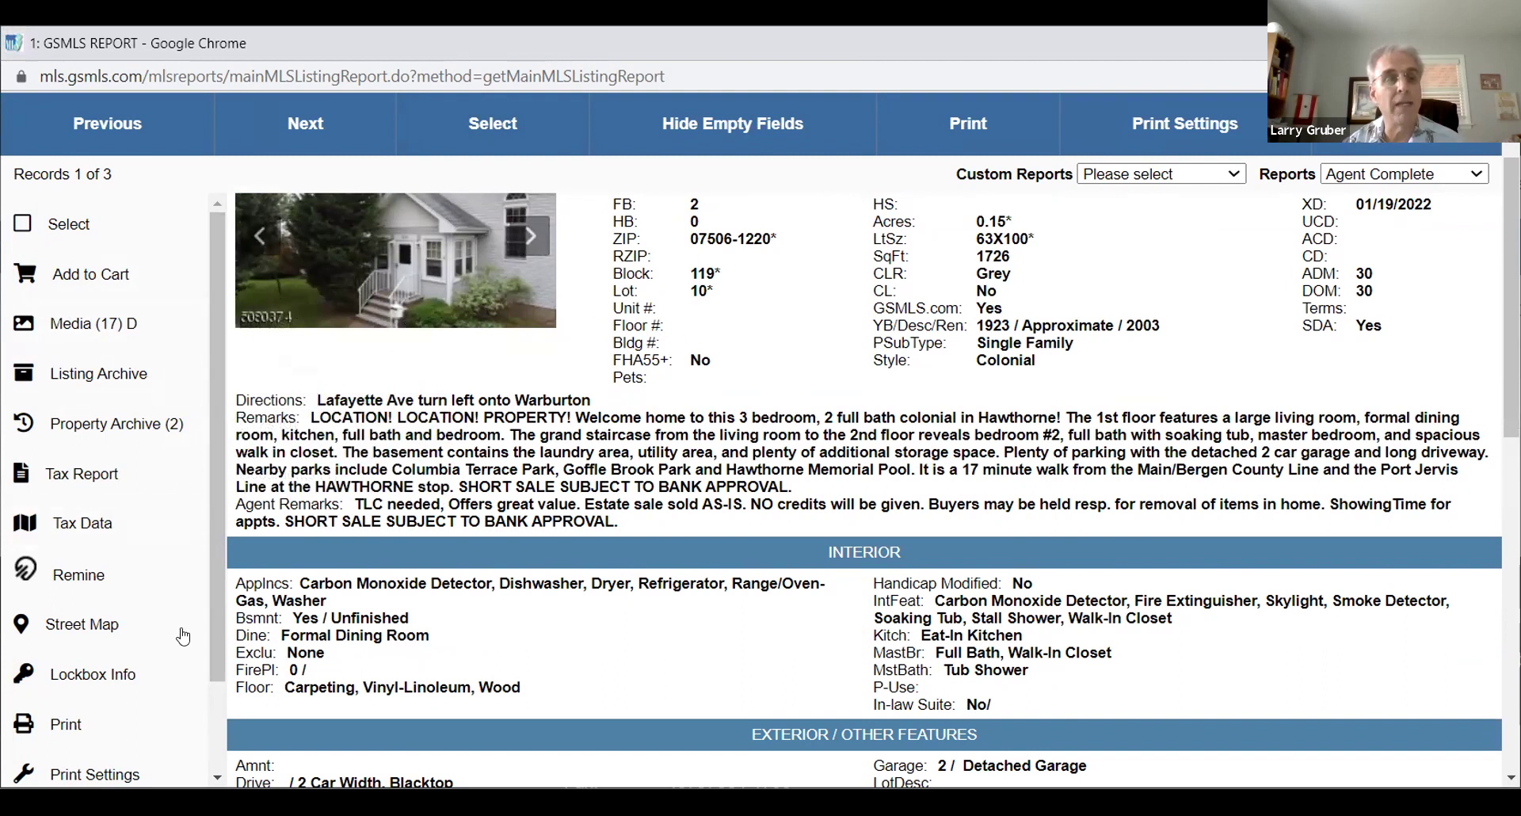
click(117, 317)
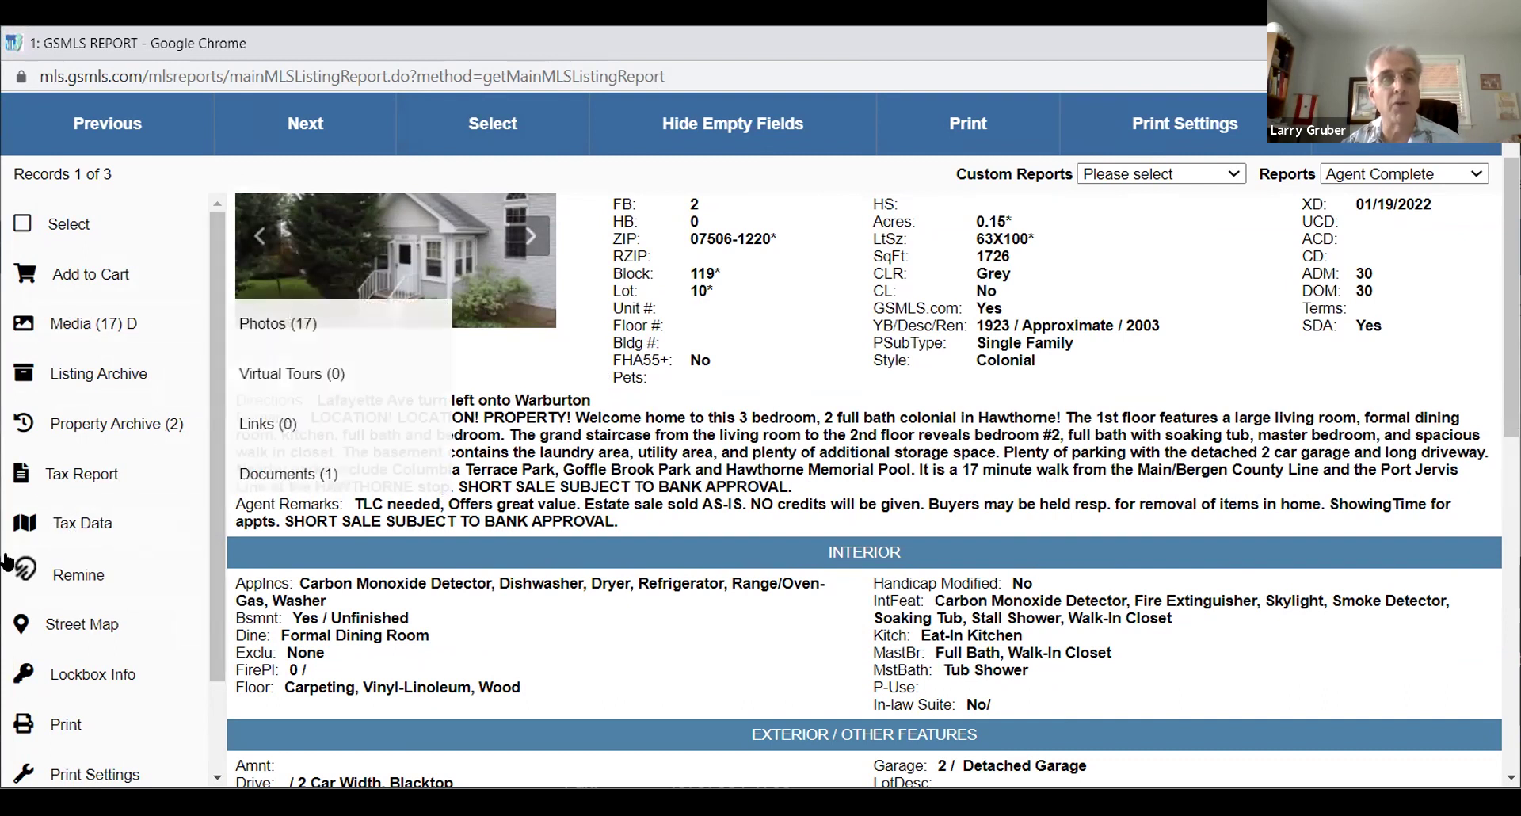
click(101, 538)
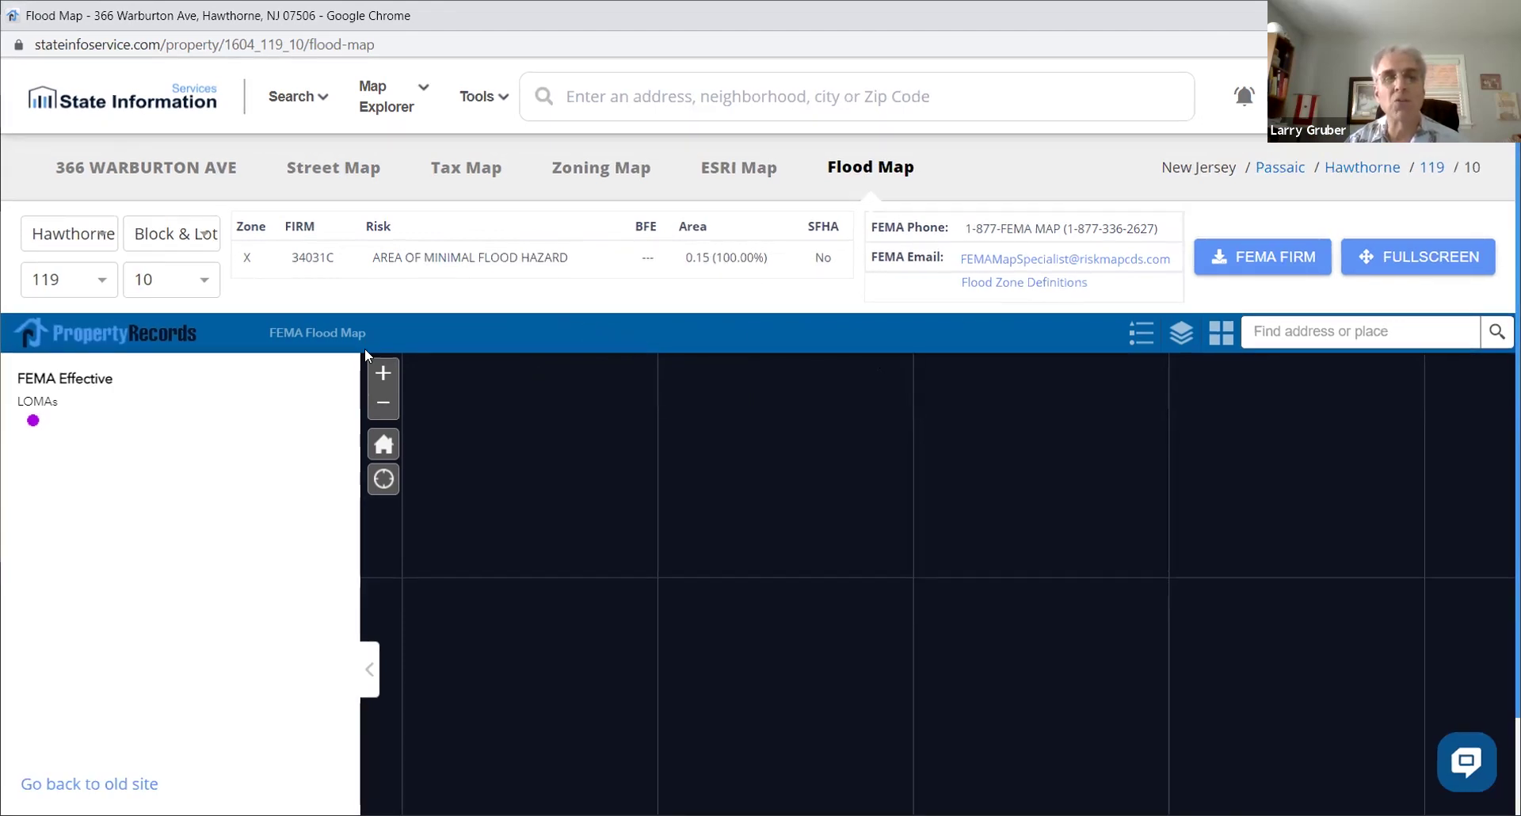
Step: Zoom the FEMA flood map out two levels
click(382, 404)
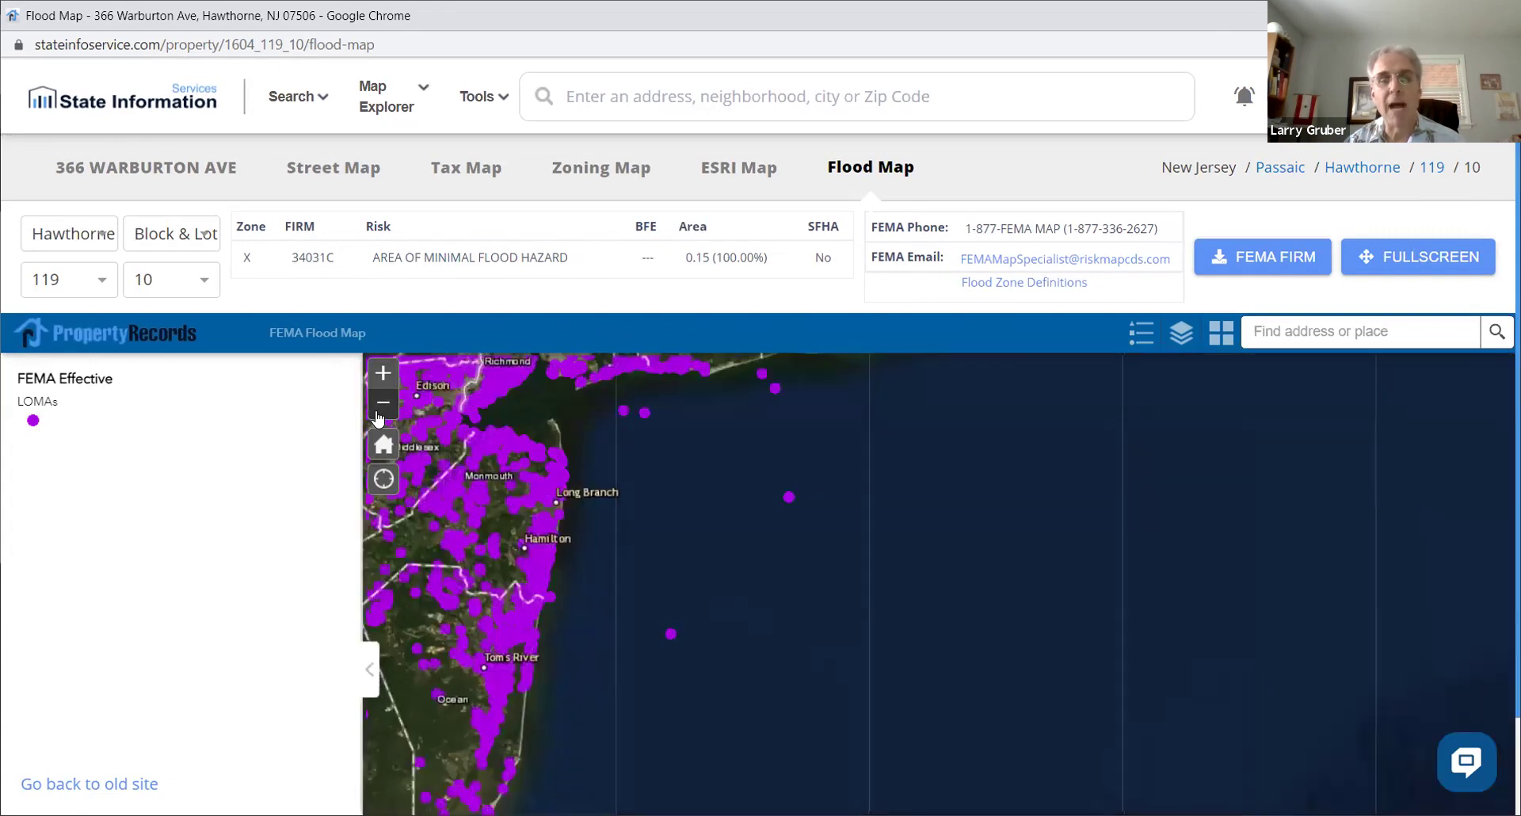
click(380, 414)
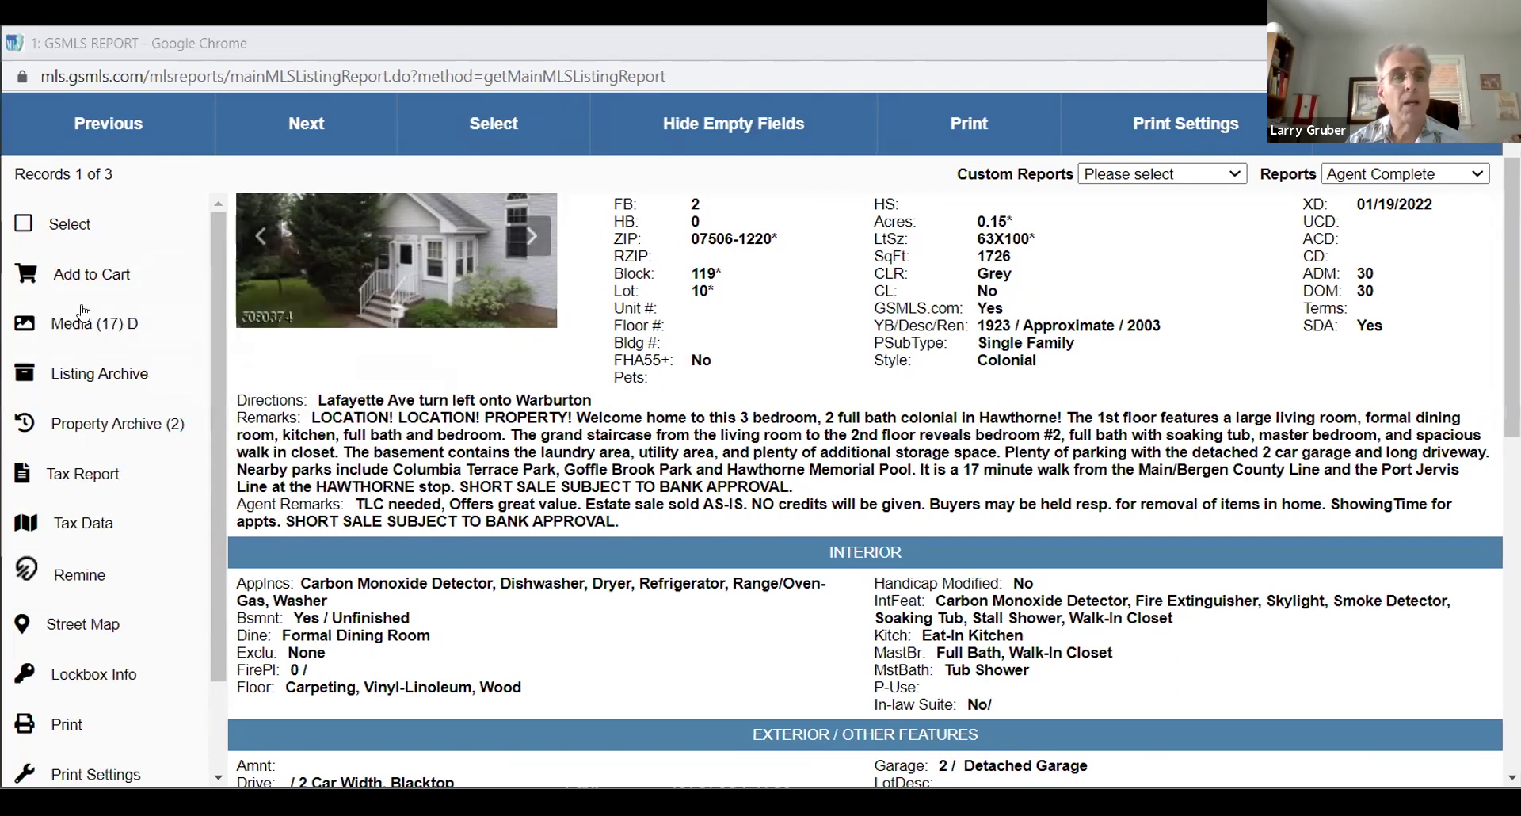
mouse_move(80, 325)
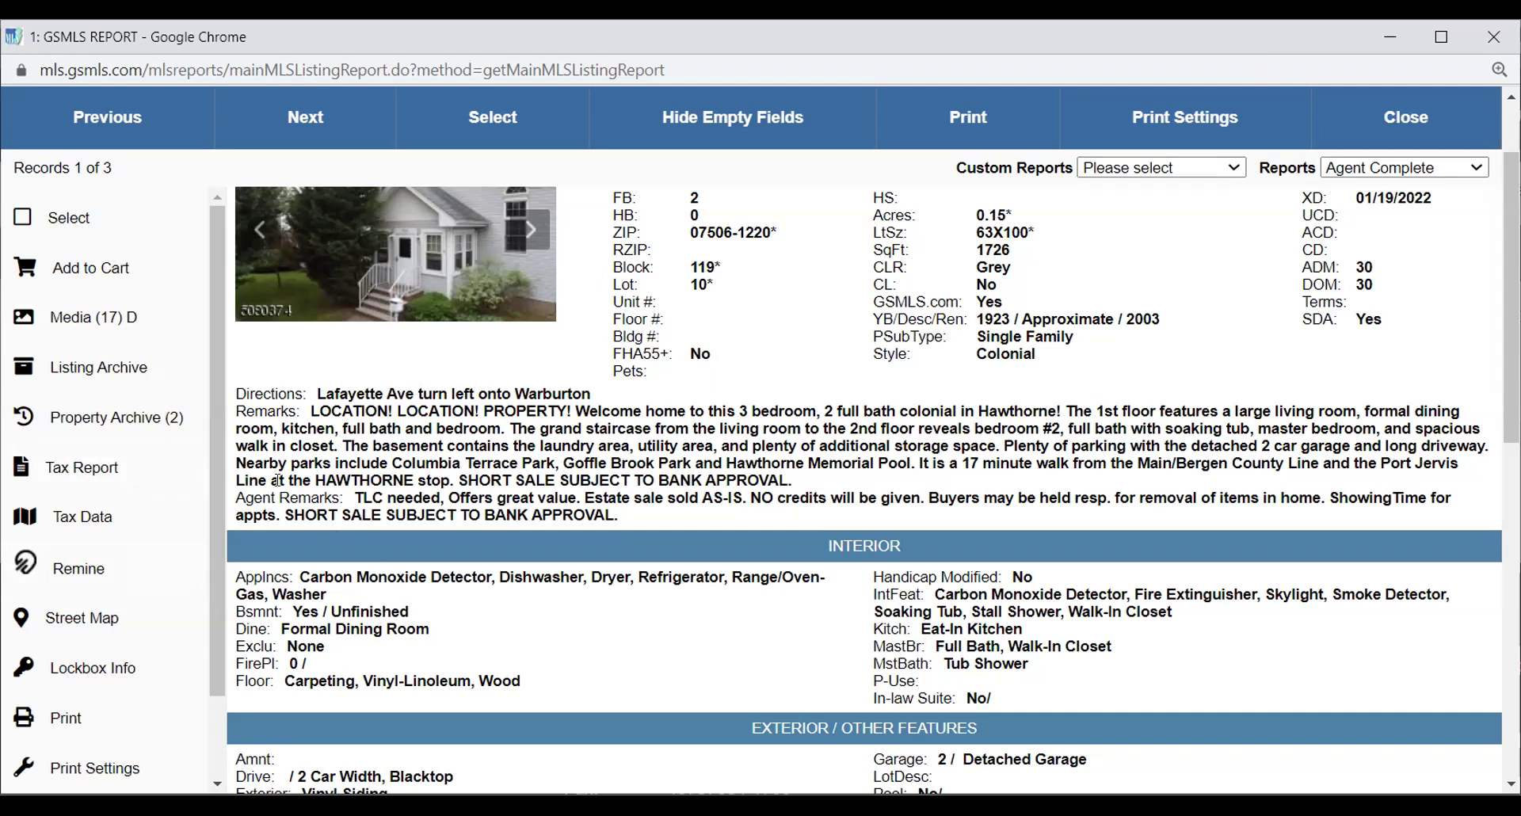
mouse_move(67, 321)
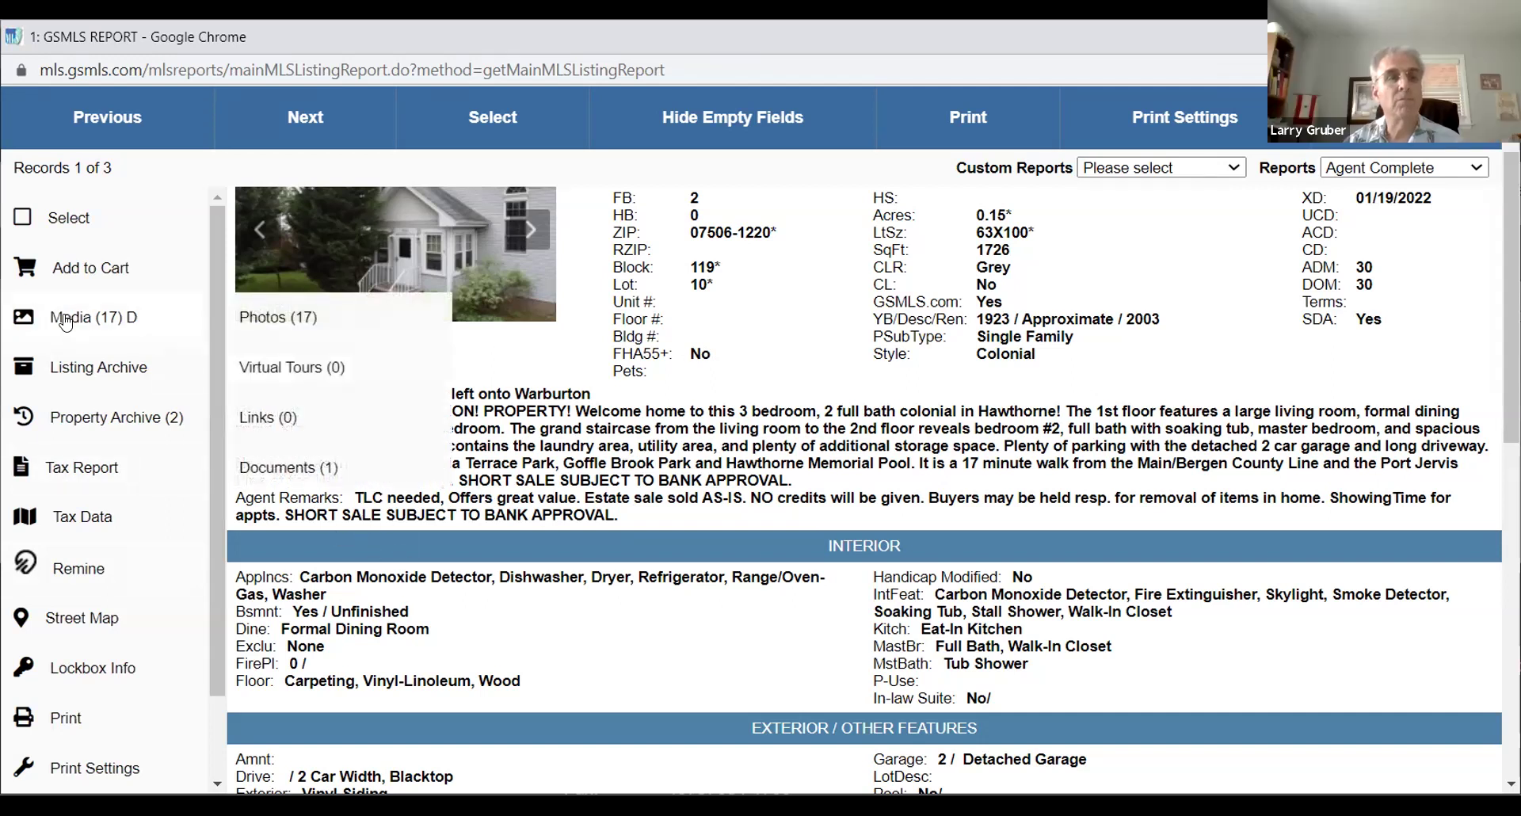